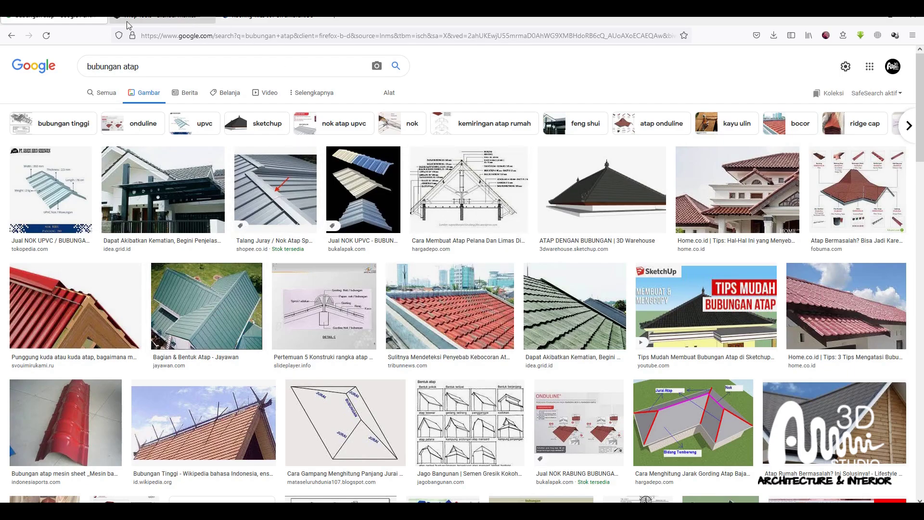
Look through the Wrap Tools add-on's product page on Blender Market
{"action": "left_click", "coordinate": [149, 16]}
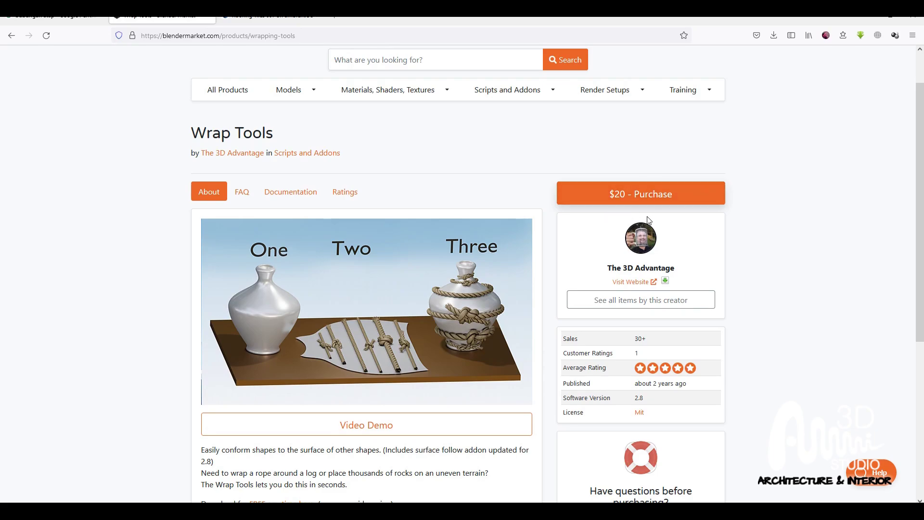
{"action": "scroll", "coordinate": [422, 284], "scroll_direction": "down", "scroll_amount": 4}
{"action": "scroll", "coordinate": [432, 279], "scroll_direction": "up", "scroll_amount": 1}
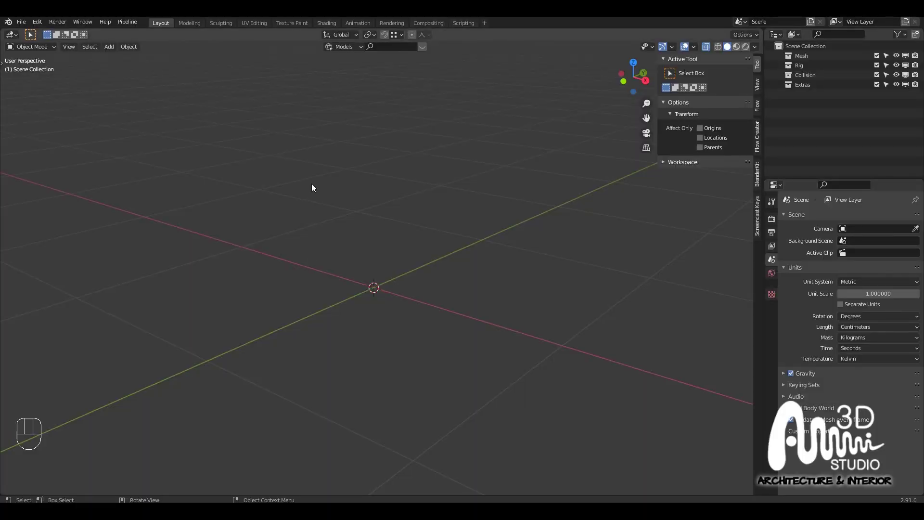
Enable the 3D View: Wrapping Tools add-on in the preferences and close the preferences window
{"action": "left_click", "coordinate": [31, 22]}
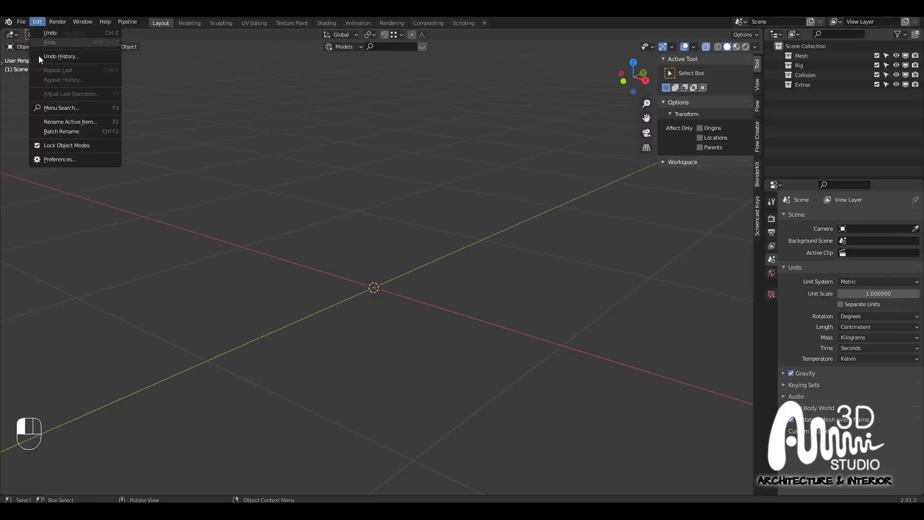
{"action": "left_click", "coordinate": [58, 163]}
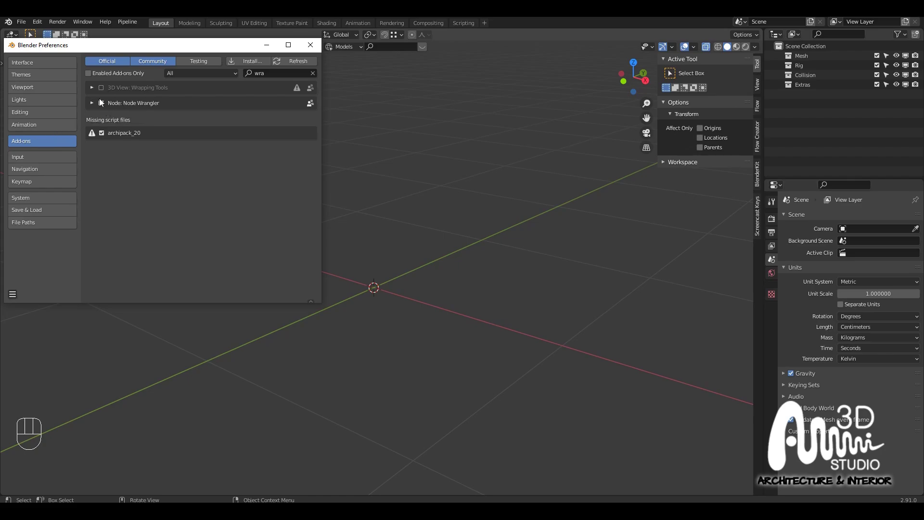
{"action": "left_click", "coordinate": [102, 87]}
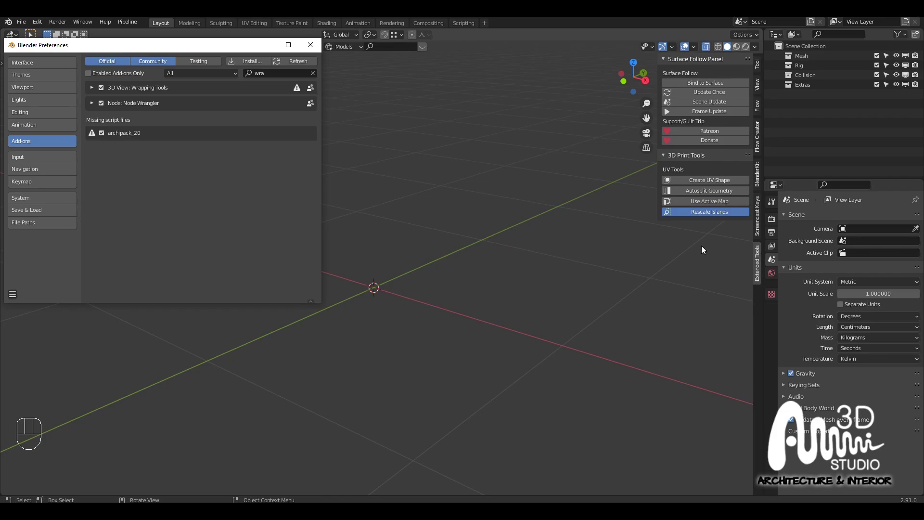
{"action": "left_click", "coordinate": [310, 45]}
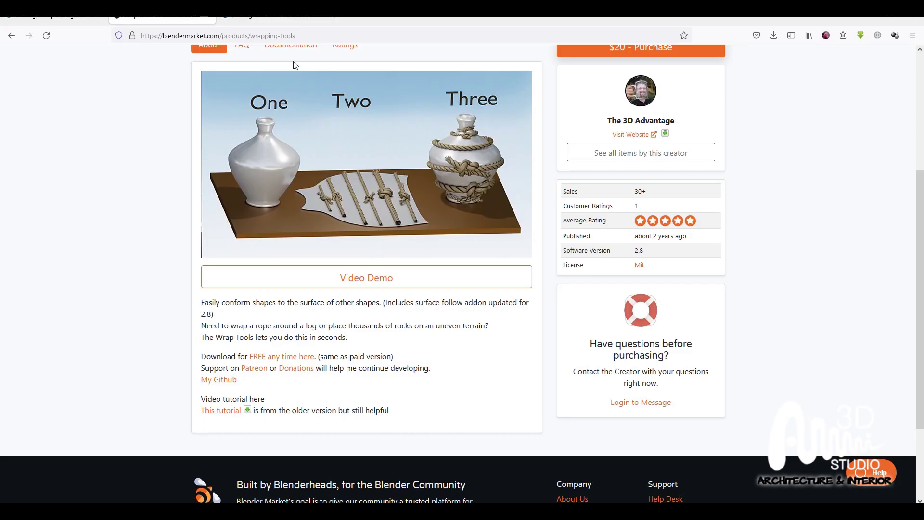
Look over the Roofing Tiles 007 texture page on ambientCG, including its download formats and texture preview
{"action": "left_click", "coordinate": [273, 18]}
{"action": "scroll", "coordinate": [303, 221], "scroll_direction": "up", "scroll_amount": 2}
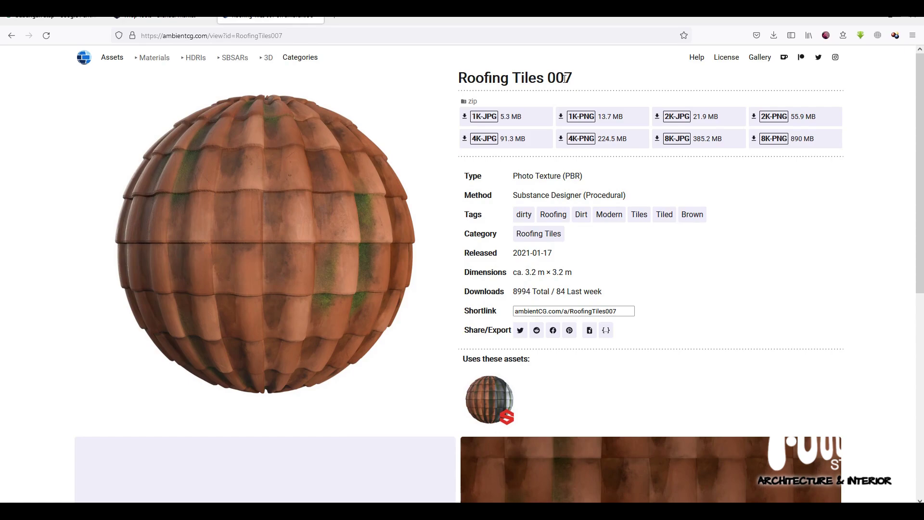
{"action": "scroll", "coordinate": [482, 339], "scroll_direction": "down", "scroll_amount": 5}
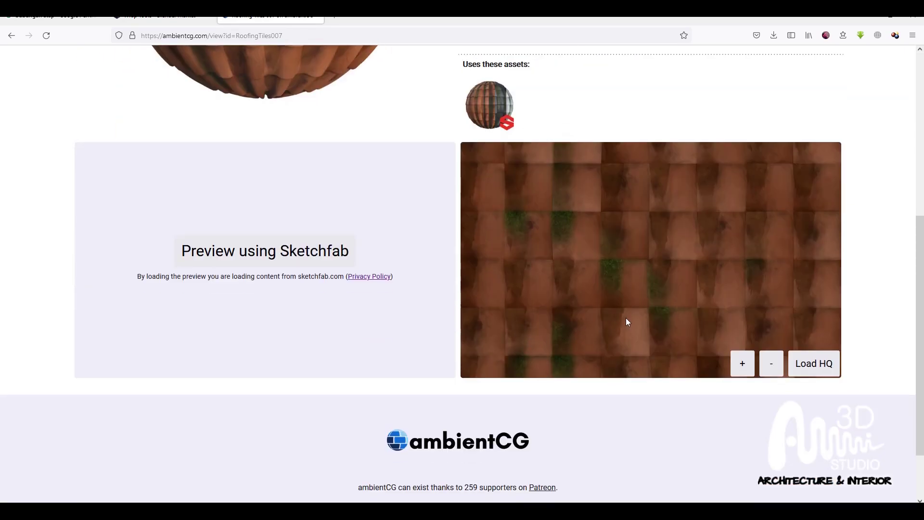
{"action": "scroll", "coordinate": [546, 302], "scroll_direction": "up", "scroll_amount": 5}
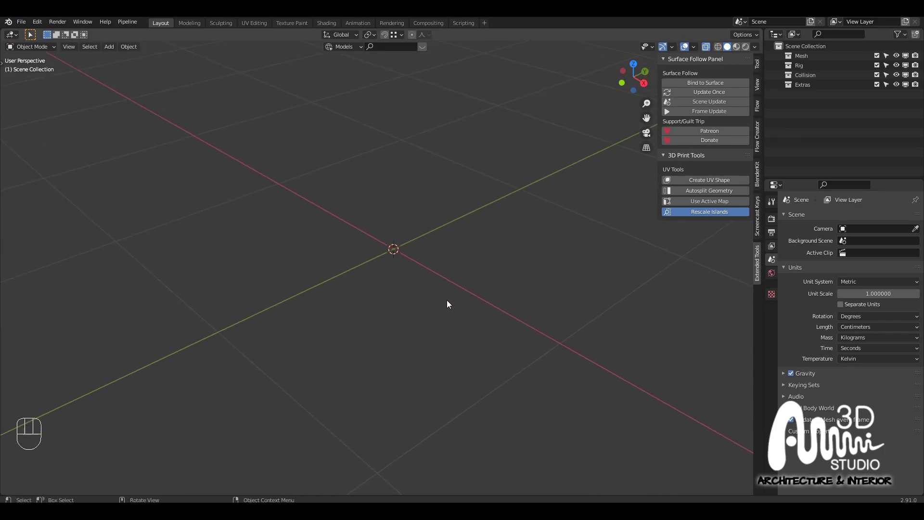
Add a mesh plane and set its dimensions to 500 cm in X and 300 cm in Y
{"action": "key", "text": "shift+a"}
{"action": "mouse_move", "coordinate": [458, 250]}
{"action": "left_click", "coordinate": [492, 251]}
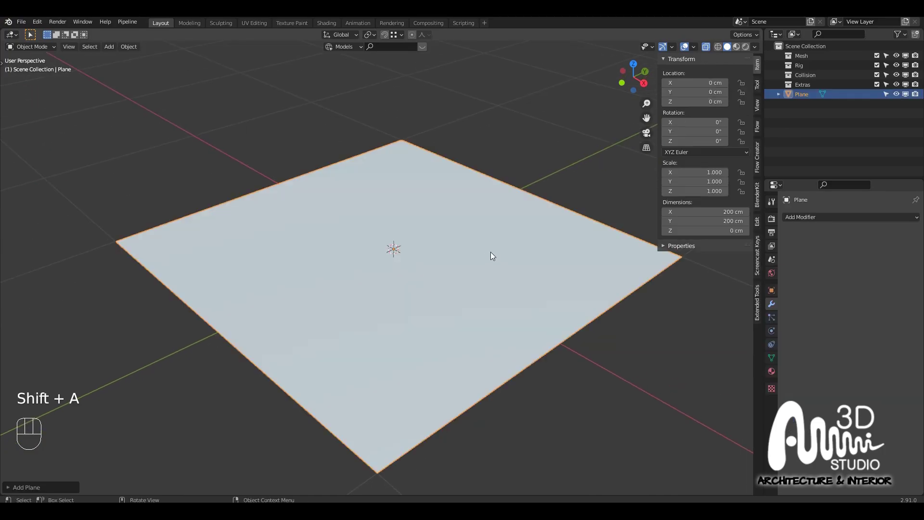
{"action": "left_click", "coordinate": [745, 211]}
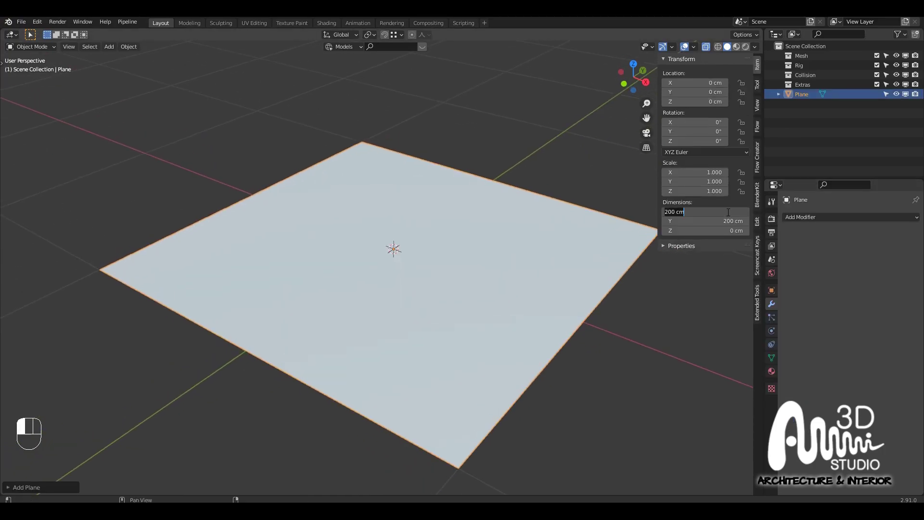
{"action": "key", "text": "BackSpace"}
{"action": "type", "text": "500"}
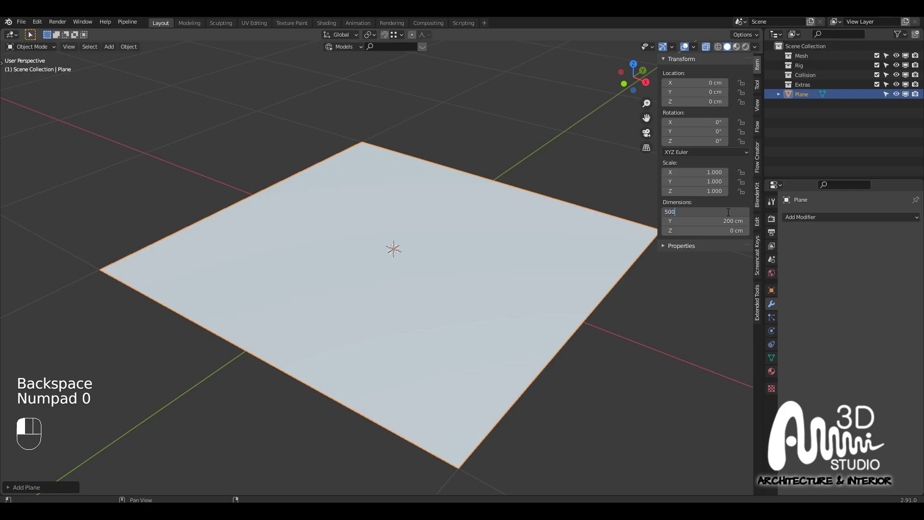
{"action": "key", "text": "Tab"}
{"action": "type", "text": "300"}
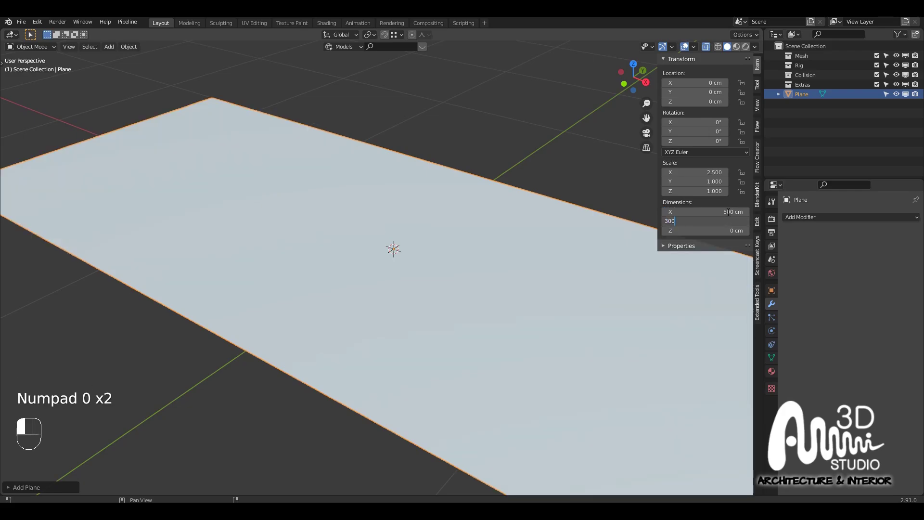
{"action": "key", "text": "Return"}
{"action": "scroll", "coordinate": [406, 211], "scroll_direction": "down", "scroll_amount": 5}
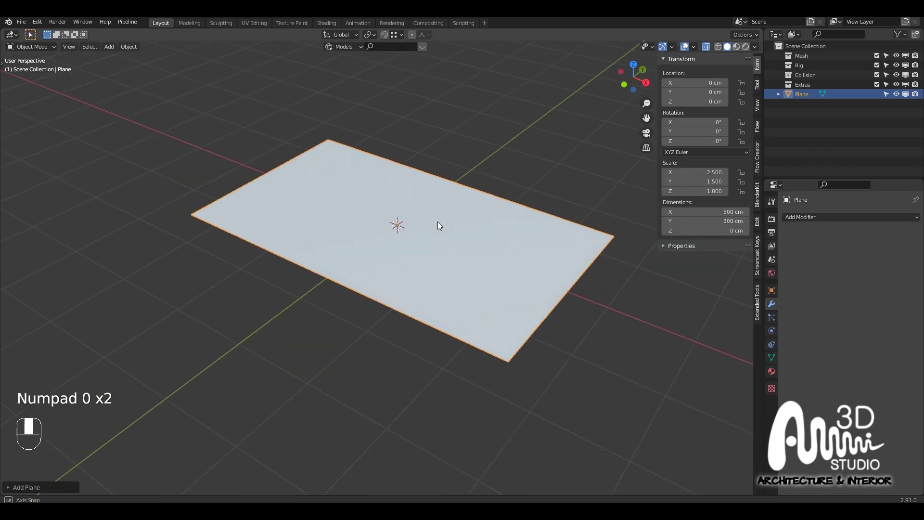
Enter Edit Mode and split the plane with a centred loop cut running along the Y axis
{"action": "scroll", "coordinate": [438, 221], "scroll_direction": "up", "scroll_amount": 3}
{"action": "key", "text": "Tab"}
{"action": "key", "text": "ctrl+r"}
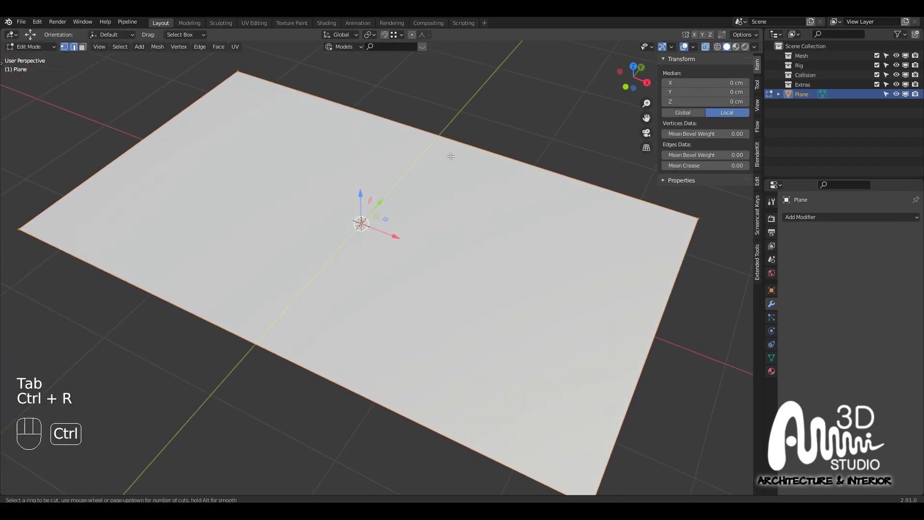
{"action": "left_click", "coordinate": [457, 134]}
{"action": "right_click", "coordinate": [437, 149]}
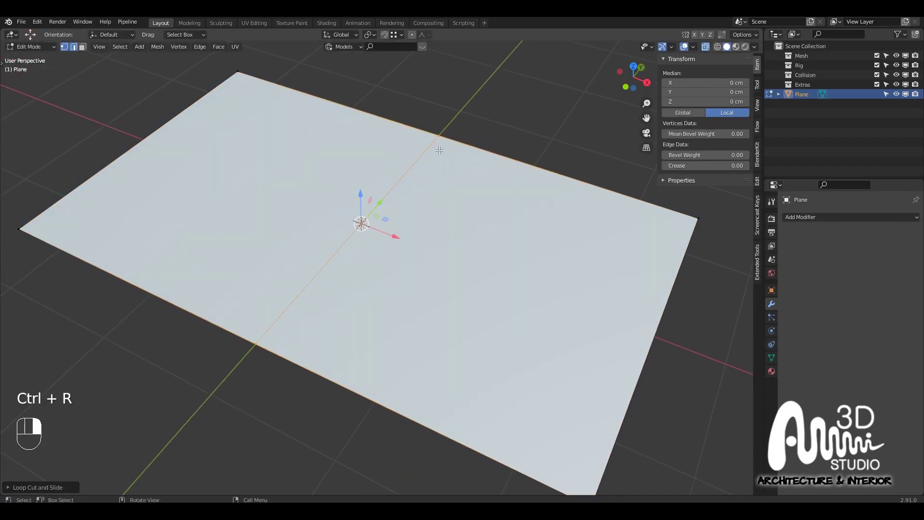
Delete the half of the plane on the negative X side of the centre cut
{"action": "middle_click_drag", "start_coordinate": [437, 148], "coordinate": [444, 196]}
{"action": "scroll", "coordinate": [444, 195], "scroll_direction": "down", "scroll_amount": 3}
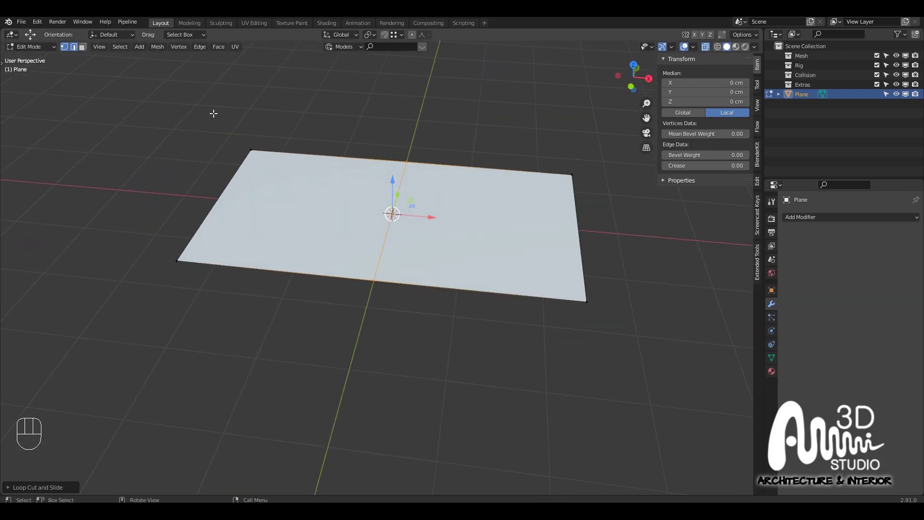
{"action": "left_click_drag", "start_coordinate": [148, 113], "coordinate": [461, 355]}
{"action": "middle_click_drag", "start_coordinate": [409, 258], "coordinate": [441, 230]}
{"action": "key", "text": "x"}
{"action": "left_click", "coordinate": [406, 260]}
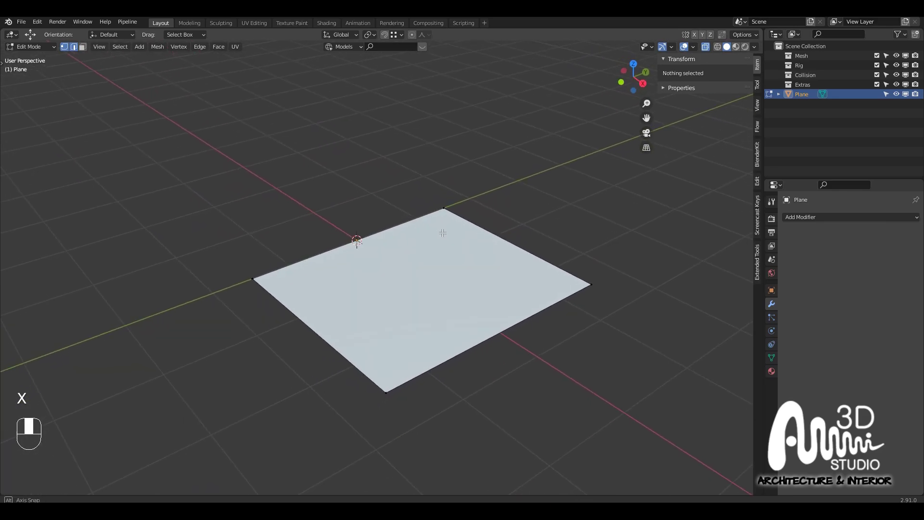
Add a centred loop cut along the X axis through the remaining half of the plane
{"action": "key", "text": "Tab"}
{"action": "key", "text": "Tab"}
{"action": "key", "text": "ctrl+r"}
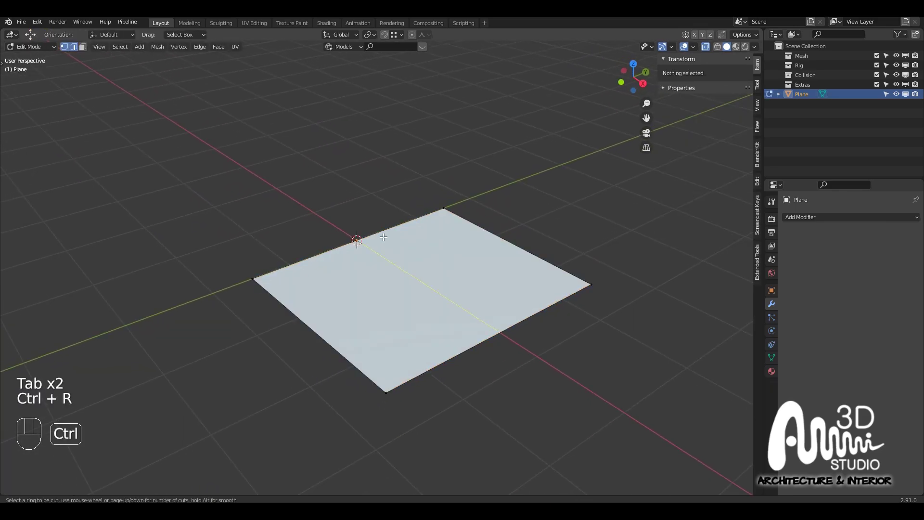
{"action": "left_click", "coordinate": [356, 241]}
{"action": "right_click", "coordinate": [382, 236]}
Try snapping the centre edge to the plane's corner along Y with temporary and permanent snapping, undoing each move
{"action": "middle_click_drag", "start_coordinate": [447, 284], "coordinate": [418, 262]}
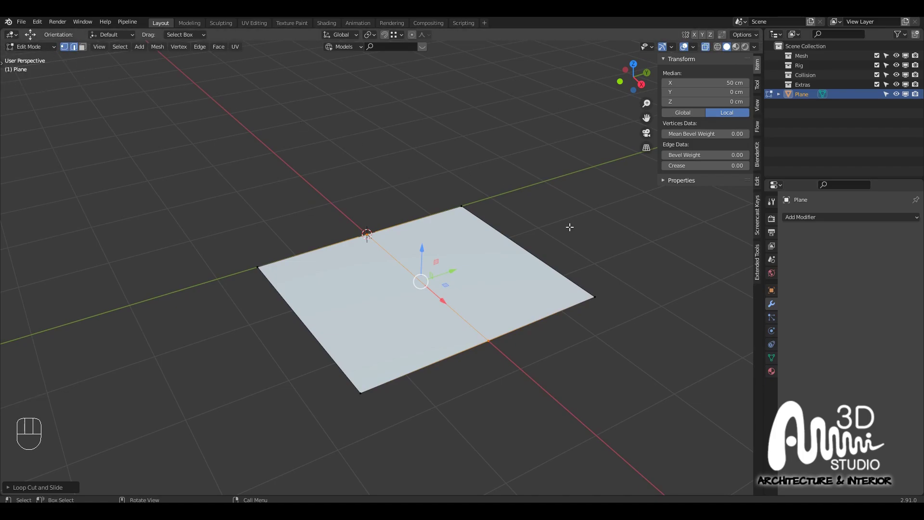
{"action": "left_click_drag", "start_coordinate": [453, 271], "coordinate": [361, 395]}
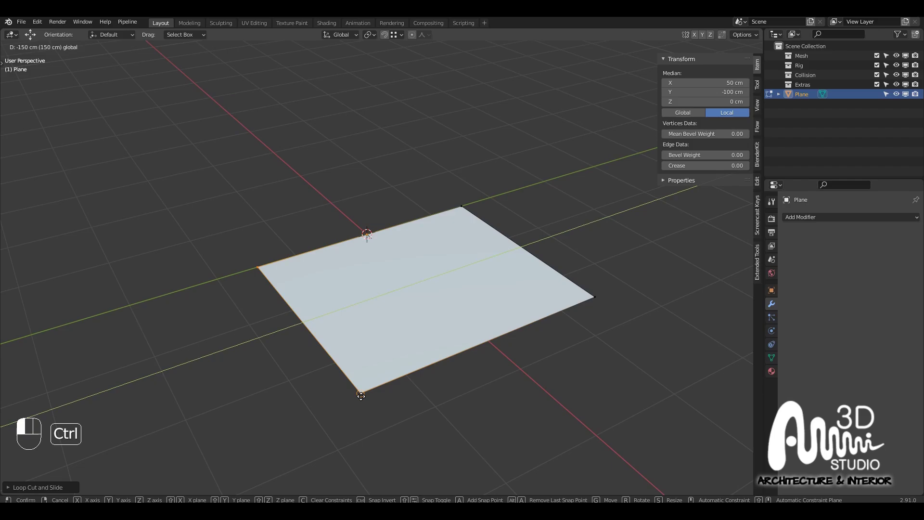
{"action": "key", "text": "ctrl+z"}
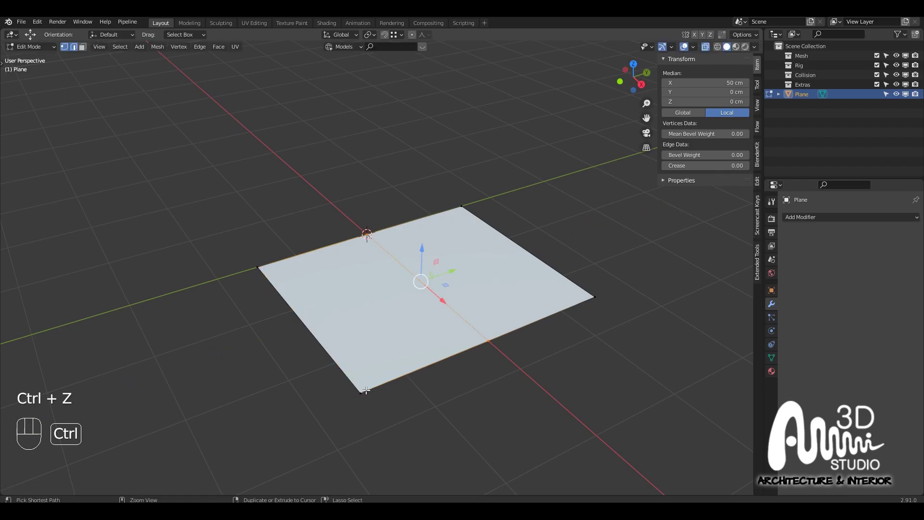
{"action": "left_click", "coordinate": [396, 36]}
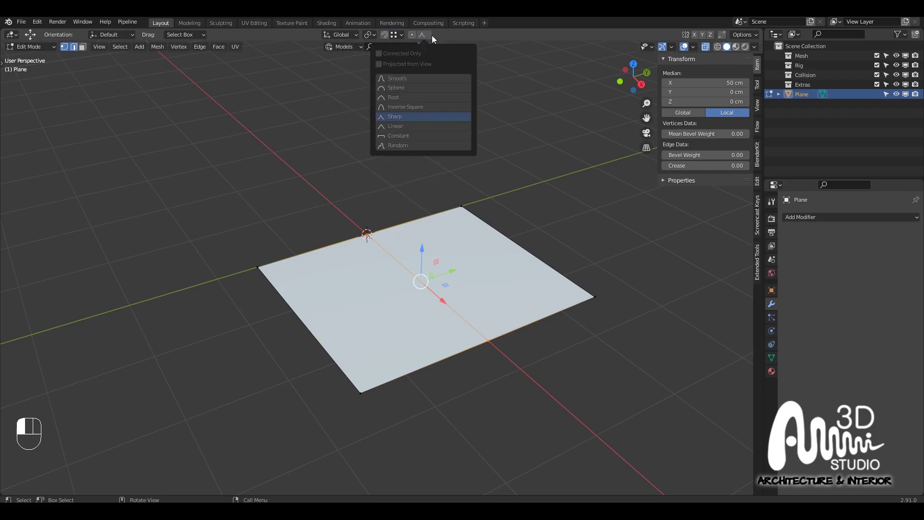
{"action": "left_click", "coordinate": [402, 33]}
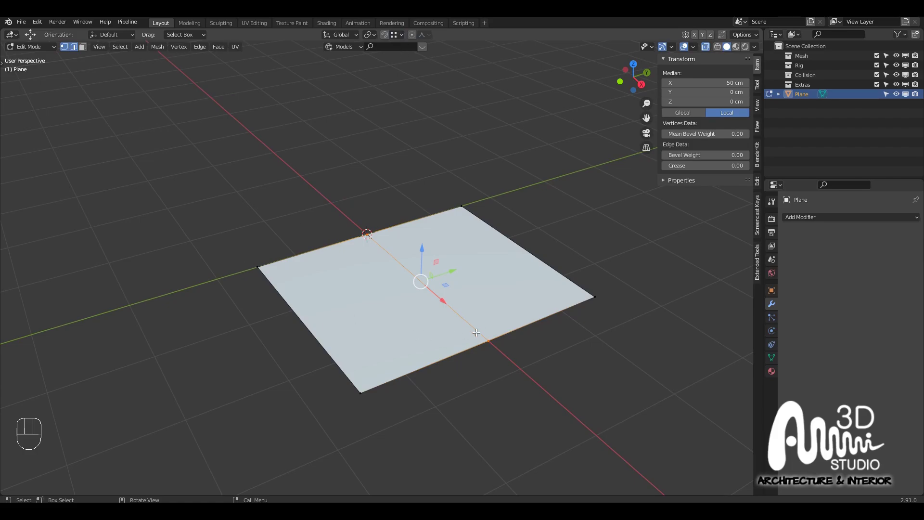
{"action": "left_click_drag", "start_coordinate": [447, 278], "coordinate": [360, 399], "text": "ctrl"}
{"action": "key", "text": "ctrl+z"}
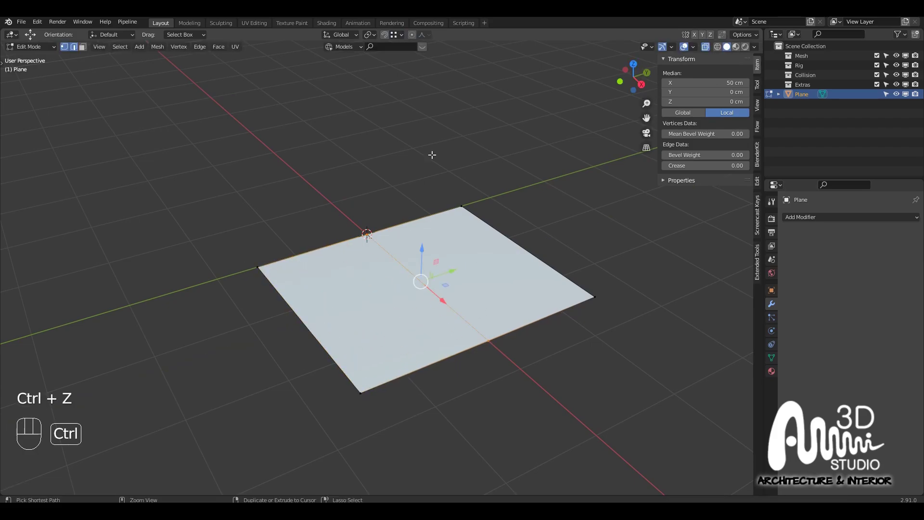
{"action": "left_click", "coordinate": [383, 34]}
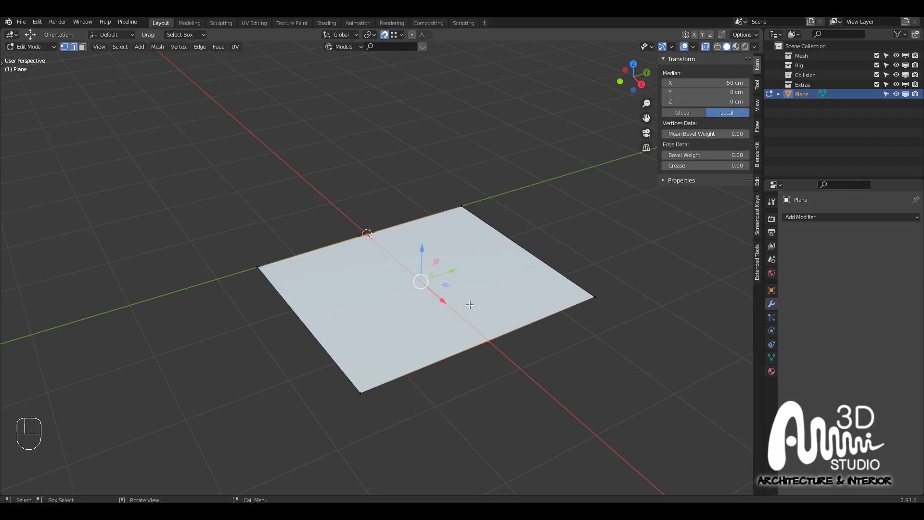
{"action": "left_click_drag", "start_coordinate": [453, 265], "coordinate": [362, 392]}
{"action": "key", "text": "ctrl+z"}
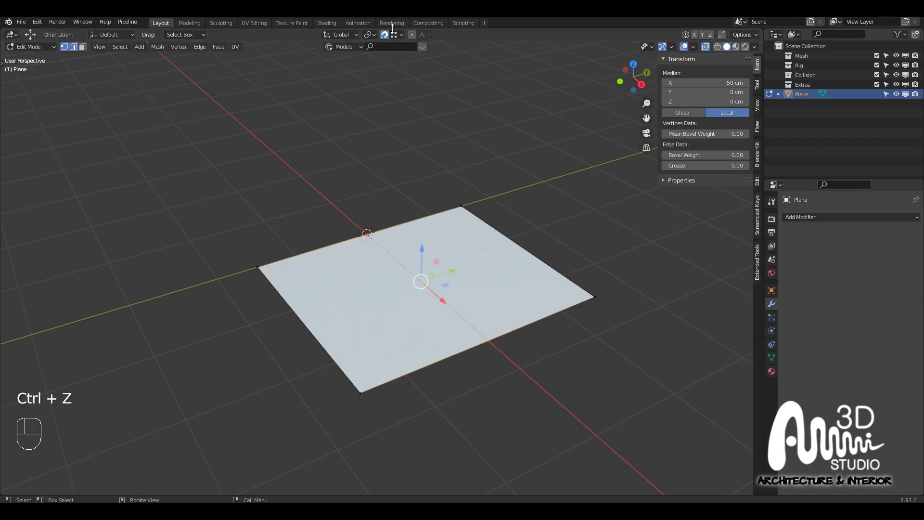
Add a loop cut across the half plane at its outer end and move it -150 cm along X
{"action": "middle_click_drag", "start_coordinate": [451, 369], "coordinate": [416, 324]}
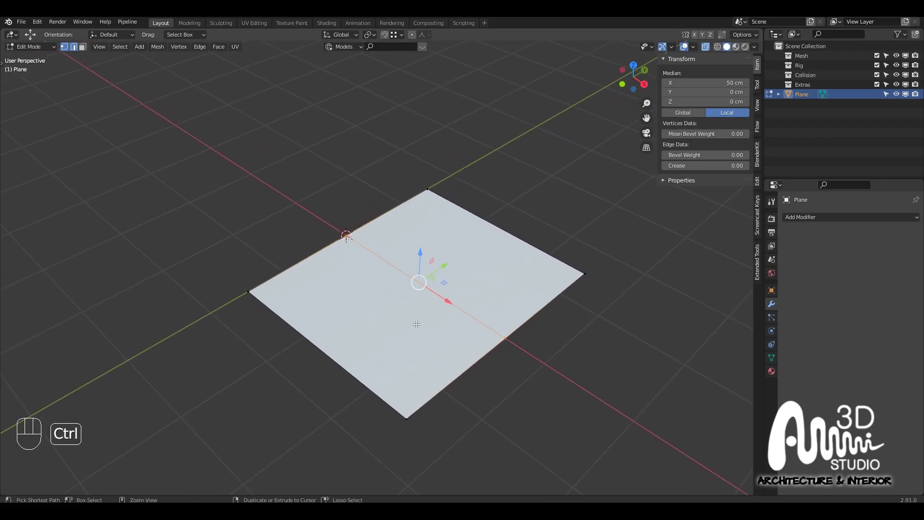
{"action": "key", "text": "ctrl+r"}
{"action": "left_click", "coordinate": [439, 310]}
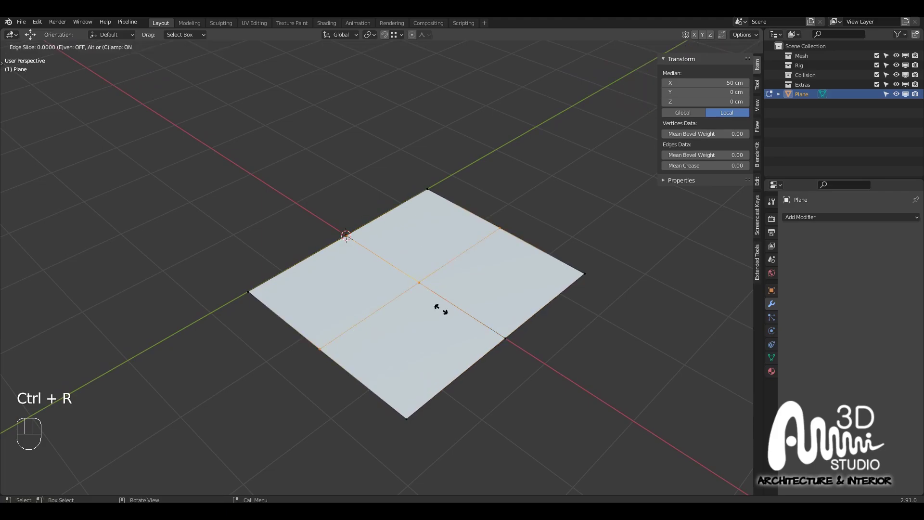
{"action": "left_click", "coordinate": [555, 411]}
{"action": "left_click_drag", "start_coordinate": [540, 357], "coordinate": [522, 346]}
{"action": "type", "text": "150"}
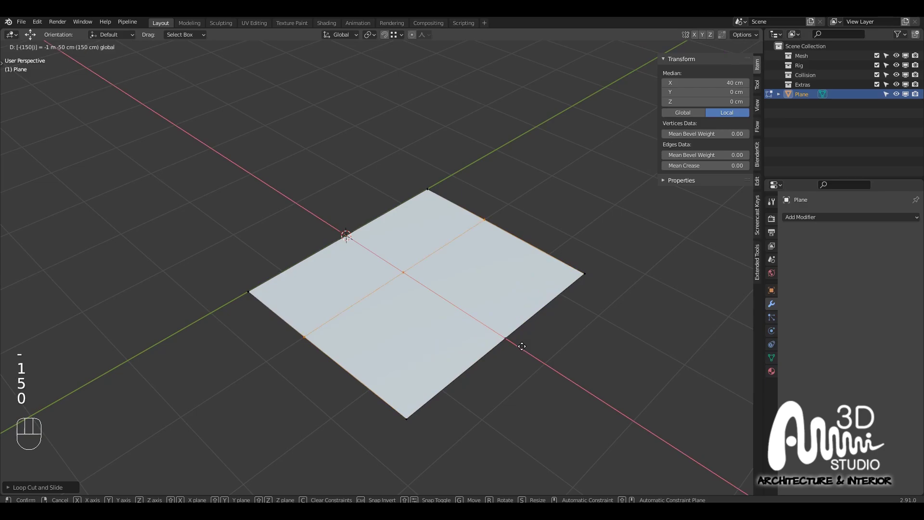
Merge the new cut's end vertex on the negative Y side into the plane's adjacent outer corner
{"action": "middle_click_drag", "start_coordinate": [489, 291], "coordinate": [445, 279]}
{"action": "left_click", "coordinate": [284, 334]}
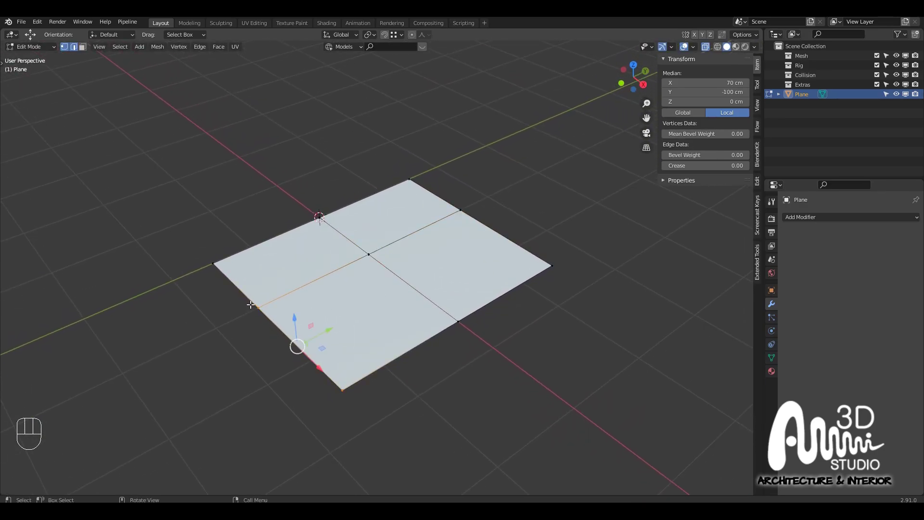
{"action": "left_click", "coordinate": [252, 305]}
{"action": "left_click", "coordinate": [323, 386], "text": "shift"}
{"action": "middle_click_drag", "start_coordinate": [334, 385], "coordinate": [347, 386]}
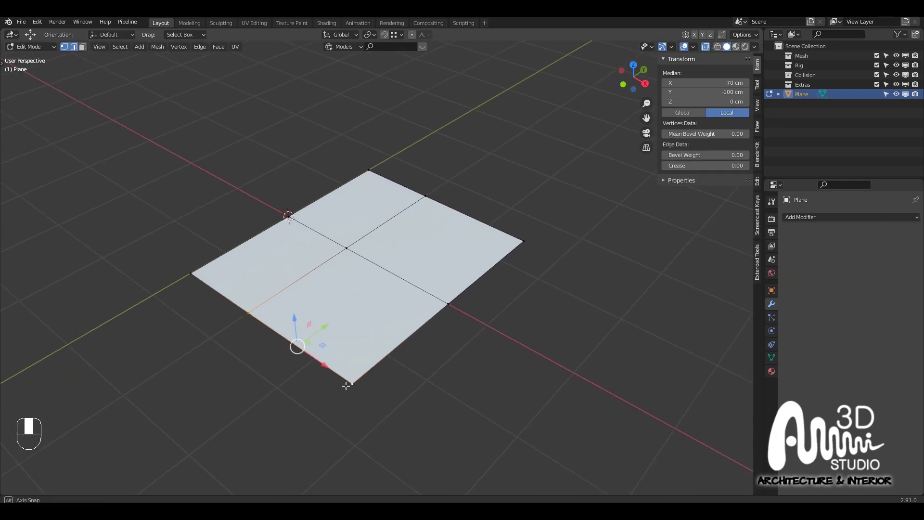
{"action": "key", "text": "m"}
{"action": "left_click", "coordinate": [339, 374]}
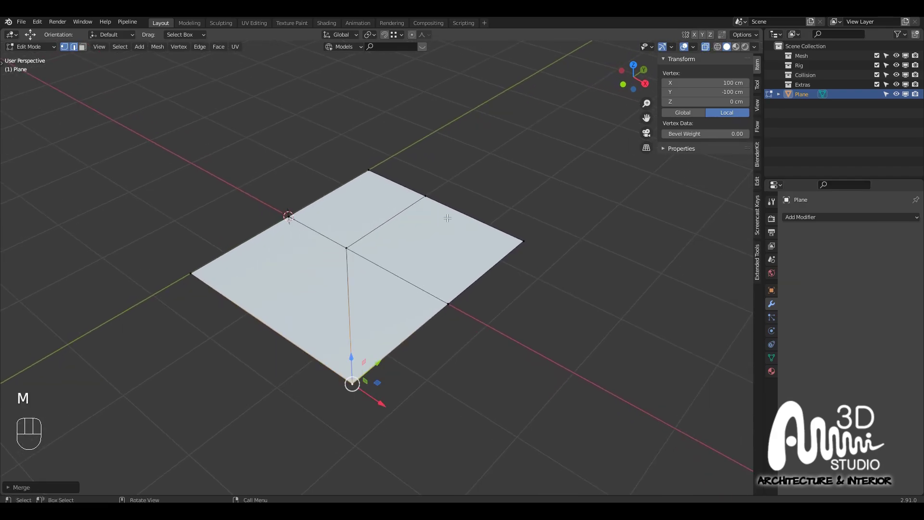
Merge the cut's end vertex on the positive Y side into the adjacent outer corner using At Last
{"action": "left_click", "coordinate": [426, 197]}
{"action": "left_click", "coordinate": [523, 241], "text": "shift"}
{"action": "scroll", "coordinate": [524, 241], "scroll_direction": "up", "scroll_amount": 2}
{"action": "key", "text": "m"}
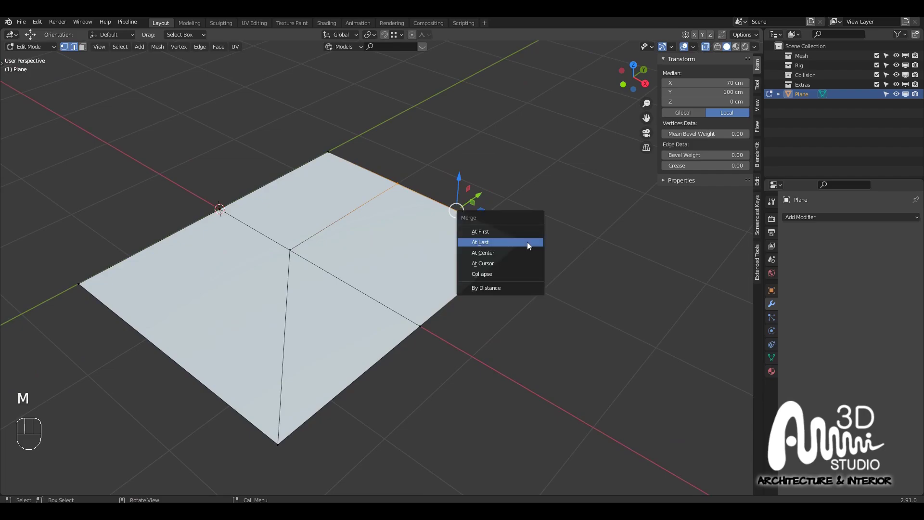
{"action": "left_click", "coordinate": [527, 244]}
Merge the outer edge's midpoint vertex into the adjacent corner vertex on the positive Y side
{"action": "middle_click_drag", "start_coordinate": [459, 276], "coordinate": [474, 279]}
{"action": "left_click", "coordinate": [466, 322], "text": "shift"}
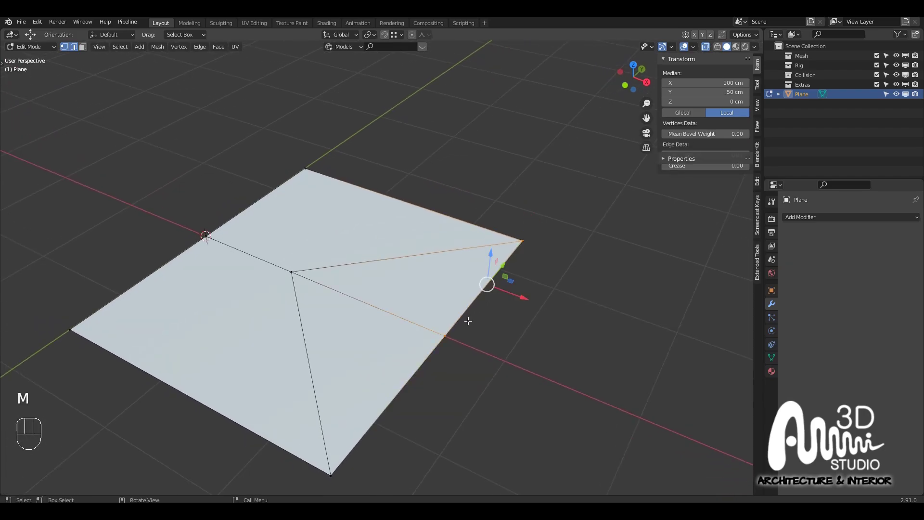
{"action": "middle_click_drag", "start_coordinate": [448, 335], "coordinate": [441, 267], "text": "shift"}
{"action": "key", "text": "1"}
{"action": "left_click", "coordinate": [438, 260]}
{"action": "left_click", "coordinate": [523, 181], "text": "shift"}
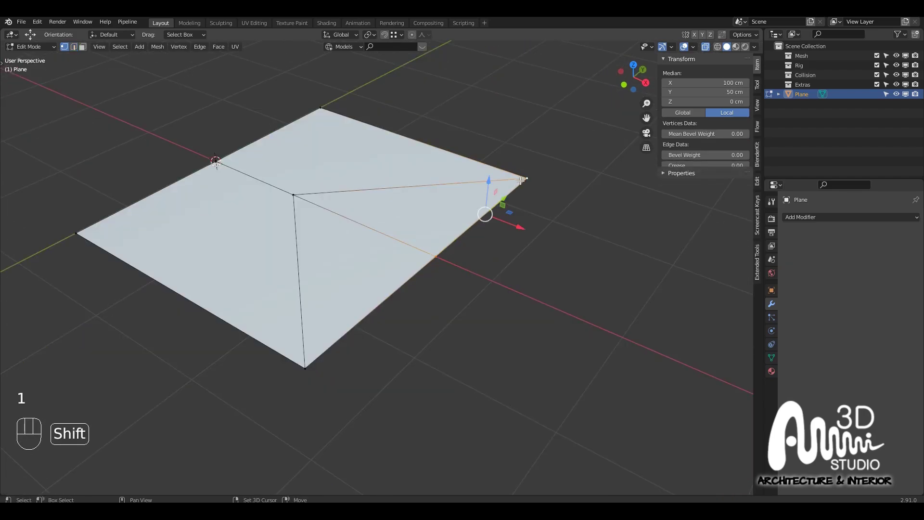
{"action": "key", "text": "m"}
{"action": "left_click", "coordinate": [518, 216]}
Select both vertices of the centre ridge edge and raise them about 64.7 cm along Z
{"action": "middle_click_drag", "start_coordinate": [523, 247], "coordinate": [513, 260]}
{"action": "left_click", "coordinate": [296, 185]}
{"action": "left_click", "coordinate": [225, 148], "text": "shift"}
{"action": "middle_click_drag", "start_coordinate": [249, 149], "coordinate": [308, 224]}
{"action": "left_click_drag", "start_coordinate": [285, 240], "coordinate": [284, 175]}
{"action": "middle_click_drag", "start_coordinate": [458, 243], "coordinate": [411, 248]}
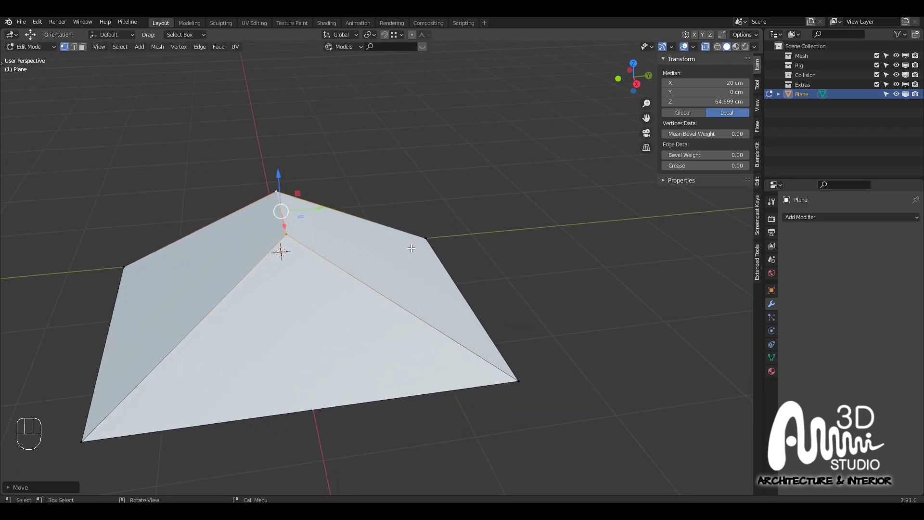
Select the sloping edges on both sides of the ridge and subdivide them once
{"action": "key", "text": "2"}
{"action": "left_click_drag", "start_coordinate": [375, 191], "coordinate": [368, 324]}
{"action": "middle_click_drag", "start_coordinate": [308, 309], "coordinate": [336, 298]}
{"action": "left_click_drag", "start_coordinate": [174, 238], "coordinate": [284, 315], "text": "shift"}
{"action": "key", "text": "ctrl+e"}
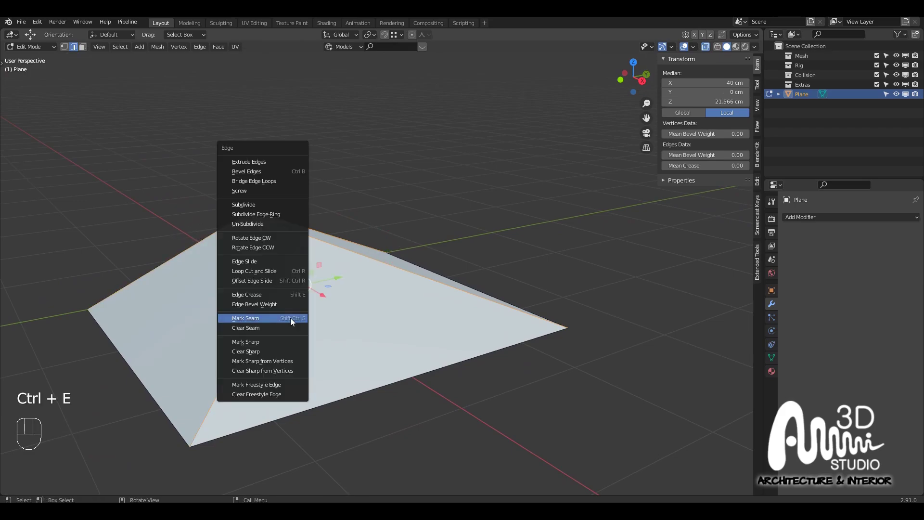
{"action": "key", "text": "d"}
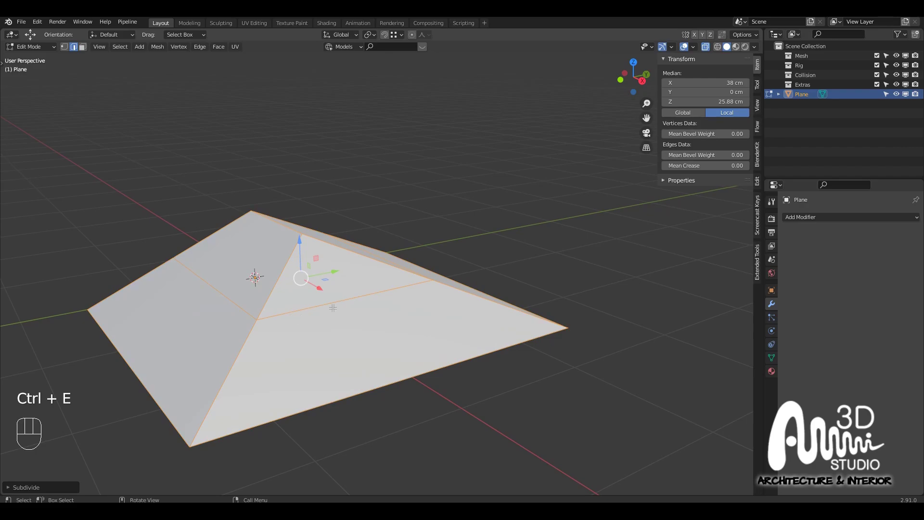
Raise the ridge edge along Z to a height of about 92.6 cm
{"action": "middle_click_drag", "start_coordinate": [333, 307], "coordinate": [335, 239]}
{"action": "left_click", "coordinate": [228, 207]}
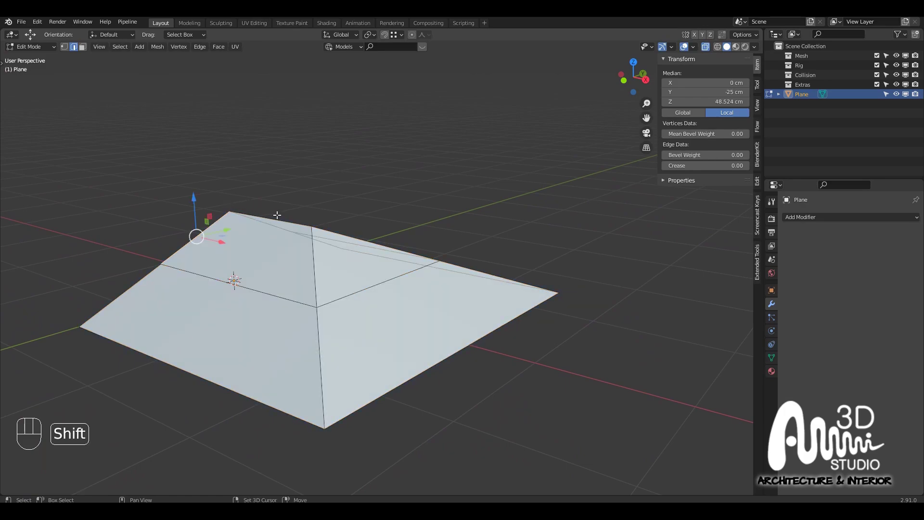
{"action": "left_click", "coordinate": [279, 215]}
{"action": "left_click_drag", "start_coordinate": [268, 185], "coordinate": [291, 178]}
Move the ridge's outer end vertex along X to 70 cm, snapped in line with the hip vertex below it
{"action": "middle_click_drag", "start_coordinate": [291, 178], "coordinate": [342, 196]}
{"action": "key", "text": "1"}
{"action": "left_click", "coordinate": [316, 189]}
{"action": "left_click_drag", "start_coordinate": [358, 194], "coordinate": [387, 308]}
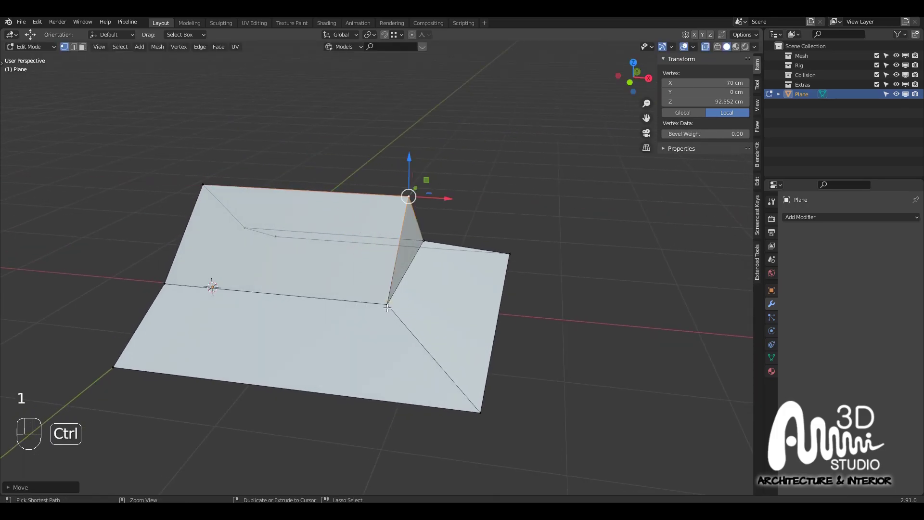
Look over the reference images of curved Asian tiled roofs
{"action": "middle_click_drag", "start_coordinate": [388, 308], "coordinate": [348, 288]}
{"action": "scroll", "coordinate": [356, 289], "scroll_direction": "up", "scroll_amount": 2}
{"action": "left_click", "coordinate": [445, 505]}
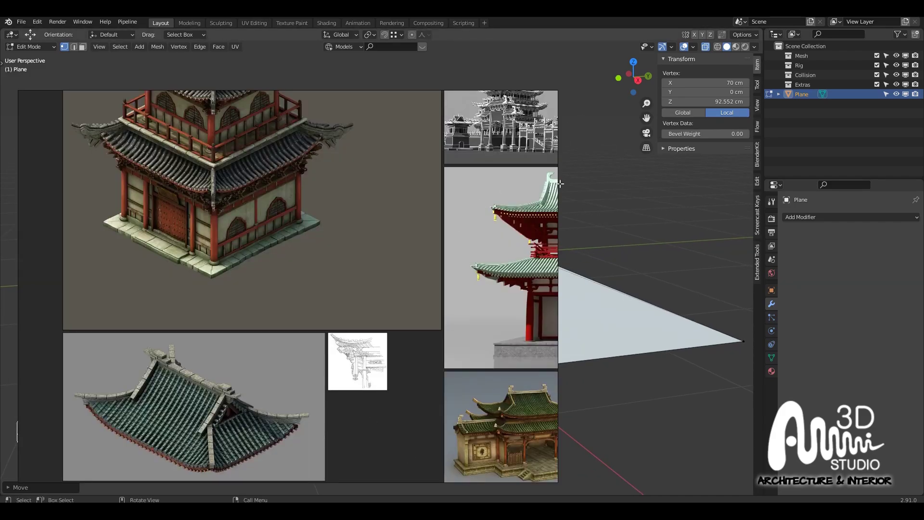
{"action": "left_click", "coordinate": [618, 298]}
Add one centred loop cut around the lower roof slopes, between the gable base and the eaves
{"action": "middle_click_drag", "start_coordinate": [314, 303], "coordinate": [295, 301]}
{"action": "scroll", "coordinate": [328, 303], "scroll_direction": "down", "scroll_amount": 4}
{"action": "scroll", "coordinate": [295, 300], "scroll_direction": "up", "scroll_amount": 3}
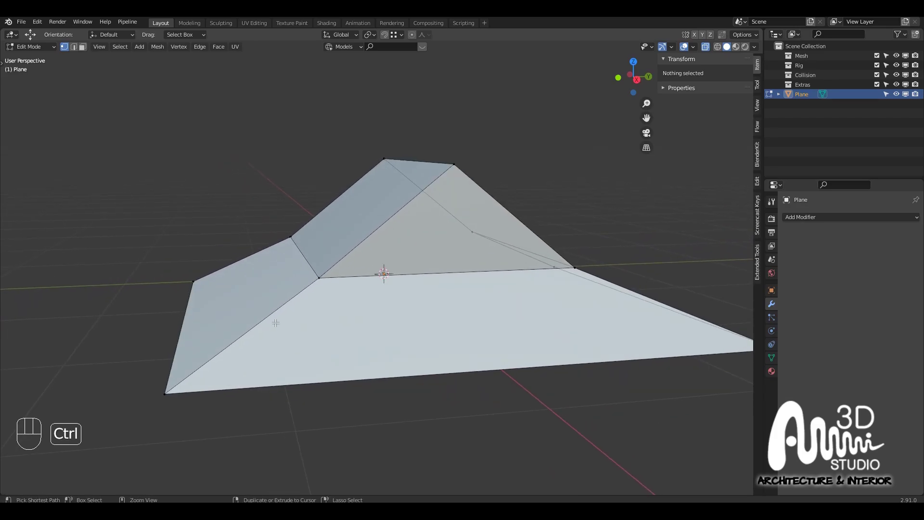
{"action": "key", "text": "ctrl+r"}
{"action": "left_click", "coordinate": [259, 320]}
{"action": "right_click", "coordinate": [259, 319]}
{"action": "middle_click_drag", "start_coordinate": [351, 283], "coordinate": [404, 278]}
{"action": "left_click_drag", "start_coordinate": [419, 243], "coordinate": [421, 244]}
{"action": "key", "text": "ctrl+z"}
Select the outer eave vertices around the roof and raise them slightly along Z to flatten the lower slope
{"action": "left_click", "coordinate": [314, 319]}
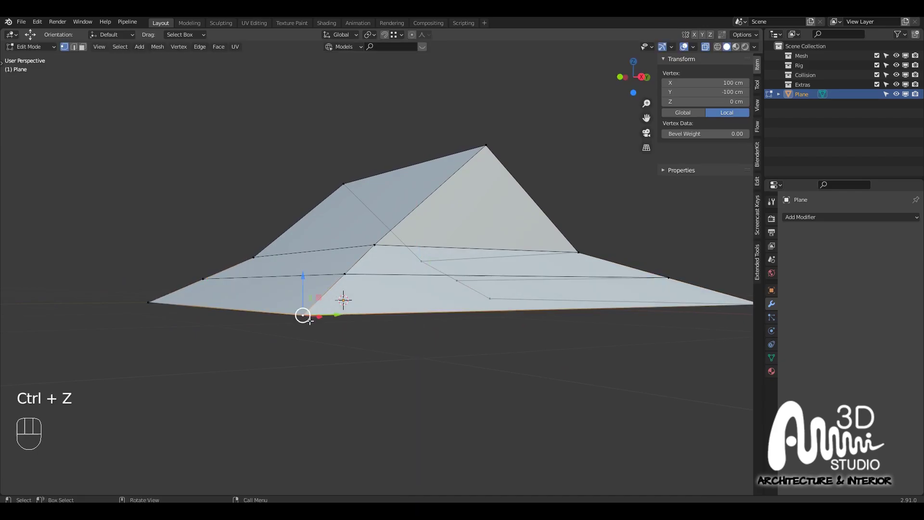
{"action": "scroll", "coordinate": [328, 313], "scroll_direction": "down", "scroll_amount": 4}
{"action": "middle_click_drag", "start_coordinate": [359, 314], "coordinate": [332, 323]}
{"action": "left_click", "coordinate": [298, 274], "text": "shift"}
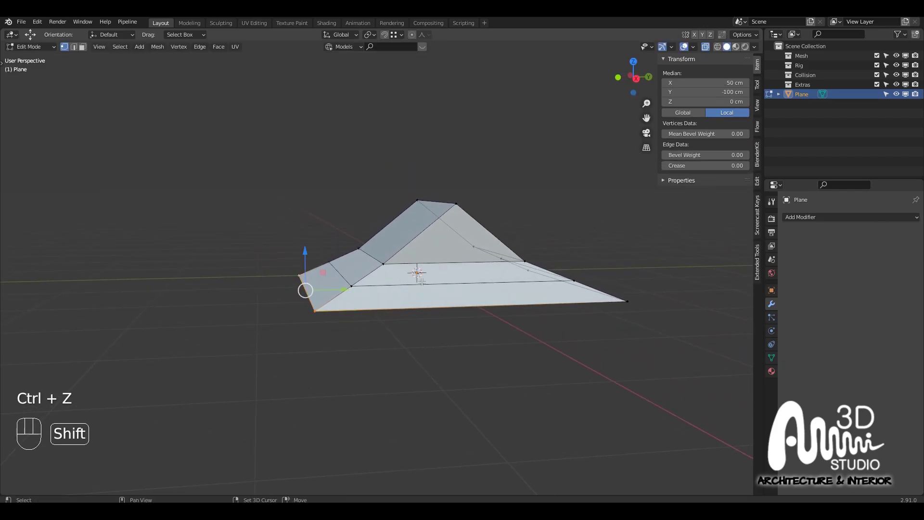
{"action": "middle_click_drag", "start_coordinate": [573, 272], "coordinate": [602, 286]}
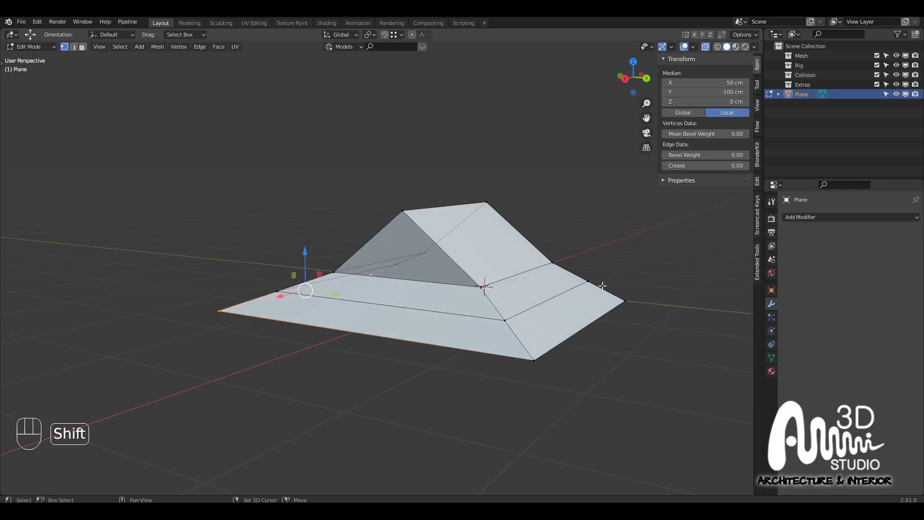
{"action": "left_click", "coordinate": [625, 300], "text": "shift"}
{"action": "middle_click_drag", "start_coordinate": [512, 374], "coordinate": [418, 271]}
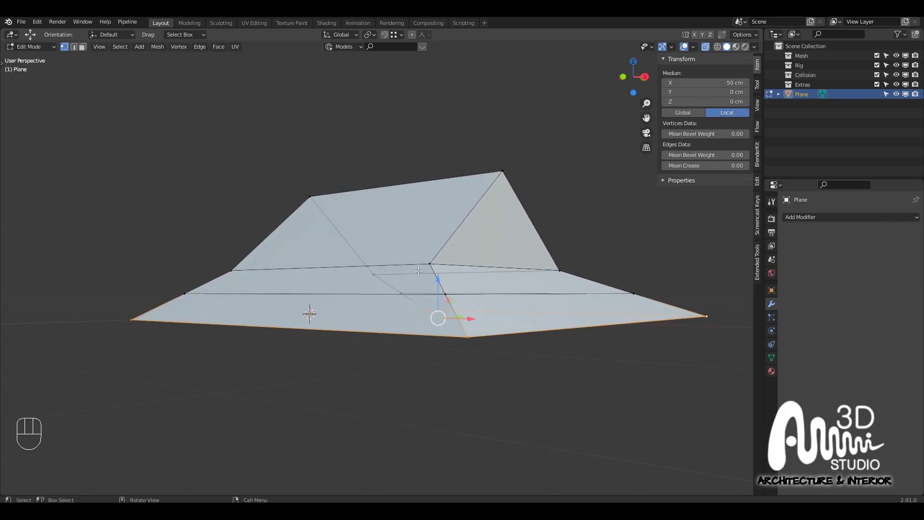
{"action": "left_click_drag", "start_coordinate": [437, 283], "coordinate": [445, 265]}
{"action": "middle_click_drag", "start_coordinate": [445, 265], "coordinate": [436, 237]}
{"action": "key", "text": "alt+a"}
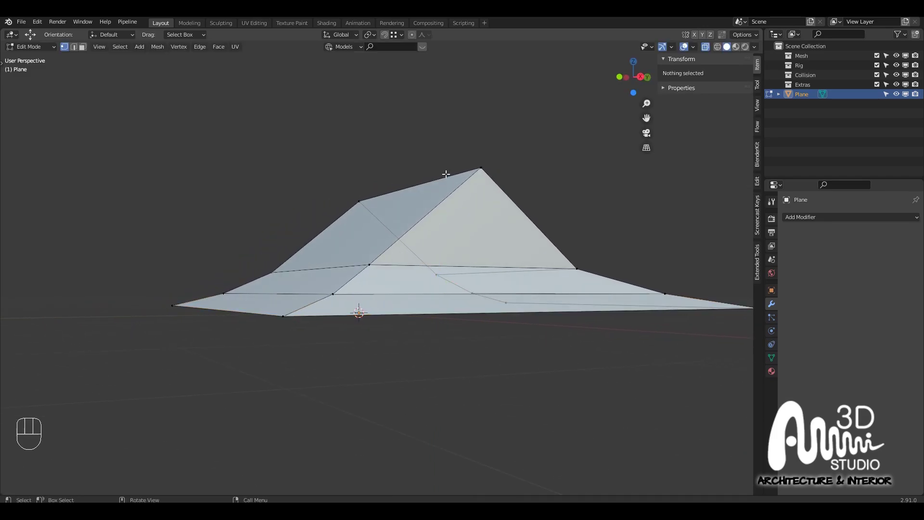
Lower the ridge edge slightly along Z
{"action": "middle_click_drag", "start_coordinate": [446, 180], "coordinate": [443, 180]}
{"action": "left_click", "coordinate": [443, 180]}
{"action": "left_click_drag", "start_coordinate": [415, 155], "coordinate": [416, 162]}
{"action": "middle_click_drag", "start_coordinate": [416, 163], "coordinate": [273, 347]}
Select the lower slope's middle edge loop together with the eave edges and raise them about 5.6 cm along Z
{"action": "left_click", "coordinate": [417, 275]}
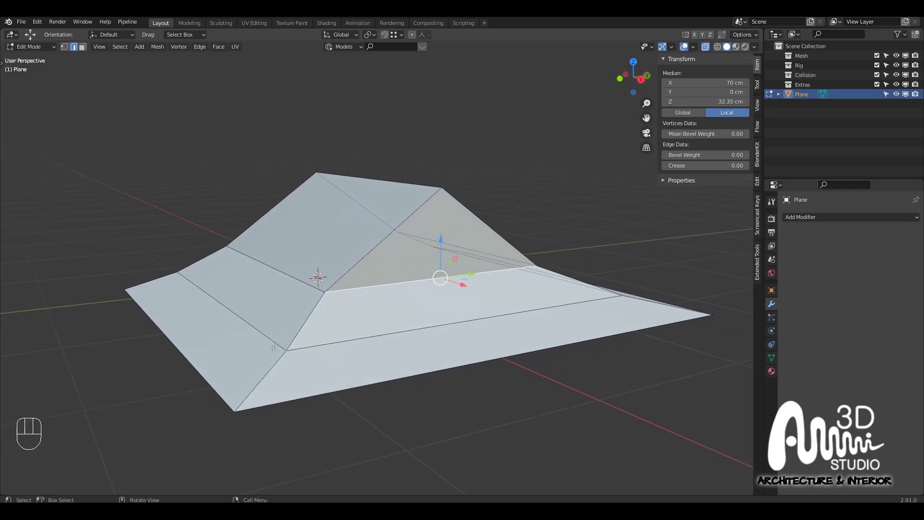
{"action": "left_click", "coordinate": [273, 356]}
{"action": "left_click", "coordinate": [273, 368], "text": "alt+shift"}
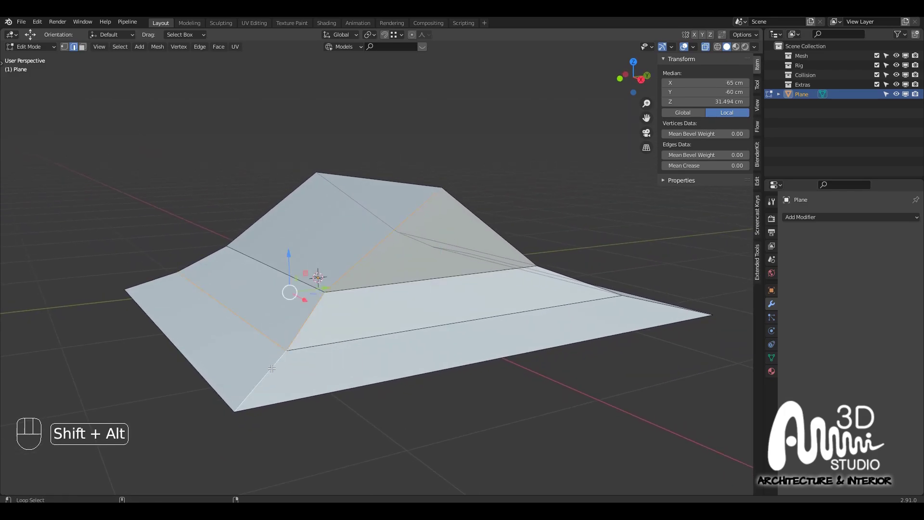
{"action": "left_click", "coordinate": [319, 347]}
{"action": "left_click", "coordinate": [270, 340], "text": "shift"}
{"action": "left_click", "coordinate": [297, 396], "text": "shift"}
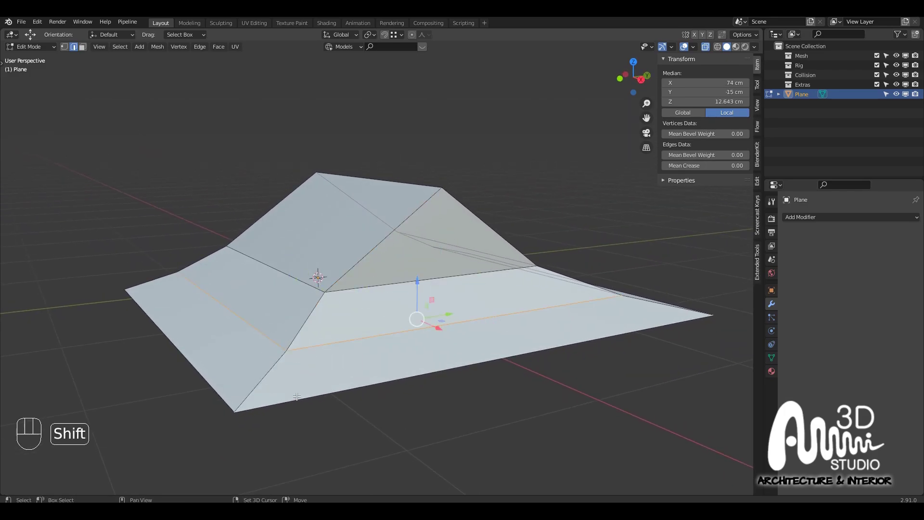
{"action": "left_click", "coordinate": [289, 400], "text": "shift"}
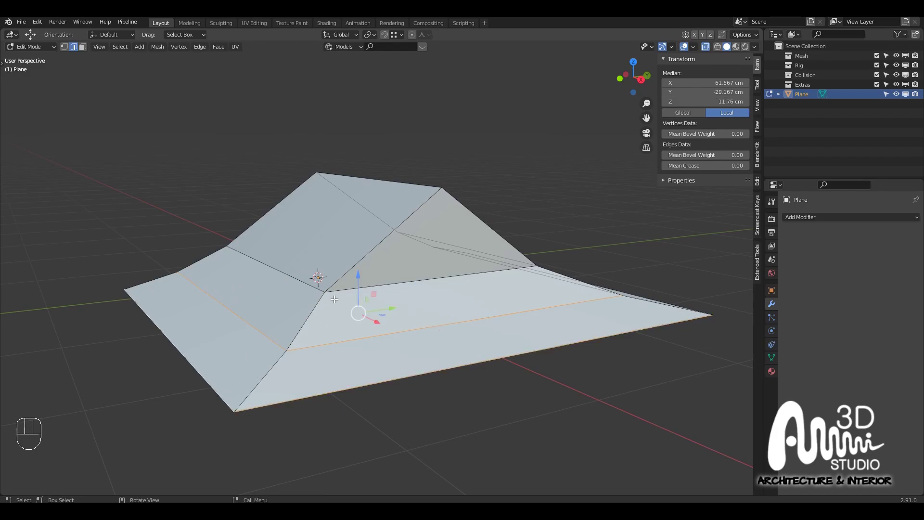
{"action": "left_click_drag", "start_coordinate": [354, 279], "coordinate": [357, 265]}
{"action": "key", "text": "Tab"}
{"action": "middle_click_drag", "start_coordinate": [368, 311], "coordinate": [391, 325]}
{"action": "key", "text": "Tab"}
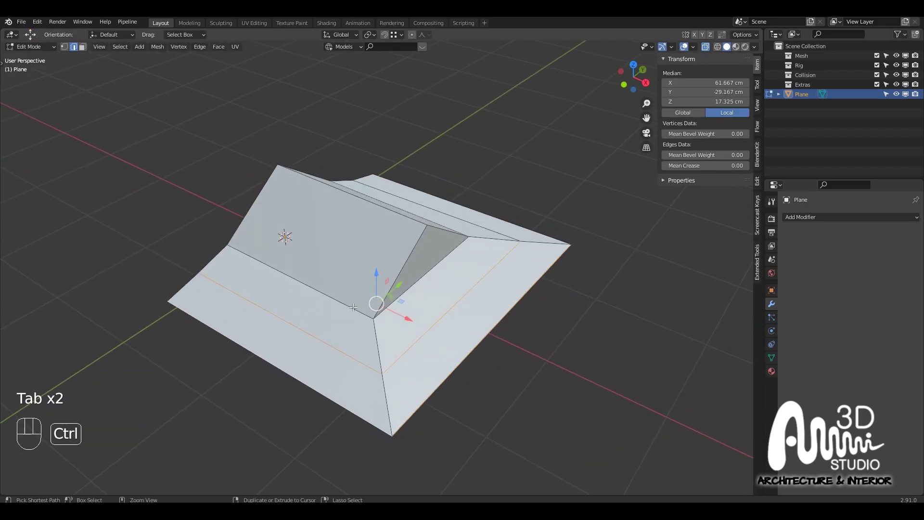
Add a series of evenly spaced, centred loop cuts running from the ridge down both long roof slopes
{"action": "key", "text": "ctrl+r"}
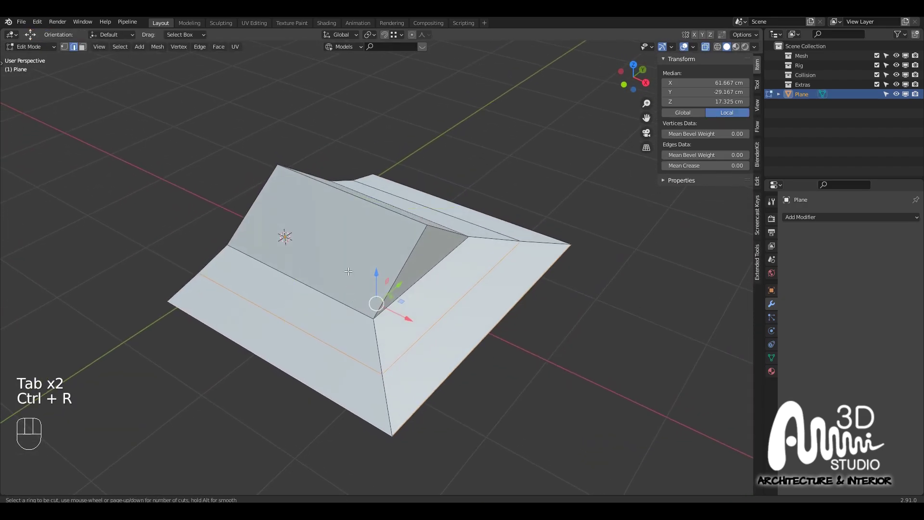
{"action": "scroll", "coordinate": [335, 204], "scroll_direction": "up", "scroll_amount": 15}
{"action": "scroll", "coordinate": [335, 204], "scroll_direction": "down", "scroll_amount": 3}
{"action": "left_click", "coordinate": [336, 204]}
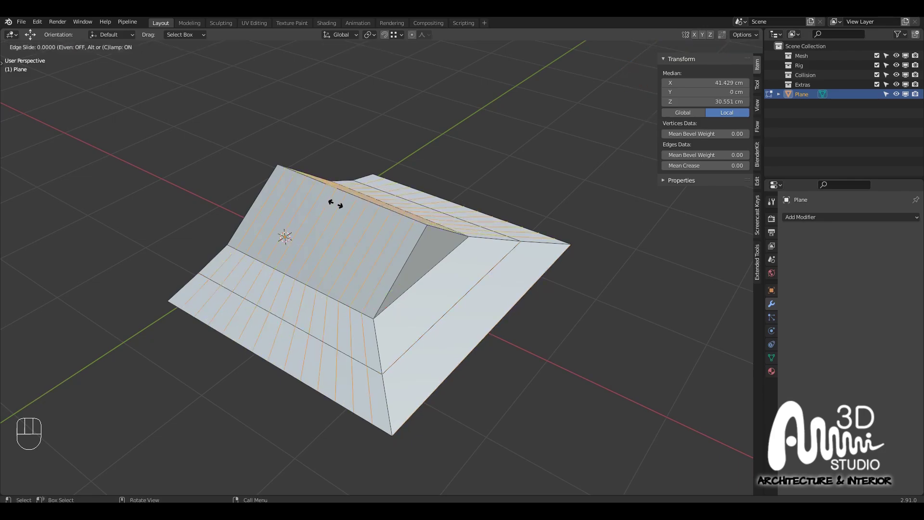
{"action": "right_click", "coordinate": [335, 204]}
{"action": "middle_click_drag", "start_coordinate": [335, 204], "coordinate": [374, 318]}
Add 14 evenly spaced loop cuts down the end slope below the triangular gable
{"action": "key", "text": "ctrl+r"}
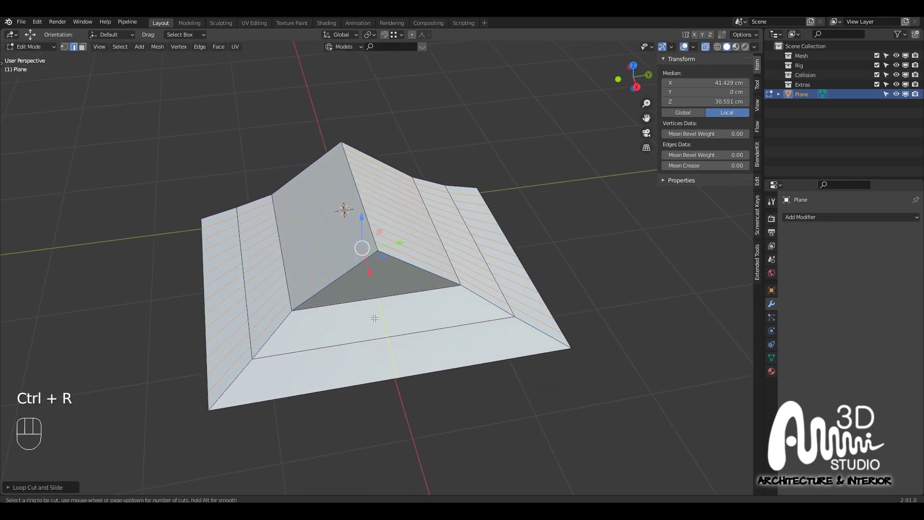
{"action": "scroll", "coordinate": [374, 318], "scroll_direction": "up", "scroll_amount": 5}
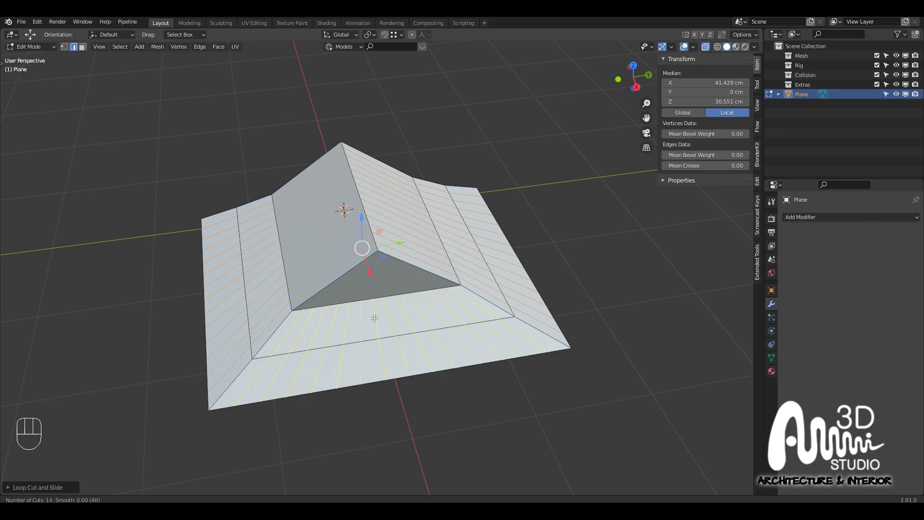
{"action": "left_click", "coordinate": [292, 394]}
{"action": "right_click", "coordinate": [292, 394]}
Add three centred loop cuts around the outer roof band next to the eaves
{"action": "scroll", "coordinate": [293, 395], "scroll_direction": "down", "scroll_amount": 3}
{"action": "middle_click_drag", "start_coordinate": [292, 395], "coordinate": [317, 348]}
{"action": "scroll", "coordinate": [347, 370], "scroll_direction": "up", "scroll_amount": 3}
{"action": "key", "text": "1"}
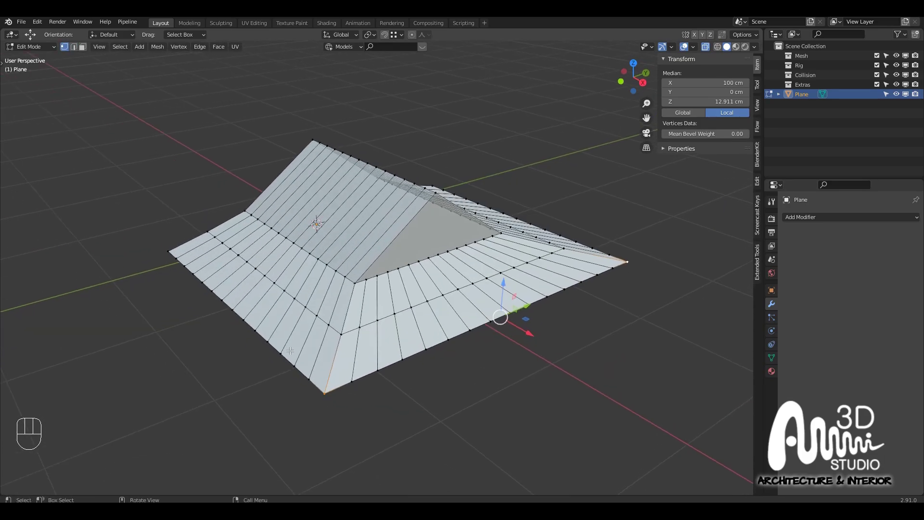
{"action": "key", "text": "ctrl+r"}
{"action": "scroll", "coordinate": [317, 348], "scroll_direction": "up", "scroll_amount": 2}
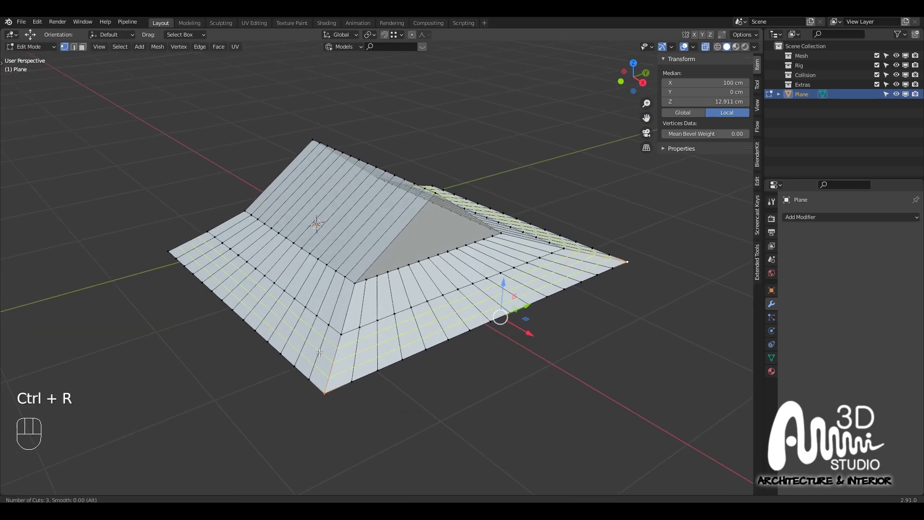
{"action": "scroll", "coordinate": [319, 353], "scroll_direction": "down", "scroll_amount": 1}
{"action": "left_click", "coordinate": [319, 353]}
{"action": "right_click", "coordinate": [319, 354]}
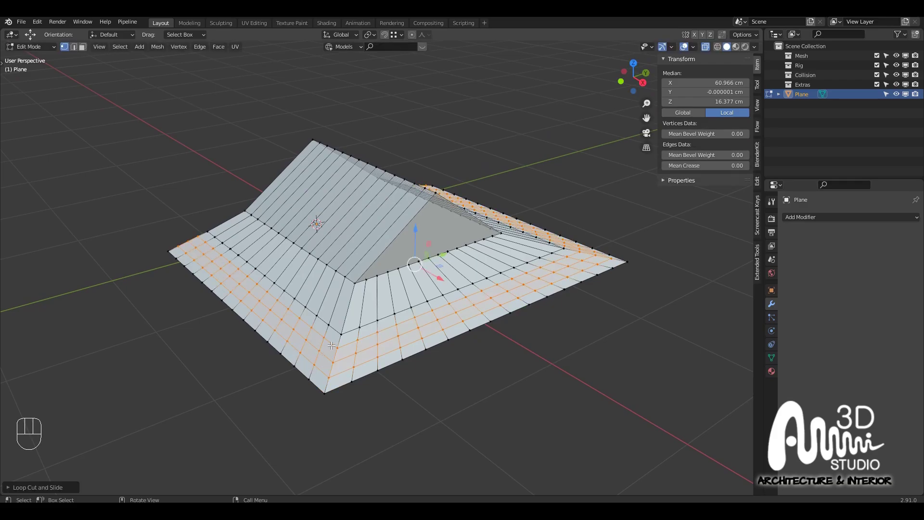
Add three centred loop cuts around the inner roof band just below the gable base
{"action": "key", "text": "ctrl+r"}
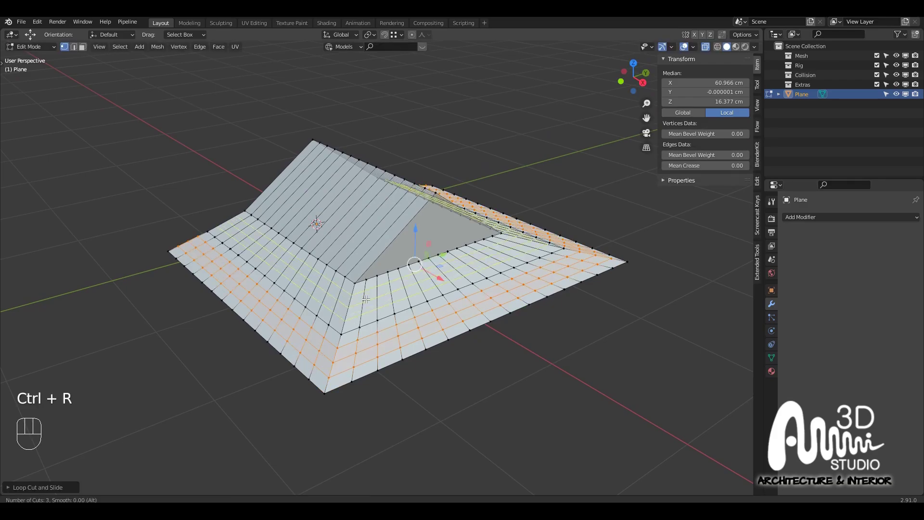
{"action": "left_click", "coordinate": [365, 300]}
{"action": "right_click", "coordinate": [366, 299]}
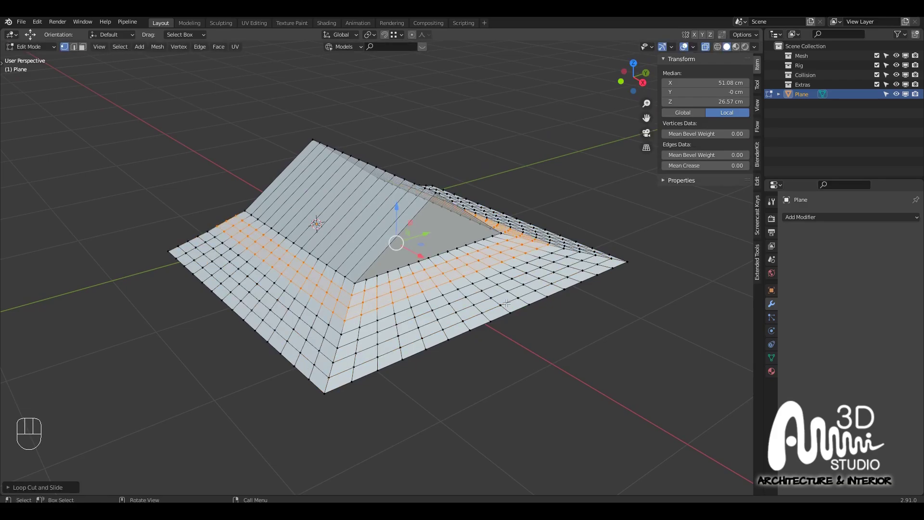
Enable proportional editing with Sharp falloff and select the two outer corner vertices of the eaves
{"action": "middle_click_drag", "start_coordinate": [506, 303], "coordinate": [526, 291]}
{"action": "middle_click_drag", "start_coordinate": [615, 254], "coordinate": [590, 262]}
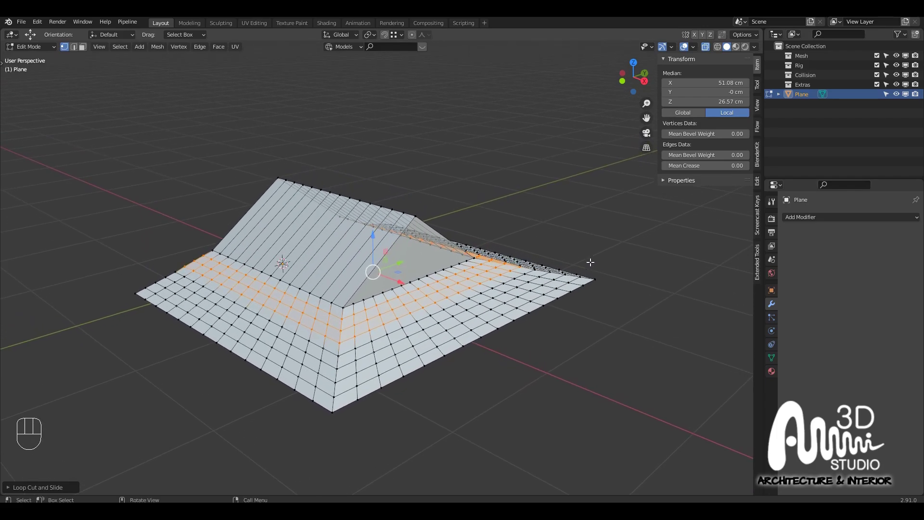
{"action": "left_click", "coordinate": [428, 35]}
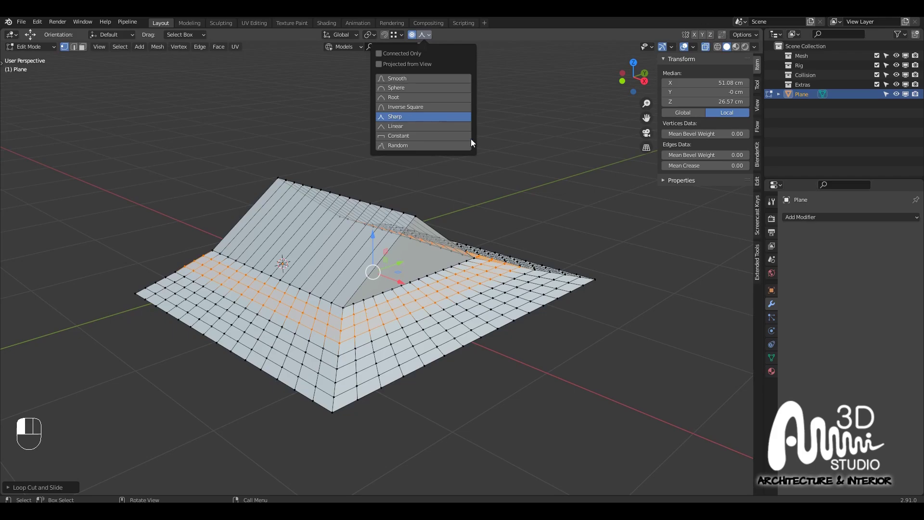
{"action": "left_click", "coordinate": [594, 279]}
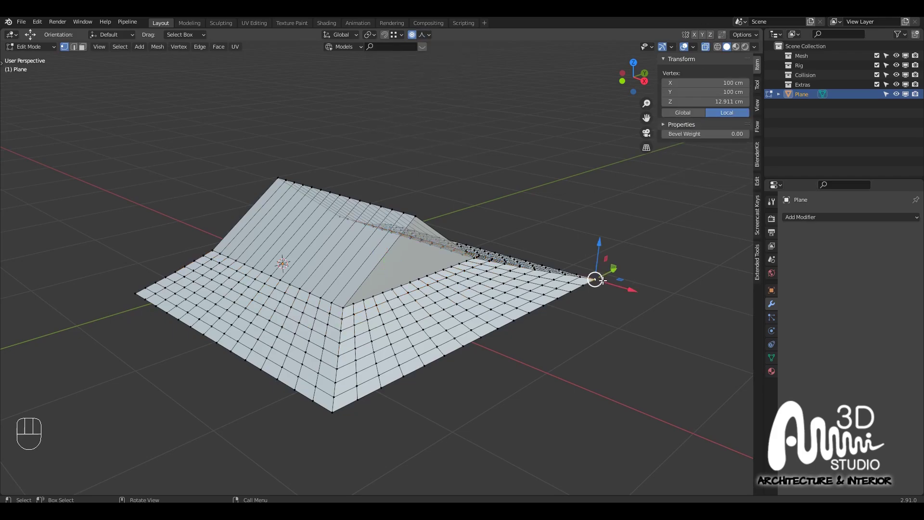
{"action": "left_click", "coordinate": [329, 414], "text": "shift"}
{"action": "scroll", "coordinate": [489, 338], "scroll_direction": "up", "scroll_amount": 3}
{"action": "scroll", "coordinate": [491, 297], "scroll_direction": "down", "scroll_amount": 3}
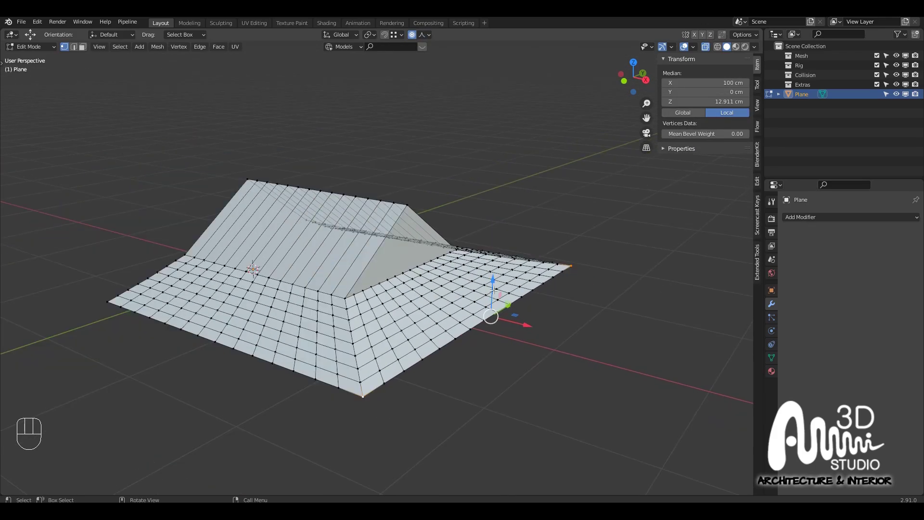
{"action": "left_click_drag", "start_coordinate": [491, 294], "coordinate": [488, 258]}
{"action": "middle_click_drag", "start_coordinate": [488, 258], "coordinate": [480, 276]}
{"action": "key", "text": "ctrl+z"}
Raise the two outer eave corners along Z to about 31.1 cm with proportional falloff, curving the eaves upward
{"action": "left_click_drag", "start_coordinate": [489, 285], "coordinate": [490, 256]}
{"action": "scroll", "coordinate": [487, 268], "scroll_direction": "up", "scroll_amount": 2}
{"action": "scroll", "coordinate": [489, 253], "scroll_direction": "down", "scroll_amount": 1}
{"action": "middle_click_drag", "start_coordinate": [491, 255], "coordinate": [417, 290]}
{"action": "key", "text": "Tab"}
{"action": "scroll", "coordinate": [417, 290], "scroll_direction": "up", "scroll_amount": 3}
{"action": "key", "text": "Tab"}
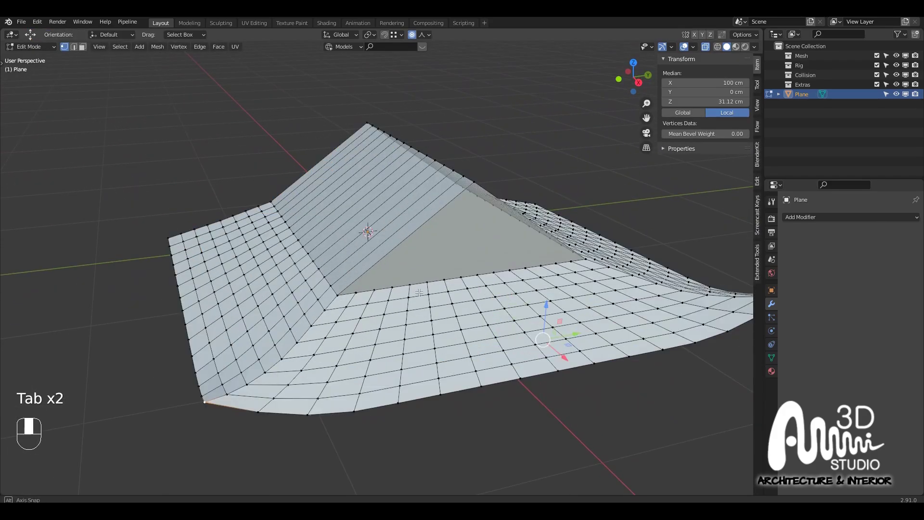
Delete the large triangular face that closes the roof's gable end
{"action": "key", "text": "3"}
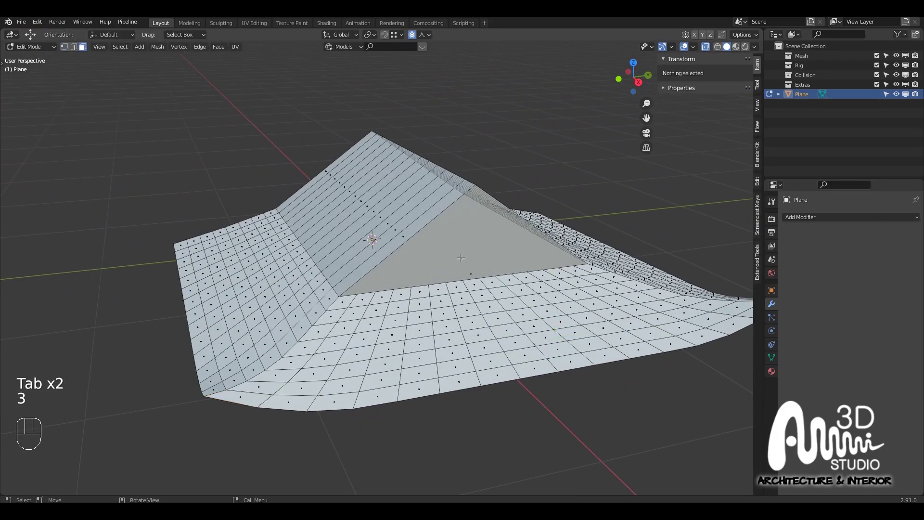
{"action": "left_click", "coordinate": [461, 259]}
{"action": "scroll", "coordinate": [470, 268], "scroll_direction": "up", "scroll_amount": 2}
{"action": "key", "text": "x"}
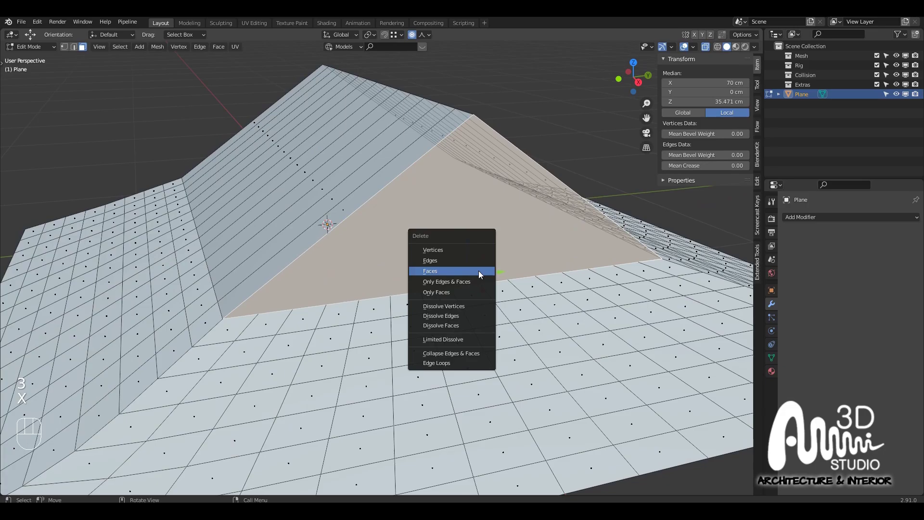
{"action": "left_click", "coordinate": [478, 270]}
{"action": "scroll", "coordinate": [475, 268], "scroll_direction": "down", "scroll_amount": 5}
{"action": "middle_click_drag", "start_coordinate": [470, 268], "coordinate": [375, 269]}
Return to Object Mode and add a Mirror modifier across the X axis to complete the roof
{"action": "key", "text": "Tab"}
{"action": "left_click", "coordinate": [853, 215]}
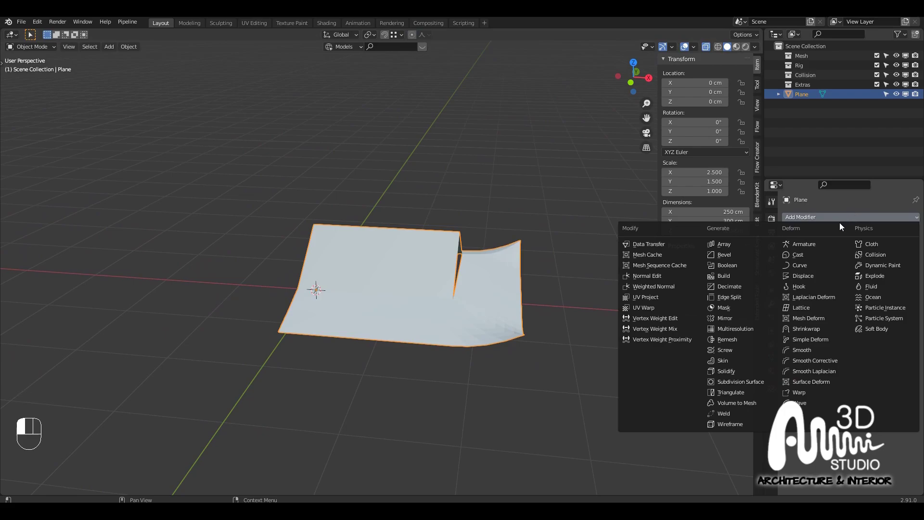
{"action": "left_click", "coordinate": [724, 318]}
{"action": "middle_click_drag", "start_coordinate": [556, 320], "coordinate": [510, 308]}
Add a Solidify modifier to the mirrored roof and set its thickness to 20 cm
{"action": "left_click", "coordinate": [883, 217]}
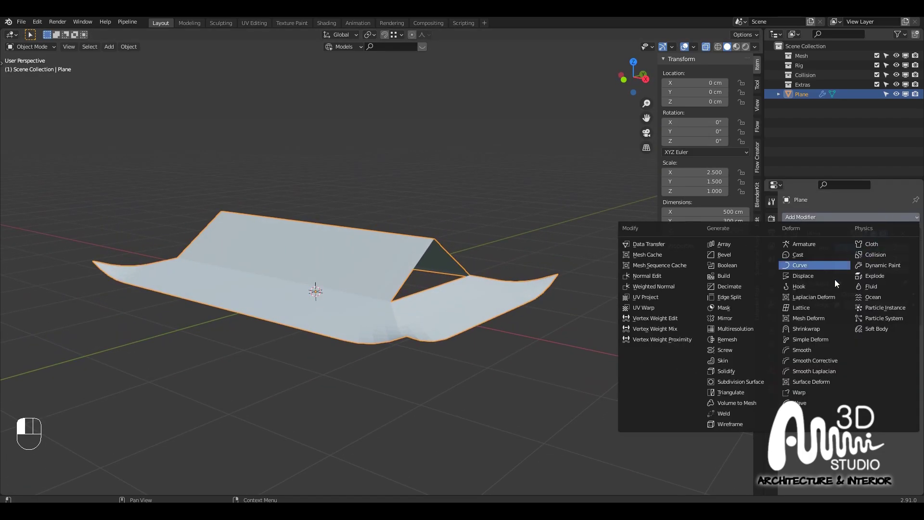
{"action": "left_click", "coordinate": [740, 370]}
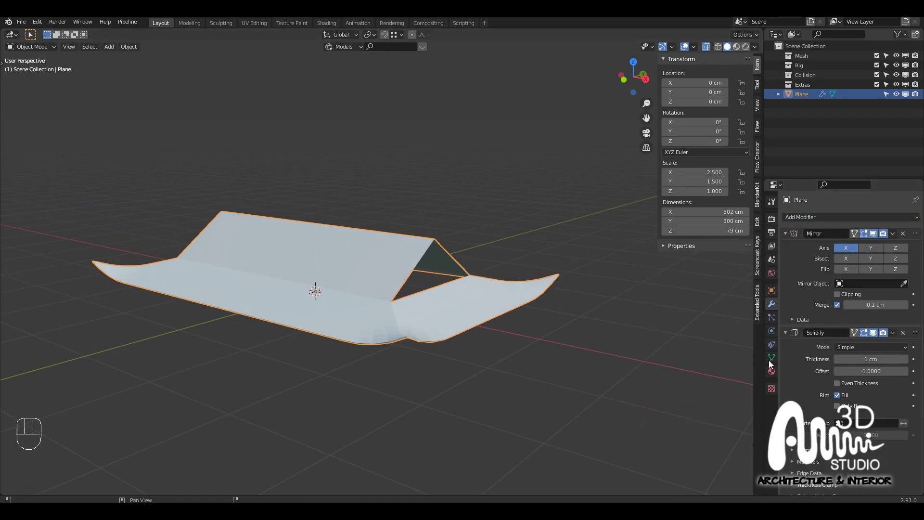
{"action": "scroll", "coordinate": [860, 347], "scroll_direction": "down", "scroll_amount": 1}
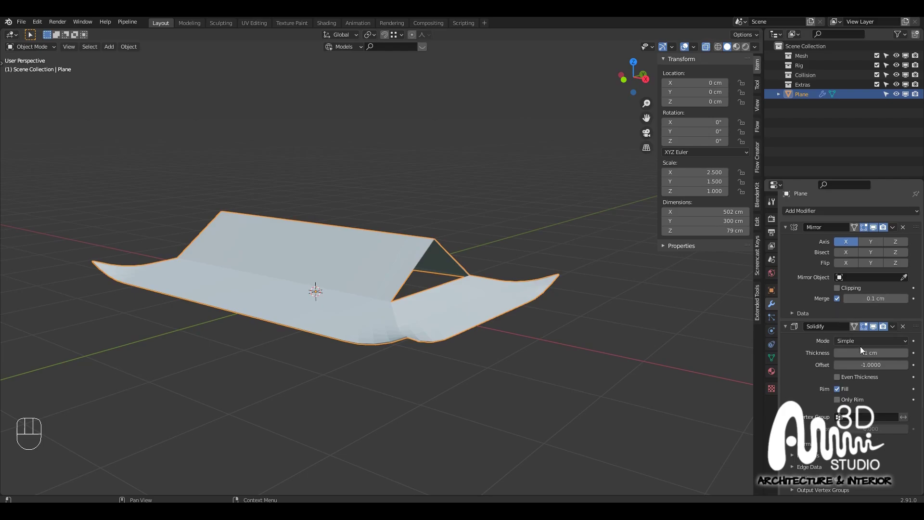
{"action": "left_click", "coordinate": [878, 355]}
{"action": "key", "text": "Return"}
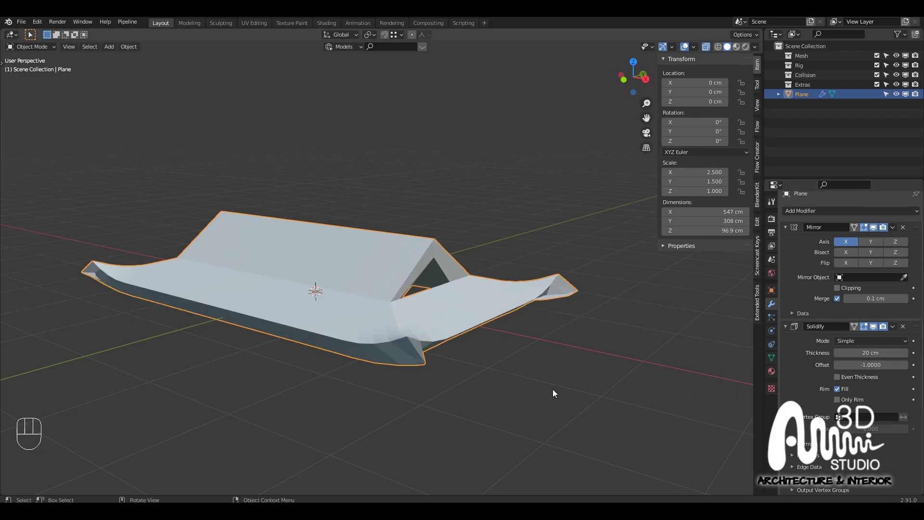
Apply the roof object's scale so the solidified thickness is evened out at the corners
{"action": "middle_click_drag", "start_coordinate": [553, 389], "coordinate": [466, 319]}
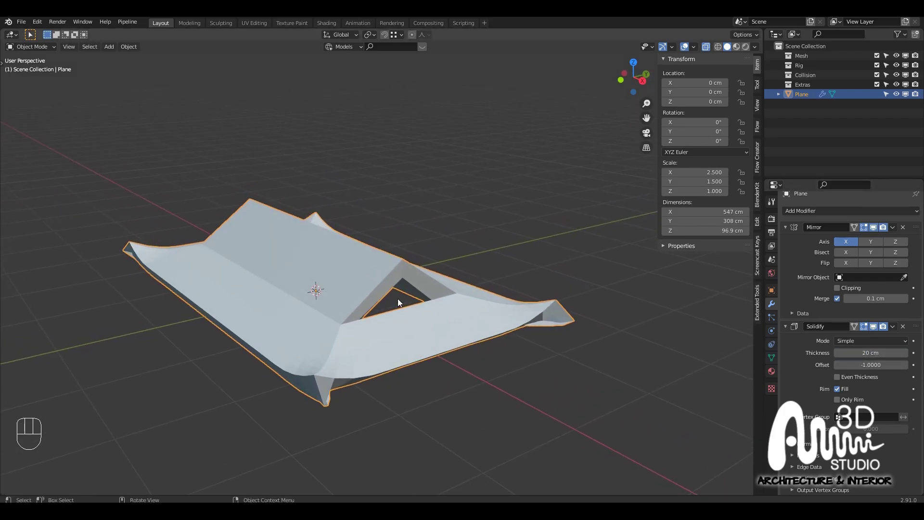
{"action": "scroll", "coordinate": [398, 298], "scroll_direction": "up", "scroll_amount": 5}
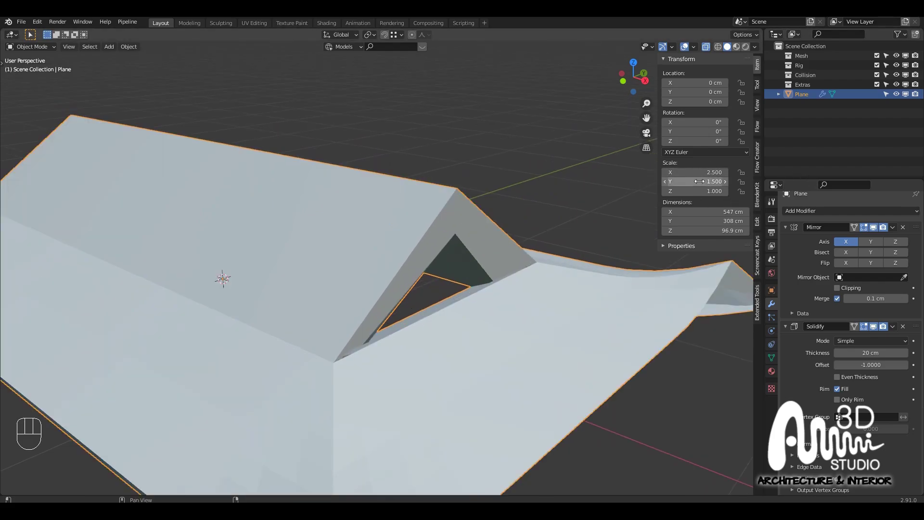
{"action": "scroll", "coordinate": [616, 278], "scroll_direction": "down", "scroll_amount": 6}
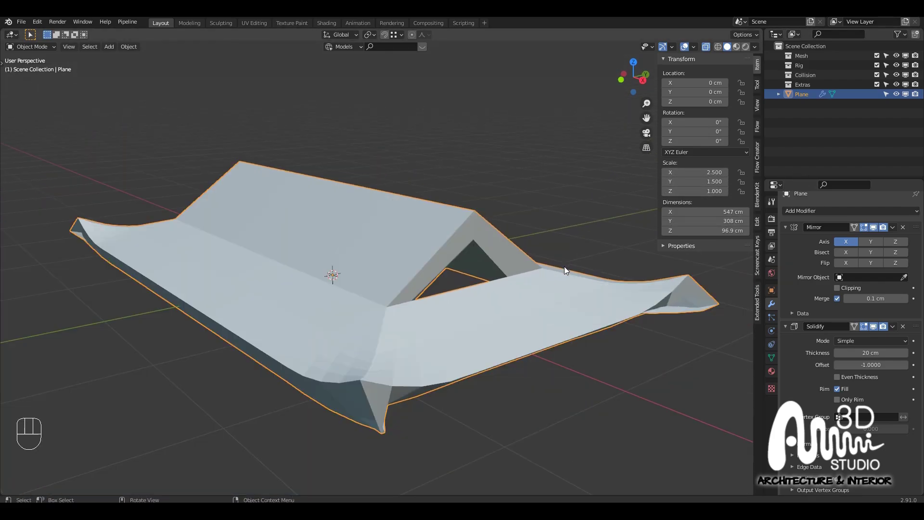
{"action": "middle_click_drag", "start_coordinate": [606, 336], "coordinate": [482, 335]}
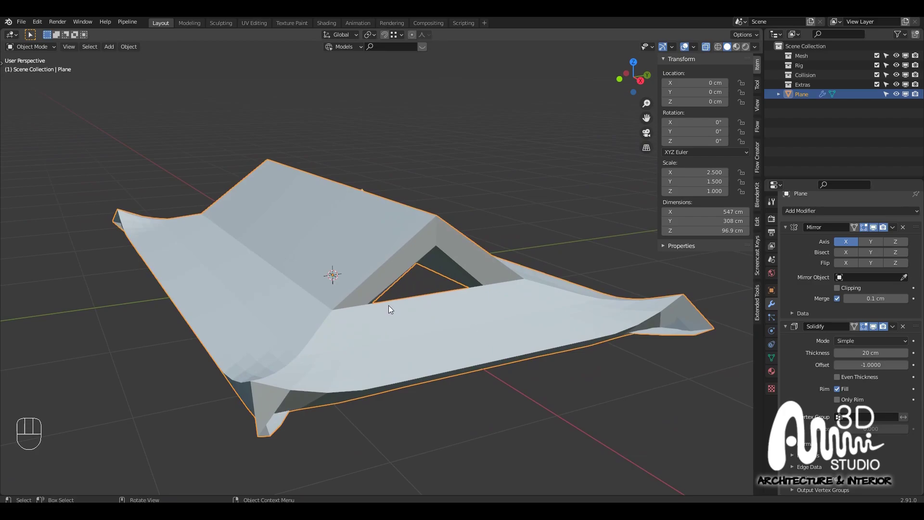
{"action": "middle_click_drag", "start_coordinate": [389, 305], "coordinate": [421, 301]}
{"action": "key", "text": "ctrl+a"}
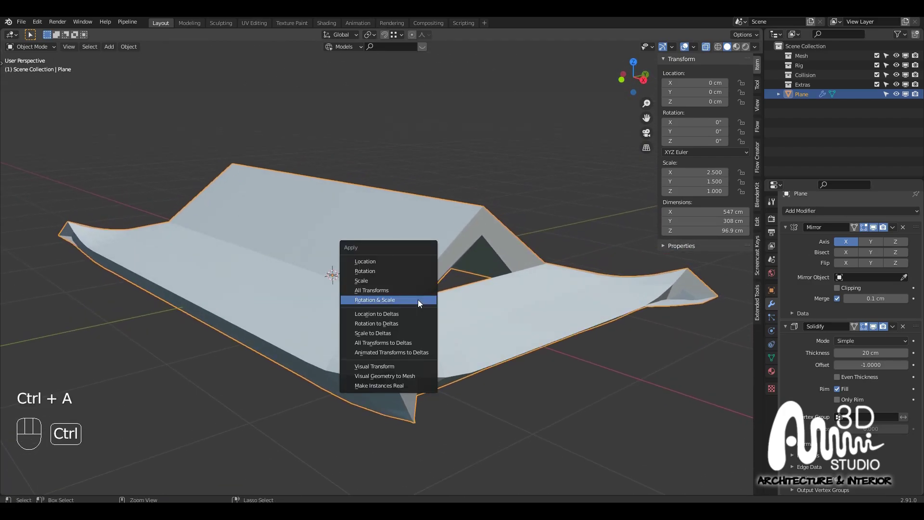
{"action": "left_click", "coordinate": [397, 280]}
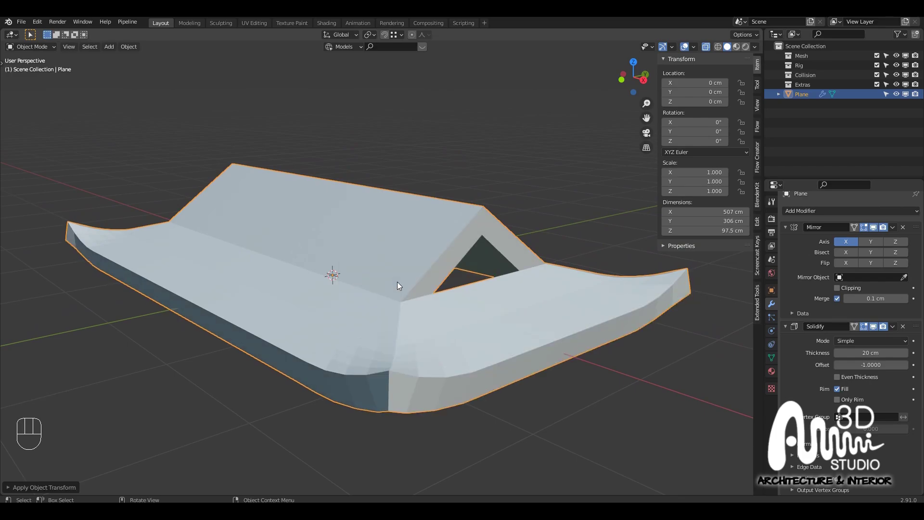
{"action": "middle_click_drag", "start_coordinate": [397, 281], "coordinate": [524, 305]}
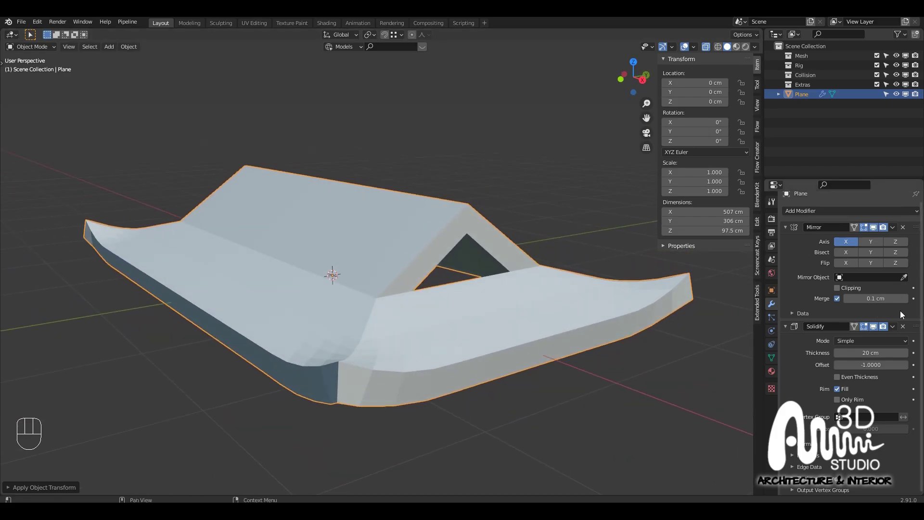
Reduce the roof's Solidify thickness to about 7.9 cm and enable Even Thickness
{"action": "key", "text": "shift"}
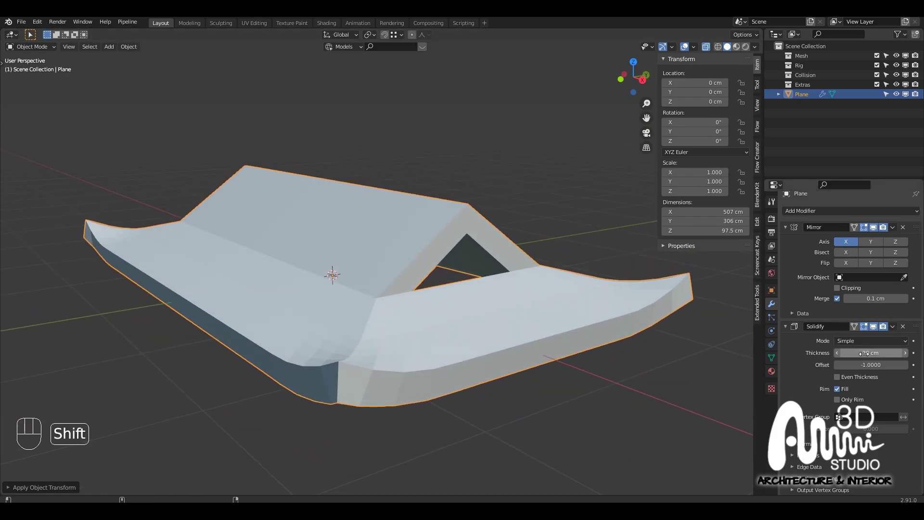
{"action": "left_click_drag", "start_coordinate": [863, 356], "coordinate": [809, 356], "text": "shift"}
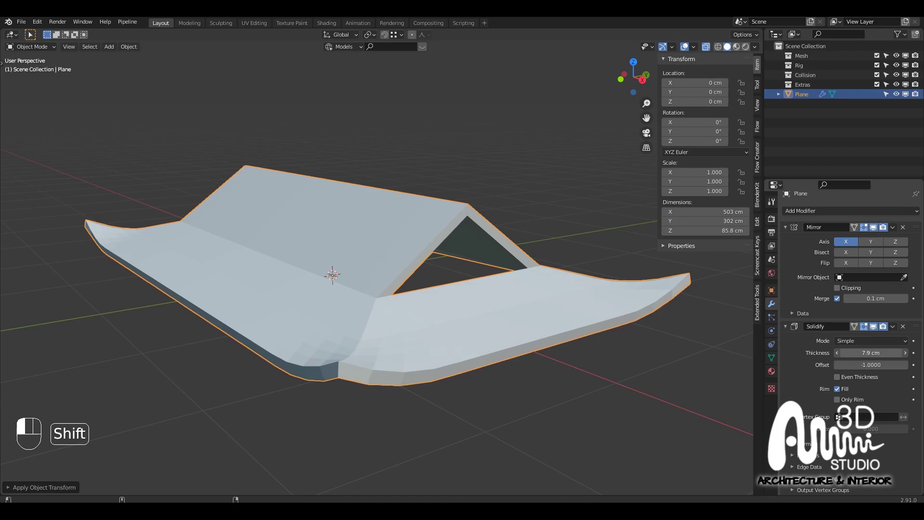
{"action": "mouse_move", "coordinate": [544, 360]}
{"action": "middle_mouse_down"}
{"action": "mouse_move", "coordinate": [569, 361]}
{"action": "mouse_move", "coordinate": [569, 371]}
{"action": "mouse_move", "coordinate": [408, 398]}
{"action": "mouse_move", "coordinate": [468, 351]}
{"action": "mouse_move", "coordinate": [546, 354]}
{"action": "middle_mouse_up"}
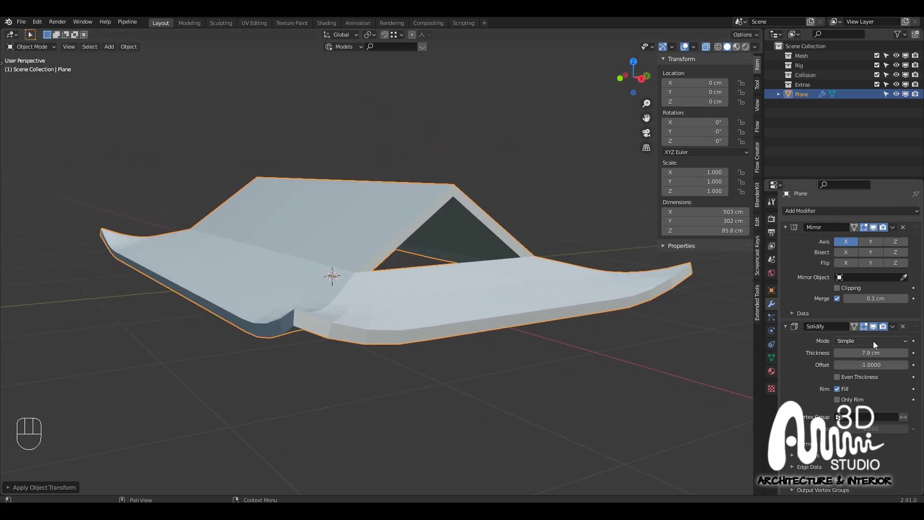
{"action": "left_click", "coordinate": [836, 376]}
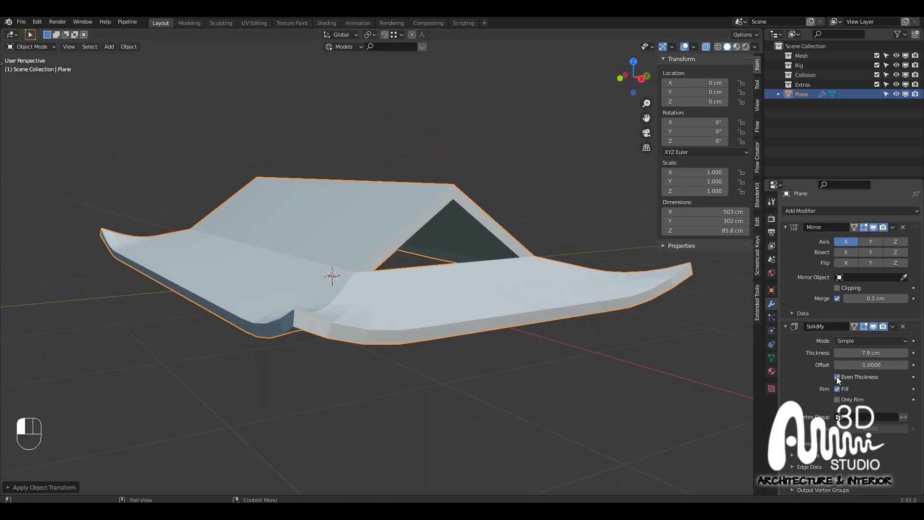
{"action": "middle_click_drag", "start_coordinate": [290, 344], "coordinate": [417, 323]}
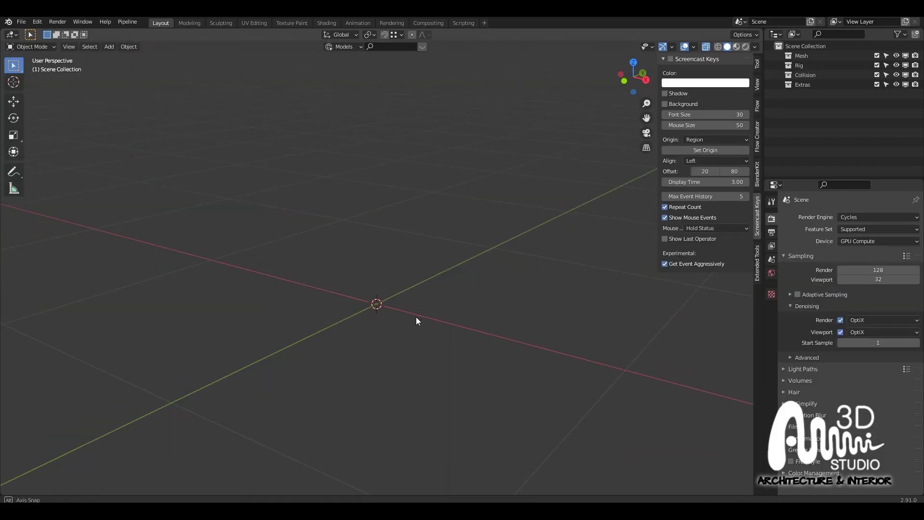
Add a plane in the empty scene for the roof tile and set its X and Y dimensions to 30 cm
{"action": "middle_click_drag", "start_coordinate": [416, 321], "coordinate": [417, 318]}
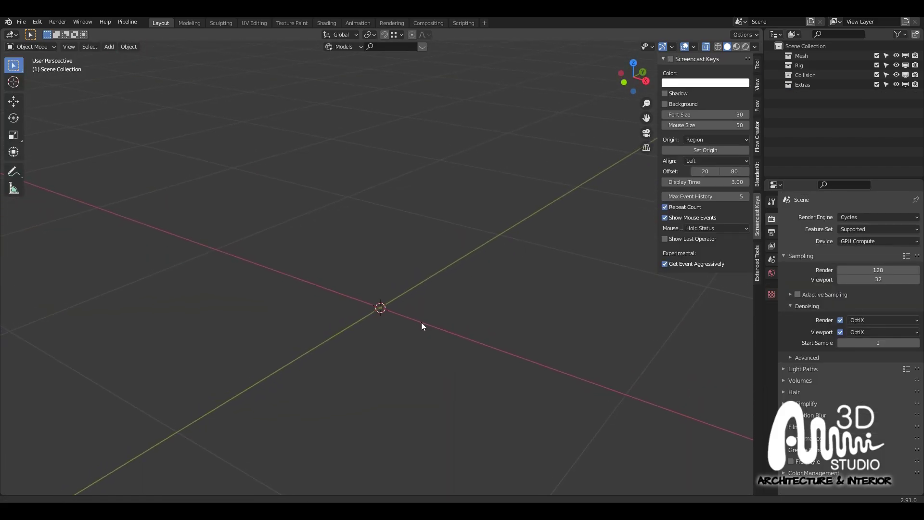
{"action": "key", "text": "shift+a"}
{"action": "mouse_move", "coordinate": [418, 265]}
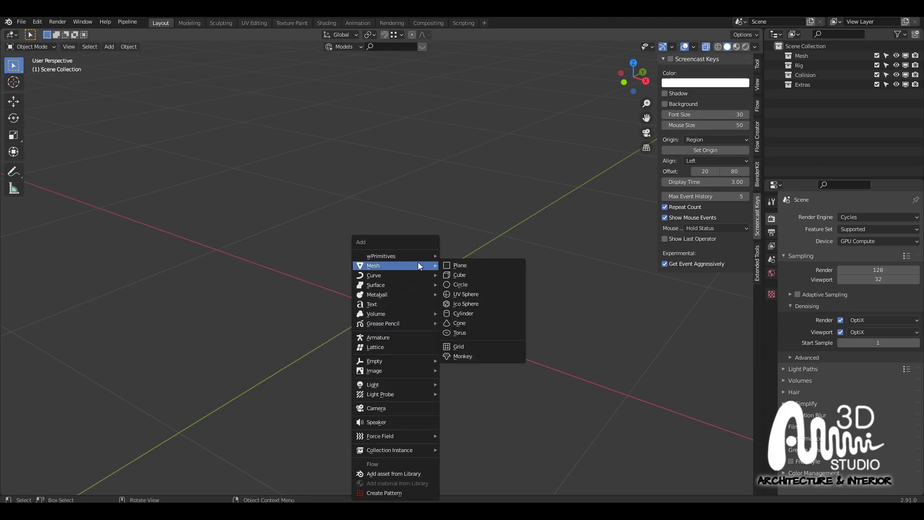
{"action": "left_click", "coordinate": [450, 267]}
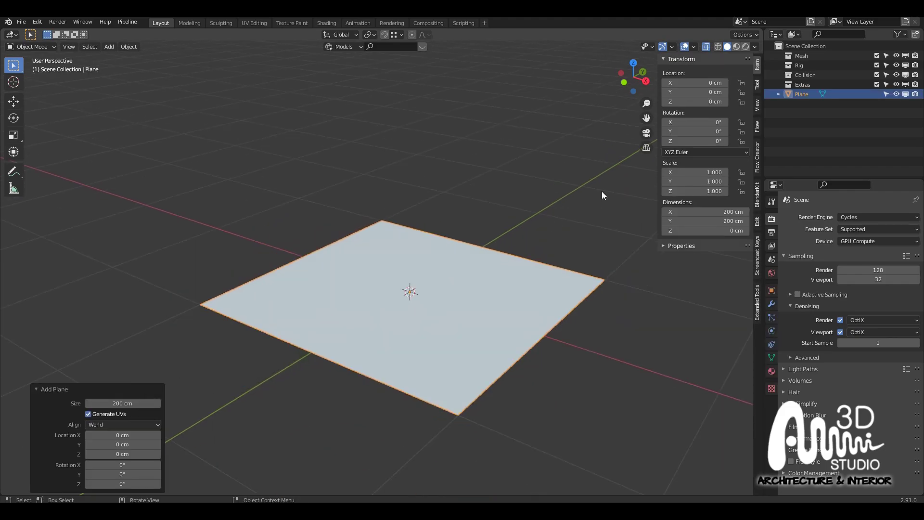
{"action": "left_click", "coordinate": [720, 211]}
{"action": "type", "text": "30"}
{"action": "key", "text": "Tab"}
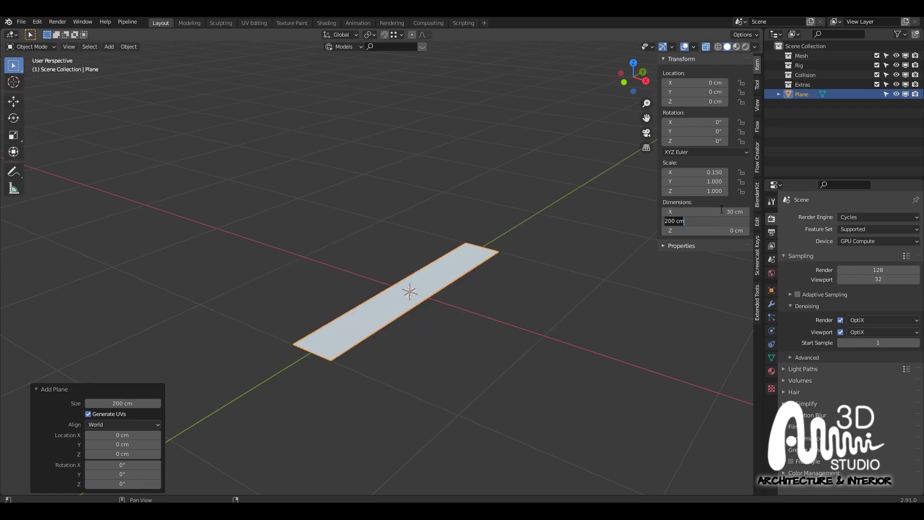
{"action": "key", "text": "Return"}
Apply the scale of the 30 cm tile plane
{"action": "middle_click_drag", "start_coordinate": [472, 266], "coordinate": [461, 303]}
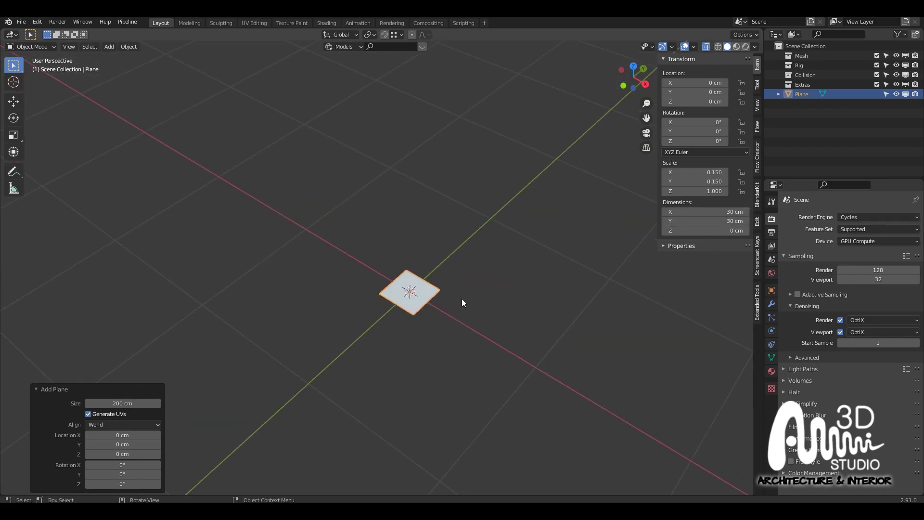
{"action": "scroll", "coordinate": [407, 295], "scroll_direction": "up", "scroll_amount": 4}
{"action": "scroll", "coordinate": [372, 298], "scroll_direction": "up", "scroll_amount": 4}
{"action": "middle_click_drag", "start_coordinate": [363, 297], "coordinate": [383, 299]}
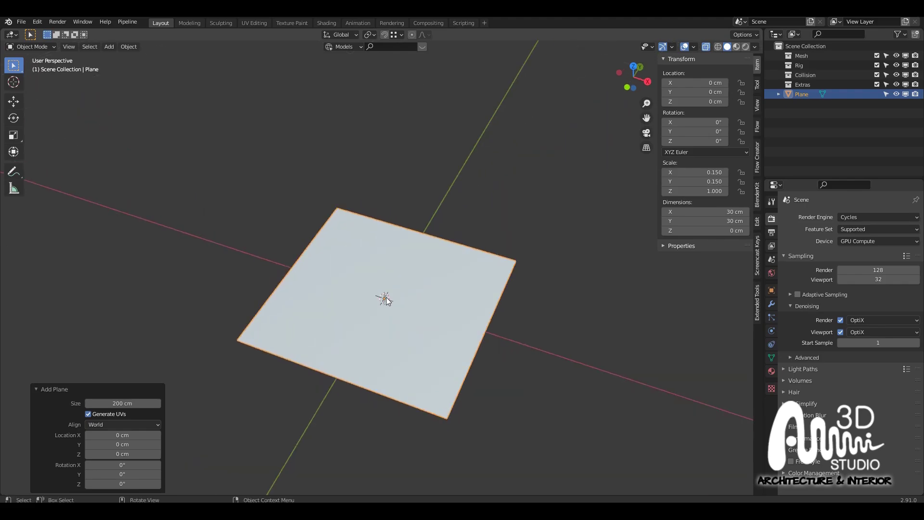
{"action": "key", "text": "ctrl+a"}
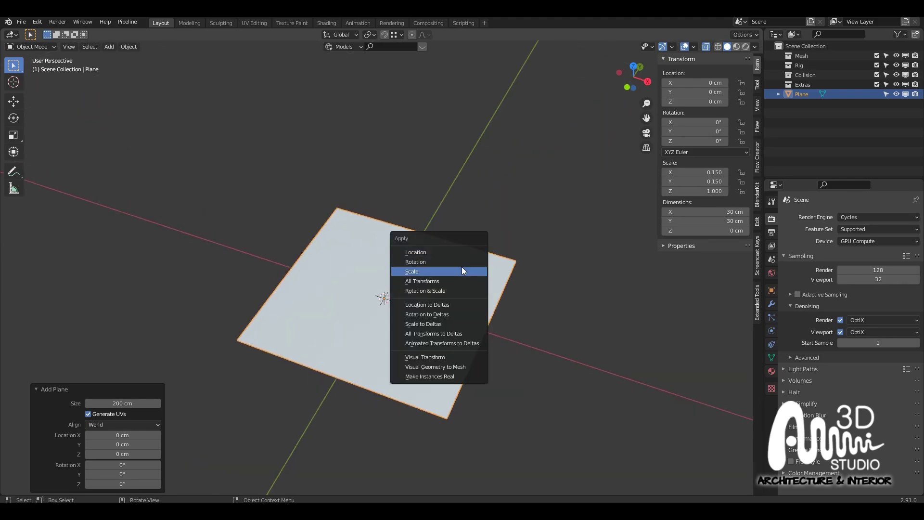
{"action": "left_click", "coordinate": [461, 271]}
{"action": "scroll", "coordinate": [414, 309], "scroll_direction": "up", "scroll_amount": 2}
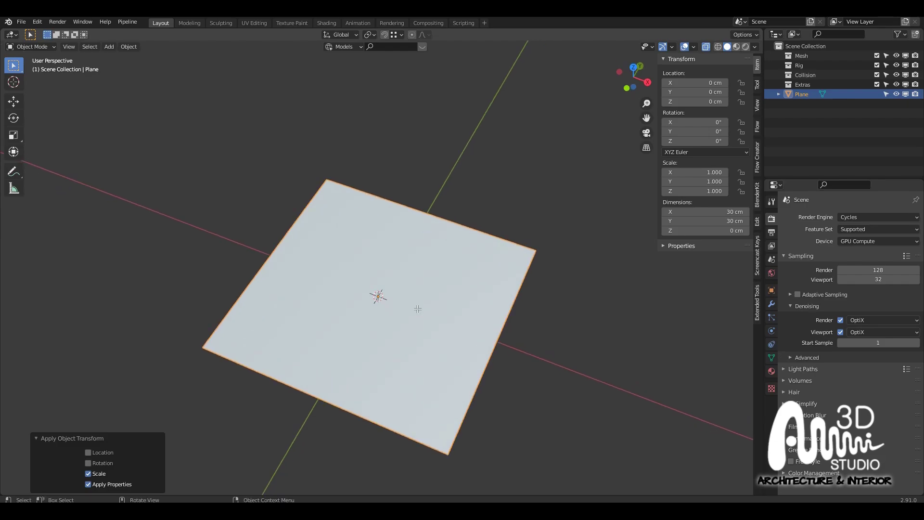
Cut one edge loop along the tile plane's Y direction, slid off centre to about X -3.2 cm
{"action": "key", "text": "Tab"}
{"action": "key", "text": "ctrl+r"}
{"action": "left_click", "coordinate": [426, 211]}
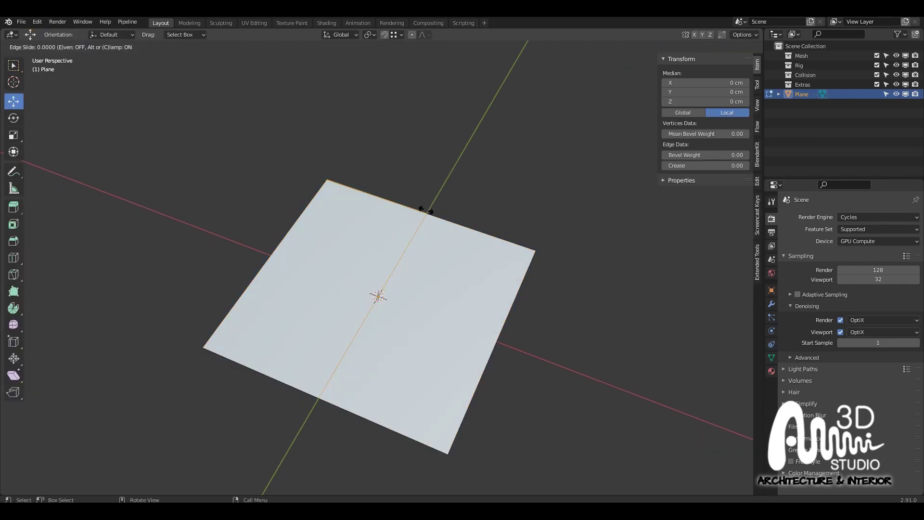
{"action": "left_click", "coordinate": [402, 223]}
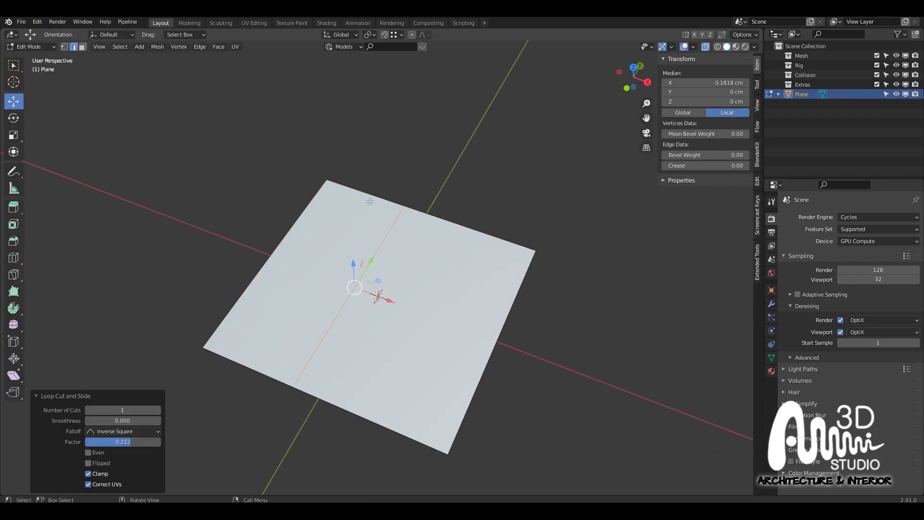
Add a centred loop cut in the narrower strip of the tile and bevel it about 3.1 cm wide
{"action": "key", "text": "ctrl+r"}
{"action": "left_click", "coordinate": [366, 190]}
{"action": "right_click", "coordinate": [366, 188]}
{"action": "scroll", "coordinate": [326, 254], "scroll_direction": "up", "scroll_amount": 1}
{"action": "middle_click_drag", "start_coordinate": [325, 254], "coordinate": [336, 262]}
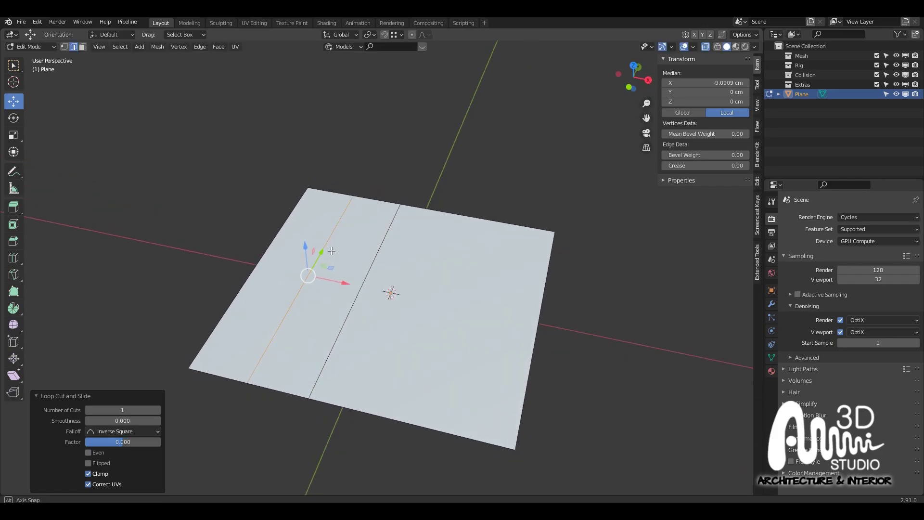
{"action": "key", "text": "ctrl+b"}
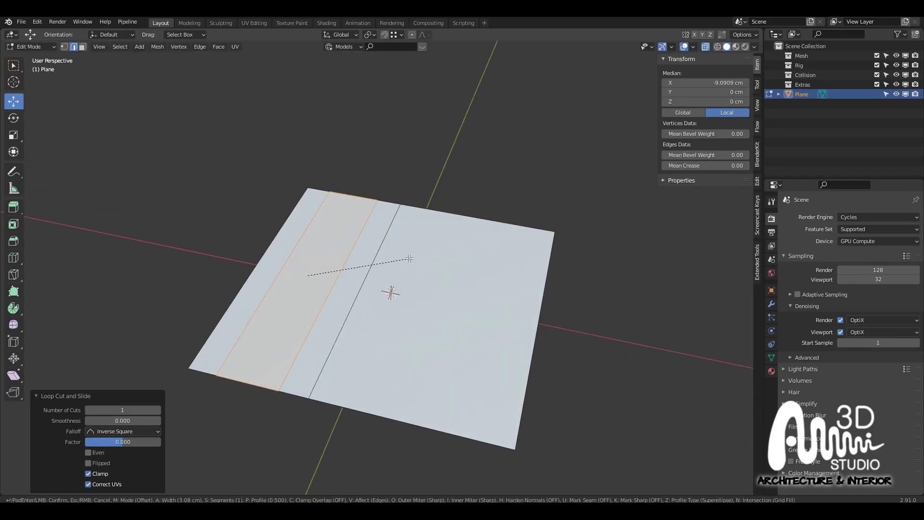
{"action": "left_click", "coordinate": [409, 258]}
Raise the bevelled strip of the tile about 4.2 cm along Z to form a hump
{"action": "middle_click_drag", "start_coordinate": [310, 265], "coordinate": [315, 237]}
{"action": "left_click_drag", "start_coordinate": [311, 238], "coordinate": [322, 200]}
{"action": "middle_click_drag", "start_coordinate": [324, 201], "coordinate": [347, 204]}
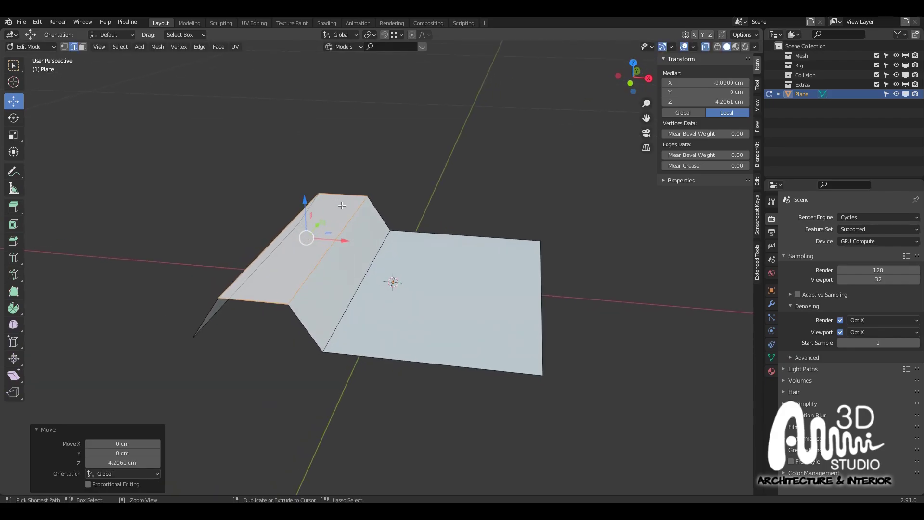
Add a centred loop cut on top of the tile's hump and raise it about 0.94 cm along Z
{"action": "key", "text": "ctrl+r"}
{"action": "left_click", "coordinate": [359, 196]}
{"action": "right_click", "coordinate": [359, 196]}
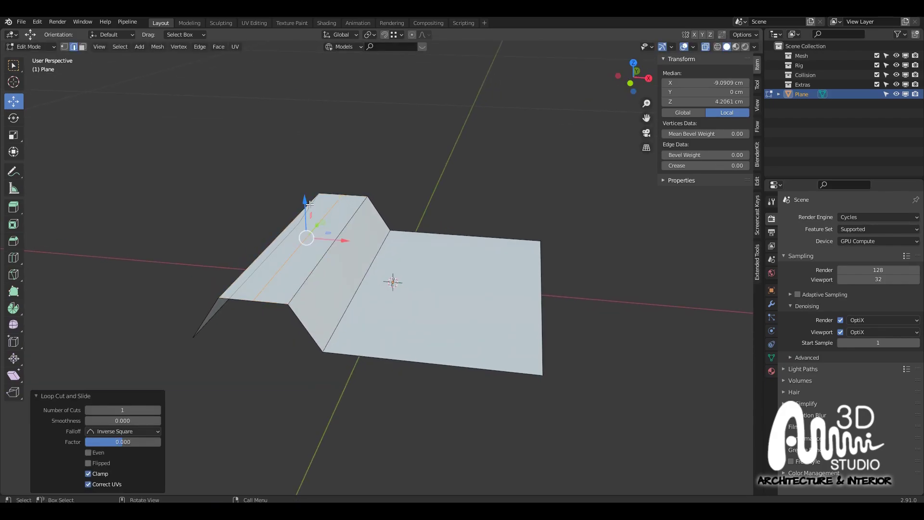
{"action": "left_click_drag", "start_coordinate": [309, 204], "coordinate": [315, 195]}
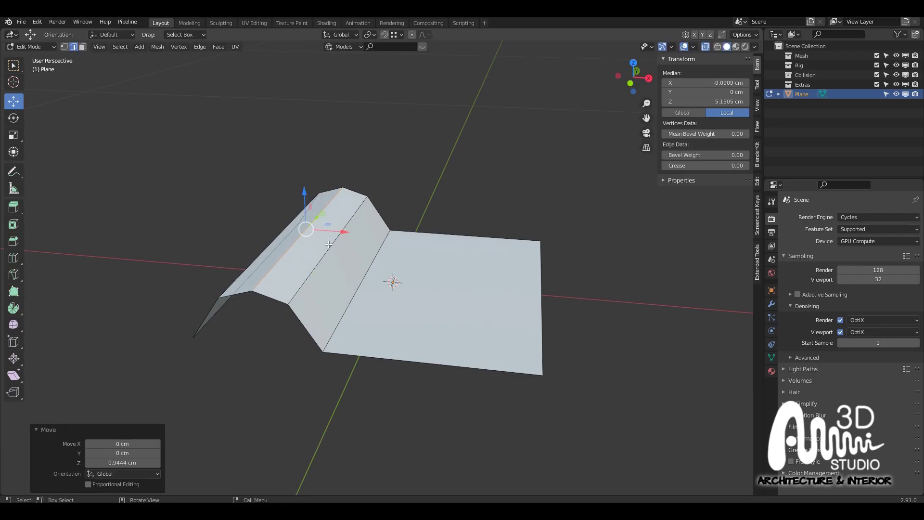
Select the hump's two shoulder edges and scale them by about 1.32 along X to widen the hump
{"action": "left_click", "coordinate": [330, 244]}
{"action": "left_click", "coordinate": [258, 252], "text": "shift"}
{"action": "middle_click_drag", "start_coordinate": [258, 252], "coordinate": [276, 240]}
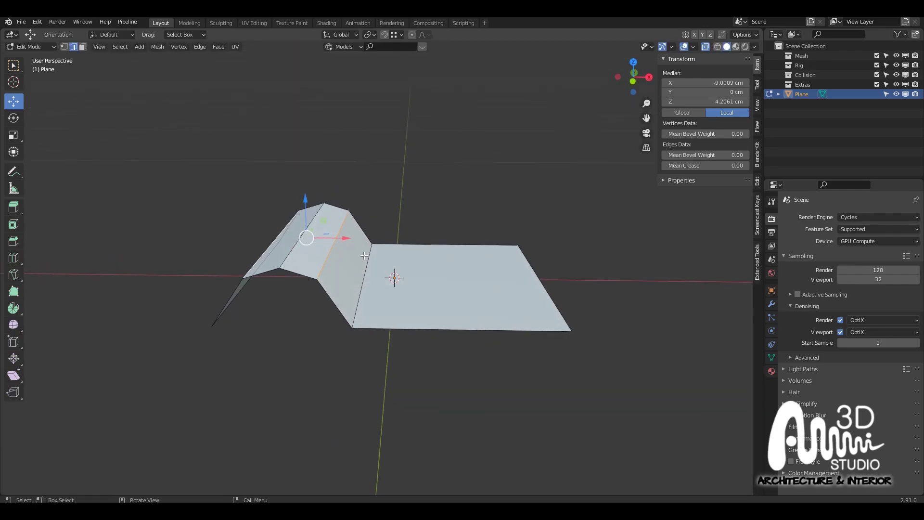
{"action": "middle_click_drag", "start_coordinate": [381, 248], "coordinate": [346, 266]}
{"action": "key", "text": "s"}
{"action": "key", "text": "x"}
{"action": "left_click", "coordinate": [356, 270]}
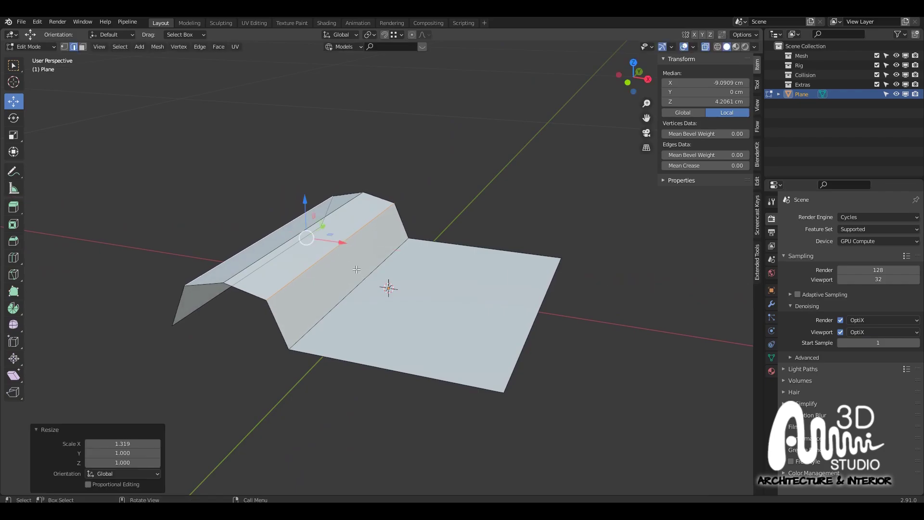
Lower the hump's two shoulder edges about 1.03 cm along Z and scale them by about 1.13 along X
{"action": "left_click_drag", "start_coordinate": [308, 210], "coordinate": [310, 218]}
{"action": "key", "text": "s"}
{"action": "key", "text": "x"}
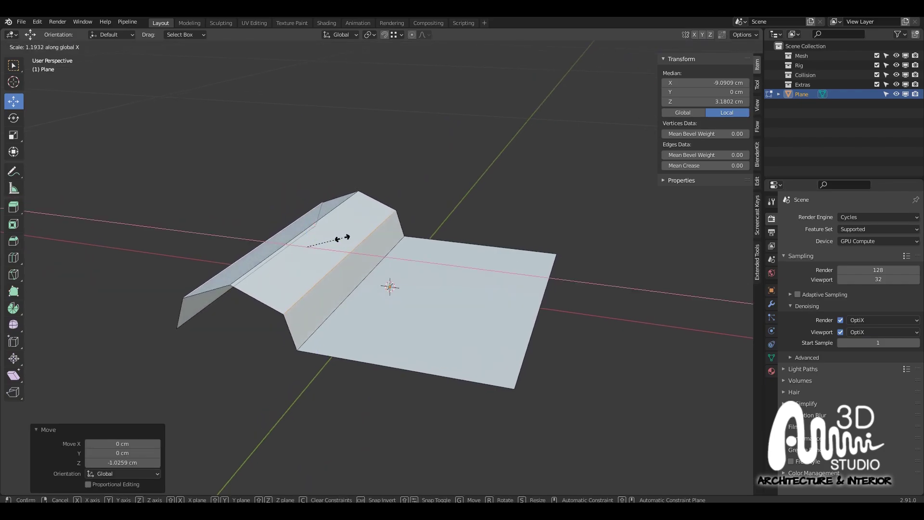
{"action": "left_click", "coordinate": [339, 237]}
{"action": "middle_click_drag", "start_coordinate": [339, 237], "coordinate": [350, 224]}
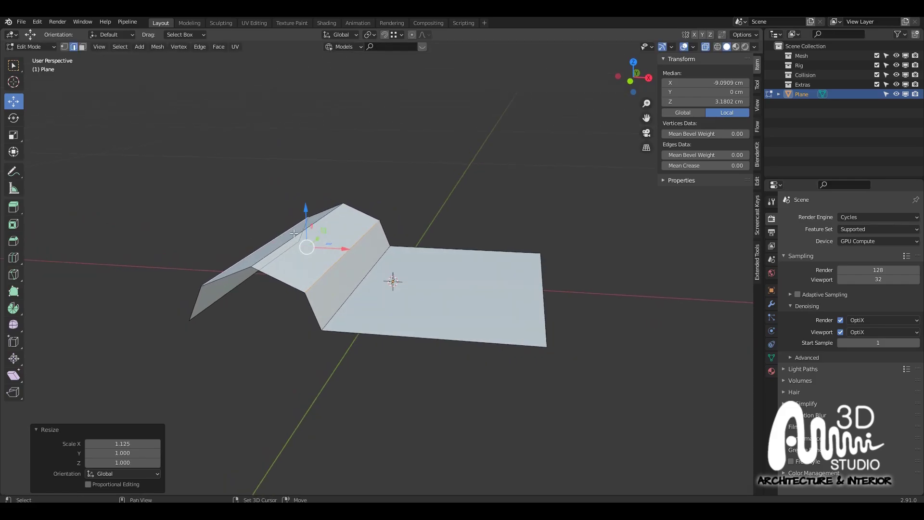
Raise the hump's ridge and shoulder edges together about 0.57 cm along Z, shifting them about -0.27 cm along Y, and return to Object Mode
{"action": "left_click", "coordinate": [302, 231], "text": "shift"}
{"action": "left_click_drag", "start_coordinate": [310, 219], "coordinate": [308, 213]}
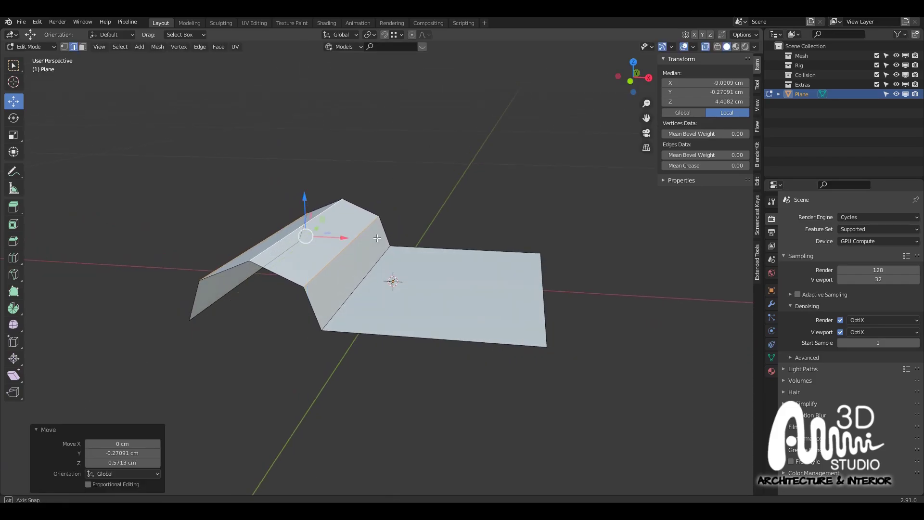
{"action": "middle_click_drag", "start_coordinate": [384, 237], "coordinate": [346, 243]}
{"action": "key", "text": "Tab"}
{"action": "middle_click_drag", "start_coordinate": [396, 256], "coordinate": [342, 298]}
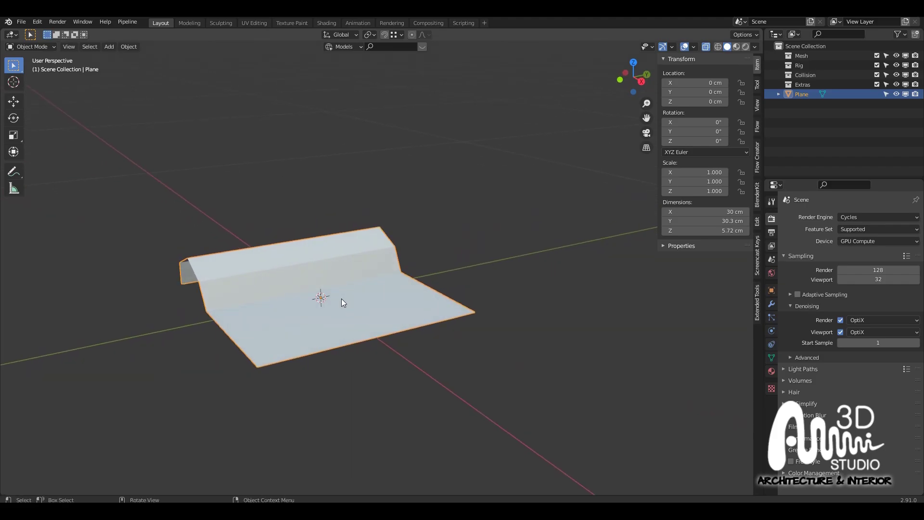
Create a linked duplicate of the tile about 33.18 cm away along Y
{"action": "key", "text": "shift+d"}
{"action": "key", "text": "y"}
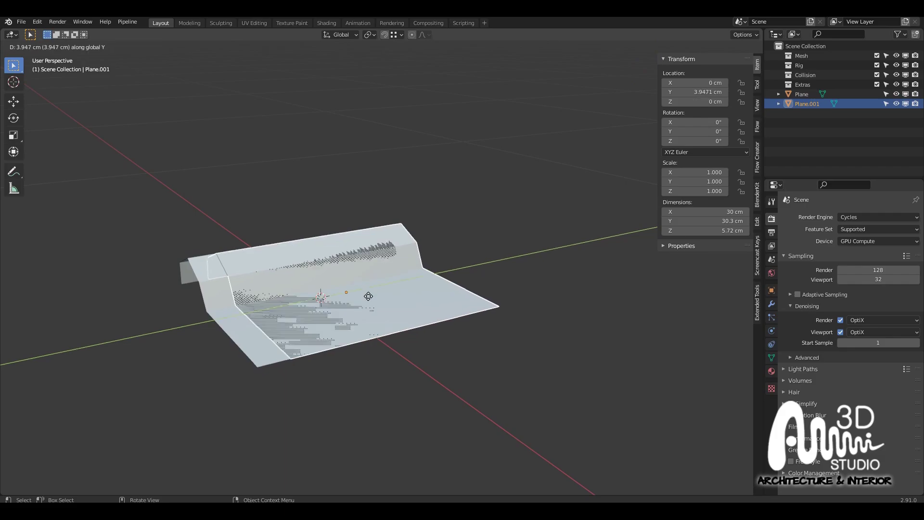
{"action": "left_click", "coordinate": [525, 249]}
{"action": "middle_click_drag", "start_coordinate": [525, 250], "coordinate": [498, 256]}
Move the linked copy back about 2.91 cm along Y so it meets the original tile, checking the joint from above
{"action": "left_click", "coordinate": [13, 102]}
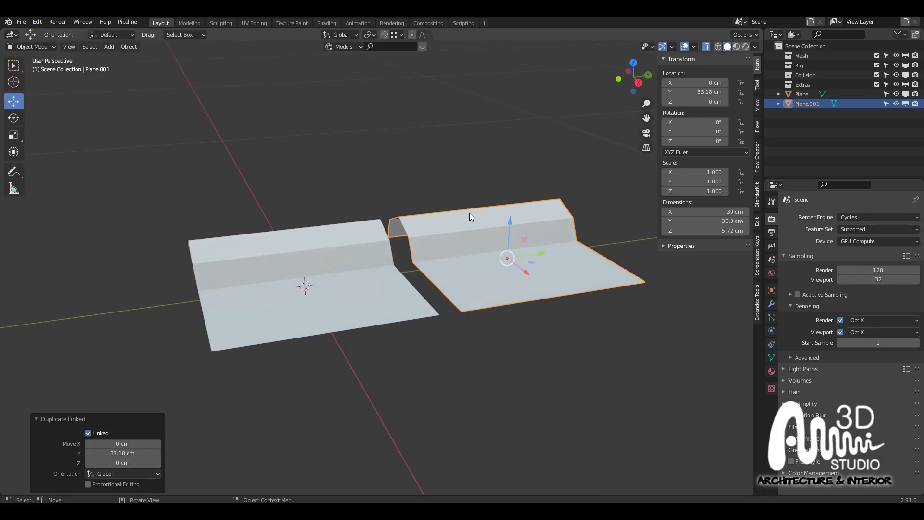
{"action": "left_click_drag", "start_coordinate": [538, 253], "coordinate": [438, 309]}
{"action": "middle_click_drag", "start_coordinate": [437, 309], "coordinate": [502, 331]}
{"action": "key", "text": "KP_7"}
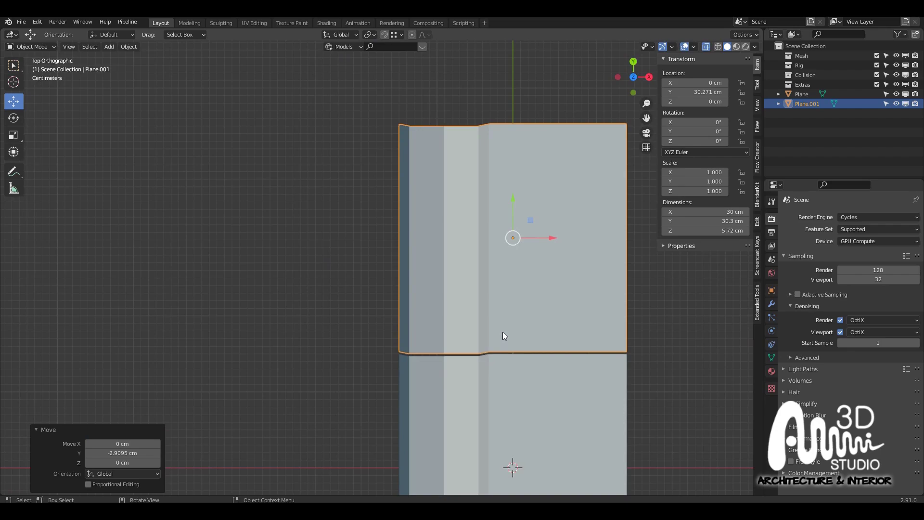
{"action": "scroll", "coordinate": [538, 199], "scroll_direction": "down", "scroll_amount": 3}
{"action": "scroll", "coordinate": [529, 259], "scroll_direction": "up", "scroll_amount": 2}
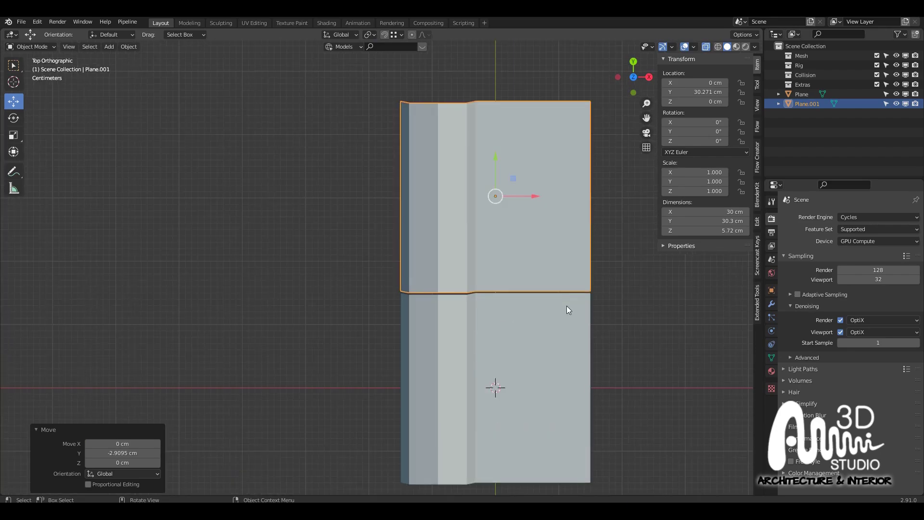
{"action": "middle_click_drag", "start_coordinate": [565, 318], "coordinate": [351, 221]}
{"action": "scroll", "coordinate": [380, 200], "scroll_direction": "up", "scroll_amount": 2}
Snap the hump's front-end vertices on the original tile about 0.27 cm along Y, in line with the straight front edge
{"action": "left_click", "coordinate": [380, 200]}
{"action": "key", "text": "Tab"}
{"action": "key", "text": "KP_7"}
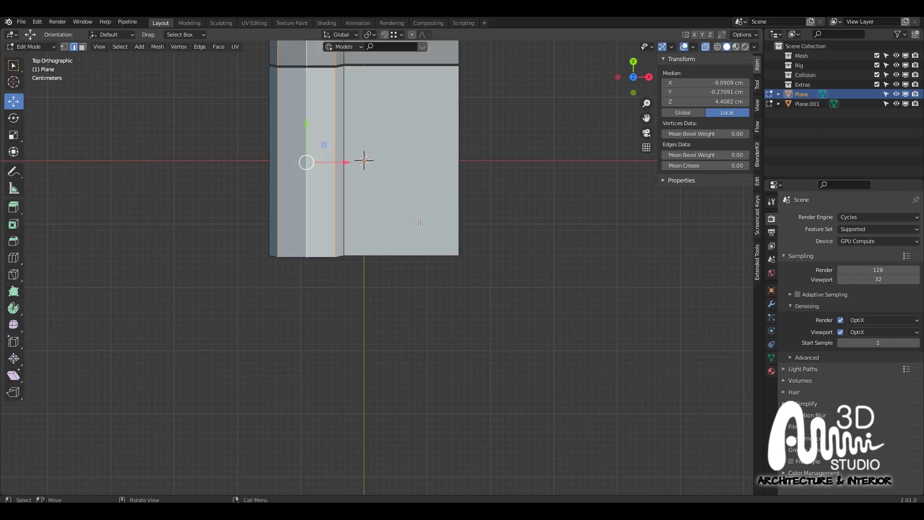
{"action": "key", "text": "1"}
{"action": "left_click_drag", "start_coordinate": [509, 285], "coordinate": [211, 220]}
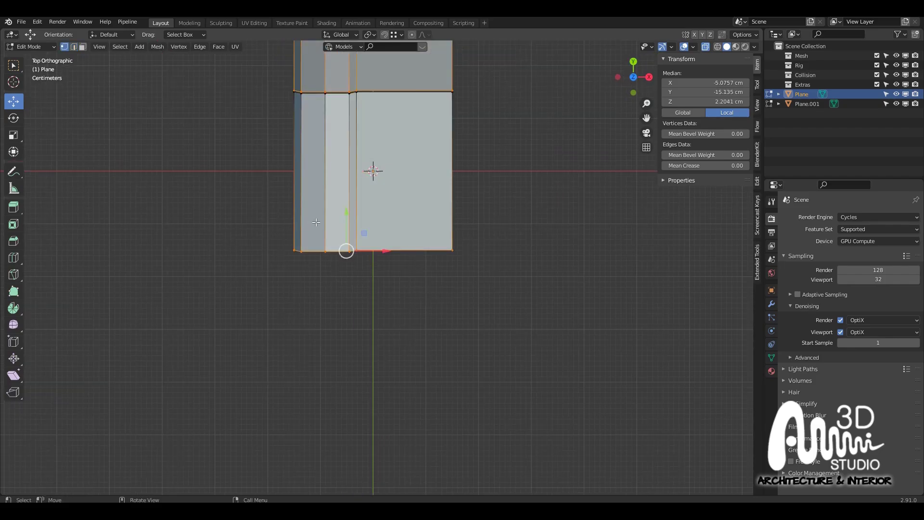
{"action": "scroll", "coordinate": [316, 223], "scroll_direction": "up", "scroll_amount": 2}
{"action": "key", "text": "g"}
{"action": "right_click", "coordinate": [317, 248]}
{"action": "scroll", "coordinate": [316, 248], "scroll_direction": "up", "scroll_amount": 1}
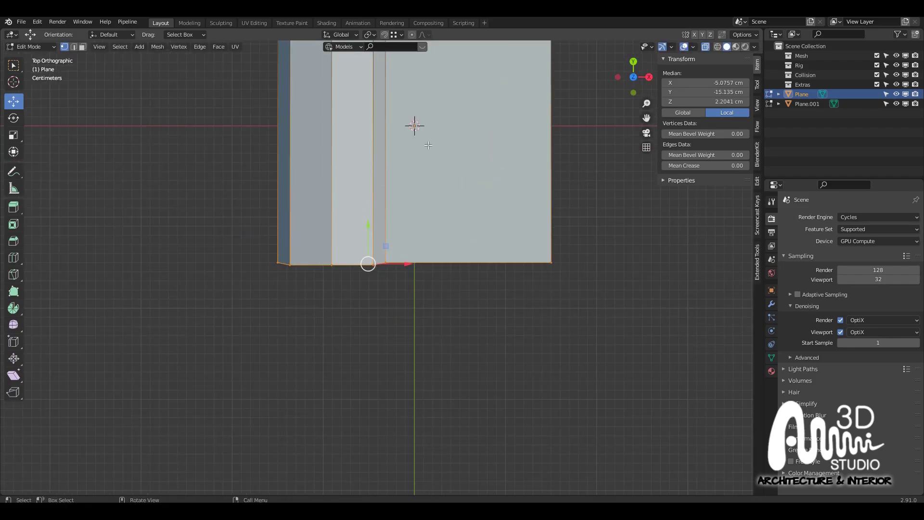
{"action": "middle_click_drag", "start_coordinate": [391, 158], "coordinate": [412, 229], "text": "shift"}
{"action": "scroll", "coordinate": [349, 330], "scroll_direction": "up", "scroll_amount": 2}
{"action": "left_click_drag", "start_coordinate": [428, 374], "coordinate": [284, 317]}
{"action": "left_click_drag", "start_coordinate": [353, 291], "coordinate": [275, 337], "text": "ctrl"}
Snap the hump's back-end vertices about 0.27 cm along Y onto the line of the tile's back edge and leave Edit Mode
{"action": "middle_click_drag", "start_coordinate": [391, 205], "coordinate": [374, 463], "text": "shift"}
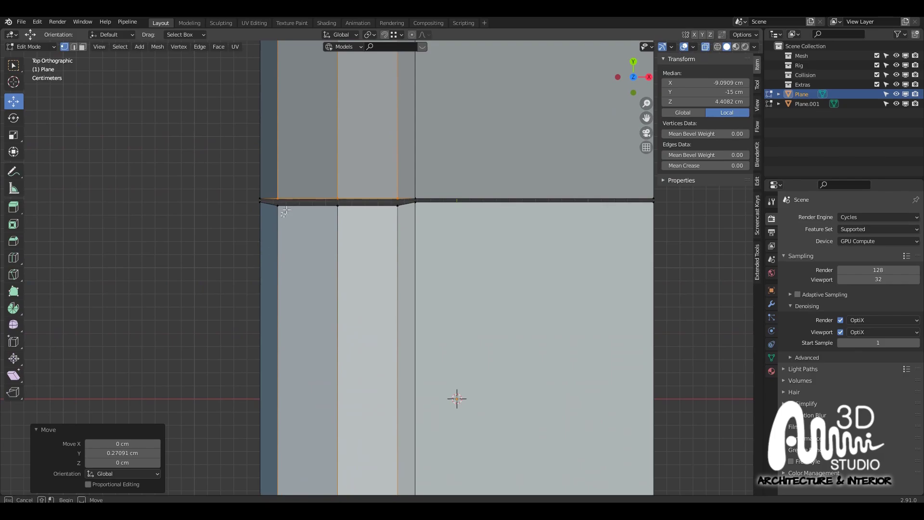
{"action": "left_click_drag", "start_coordinate": [403, 195], "coordinate": [403, 202]}
{"action": "left_click_drag", "start_coordinate": [404, 214], "coordinate": [355, 211]}
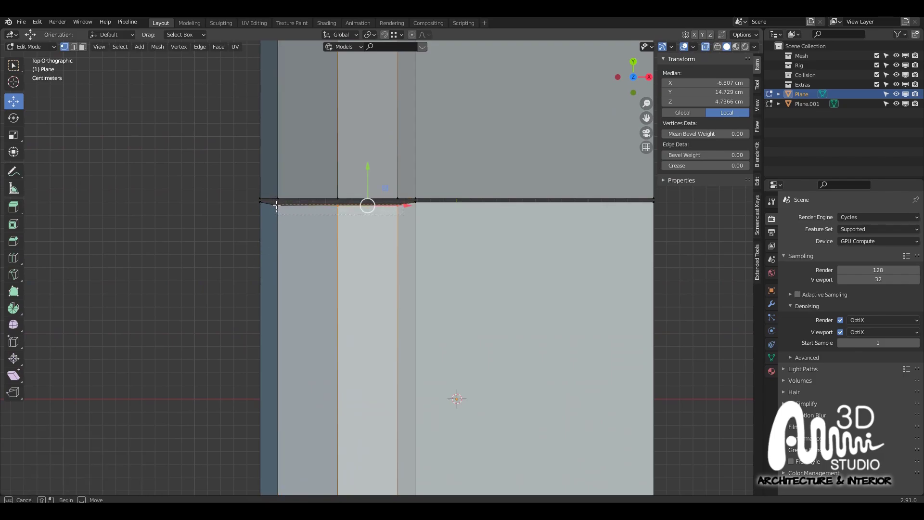
{"action": "left_click_drag", "start_coordinate": [276, 205], "coordinate": [277, 205]}
{"action": "left_click_drag", "start_coordinate": [339, 169], "coordinate": [263, 202], "text": "ctrl"}
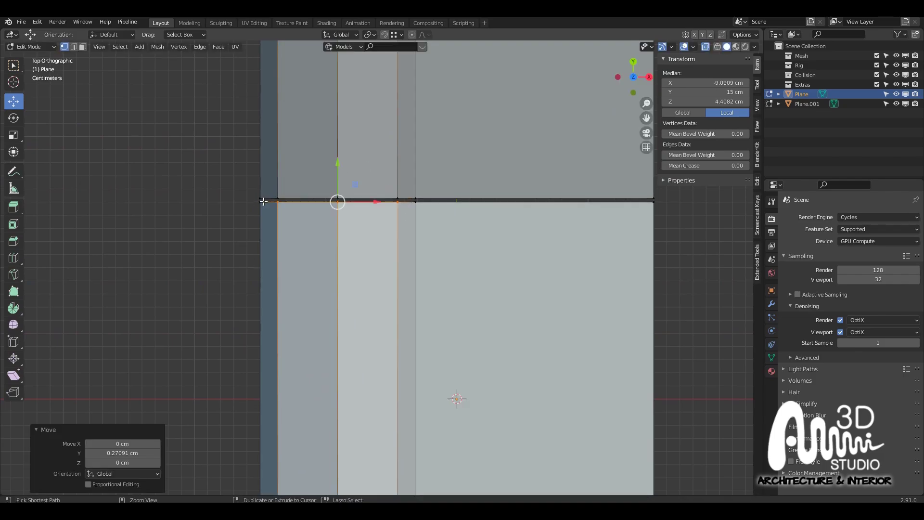
{"action": "key", "text": "Tab"}
Snap the linked copy along Y against the original tile's back edge, at Y 30 cm
{"action": "scroll", "coordinate": [284, 202], "scroll_direction": "down", "scroll_amount": 3}
{"action": "middle_click_drag", "start_coordinate": [401, 232], "coordinate": [324, 207]}
{"action": "left_click", "coordinate": [533, 291]}
{"action": "scroll", "coordinate": [533, 290], "scroll_direction": "up", "scroll_amount": 1}
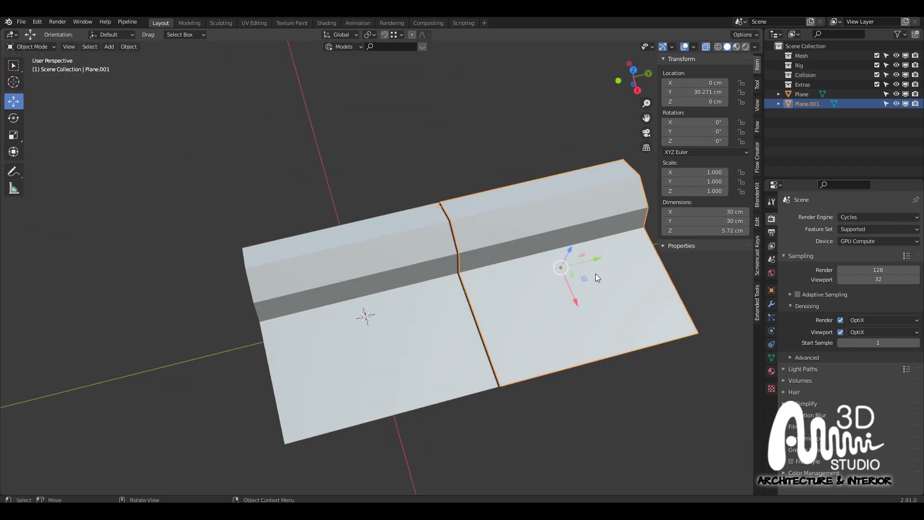
{"action": "left_click_drag", "start_coordinate": [597, 259], "coordinate": [505, 388]}
{"action": "middle_click_drag", "start_coordinate": [505, 388], "coordinate": [474, 327]}
Edit the linked copy's mesh and raise all its front-end vertices about 1.22 cm along Z so the tiles overlap in steps
{"action": "key", "text": "Tab"}
{"action": "left_click_drag", "start_coordinate": [433, 320], "coordinate": [403, 171]}
{"action": "left_click_drag", "start_coordinate": [432, 203], "coordinate": [433, 198]}
{"action": "middle_click_drag", "start_coordinate": [433, 199], "coordinate": [467, 204]}
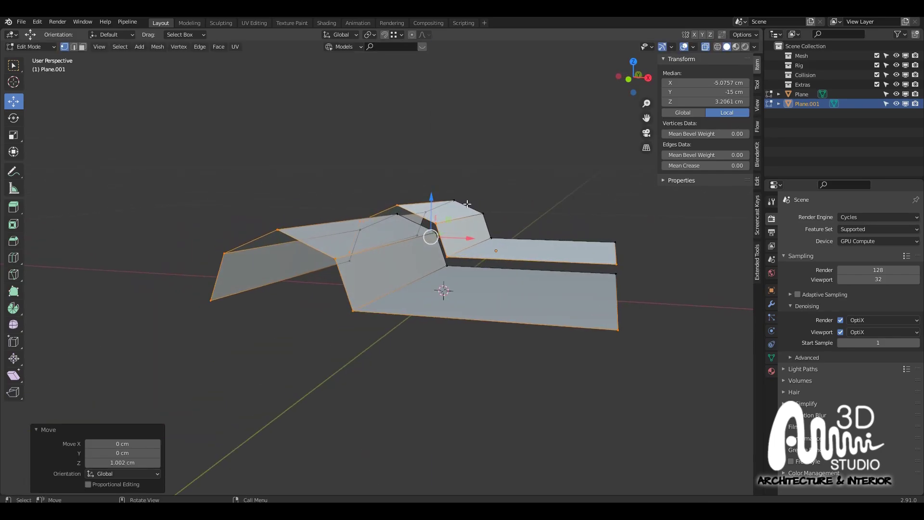
{"action": "left_click_drag", "start_coordinate": [431, 199], "coordinate": [431, 194]}
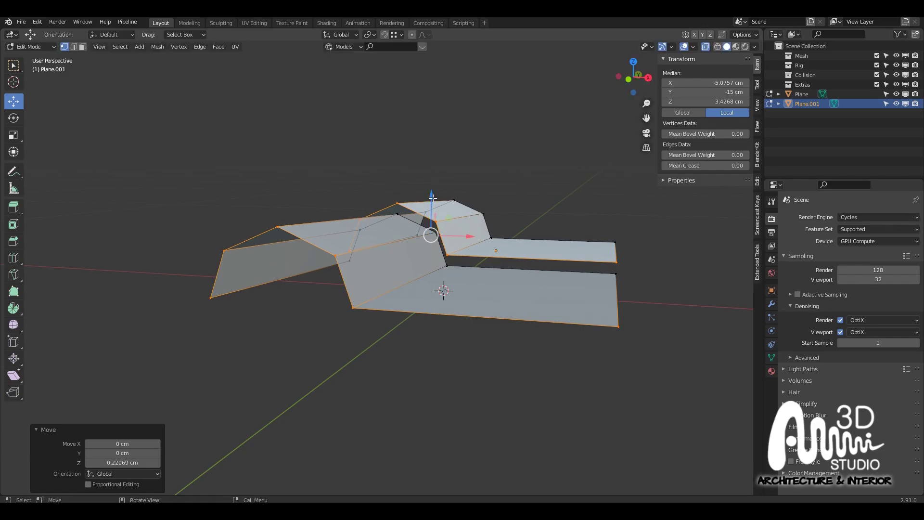
{"action": "middle_click_drag", "start_coordinate": [431, 194], "coordinate": [375, 241]}
Move the two back-end vertices on the original tile's outer hump side about 0.59 cm inward along X
{"action": "left_click", "coordinate": [352, 221]}
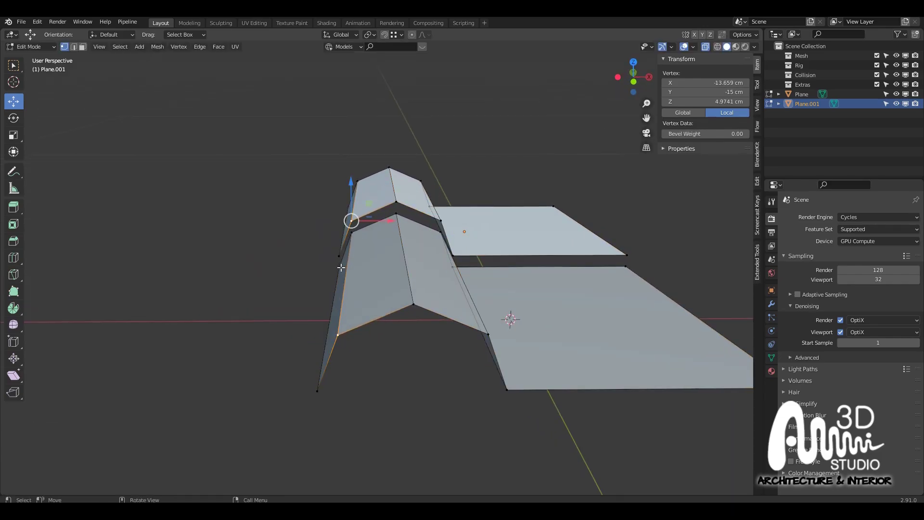
{"action": "middle_click_drag", "start_coordinate": [341, 267], "coordinate": [363, 278]}
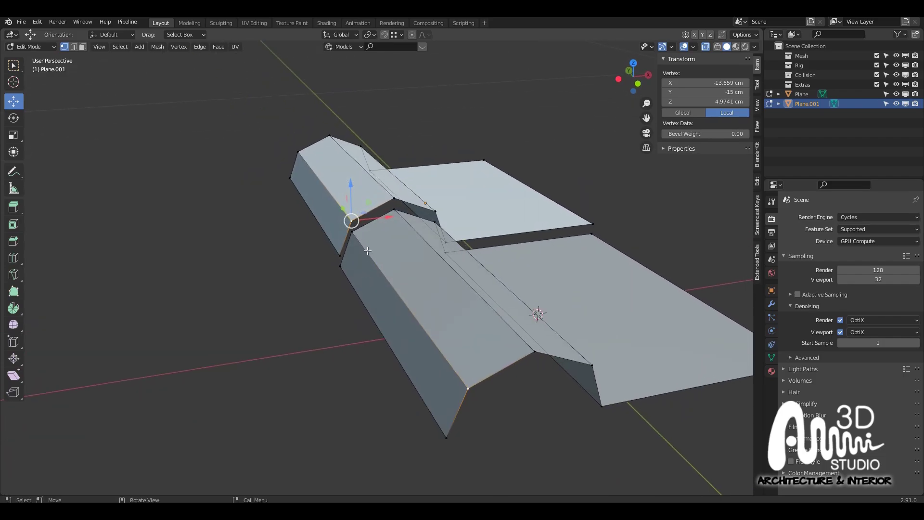
{"action": "key", "text": "Tab"}
{"action": "left_click", "coordinate": [380, 258]}
{"action": "key", "text": "Tab"}
{"action": "left_click", "coordinate": [354, 234]}
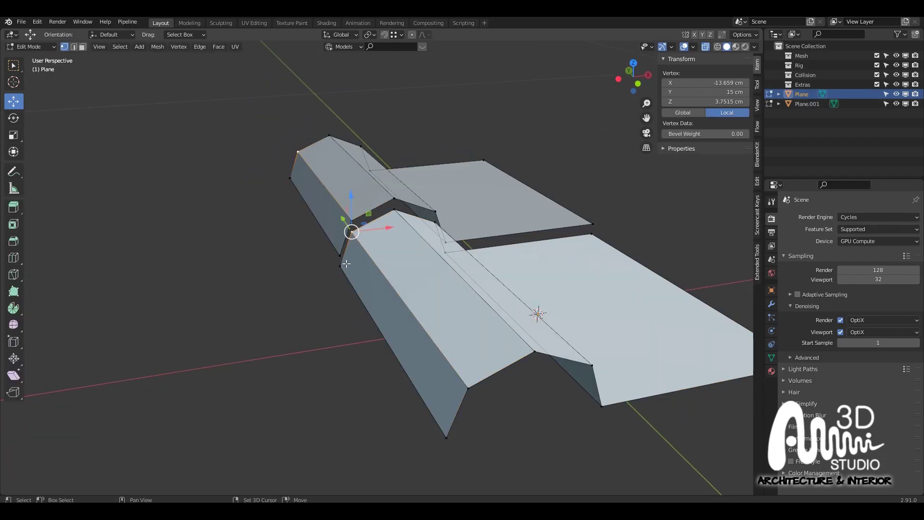
{"action": "left_click", "coordinate": [343, 265], "text": "shift"}
{"action": "middle_click_drag", "start_coordinate": [378, 251], "coordinate": [367, 250]}
{"action": "scroll", "coordinate": [366, 250], "scroll_direction": "up", "scroll_amount": 1}
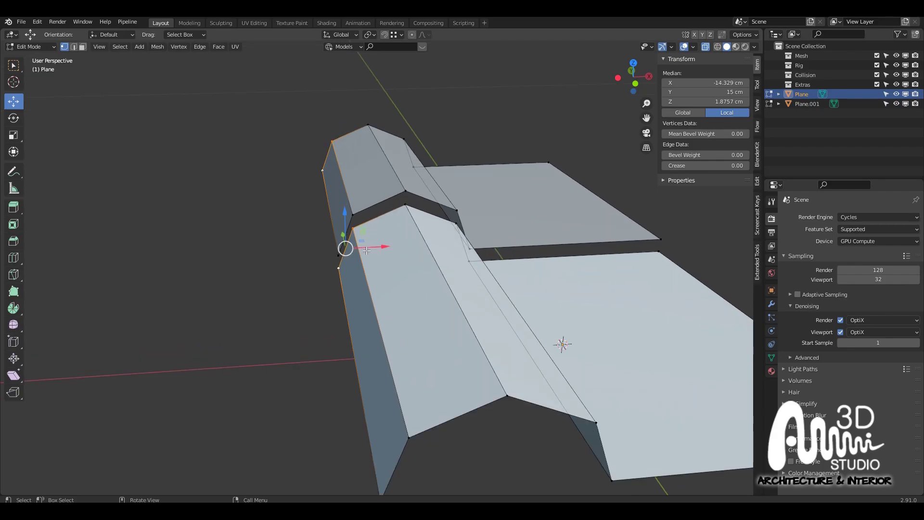
{"action": "key", "text": "g"}
{"action": "key", "text": "x"}
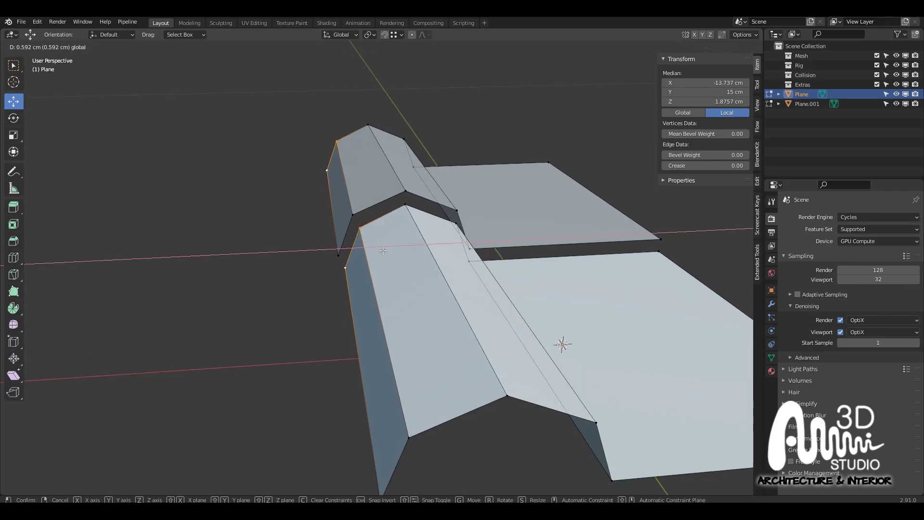
{"action": "left_click", "coordinate": [383, 250]}
Move the two back-end vertices on the hump side facing the flat part about -0.56 cm along X
{"action": "middle_click_drag", "start_coordinate": [383, 251], "coordinate": [429, 246]}
{"action": "left_click", "coordinate": [453, 240]}
{"action": "left_click", "coordinate": [476, 280], "text": "shift"}
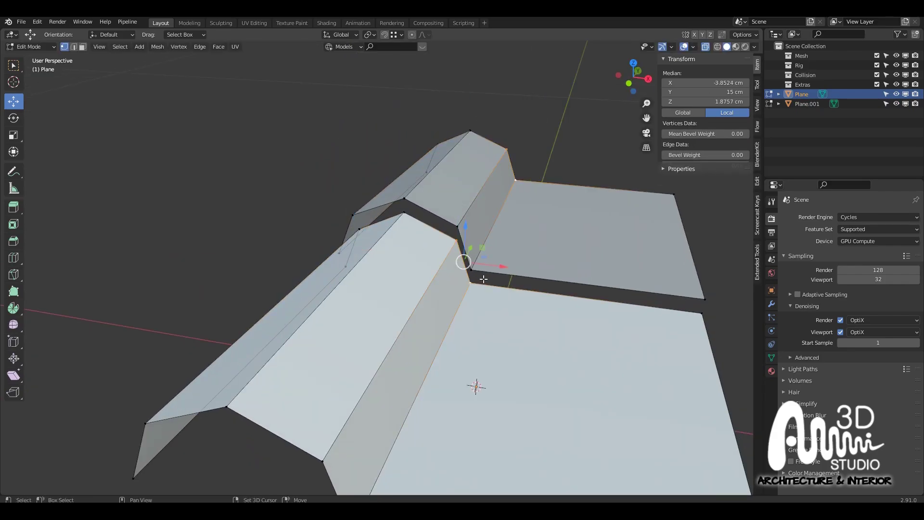
{"action": "key", "text": "g"}
{"action": "key", "text": "x"}
{"action": "left_click", "coordinate": [486, 263]}
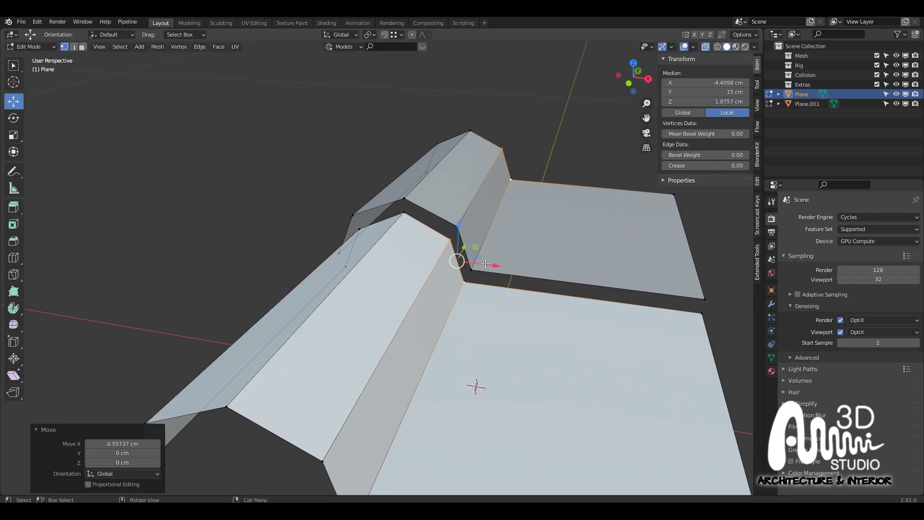
{"action": "middle_click_drag", "start_coordinate": [486, 263], "coordinate": [505, 257]}
{"action": "middle_click_drag", "start_coordinate": [399, 235], "coordinate": [391, 235]}
Select all front-end edges of the linked copy and extrude them about 0.9 cm downward along Z to form a lip
{"action": "key", "text": "2"}
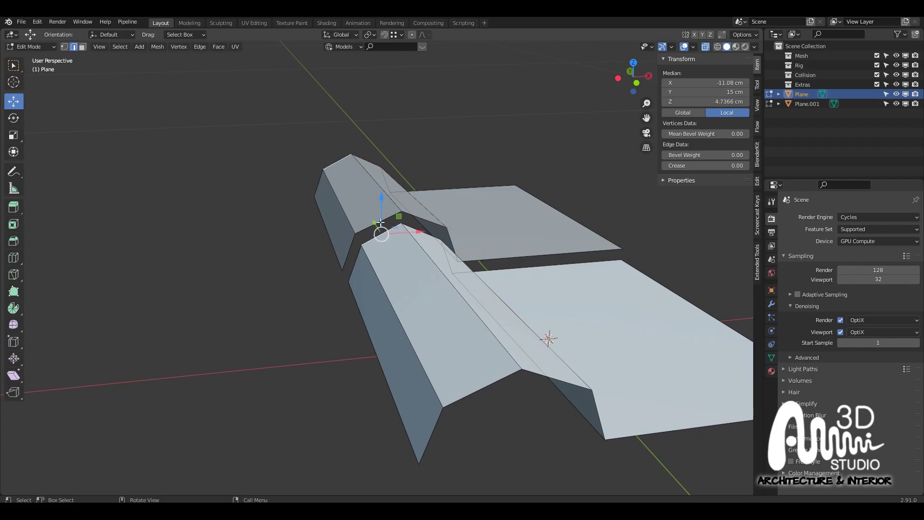
{"action": "key", "text": "Tab"}
{"action": "left_click", "coordinate": [365, 209]}
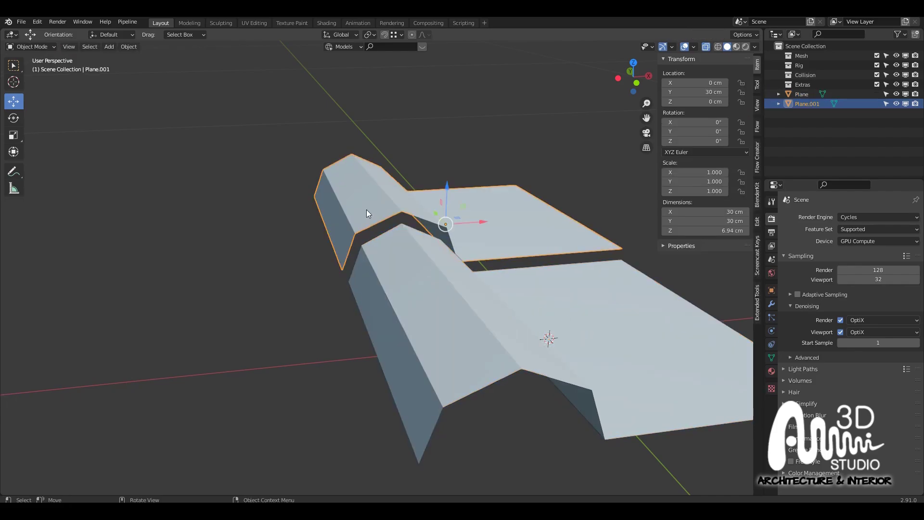
{"action": "key", "text": "Tab"}
{"action": "scroll", "coordinate": [366, 211], "scroll_direction": "up", "scroll_amount": 1}
{"action": "left_click", "coordinate": [410, 215], "text": "alt+shift"}
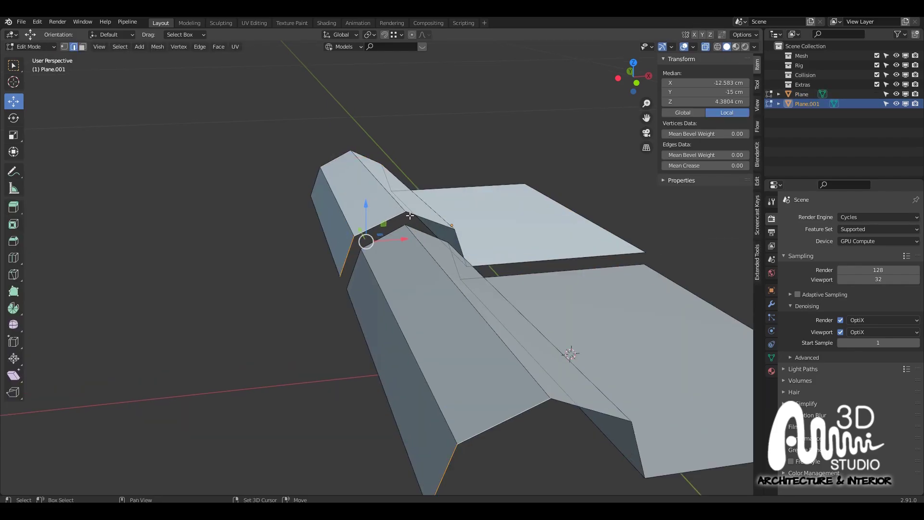
{"action": "left_click", "coordinate": [503, 260], "text": "alt+shift"}
{"action": "middle_click_drag", "start_coordinate": [503, 261], "coordinate": [469, 250]}
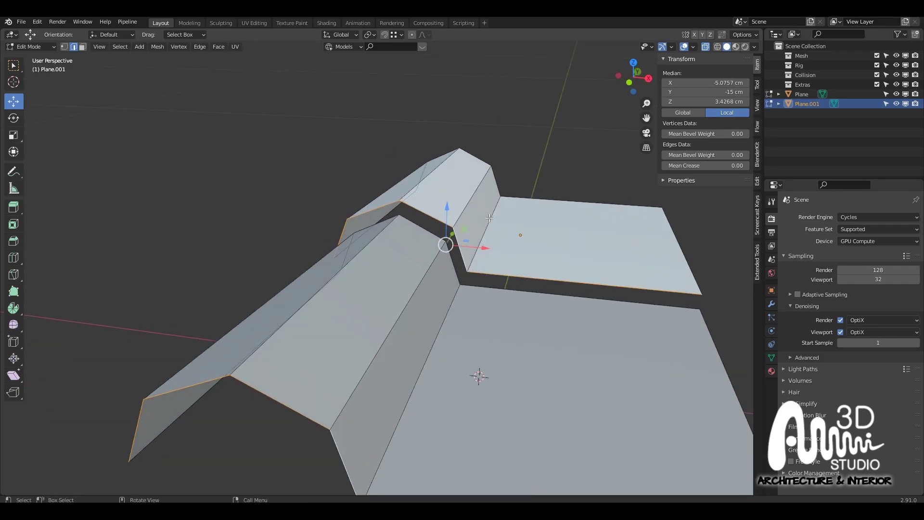
{"action": "key", "text": "g"}
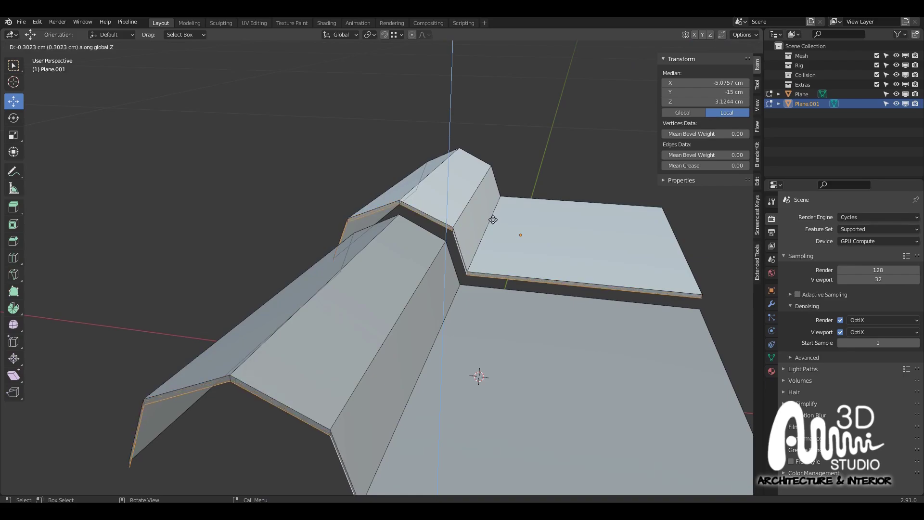
{"action": "left_click", "coordinate": [493, 225]}
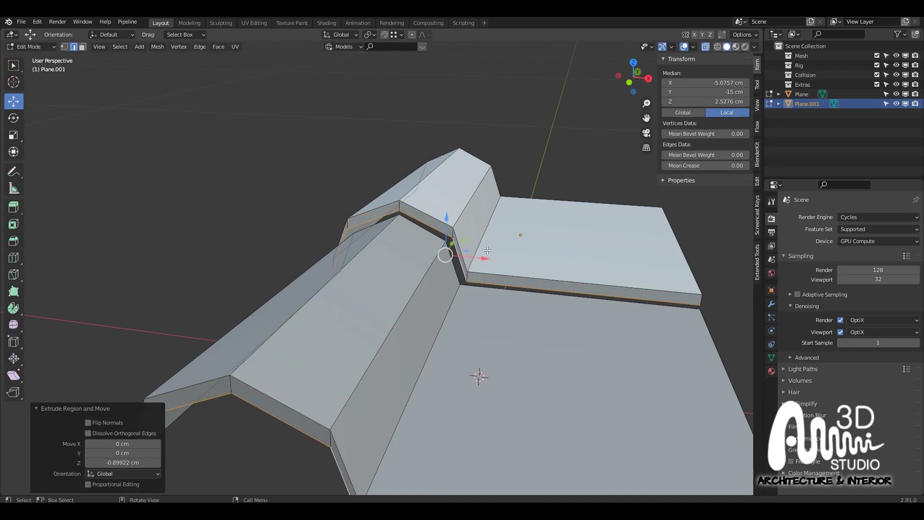
Snap the copy's three lower lip vertices at the hump's crest and both shoulders onto the original tile's matching back-end corners
{"action": "key", "text": "1"}
{"action": "left_click", "coordinate": [452, 240]}
{"action": "middle_click_drag", "start_coordinate": [453, 240], "coordinate": [456, 238]}
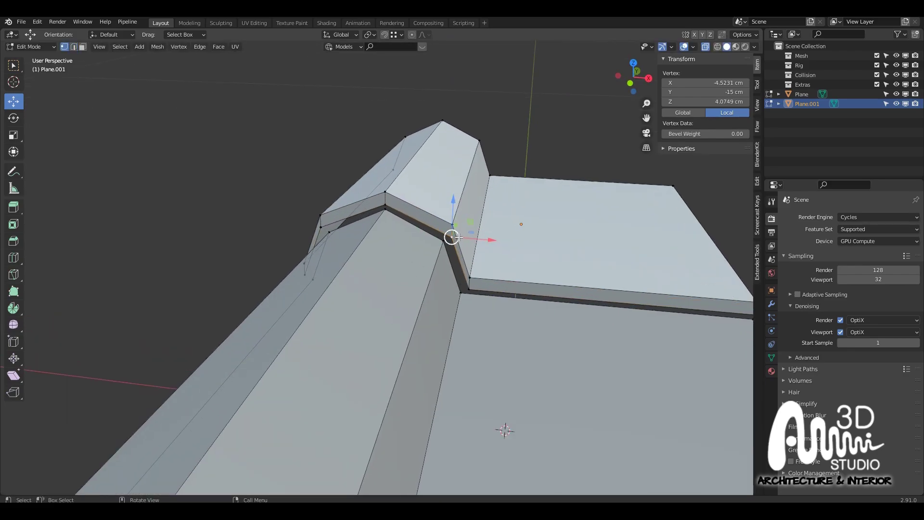
{"action": "key", "text": "g"}
{"action": "left_click", "coordinate": [445, 239]}
{"action": "key", "text": "g"}
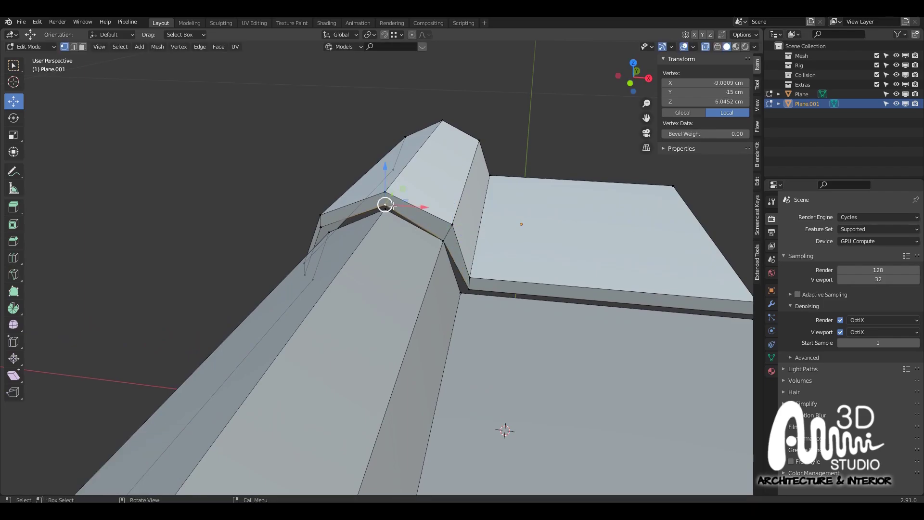
{"action": "left_click", "coordinate": [388, 209]}
{"action": "left_click", "coordinate": [329, 233]}
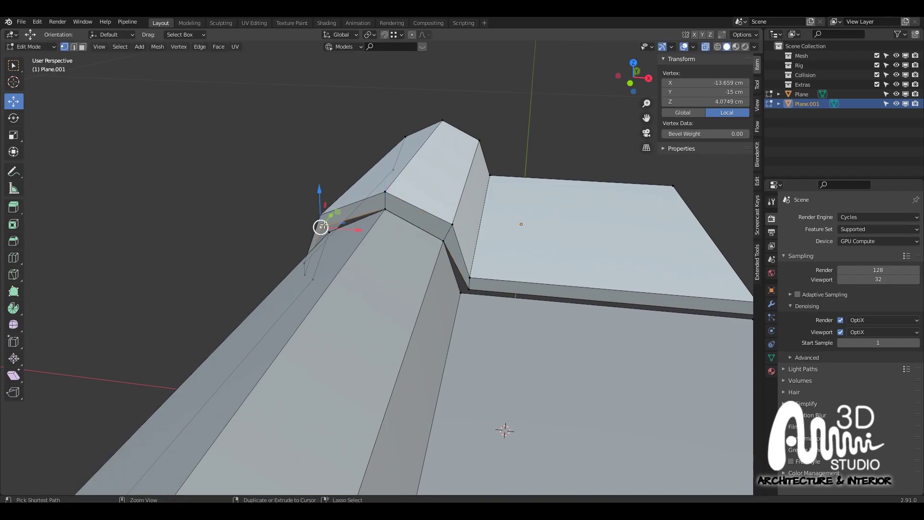
{"action": "key", "text": "g"}
{"action": "left_click", "coordinate": [335, 237]}
{"action": "middle_click_drag", "start_coordinate": [335, 237], "coordinate": [346, 256]}
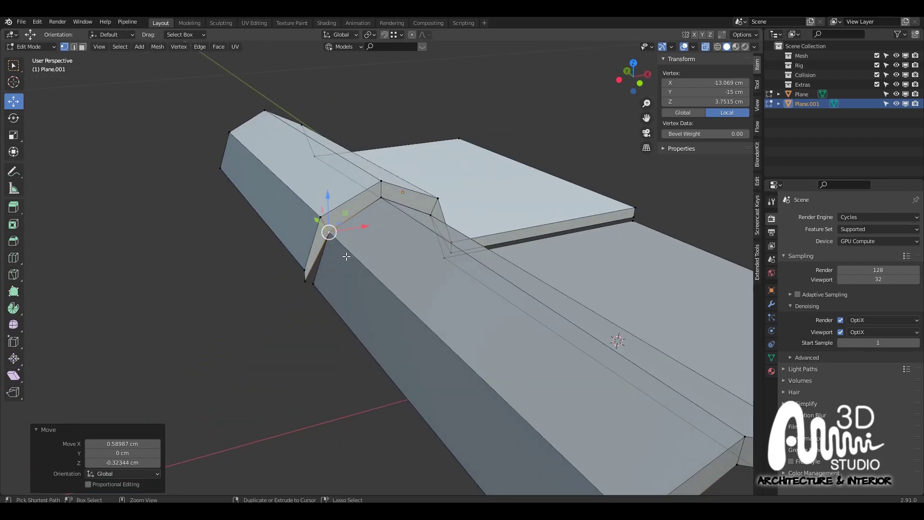
Snap the lower lip vertices at both hump bases and the flat part's outer corner onto the original tile's back edge
{"action": "left_click", "coordinate": [307, 279]}
{"action": "key", "text": "g"}
{"action": "left_click", "coordinate": [316, 283], "text": "ctrl"}
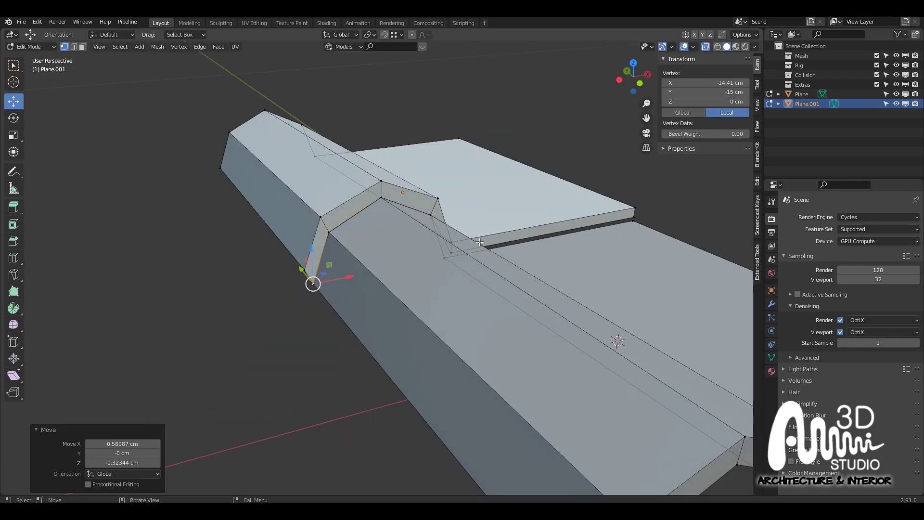
{"action": "middle_click_drag", "start_coordinate": [318, 283], "coordinate": [605, 333]}
{"action": "left_click", "coordinate": [466, 298]}
{"action": "key", "text": "g"}
{"action": "left_click", "coordinate": [458, 305], "text": "ctrl"}
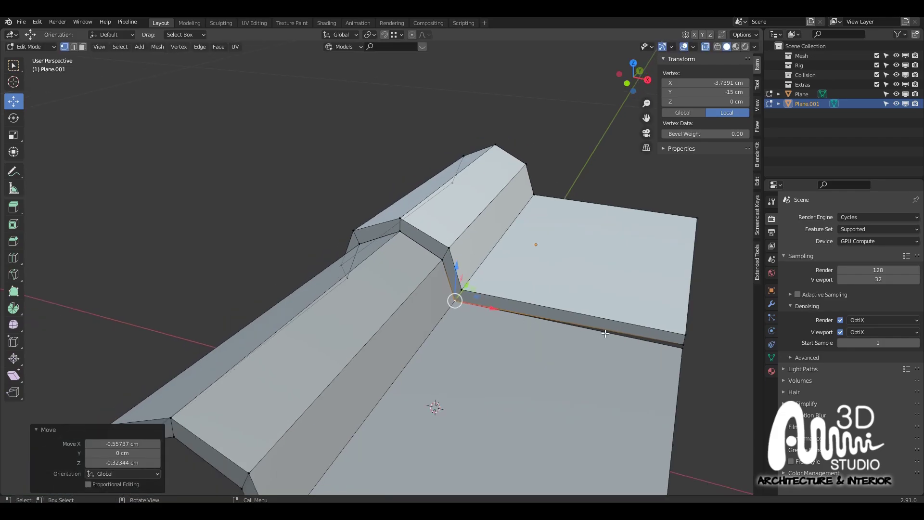
{"action": "left_click", "coordinate": [679, 342]}
{"action": "key", "text": "g"}
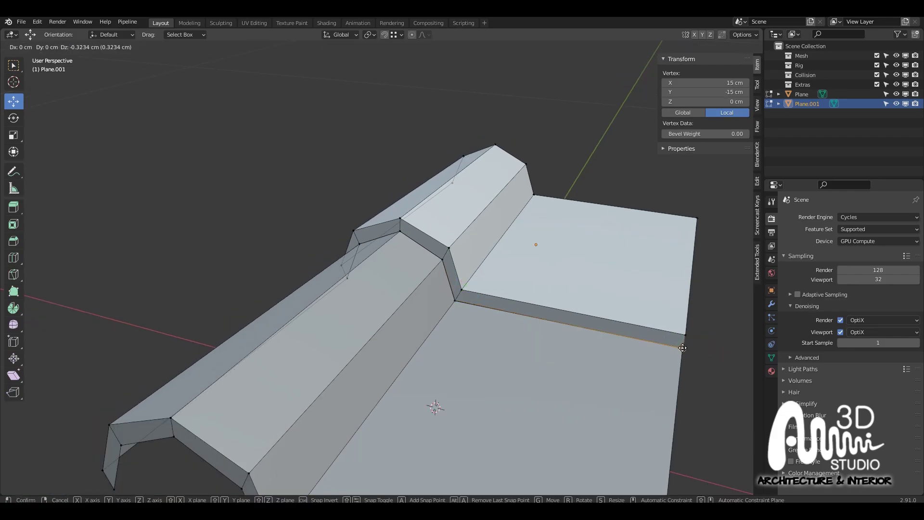
{"action": "left_click", "coordinate": [679, 348], "text": "ctrl"}
{"action": "middle_click_drag", "start_coordinate": [679, 348], "coordinate": [522, 286]}
{"action": "key", "text": "Tab"}
Delete the linked copy and shade the remaining original tile smooth
{"action": "scroll", "coordinate": [535, 296], "scroll_direction": "down", "scroll_amount": 2}
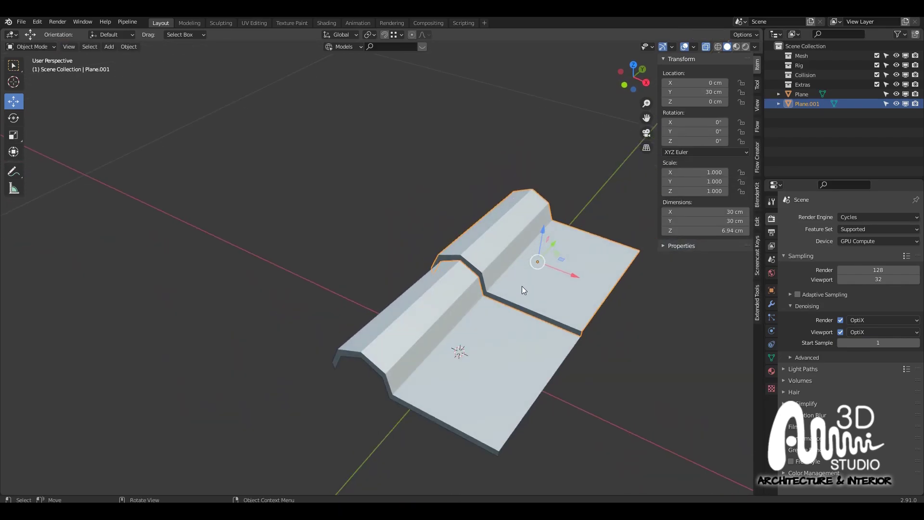
{"action": "key", "text": "Delete"}
{"action": "left_click", "coordinate": [465, 328]}
{"action": "mouse_move", "coordinate": [465, 328]}
{"action": "middle_mouse_down"}
{"action": "mouse_move", "coordinate": [485, 322]}
{"action": "mouse_move", "coordinate": [465, 317]}
{"action": "middle_mouse_up"}
{"action": "scroll", "coordinate": [465, 313], "scroll_direction": "up", "scroll_amount": 2}
{"action": "right_click", "coordinate": [441, 336]}
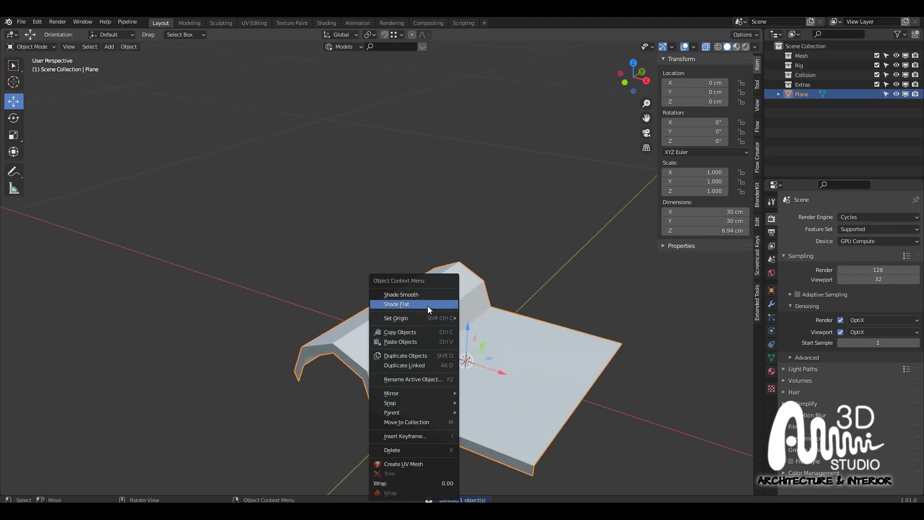
{"action": "left_click", "coordinate": [426, 296]}
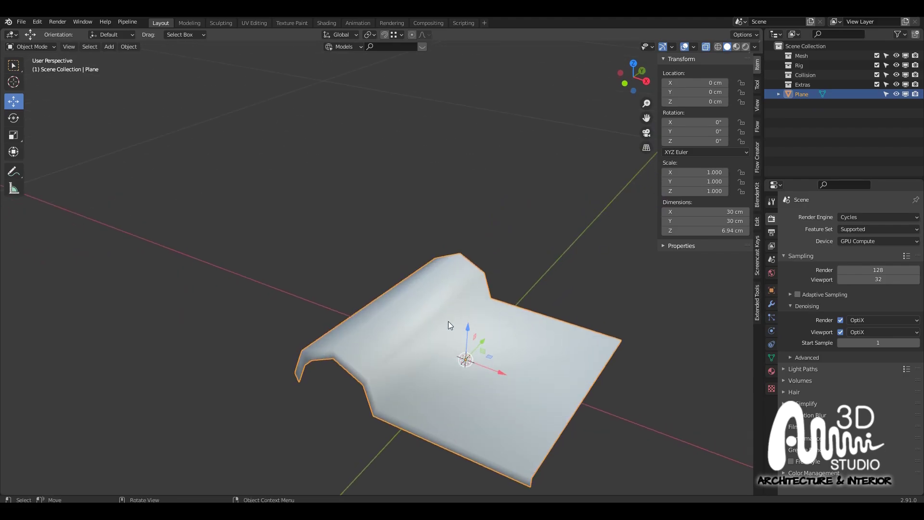
Enable Auto Smooth in the tile mesh's normals with an angle of 60°
{"action": "left_click", "coordinate": [771, 358]}
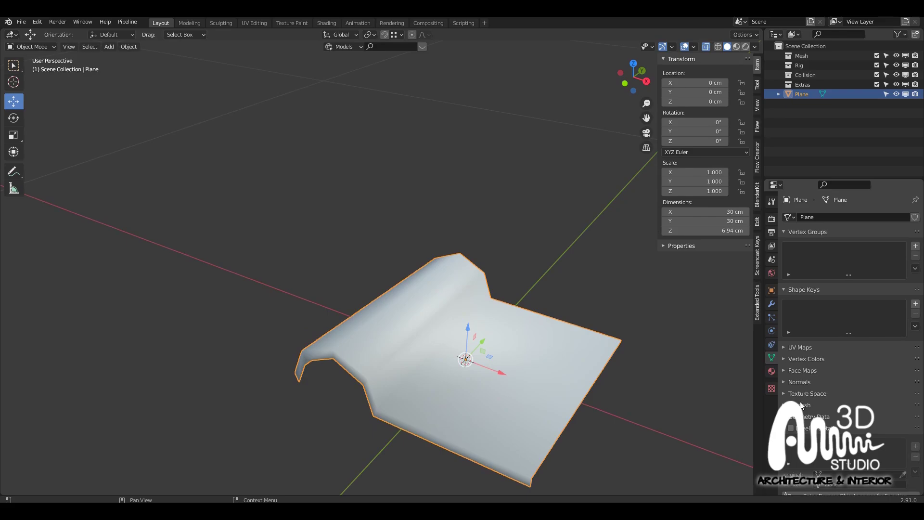
{"action": "scroll", "coordinate": [847, 336], "scroll_direction": "down", "scroll_amount": 3}
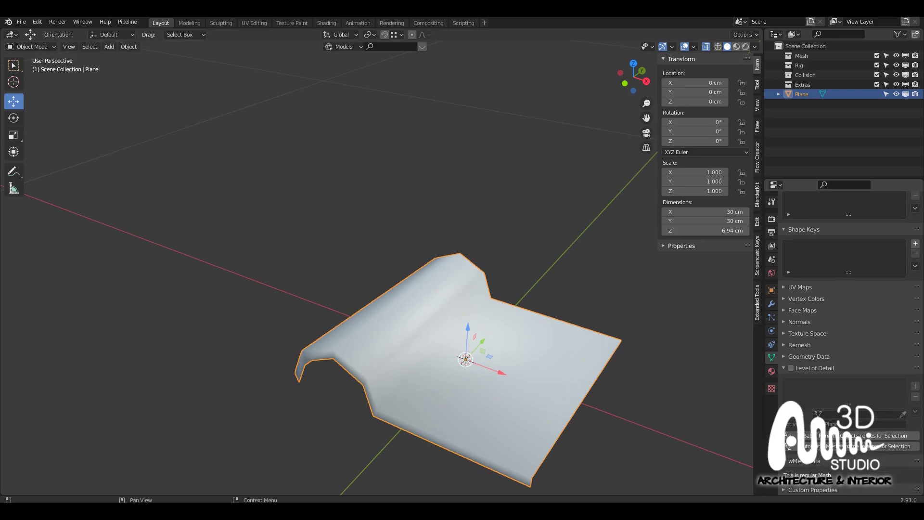
{"action": "left_click", "coordinate": [806, 322]}
{"action": "left_click", "coordinate": [835, 336]}
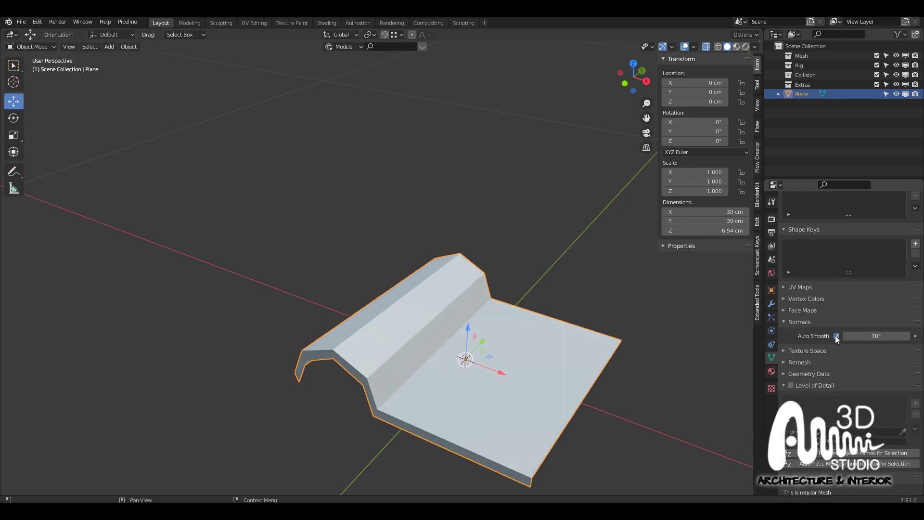
{"action": "left_click", "coordinate": [869, 337]}
{"action": "type", "text": "60"}
{"action": "key", "text": "Return"}
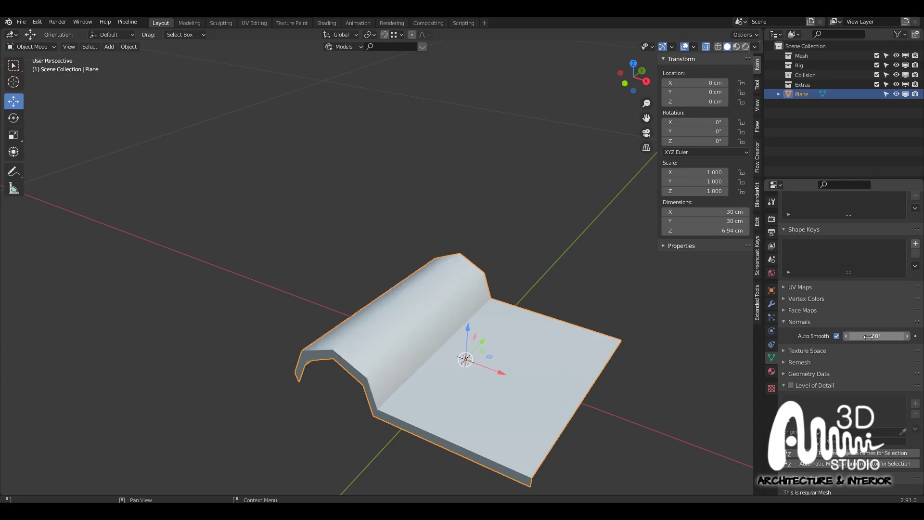
{"action": "middle_click_drag", "start_coordinate": [607, 366], "coordinate": [528, 356]}
{"action": "key", "text": "Tab"}
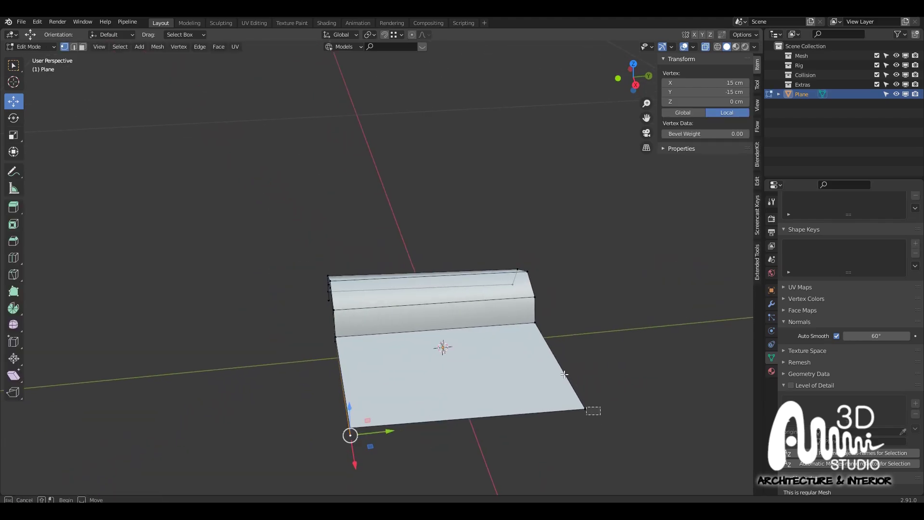
{"action": "left_click_drag", "start_coordinate": [564, 374], "coordinate": [447, 199]}
{"action": "left_click_drag", "start_coordinate": [562, 303], "coordinate": [537, 311]}
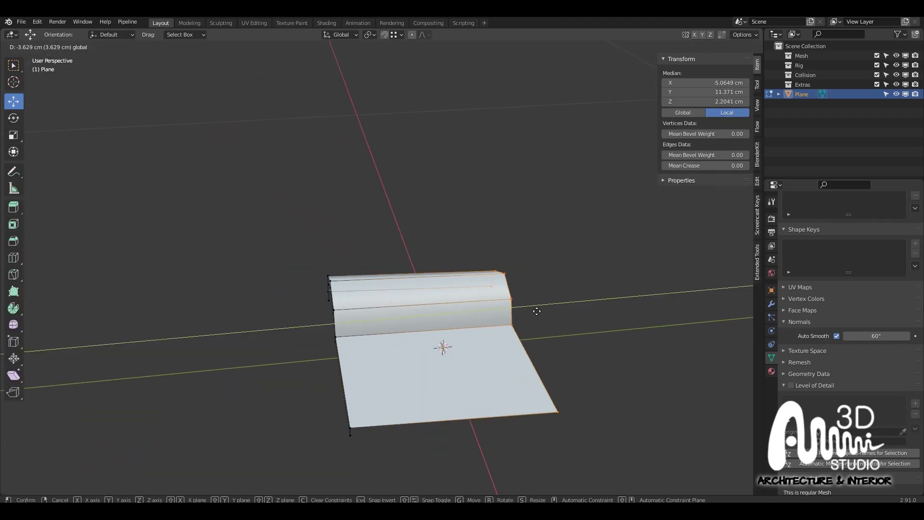
{"action": "right_click", "coordinate": [536, 311]}
{"action": "middle_click_drag", "start_coordinate": [537, 311], "coordinate": [637, 313]}
{"action": "scroll", "coordinate": [544, 311], "scroll_direction": "down", "scroll_amount": 3}
{"action": "left_click_drag", "start_coordinate": [705, 417], "coordinate": [612, 276]}
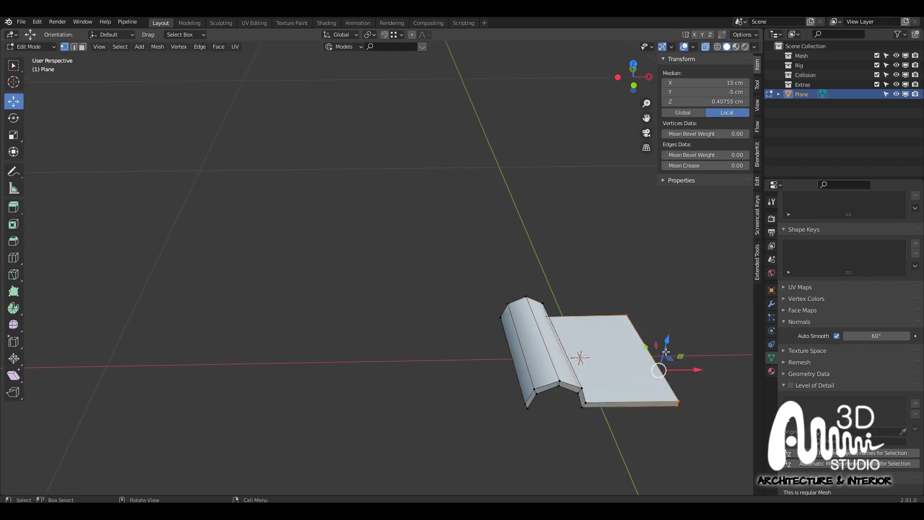
{"action": "middle_click_drag", "start_coordinate": [660, 367], "coordinate": [512, 357]}
{"action": "key", "text": "Tab"}
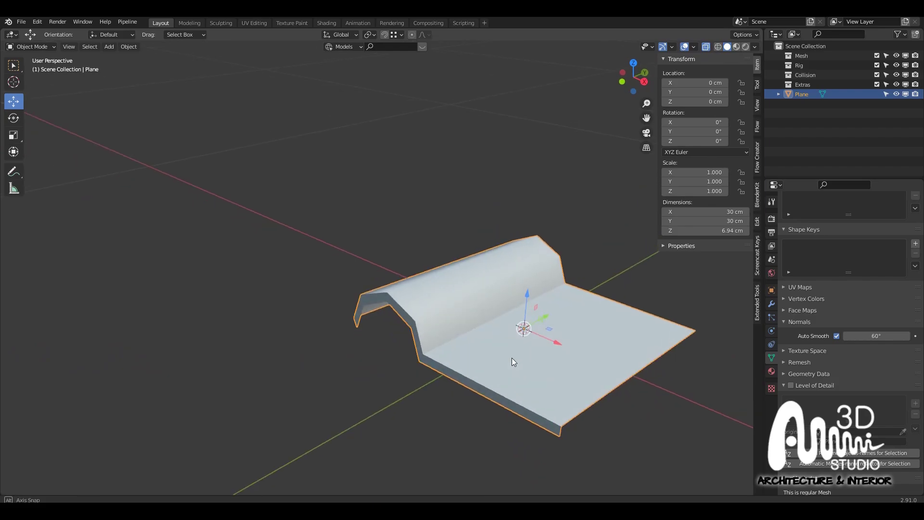
Add an Array modifier to the tile with a count of 4 to repeat it along X
{"action": "left_click", "coordinate": [771, 304]}
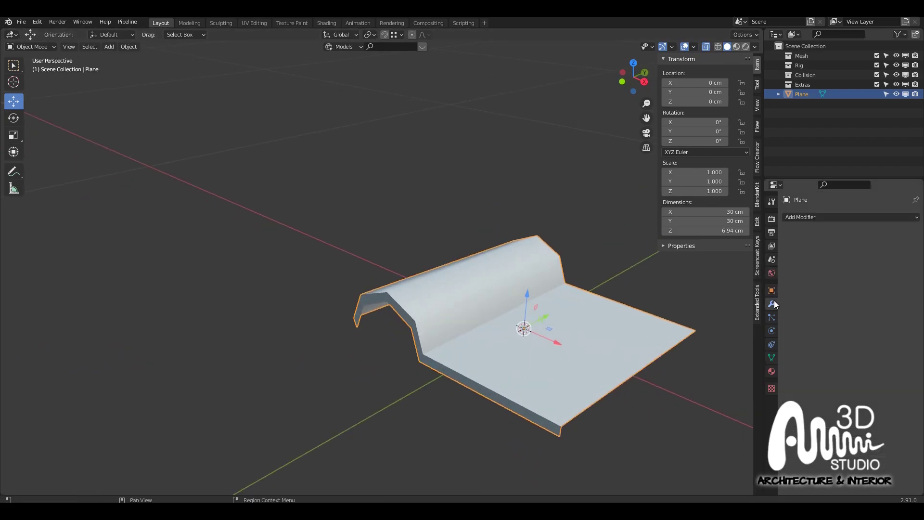
{"action": "left_click", "coordinate": [828, 221]}
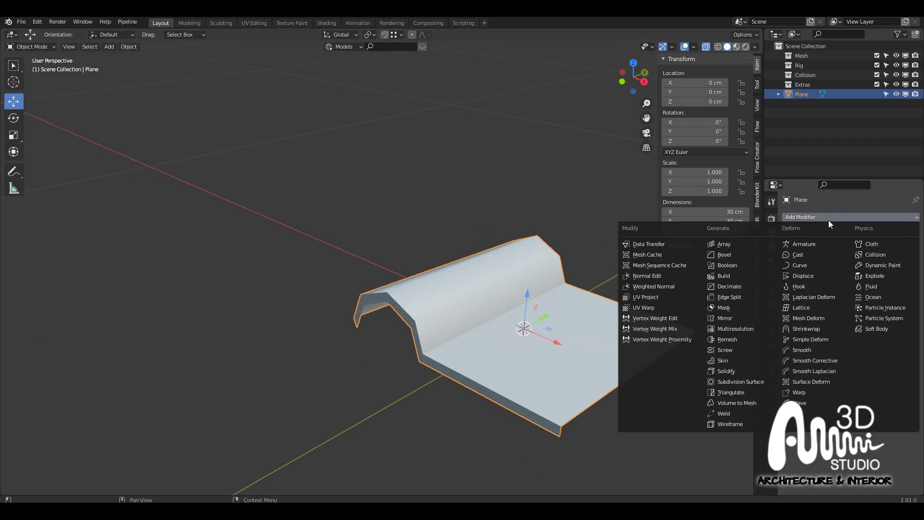
{"action": "left_click", "coordinate": [734, 244]}
{"action": "middle_click_drag", "start_coordinate": [638, 324], "coordinate": [545, 329]}
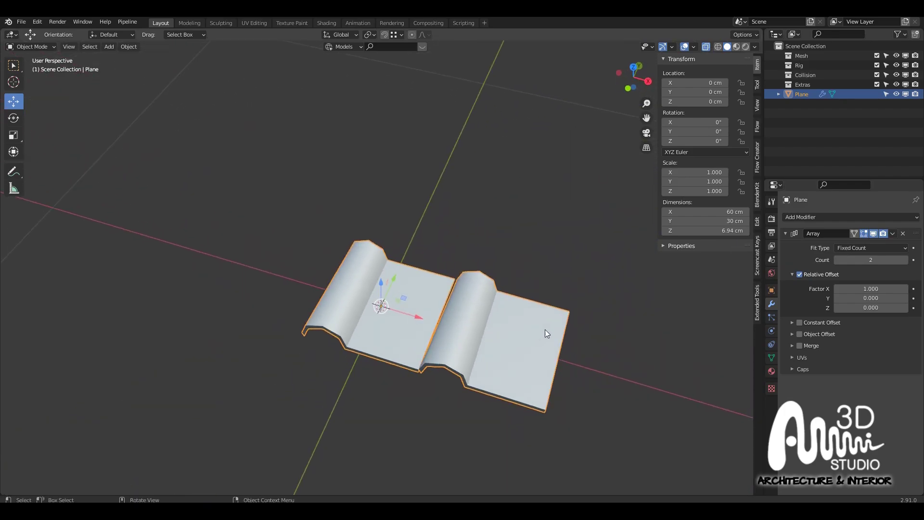
{"action": "left_click", "coordinate": [905, 260]}
{"action": "left_click", "coordinate": [905, 260]}
{"action": "middle_click_drag", "start_coordinate": [561, 347], "coordinate": [492, 332]}
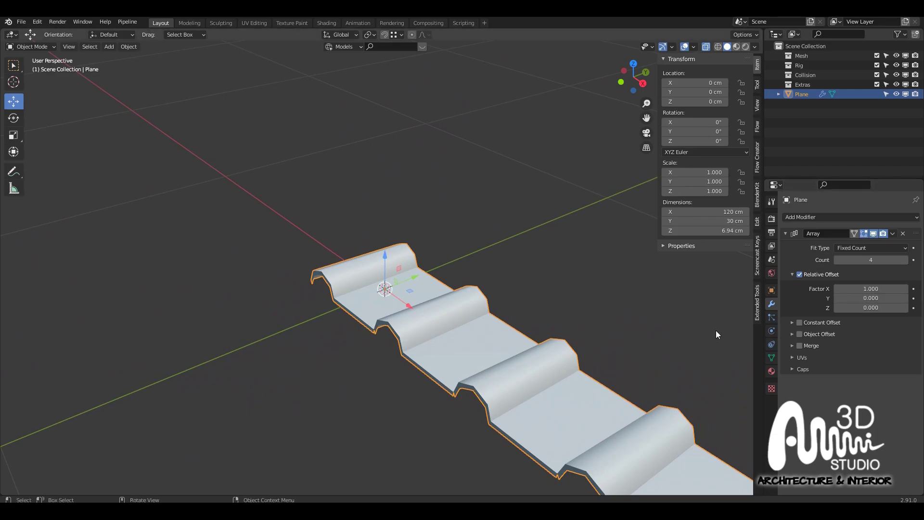
{"action": "middle_click_drag", "start_coordinate": [715, 331], "coordinate": [554, 297], "text": "shift"}
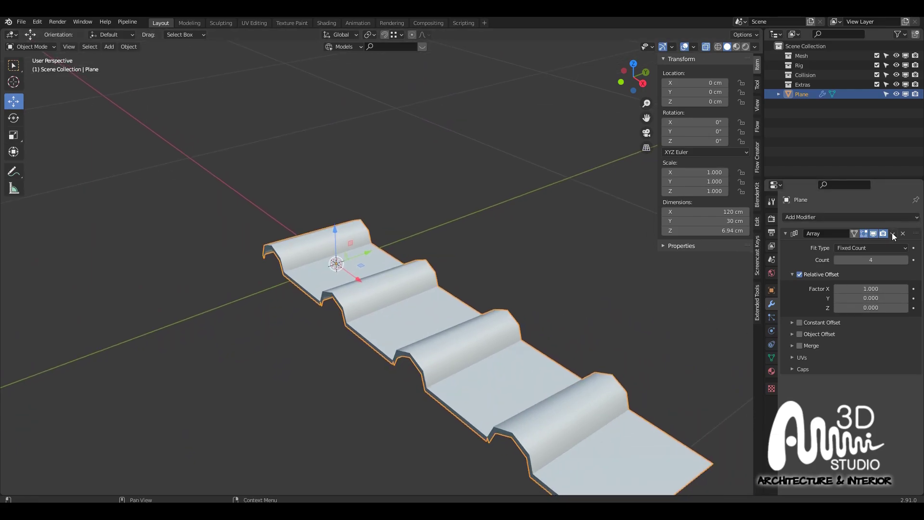
Add a second Array modifier with relative offset X 0 and Y 1 and a count of 4
{"action": "left_click", "coordinate": [904, 218]}
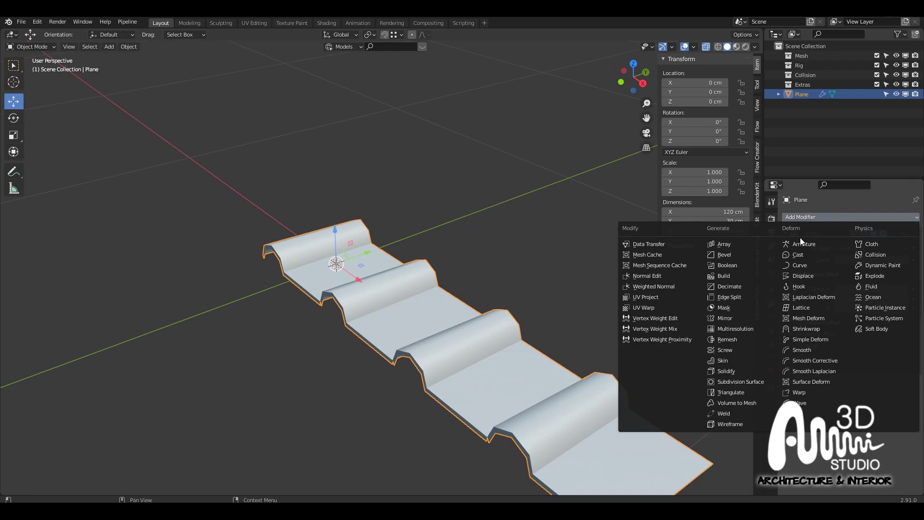
{"action": "left_click", "coordinate": [773, 243]}
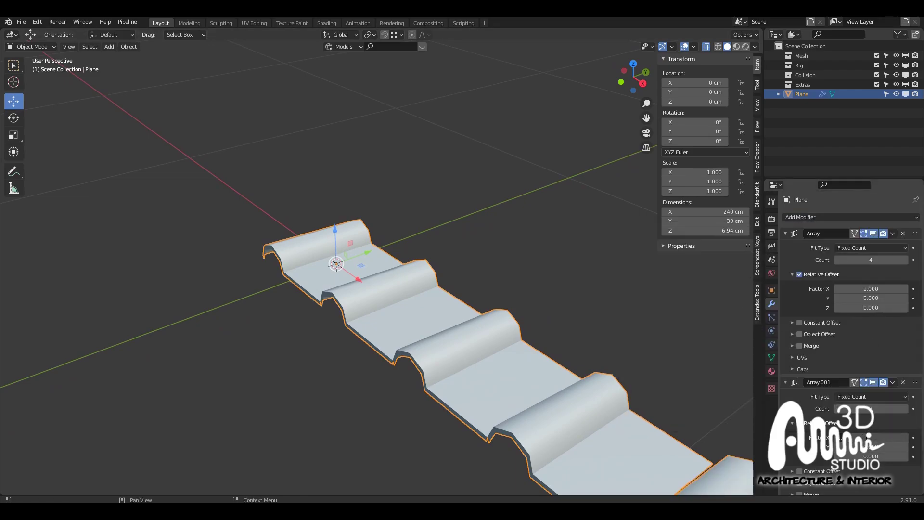
{"action": "key", "text": "Tab"}
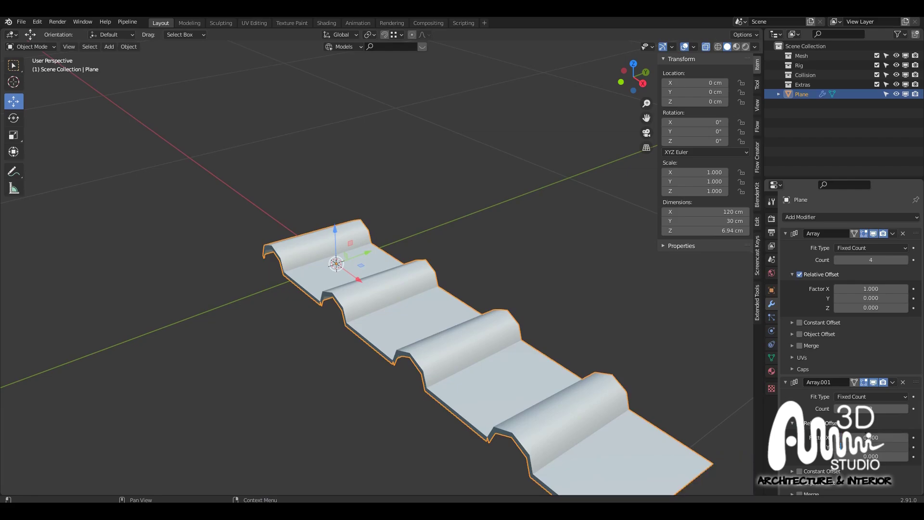
{"action": "type", "text": "1"}
{"action": "key", "text": "Return"}
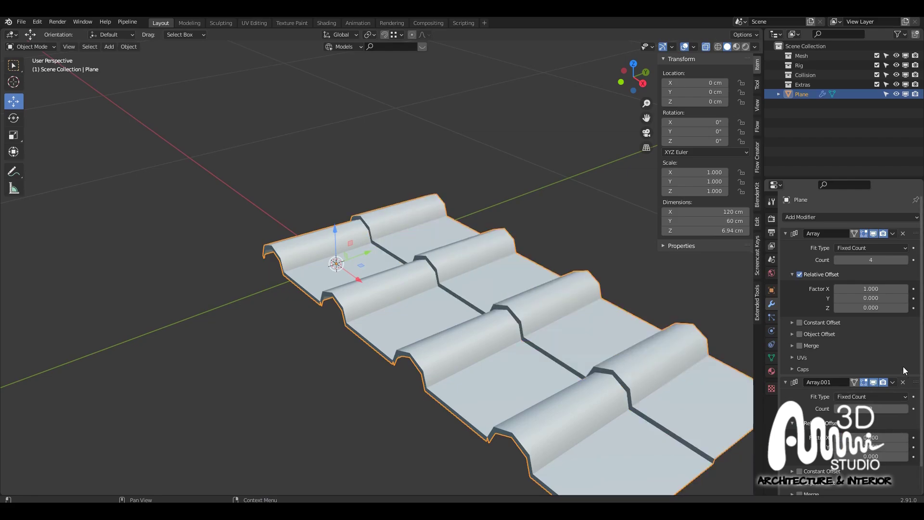
{"action": "left_click", "coordinate": [905, 409]}
{"action": "left_click", "coordinate": [905, 408]}
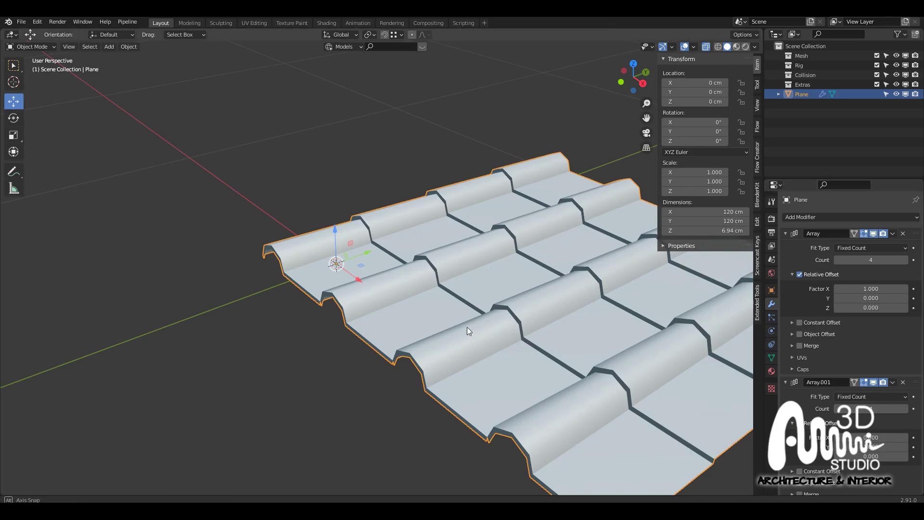
Examine how the arrayed tiles overlap at their front lips and along their side joints
{"action": "middle_click_drag", "start_coordinate": [468, 330], "coordinate": [552, 332]}
{"action": "scroll", "coordinate": [553, 332], "scroll_direction": "up", "scroll_amount": 8}
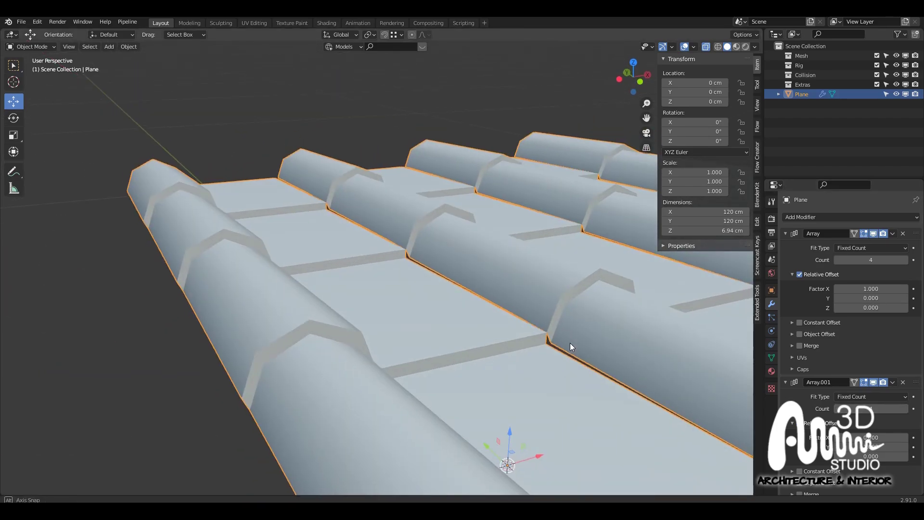
{"action": "key", "text": "Tab"}
{"action": "middle_click_drag", "start_coordinate": [529, 329], "coordinate": [549, 306]}
{"action": "scroll", "coordinate": [506, 332], "scroll_direction": "down", "scroll_amount": 3}
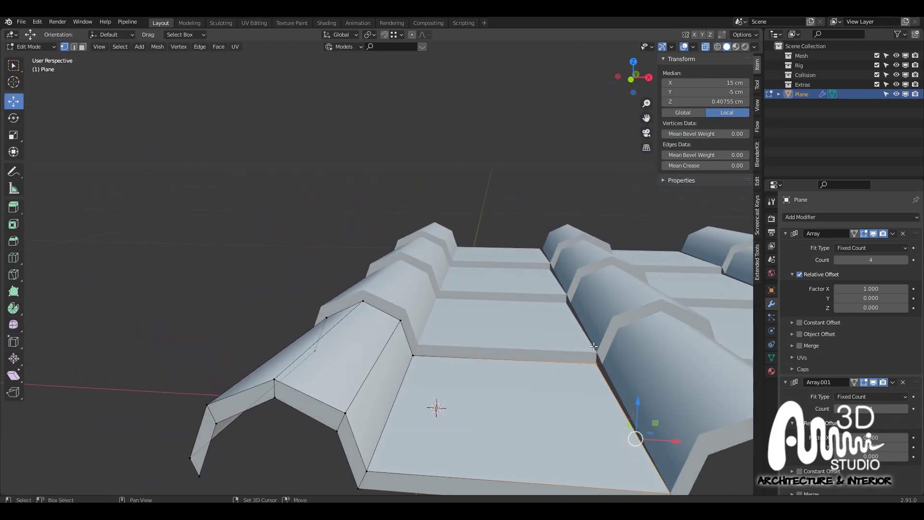
{"action": "middle_click_drag", "start_coordinate": [609, 345], "coordinate": [290, 348], "text": "shift"}
{"action": "scroll", "coordinate": [525, 318], "scroll_direction": "down", "scroll_amount": 2}
{"action": "middle_click_drag", "start_coordinate": [604, 302], "coordinate": [562, 322]}
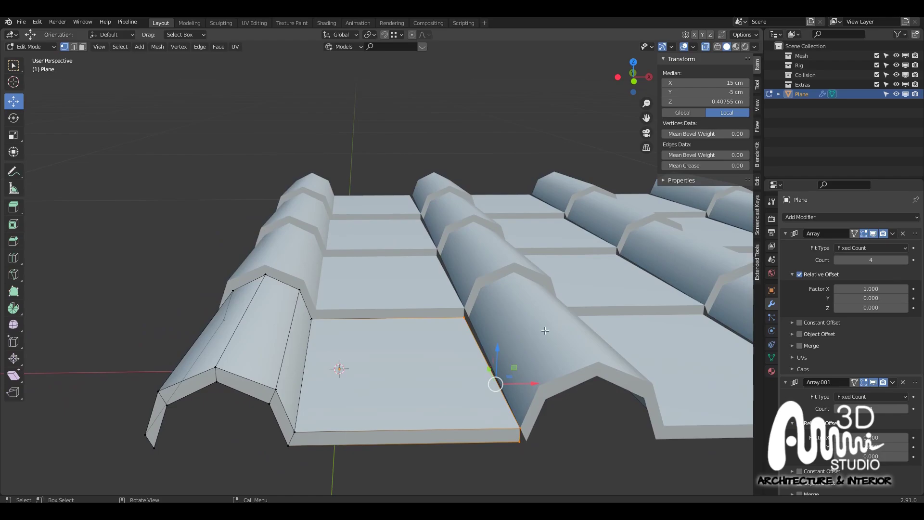
{"action": "scroll", "coordinate": [545, 331], "scroll_direction": "down", "scroll_amount": 2}
{"action": "middle_click_drag", "start_coordinate": [500, 335], "coordinate": [505, 336], "text": "shift"}
{"action": "scroll", "coordinate": [379, 315], "scroll_direction": "up", "scroll_amount": 2}
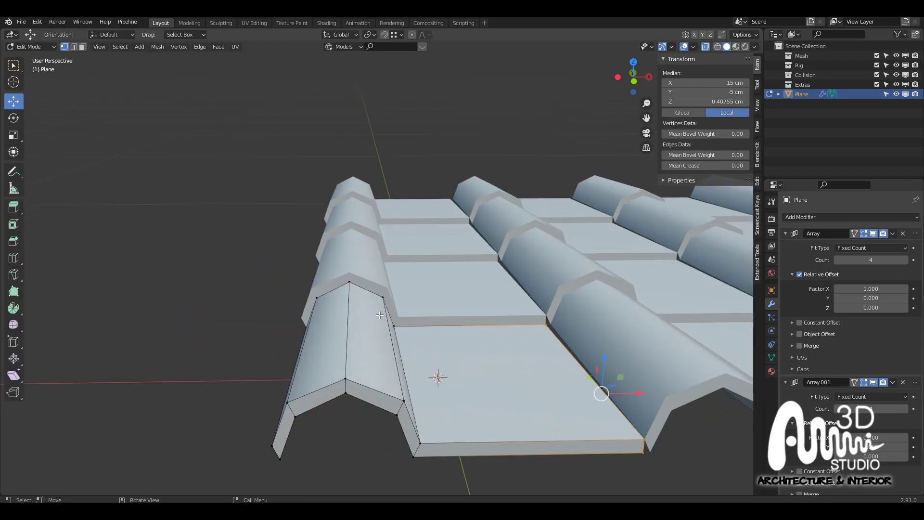
{"action": "key", "text": "Tab"}
Turn off viewport display of both Array modifiers so that only the single base tile is shown
{"action": "scroll", "coordinate": [476, 343], "scroll_direction": "down", "scroll_amount": 2}
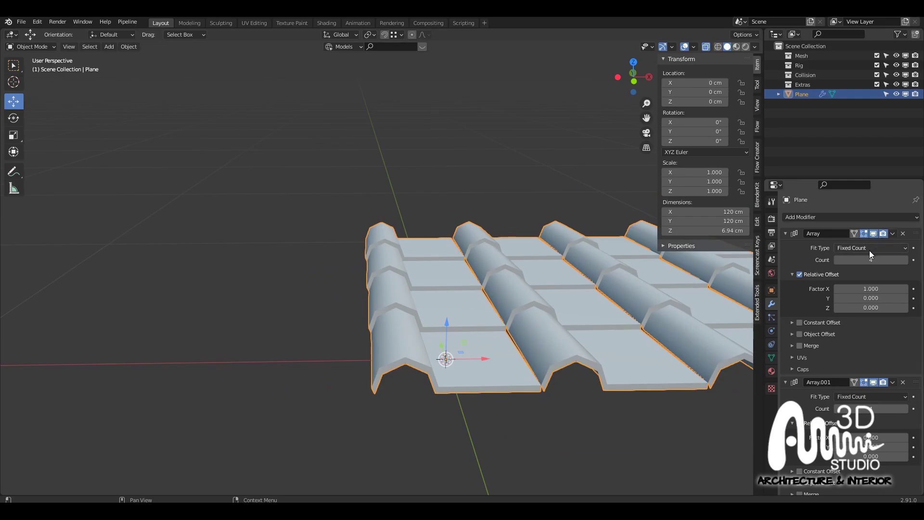
{"action": "left_click", "coordinate": [873, 234]}
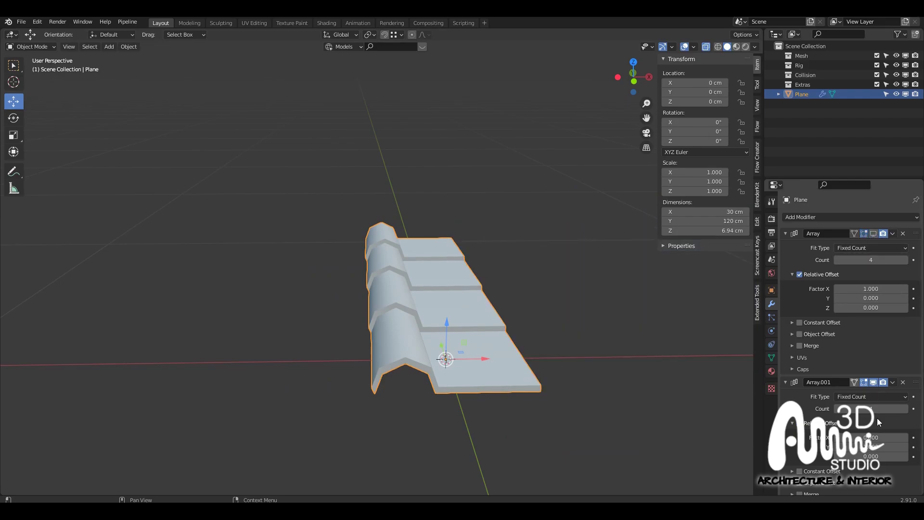
{"action": "left_click", "coordinate": [875, 382]}
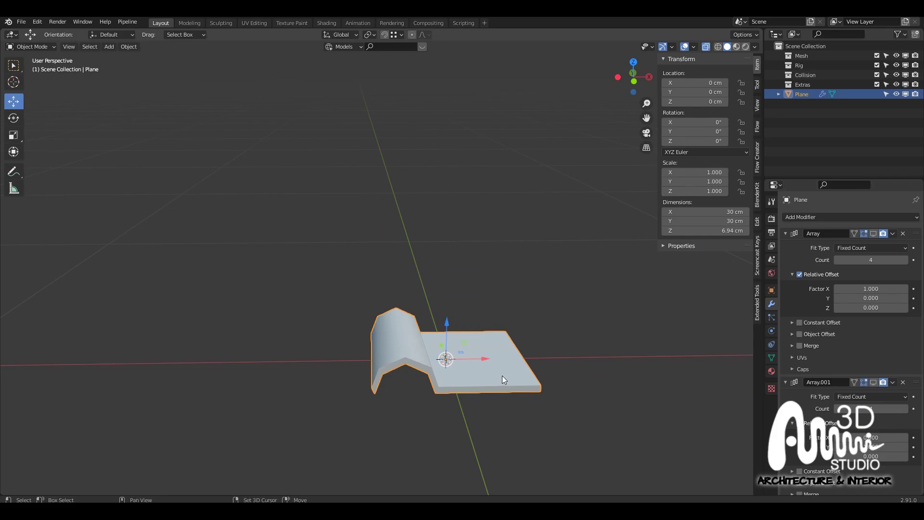
Duplicate the base tile along X and place the copy edge to edge beside the original at X -30 cm
{"action": "key", "text": "shift+d"}
{"action": "key", "text": "x"}
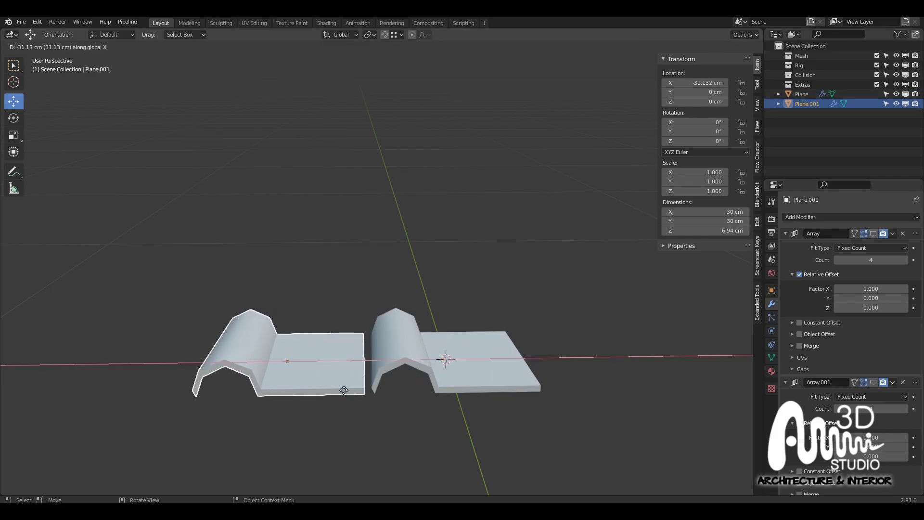
{"action": "left_click", "coordinate": [344, 390]}
{"action": "scroll", "coordinate": [305, 356], "scroll_direction": "up", "scroll_amount": 1}
{"action": "key", "text": "g"}
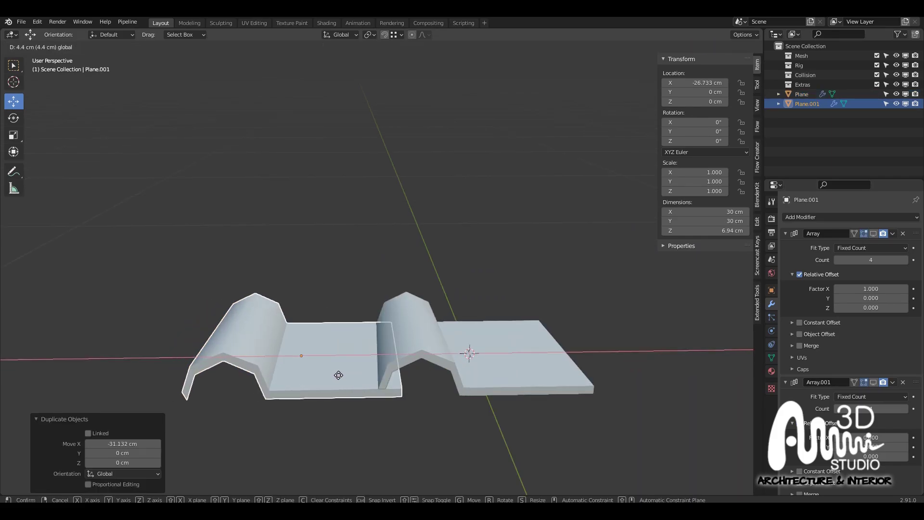
{"action": "left_click", "coordinate": [376, 387]}
{"action": "scroll", "coordinate": [388, 348], "scroll_direction": "up", "scroll_amount": 5}
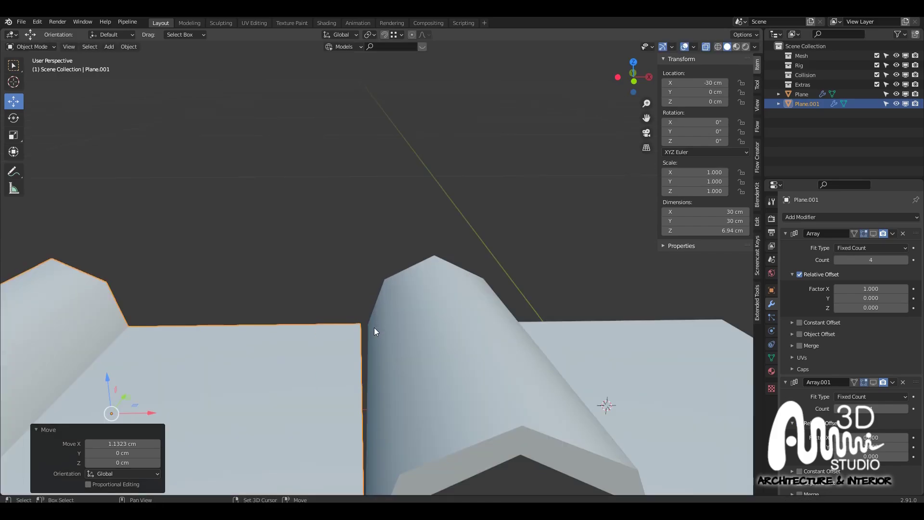
Move the rear outer vertex of the original tile's raised rib to X -15 cm, against the duplicate's edge
{"action": "middle_click_drag", "start_coordinate": [373, 331], "coordinate": [454, 334]}
{"action": "left_click", "coordinate": [454, 334]}
{"action": "key", "text": "Tab"}
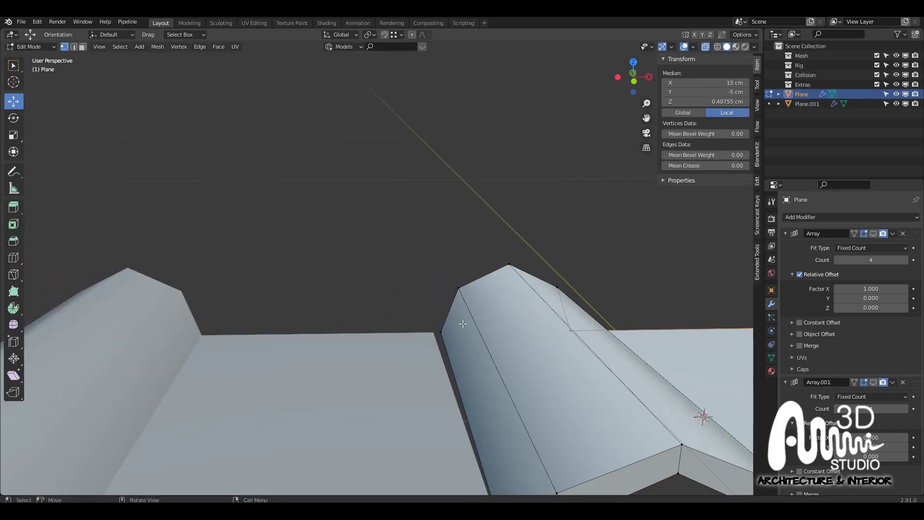
{"action": "scroll", "coordinate": [463, 324], "scroll_direction": "down", "scroll_amount": 5}
{"action": "scroll", "coordinate": [464, 323], "scroll_direction": "up", "scroll_amount": 6}
{"action": "left_click", "coordinate": [438, 328]}
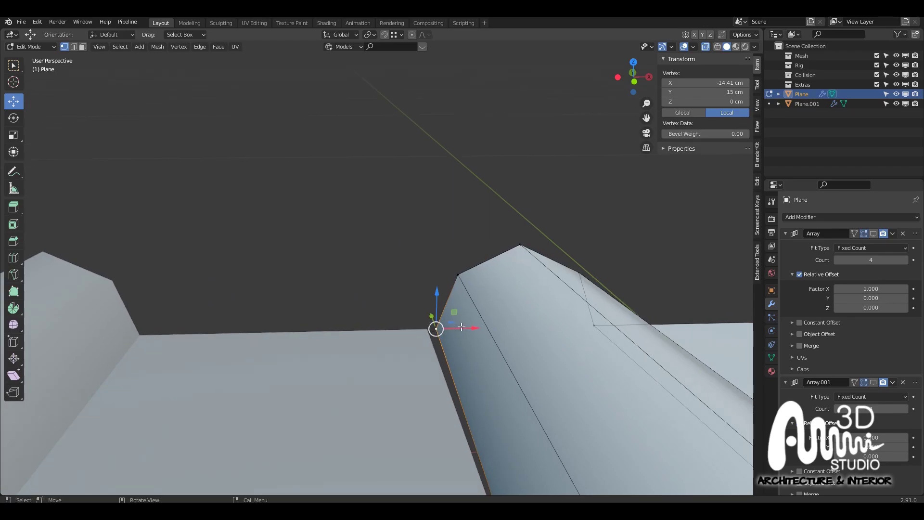
{"action": "left_click_drag", "start_coordinate": [461, 327], "coordinate": [448, 328]}
{"action": "scroll", "coordinate": [473, 330], "scroll_direction": "down", "scroll_amount": 5}
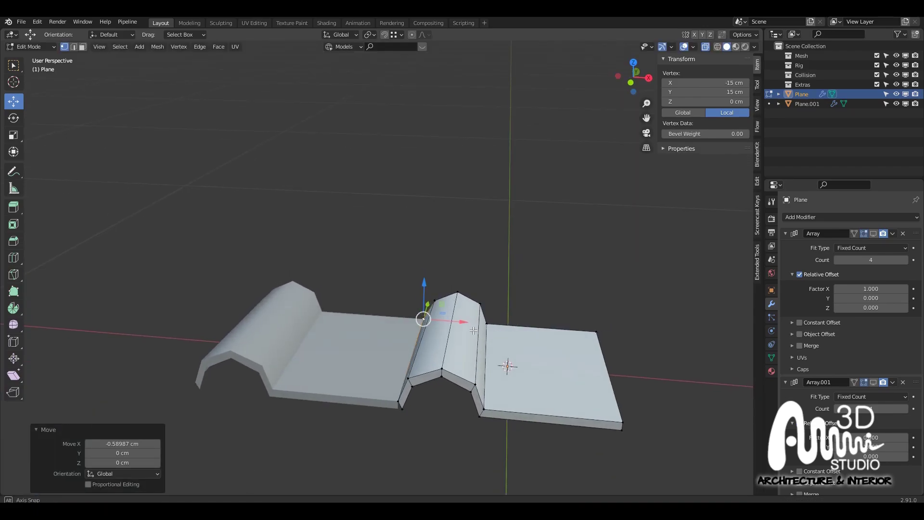
{"action": "middle_click_drag", "start_coordinate": [474, 330], "coordinate": [476, 337]}
{"action": "key", "text": "Tab"}
Delete the duplicate tile and turn viewport display of both Array modifiers back on
{"action": "left_click", "coordinate": [353, 347]}
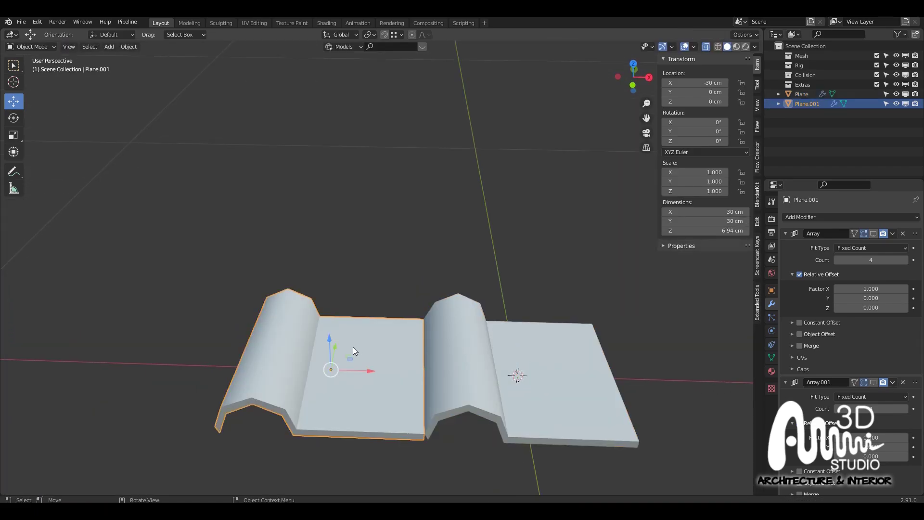
{"action": "key", "text": "Delete"}
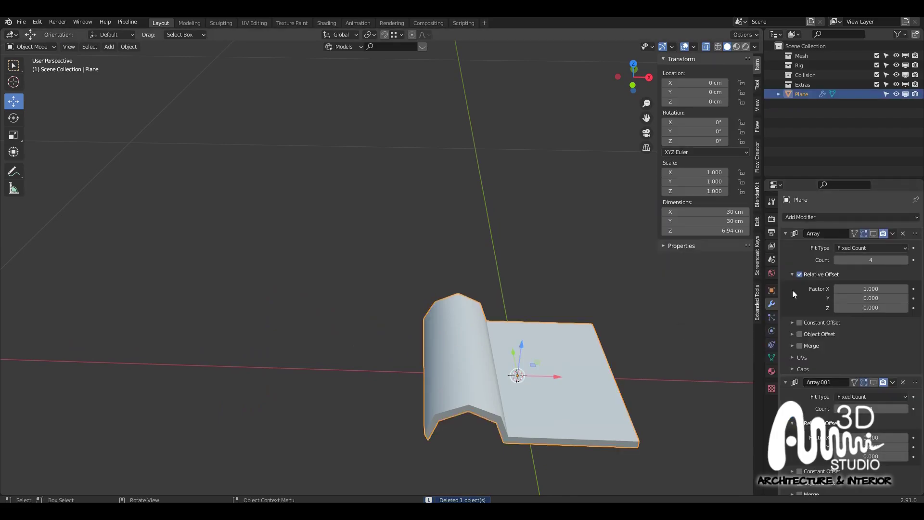
{"action": "left_click", "coordinate": [873, 233]}
{"action": "left_click", "coordinate": [873, 382]}
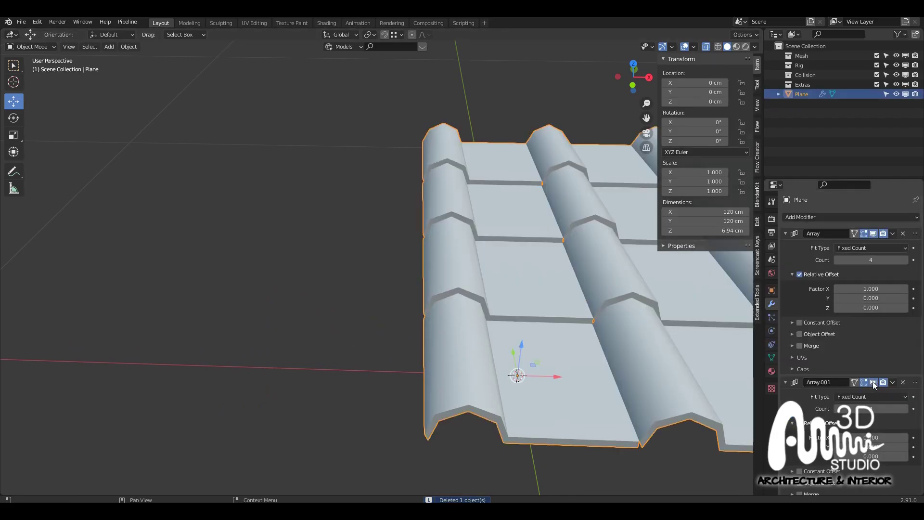
Move the lower front outer vertex of the base tile's rib to X -15 cm
{"action": "scroll", "coordinate": [596, 321], "scroll_direction": "up", "scroll_amount": 6}
{"action": "scroll", "coordinate": [596, 320], "scroll_direction": "down", "scroll_amount": 5}
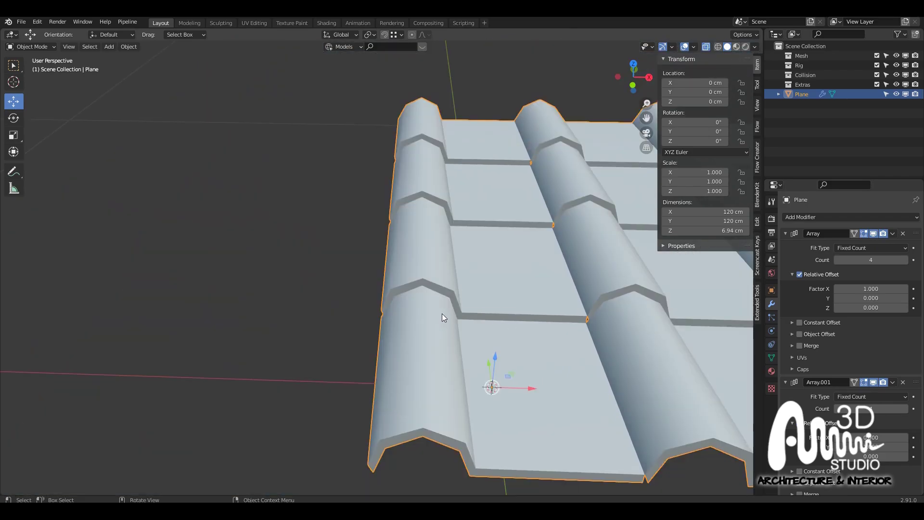
{"action": "scroll", "coordinate": [448, 308], "scroll_direction": "down", "scroll_amount": 4}
{"action": "scroll", "coordinate": [438, 308], "scroll_direction": "up", "scroll_amount": 4}
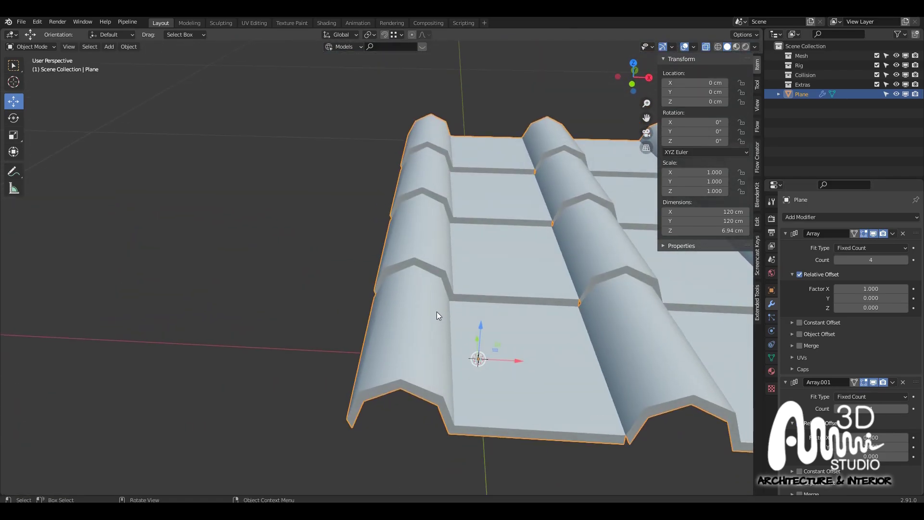
{"action": "key", "text": "Tab"}
{"action": "left_click", "coordinate": [352, 426]}
{"action": "scroll", "coordinate": [354, 426], "scroll_direction": "up", "scroll_amount": 4}
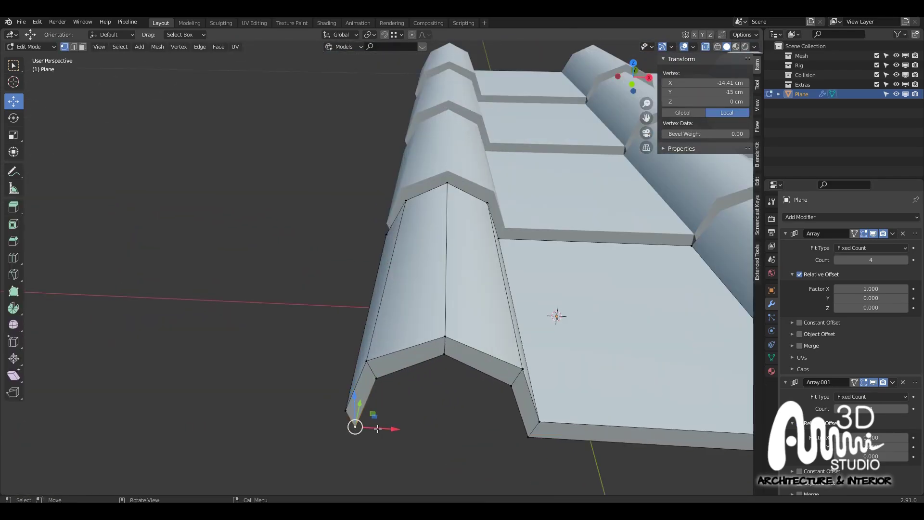
{"action": "left_click_drag", "start_coordinate": [377, 428], "coordinate": [368, 428]}
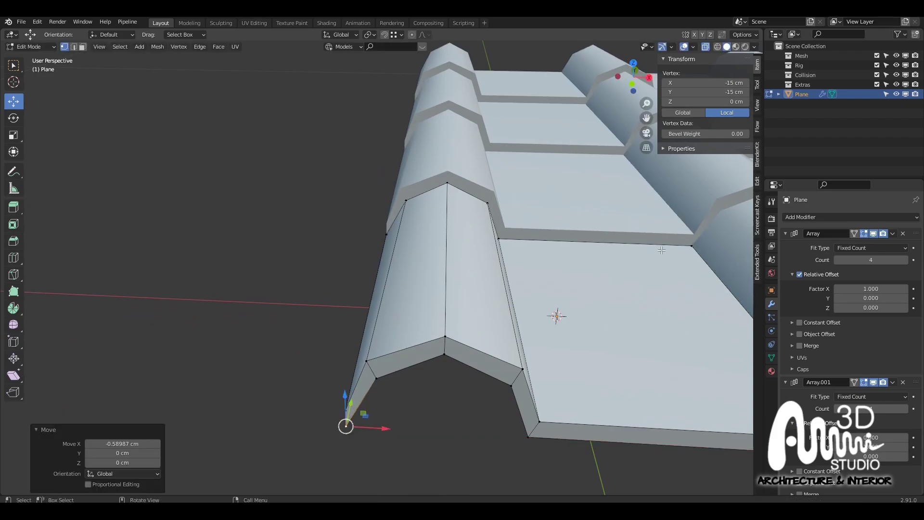
{"action": "scroll", "coordinate": [692, 246], "scroll_direction": "down", "scroll_amount": 5}
{"action": "key", "text": "Tab"}
Move the flat pan's outer edge inward along X, narrowing the four-tile array to about 99.5 cm wide
{"action": "middle_click_drag", "start_coordinate": [692, 246], "coordinate": [538, 250]}
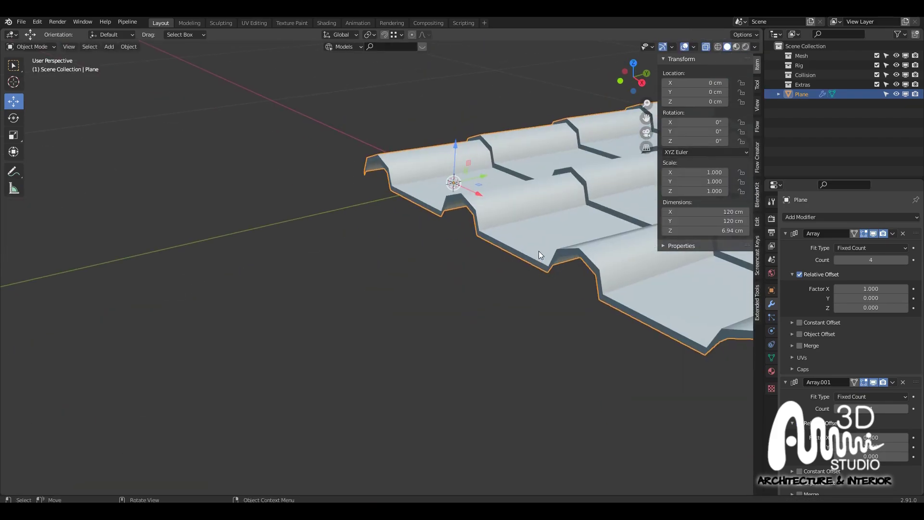
{"action": "scroll", "coordinate": [539, 250], "scroll_direction": "up", "scroll_amount": 2}
{"action": "scroll", "coordinate": [312, 312], "scroll_direction": "down", "scroll_amount": 3}
{"action": "middle_click_drag", "start_coordinate": [312, 313], "coordinate": [424, 336]}
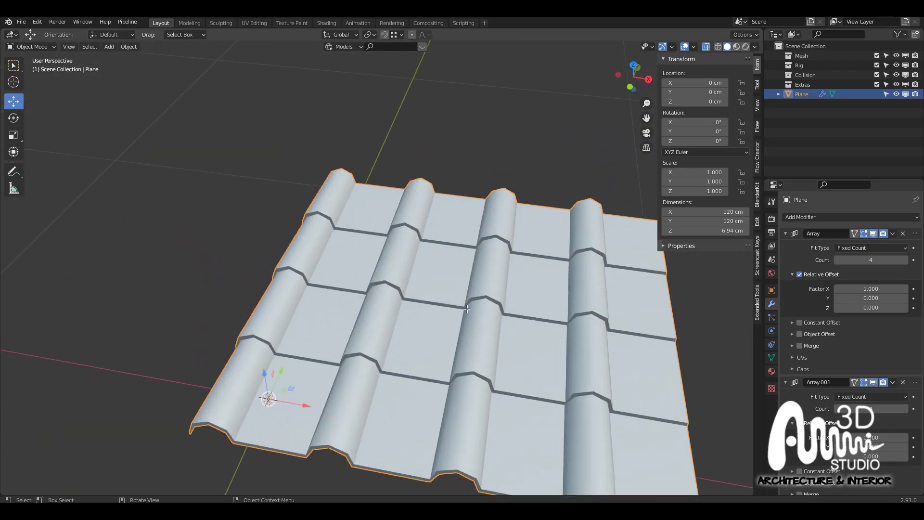
{"action": "key", "text": "Tab"}
{"action": "scroll", "coordinate": [423, 336], "scroll_direction": "down", "scroll_amount": 2}
{"action": "scroll", "coordinate": [423, 335], "scroll_direction": "up", "scroll_amount": 1}
{"action": "left_click_drag", "start_coordinate": [390, 410], "coordinate": [338, 306]}
{"action": "scroll", "coordinate": [347, 344], "scroll_direction": "up", "scroll_amount": 2}
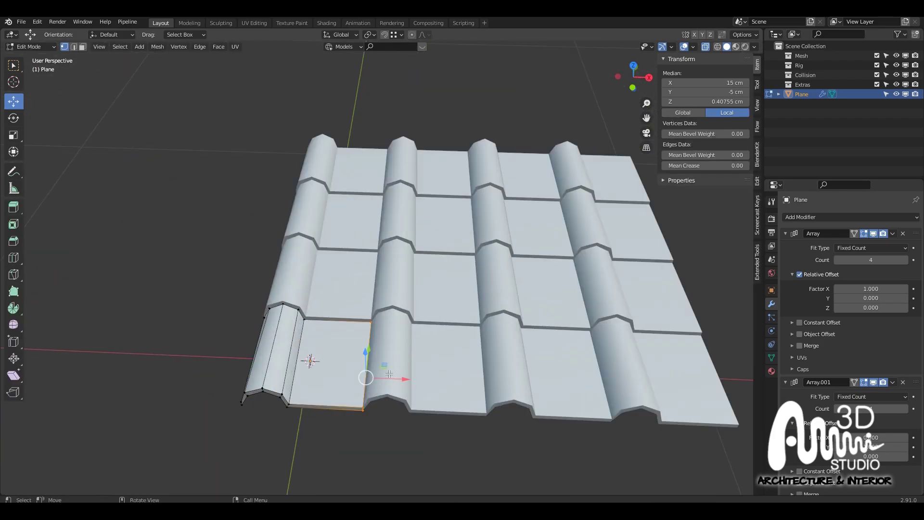
{"action": "left_click_drag", "start_coordinate": [392, 375], "coordinate": [374, 371]}
{"action": "key", "text": "Tab"}
{"action": "scroll", "coordinate": [385, 363], "scroll_direction": "down", "scroll_amount": 2}
Extrude the front edges of the base tile's rib downward to form a rounded end cap
{"action": "middle_click_drag", "start_coordinate": [392, 355], "coordinate": [314, 325]}
{"action": "scroll", "coordinate": [288, 314], "scroll_direction": "up", "scroll_amount": 4}
{"action": "scroll", "coordinate": [357, 329], "scroll_direction": "up", "scroll_amount": 3}
{"action": "middle_click_drag", "start_coordinate": [192, 323], "coordinate": [253, 316], "text": "shift"}
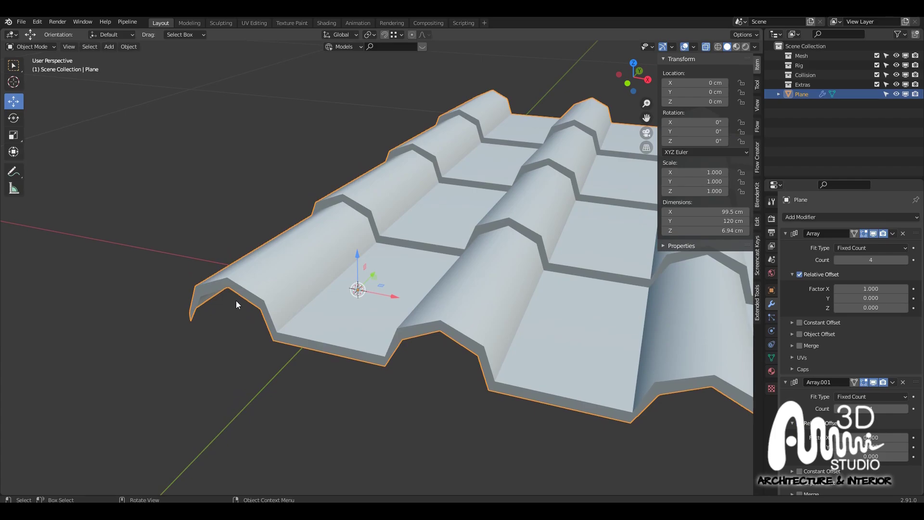
{"action": "scroll", "coordinate": [242, 293], "scroll_direction": "up", "scroll_amount": 1}
{"action": "key", "text": "Tab"}
{"action": "left_click", "coordinate": [205, 298]}
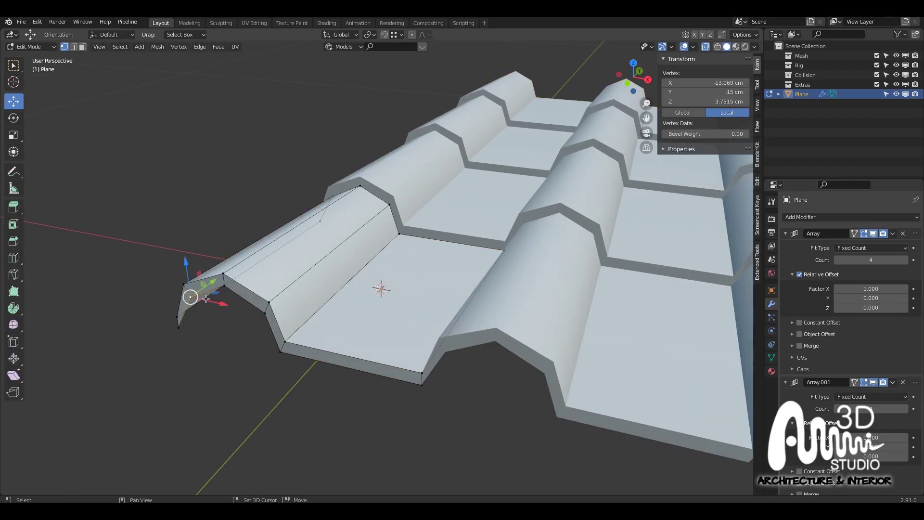
{"action": "left_click", "coordinate": [240, 284], "text": "alt"}
{"action": "left_click_drag", "start_coordinate": [225, 262], "coordinate": [235, 362]}
{"action": "left_click", "coordinate": [234, 367]}
{"action": "left_click", "coordinate": [272, 392]}
{"action": "middle_click_drag", "start_coordinate": [282, 383], "coordinate": [302, 367]}
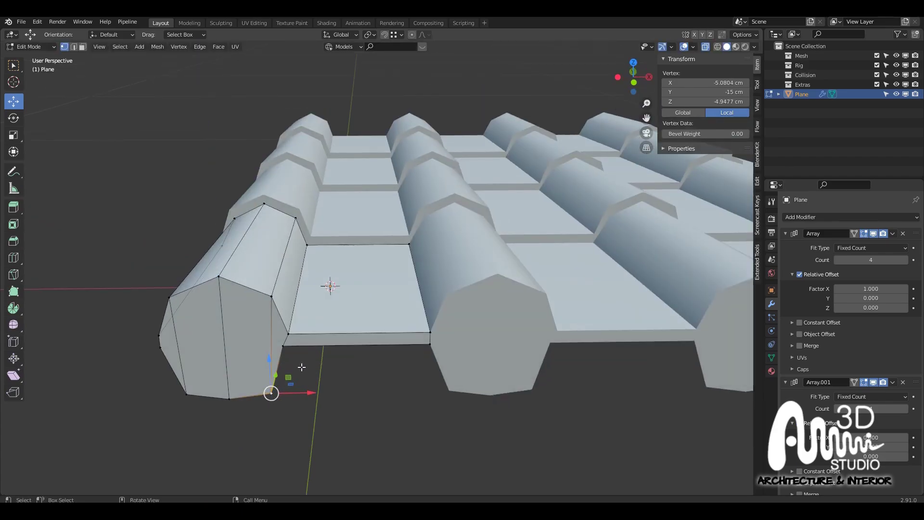
Raise the cap's lower side vertices to Z about -3.83 cm and -4.29 cm, and shift the vertex beside the flat pan outward along X
{"action": "left_click_drag", "start_coordinate": [270, 362], "coordinate": [267, 352]}
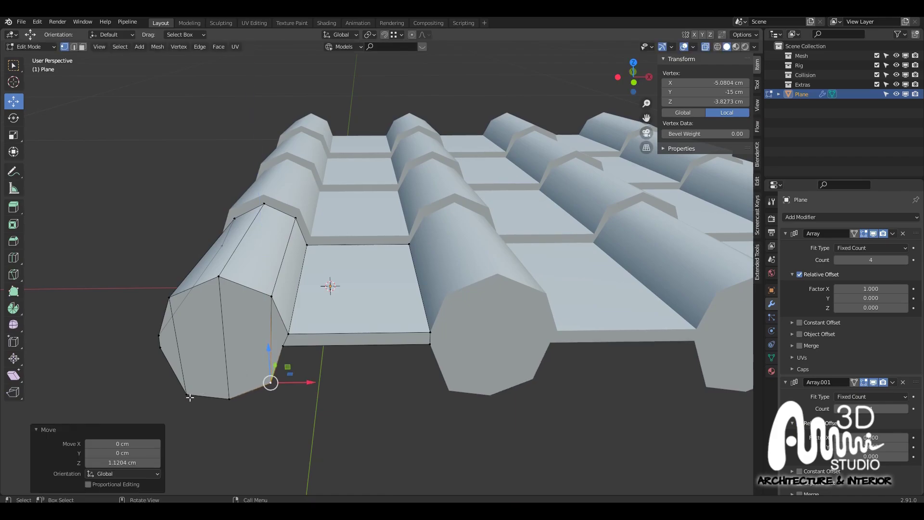
{"action": "left_click", "coordinate": [190, 397]}
{"action": "left_click_drag", "start_coordinate": [184, 369], "coordinate": [182, 361]}
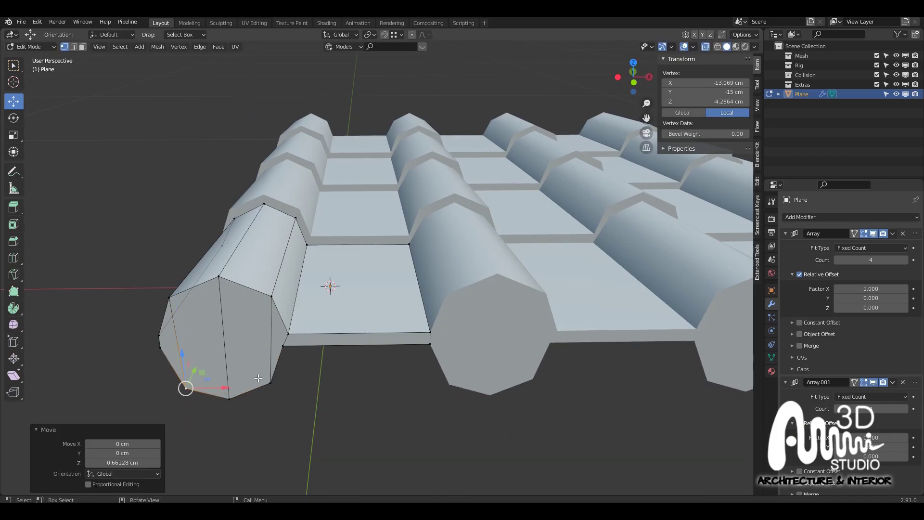
{"action": "left_click", "coordinate": [270, 382]}
{"action": "left_click", "coordinate": [283, 347]}
{"action": "scroll", "coordinate": [286, 347], "scroll_direction": "up", "scroll_amount": 1}
{"action": "left_click_drag", "start_coordinate": [302, 345], "coordinate": [310, 341]}
{"action": "middle_click_drag", "start_coordinate": [287, 340], "coordinate": [263, 344]}
{"action": "key", "text": "2"}
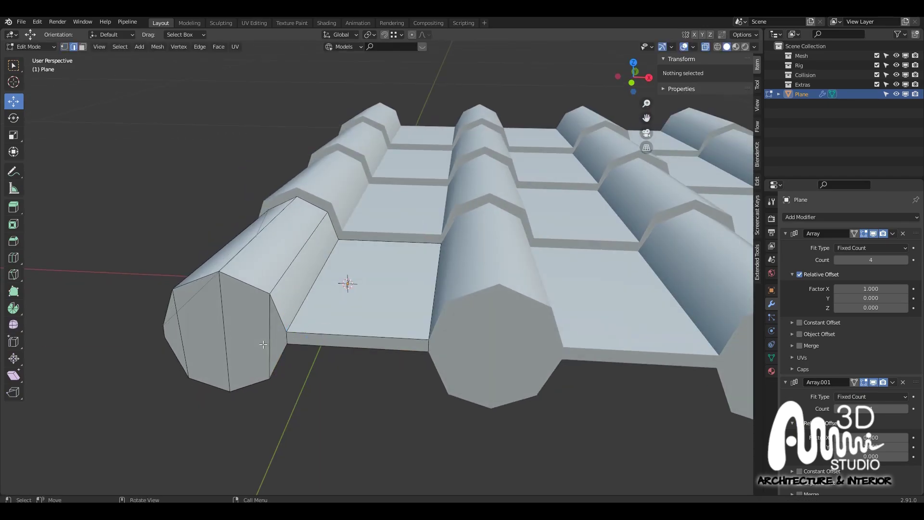
{"action": "left_click", "coordinate": [269, 335]}
{"action": "key", "text": "3"}
{"action": "left_click", "coordinate": [276, 334]}
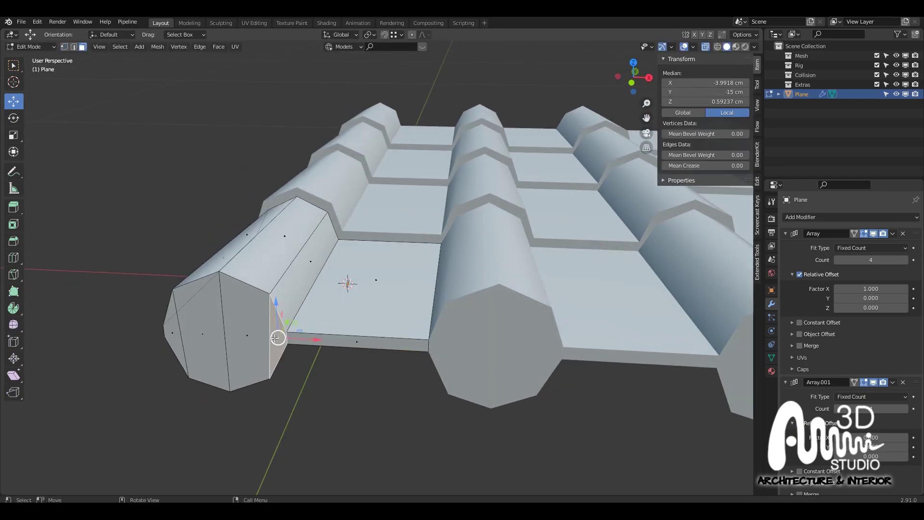
{"action": "left_click", "coordinate": [252, 337], "text": "shift"}
{"action": "left_click", "coordinate": [207, 336], "text": "shift"}
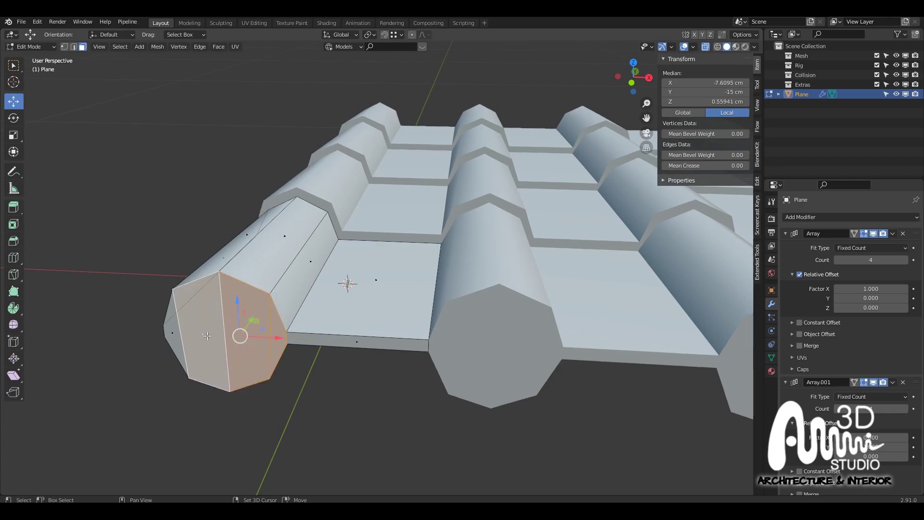
Lower the cap's outer side vertex by about 1.38 cm and vertex-slide it by a factor of about 0.142
{"action": "key", "text": "1"}
{"action": "left_click", "coordinate": [165, 331]}
{"action": "scroll", "coordinate": [164, 337], "scroll_direction": "up", "scroll_amount": 2}
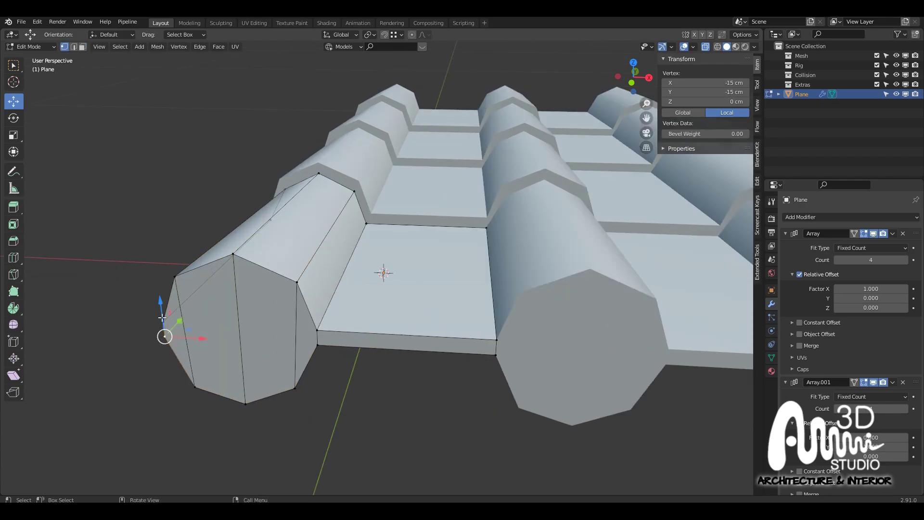
{"action": "left_click_drag", "start_coordinate": [162, 318], "coordinate": [158, 334]}
{"action": "key", "text": "g"}
{"action": "key", "text": "g"}
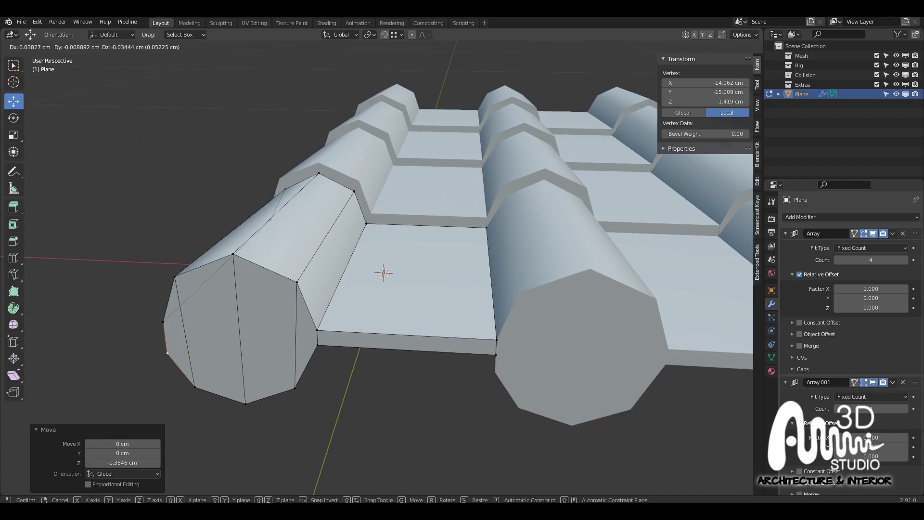
{"action": "left_click", "coordinate": [207, 352]}
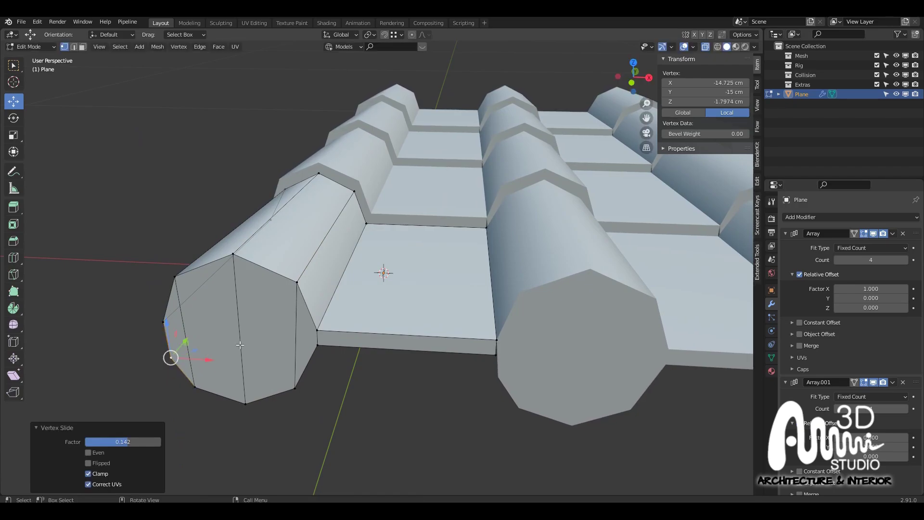
Select the front faces of the end cap and inset them together by about 1.235 cm
{"action": "key", "text": "3"}
{"action": "left_click", "coordinate": [295, 331]}
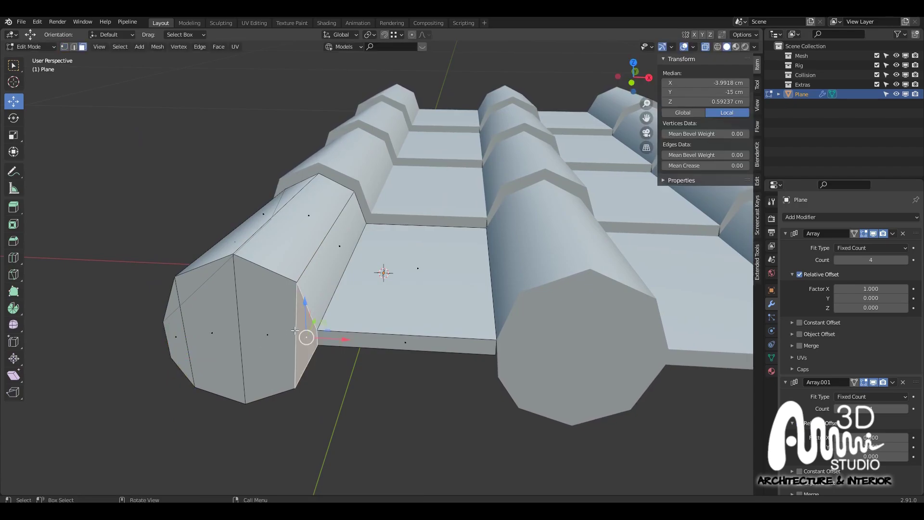
{"action": "left_click", "coordinate": [258, 334], "text": "shift"}
{"action": "left_click", "coordinate": [212, 333], "text": "shift"}
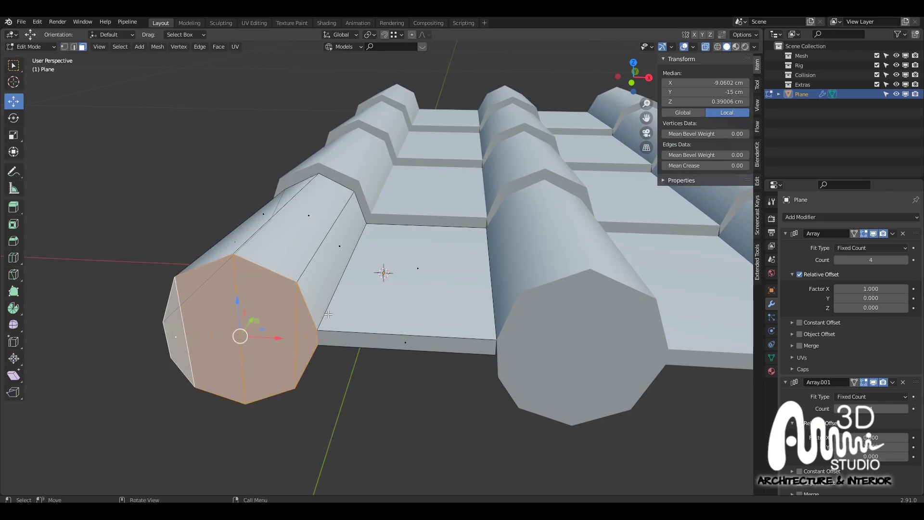
{"action": "key", "text": "i"}
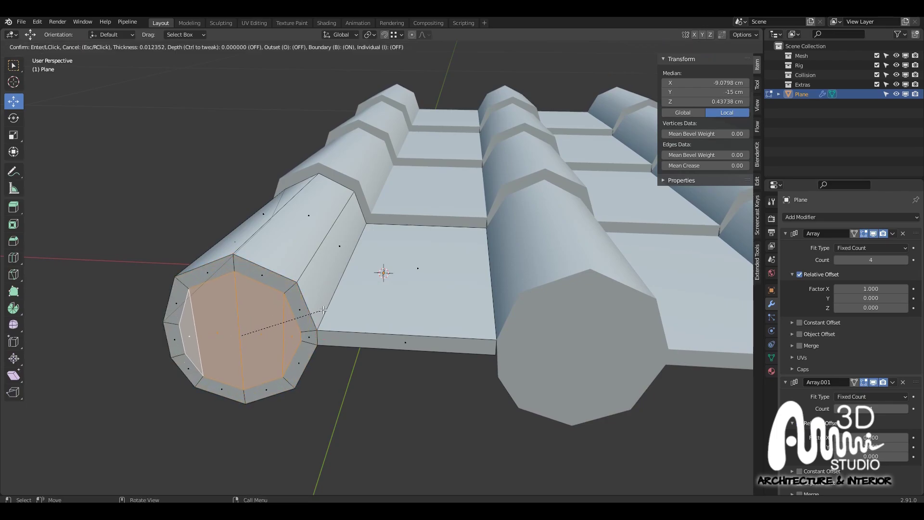
{"action": "left_click", "coordinate": [323, 310]}
{"action": "middle_click_drag", "start_coordinate": [323, 310], "coordinate": [335, 308]}
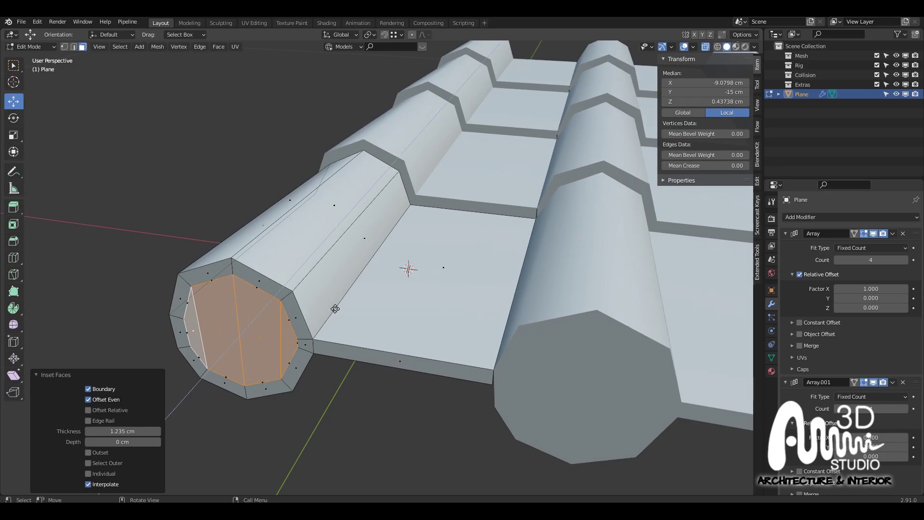
Extrude the inset cap faces about 1.295 cm into the rib and scale them to about 0.871
{"action": "key", "text": "e"}
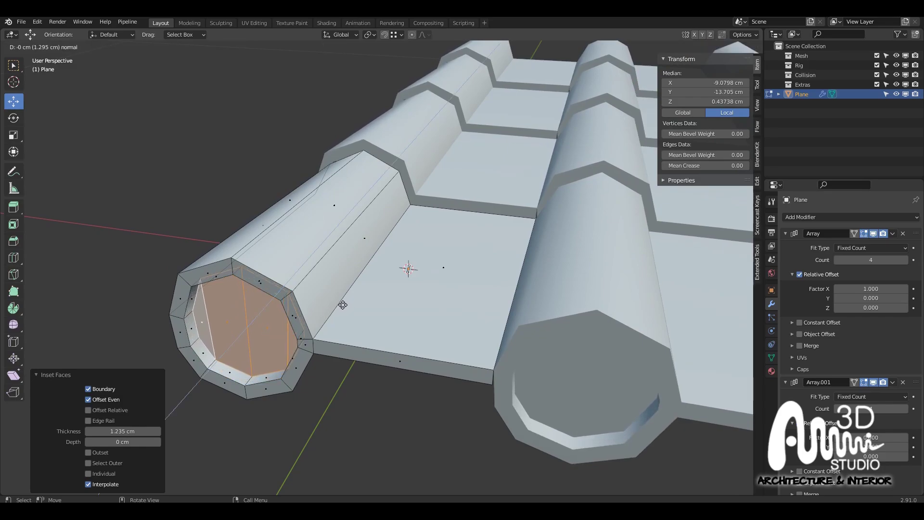
{"action": "left_click", "coordinate": [343, 305]}
{"action": "middle_click_drag", "start_coordinate": [308, 324], "coordinate": [364, 335]}
{"action": "key", "text": "s"}
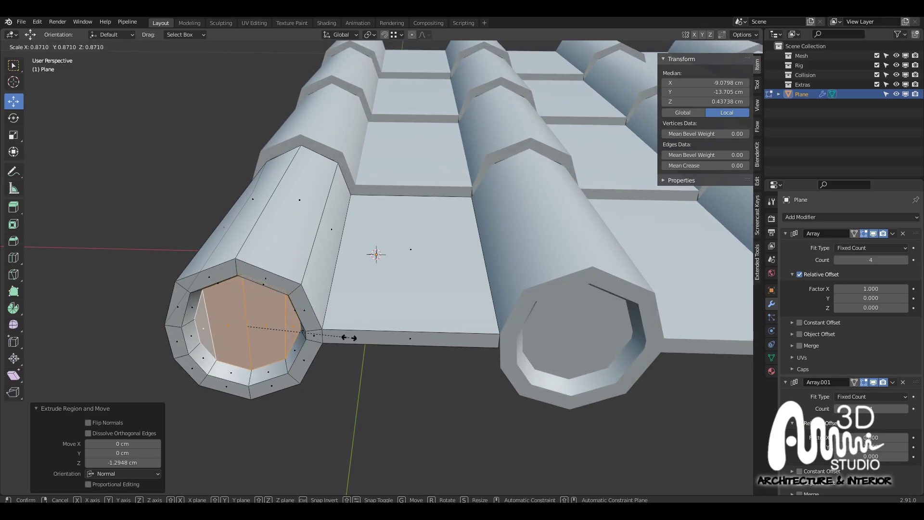
{"action": "left_click", "coordinate": [348, 337]}
{"action": "key", "text": "Tab"}
Examine the arrayed tiles and their recessed round end caps from several angles
{"action": "scroll", "coordinate": [367, 353], "scroll_direction": "down", "scroll_amount": 4}
{"action": "mouse_move", "coordinate": [368, 353]}
{"action": "middle_mouse_down"}
{"action": "mouse_move", "coordinate": [316, 346]}
{"action": "mouse_move", "coordinate": [374, 323]}
{"action": "mouse_move", "coordinate": [339, 344]}
{"action": "mouse_move", "coordinate": [363, 343]}
{"action": "mouse_move", "coordinate": [362, 336]}
{"action": "mouse_move", "coordinate": [316, 340]}
{"action": "mouse_move", "coordinate": [372, 344]}
{"action": "mouse_move", "coordinate": [424, 333]}
{"action": "mouse_move", "coordinate": [363, 365]}
{"action": "mouse_move", "coordinate": [386, 342]}
{"action": "mouse_move", "coordinate": [366, 364]}
{"action": "middle_mouse_up"}
{"action": "scroll", "coordinate": [315, 346], "scroll_direction": "down", "scroll_amount": 2}
{"action": "scroll", "coordinate": [353, 344], "scroll_direction": "up", "scroll_amount": 2}
{"action": "scroll", "coordinate": [317, 339], "scroll_direction": "down", "scroll_amount": 4}
{"action": "scroll", "coordinate": [425, 332], "scroll_direction": "up", "scroll_amount": 2}
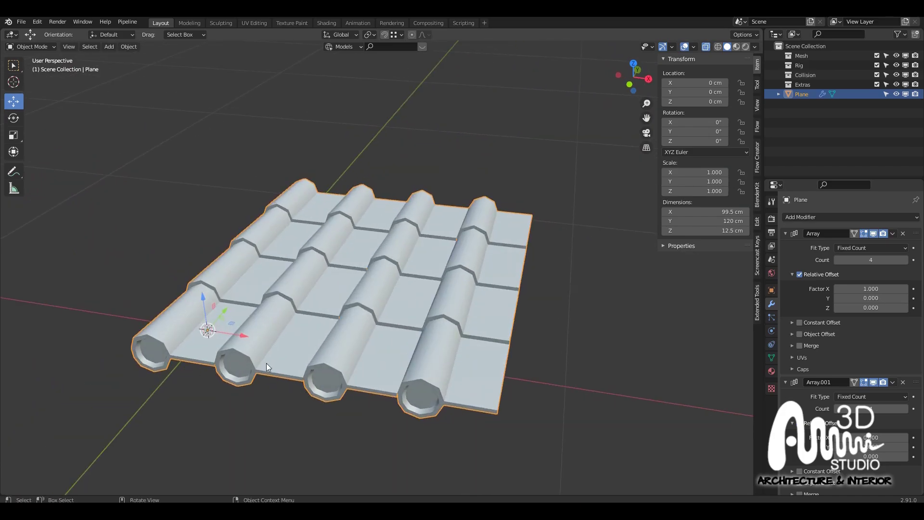
{"action": "middle_click_drag", "start_coordinate": [267, 363], "coordinate": [263, 359]}
{"action": "middle_click_drag", "start_coordinate": [334, 344], "coordinate": [446, 345]}
{"action": "scroll", "coordinate": [400, 342], "scroll_direction": "down", "scroll_amount": 3}
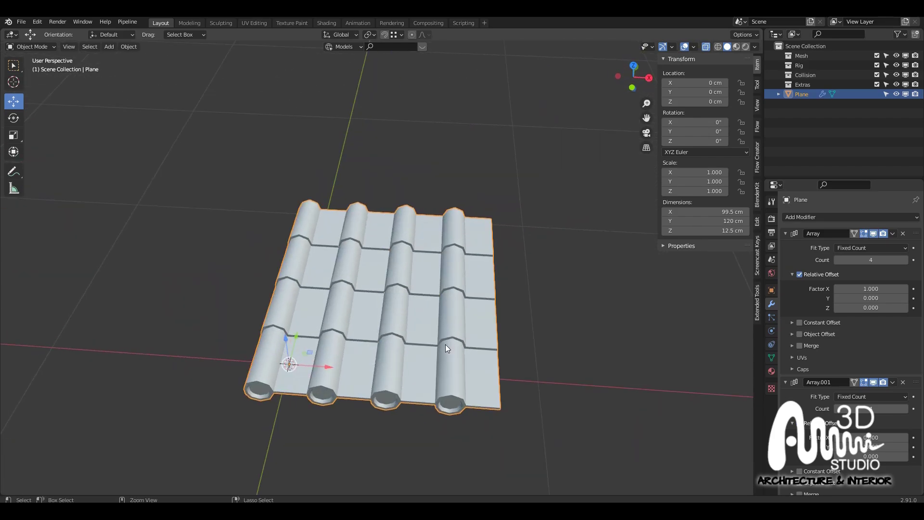
Save the project as "tile roof.blend" in the tutorial modeling roof oriental folder
{"action": "key", "text": "ctrl+s"}
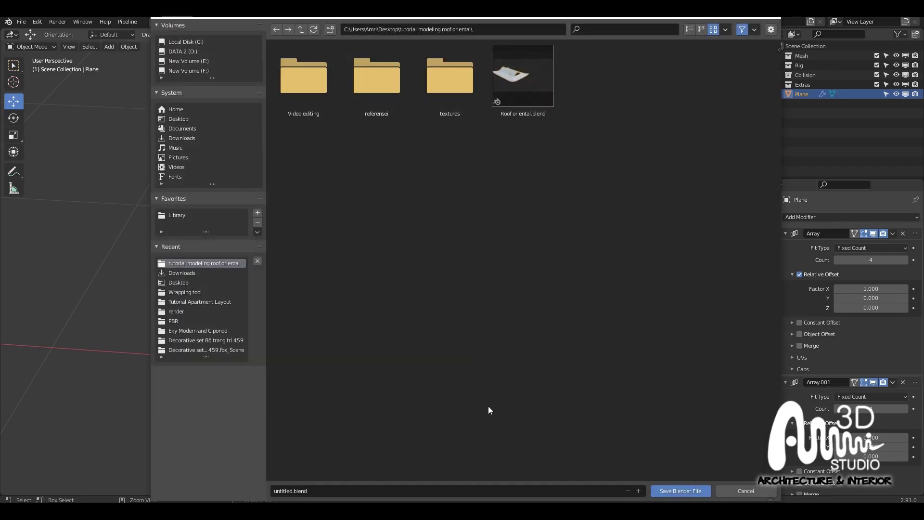
{"action": "left_click", "coordinate": [325, 490]}
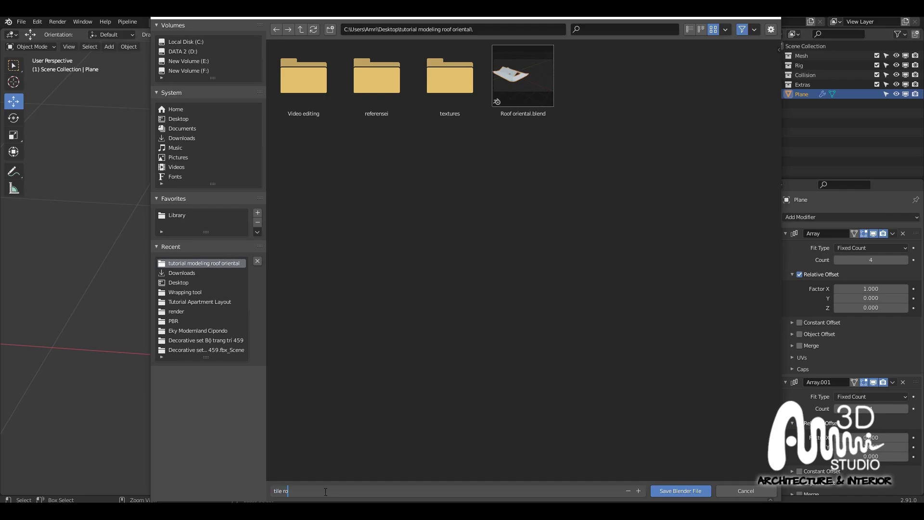
{"action": "key", "text": "Return"}
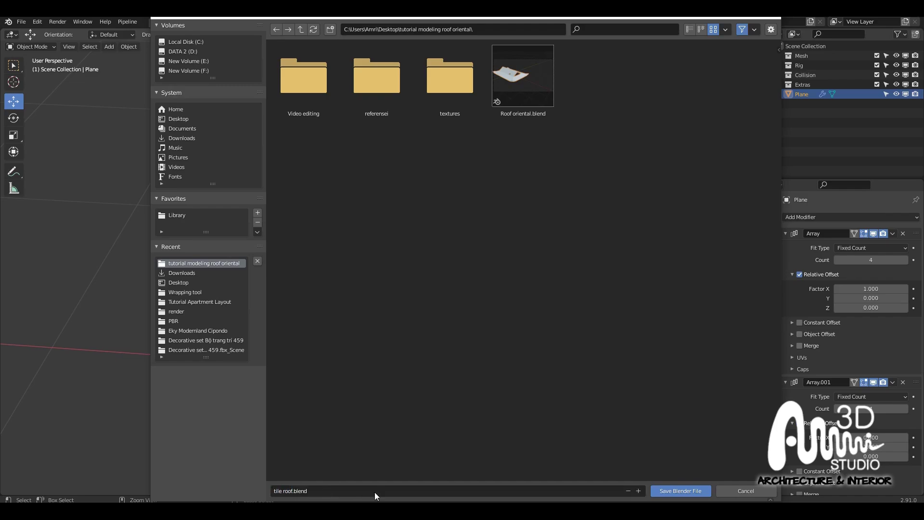
{"action": "left_click", "coordinate": [662, 491]}
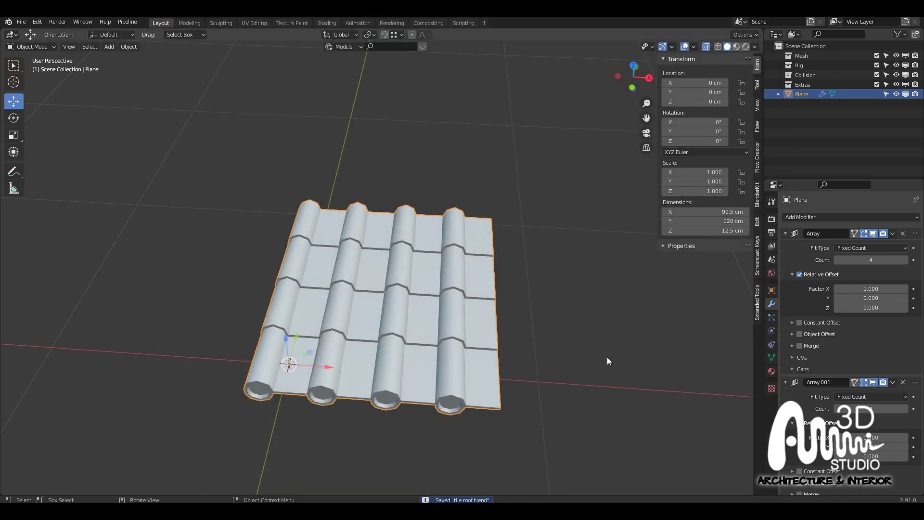
Look over the RoofingTiles007_1K-JPG texture files in File Explorer, then return to the tile model in Blender
{"action": "middle_click_drag", "start_coordinate": [608, 356], "coordinate": [551, 366]}
{"action": "left_click", "coordinate": [327, 509]}
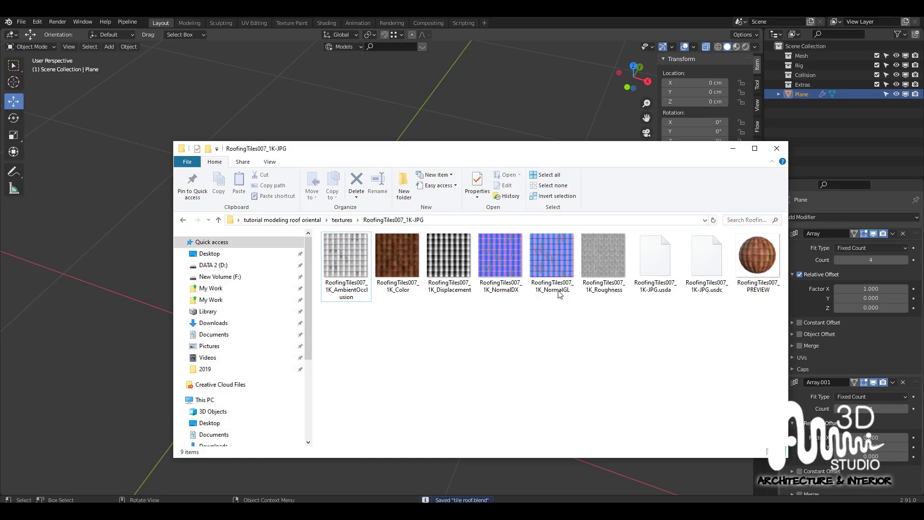
{"action": "left_click", "coordinate": [733, 148]}
{"action": "middle_click_drag", "start_coordinate": [432, 358], "coordinate": [500, 354]}
{"action": "scroll", "coordinate": [442, 364], "scroll_direction": "up", "scroll_amount": 1}
{"action": "key", "text": "alt+a"}
{"action": "left_click", "coordinate": [458, 354]}
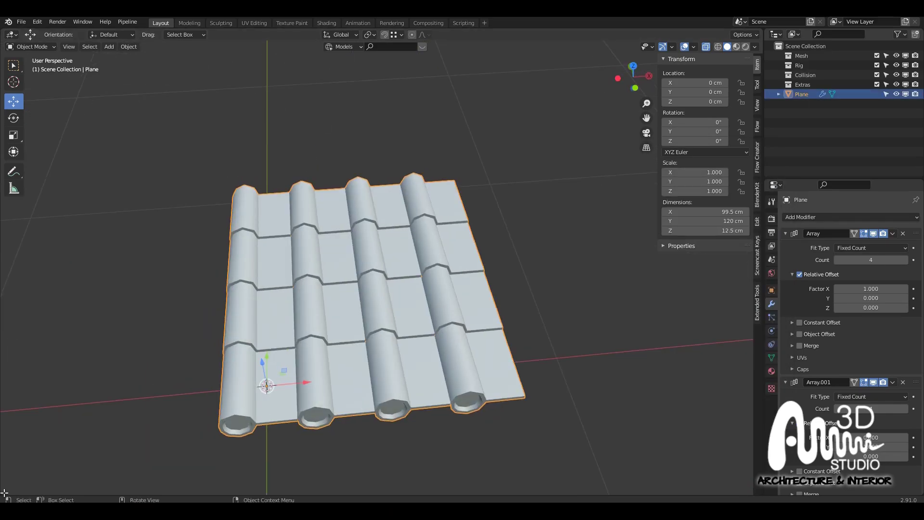
Split the 3D viewport into two side-by-side areas and turn the new one into a Shader Editor
{"action": "left_click_drag", "start_coordinate": [3, 492], "coordinate": [302, 216]}
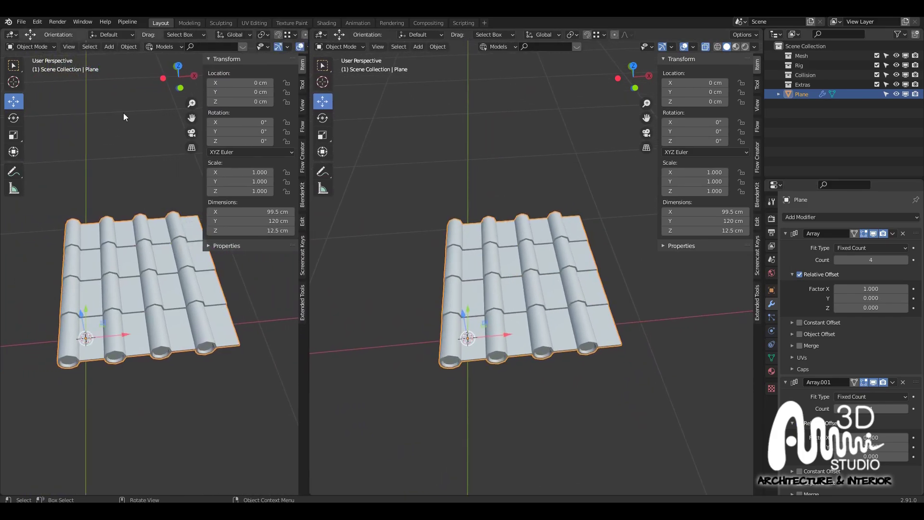
{"action": "left_click", "coordinate": [13, 35]}
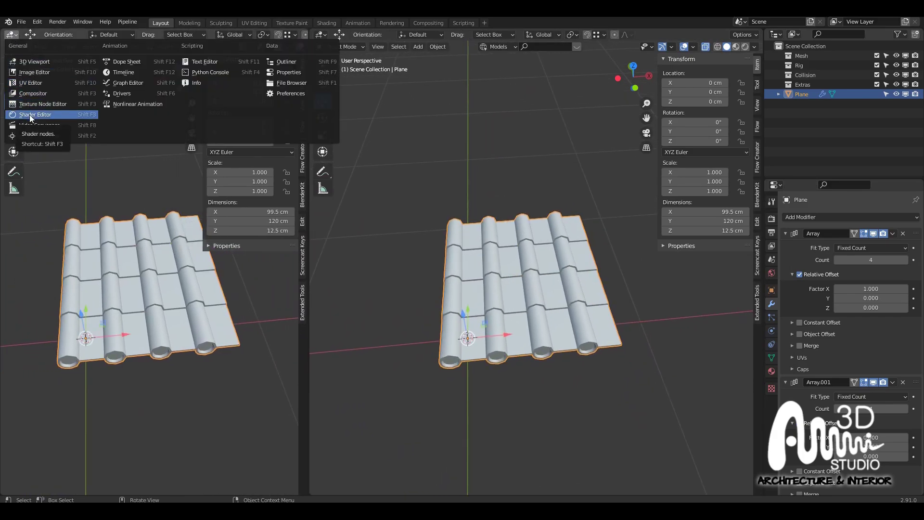
{"action": "left_click", "coordinate": [30, 115]}
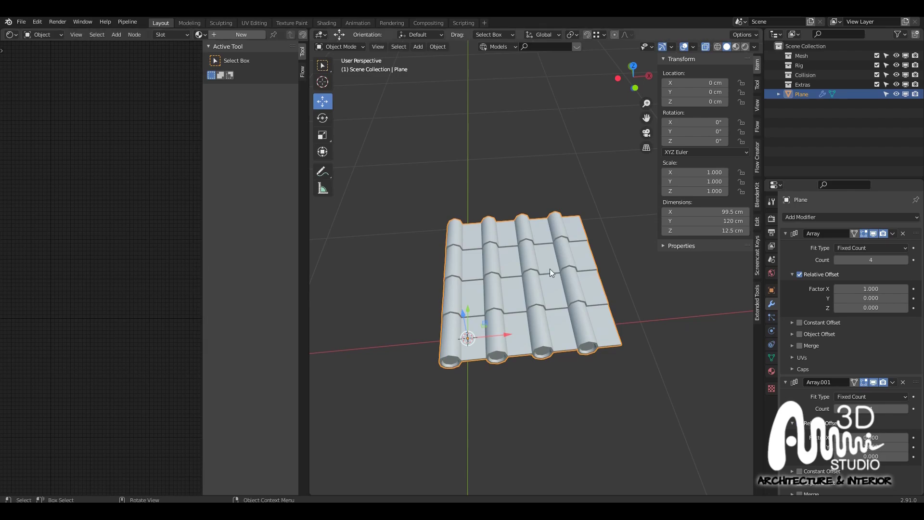
Add a new material named "tile roof" to the tiles and display the viewport in Material Preview shading
{"action": "middle_click_drag", "start_coordinate": [743, 317], "coordinate": [712, 343]}
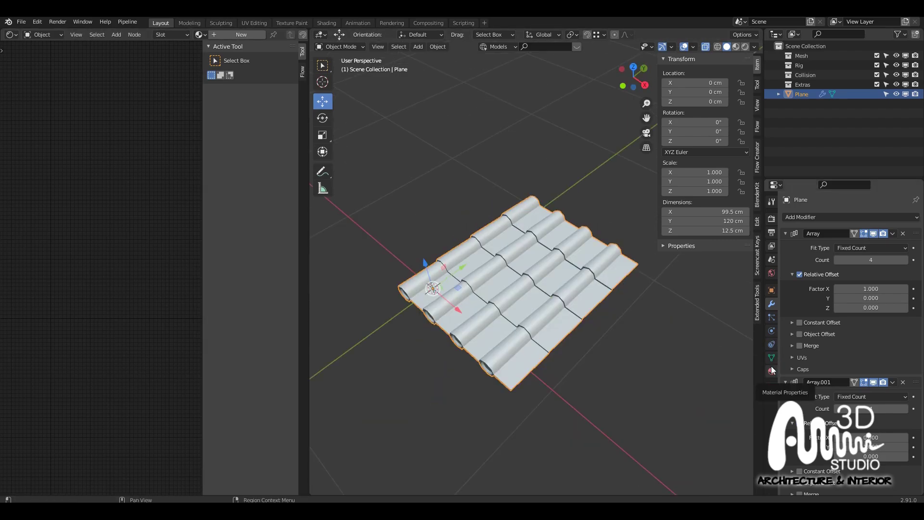
{"action": "left_click", "coordinate": [771, 370]}
{"action": "left_click", "coordinate": [830, 248]}
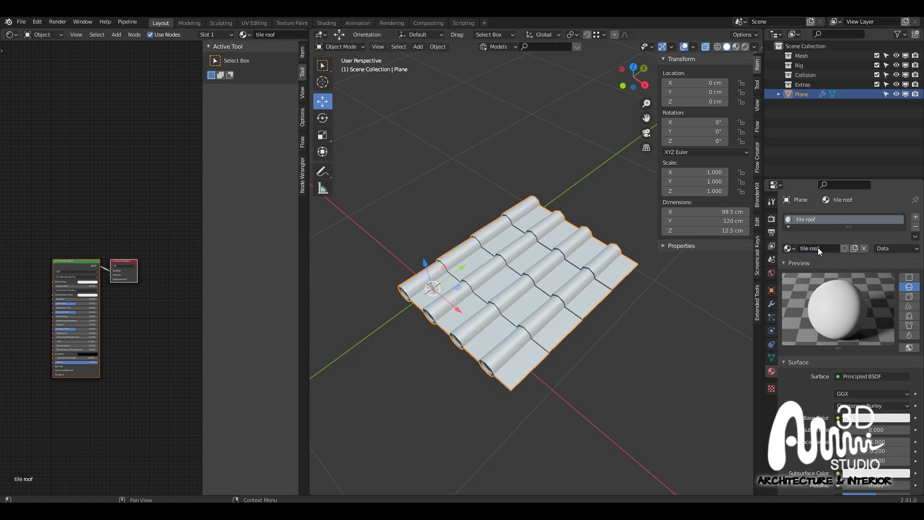
{"action": "left_click", "coordinate": [736, 46]}
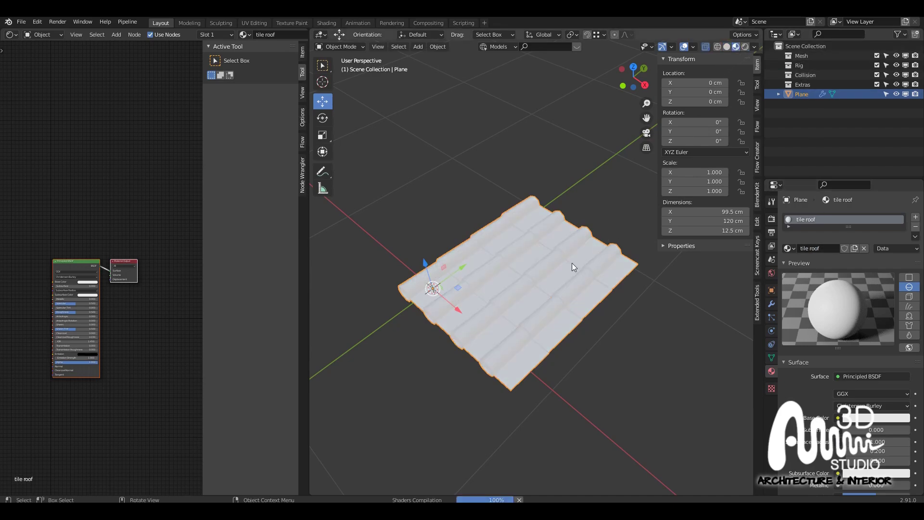
Bring the RoofingTiles007_1K_Color image from File Explorer into the node tree and connect its Color output to the Principled BSDF's Base Color
{"action": "middle_click_drag", "start_coordinate": [469, 319], "coordinate": [490, 310]}
{"action": "scroll", "coordinate": [470, 314], "scroll_direction": "up", "scroll_amount": 1}
{"action": "middle_click_drag", "start_coordinate": [121, 356], "coordinate": [144, 334]}
{"action": "key", "text": "n"}
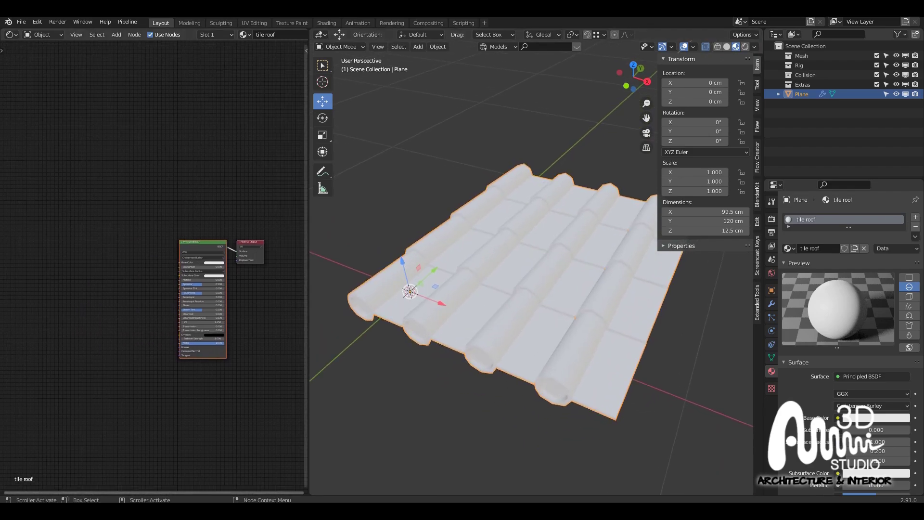
{"action": "key", "text": "alt+Tab"}
{"action": "left_click_drag", "start_coordinate": [398, 263], "coordinate": [204, 252]}
{"action": "left_click", "coordinate": [67, 275]}
{"action": "scroll", "coordinate": [61, 336], "scroll_direction": "up", "scroll_amount": 2}
{"action": "scroll", "coordinate": [135, 245], "scroll_direction": "up", "scroll_amount": 1}
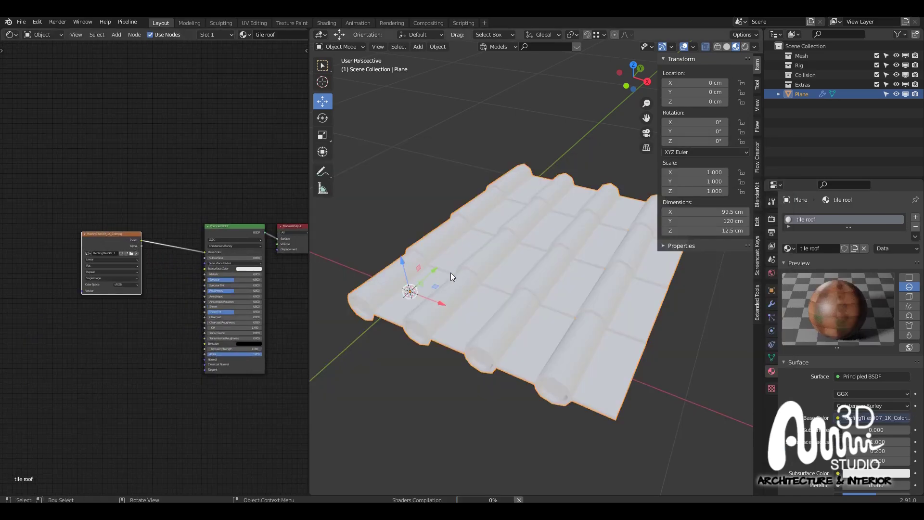
{"action": "middle_click_drag", "start_coordinate": [450, 272], "coordinate": [527, 348]}
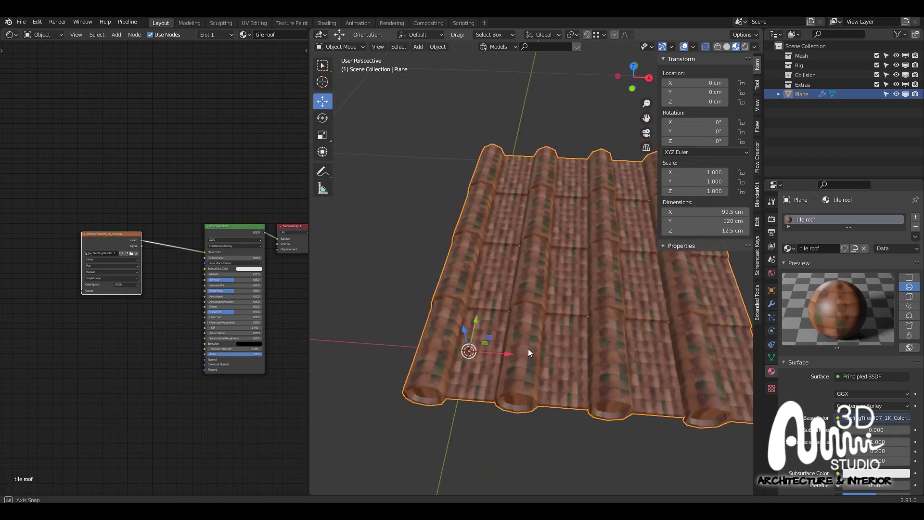
Split the Shader Editor into two stacked areas and turn the lower one into a UV Editor
{"action": "scroll", "coordinate": [165, 310], "scroll_direction": "down", "scroll_amount": 3}
{"action": "middle_click_drag", "start_coordinate": [190, 305], "coordinate": [124, 237]}
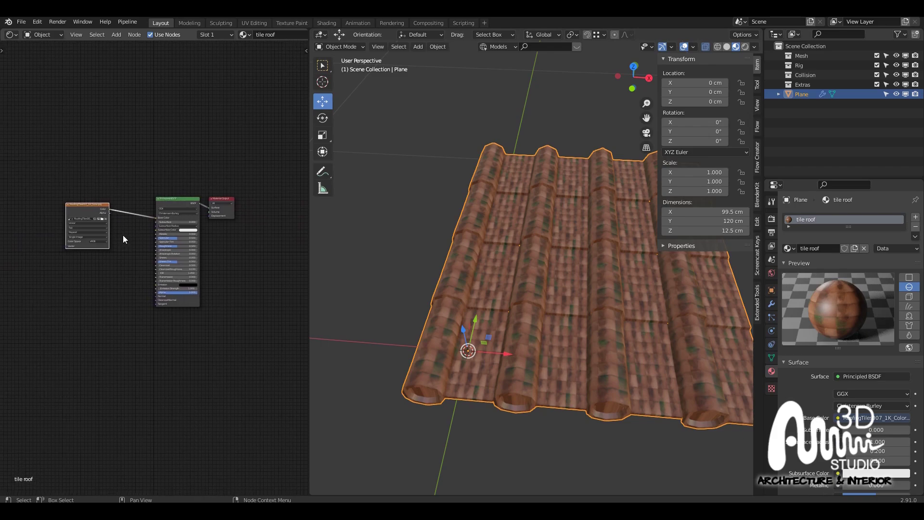
{"action": "left_click_drag", "start_coordinate": [307, 490], "coordinate": [272, 263]}
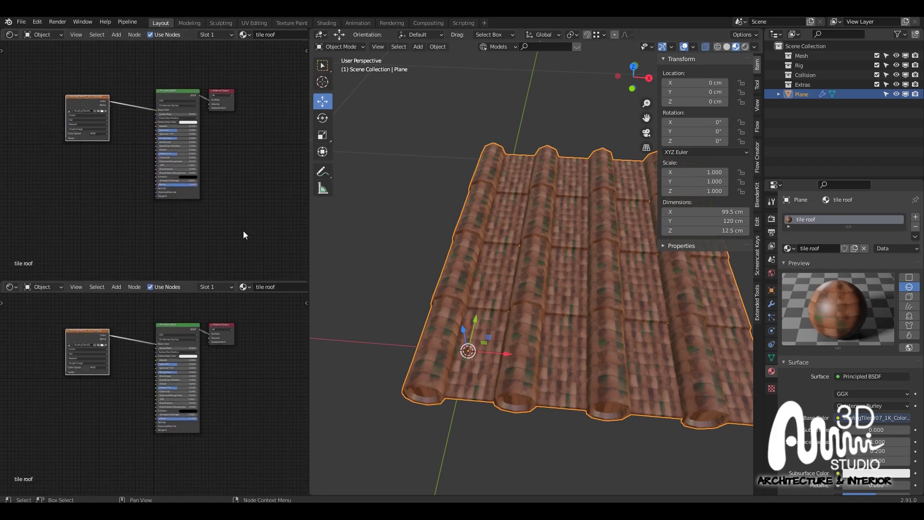
{"action": "scroll", "coordinate": [170, 154], "scroll_direction": "up", "scroll_amount": 5}
{"action": "middle_click_drag", "start_coordinate": [183, 183], "coordinate": [186, 219]}
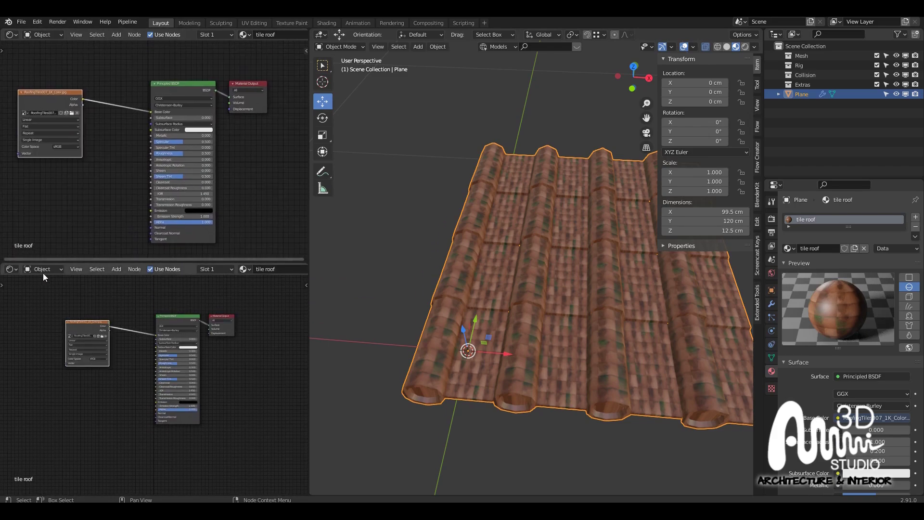
{"action": "left_click", "coordinate": [11, 269]}
{"action": "left_click", "coordinate": [30, 317]}
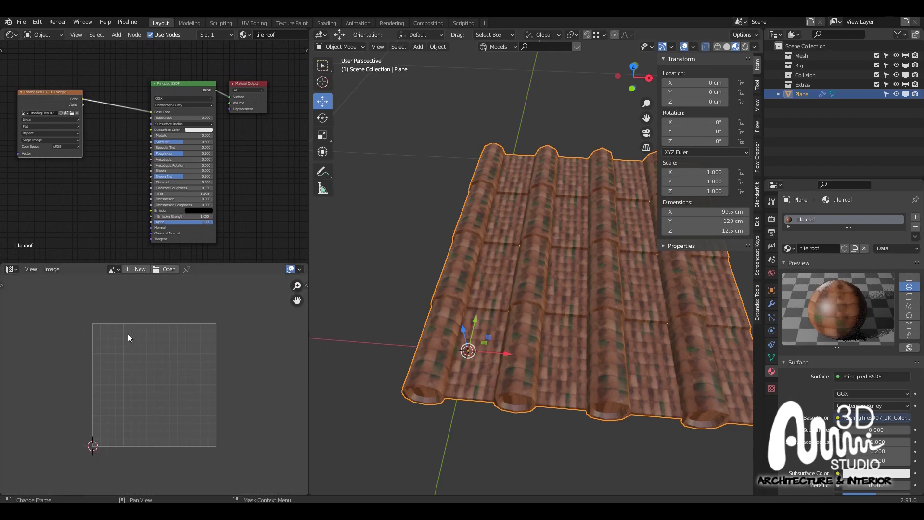
Select all faces of the tile in Edit Mode and unwrap them with Project from View from the top orthographic view
{"action": "middle_click_drag", "start_coordinate": [515, 347], "coordinate": [526, 316]}
{"action": "key", "text": "Tab"}
{"action": "key", "text": "KP_7"}
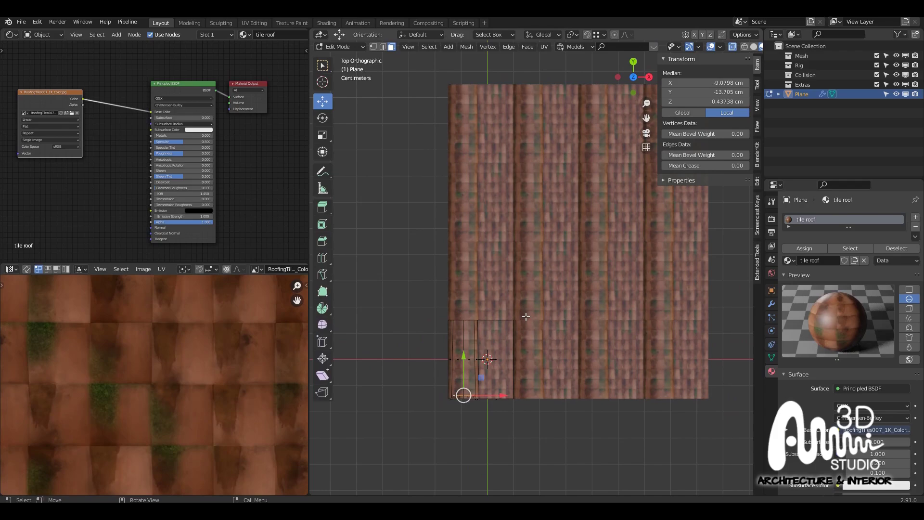
{"action": "key", "text": "a"}
{"action": "key", "text": "a"}
{"action": "scroll", "coordinate": [502, 332], "scroll_direction": "up", "scroll_amount": 1}
{"action": "key", "text": "u"}
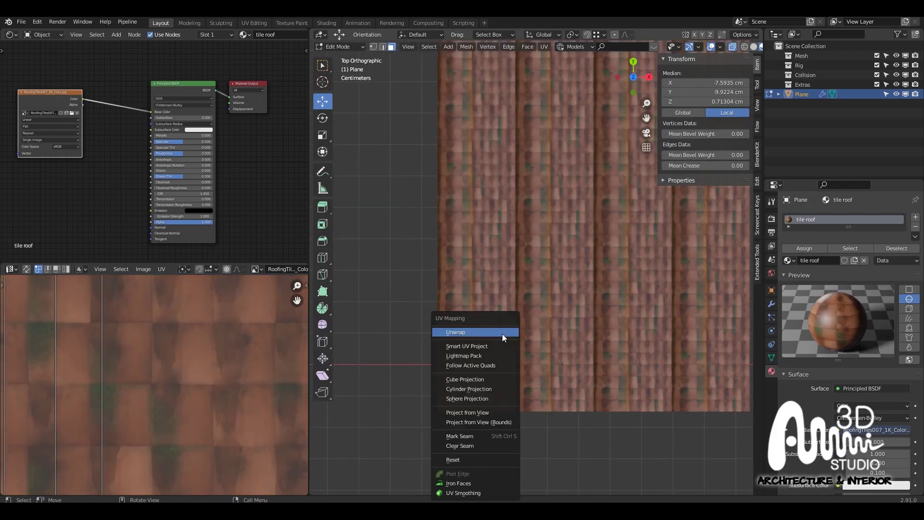
{"action": "left_click", "coordinate": [487, 412]}
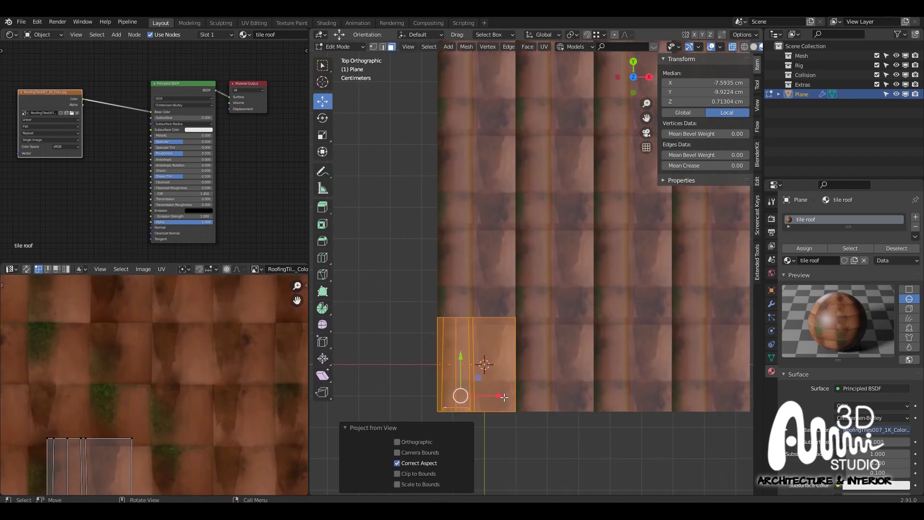
Select the tile's whole UV layout and move it up and to the right over the roofing texture
{"action": "scroll", "coordinate": [166, 367], "scroll_direction": "down", "scroll_amount": 3}
{"action": "scroll", "coordinate": [182, 381], "scroll_direction": "up", "scroll_amount": 3}
{"action": "key", "text": "a"}
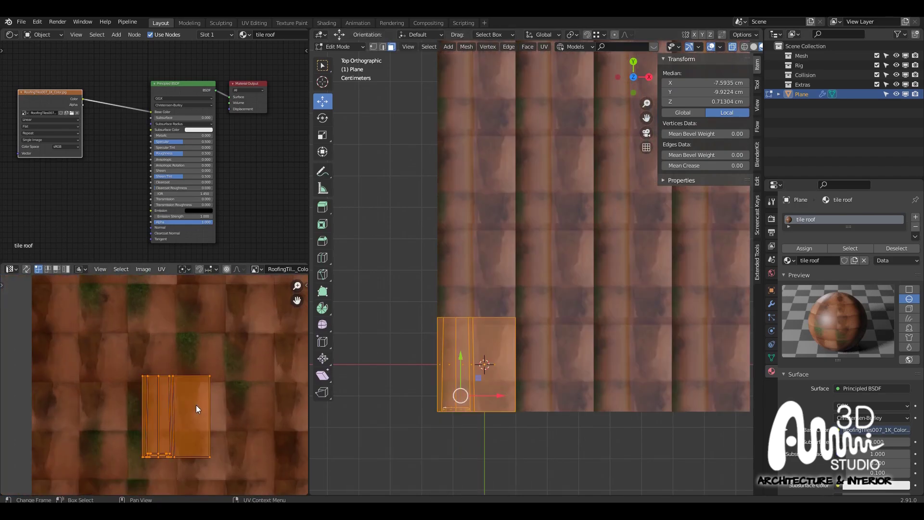
{"action": "key", "text": "a"}
{"action": "key", "text": "a"}
{"action": "key", "text": "g"}
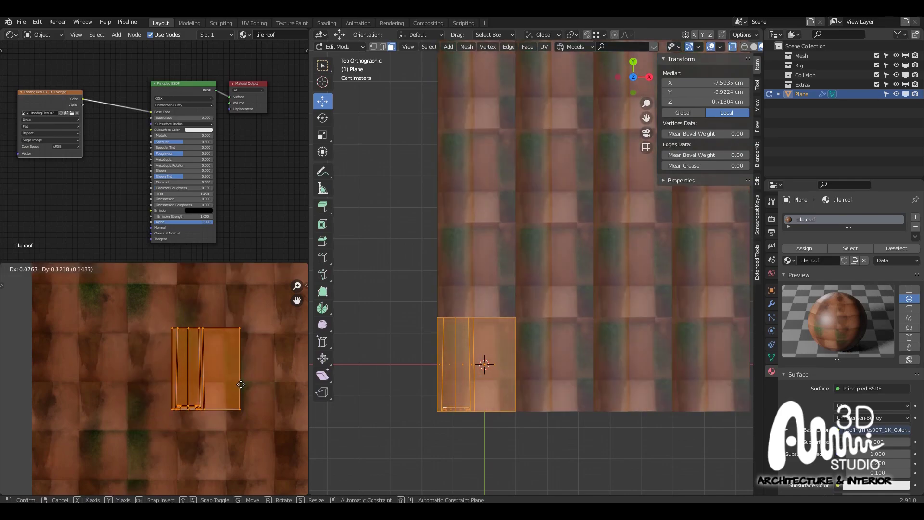
{"action": "left_click", "coordinate": [237, 407]}
Scale the UV layout down to fit a single tile of the texture and move it onto the tile up and to the left
{"action": "scroll", "coordinate": [246, 422], "scroll_direction": "up", "scroll_amount": 1}
{"action": "key", "text": "s"}
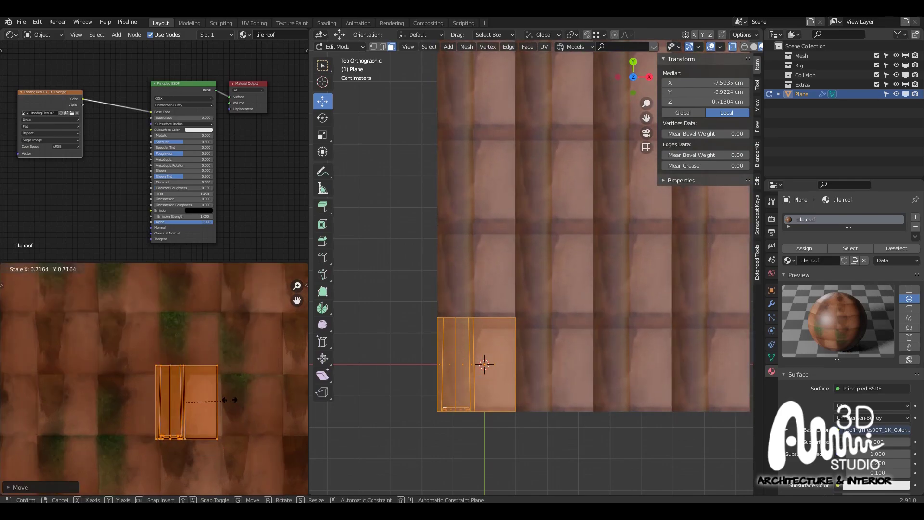
{"action": "left_click", "coordinate": [219, 395]}
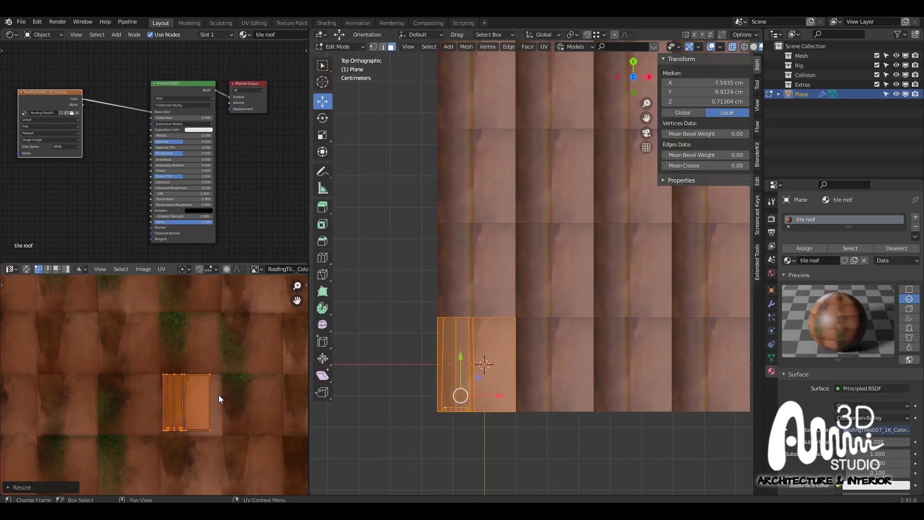
{"action": "key", "text": "g"}
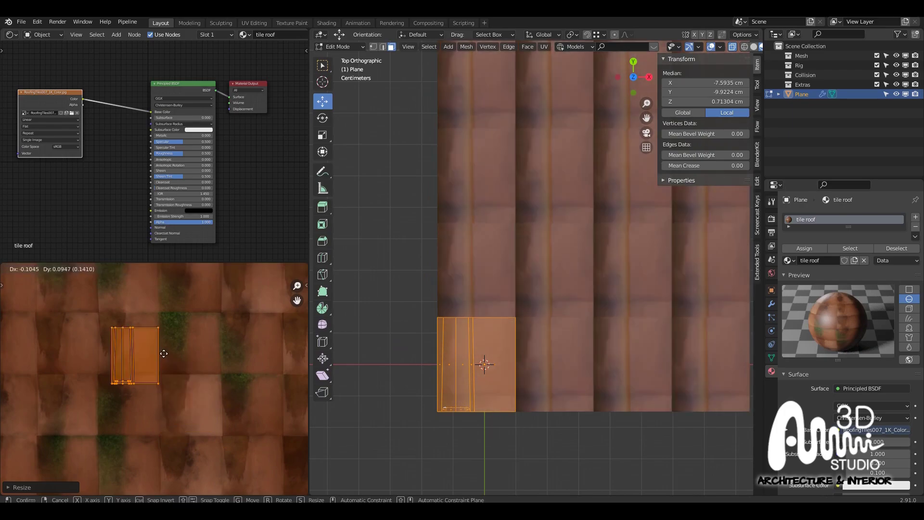
{"action": "left_click", "coordinate": [159, 359]}
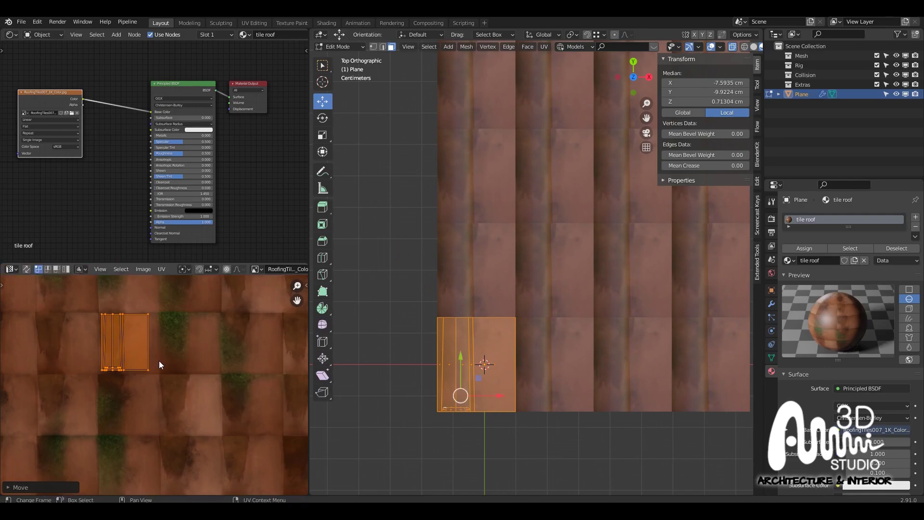
Stretch the UV layout's right edge outward by about 0.017 along X to fill the texture tile's width
{"action": "left_click", "coordinate": [146, 301]}
{"action": "scroll", "coordinate": [145, 319], "scroll_direction": "up", "scroll_amount": 2}
{"action": "scroll", "coordinate": [147, 319], "scroll_direction": "up", "scroll_amount": 1}
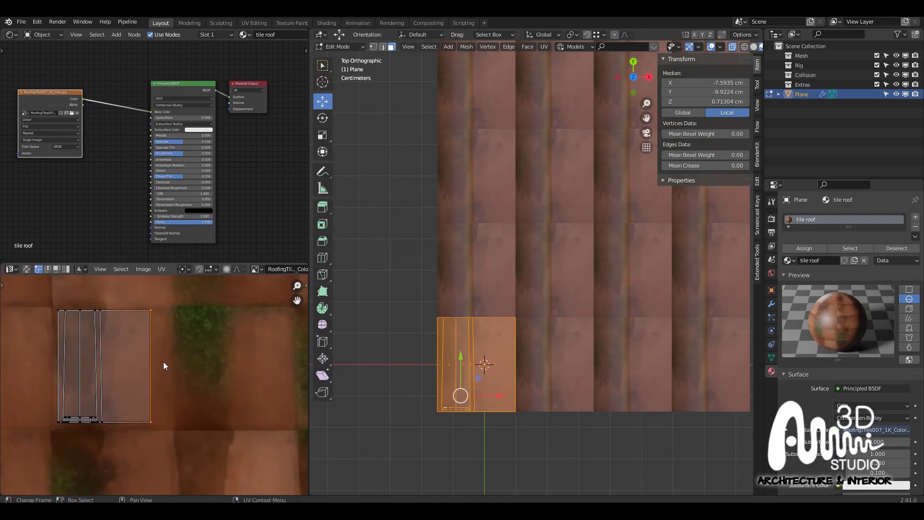
{"action": "key", "text": "g"}
{"action": "key", "text": "x"}
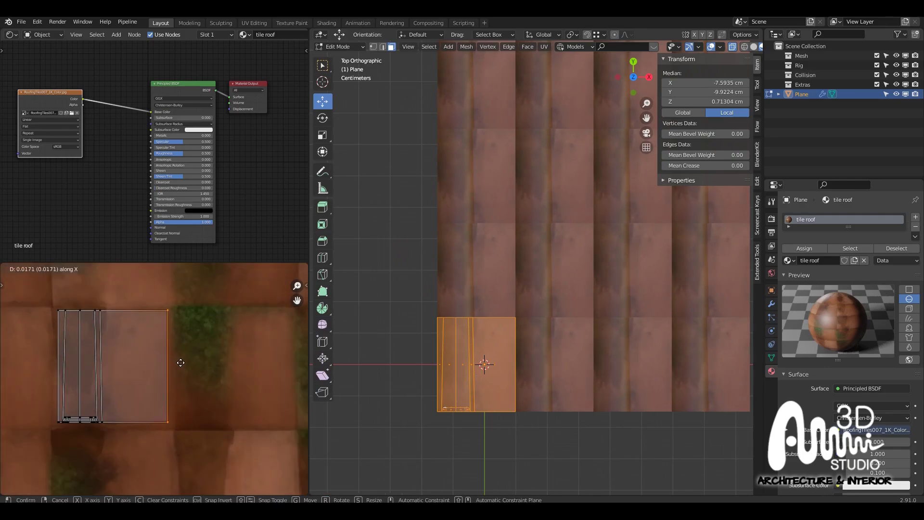
{"action": "left_click", "coordinate": [180, 367]}
{"action": "key", "text": "Tab"}
{"action": "key", "text": "Tab"}
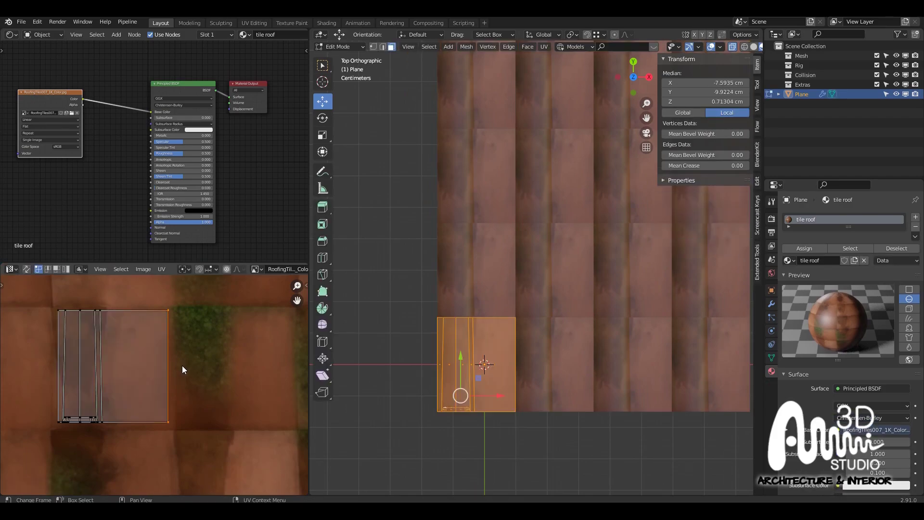
Select the whole UV layout and move it about 0.242 to the left onto the texture's leftmost tile
{"action": "scroll", "coordinate": [182, 366], "scroll_direction": "down", "scroll_amount": 4}
{"action": "scroll", "coordinate": [146, 371], "scroll_direction": "down", "scroll_amount": 2}
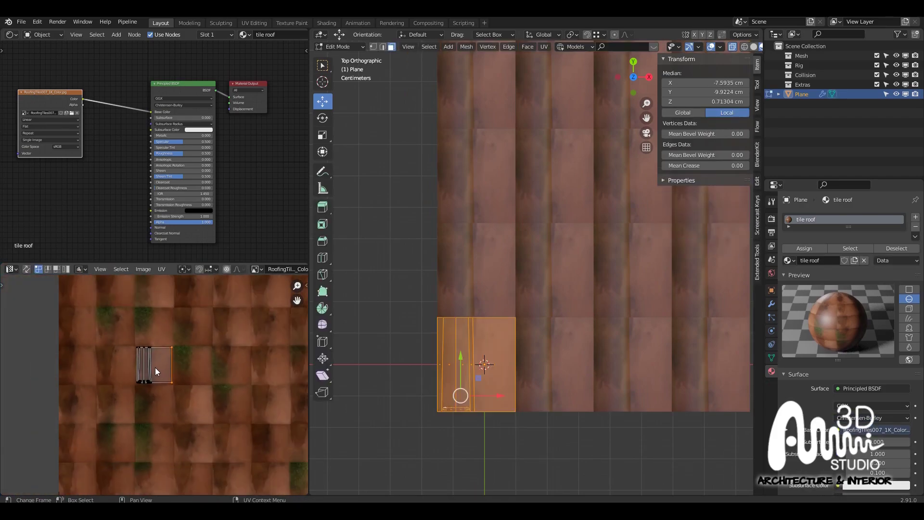
{"action": "scroll", "coordinate": [160, 375], "scroll_direction": "up", "scroll_amount": 1}
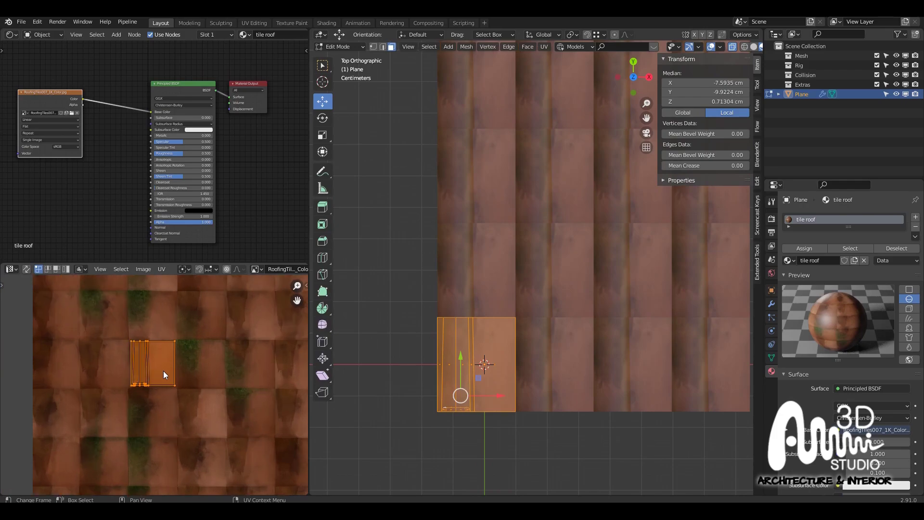
{"action": "key", "text": "g"}
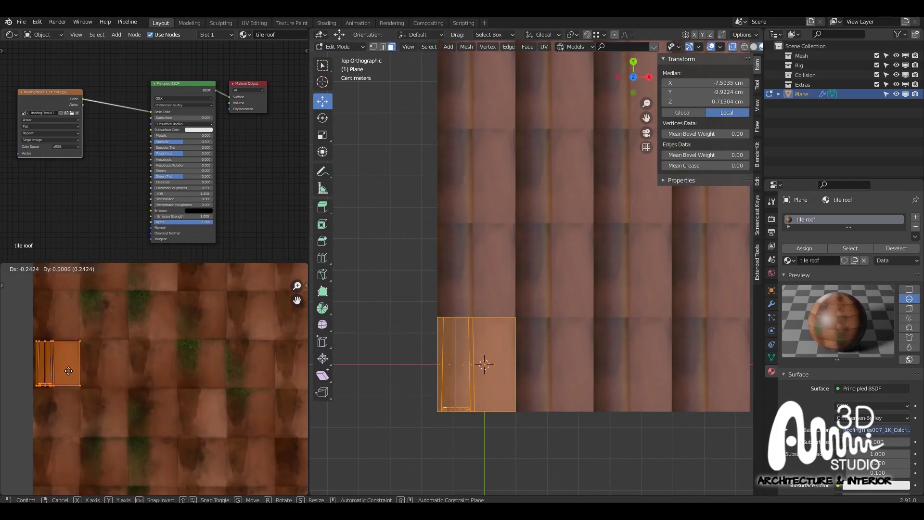
{"action": "left_click", "coordinate": [68, 370]}
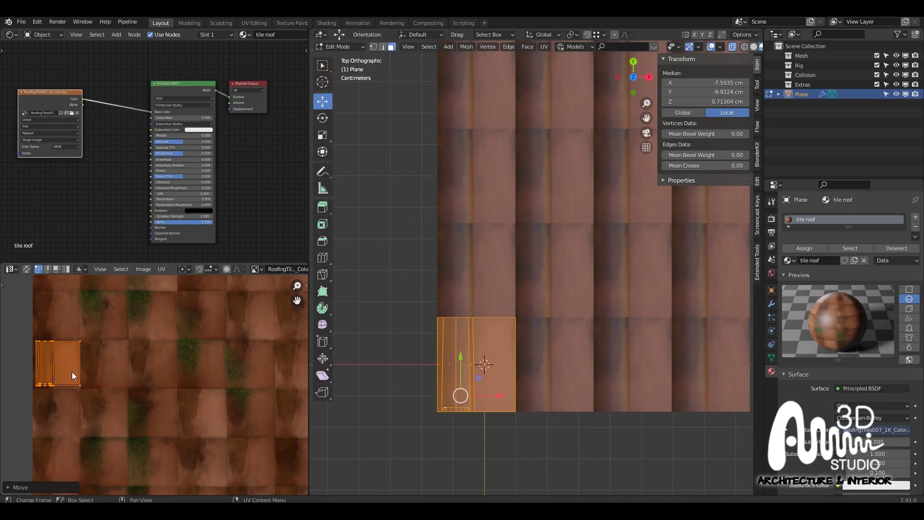
Examine the texture on the arrayed tiles and their open front ends from several angles
{"action": "key", "text": "Tab"}
{"action": "middle_click_drag", "start_coordinate": [628, 376], "coordinate": [557, 293]}
{"action": "scroll", "coordinate": [557, 294], "scroll_direction": "up", "scroll_amount": 4}
{"action": "key", "text": "Tab"}
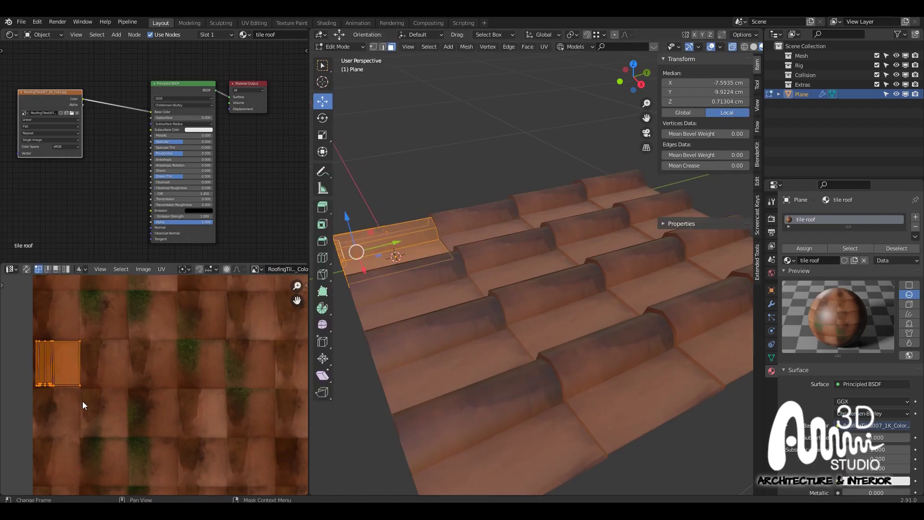
{"action": "scroll", "coordinate": [42, 342], "scroll_direction": "up", "scroll_amount": 3}
{"action": "scroll", "coordinate": [50, 353], "scroll_direction": "down", "scroll_amount": 3}
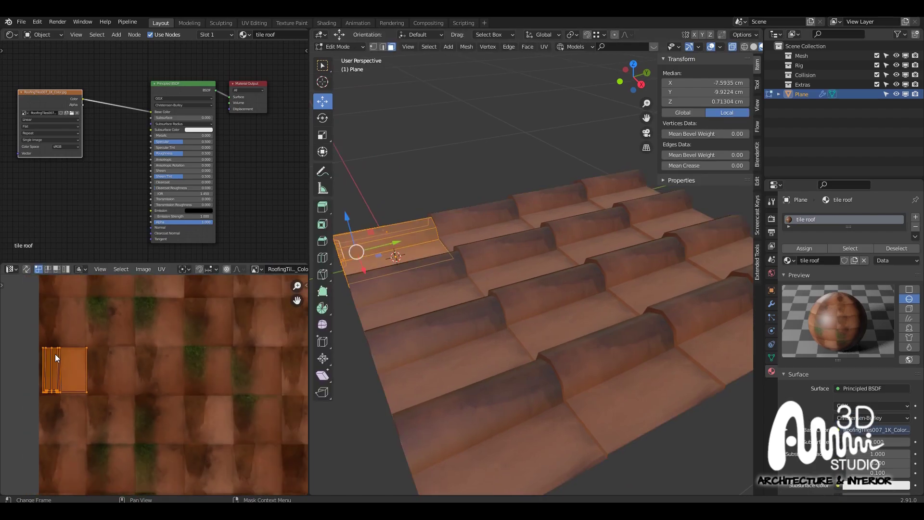
{"action": "key", "text": "Tab"}
{"action": "scroll", "coordinate": [471, 375], "scroll_direction": "down", "scroll_amount": 3}
{"action": "middle_click_drag", "start_coordinate": [471, 375], "coordinate": [567, 351]}
{"action": "scroll", "coordinate": [129, 395], "scroll_direction": "down", "scroll_amount": 3}
{"action": "scroll", "coordinate": [437, 345], "scroll_direction": "up", "scroll_amount": 2}
{"action": "key", "text": "Tab"}
{"action": "scroll", "coordinate": [438, 347], "scroll_direction": "down", "scroll_amount": 4}
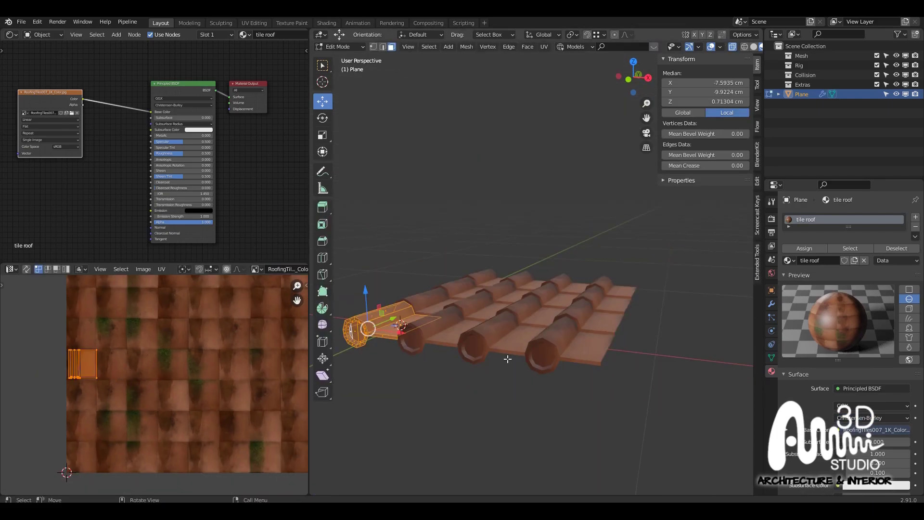
Select the tile's front end faces and unwrap them with Project from View in the front orthographic view
{"action": "middle_click_drag", "start_coordinate": [507, 359], "coordinate": [516, 398]}
{"action": "scroll", "coordinate": [397, 339], "scroll_direction": "up", "scroll_amount": 4}
{"action": "middle_click_drag", "start_coordinate": [388, 340], "coordinate": [568, 378], "text": "shift"}
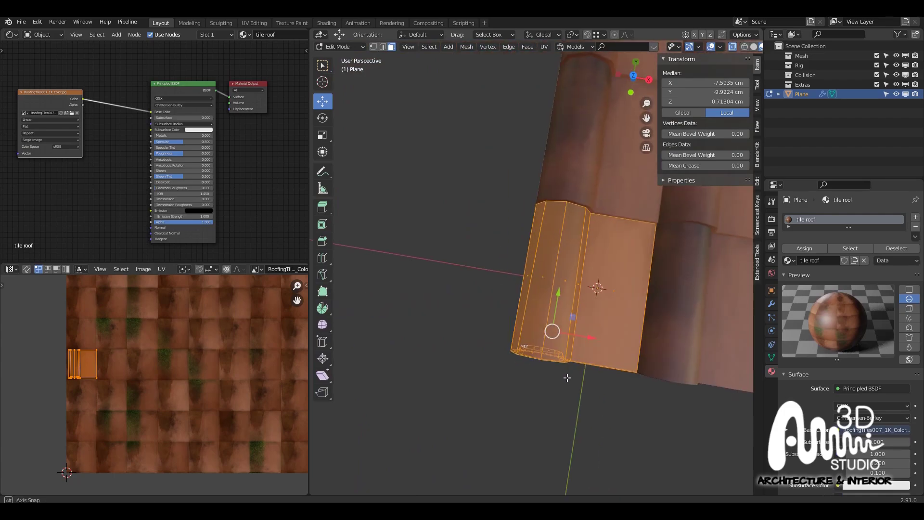
{"action": "left_click_drag", "start_coordinate": [474, 317], "coordinate": [650, 404]}
{"action": "key", "text": "KP_1"}
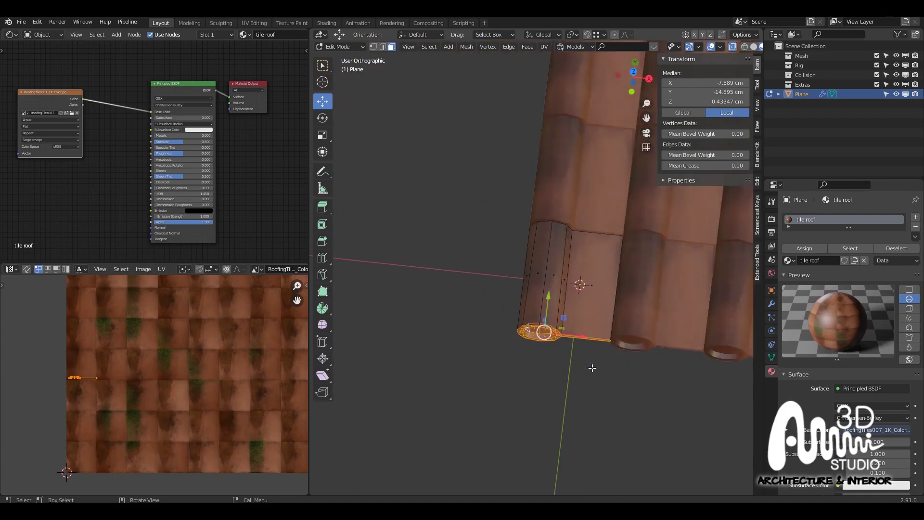
{"action": "scroll", "coordinate": [592, 356], "scroll_direction": "up", "scroll_amount": 2}
{"action": "key", "text": "u"}
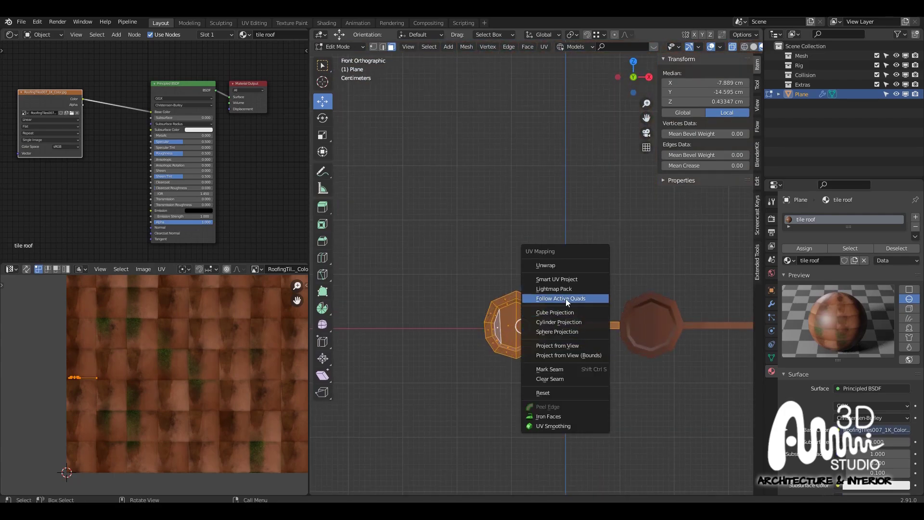
{"action": "left_click", "coordinate": [557, 346]}
Scale the front faces' UV layout down to about 0.457 and move it up and to the left within one texture tile
{"action": "scroll", "coordinate": [188, 374], "scroll_direction": "up", "scroll_amount": 3}
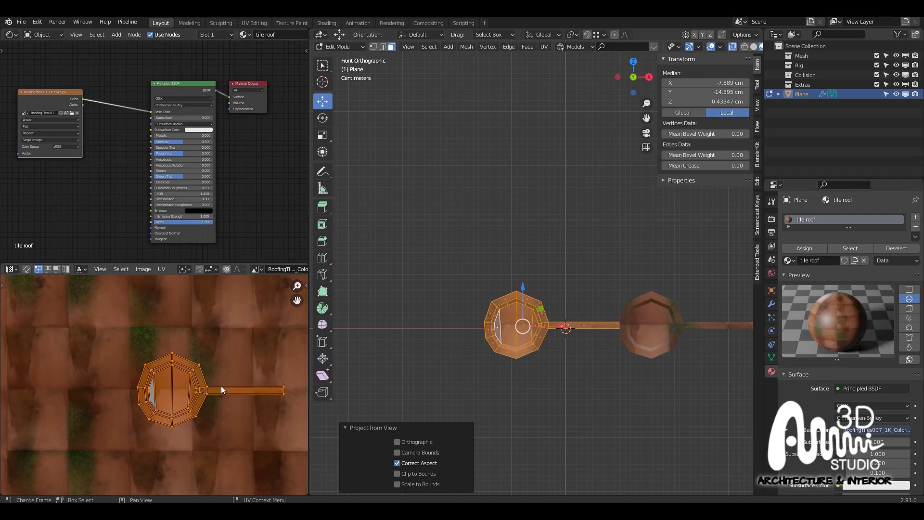
{"action": "key", "text": "s"}
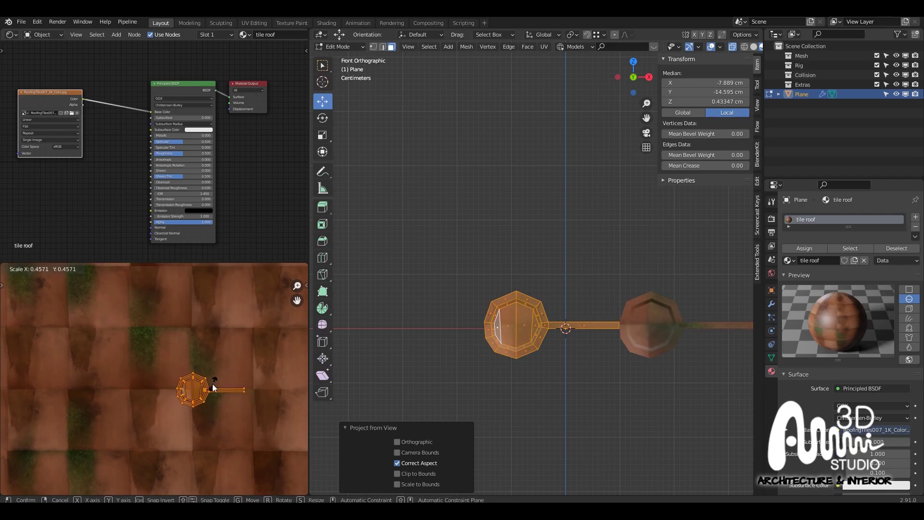
{"action": "left_click", "coordinate": [212, 383]}
{"action": "key", "text": "g"}
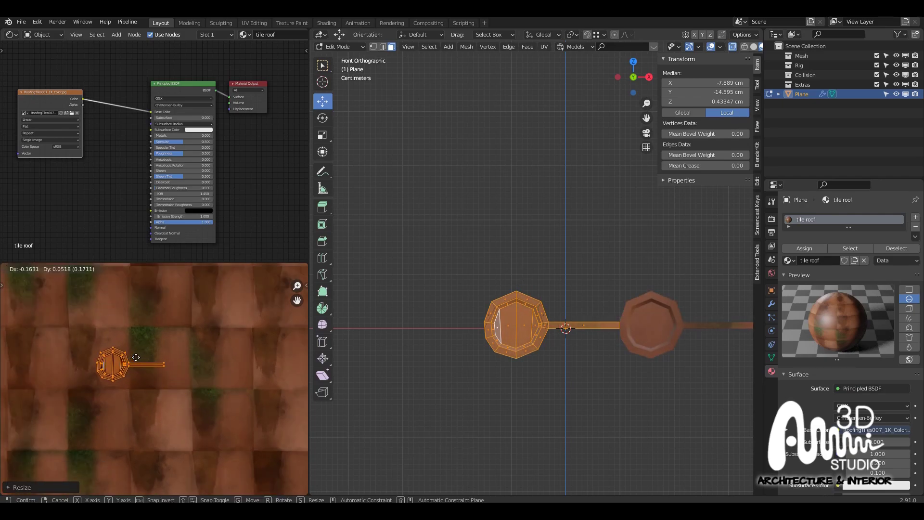
{"action": "left_click", "coordinate": [130, 361]}
Shift the right end of the front faces' UV strip slightly inward along X, then return to Object Mode
{"action": "scroll", "coordinate": [143, 365], "scroll_direction": "up", "scroll_amount": 2}
{"action": "left_click", "coordinate": [174, 369]}
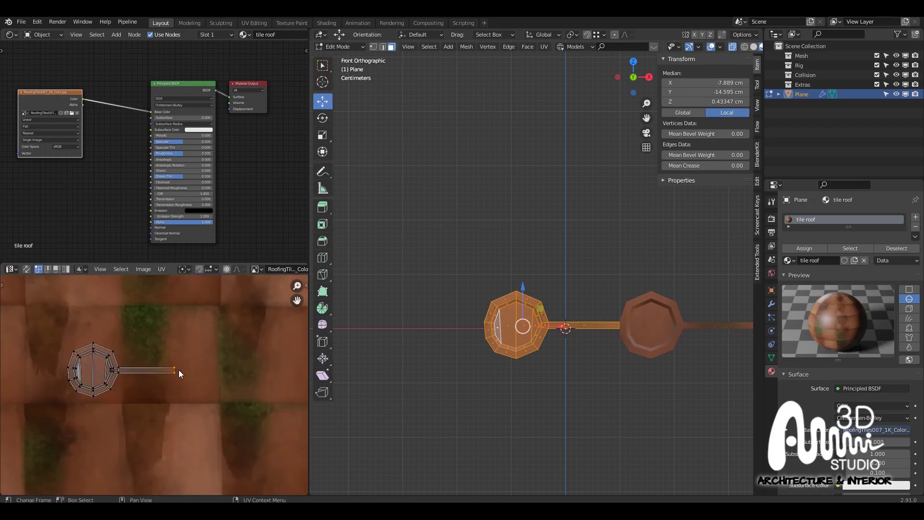
{"action": "scroll", "coordinate": [185, 373], "scroll_direction": "up", "scroll_amount": 1}
{"action": "key", "text": "g"}
{"action": "key", "text": "x"}
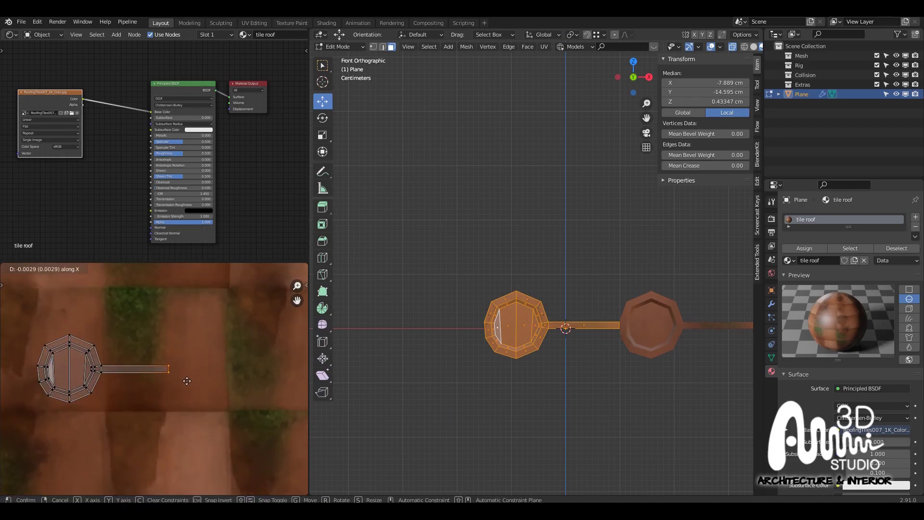
{"action": "left_click", "coordinate": [179, 386]}
{"action": "key", "text": "Tab"}
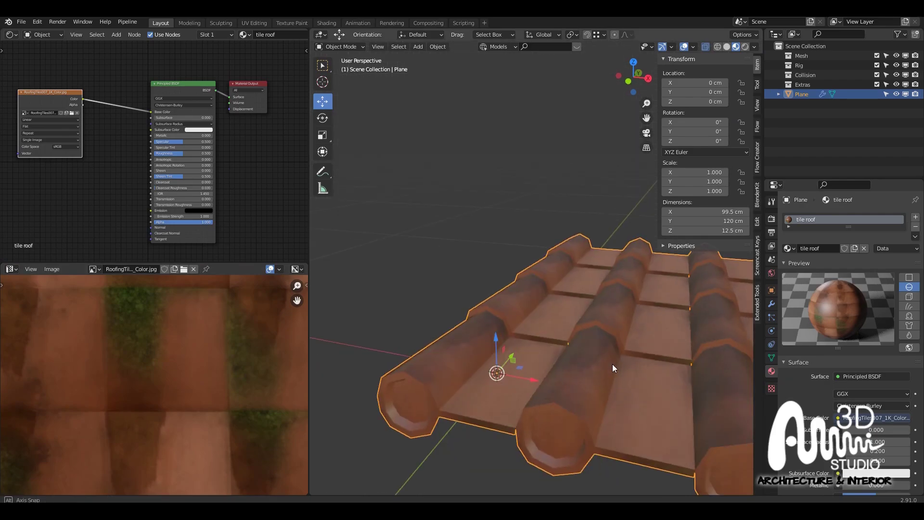
{"action": "middle_click_drag", "start_coordinate": [571, 362], "coordinate": [576, 376]}
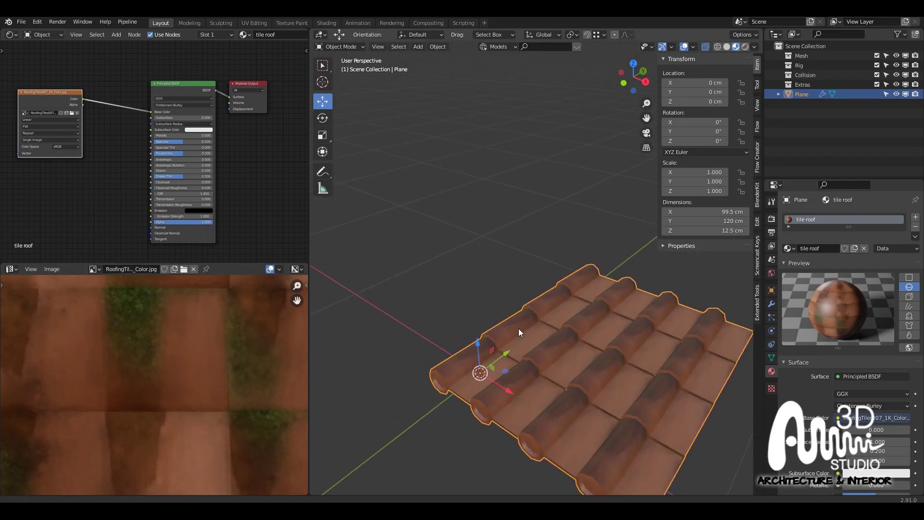
{"action": "scroll", "coordinate": [519, 328], "scroll_direction": "down", "scroll_amount": 3}
{"action": "middle_click_drag", "start_coordinate": [541, 332], "coordinate": [581, 342]}
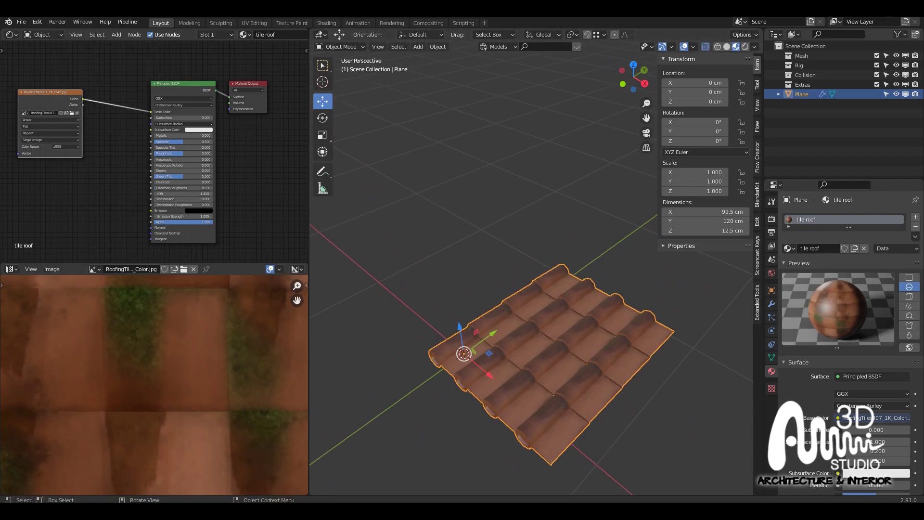
Switch to File Explorer and open the Roof oriental Blender file from the tutorial modeling roof oriental folder
{"action": "key", "text": "alt+Tab"}
{"action": "left_click", "coordinate": [456, 324]}
{"action": "key", "text": "F5"}
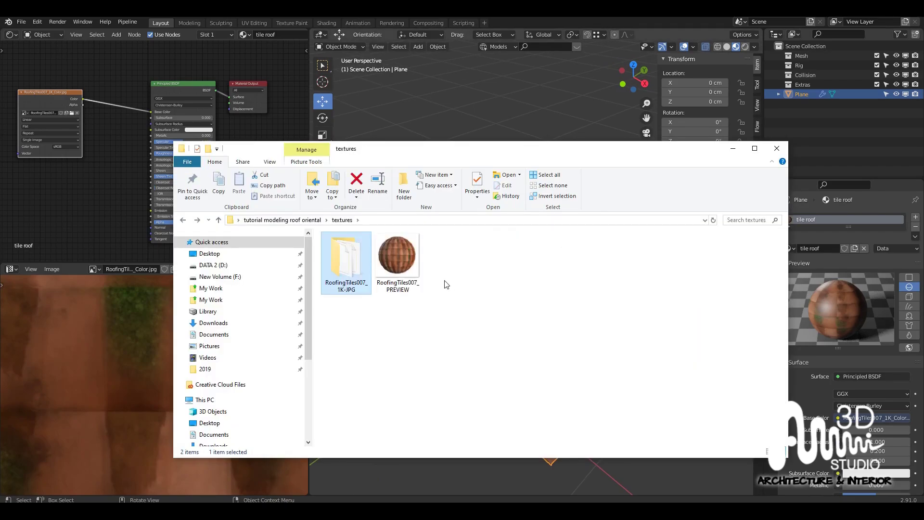
{"action": "key", "text": "alt+Left"}
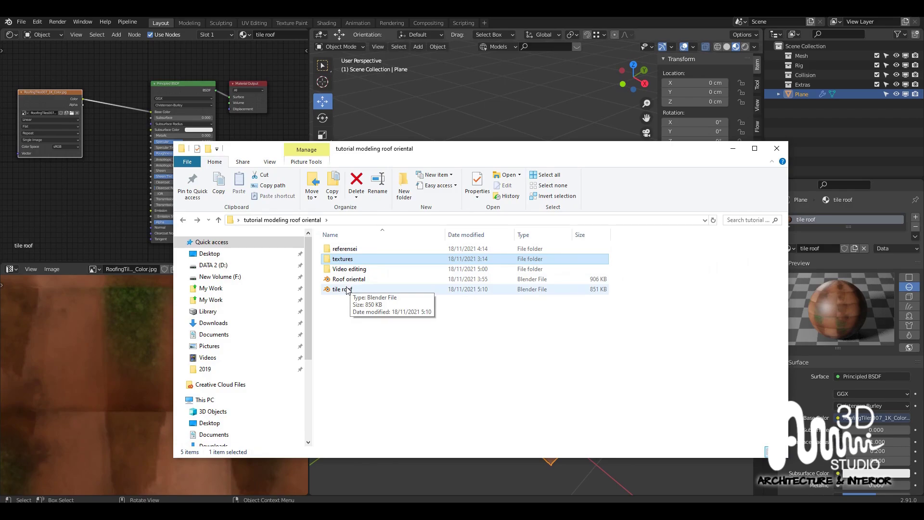
{"action": "left_click", "coordinate": [347, 284]}
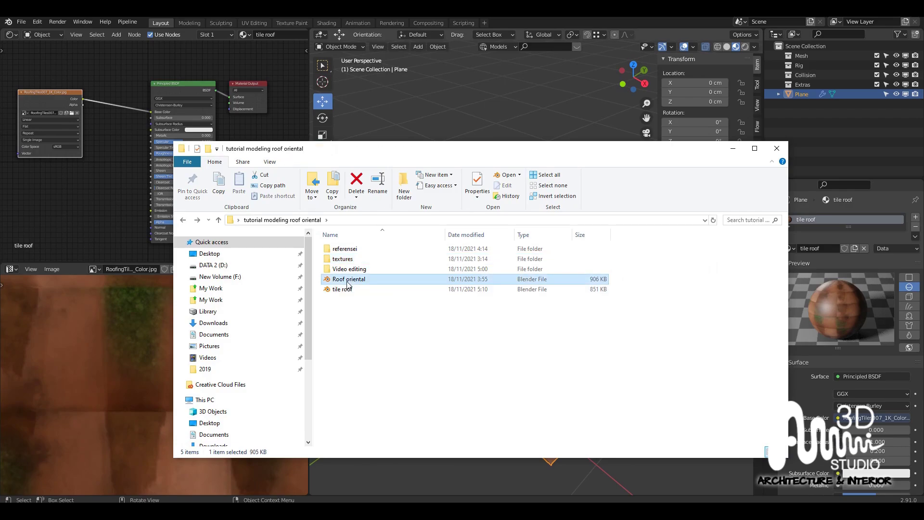
{"action": "double_click", "coordinate": [348, 282]}
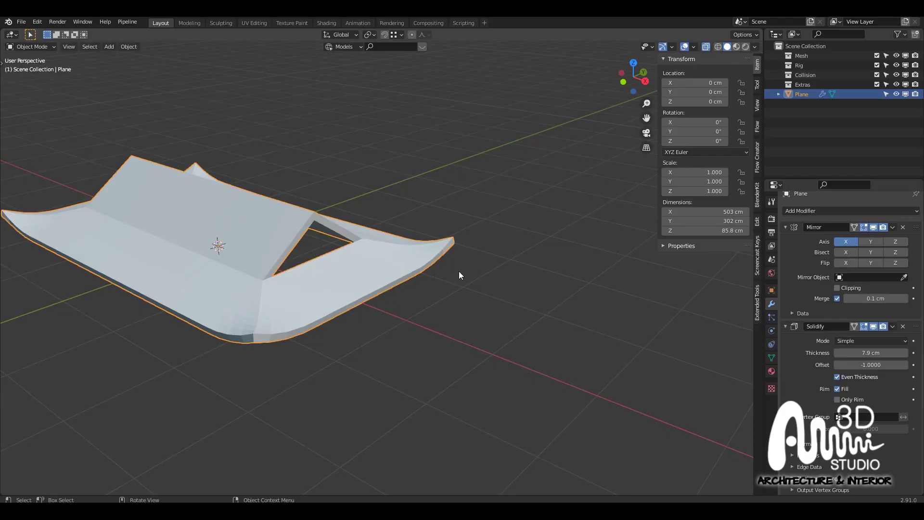
{"action": "middle_click_drag", "start_coordinate": [458, 271], "coordinate": [429, 287]}
{"action": "scroll", "coordinate": [380, 296], "scroll_direction": "up", "scroll_amount": 4}
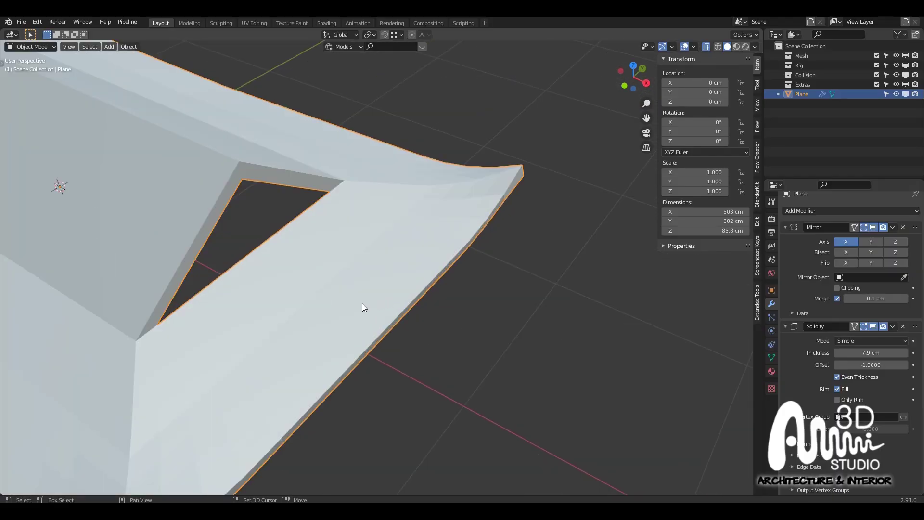
{"action": "scroll", "coordinate": [361, 303], "scroll_direction": "down", "scroll_amount": 6}
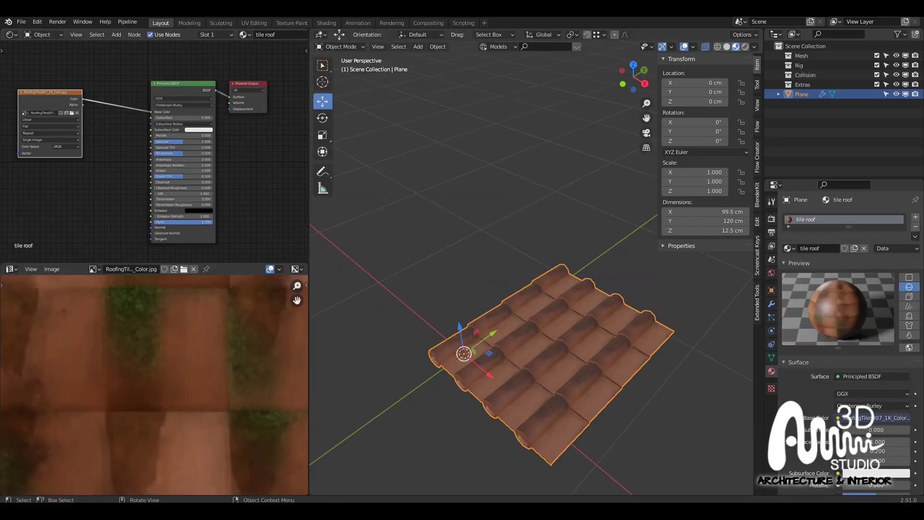
Copy the textured tile array from the tile file and paste it into the Roof oriental scene
{"action": "left_click", "coordinate": [499, 340]}
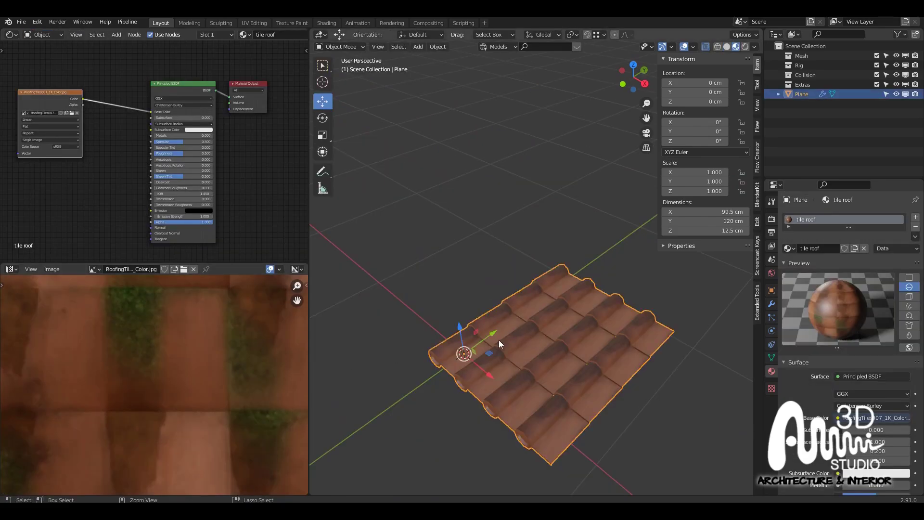
{"action": "key", "text": "ctrl+c"}
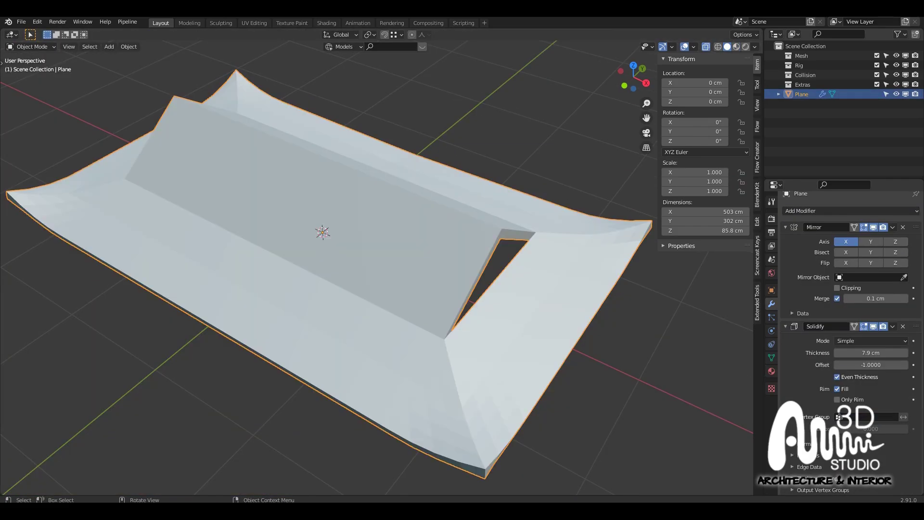
{"action": "scroll", "coordinate": [503, 318], "scroll_direction": "down", "scroll_amount": 3}
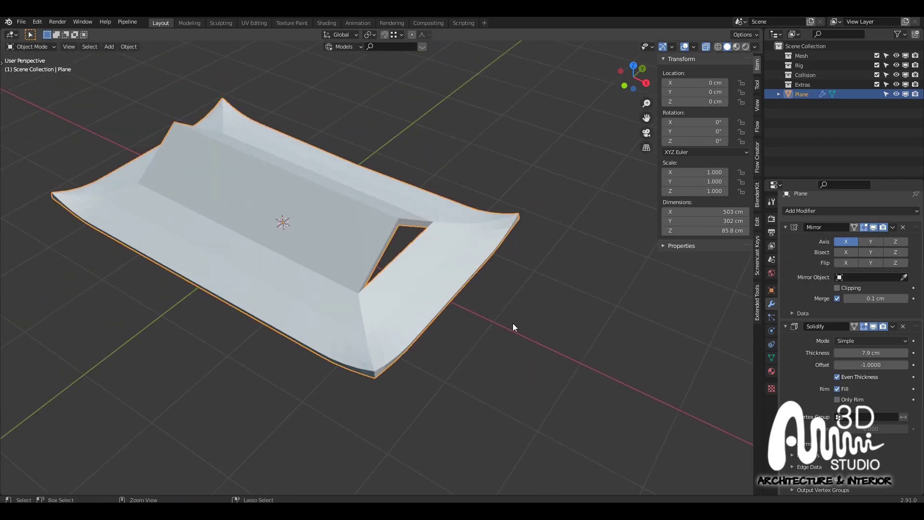
{"action": "key", "text": "ctrl+v"}
{"action": "scroll", "coordinate": [418, 292], "scroll_direction": "down", "scroll_amount": 1}
Move the pasted tile array out of the roof to open ground beyond its gable end
{"action": "key", "text": "g"}
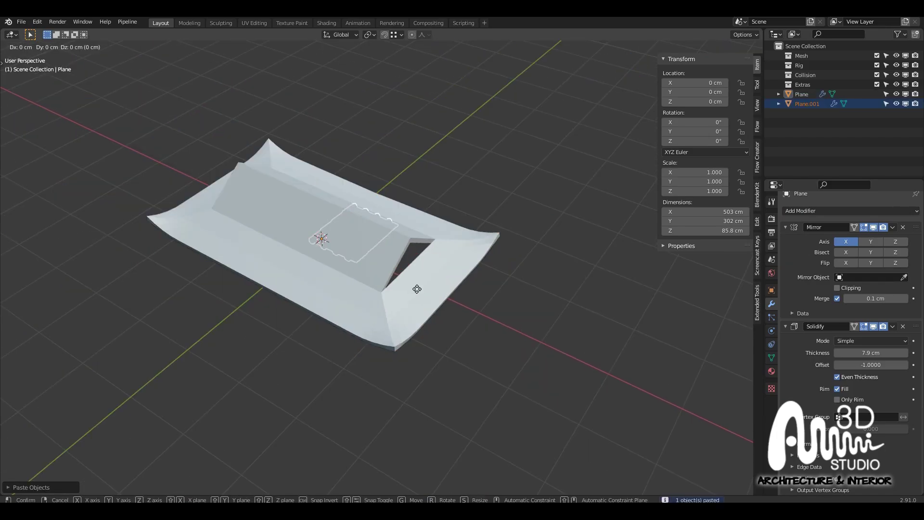
{"action": "left_click", "coordinate": [625, 352]}
{"action": "scroll", "coordinate": [450, 290], "scroll_direction": "up", "scroll_amount": 2}
{"action": "scroll", "coordinate": [444, 298], "scroll_direction": "down", "scroll_amount": 1}
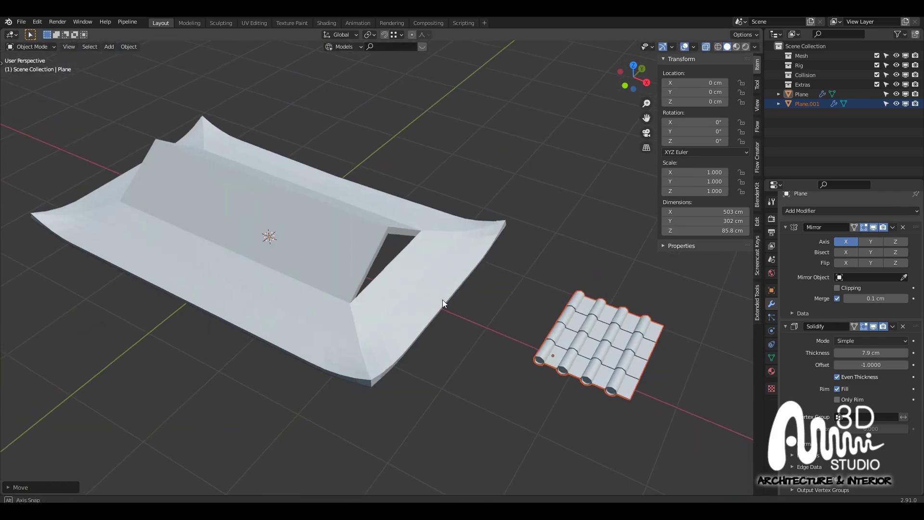
{"action": "scroll", "coordinate": [448, 306], "scroll_direction": "up", "scroll_amount": 2}
Edit only the tile array's mesh and scale the whole tile down with proportional editing turned off
{"action": "key", "text": "Tab"}
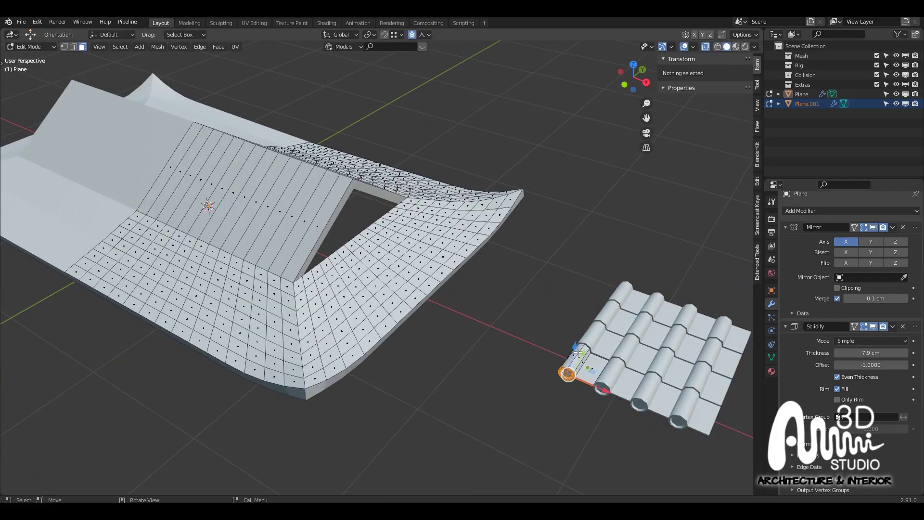
{"action": "key", "text": "Tab"}
{"action": "left_click", "coordinate": [577, 357]}
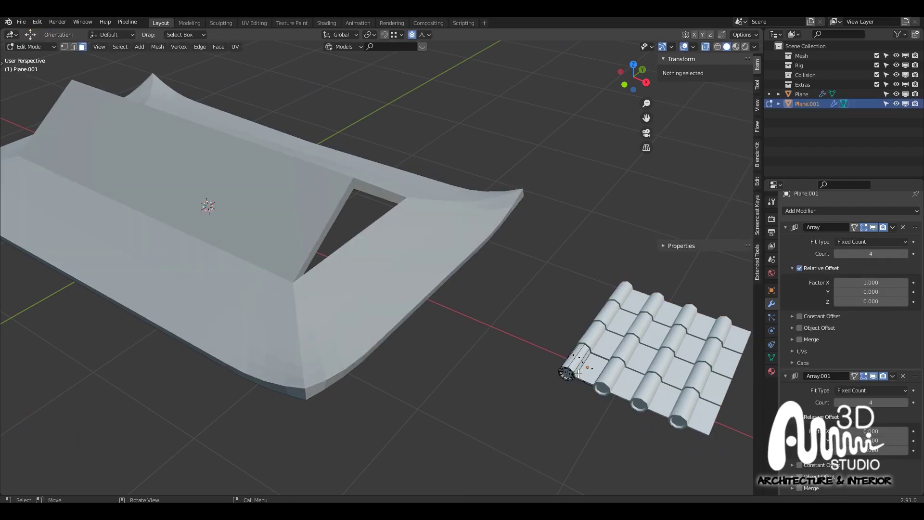
{"action": "key", "text": "Tab"}
{"action": "scroll", "coordinate": [602, 404], "scroll_direction": "up", "scroll_amount": 1}
{"action": "key", "text": "s"}
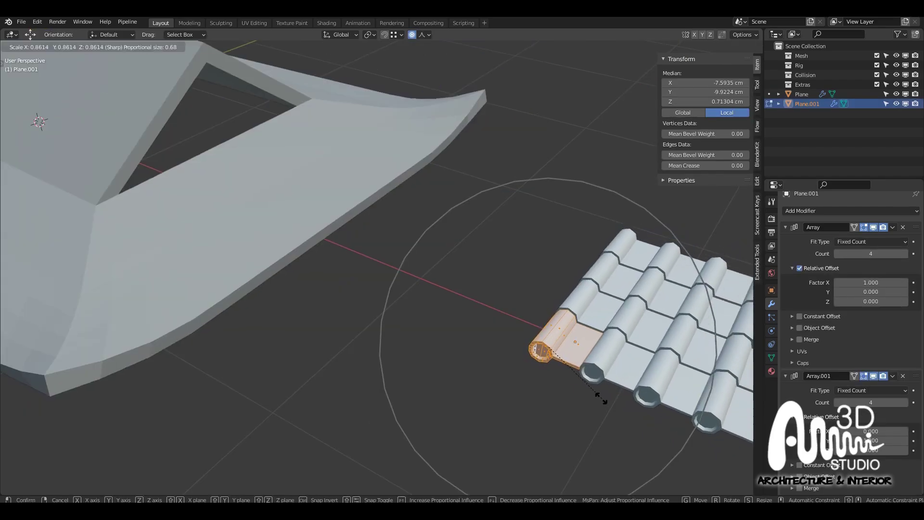
{"action": "right_click", "coordinate": [593, 389]}
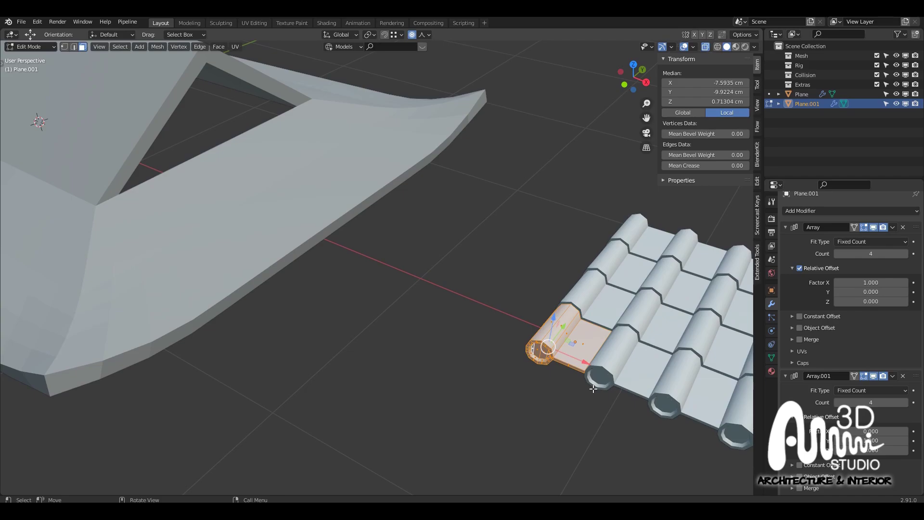
{"action": "key", "text": "s"}
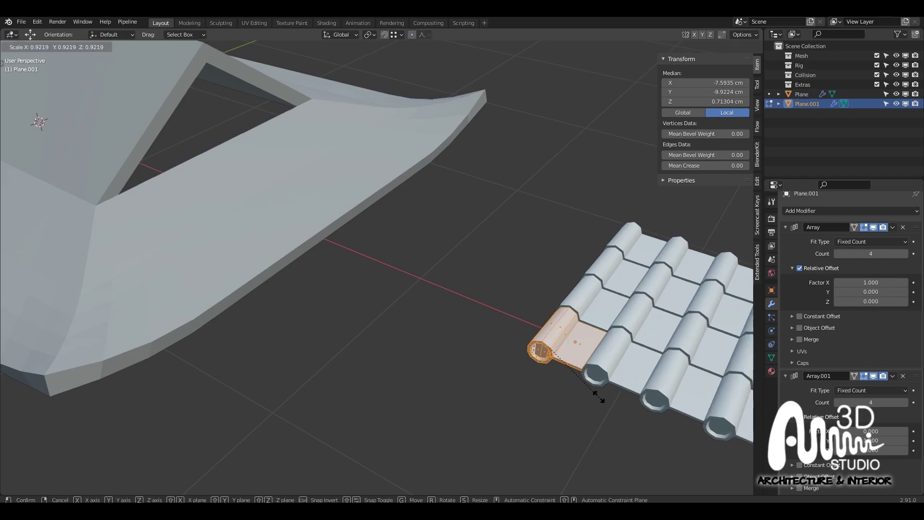
{"action": "left_click", "coordinate": [582, 378]}
Scale the tile mesh down a second time to suit the roof's size and return to Object Mode
{"action": "scroll", "coordinate": [565, 356], "scroll_direction": "down", "scroll_amount": 6}
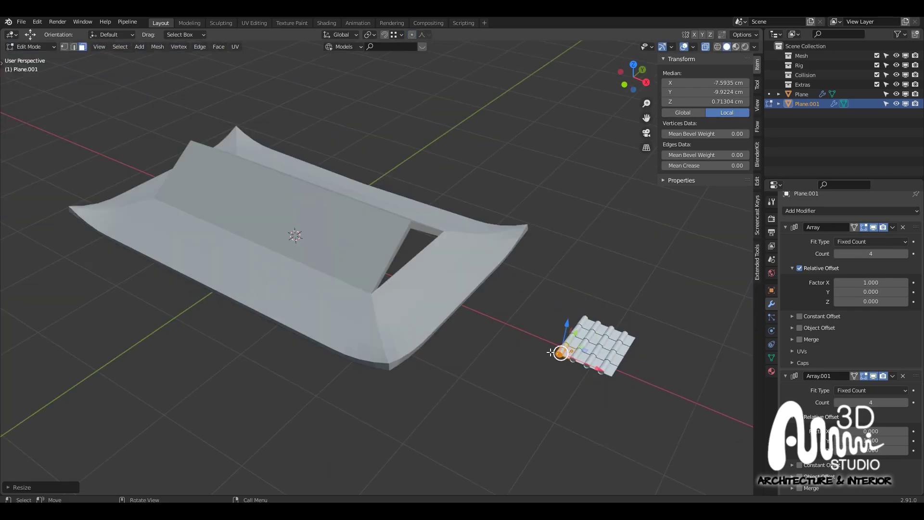
{"action": "scroll", "coordinate": [540, 349], "scroll_direction": "up", "scroll_amount": 1}
{"action": "middle_click_drag", "start_coordinate": [543, 348], "coordinate": [537, 349]}
{"action": "key", "text": "s"}
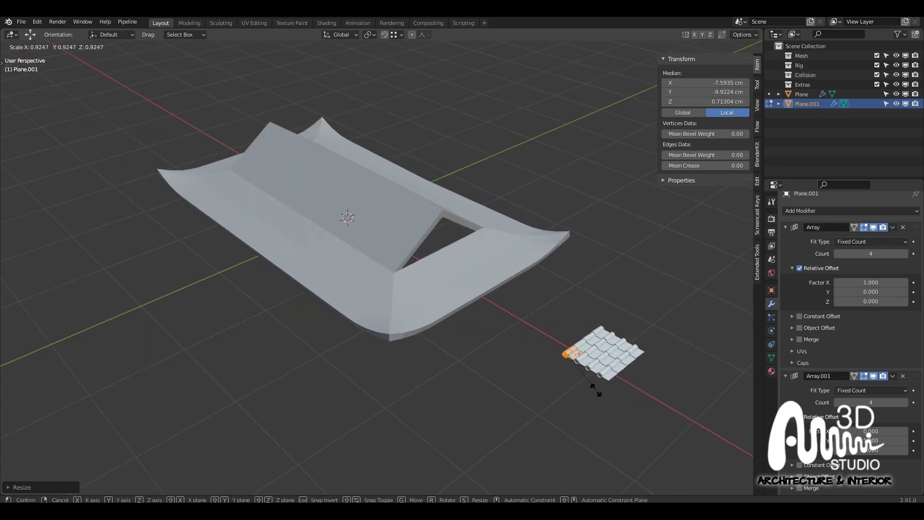
{"action": "left_click", "coordinate": [593, 388]}
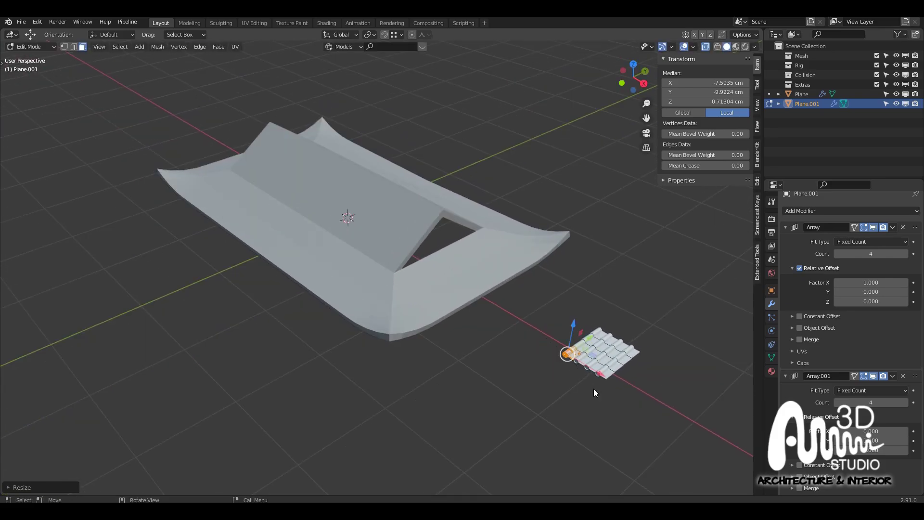
{"action": "key", "text": "Tab"}
Duplicate the roof in place, keeping the copy at the original's position
{"action": "left_click", "coordinate": [437, 313]}
{"action": "scroll", "coordinate": [489, 333], "scroll_direction": "down", "scroll_amount": 2}
{"action": "middle_click_drag", "start_coordinate": [490, 337], "coordinate": [513, 343]}
{"action": "left_click", "coordinate": [506, 338]}
{"action": "left_click", "coordinate": [382, 271]}
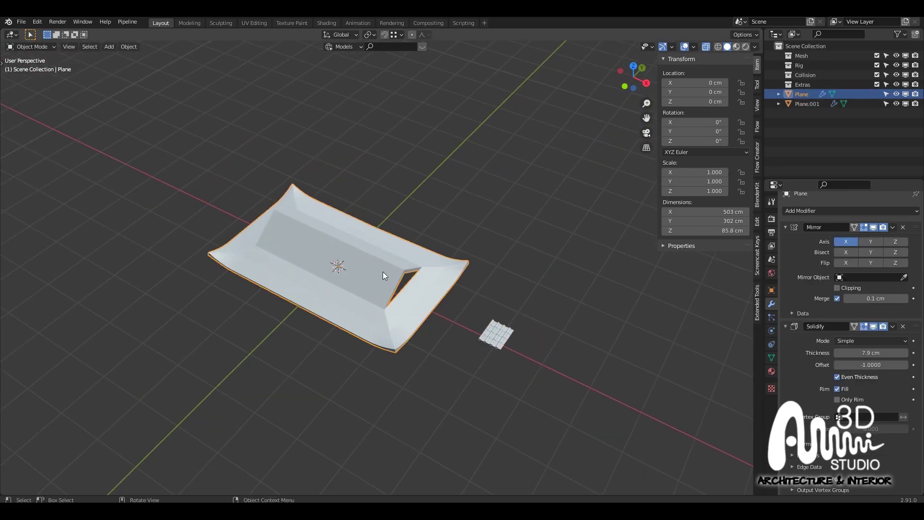
{"action": "middle_click_drag", "start_coordinate": [383, 271], "coordinate": [319, 279], "text": "shift"}
{"action": "key", "text": "shift+d"}
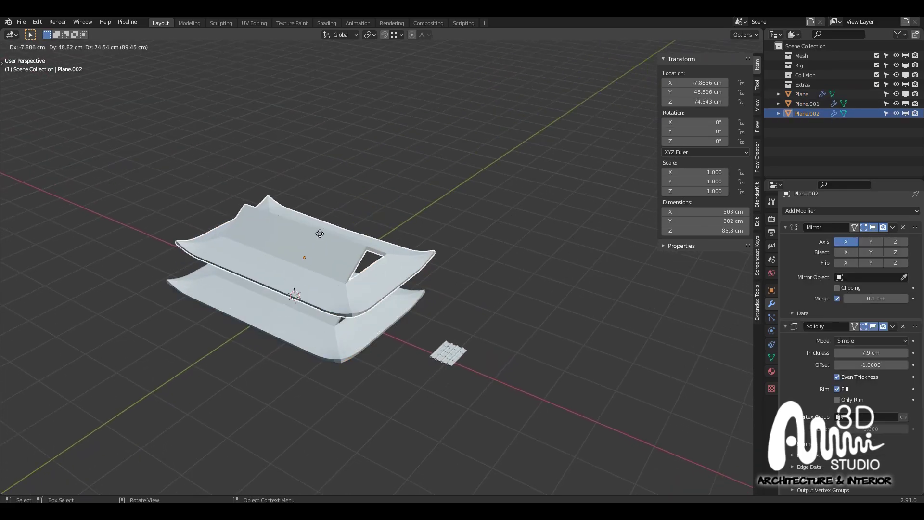
{"action": "right_click", "coordinate": [323, 223]}
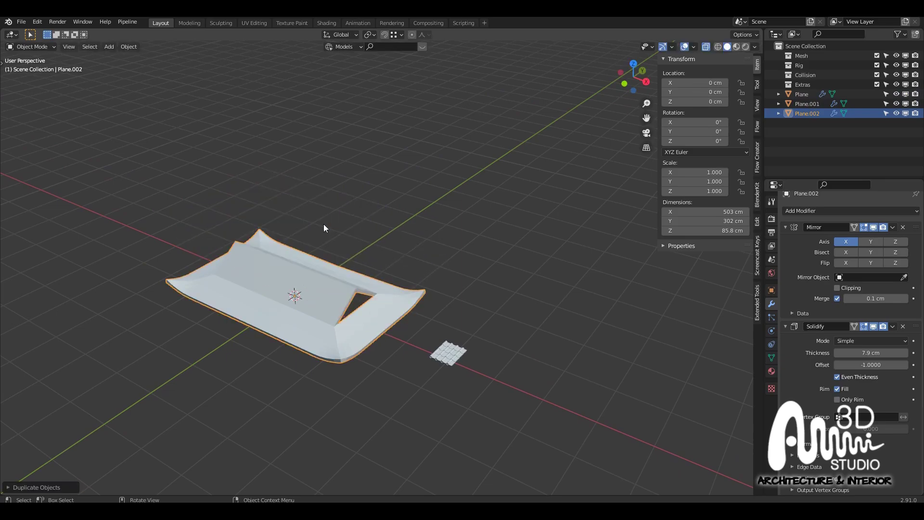
Move the duplicate roof to a new collection named "base roof" and exclude that collection from the view layer
{"action": "key", "text": "m"}
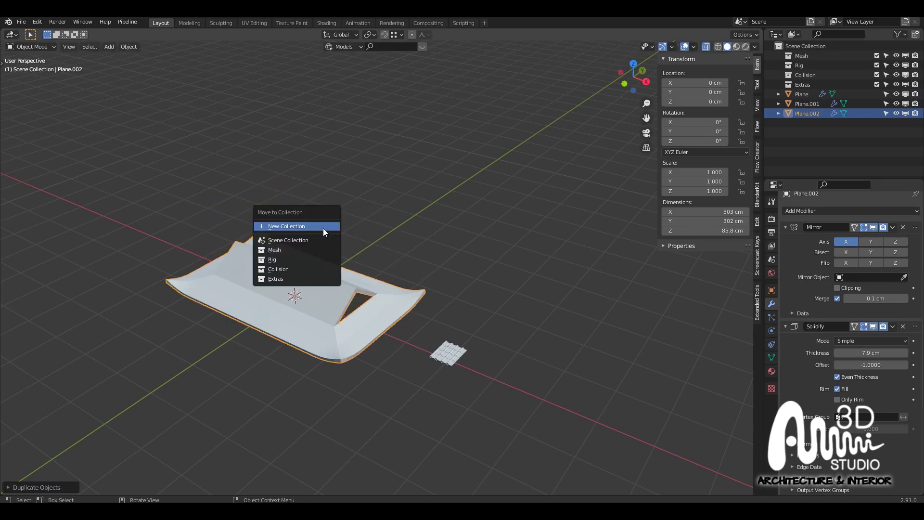
{"action": "left_click", "coordinate": [324, 231]}
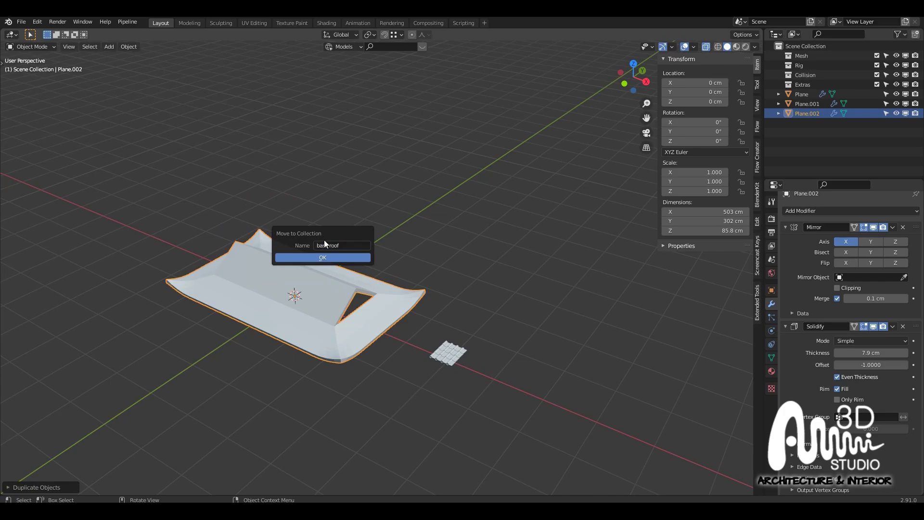
{"action": "left_click", "coordinate": [313, 255]}
{"action": "middle_click_drag", "start_coordinate": [313, 255], "coordinate": [318, 287]}
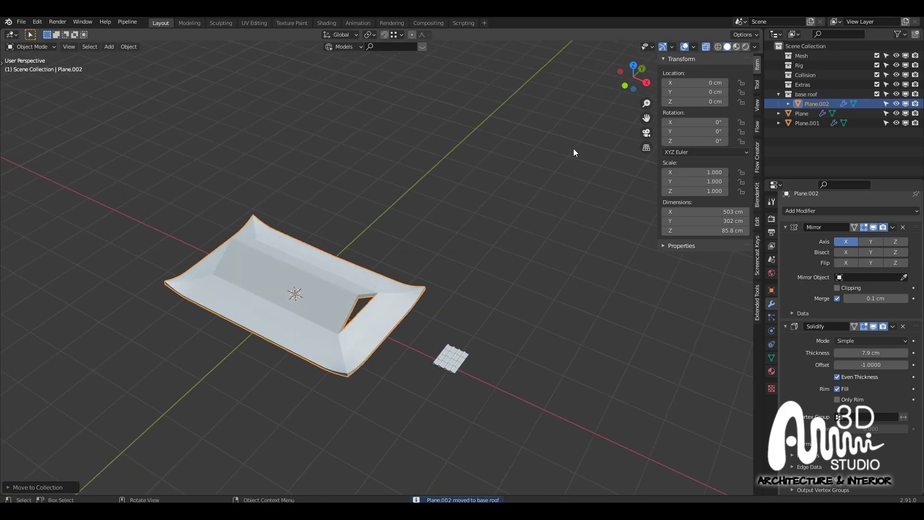
{"action": "left_click", "coordinate": [877, 93]}
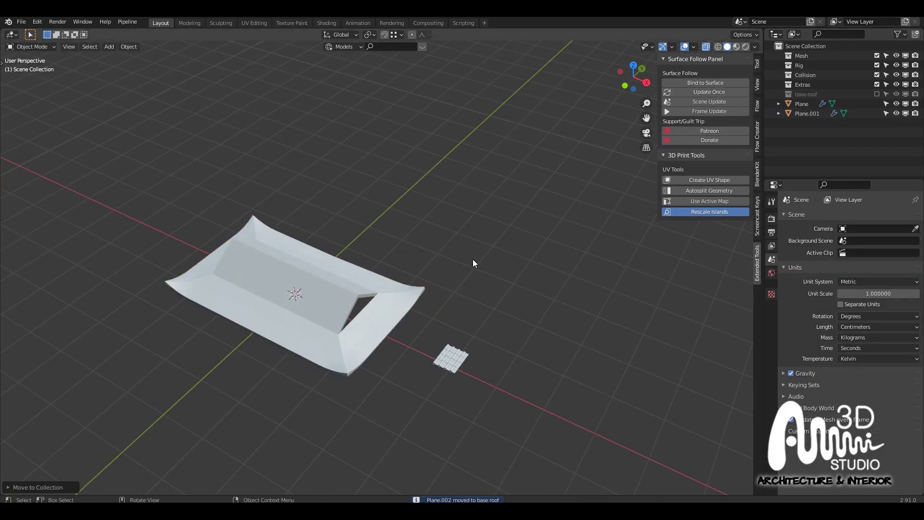
Remove the Solidify modifier from the original roof
{"action": "scroll", "coordinate": [414, 319], "scroll_direction": "up", "scroll_amount": 2}
{"action": "left_click", "coordinate": [385, 305]}
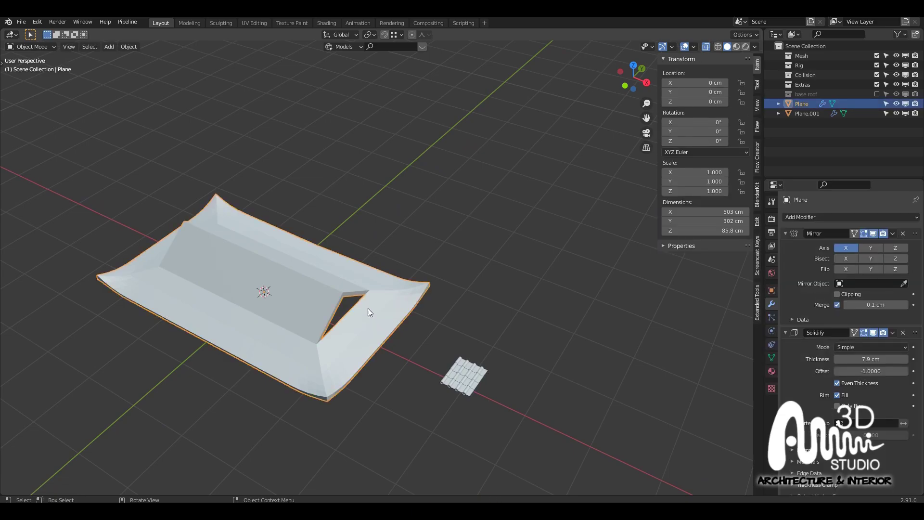
{"action": "middle_click_drag", "start_coordinate": [367, 309], "coordinate": [469, 311]}
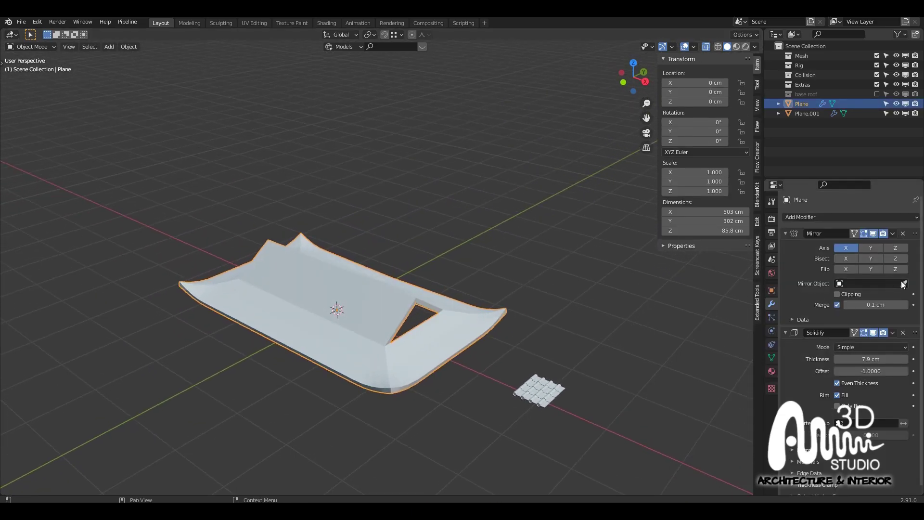
{"action": "left_click", "coordinate": [903, 333]}
{"action": "middle_click_drag", "start_coordinate": [424, 289], "coordinate": [433, 290]}
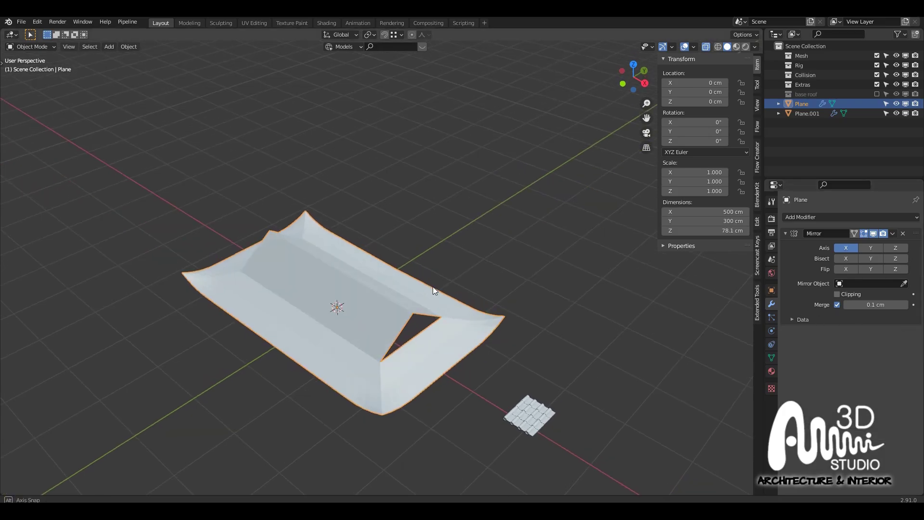
{"action": "scroll", "coordinate": [432, 287], "scroll_direction": "up", "scroll_amount": 3}
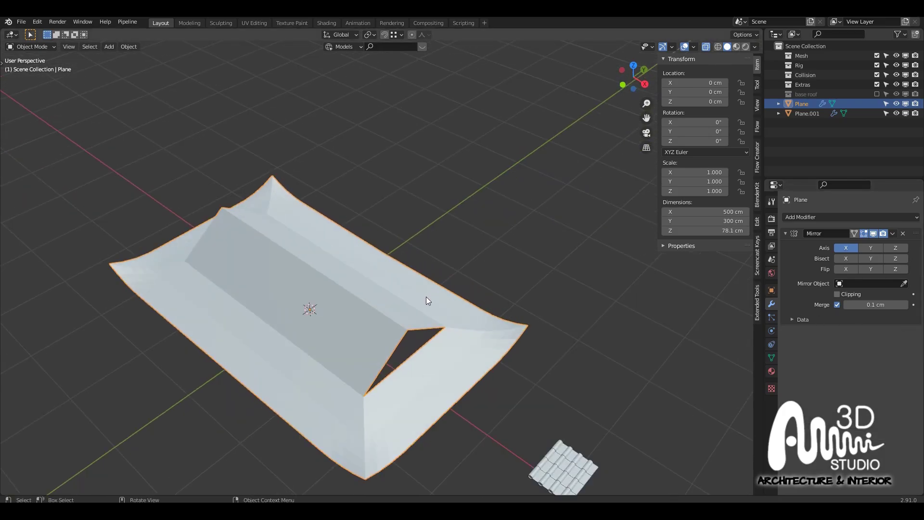
Apply the original roof's Mirror modifier and enter Edit Mode on its mesh
{"action": "left_click", "coordinate": [889, 234]}
{"action": "left_click", "coordinate": [878, 242]}
{"action": "key", "text": "Tab"}
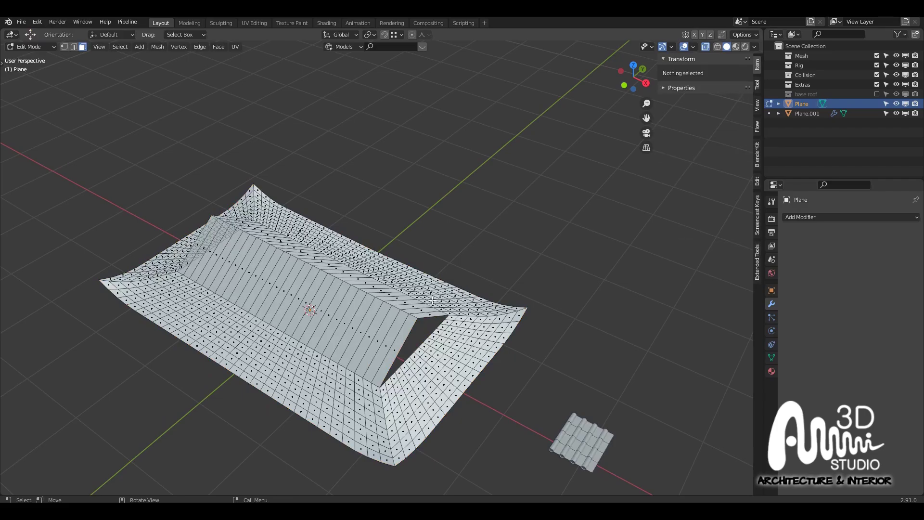
From the top view, delete the faces of the roof's +Y half, from the -X end up to the +X gable
{"action": "middle_click_drag", "start_coordinate": [433, 301], "coordinate": [397, 299]}
{"action": "scroll", "coordinate": [386, 296], "scroll_direction": "down", "scroll_amount": 4}
{"action": "scroll", "coordinate": [352, 290], "scroll_direction": "up", "scroll_amount": 3}
{"action": "middle_click_drag", "start_coordinate": [334, 285], "coordinate": [451, 321]}
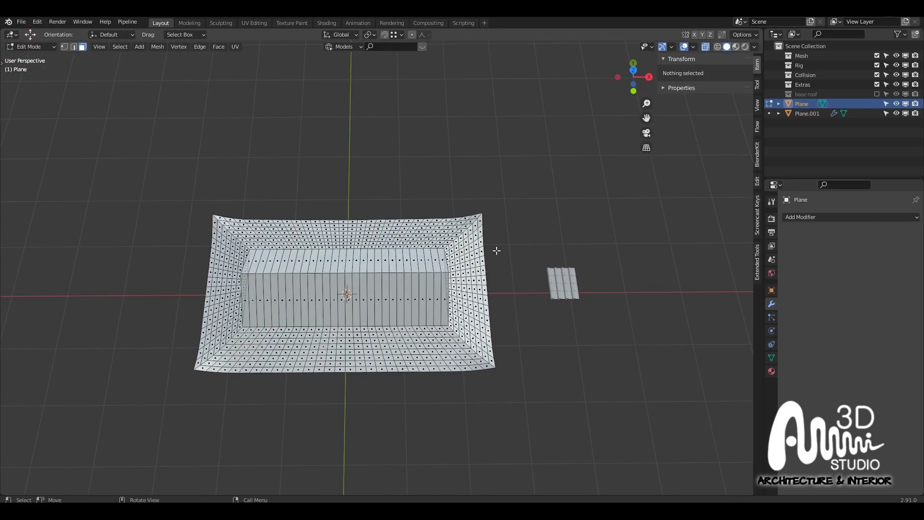
{"action": "middle_click_drag", "start_coordinate": [455, 267], "coordinate": [441, 277]}
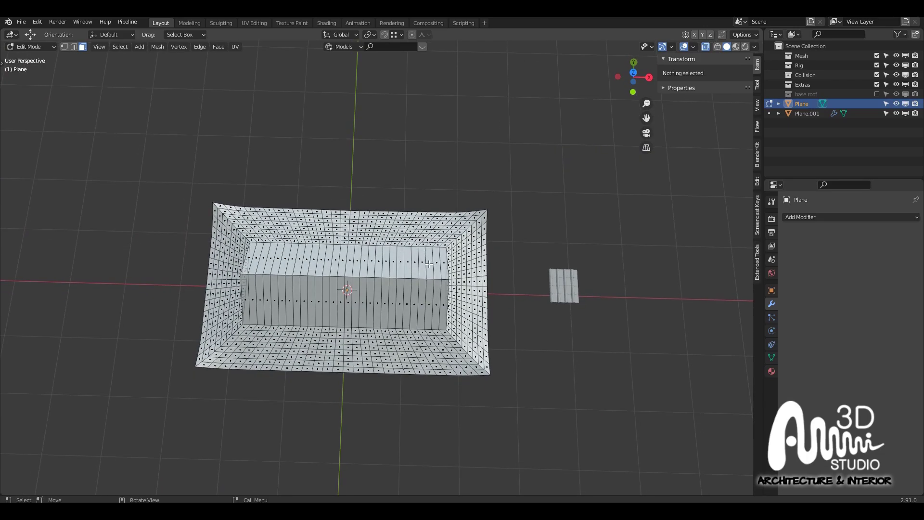
{"action": "key", "text": "KP_7"}
{"action": "scroll", "coordinate": [296, 273], "scroll_direction": "up", "scroll_amount": 2}
{"action": "left_click_drag", "start_coordinate": [171, 252], "coordinate": [487, 359]}
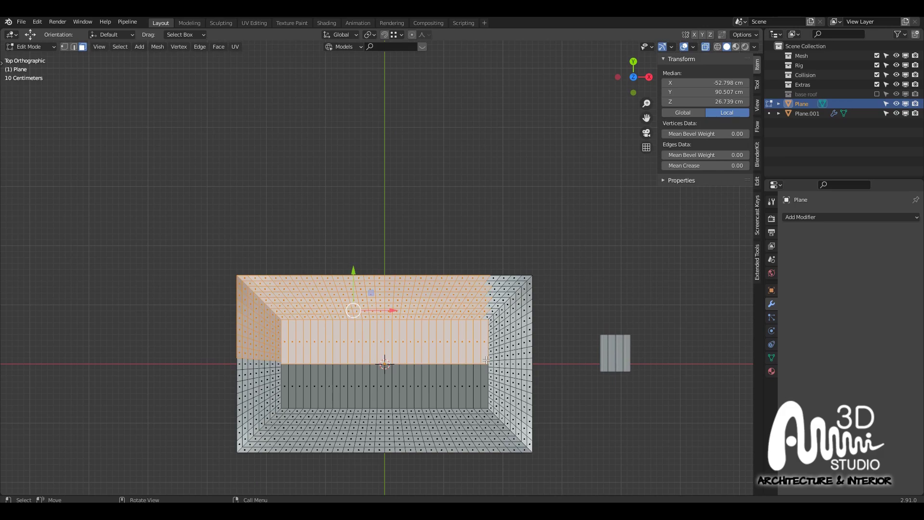
{"action": "key", "text": "x"}
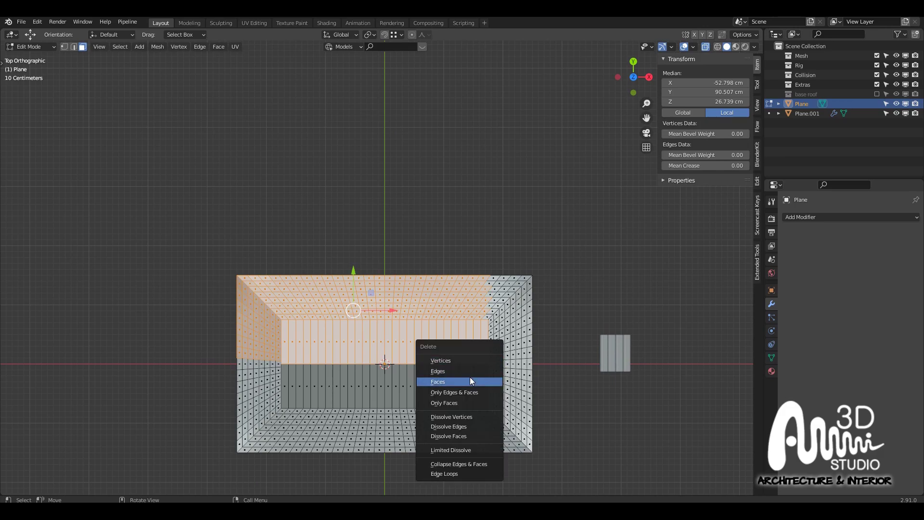
{"action": "left_click", "coordinate": [470, 377]}
Circle-select the leftover +Y slope faces up to the hip line at the +X end and delete them
{"action": "middle_click_drag", "start_coordinate": [427, 348], "coordinate": [526, 313]}
{"action": "scroll", "coordinate": [456, 333], "scroll_direction": "up", "scroll_amount": 5}
{"action": "key", "text": "c"}
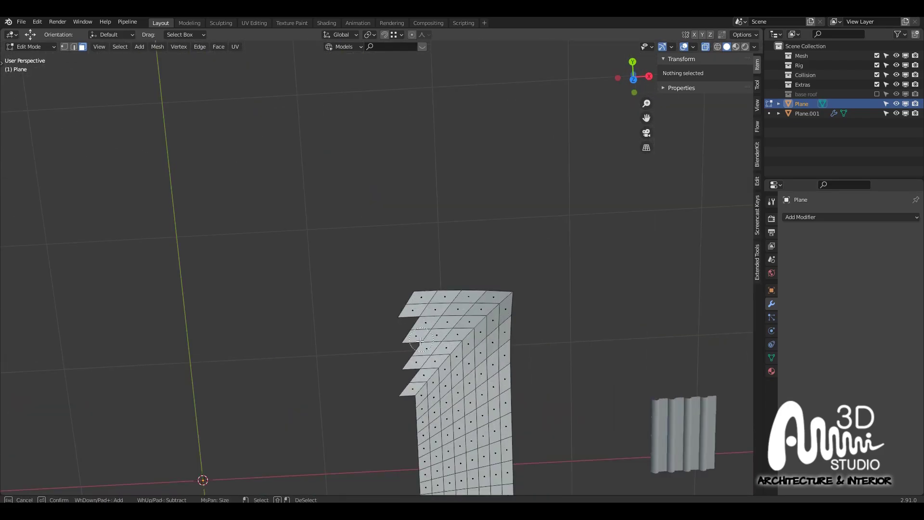
{"action": "mouse_move", "coordinate": [409, 377]}
{"action": "left_mouse_down"}
{"action": "mouse_move", "coordinate": [486, 291]}
{"action": "mouse_move", "coordinate": [419, 298]}
{"action": "mouse_move", "coordinate": [440, 308]}
{"action": "left_mouse_up"}
{"action": "left_click_drag", "start_coordinate": [409, 381], "coordinate": [407, 384]}
{"action": "key", "text": "Escape"}
{"action": "scroll", "coordinate": [420, 361], "scroll_direction": "down", "scroll_amount": 2}
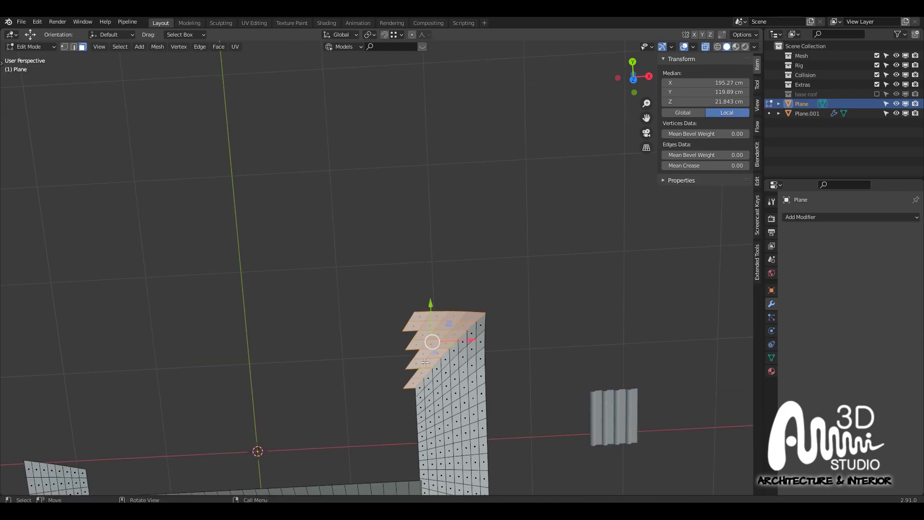
{"action": "key", "text": "x"}
{"action": "left_click", "coordinate": [425, 361]}
{"action": "scroll", "coordinate": [475, 301], "scroll_direction": "down", "scroll_amount": 5}
{"action": "scroll", "coordinate": [381, 369], "scroll_direction": "up", "scroll_amount": 5}
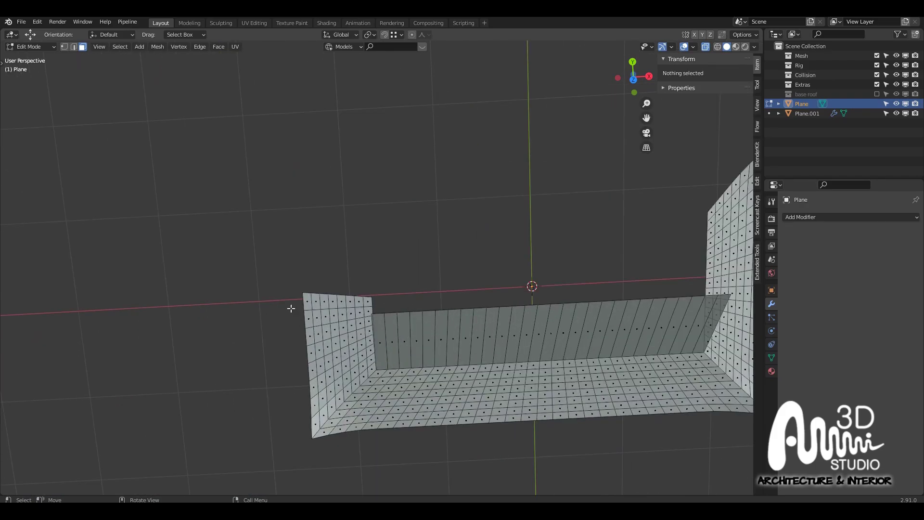
Delete all faces of the roof's end section on the negative X side
{"action": "mouse_move", "coordinate": [309, 315]}
{"action": "middle_mouse_down"}
{"action": "mouse_move", "coordinate": [383, 324]}
{"action": "mouse_move", "coordinate": [384, 363]}
{"action": "middle_mouse_up"}
{"action": "key", "text": "c"}
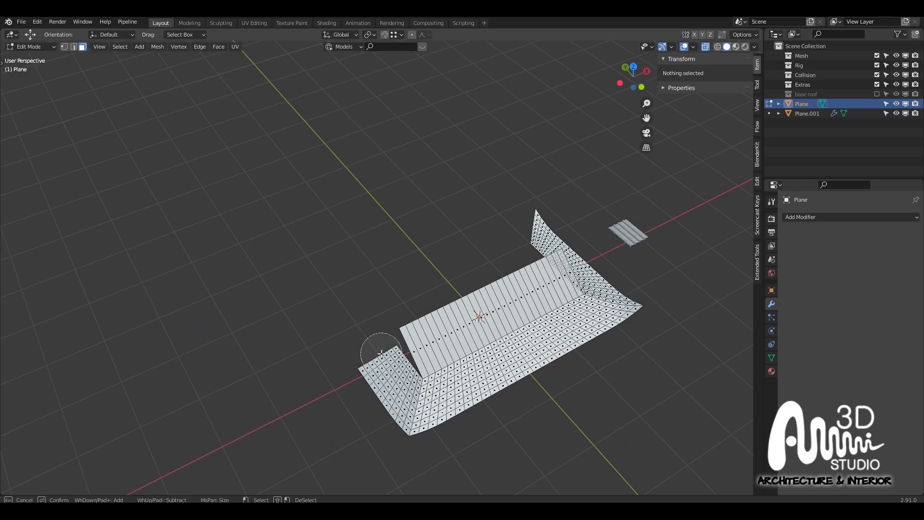
{"action": "mouse_move", "coordinate": [382, 346]}
{"action": "left_mouse_down"}
{"action": "mouse_move", "coordinate": [378, 368]}
{"action": "mouse_move", "coordinate": [396, 384]}
{"action": "mouse_move", "coordinate": [388, 412]}
{"action": "mouse_move", "coordinate": [392, 403]}
{"action": "left_mouse_up"}
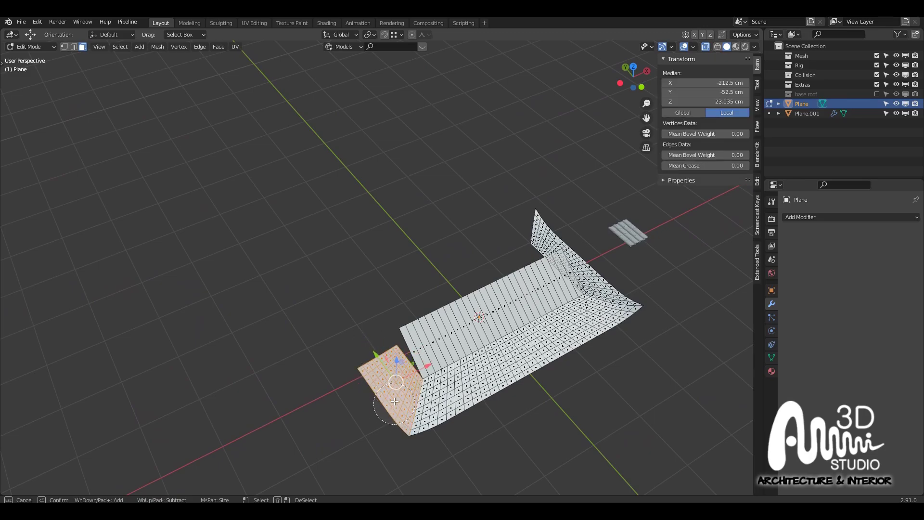
{"action": "key", "text": "Escape"}
{"action": "scroll", "coordinate": [399, 394], "scroll_direction": "down", "scroll_amount": 3}
{"action": "middle_click_drag", "start_coordinate": [399, 394], "coordinate": [398, 393]}
{"action": "scroll", "coordinate": [398, 393], "scroll_direction": "up", "scroll_amount": 1}
{"action": "key", "text": "x"}
{"action": "left_click", "coordinate": [398, 393]}
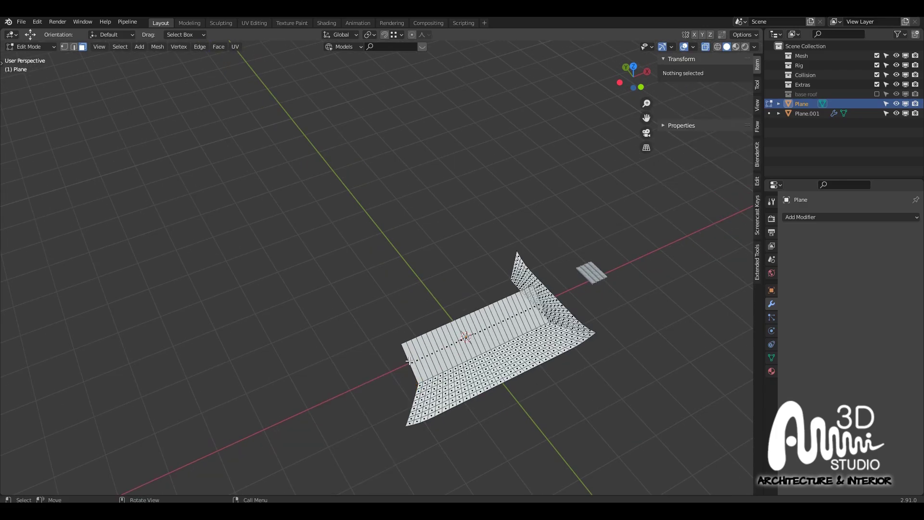
Separate all faces of the roof's remaining end section on the positive X side into their own object
{"action": "scroll", "coordinate": [446, 332], "scroll_direction": "down", "scroll_amount": 1}
{"action": "middle_click_drag", "start_coordinate": [621, 358], "coordinate": [494, 330]}
{"action": "scroll", "coordinate": [605, 358], "scroll_direction": "up", "scroll_amount": 2}
{"action": "scroll", "coordinate": [453, 288], "scroll_direction": "up", "scroll_amount": 2}
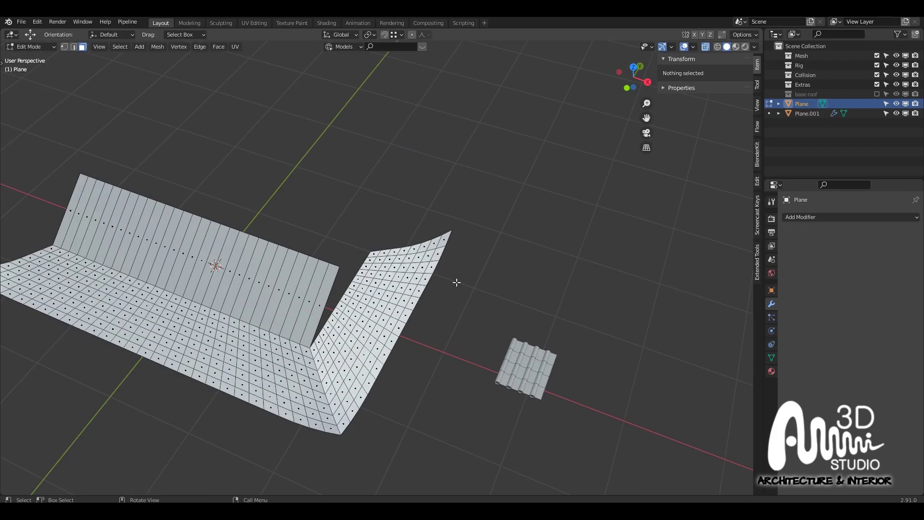
{"action": "left_click_drag", "start_coordinate": [470, 212], "coordinate": [330, 409]}
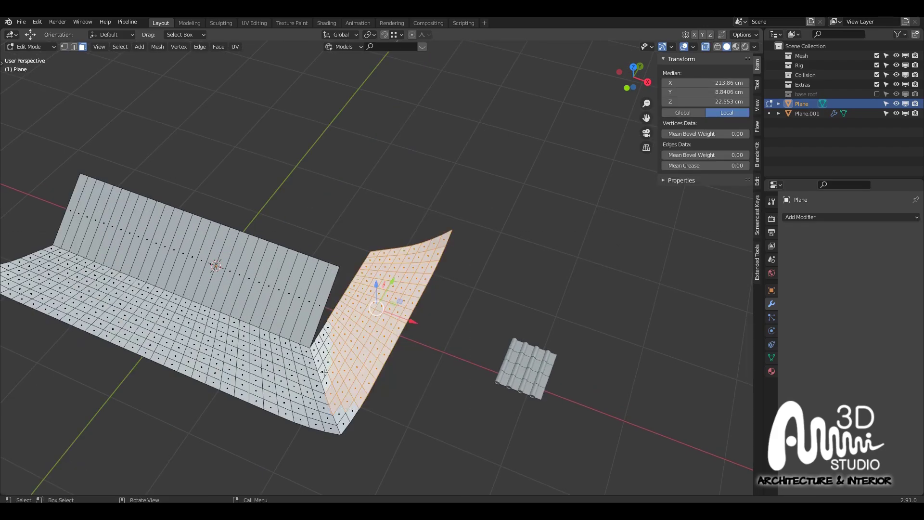
{"action": "key", "text": "c"}
{"action": "left_click_drag", "start_coordinate": [329, 339], "coordinate": [361, 418]}
{"action": "key", "text": "Escape"}
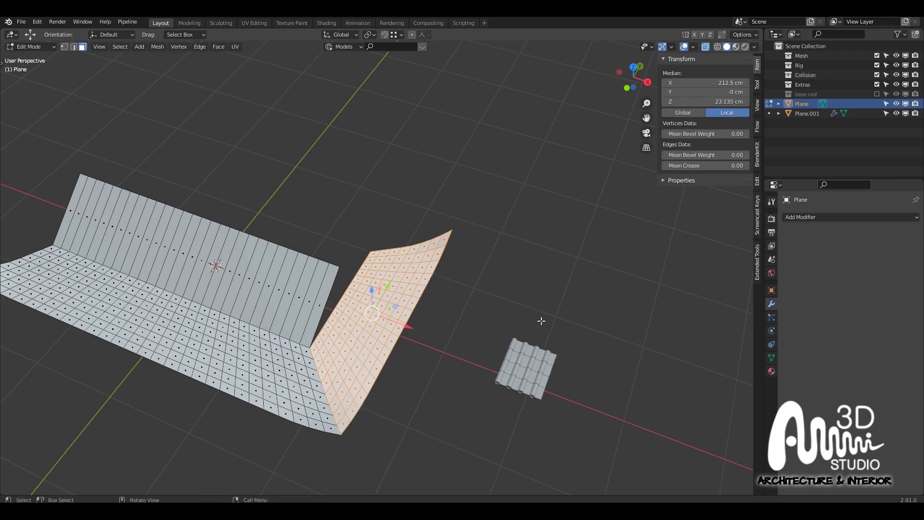
{"action": "key", "text": "p"}
{"action": "left_click", "coordinate": [541, 321]}
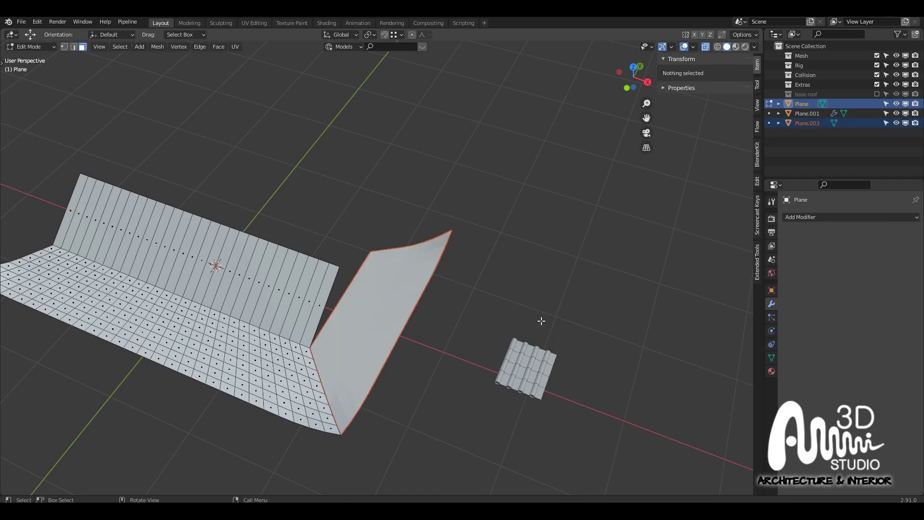
In Object Mode, create a UV shape for the main roof object and flatten it with Shape Control at 1.00
{"action": "key", "text": "Tab"}
{"action": "left_click", "coordinate": [392, 322]}
{"action": "scroll", "coordinate": [391, 319], "scroll_direction": "down", "scroll_amount": 3}
{"action": "middle_click_drag", "start_coordinate": [378, 320], "coordinate": [457, 286]}
{"action": "scroll", "coordinate": [414, 320], "scroll_direction": "up", "scroll_amount": 3}
{"action": "left_click", "coordinate": [468, 296]}
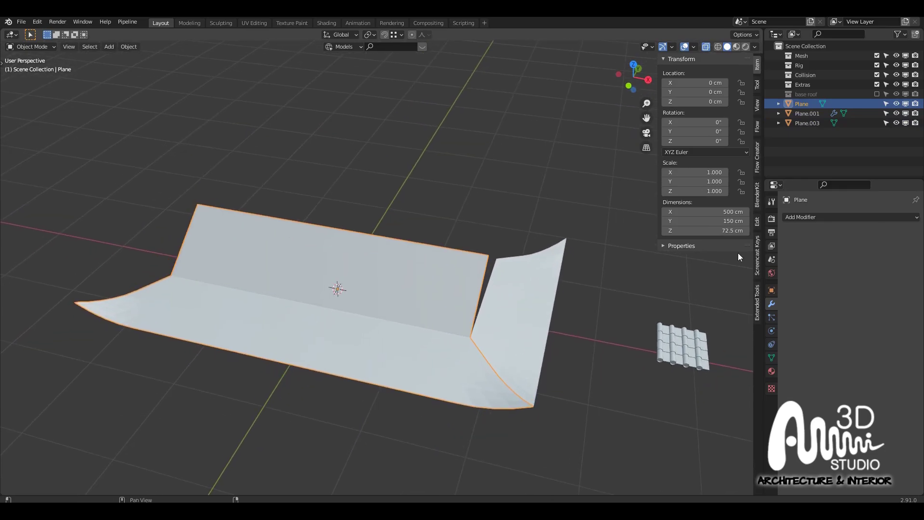
{"action": "left_click", "coordinate": [758, 295]}
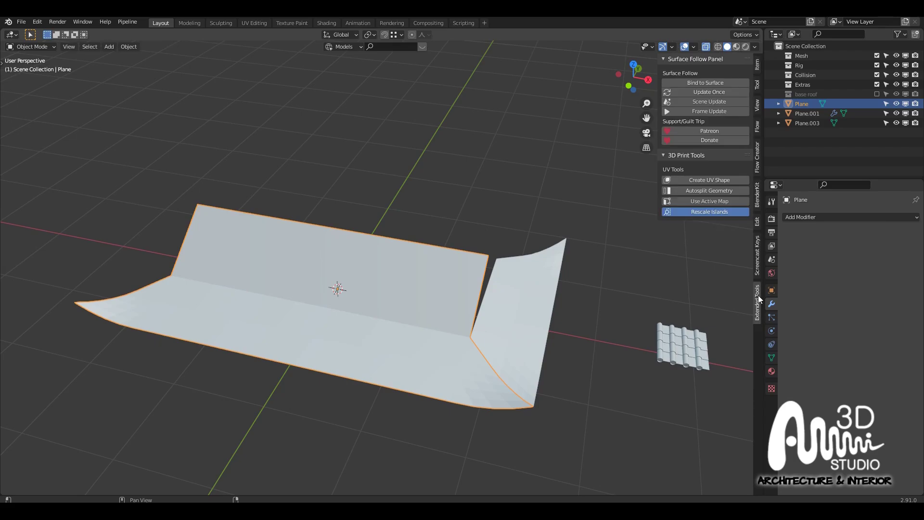
{"action": "middle_click_drag", "start_coordinate": [623, 267], "coordinate": [585, 252]}
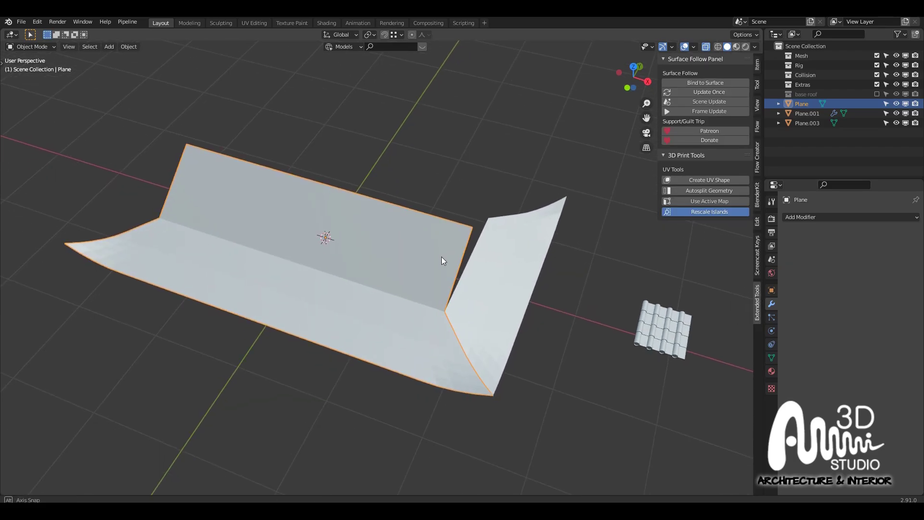
{"action": "middle_click_drag", "start_coordinate": [441, 256], "coordinate": [448, 264]}
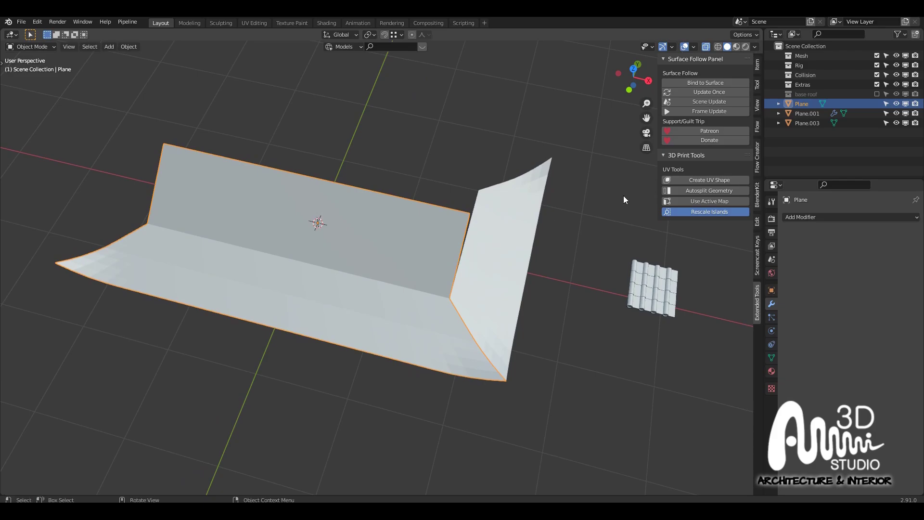
{"action": "left_click", "coordinate": [706, 180]}
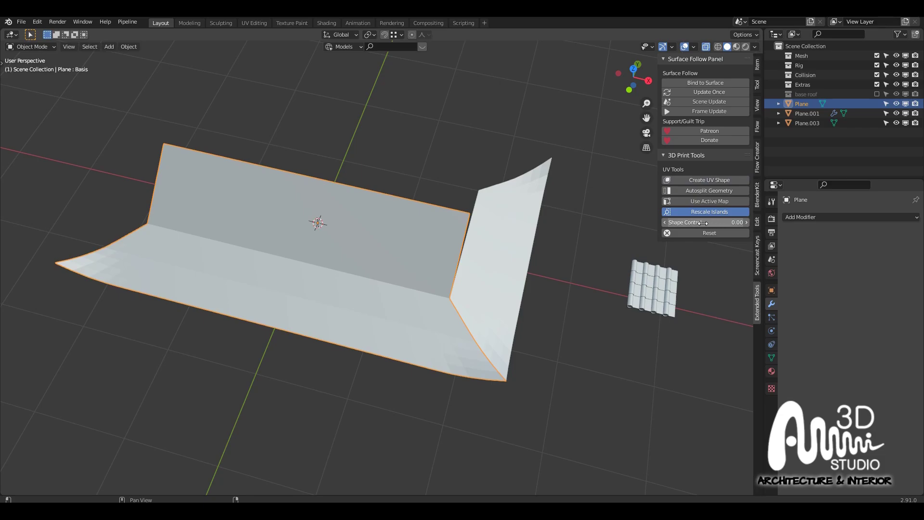
{"action": "left_click_drag", "start_coordinate": [685, 223], "coordinate": [731, 223]}
Move the tile array clear of the roof pieces and place a duplicate at the flattened roof's lower-left corner in top view
{"action": "middle_click_drag", "start_coordinate": [520, 226], "coordinate": [483, 218]}
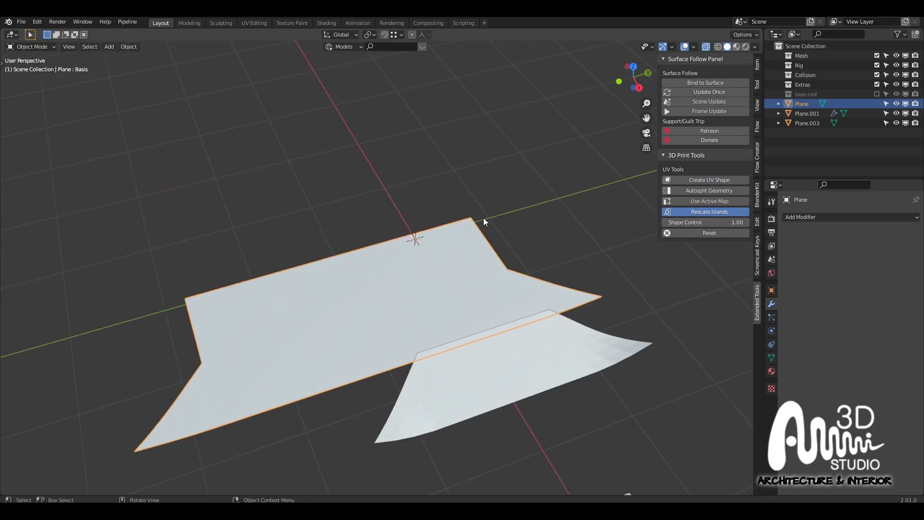
{"action": "key", "text": "KP_7"}
{"action": "scroll", "coordinate": [451, 238], "scroll_direction": "up", "scroll_amount": 2}
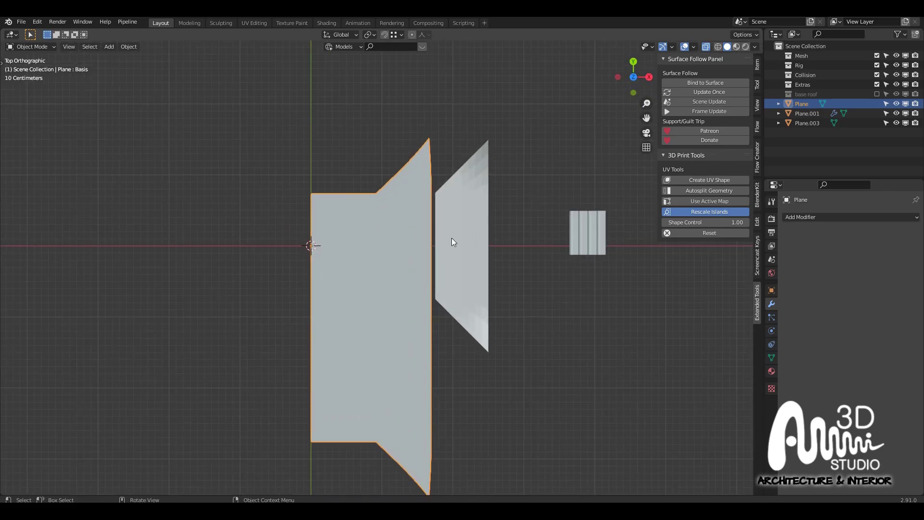
{"action": "left_click", "coordinate": [577, 226]}
{"action": "scroll", "coordinate": [592, 253], "scroll_direction": "down", "scroll_amount": 1}
{"action": "key", "text": "g"}
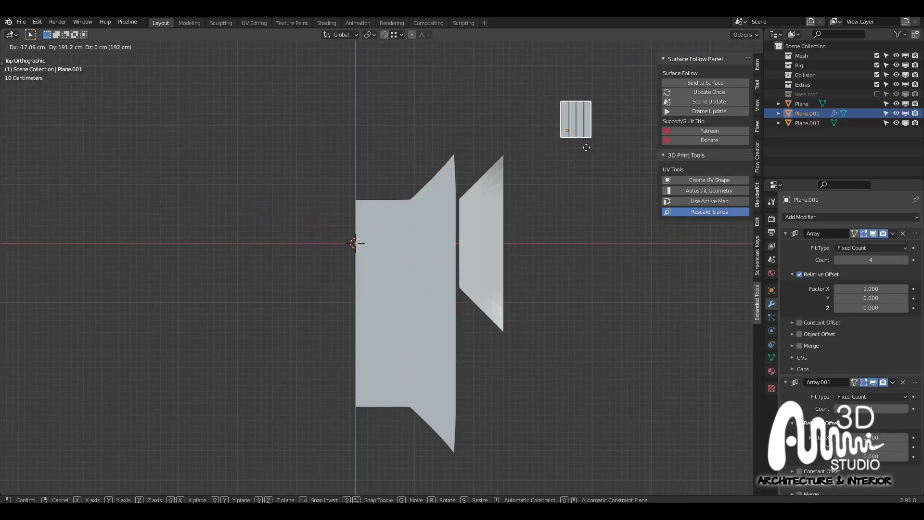
{"action": "left_click", "coordinate": [585, 133]}
{"action": "key", "text": "shift+d"}
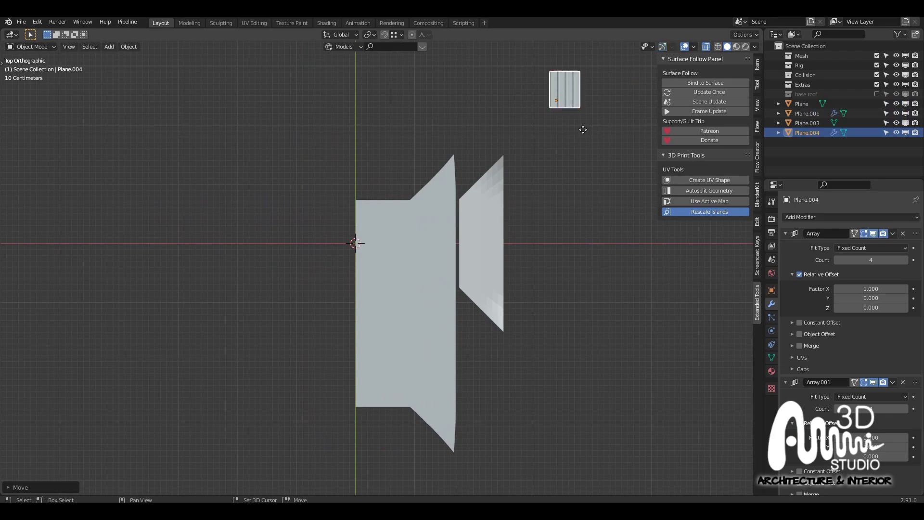
{"action": "left_click", "coordinate": [403, 432]}
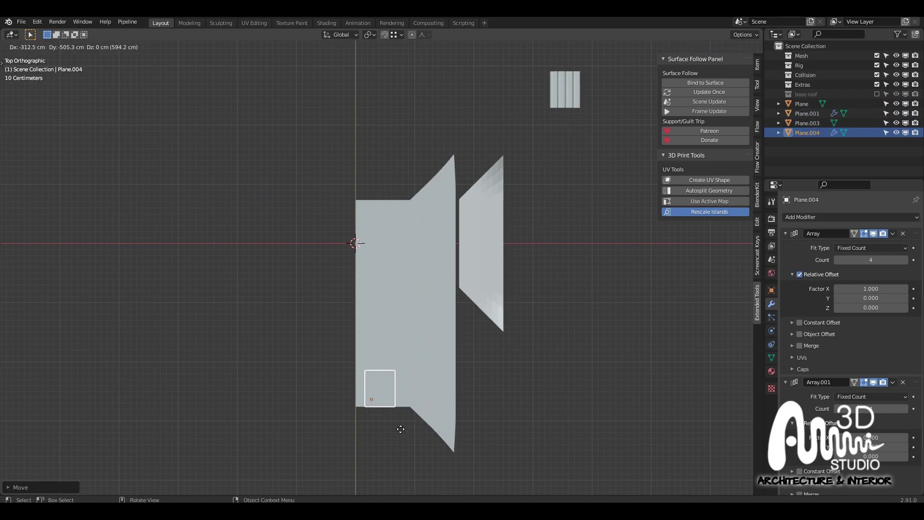
Raise the duplicated tile array along Z until it sits at the flattened roof's surface
{"action": "key", "text": "KP_1"}
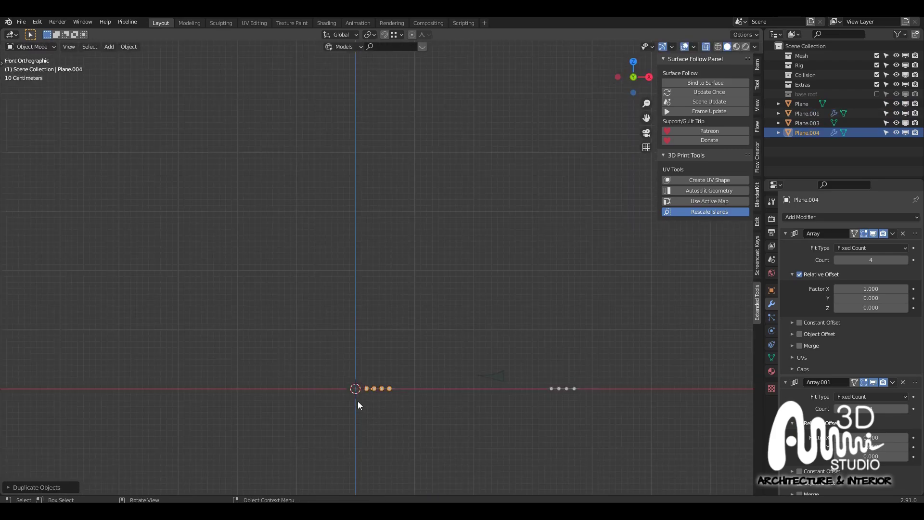
{"action": "scroll", "coordinate": [357, 400], "scroll_direction": "up", "scroll_amount": 12}
{"action": "middle_click_drag", "start_coordinate": [411, 362], "coordinate": [453, 293]}
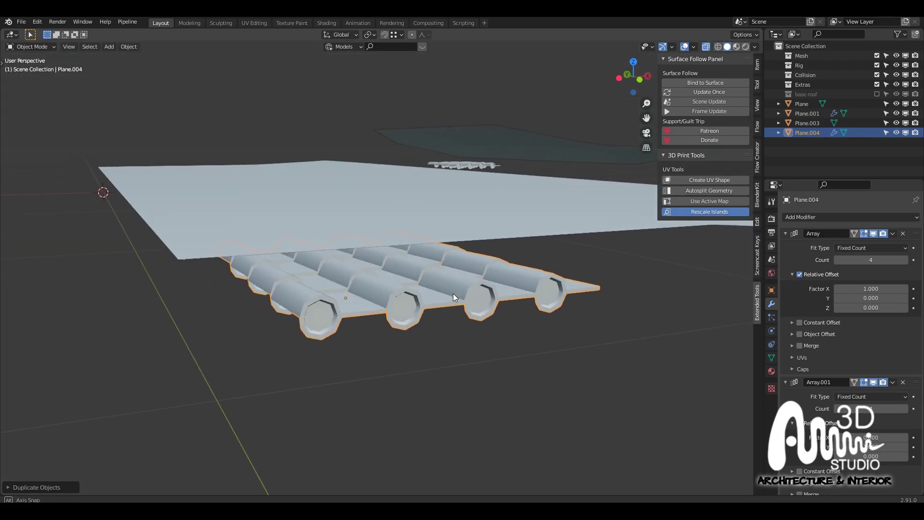
{"action": "key", "text": "g"}
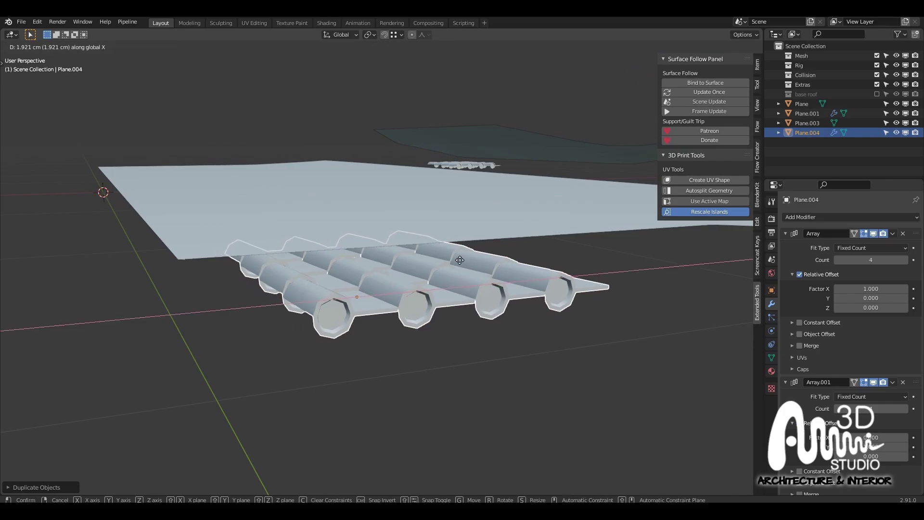
{"action": "key", "text": "z"}
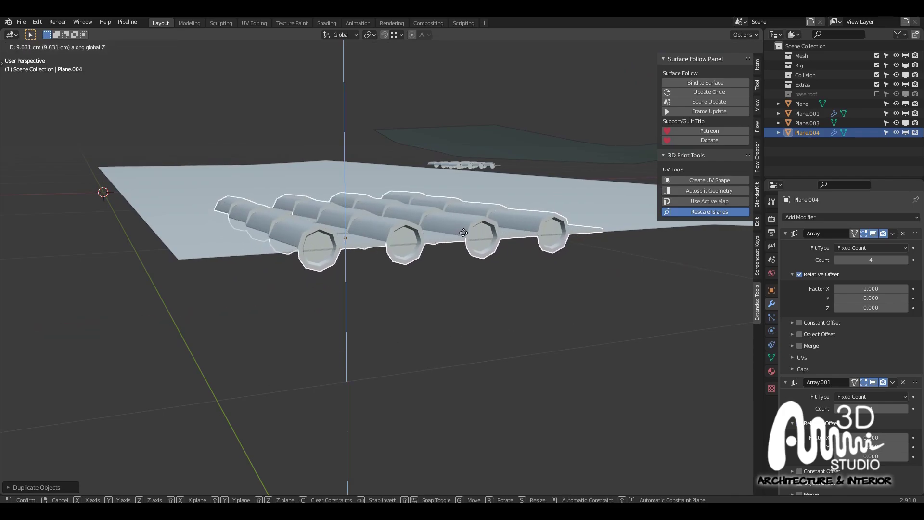
{"action": "left_click", "coordinate": [450, 236]}
{"action": "scroll", "coordinate": [450, 236], "scroll_direction": "up", "scroll_amount": 1}
{"action": "scroll", "coordinate": [450, 235], "scroll_direction": "up", "scroll_amount": 1}
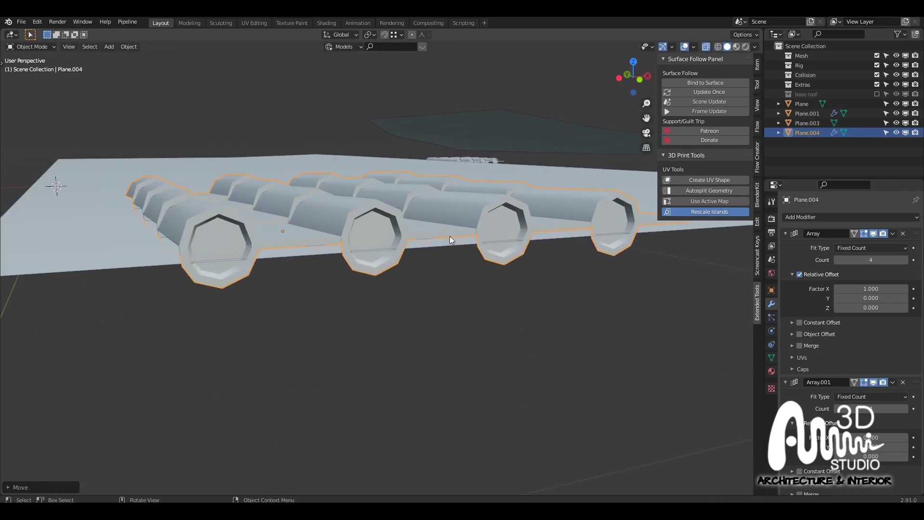
Fine-tune the duplicated tile array's height along Z in wireframe front view, then restore solid shading
{"action": "key", "text": "KP_1"}
{"action": "key", "text": "z"}
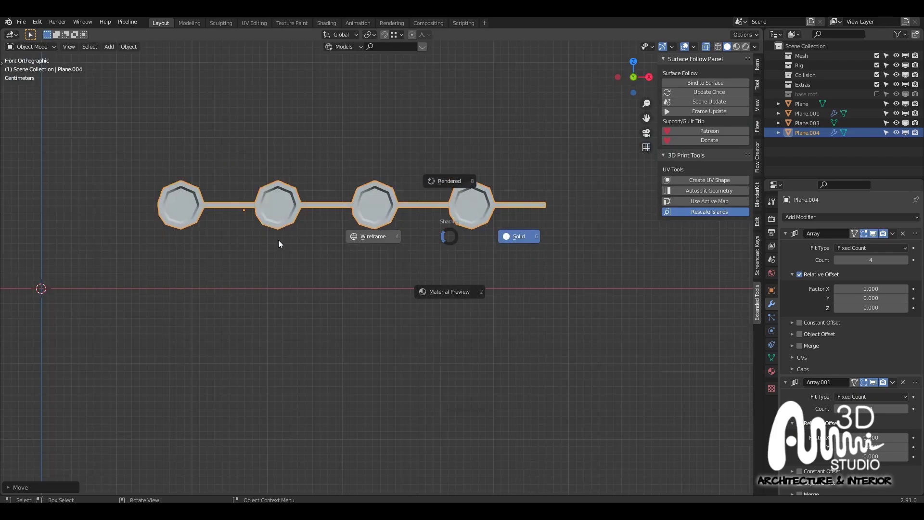
{"action": "left_click", "coordinate": [286, 237]}
{"action": "scroll", "coordinate": [233, 203], "scroll_direction": "up", "scroll_amount": 5}
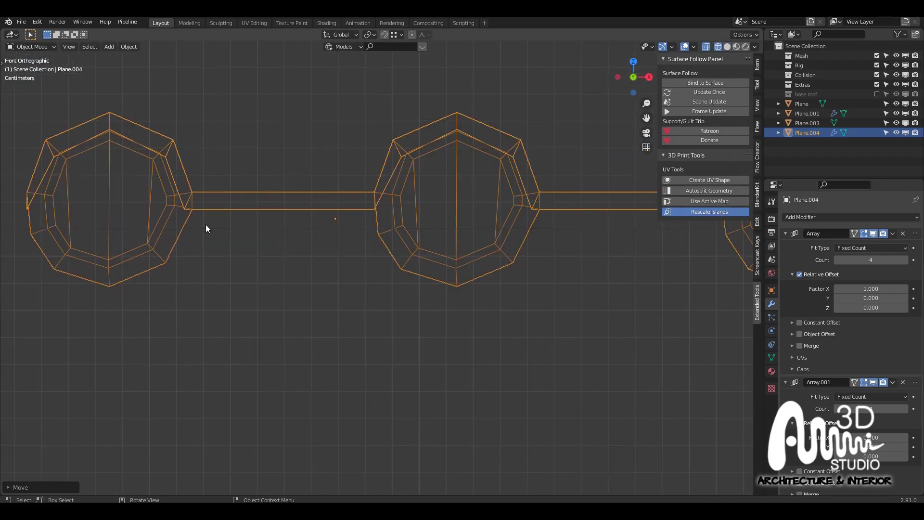
{"action": "key", "text": "g"}
{"action": "key", "text": "z"}
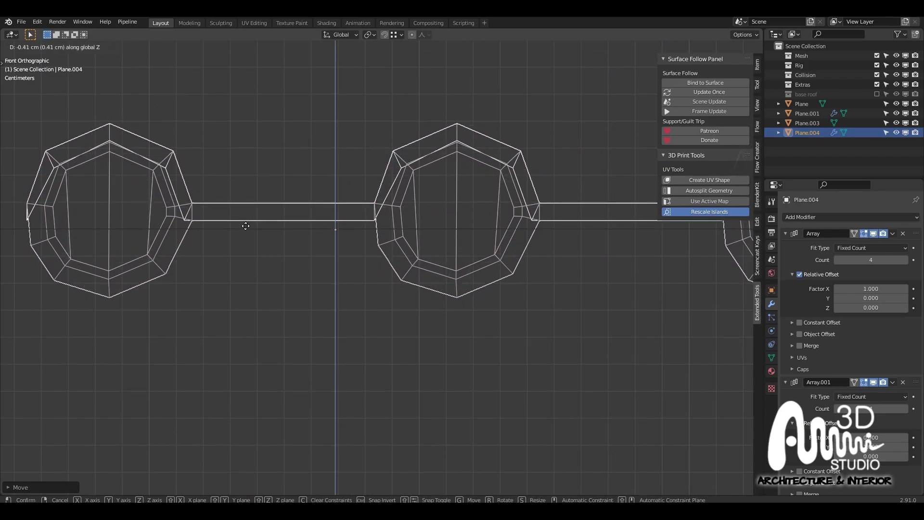
{"action": "left_click", "coordinate": [251, 201]}
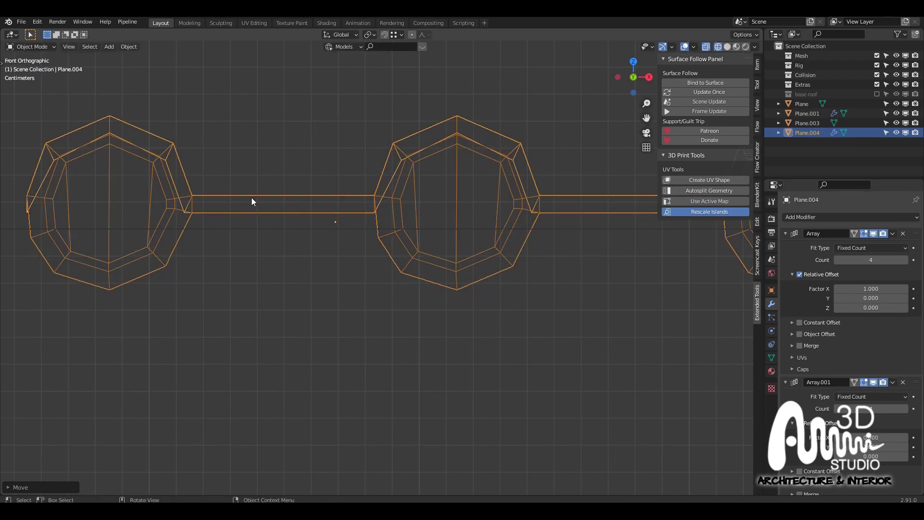
{"action": "mouse_move", "coordinate": [212, 236]}
{"action": "middle_mouse_down"}
{"action": "mouse_move", "coordinate": [366, 238]}
{"action": "mouse_move", "coordinate": [389, 245]}
{"action": "mouse_move", "coordinate": [389, 258]}
{"action": "mouse_move", "coordinate": [373, 271]}
{"action": "mouse_move", "coordinate": [400, 249]}
{"action": "mouse_move", "coordinate": [420, 264]}
{"action": "middle_mouse_up"}
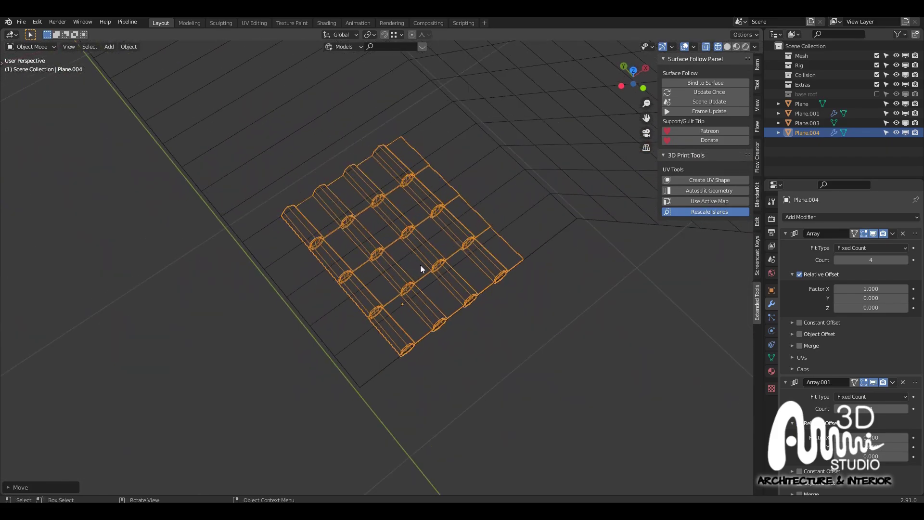
{"action": "key", "text": "z"}
{"action": "left_click", "coordinate": [509, 267]}
Try to rotate the duplicated tile array -90° about the Z axis
{"action": "middle_click_drag", "start_coordinate": [525, 253], "coordinate": [447, 259]}
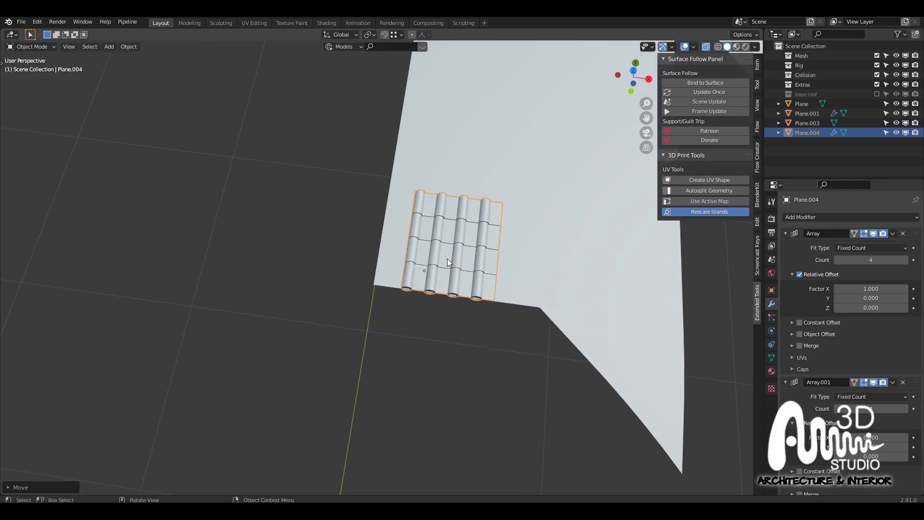
{"action": "key", "text": "g"}
{"action": "type", "text": "z"}
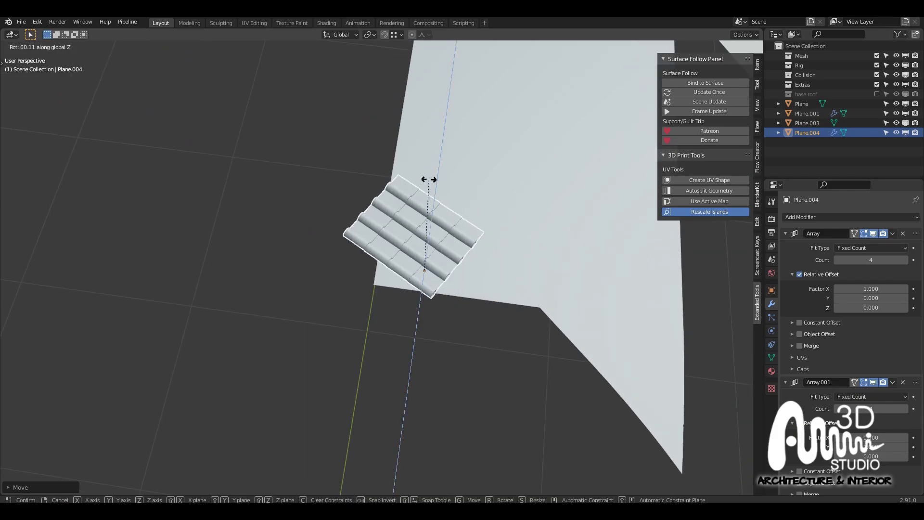
{"action": "type", "text": "90"}
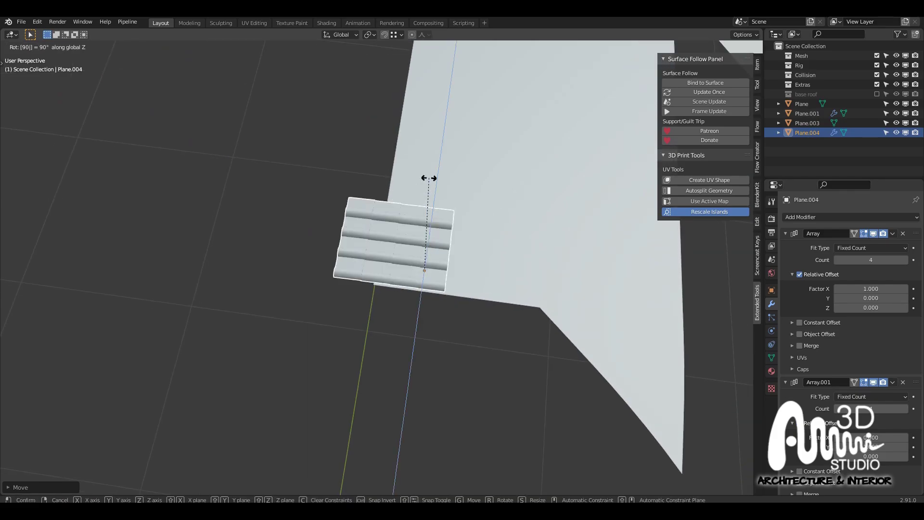
{"action": "key", "text": "minus"}
{"action": "key", "text": "Return"}
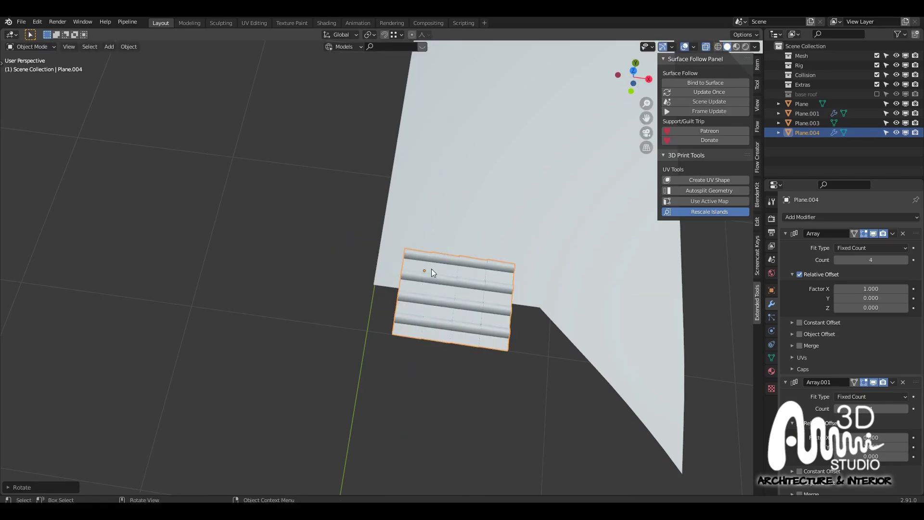
Rotate the duplicated tile array 90° about the Z axis from its original orientation
{"action": "middle_click_drag", "start_coordinate": [431, 269], "coordinate": [361, 223]}
{"action": "middle_click_drag", "start_coordinate": [501, 234], "coordinate": [492, 253]}
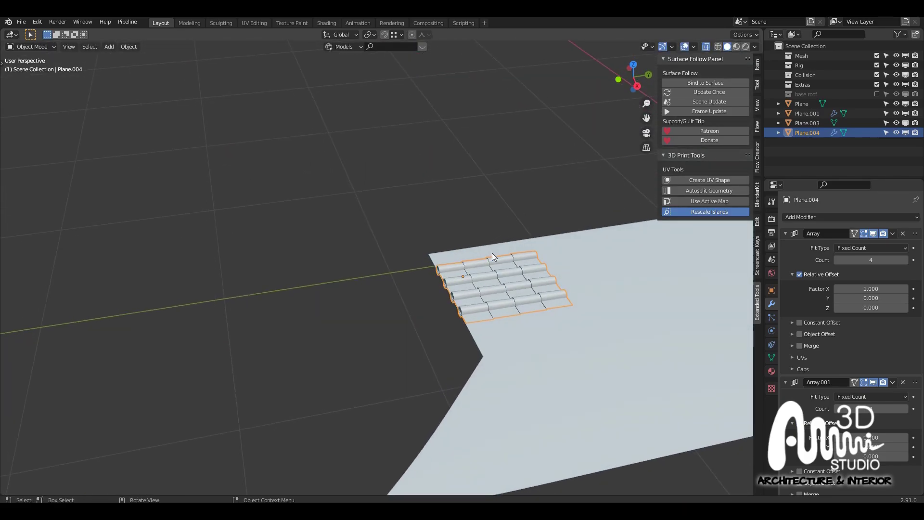
{"action": "type", "text": "rz"}
{"action": "type", "text": "90"}
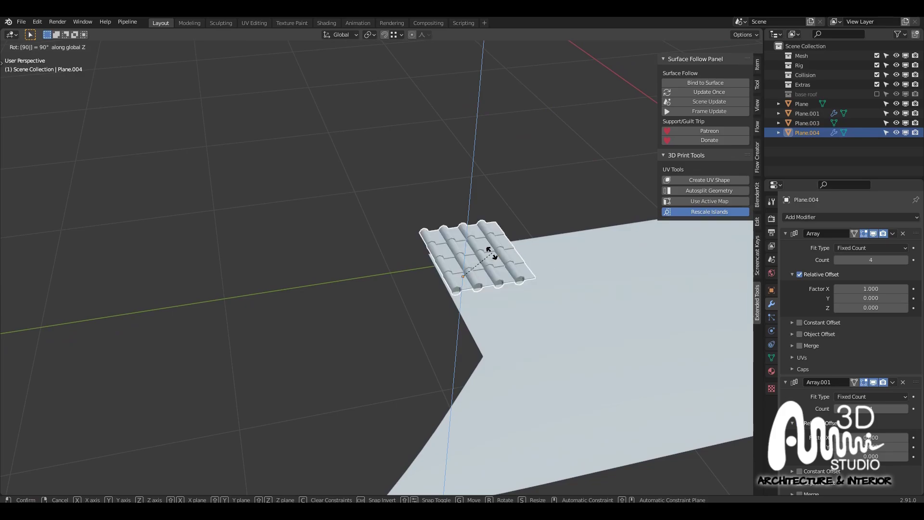
{"action": "key", "text": "Return"}
In wireframe top view, move the duplicated tile array to the lower outer corner of the large flattened roof piece
{"action": "scroll", "coordinate": [491, 246], "scroll_direction": "down", "scroll_amount": 2}
{"action": "middle_click_drag", "start_coordinate": [490, 246], "coordinate": [498, 281]}
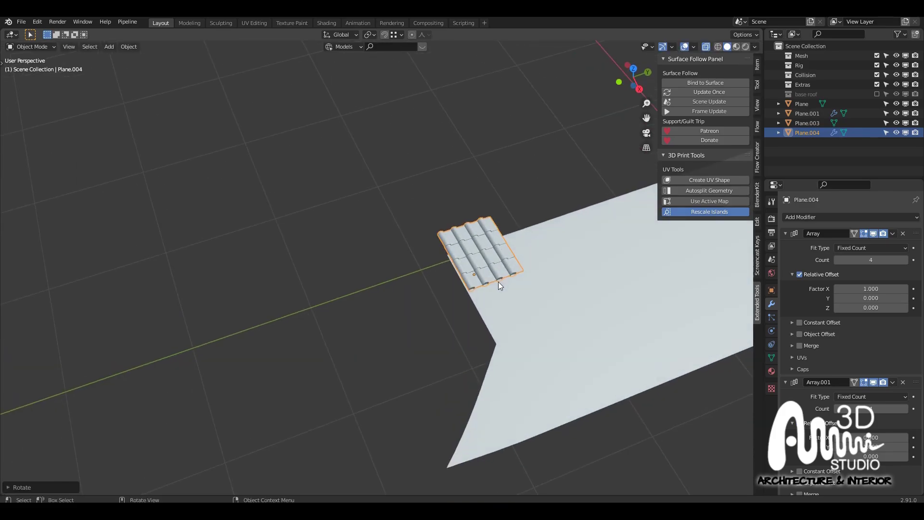
{"action": "key", "text": "KP_7"}
{"action": "scroll", "coordinate": [498, 282], "scroll_direction": "down", "scroll_amount": 3}
{"action": "key", "text": "z"}
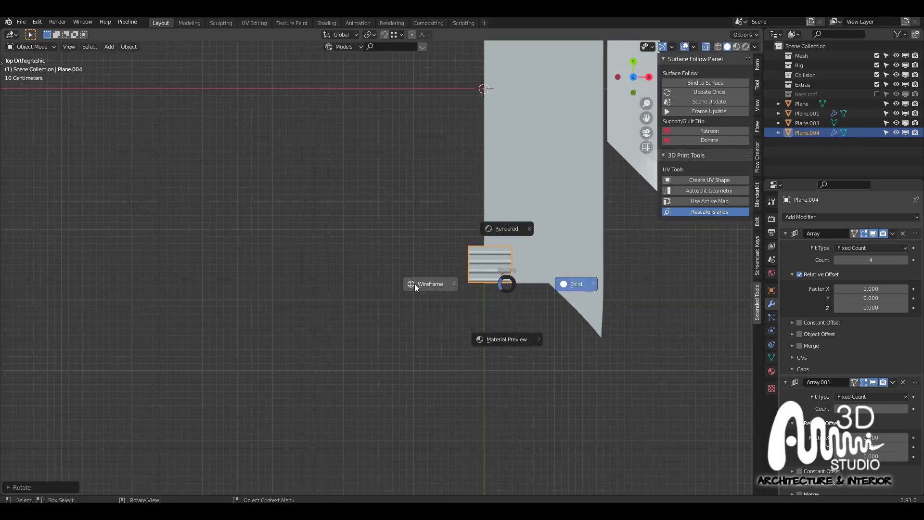
{"action": "left_click", "coordinate": [414, 284]}
{"action": "key", "text": "g"}
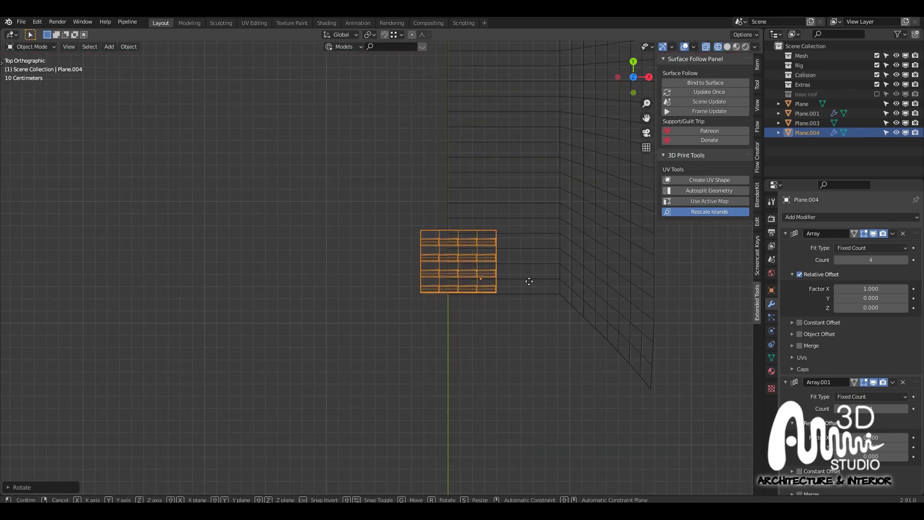
{"action": "left_click", "coordinate": [682, 375]}
{"action": "scroll", "coordinate": [636, 388], "scroll_direction": "down", "scroll_amount": 2}
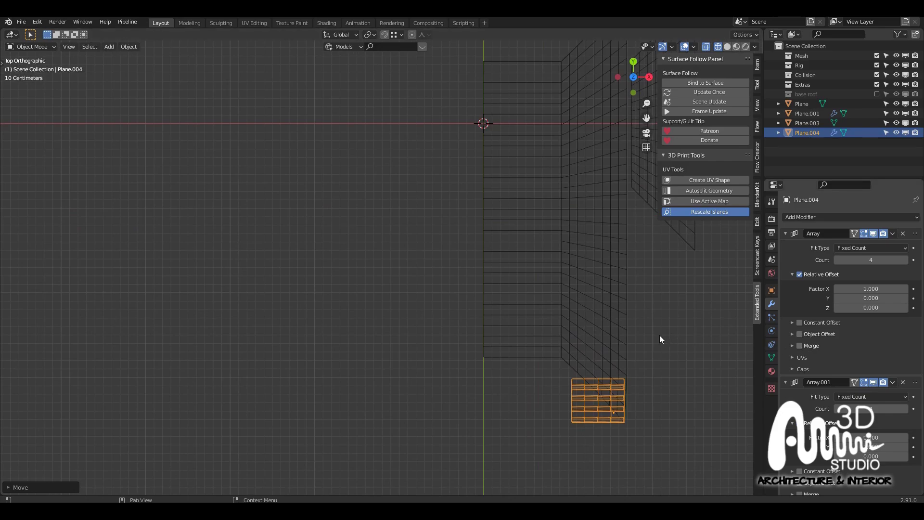
Raise the first Array modifier's count to 41 so the tiles span the flattened roof's full length
{"action": "scroll", "coordinate": [659, 335], "scroll_direction": "down", "scroll_amount": 3}
{"action": "middle_click_drag", "start_coordinate": [593, 308], "coordinate": [439, 355], "text": "shift"}
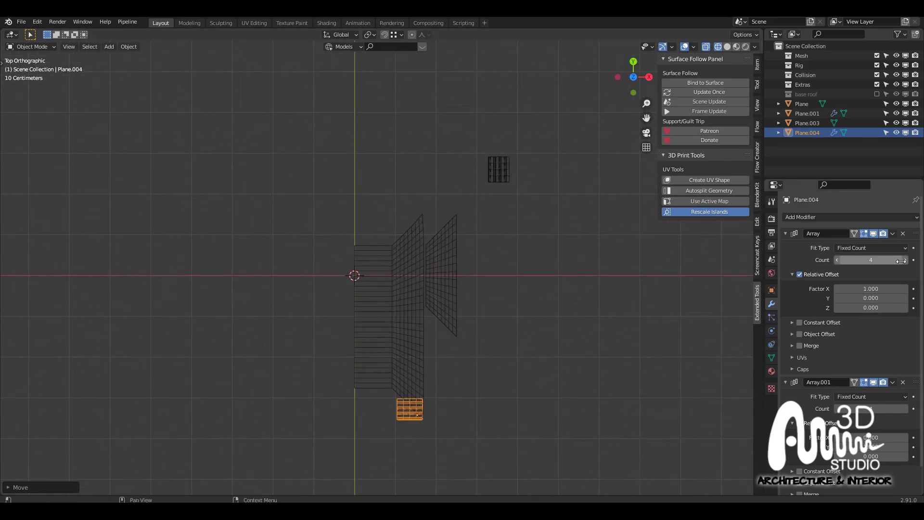
{"action": "left_click_drag", "start_coordinate": [871, 260], "coordinate": [919, 260]}
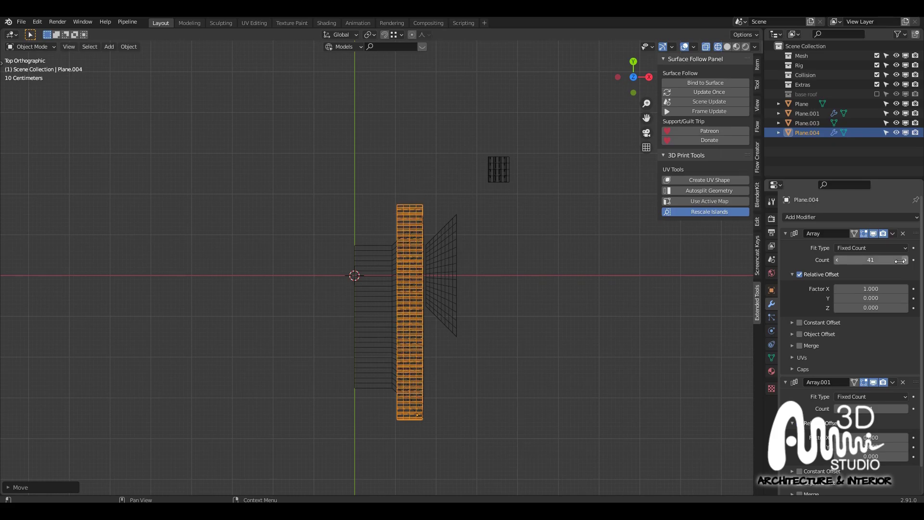
{"action": "scroll", "coordinate": [427, 211], "scroll_direction": "up", "scroll_amount": 5}
{"action": "scroll", "coordinate": [386, 213], "scroll_direction": "up", "scroll_amount": 10}
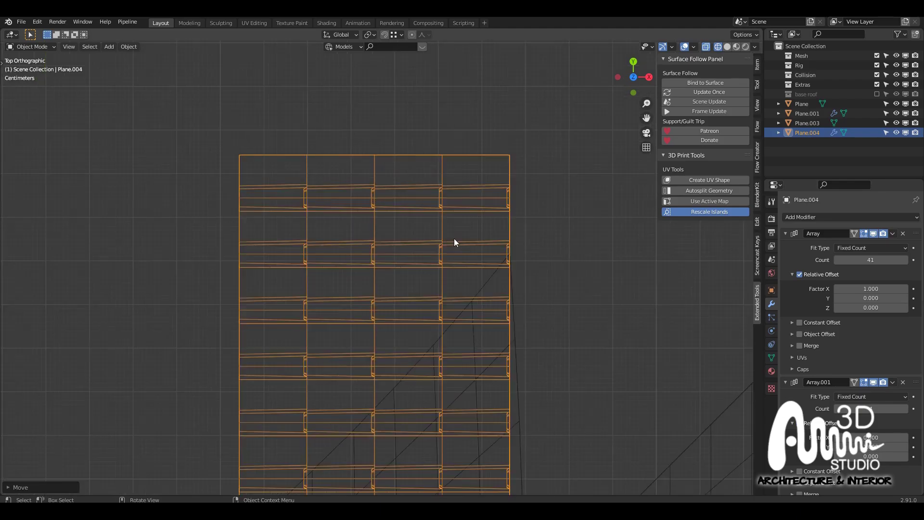
{"action": "scroll", "coordinate": [504, 226], "scroll_direction": "down", "scroll_amount": 9}
{"action": "scroll", "coordinate": [500, 231], "scroll_direction": "down", "scroll_amount": 5}
{"action": "scroll", "coordinate": [467, 439], "scroll_direction": "up", "scroll_amount": 7}
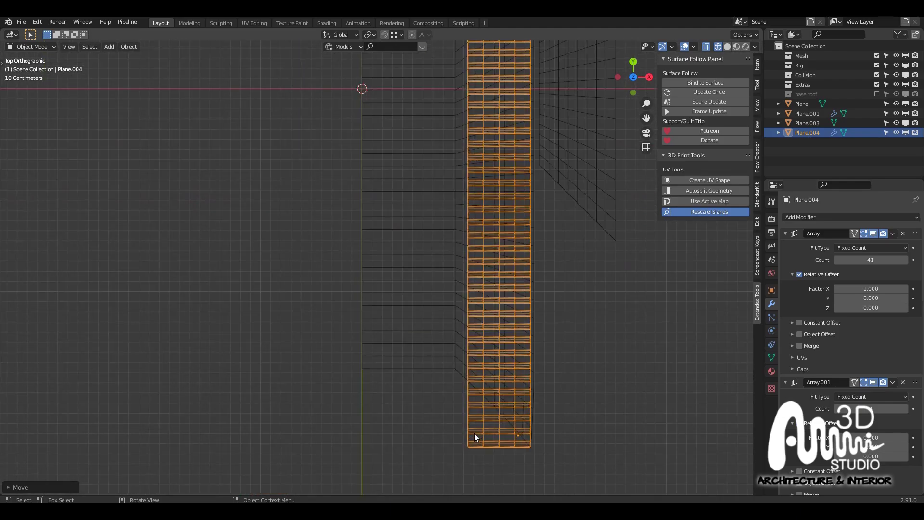
Increase the Array.001 modifier's count to 11 so the tiles span the flattened roof's full width
{"action": "scroll", "coordinate": [482, 432], "scroll_direction": "down", "scroll_amount": 3}
{"action": "scroll", "coordinate": [492, 420], "scroll_direction": "up", "scroll_amount": 2}
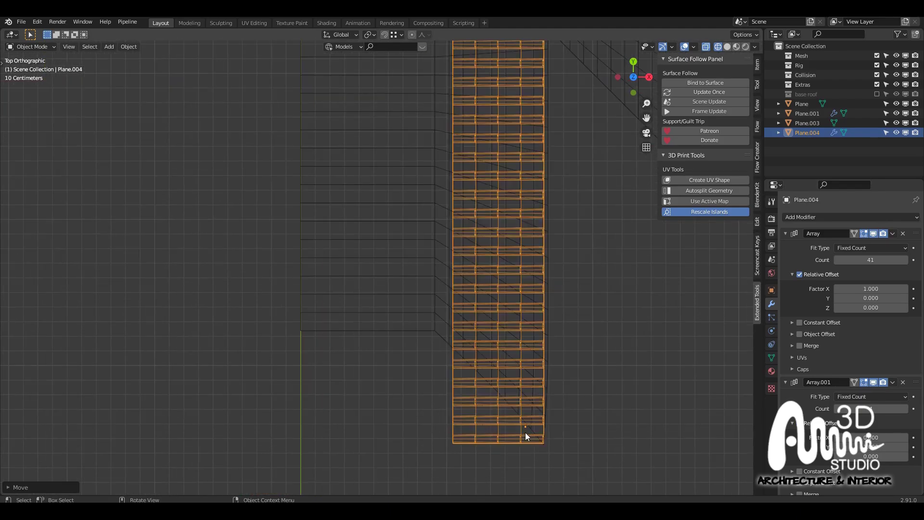
{"action": "scroll", "coordinate": [525, 432], "scroll_direction": "down", "scroll_amount": 1}
{"action": "scroll", "coordinate": [883, 387], "scroll_direction": "down", "scroll_amount": 2}
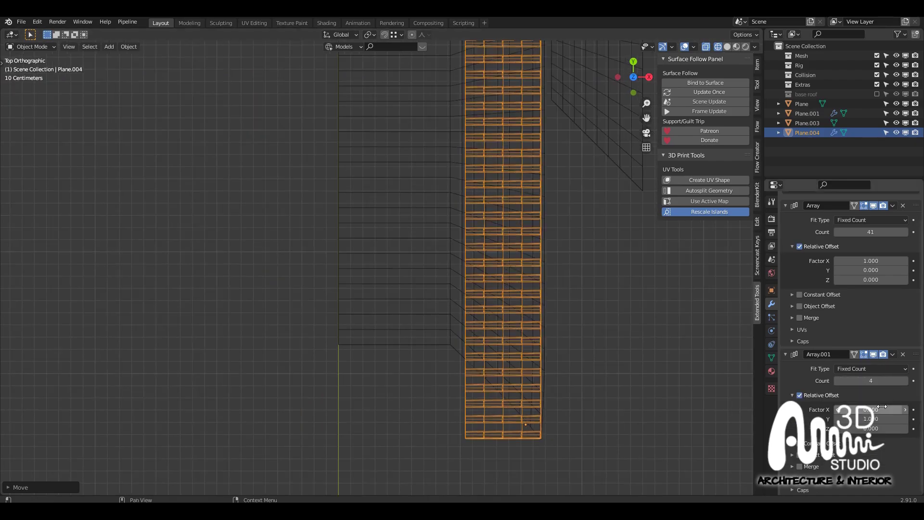
{"action": "left_click", "coordinate": [905, 381]}
{"action": "left_click", "coordinate": [905, 381]}
{"action": "left_click", "coordinate": [905, 380]}
{"action": "left_click", "coordinate": [905, 380]}
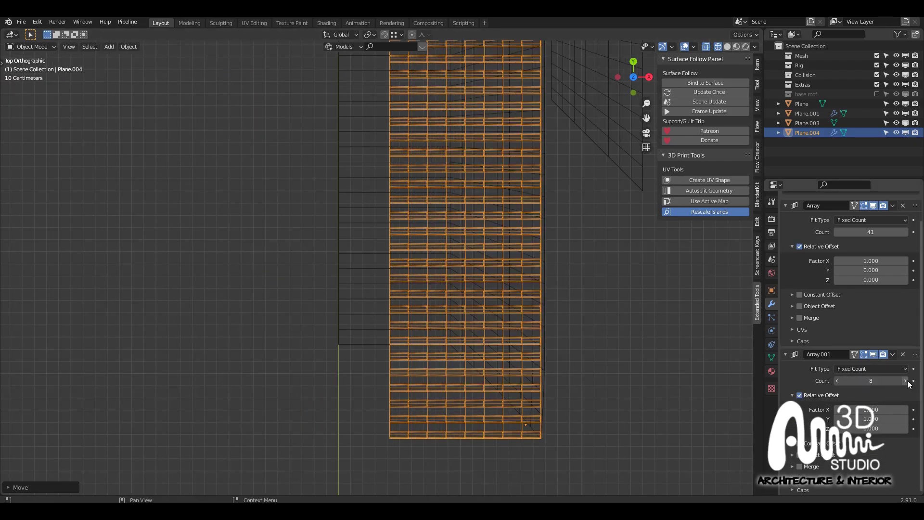
{"action": "left_click", "coordinate": [906, 381]}
{"action": "left_click", "coordinate": [905, 381]}
{"action": "left_click", "coordinate": [905, 381]}
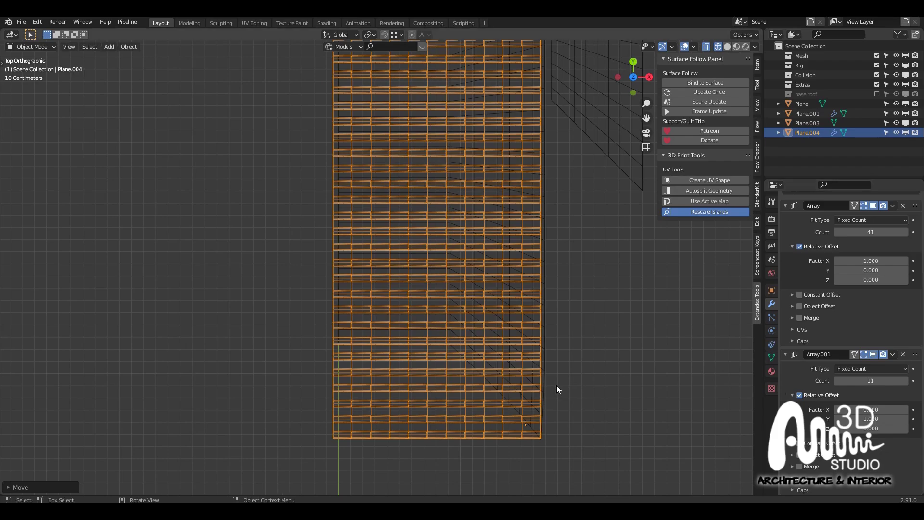
Move the tile array about 2.9 cm along X to align its outer side with the flattened roof's outer edge
{"action": "scroll", "coordinate": [555, 386], "scroll_direction": "up", "scroll_amount": 3}
{"action": "scroll", "coordinate": [545, 329], "scroll_direction": "up", "scroll_amount": 3}
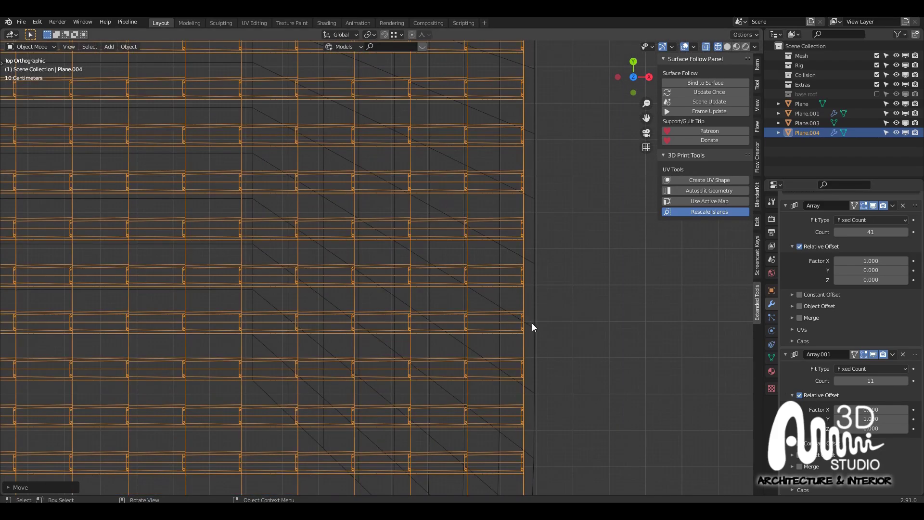
{"action": "key", "text": "g"}
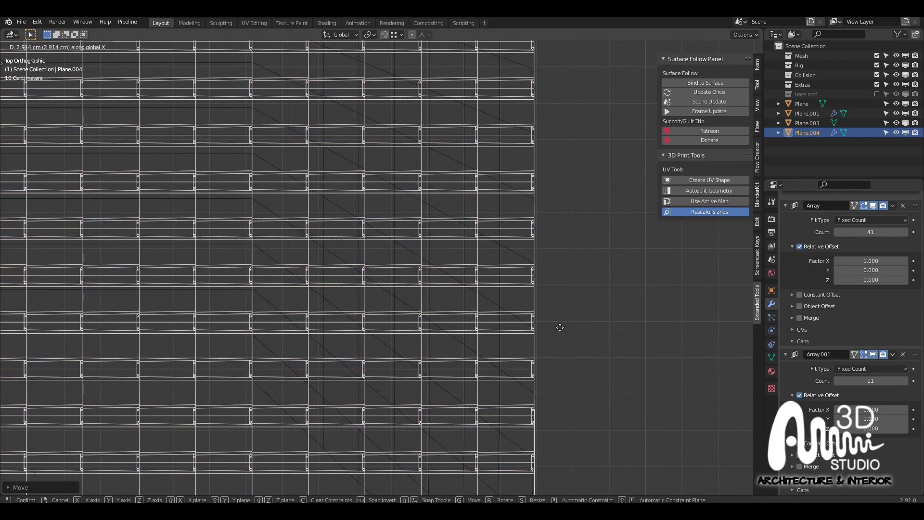
{"action": "left_click", "coordinate": [558, 327]}
Reduce the first Array modifier's count to 40 to trim the excess tiles beyond the roof's upper tip
{"action": "scroll", "coordinate": [556, 334], "scroll_direction": "down", "scroll_amount": 6}
{"action": "scroll", "coordinate": [550, 346], "scroll_direction": "down", "scroll_amount": 6}
{"action": "scroll", "coordinate": [558, 175], "scroll_direction": "up", "scroll_amount": 14}
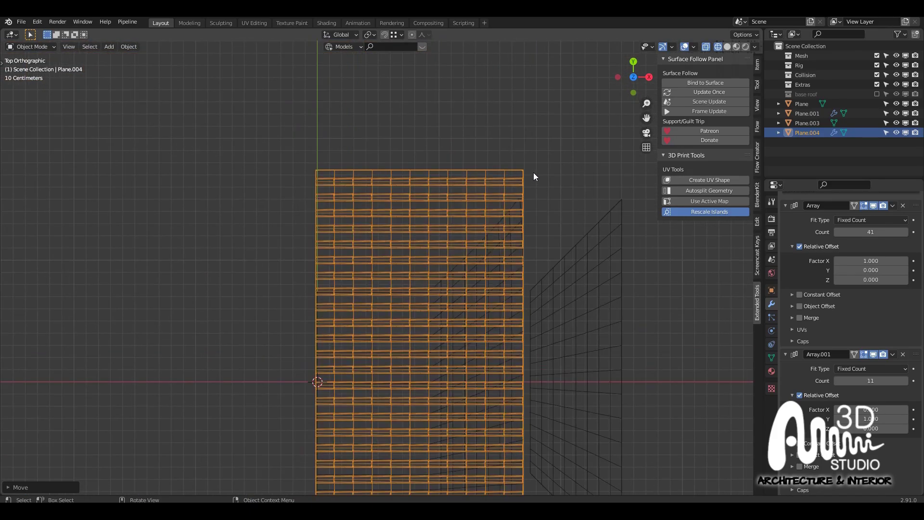
{"action": "scroll", "coordinate": [533, 230], "scroll_direction": "up", "scroll_amount": 4}
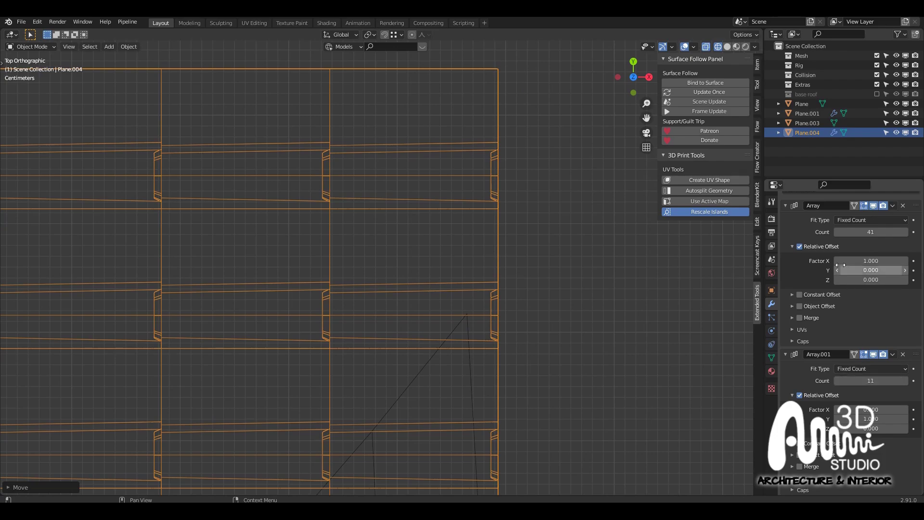
{"action": "left_click", "coordinate": [837, 232]}
{"action": "left_click", "coordinate": [837, 232]}
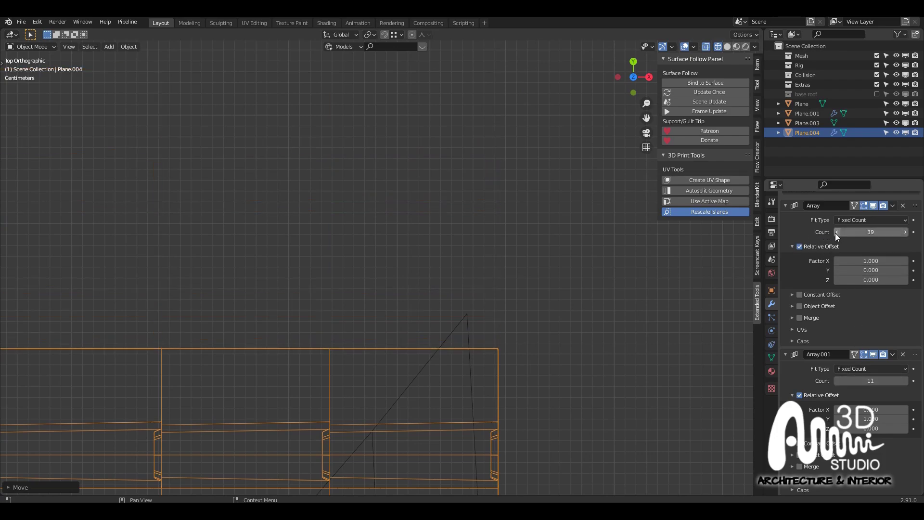
{"action": "left_click", "coordinate": [904, 232]}
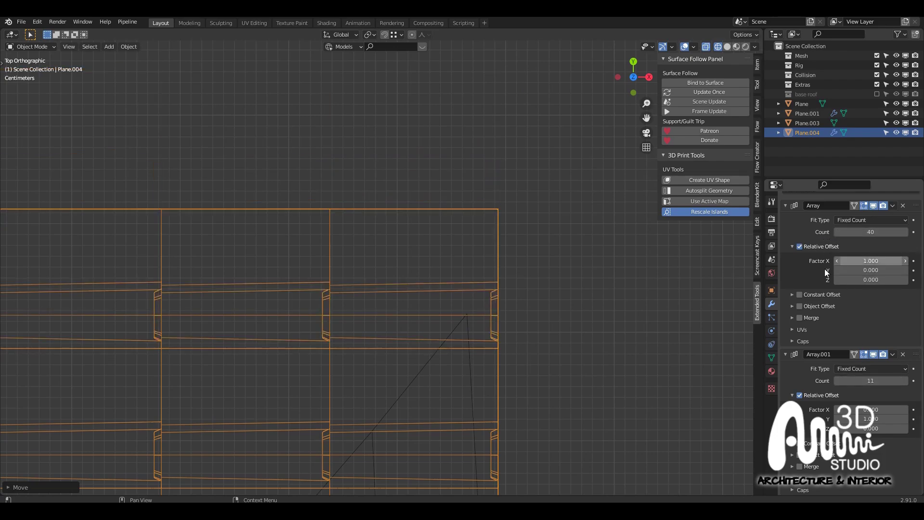
Shift the tile array about 1 cm along negative Y so its end covers the roof's lower tip
{"action": "scroll", "coordinate": [592, 255], "scroll_direction": "down", "scroll_amount": 4}
{"action": "scroll", "coordinate": [590, 253], "scroll_direction": "down", "scroll_amount": 6}
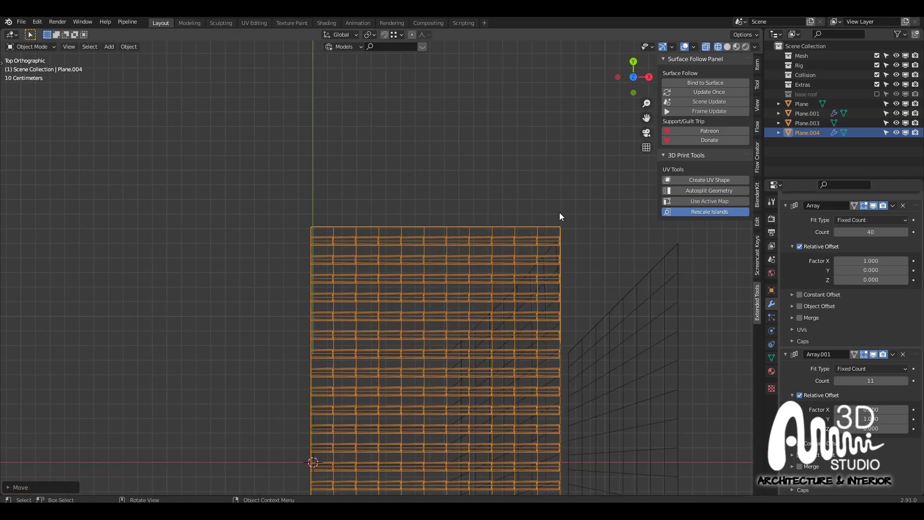
{"action": "scroll", "coordinate": [533, 405], "scroll_direction": "up", "scroll_amount": 10}
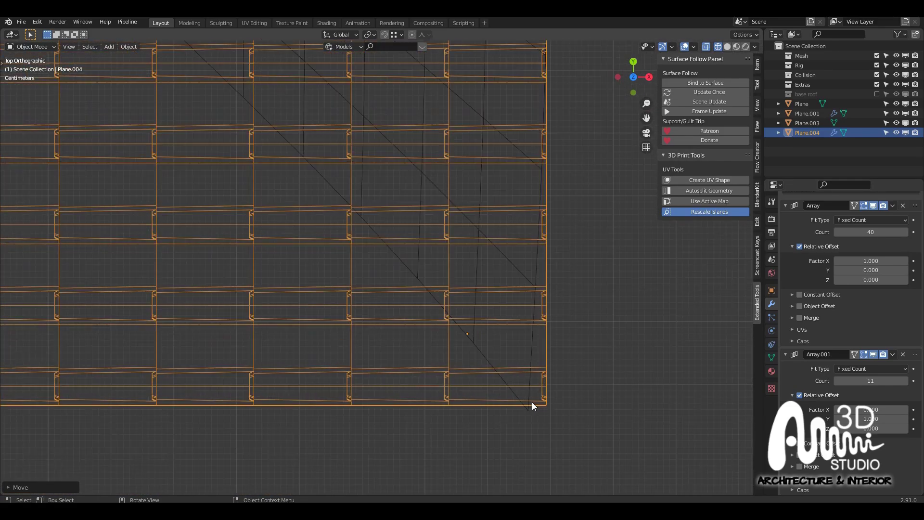
{"action": "key", "text": "g"}
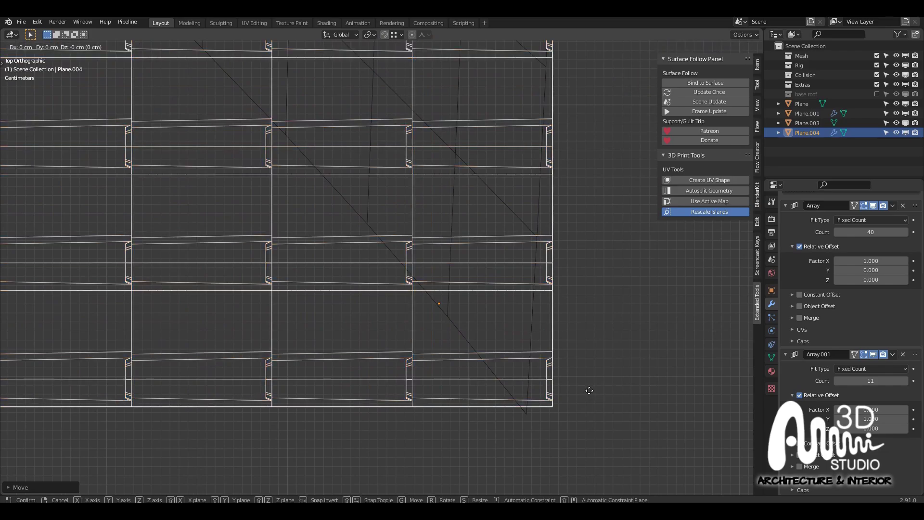
{"action": "key", "text": "y"}
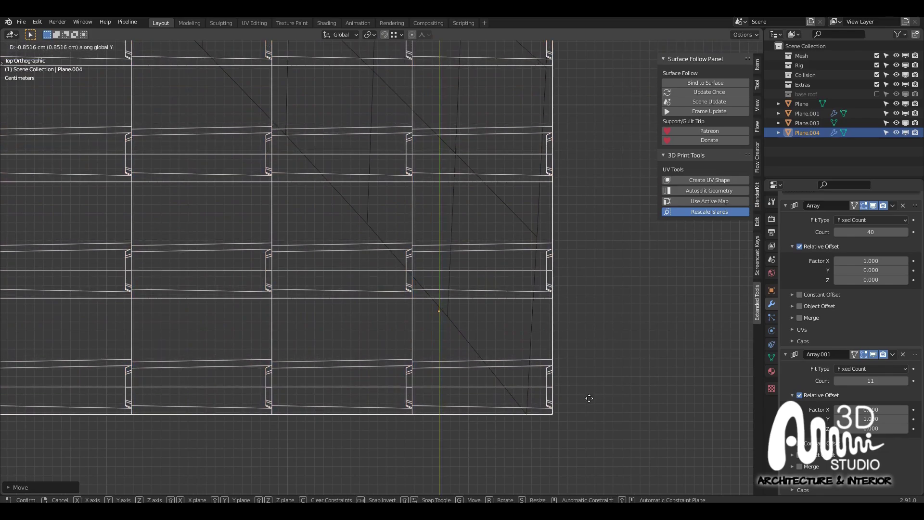
{"action": "left_click", "coordinate": [588, 401]}
In Edit Mode, select only the upper edge of the array's original tile at the roof's lower outer corner
{"action": "scroll", "coordinate": [586, 404], "scroll_direction": "down", "scroll_amount": 4}
{"action": "scroll", "coordinate": [583, 395], "scroll_direction": "down", "scroll_amount": 8}
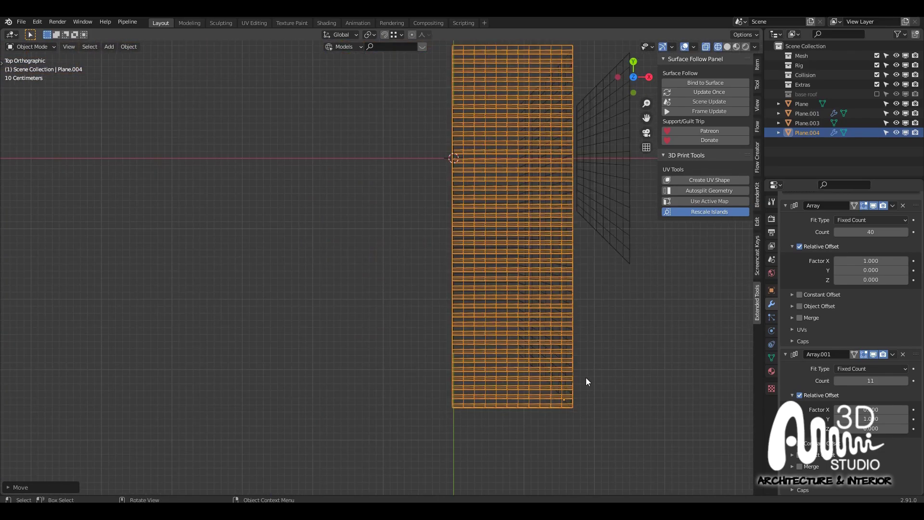
{"action": "scroll", "coordinate": [579, 219], "scroll_direction": "up", "scroll_amount": 8}
{"action": "scroll", "coordinate": [506, 265], "scroll_direction": "up", "scroll_amount": 5}
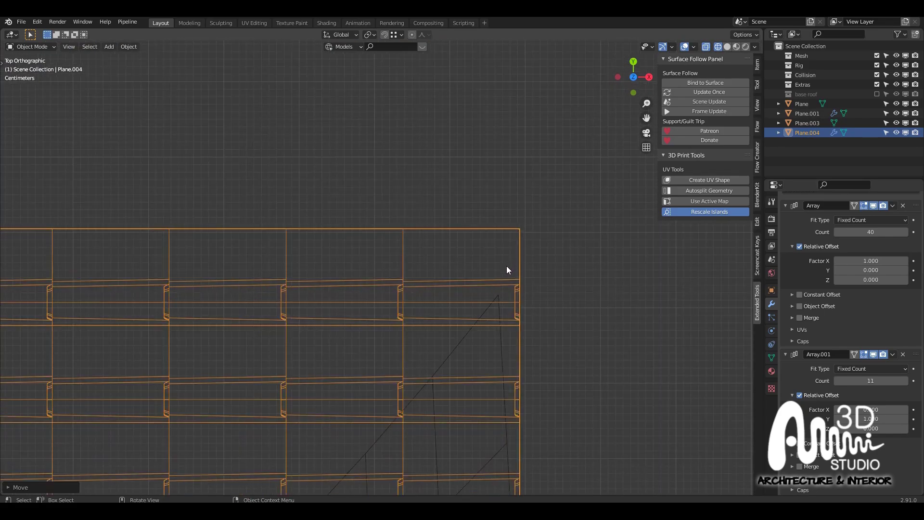
{"action": "scroll", "coordinate": [498, 293], "scroll_direction": "up", "scroll_amount": 1}
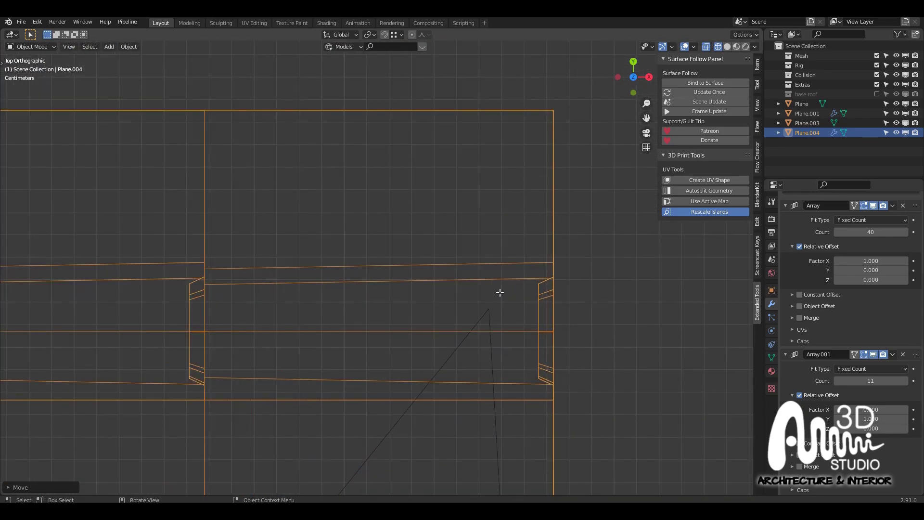
{"action": "key", "text": "Tab"}
{"action": "scroll", "coordinate": [513, 278], "scroll_direction": "down", "scroll_amount": 3}
{"action": "scroll", "coordinate": [510, 284], "scroll_direction": "down", "scroll_amount": 6}
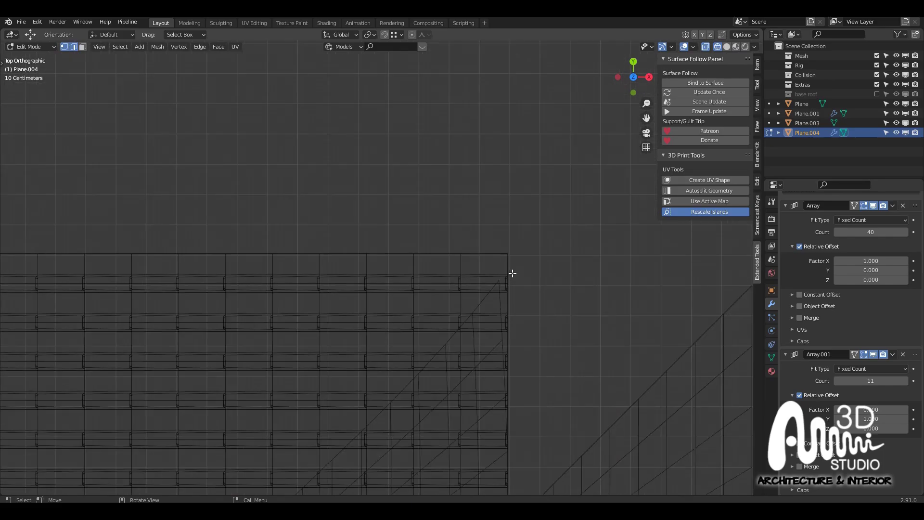
{"action": "left_click_drag", "start_coordinate": [423, 375], "coordinate": [595, 457]}
{"action": "scroll", "coordinate": [481, 429], "scroll_direction": "up", "scroll_amount": 5}
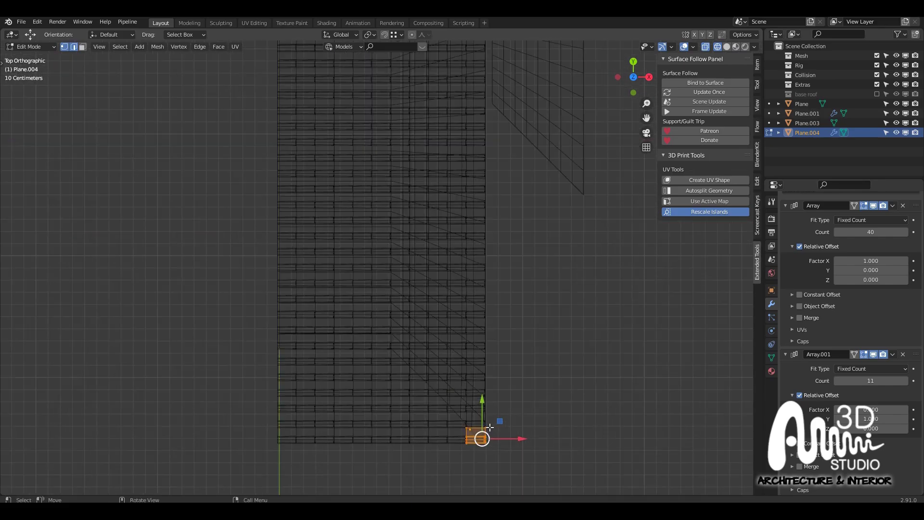
{"action": "scroll", "coordinate": [476, 433], "scroll_direction": "down", "scroll_amount": 2}
{"action": "scroll", "coordinate": [462, 424], "scroll_direction": "up", "scroll_amount": 5}
{"action": "scroll", "coordinate": [456, 417], "scroll_direction": "up", "scroll_amount": 1}
{"action": "left_click_drag", "start_coordinate": [457, 417], "coordinate": [579, 435]}
{"action": "scroll", "coordinate": [559, 421], "scroll_direction": "down", "scroll_amount": 6}
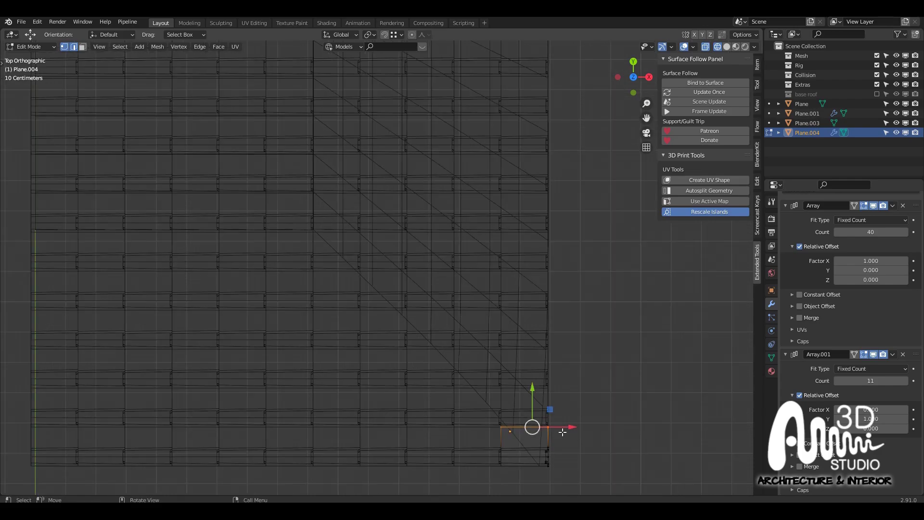
Move the tile's selected edge about -0.04 cm along Y to tighten the array's length, and return to Object Mode
{"action": "scroll", "coordinate": [509, 264], "scroll_direction": "up", "scroll_amount": 8}
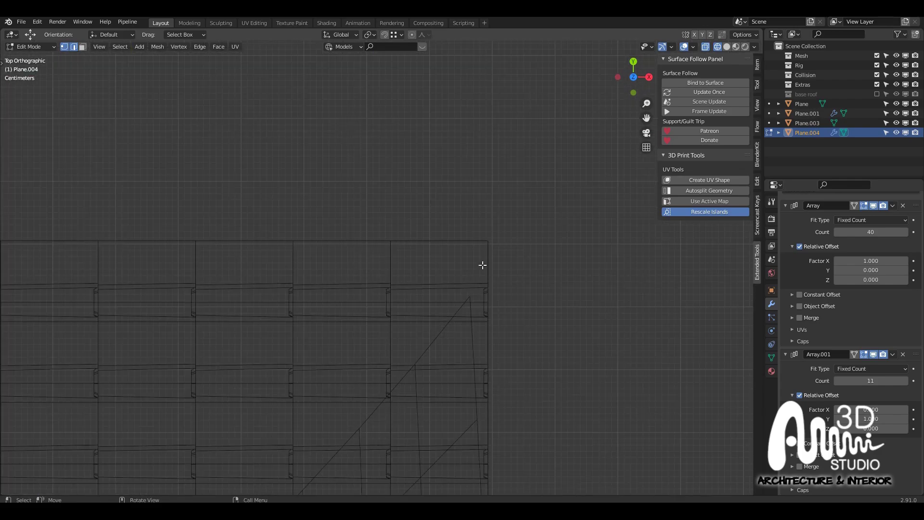
{"action": "key", "text": "g"}
{"action": "key", "text": "y"}
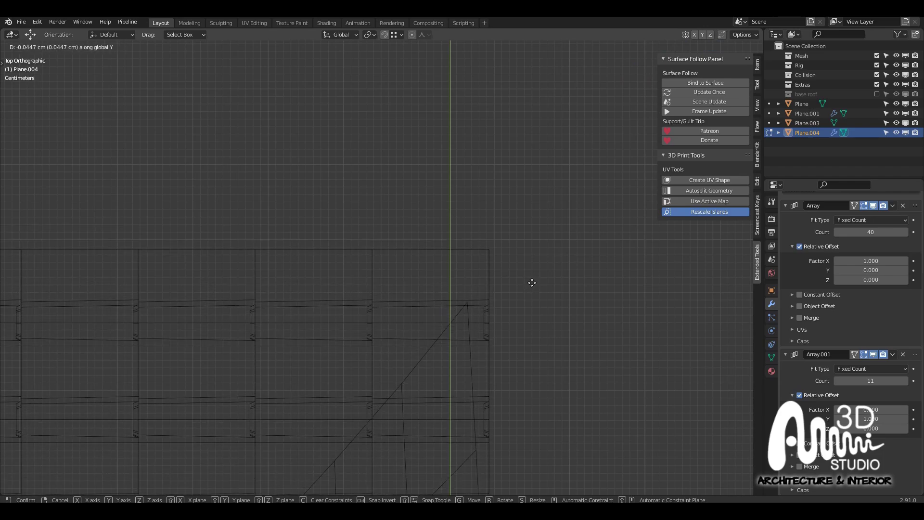
{"action": "left_click", "coordinate": [532, 282]}
{"action": "scroll", "coordinate": [536, 282], "scroll_direction": "down", "scroll_amount": 8}
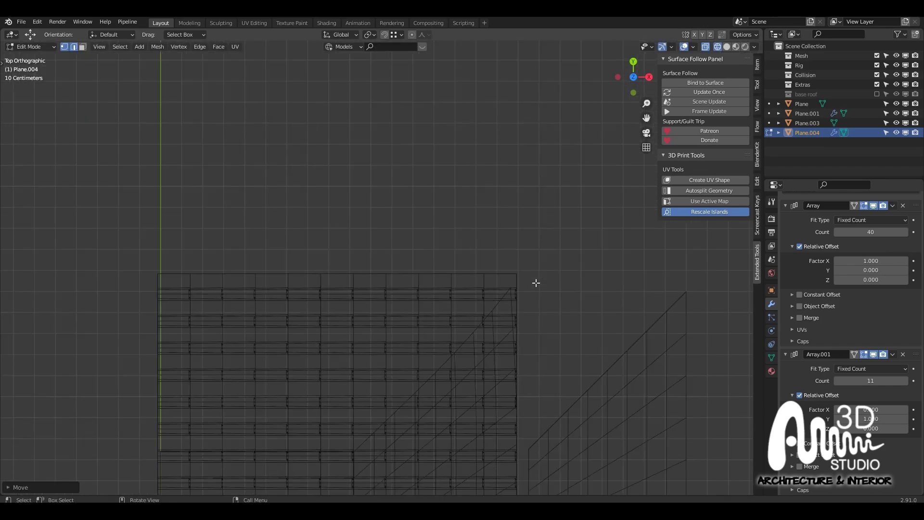
{"action": "key", "text": "Tab"}
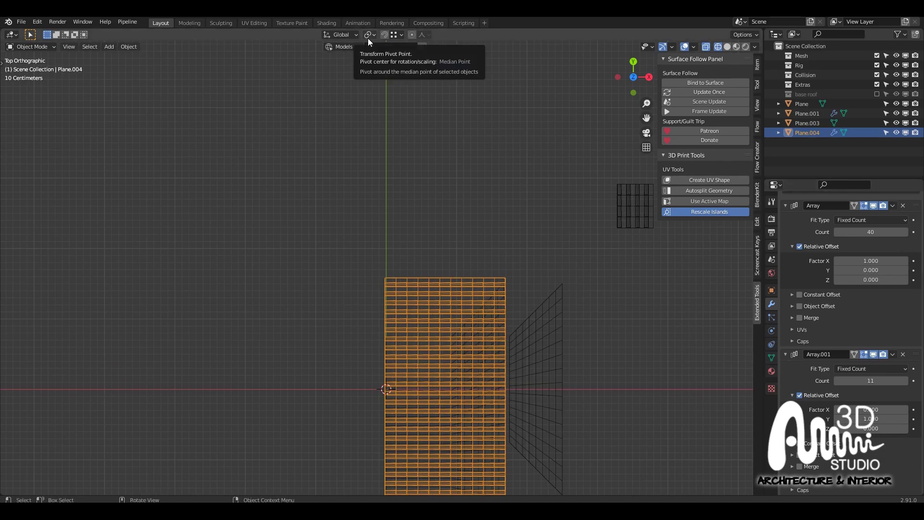
Convert the tile array object to a mesh
{"action": "left_click", "coordinate": [124, 47]}
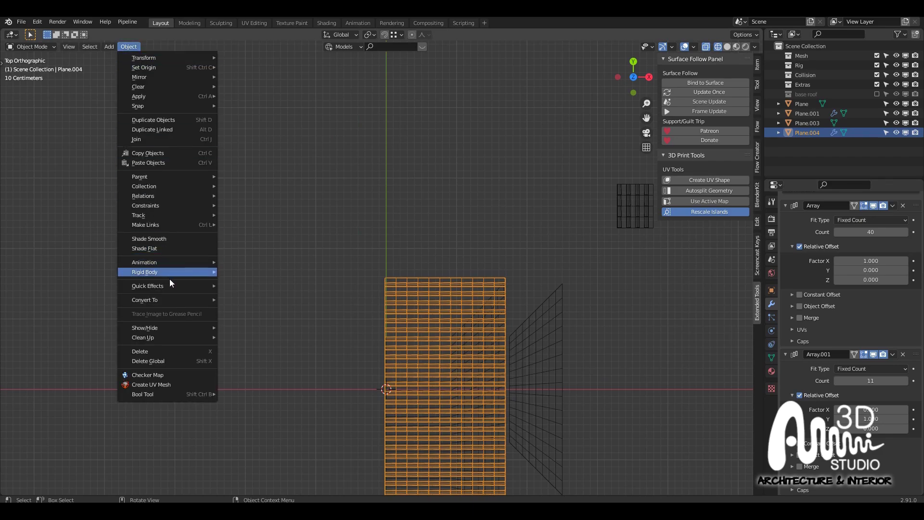
{"action": "mouse_move", "coordinate": [179, 299]}
{"action": "left_click", "coordinate": [258, 308]}
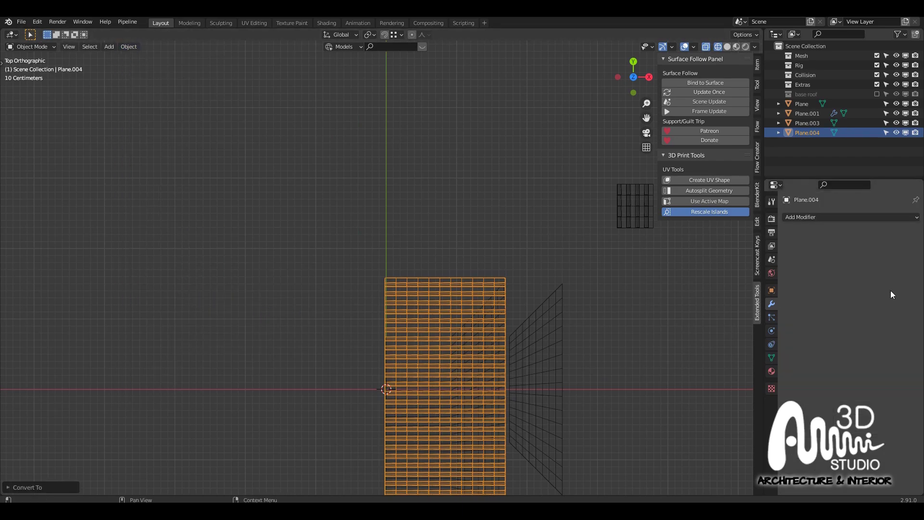
{"action": "scroll", "coordinate": [471, 309], "scroll_direction": "down", "scroll_amount": 5}
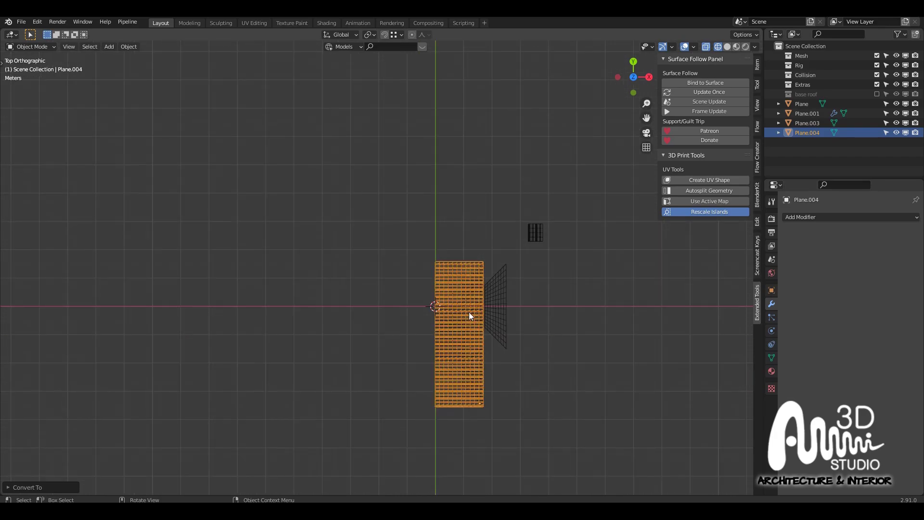
In Edit Mode, delete the surplus row of tile faces at the upper end of the tile mesh
{"action": "scroll", "coordinate": [468, 312], "scroll_direction": "up", "scroll_amount": 3}
{"action": "key", "text": "Tab"}
{"action": "scroll", "coordinate": [474, 145], "scroll_direction": "up", "scroll_amount": 5}
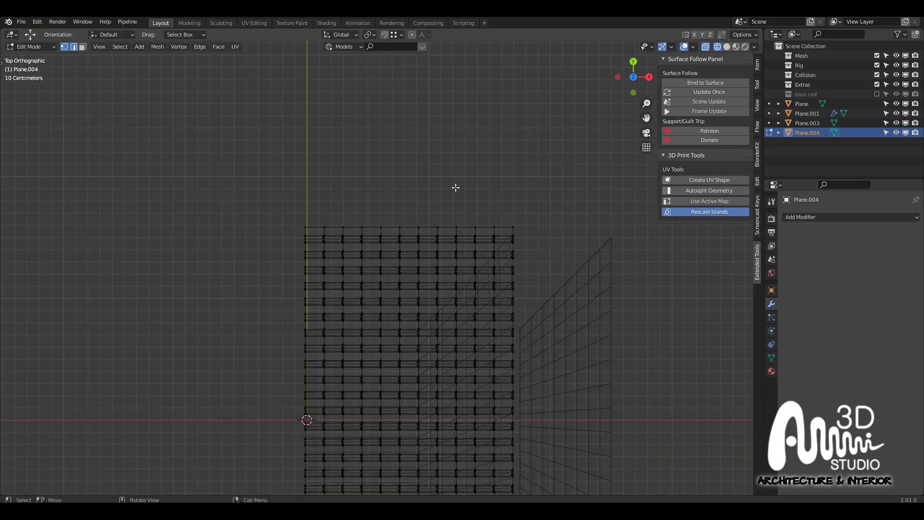
{"action": "key", "text": "3"}
{"action": "left_click_drag", "start_coordinate": [228, 187], "coordinate": [602, 234]}
{"action": "scroll", "coordinate": [499, 213], "scroll_direction": "down", "scroll_amount": 3}
{"action": "key", "text": "x"}
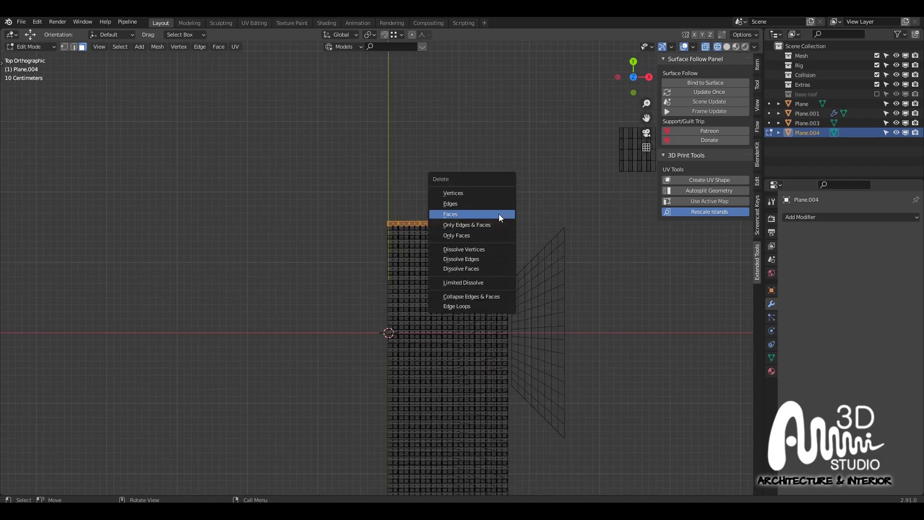
{"action": "left_click", "coordinate": [498, 214]}
Select the vertex at the tile mesh's lower outer corner and turn on proportional editing
{"action": "scroll", "coordinate": [486, 206], "scroll_direction": "down", "scroll_amount": 5}
{"action": "scroll", "coordinate": [491, 345], "scroll_direction": "up", "scroll_amount": 7}
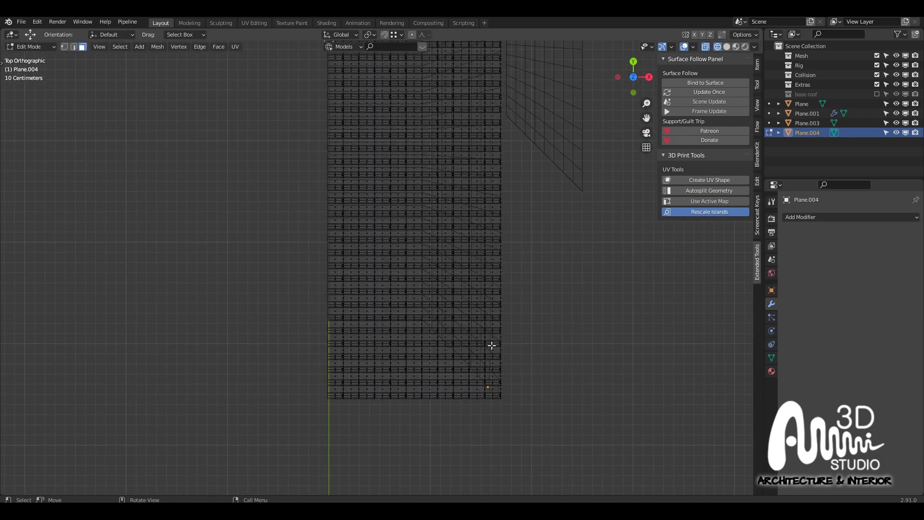
{"action": "scroll", "coordinate": [497, 365], "scroll_direction": "up", "scroll_amount": 3}
{"action": "key", "text": "1"}
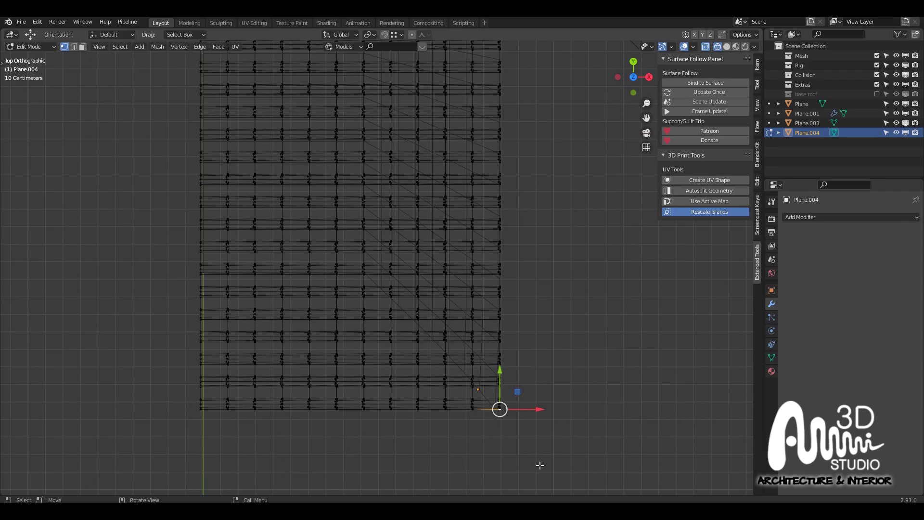
{"action": "scroll", "coordinate": [542, 354], "scroll_direction": "down", "scroll_amount": 5}
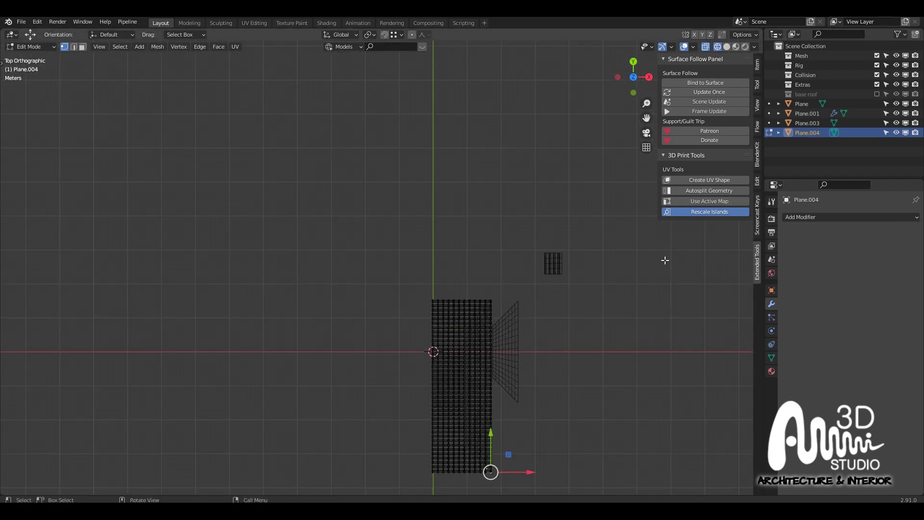
{"action": "scroll", "coordinate": [489, 461], "scroll_direction": "up", "scroll_amount": 6}
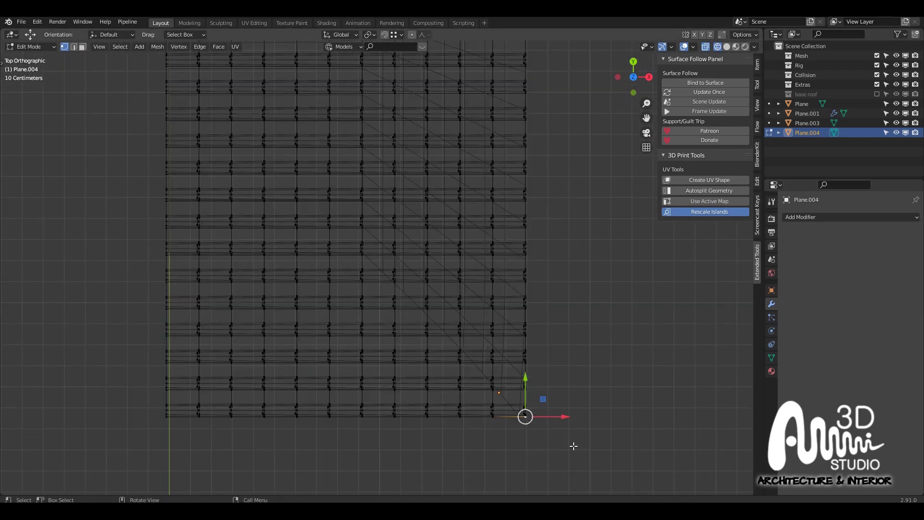
{"action": "scroll", "coordinate": [545, 418], "scroll_direction": "down", "scroll_amount": 7}
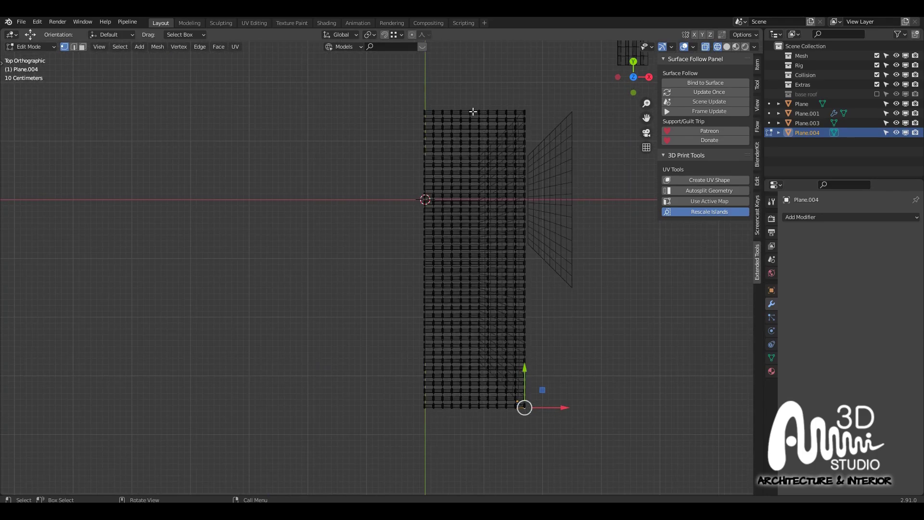
{"action": "left_click", "coordinate": [415, 35]}
{"action": "middle_click_drag", "start_coordinate": [546, 191], "coordinate": [541, 327], "text": "shift"}
{"action": "scroll", "coordinate": [541, 237], "scroll_direction": "up", "scroll_amount": 1}
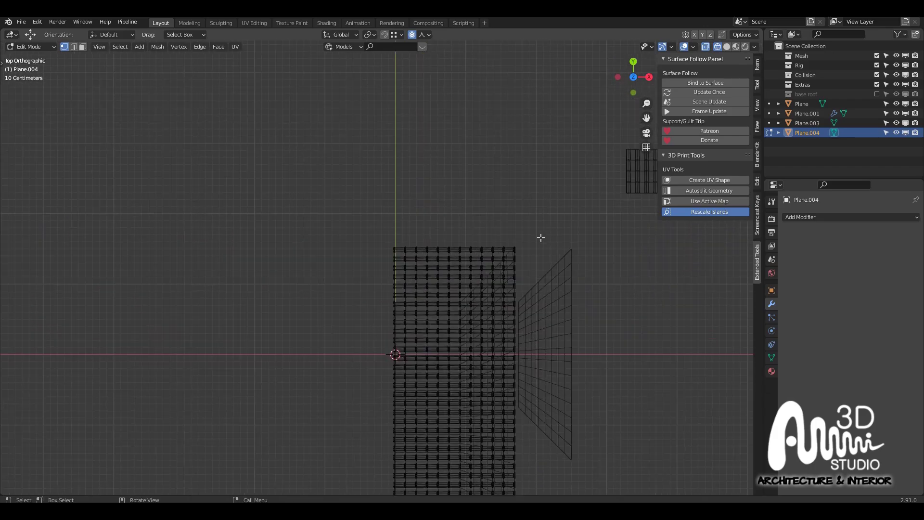
Select the tile mesh's upper and lower outer corner vertices together, and reselect only the lower one
{"action": "scroll", "coordinate": [535, 238], "scroll_direction": "up", "scroll_amount": 7}
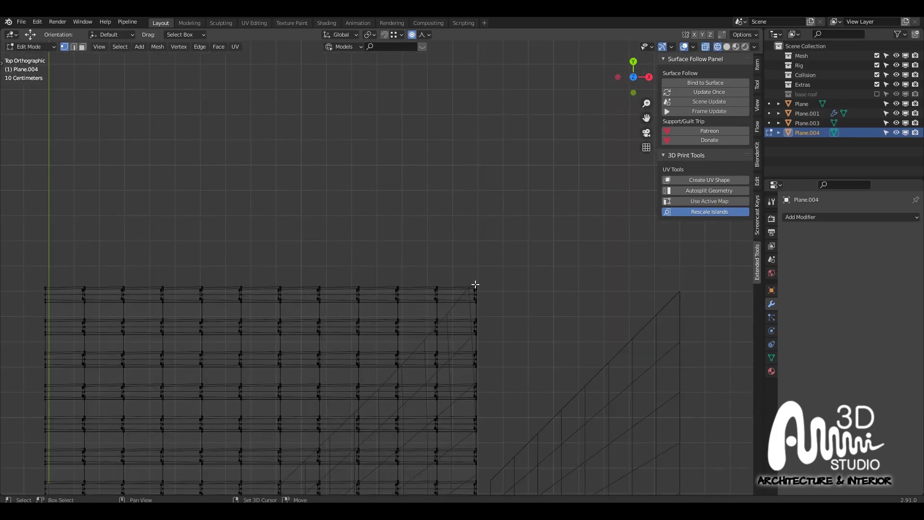
{"action": "scroll", "coordinate": [479, 285], "scroll_direction": "up", "scroll_amount": 5}
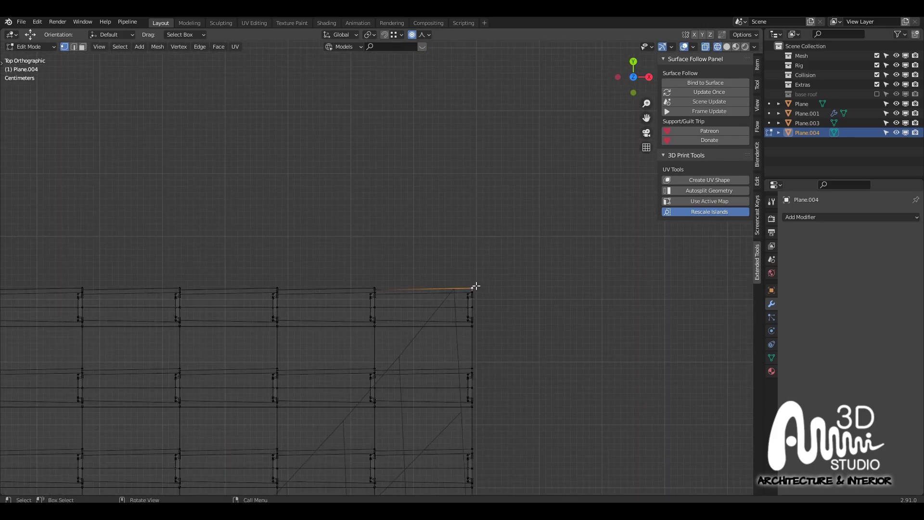
{"action": "scroll", "coordinate": [475, 286], "scroll_direction": "down", "scroll_amount": 15}
{"action": "scroll", "coordinate": [473, 392], "scroll_direction": "up", "scroll_amount": 8}
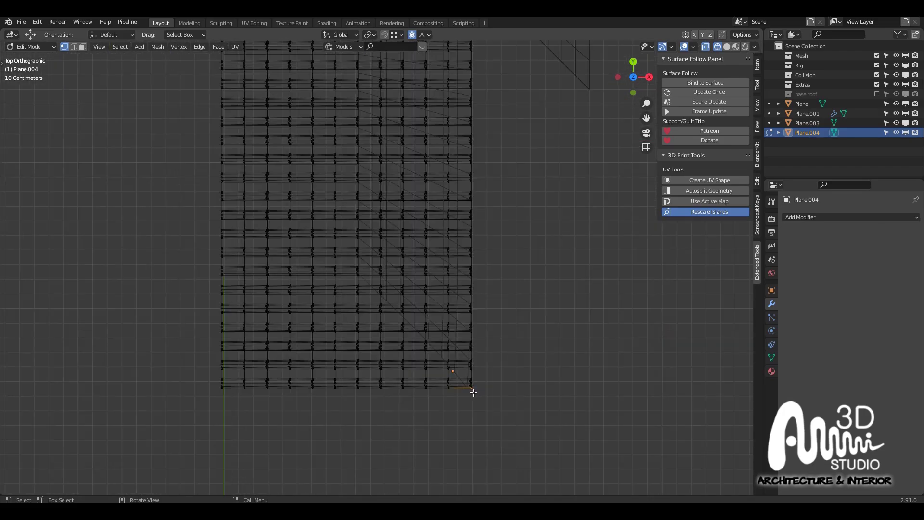
{"action": "scroll", "coordinate": [473, 392], "scroll_direction": "up", "scroll_amount": 5}
{"action": "scroll", "coordinate": [474, 392], "scroll_direction": "down", "scroll_amount": 7}
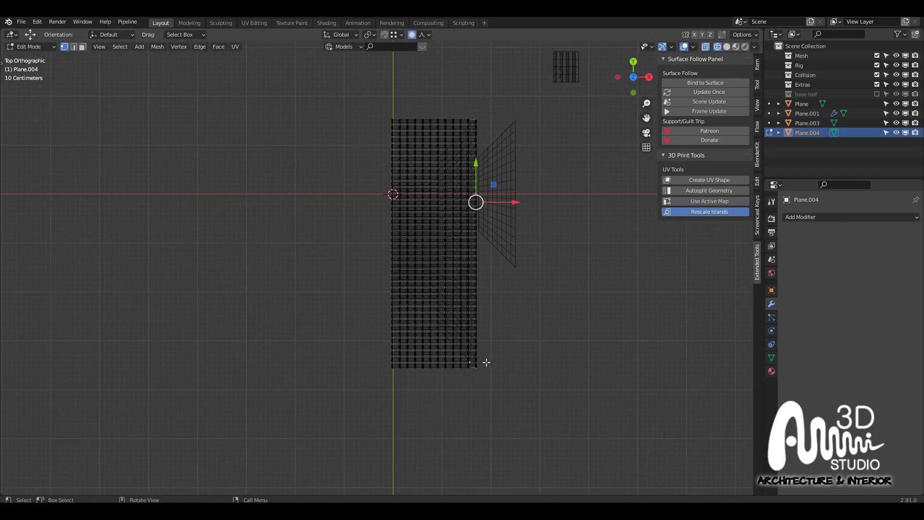
{"action": "scroll", "coordinate": [486, 362], "scroll_direction": "up", "scroll_amount": 1}
{"action": "left_click", "coordinate": [475, 367]}
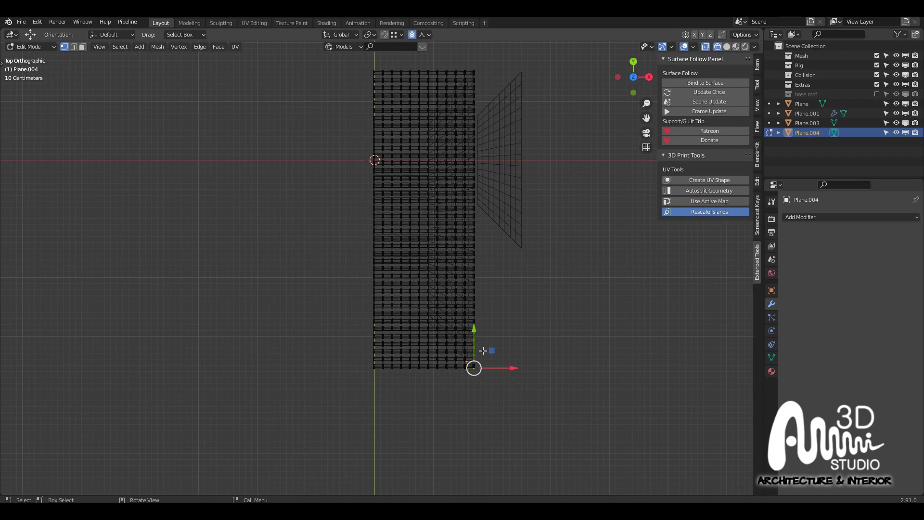
Merge all vertices of the tile mesh by distance
{"action": "key", "text": "a"}
{"action": "scroll", "coordinate": [481, 291], "scroll_direction": "up", "scroll_amount": 2}
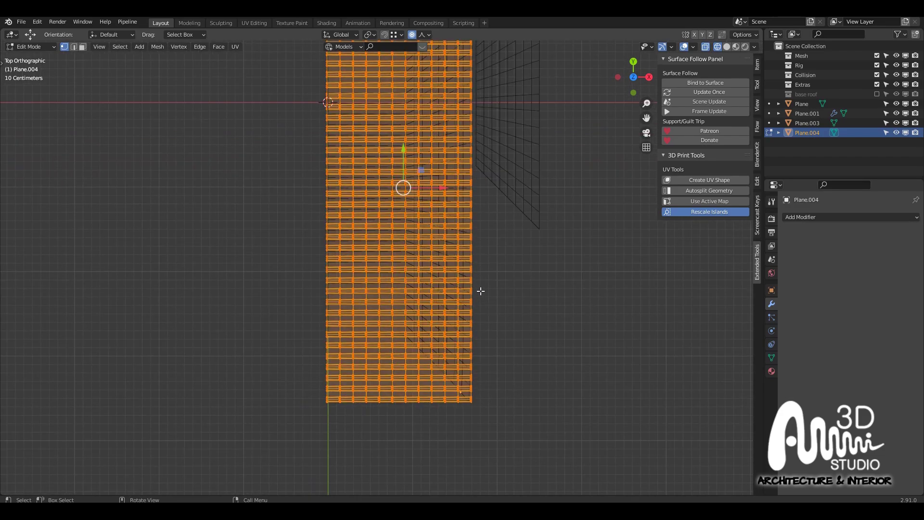
{"action": "key", "text": "m"}
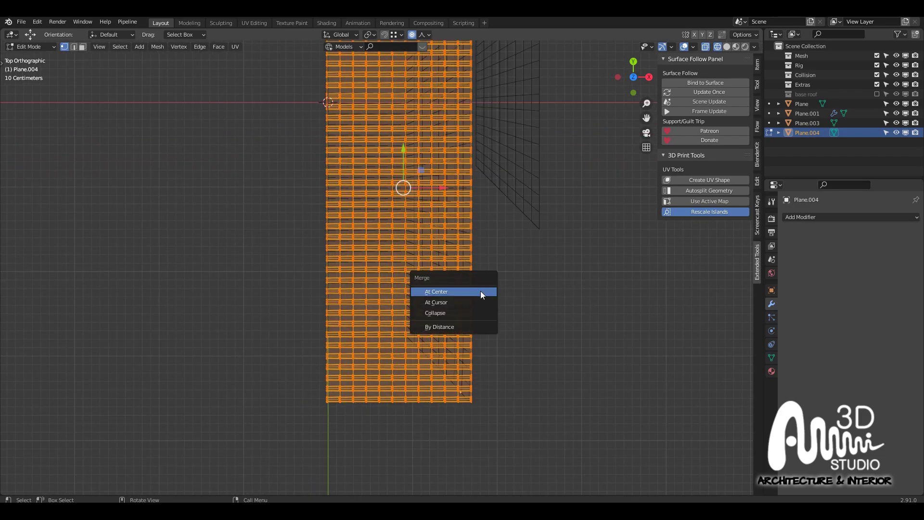
{"action": "left_click", "coordinate": [453, 326]}
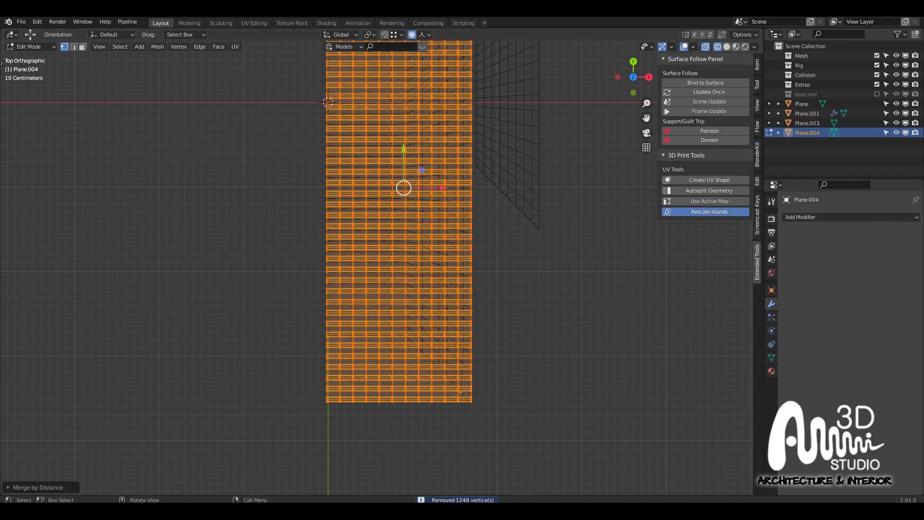
Try to select the shortest vertex path along the tile mesh's outer edge between its upper and lower corners
{"action": "scroll", "coordinate": [478, 419], "scroll_direction": "up", "scroll_amount": 6}
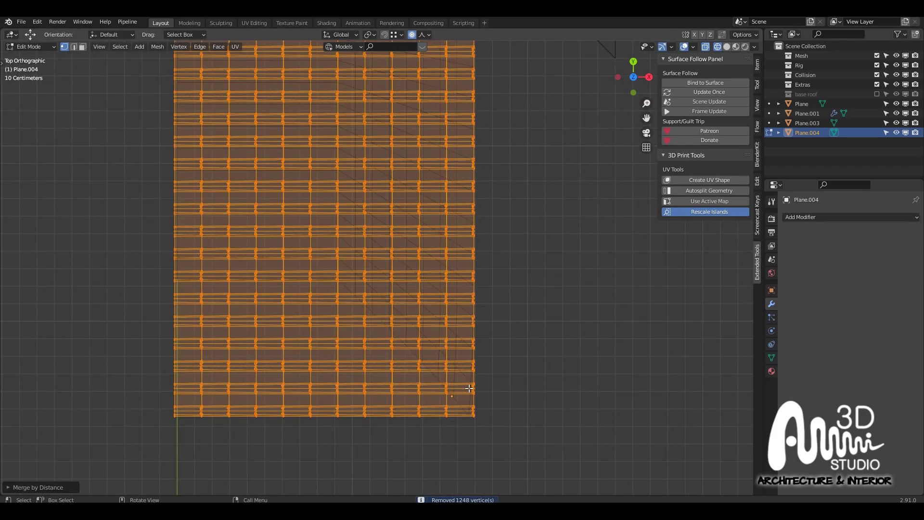
{"action": "left_click", "coordinate": [479, 440]}
{"action": "scroll", "coordinate": [477, 437], "scroll_direction": "down", "scroll_amount": 8}
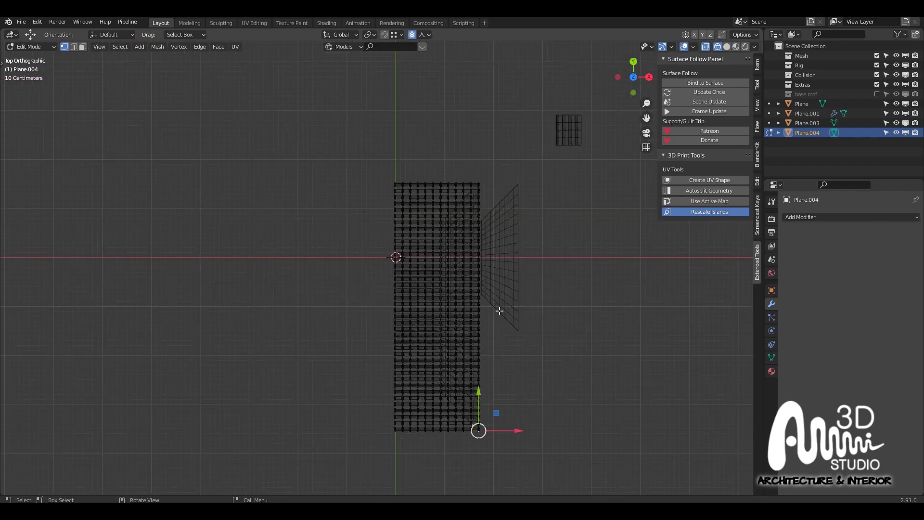
{"action": "left_click", "coordinate": [481, 175], "text": "shift"}
{"action": "scroll", "coordinate": [480, 174], "scroll_direction": "up", "scroll_amount": 9}
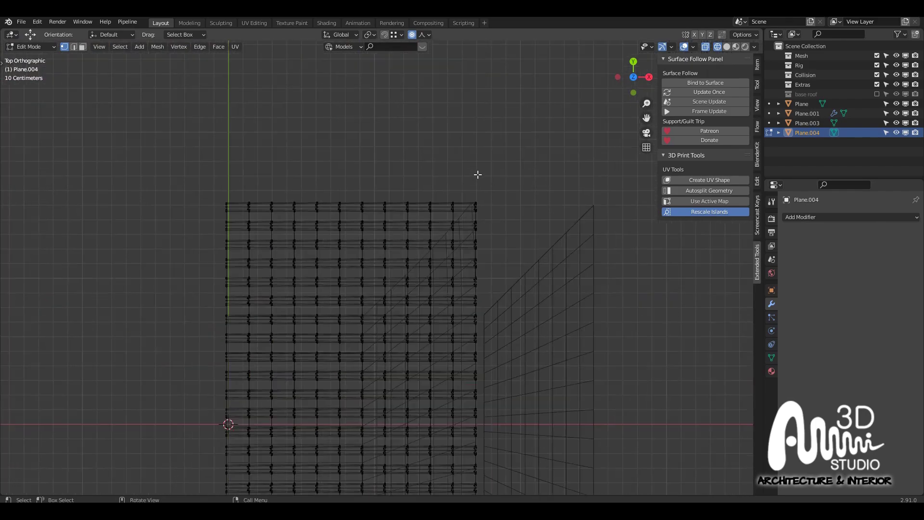
{"action": "left_click", "coordinate": [479, 219]}
{"action": "scroll", "coordinate": [478, 218], "scroll_direction": "down", "scroll_amount": 12}
{"action": "scroll", "coordinate": [475, 404], "scroll_direction": "up", "scroll_amount": 10}
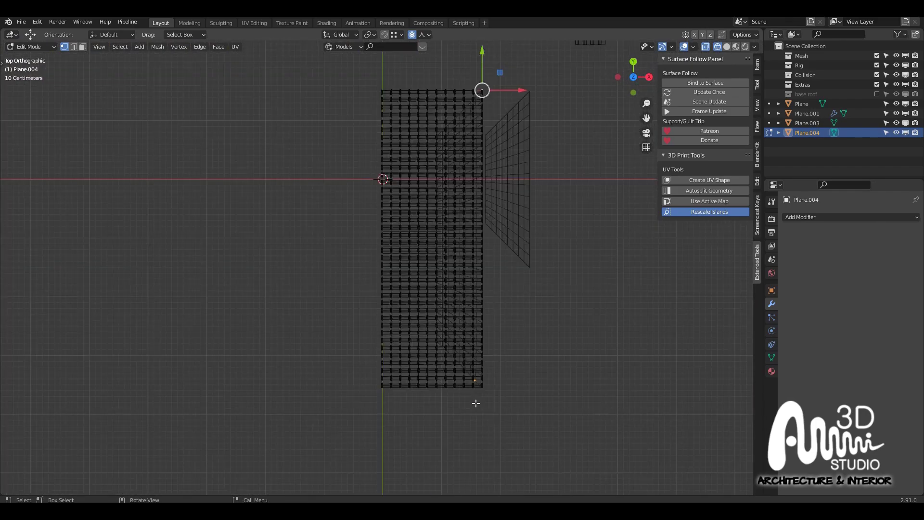
{"action": "left_click", "coordinate": [487, 333], "text": "ctrl"}
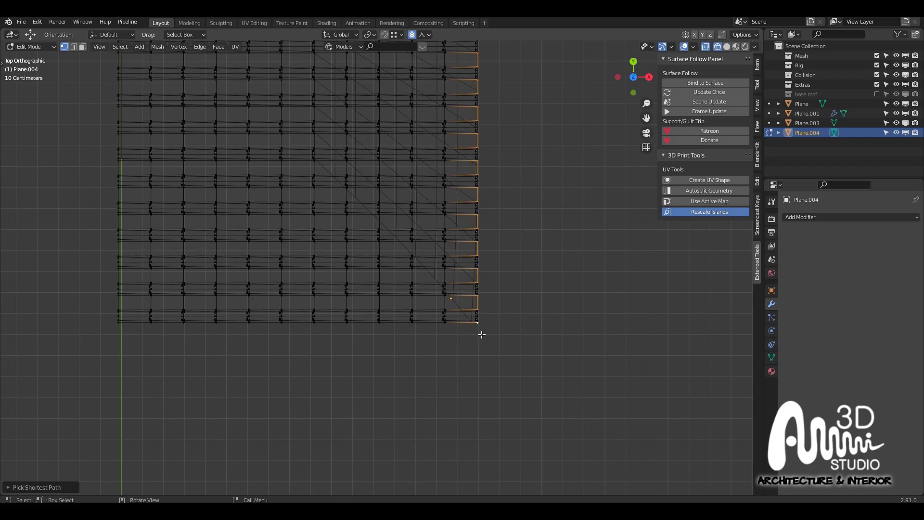
{"action": "scroll", "coordinate": [474, 318], "scroll_direction": "up", "scroll_amount": 7}
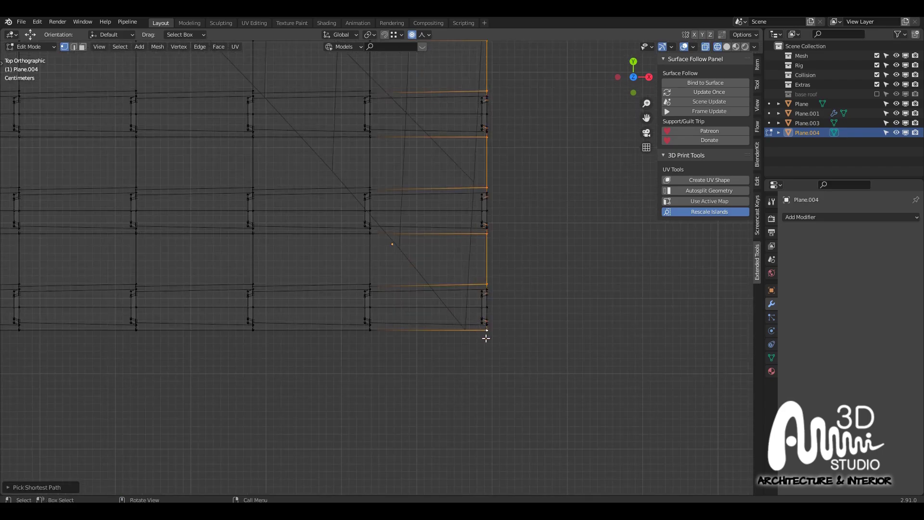
Move the tile mesh's two outer corner vertices about -3.18 cm along X with sharp proportional editing at size 0.68, and return to Object Mode
{"action": "scroll", "coordinate": [493, 337], "scroll_direction": "up", "scroll_amount": 4}
{"action": "left_click", "coordinate": [482, 325]}
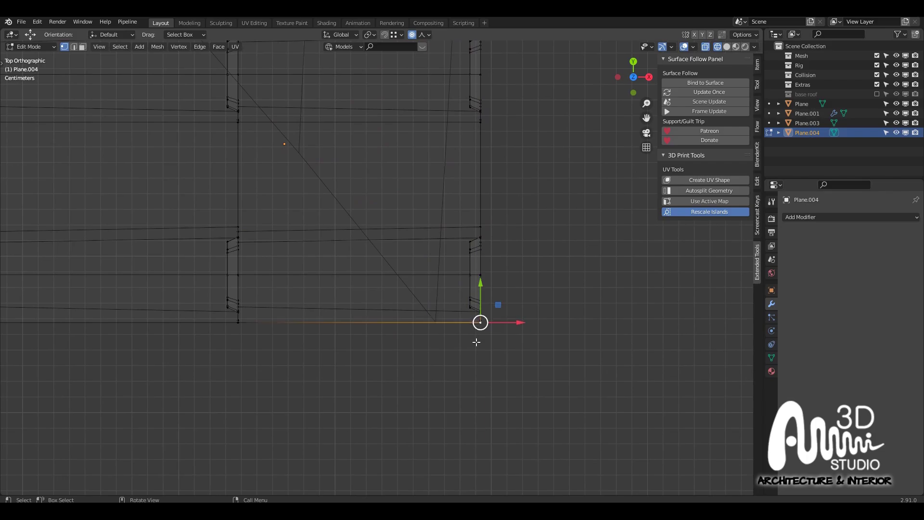
{"action": "scroll", "coordinate": [481, 325], "scroll_direction": "down", "scroll_amount": 20}
{"action": "scroll", "coordinate": [474, 101], "scroll_direction": "up", "scroll_amount": 6}
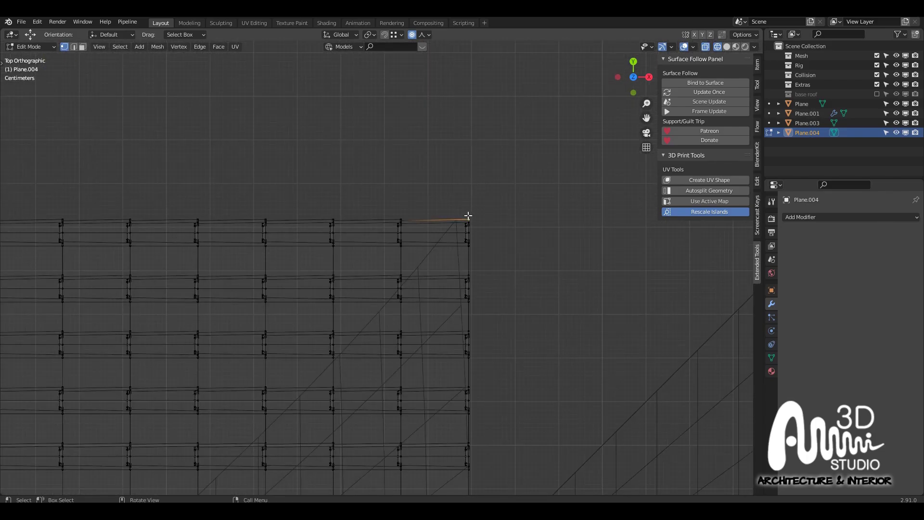
{"action": "scroll", "coordinate": [472, 207], "scroll_direction": "down", "scroll_amount": 10}
{"action": "scroll", "coordinate": [470, 436], "scroll_direction": "up", "scroll_amount": 2}
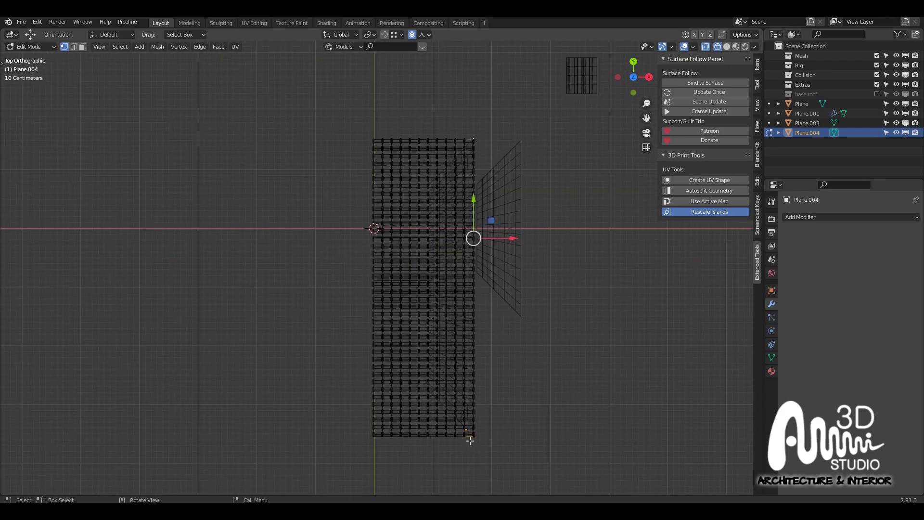
{"action": "scroll", "coordinate": [470, 441], "scroll_direction": "up", "scroll_amount": 8}
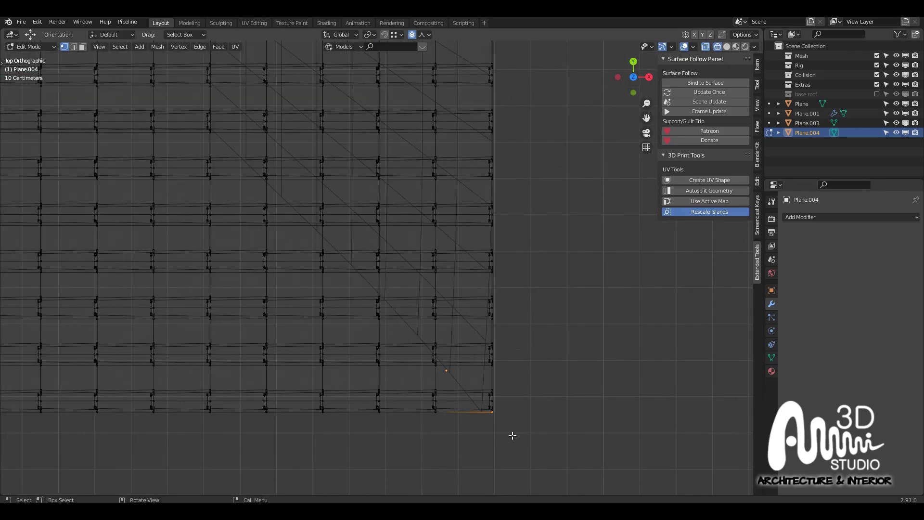
{"action": "key", "text": "g"}
{"action": "key", "text": "x"}
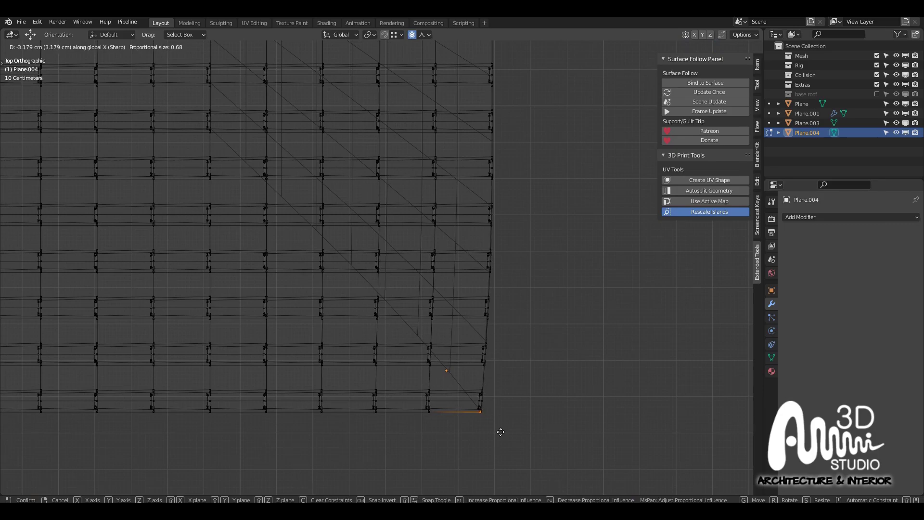
{"action": "left_click", "coordinate": [500, 431]}
{"action": "scroll", "coordinate": [502, 419], "scroll_direction": "down", "scroll_amount": 8}
{"action": "key", "text": "Tab"}
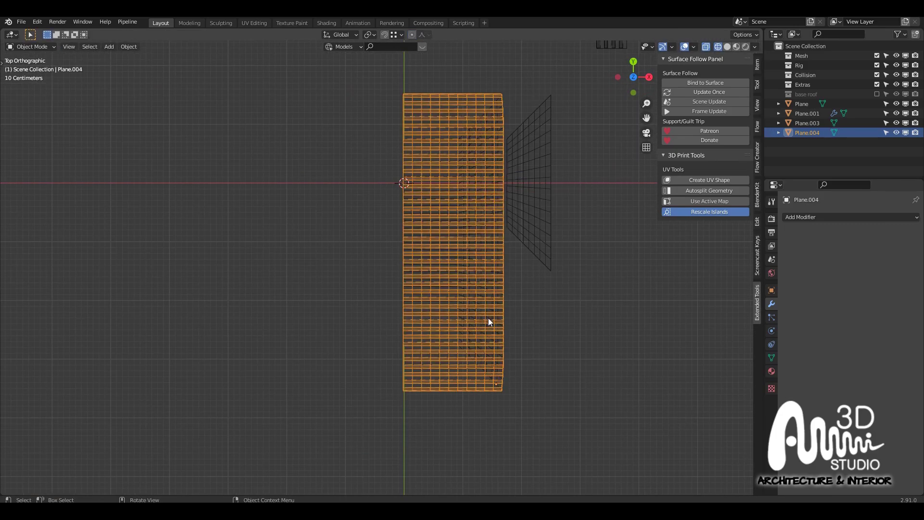
With proportional editing off, move the vertices along the tile mesh's straight inner edge along positive X onto the Y axis, and leave Edit Mode
{"action": "key", "text": "Tab"}
{"action": "scroll", "coordinate": [425, 247], "scroll_direction": "up", "scroll_amount": 1}
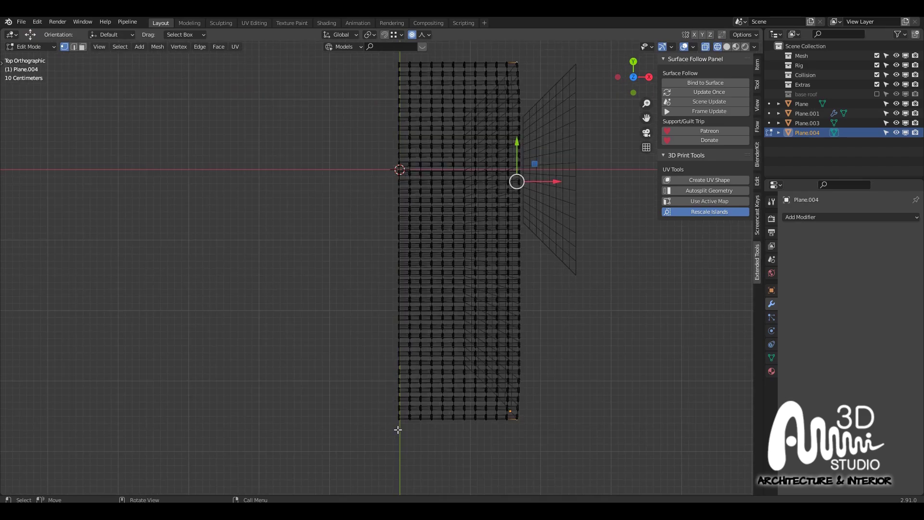
{"action": "scroll", "coordinate": [405, 145], "scroll_direction": "down", "scroll_amount": 2}
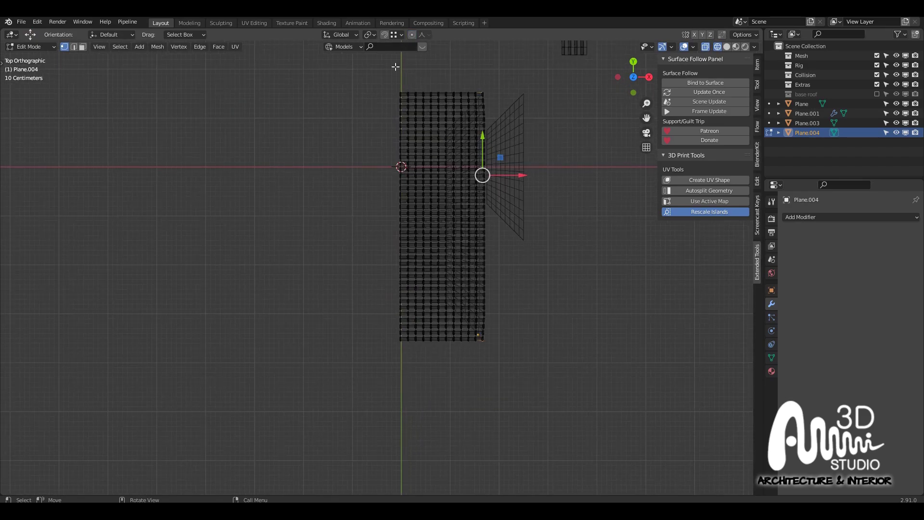
{"action": "left_click_drag", "start_coordinate": [389, 71], "coordinate": [406, 344]}
{"action": "scroll", "coordinate": [413, 236], "scroll_direction": "up", "scroll_amount": 10}
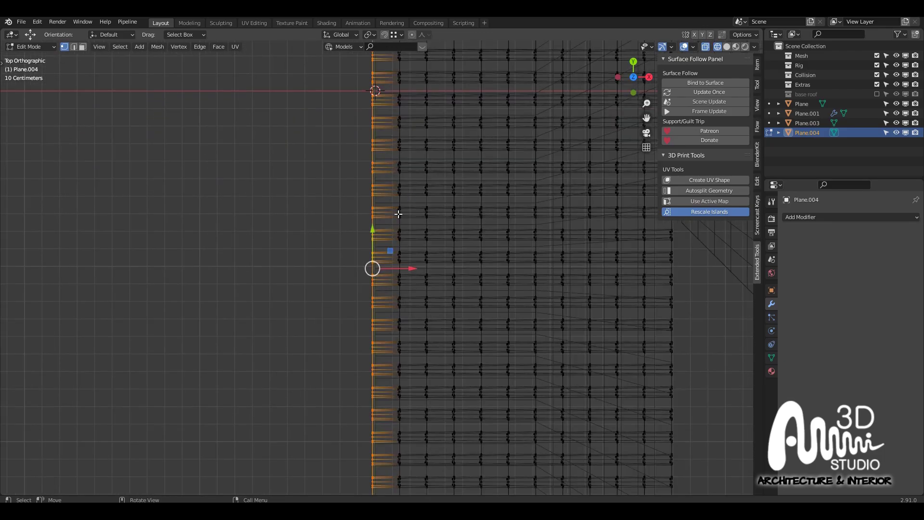
{"action": "scroll", "coordinate": [412, 303], "scroll_direction": "up", "scroll_amount": 2}
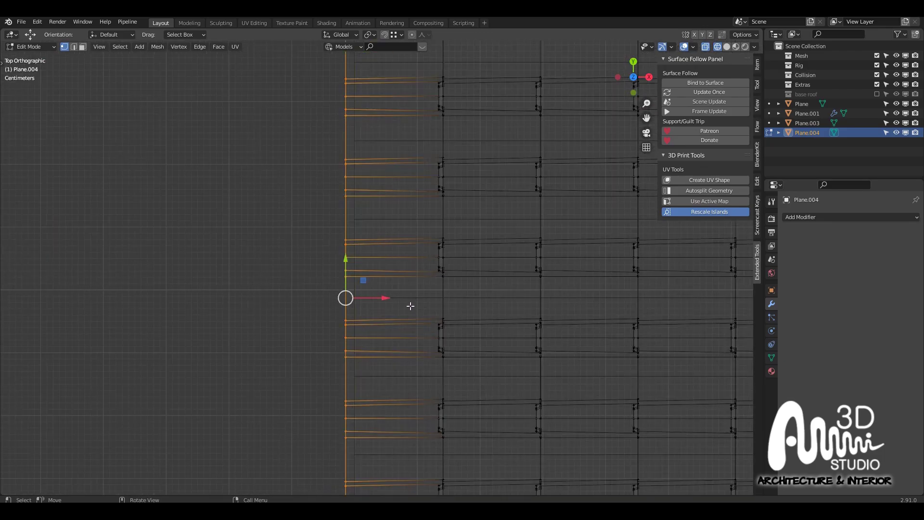
{"action": "mouse_move", "coordinate": [363, 298]}
{"action": "left_mouse_down"}
{"action": "mouse_move", "coordinate": [415, 303]}
{"action": "mouse_move", "coordinate": [374, 305]}
{"action": "left_mouse_up"}
{"action": "scroll", "coordinate": [422, 400], "scroll_direction": "down", "scroll_amount": 10}
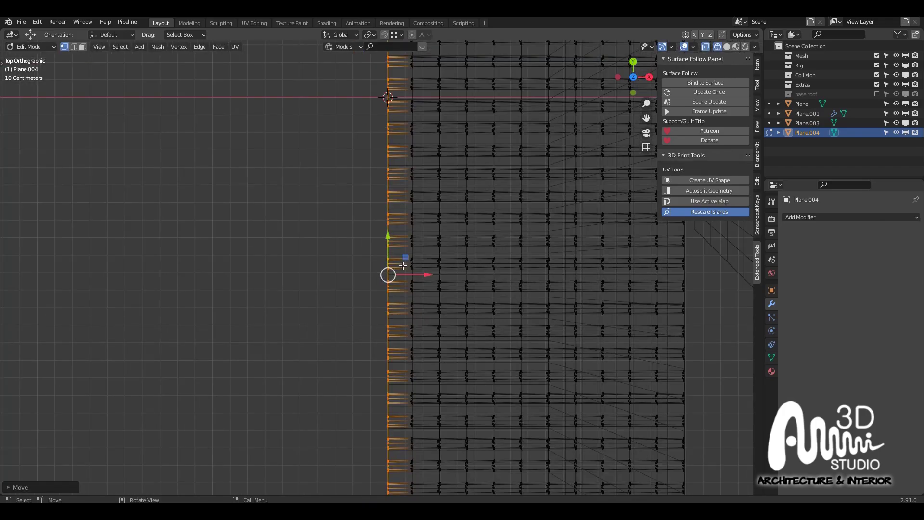
{"action": "key", "text": "Tab"}
Deselect everything and examine how the tile mesh's lower outer corner lines up with the flattened roof's tip
{"action": "scroll", "coordinate": [421, 400], "scroll_direction": "up", "scroll_amount": 4}
{"action": "middle_click_drag", "start_coordinate": [522, 417], "coordinate": [461, 334], "text": "shift"}
{"action": "scroll", "coordinate": [461, 334], "scroll_direction": "down", "scroll_amount": 4}
{"action": "scroll", "coordinate": [467, 337], "scroll_direction": "up", "scroll_amount": 5}
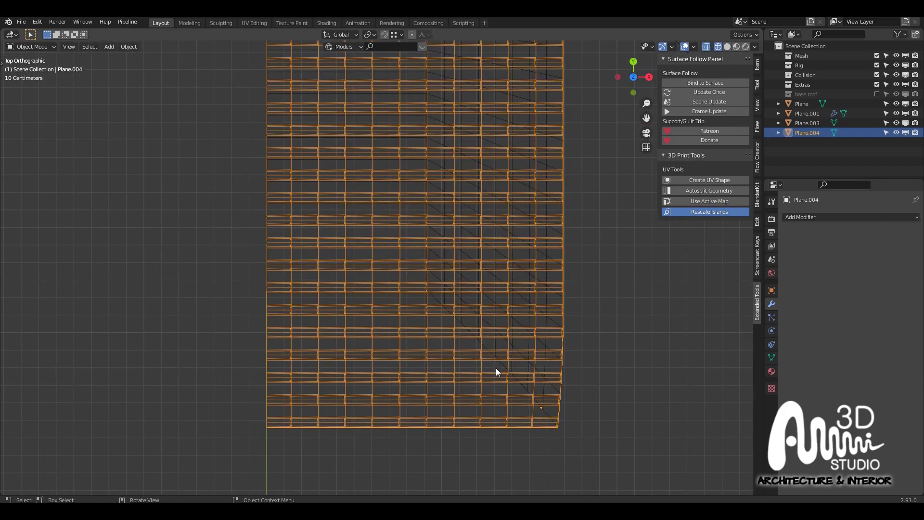
{"action": "key", "text": "alt+a"}
{"action": "scroll", "coordinate": [427, 264], "scroll_direction": "up", "scroll_amount": 4}
{"action": "scroll", "coordinate": [416, 277], "scroll_direction": "down", "scroll_amount": 4}
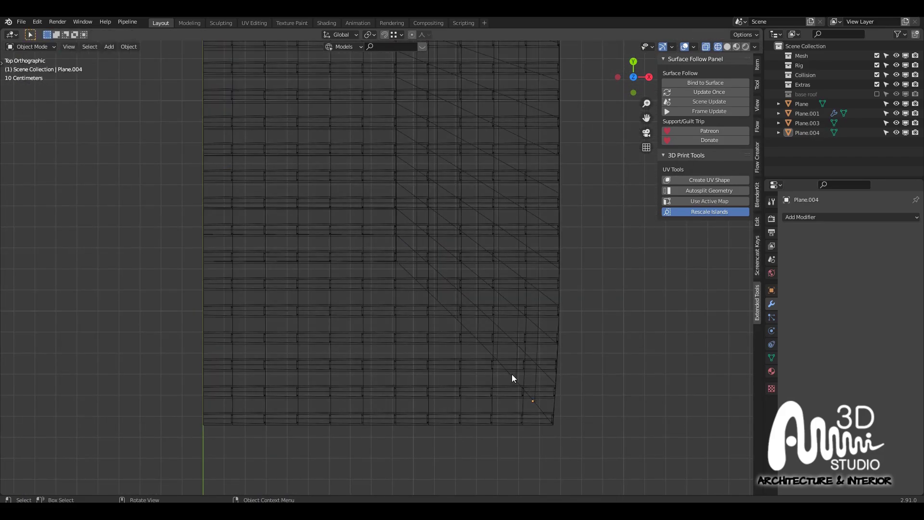
Duplicate the flattened roof plane and raise the copy along Z, clear above the tile mesh
{"action": "left_click", "coordinate": [510, 378]}
{"action": "key", "text": "Tab"}
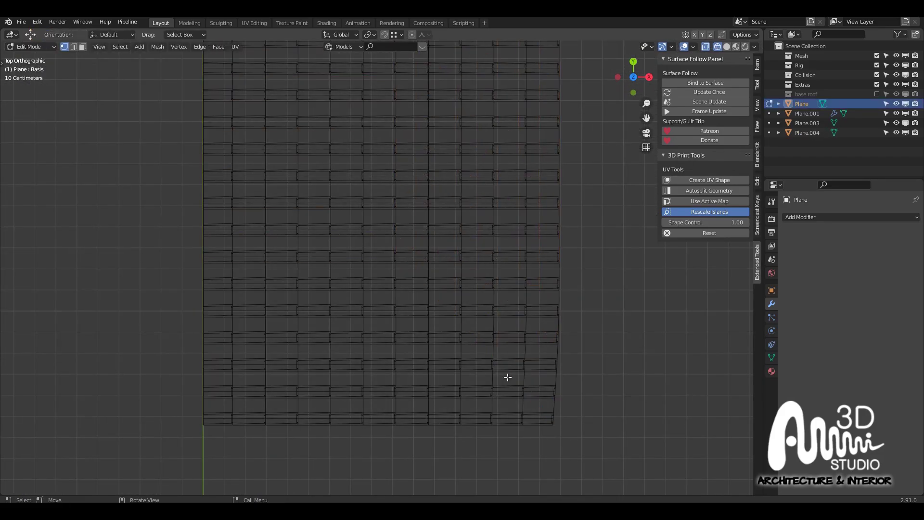
{"action": "key", "text": "Tab"}
{"action": "scroll", "coordinate": [508, 376], "scroll_direction": "down", "scroll_amount": 7}
{"action": "scroll", "coordinate": [507, 377], "scroll_direction": "up", "scroll_amount": 4}
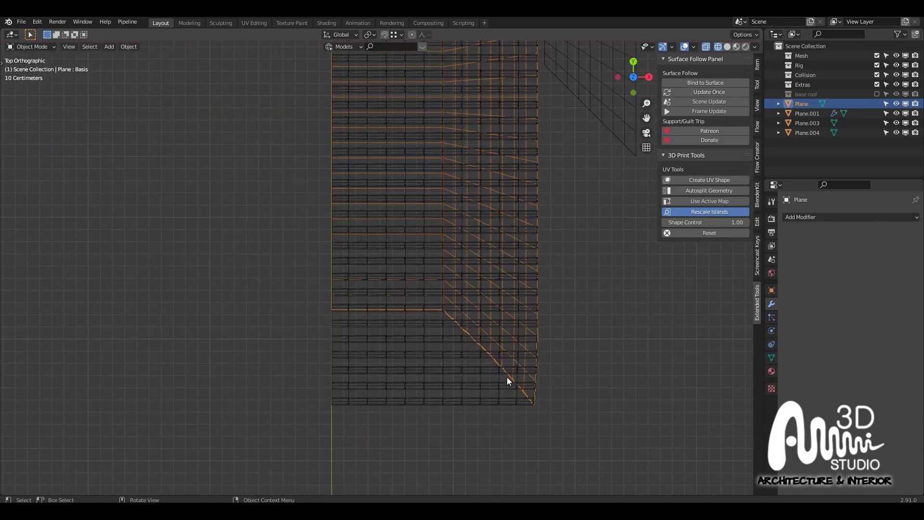
{"action": "scroll", "coordinate": [507, 377], "scroll_direction": "down", "scroll_amount": 3}
{"action": "middle_click_drag", "start_coordinate": [506, 377], "coordinate": [434, 273]}
{"action": "scroll", "coordinate": [434, 273], "scroll_direction": "up", "scroll_amount": 2}
{"action": "key", "text": "shift+d"}
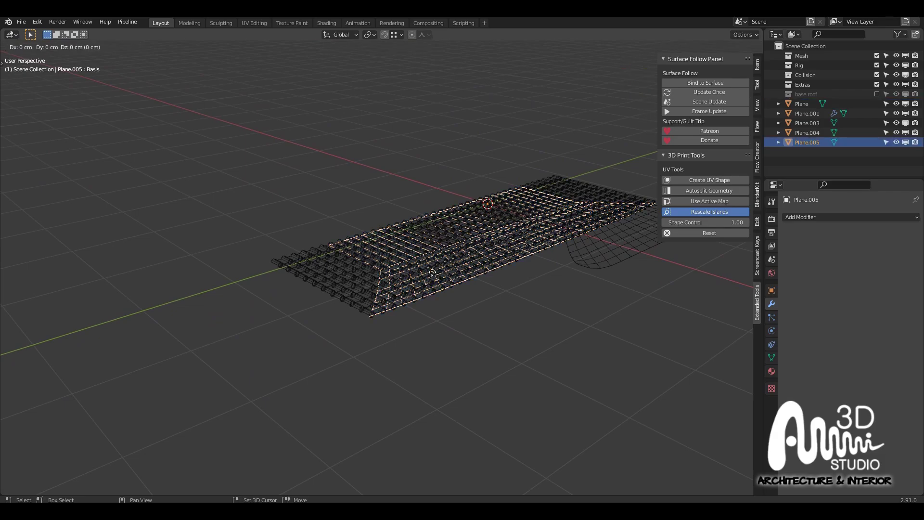
{"action": "key", "text": "z"}
{"action": "left_click", "coordinate": [473, 182]}
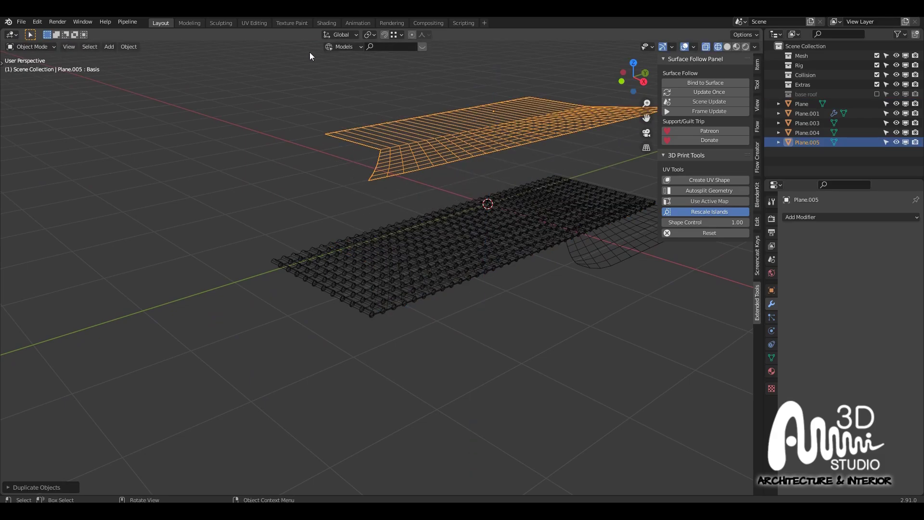
Convert the raised roof copy to a mesh and delete its Basis and UV_Shape_key shape keys
{"action": "left_click", "coordinate": [138, 43]}
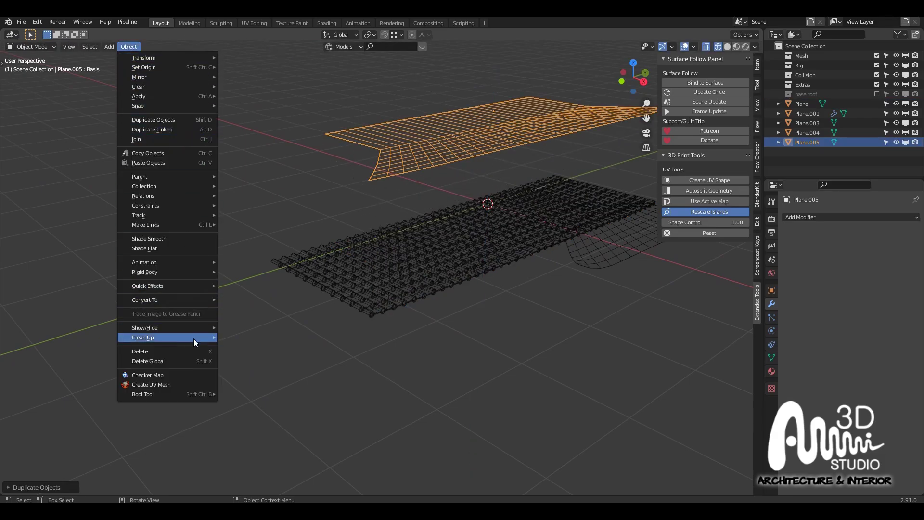
{"action": "mouse_move", "coordinate": [196, 338]}
{"action": "mouse_move", "coordinate": [196, 301]}
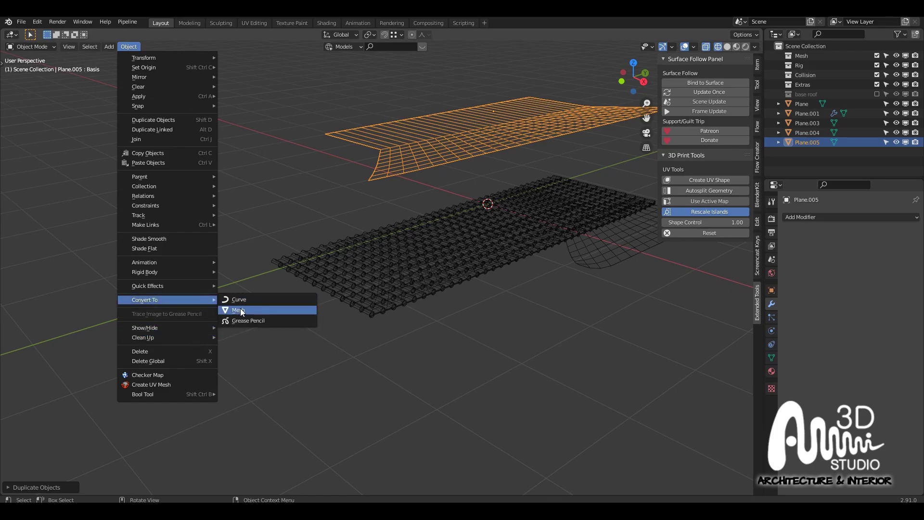
{"action": "left_click", "coordinate": [241, 310]}
{"action": "left_click", "coordinate": [772, 357]}
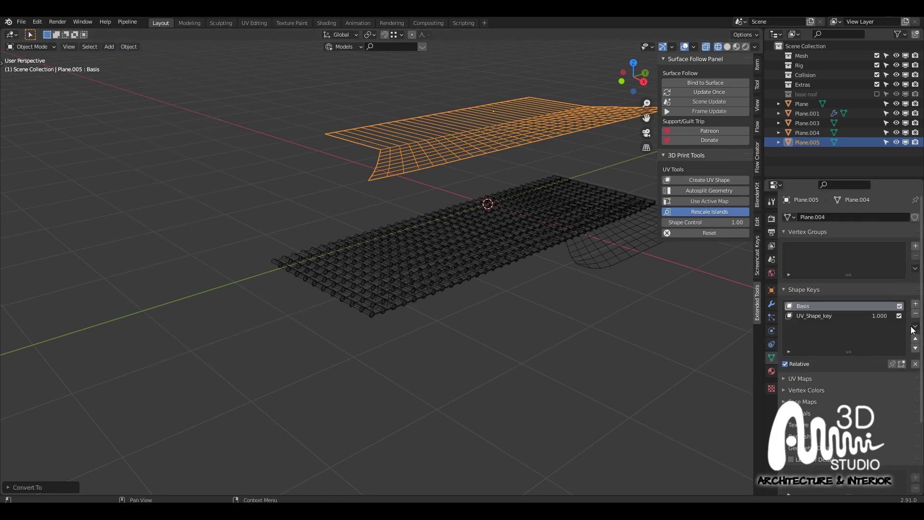
{"action": "left_click", "coordinate": [861, 317]}
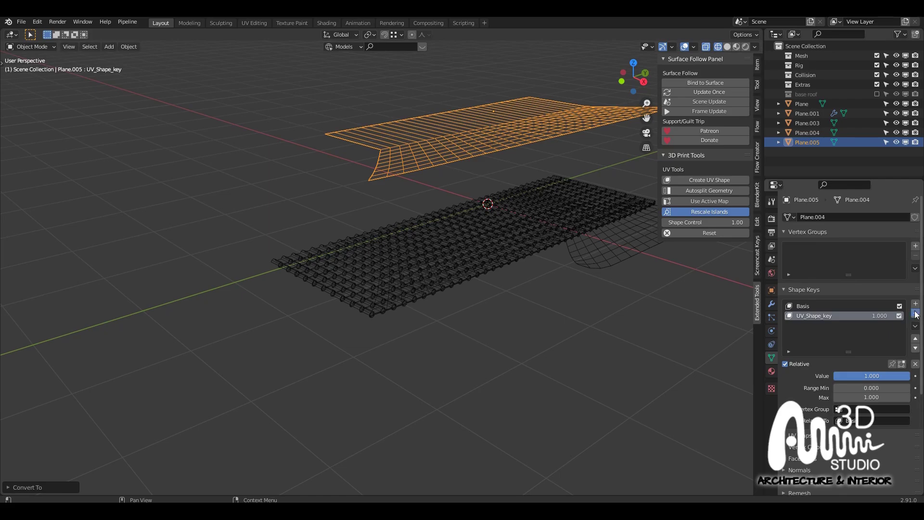
{"action": "left_click", "coordinate": [915, 313]}
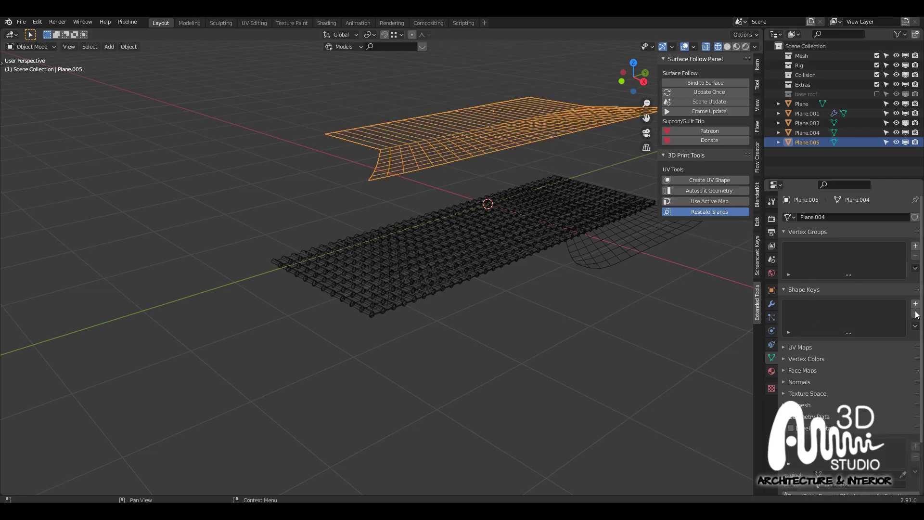
In the raised copy's Edit Mode, duplicate the straight and slanted boundary edges at its negative-Y end and separate them into their own object
{"action": "left_click", "coordinate": [435, 277]}
{"action": "left_click", "coordinate": [449, 146]}
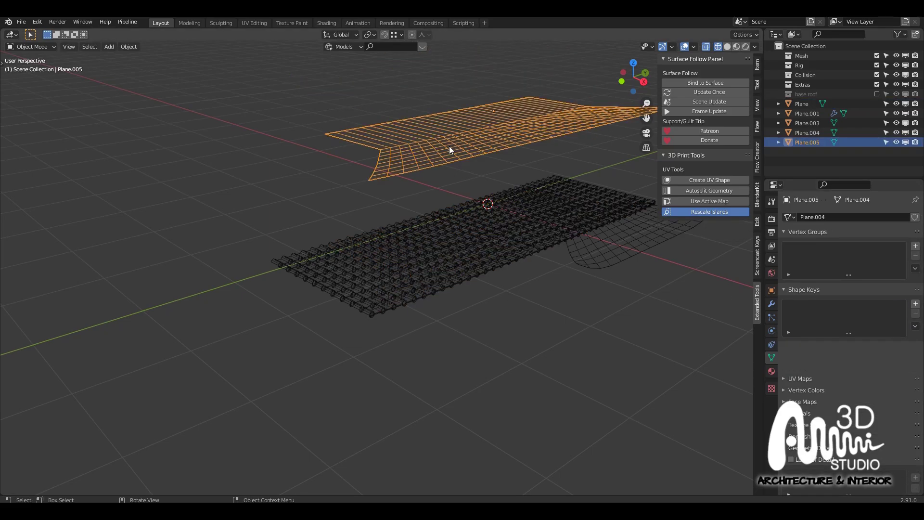
{"action": "key", "text": "Tab"}
{"action": "scroll", "coordinate": [357, 150], "scroll_direction": "up", "scroll_amount": 1}
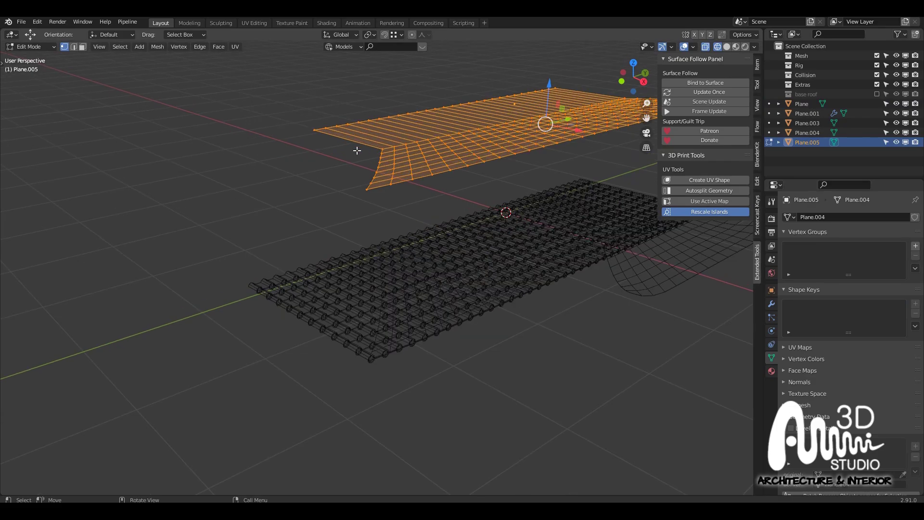
{"action": "key", "text": "2"}
{"action": "left_click", "coordinate": [357, 150]}
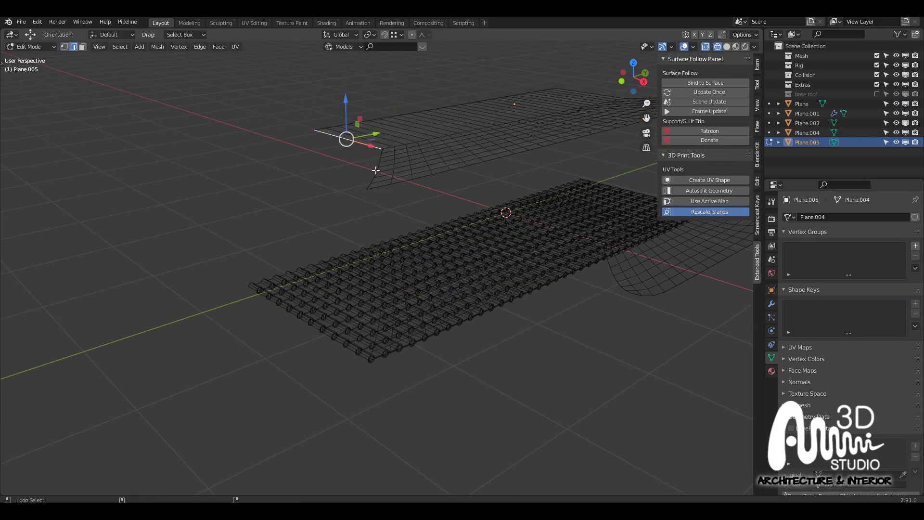
{"action": "left_click", "coordinate": [376, 171], "text": "alt+shift"}
{"action": "scroll", "coordinate": [370, 182], "scroll_direction": "down", "scroll_amount": 2}
{"action": "scroll", "coordinate": [436, 179], "scroll_direction": "down", "scroll_amount": 2}
{"action": "middle_click_drag", "start_coordinate": [509, 169], "coordinate": [481, 182]}
{"action": "key", "text": "shift+d"}
{"action": "left_click", "coordinate": [471, 150]}
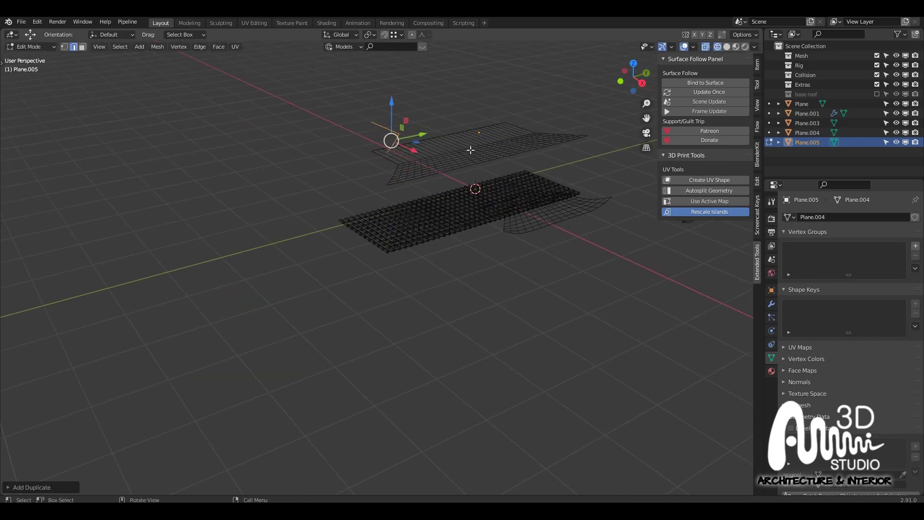
{"action": "scroll", "coordinate": [399, 142], "scroll_direction": "up", "scroll_amount": 3}
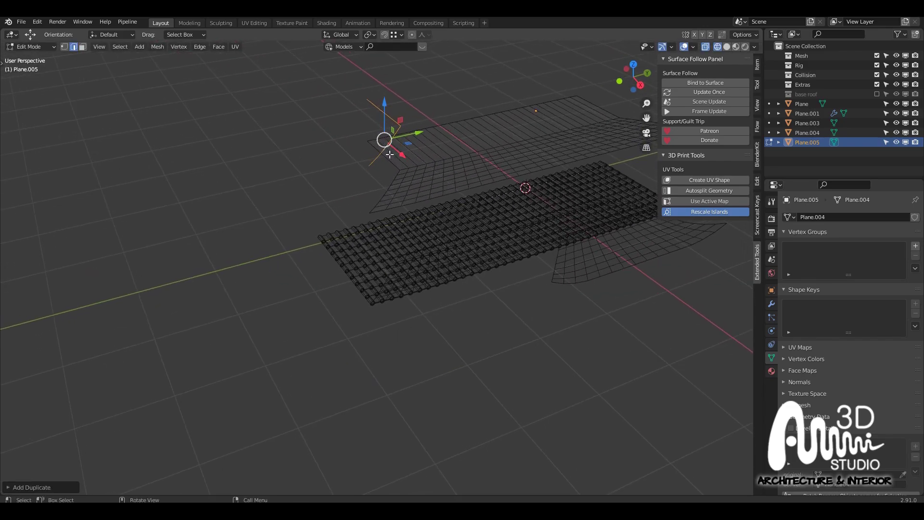
{"action": "key", "text": "p"}
{"action": "left_click", "coordinate": [389, 154]}
Duplicate the straight and slanted boundary edges at the raised copy's positive-Y end, offset upward, and separate them into another object
{"action": "scroll", "coordinate": [389, 154], "scroll_direction": "down", "scroll_amount": 3}
{"action": "middle_click_drag", "start_coordinate": [485, 161], "coordinate": [402, 212], "text": "shift"}
{"action": "scroll", "coordinate": [422, 185], "scroll_direction": "up", "scroll_amount": 5}
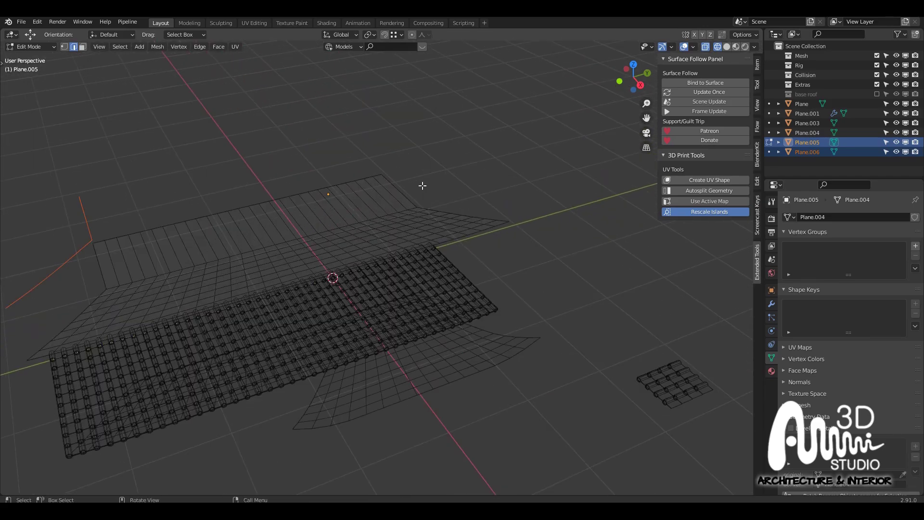
{"action": "key", "text": "Tab"}
{"action": "key", "text": "Tab"}
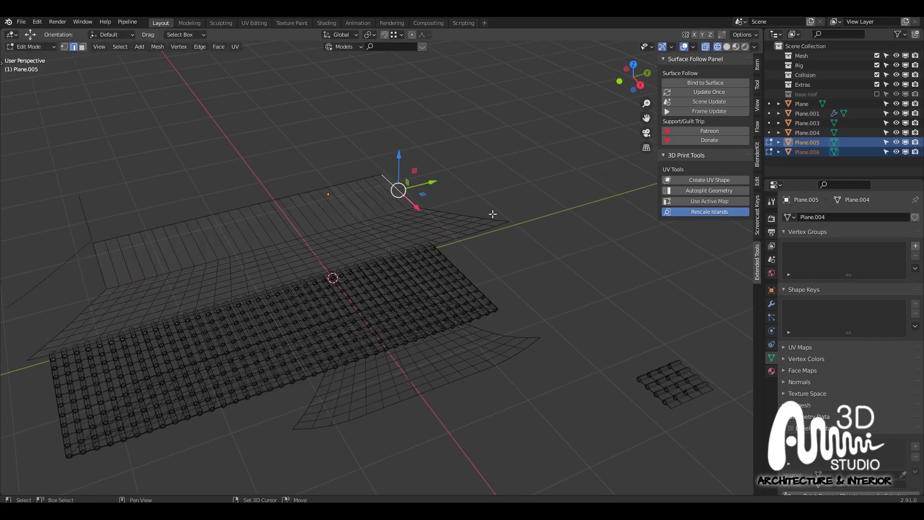
{"action": "left_click", "coordinate": [496, 214], "text": "alt"}
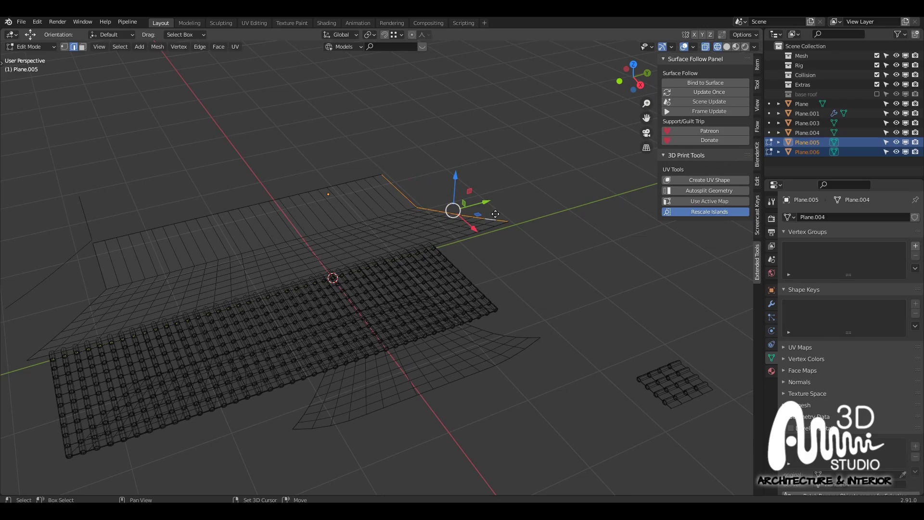
{"action": "key", "text": "shift+d"}
{"action": "left_click", "coordinate": [502, 172]}
{"action": "key", "text": "p"}
{"action": "left_click", "coordinate": [500, 179]}
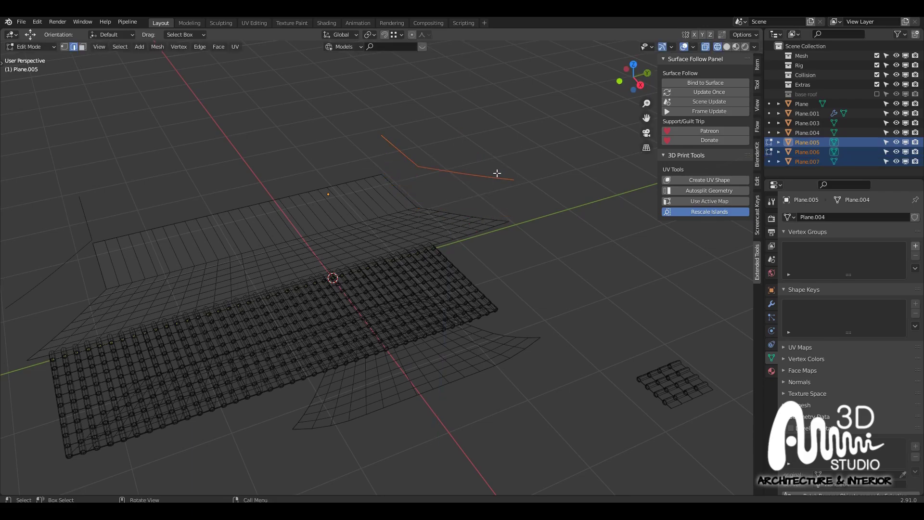
Leave Edit Mode and delete the raised roof copy, keeping the two separated edge profiles
{"action": "scroll", "coordinate": [497, 173], "scroll_direction": "down", "scroll_amount": 3}
{"action": "key", "text": "Tab"}
{"action": "left_click", "coordinate": [390, 193]}
{"action": "scroll", "coordinate": [390, 193], "scroll_direction": "up", "scroll_amount": 1}
{"action": "key", "text": "x"}
{"action": "left_click", "coordinate": [391, 193]}
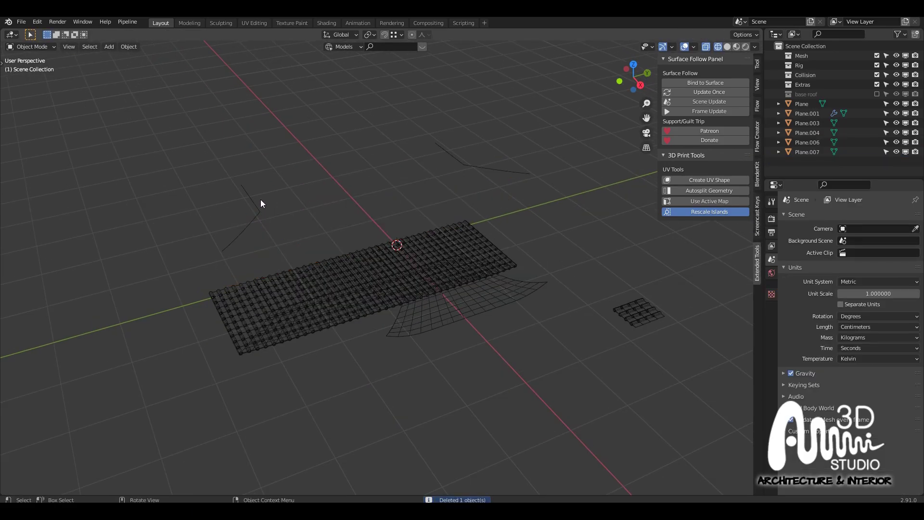
In top view, extend the inner end of the negative-Y edge profile -29.61 cm along X, past the tile mesh's straight edge
{"action": "left_click", "coordinate": [260, 202]}
{"action": "middle_click_drag", "start_coordinate": [258, 201], "coordinate": [317, 223]}
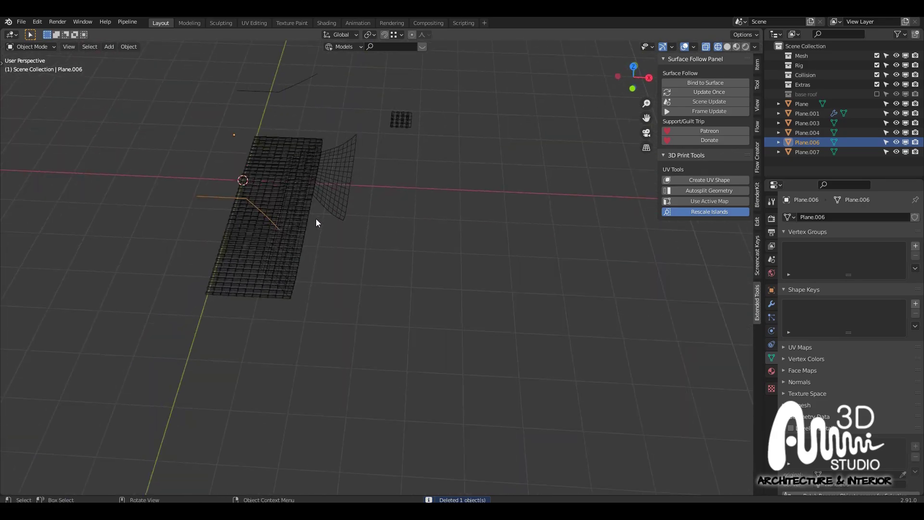
{"action": "key", "text": "KP_7"}
{"action": "key", "text": "Tab"}
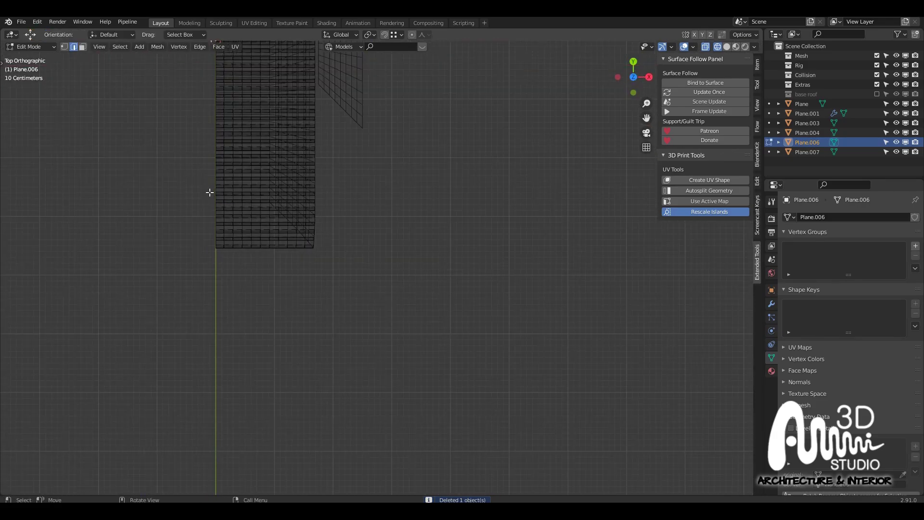
{"action": "scroll", "coordinate": [207, 194], "scroll_direction": "up", "scroll_amount": 2}
{"action": "key", "text": "g"}
{"action": "key", "text": "x"}
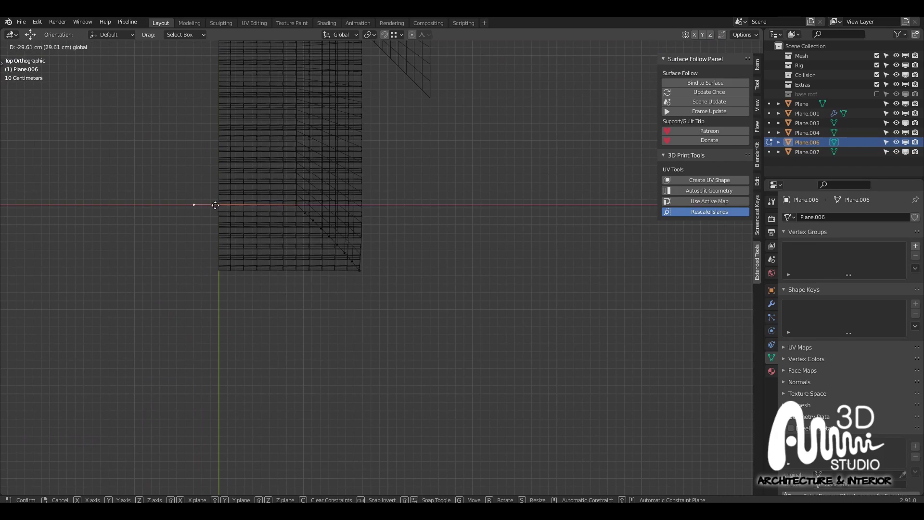
{"action": "left_click", "coordinate": [215, 205]}
Extrude the profile's inner end vertex along negative Y beyond the tiles, and along X to beneath the outer corner tip
{"action": "key", "text": "e"}
{"action": "key", "text": "y"}
{"action": "left_click", "coordinate": [198, 306]}
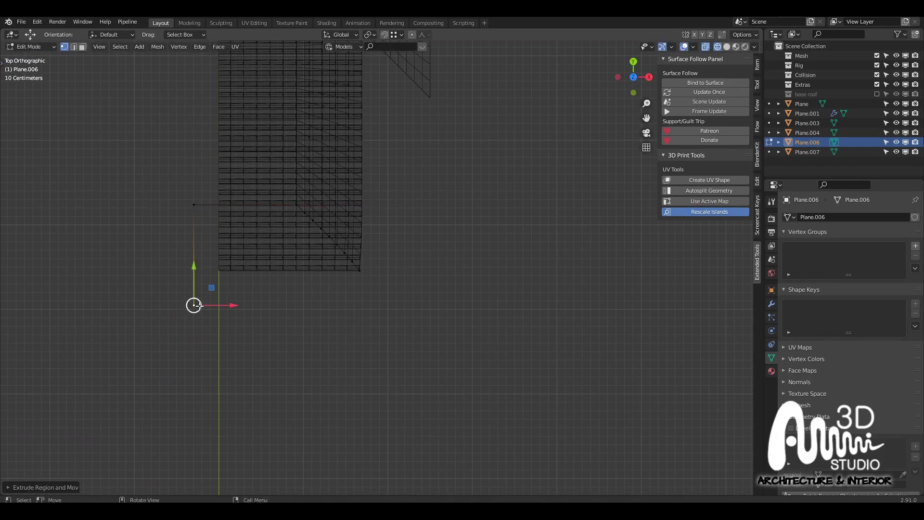
{"action": "scroll", "coordinate": [197, 305], "scroll_direction": "up", "scroll_amount": 1}
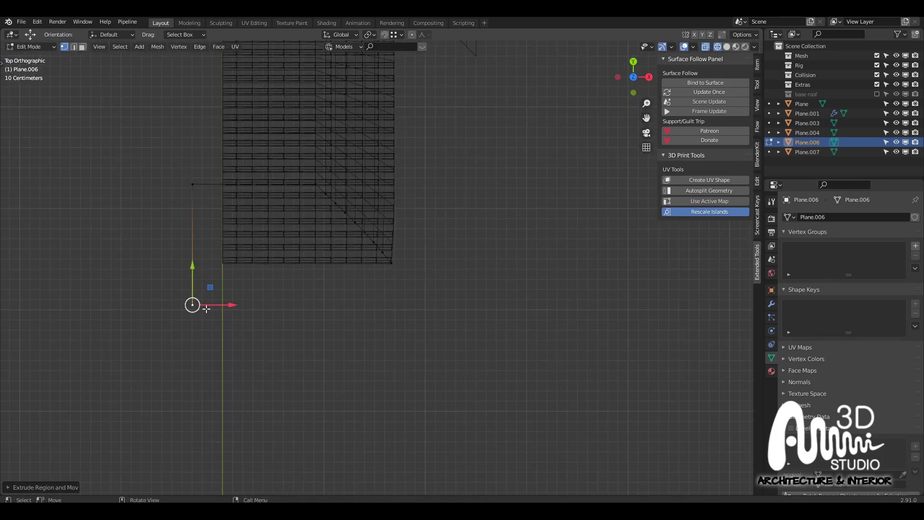
{"action": "key", "text": "e"}
{"action": "key", "text": "x"}
{"action": "left_click", "coordinate": [401, 291]}
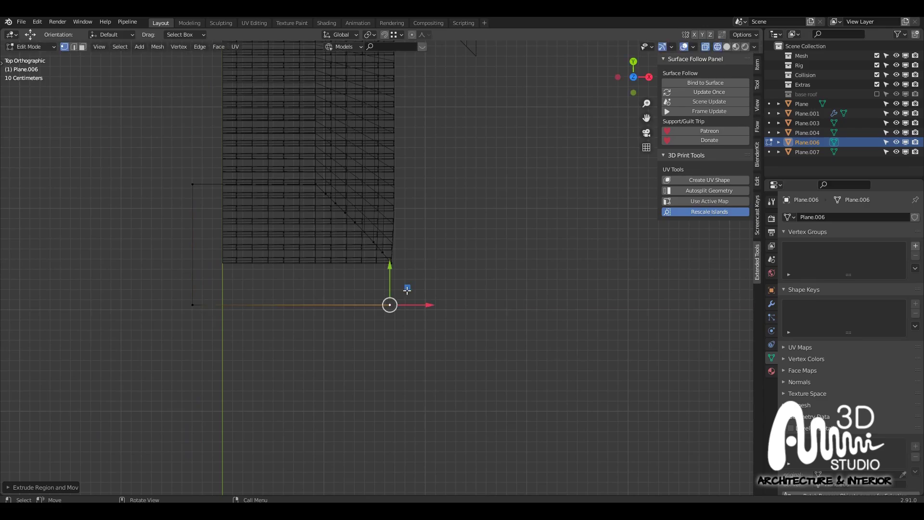
Connect the profile's outer tip to the extruded corner vertex and fill the closed outline with a face
{"action": "scroll", "coordinate": [402, 268], "scroll_direction": "up", "scroll_amount": 5}
{"action": "scroll", "coordinate": [380, 257], "scroll_direction": "up", "scroll_amount": 6}
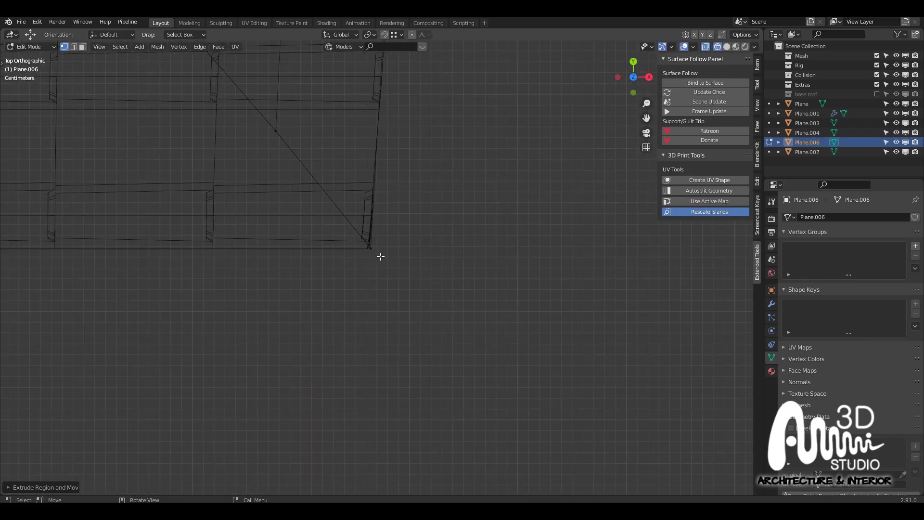
{"action": "scroll", "coordinate": [381, 257], "scroll_direction": "down", "scroll_amount": 6}
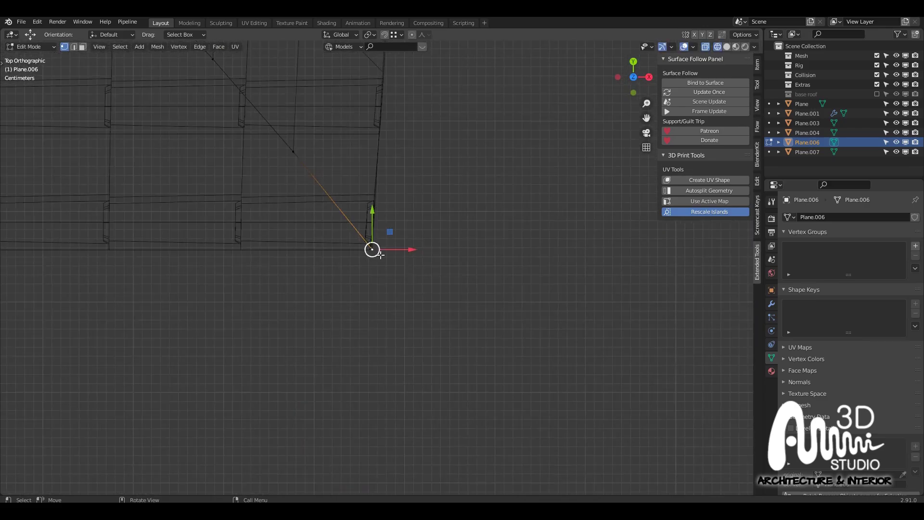
{"action": "left_click", "coordinate": [379, 333], "text": "shift"}
{"action": "scroll", "coordinate": [388, 326], "scroll_direction": "down", "scroll_amount": 4}
{"action": "middle_click_drag", "start_coordinate": [398, 320], "coordinate": [364, 249]}
{"action": "key", "text": "a"}
{"action": "key", "text": "a"}
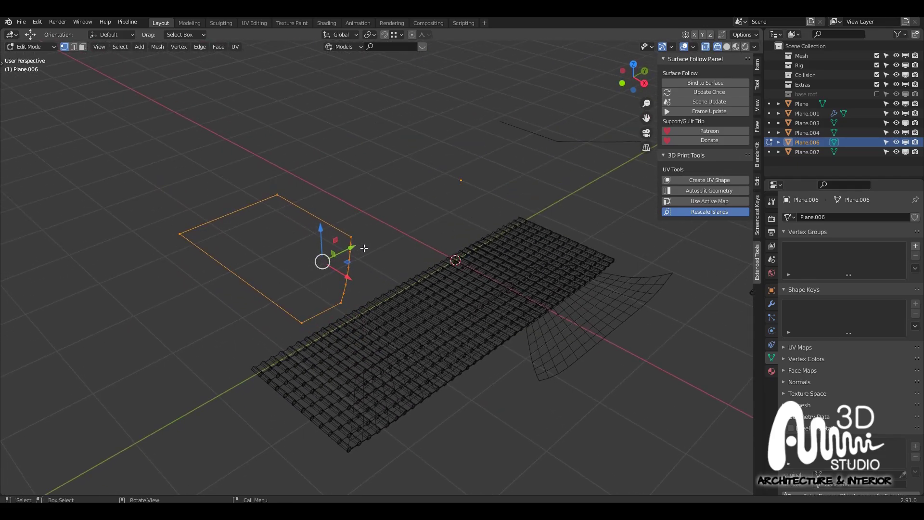
{"action": "key", "text": "f"}
Extrude the face upward into a cutter block and lower the block along Z until it passes through the tile mesh's negative-Y end
{"action": "key", "text": "e"}
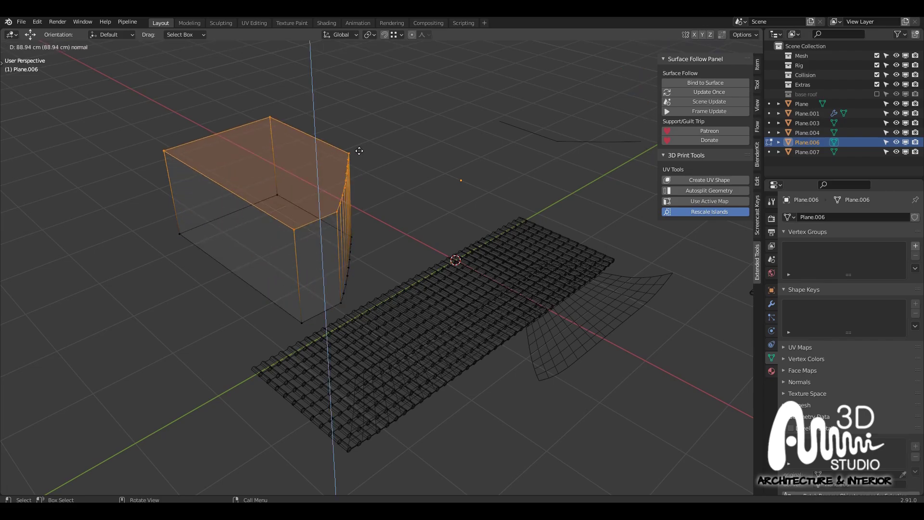
{"action": "left_click", "coordinate": [357, 130]}
{"action": "key", "text": "Tab"}
{"action": "scroll", "coordinate": [324, 166], "scroll_direction": "down", "scroll_amount": 2}
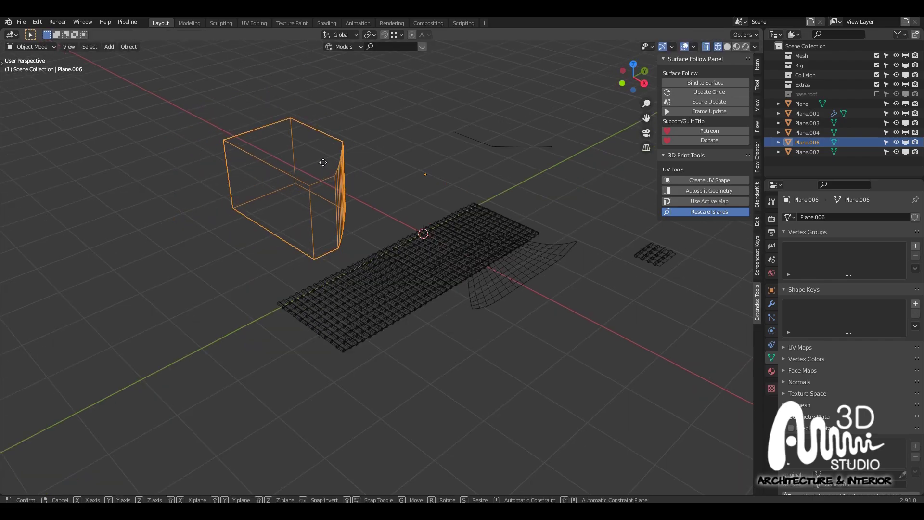
{"action": "key", "text": "g"}
{"action": "key", "text": "z"}
{"action": "left_click", "coordinate": [327, 280]}
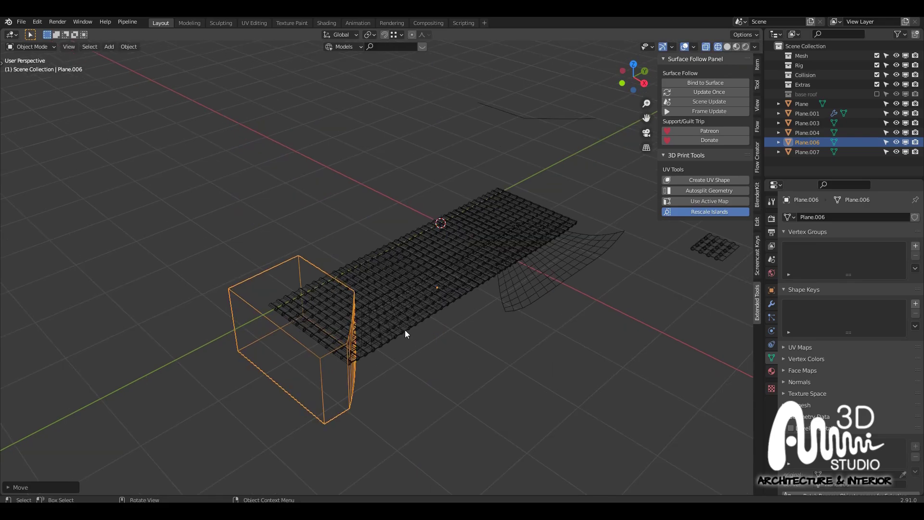
Switch the viewport to solid shading and make the tile mesh the active object
{"action": "left_click", "coordinate": [397, 307]}
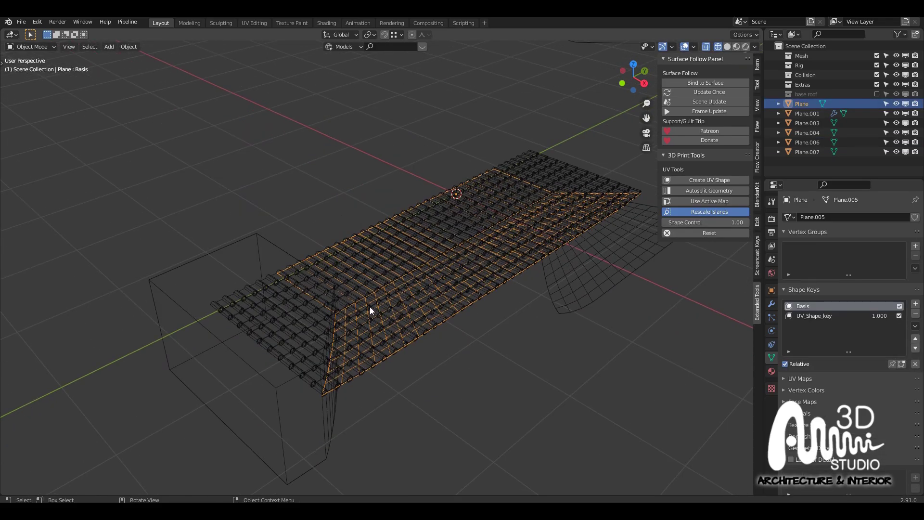
{"action": "left_click", "coordinate": [282, 327]}
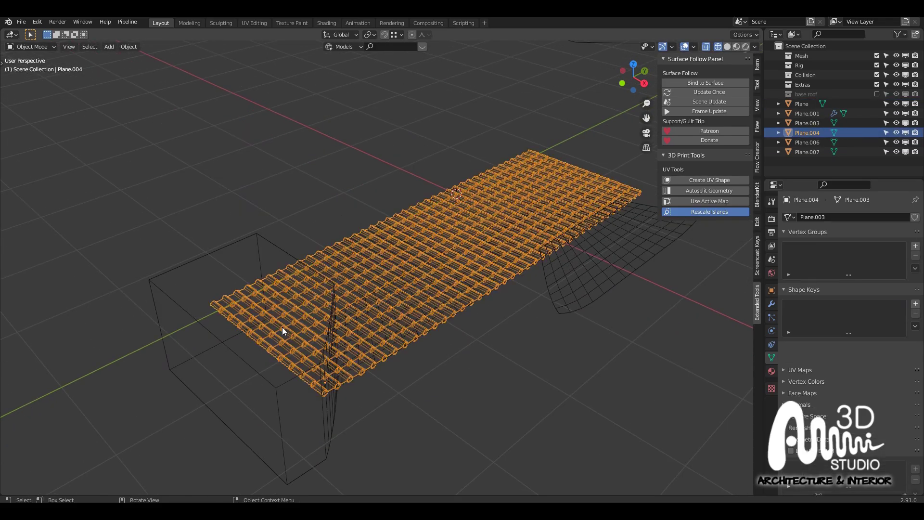
{"action": "key", "text": "z"}
{"action": "left_click", "coordinate": [347, 307]}
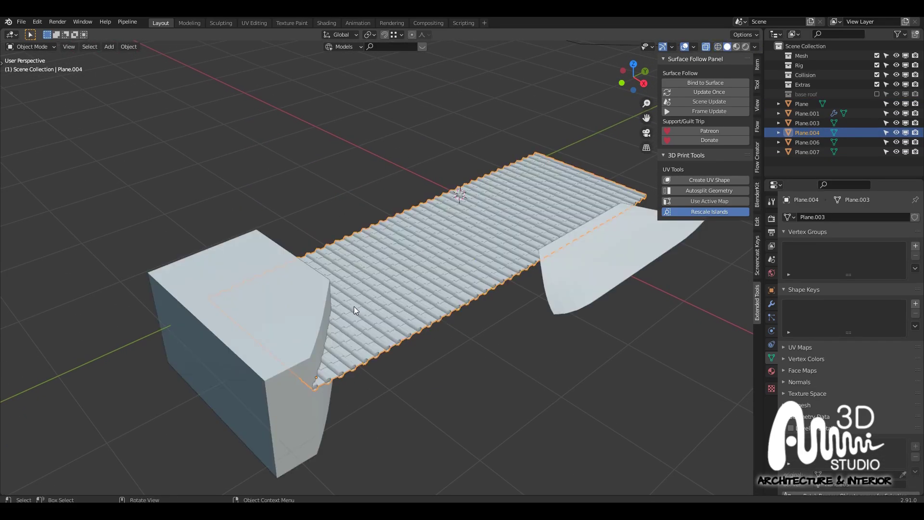
{"action": "left_click", "coordinate": [266, 332]}
{"action": "left_click", "coordinate": [314, 257], "text": "shift"}
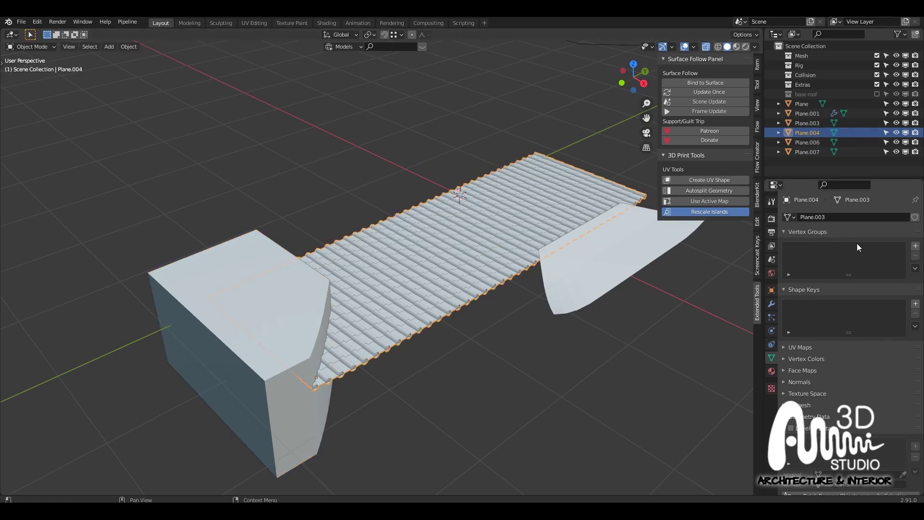
Cut the tile mesh with a Boolean Difference modifier using the Fast solver and the negative-Y cutter block, and apply it
{"action": "left_click", "coordinate": [771, 304]}
{"action": "left_click", "coordinate": [835, 217]}
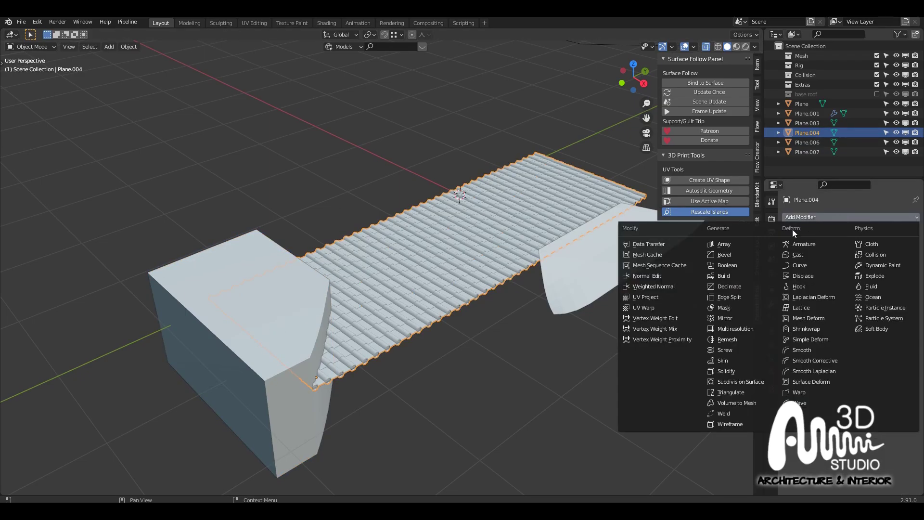
{"action": "left_click", "coordinate": [730, 264]}
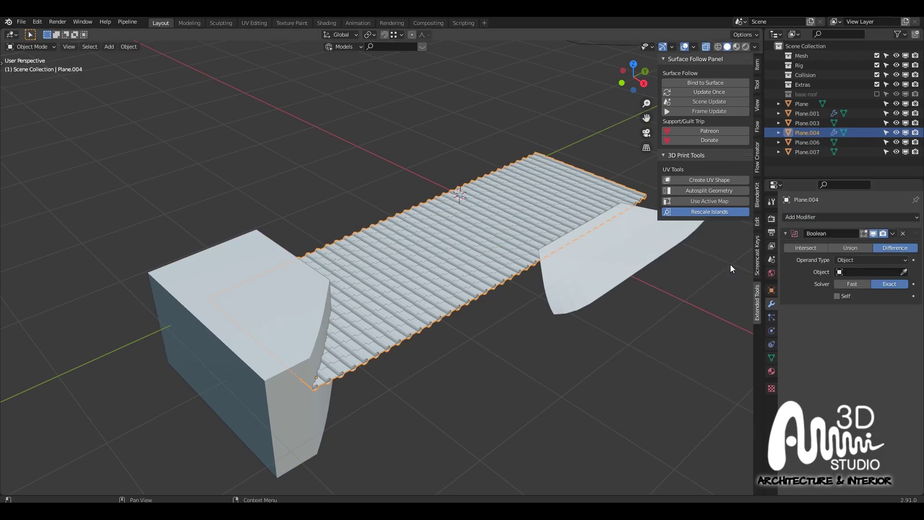
{"action": "left_click", "coordinate": [905, 272]}
{"action": "left_click", "coordinate": [176, 263]}
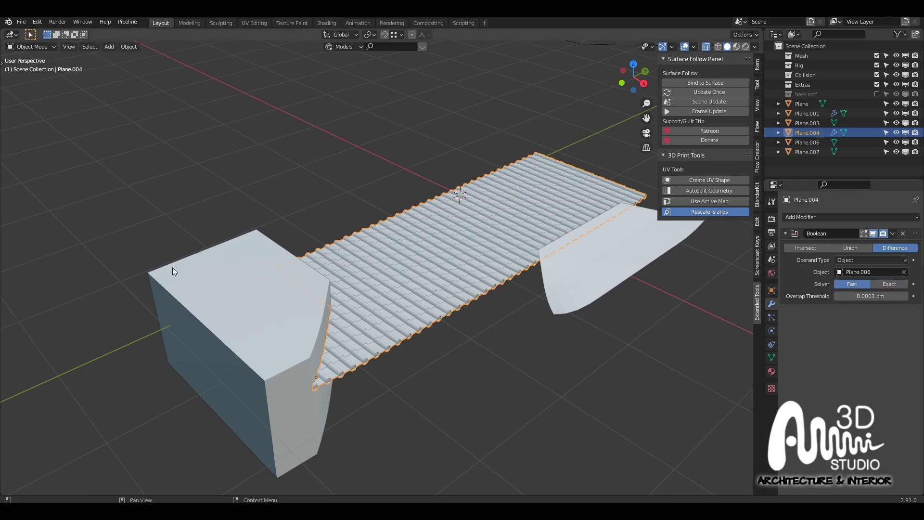
{"action": "left_click", "coordinate": [893, 234]}
{"action": "left_click", "coordinate": [873, 244]}
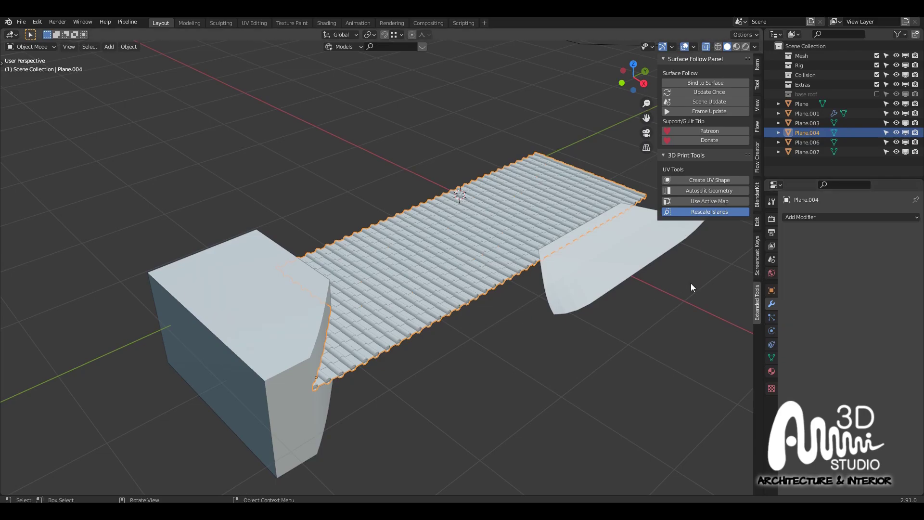
Delete the used cutter block and the stray vertex sticking out past the tile mesh's inner negative-Y corner
{"action": "left_click", "coordinate": [260, 339]}
{"action": "key", "text": "Delete"}
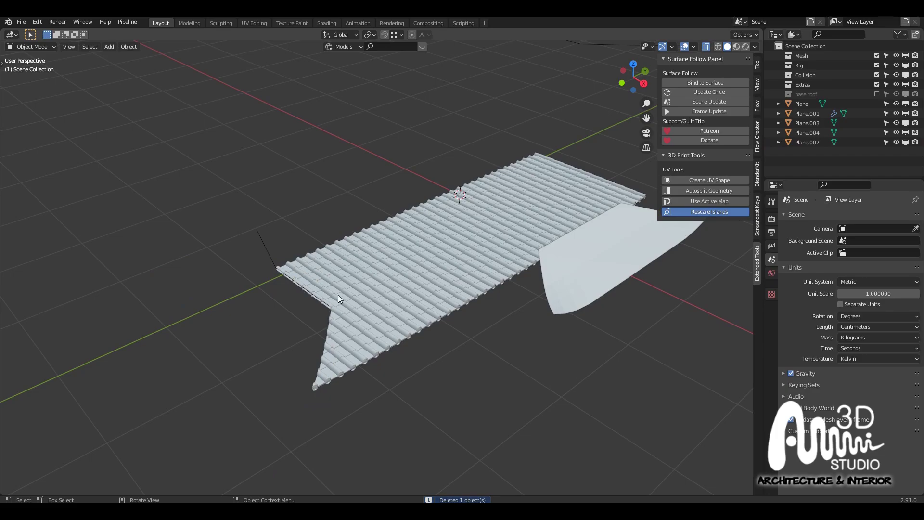
{"action": "left_click", "coordinate": [338, 295]}
{"action": "middle_click_drag", "start_coordinate": [338, 294], "coordinate": [371, 291]}
{"action": "key", "text": "Tab"}
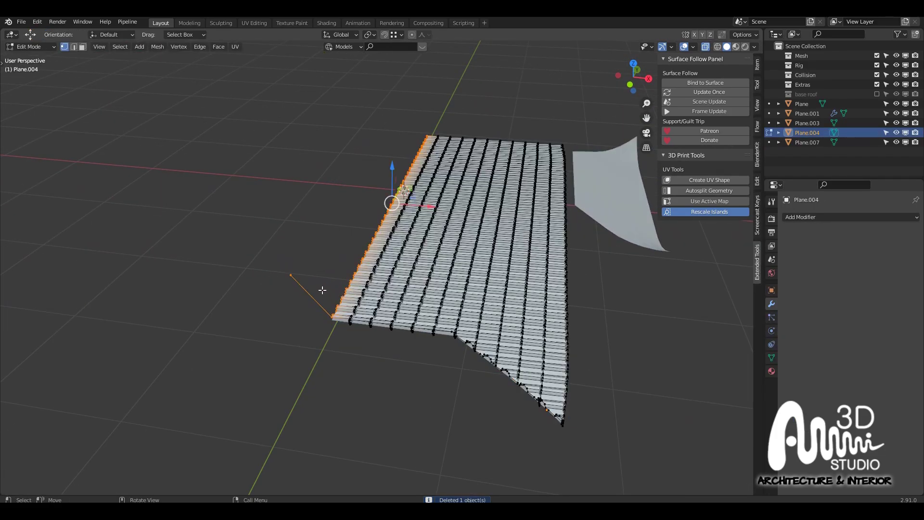
{"action": "left_click", "coordinate": [292, 274]}
{"action": "middle_click_drag", "start_coordinate": [291, 274], "coordinate": [426, 280]}
{"action": "key", "text": "x"}
{"action": "left_click", "coordinate": [290, 254]}
{"action": "key", "text": "Tab"}
{"action": "left_click", "coordinate": [538, 253]}
{"action": "middle_click_drag", "start_coordinate": [538, 253], "coordinate": [521, 229]}
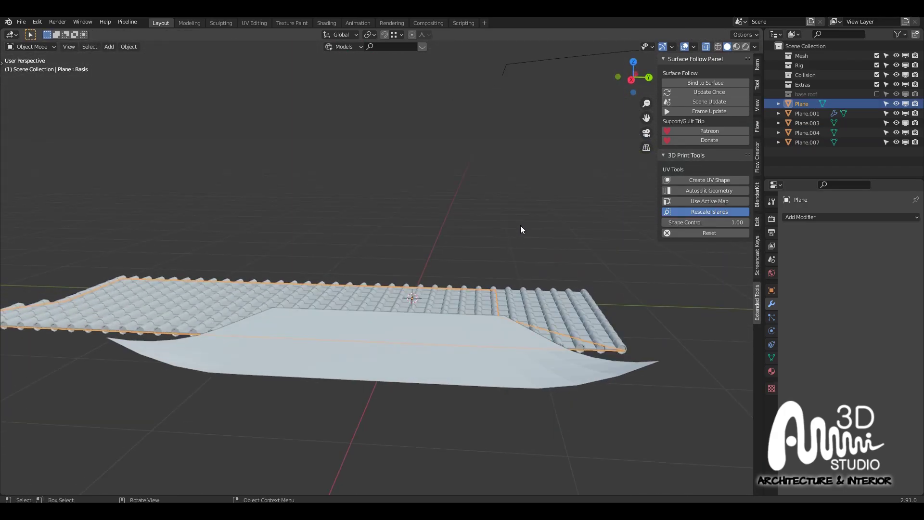
{"action": "left_click", "coordinate": [331, 288], "text": "shift"}
{"action": "middle_click_drag", "start_coordinate": [331, 288], "coordinate": [435, 276]}
Make the remaining end profile above the roof the active object and open its mesh for editing
{"action": "key", "text": "b"}
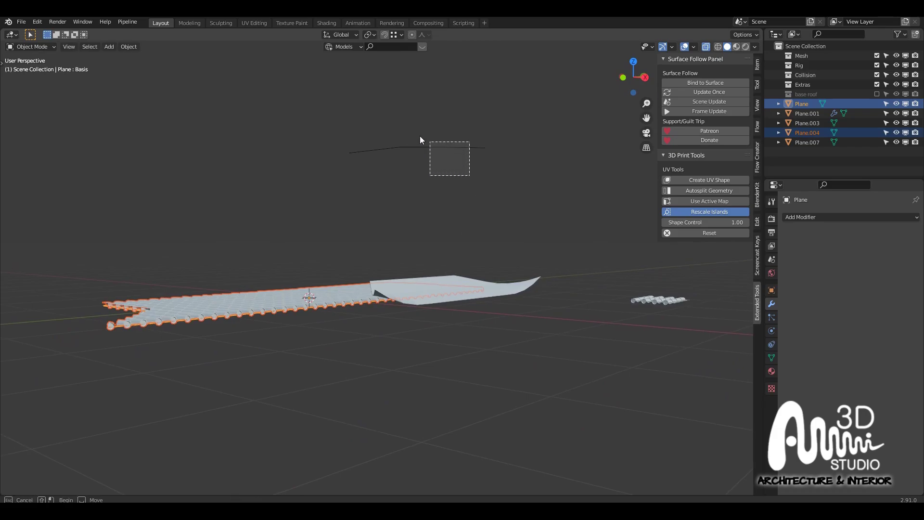
{"action": "left_click_drag", "start_coordinate": [420, 135], "coordinate": [398, 127]}
{"action": "middle_click_drag", "start_coordinate": [397, 127], "coordinate": [391, 221]}
{"action": "key", "text": "Tab"}
{"action": "key", "text": "Tab"}
{"action": "left_click", "coordinate": [353, 135]}
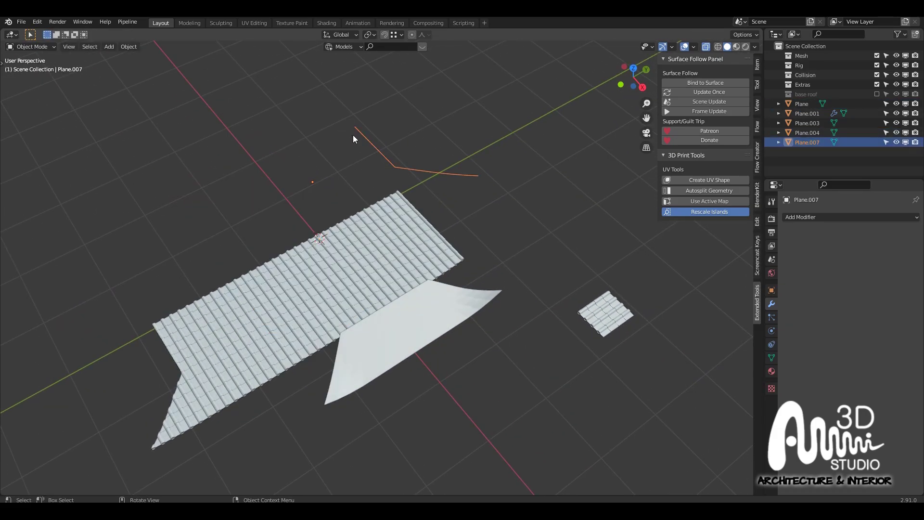
{"action": "middle_click_drag", "start_coordinate": [353, 135], "coordinate": [421, 300]}
{"action": "key", "text": "Tab"}
{"action": "key", "text": "Tab"}
{"action": "key", "text": "Tab"}
Extrude the profile's inner end vertex to a point beyond the tiles' positive-Y end and slightly past their inner edge
{"action": "key", "text": "KP_7"}
{"action": "scroll", "coordinate": [408, 159], "scroll_direction": "down", "scroll_amount": 3}
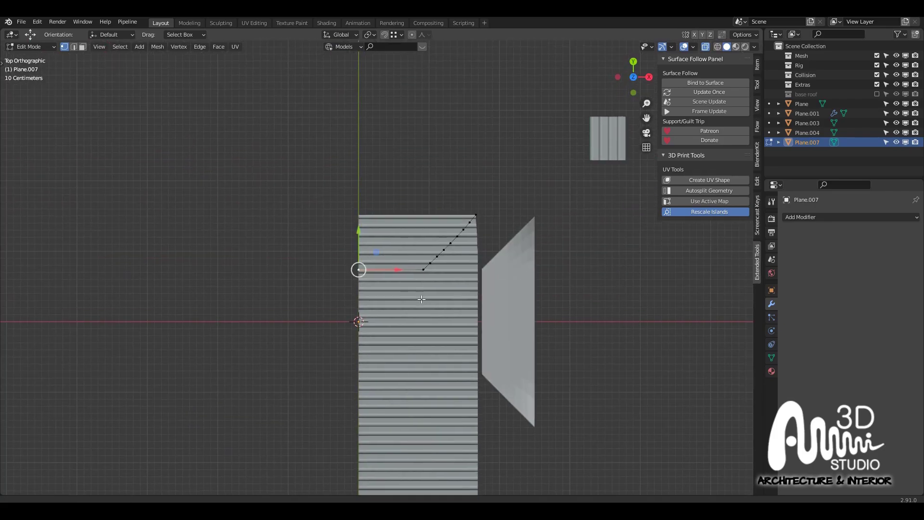
{"action": "scroll", "coordinate": [428, 281], "scroll_direction": "up", "scroll_amount": 2}
{"action": "key", "text": "g"}
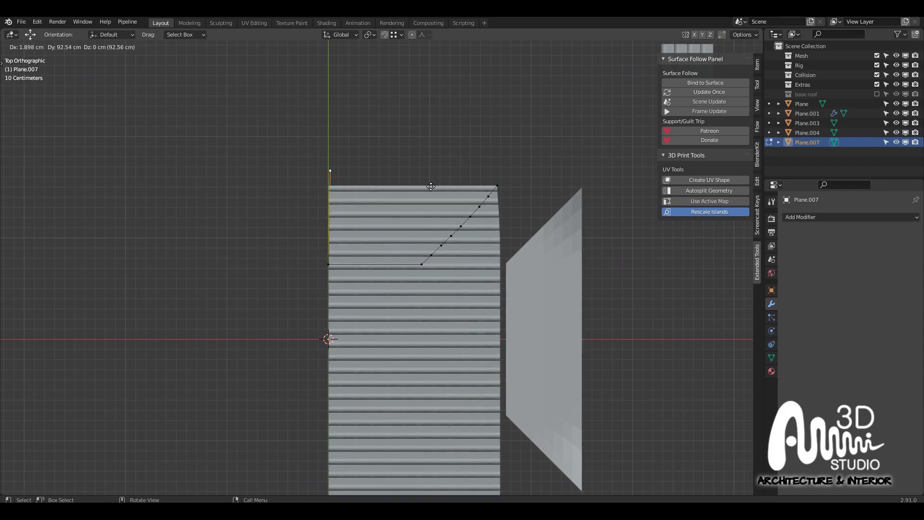
{"action": "key", "text": "y"}
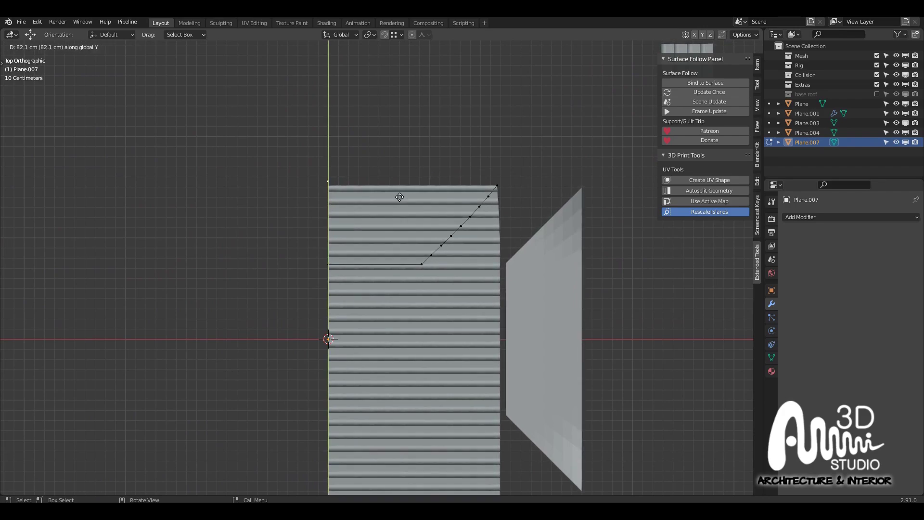
{"action": "key", "text": "Escape"}
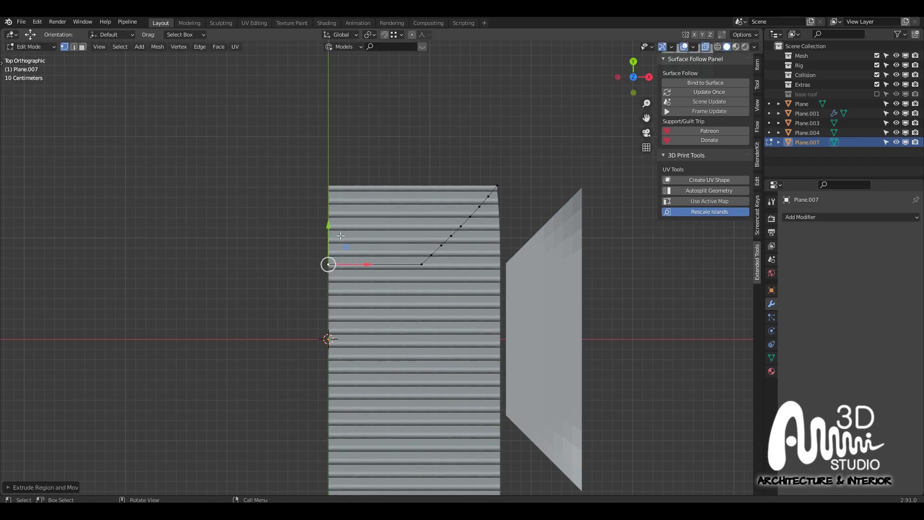
{"action": "left_click_drag", "start_coordinate": [345, 239], "coordinate": [313, 170]}
{"action": "key", "text": "ctrl+z"}
{"action": "left_click_drag", "start_coordinate": [344, 241], "coordinate": [307, 138]}
Extrude the new corner about 221 cm along X past the profile's outer tip, join it to that tip, and fill the outline
{"action": "key", "text": "e"}
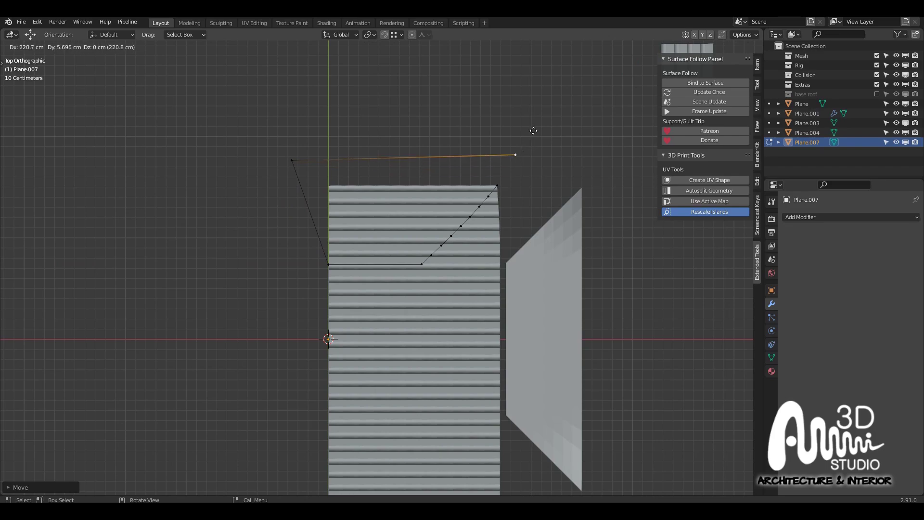
{"action": "left_click", "coordinate": [533, 131]}
{"action": "scroll", "coordinate": [501, 183], "scroll_direction": "up", "scroll_amount": 2}
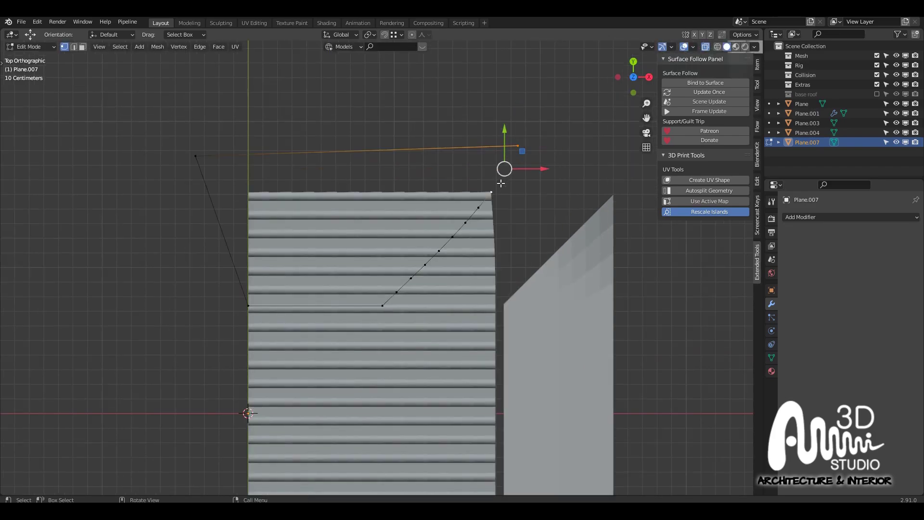
{"action": "key", "text": "a"}
{"action": "key", "text": "a"}
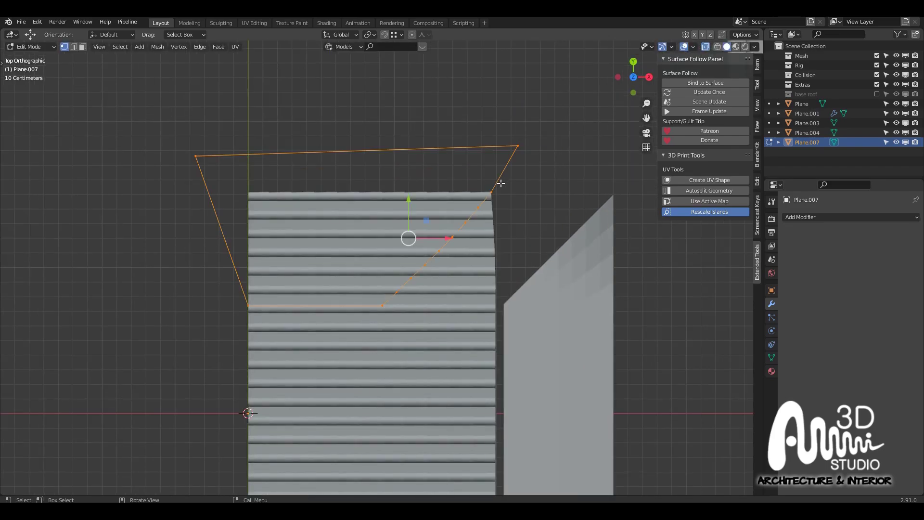
{"action": "key", "text": "f"}
Extrude the face upward into a cutter block and lower it about 295 cm along Z through the tiles' positive-Y end
{"action": "scroll", "coordinate": [500, 204], "scroll_direction": "down", "scroll_amount": 4}
{"action": "middle_click_drag", "start_coordinate": [542, 267], "coordinate": [474, 194]}
{"action": "key", "text": "e"}
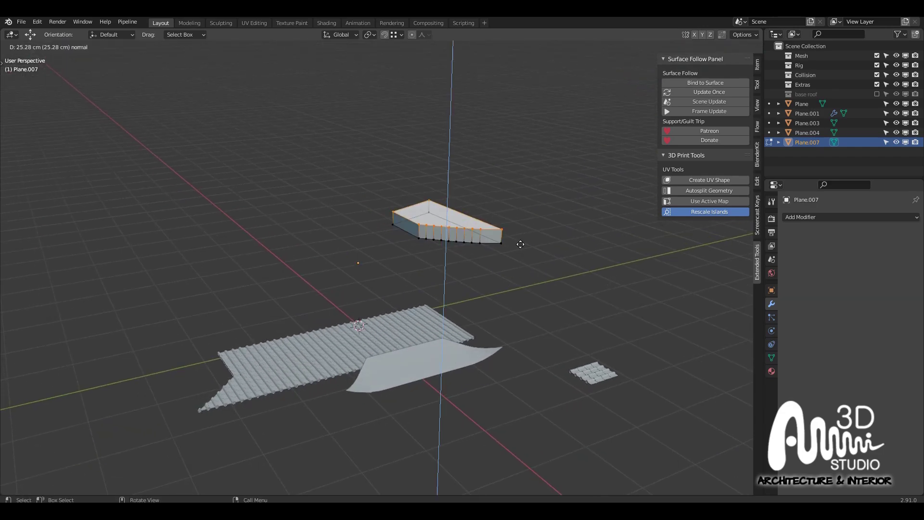
{"action": "left_click", "coordinate": [462, 171]}
{"action": "key", "text": "Tab"}
{"action": "key", "text": "g"}
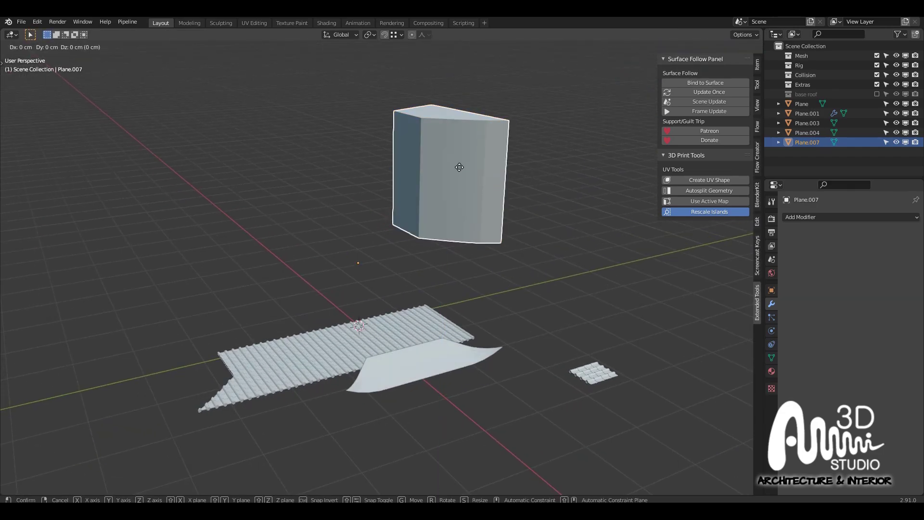
{"action": "key", "text": "z"}
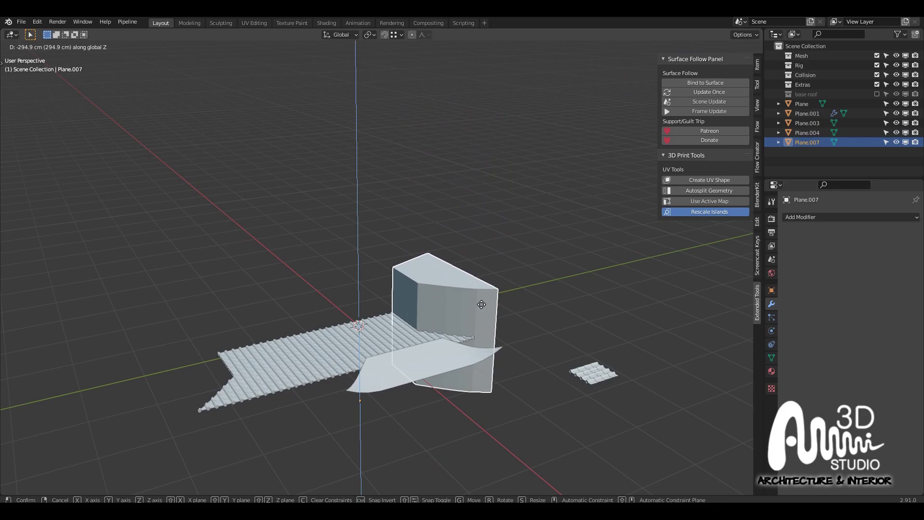
{"action": "left_click", "coordinate": [481, 304]}
Cut the tile mesh with an applied Boolean Difference modifier using the Fast solver and the new cutter block, and delete the block
{"action": "left_click", "coordinate": [438, 315]}
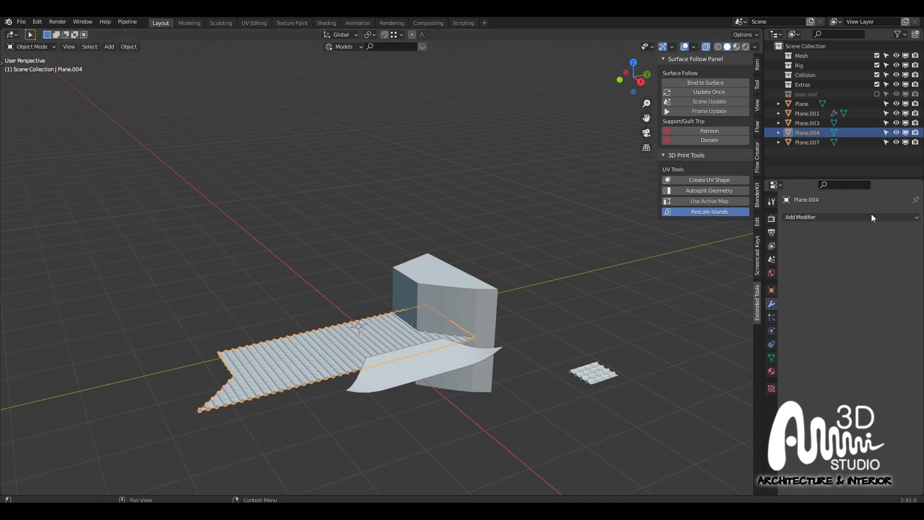
{"action": "left_click", "coordinate": [849, 217]}
{"action": "left_click", "coordinate": [722, 264]}
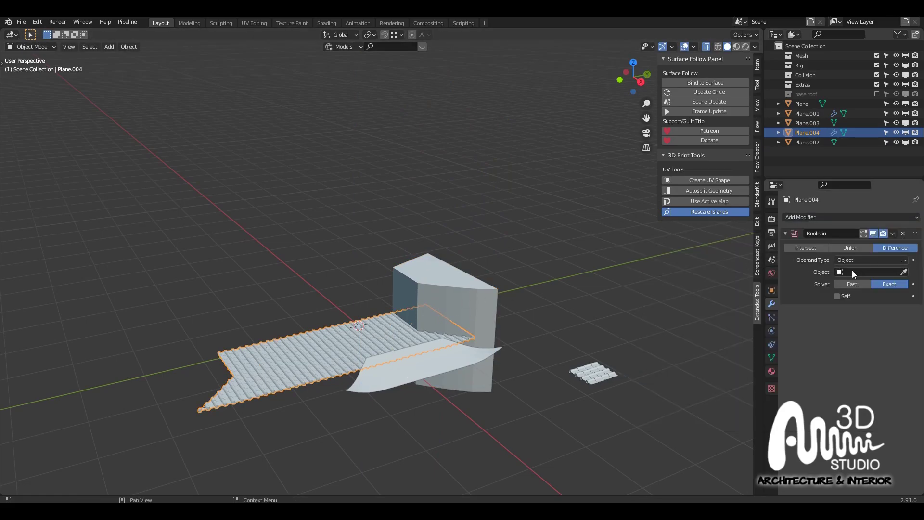
{"action": "left_click", "coordinate": [847, 283]}
{"action": "left_click", "coordinate": [904, 271]}
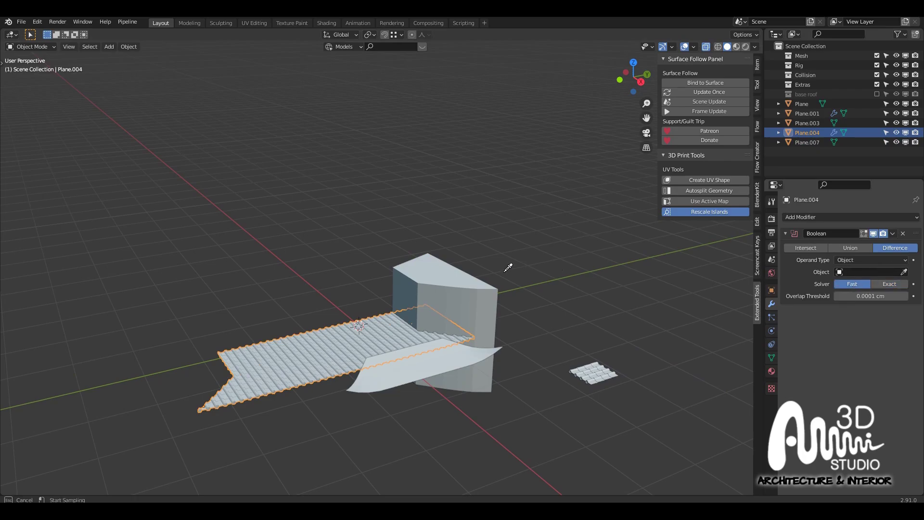
{"action": "left_click", "coordinate": [463, 268]}
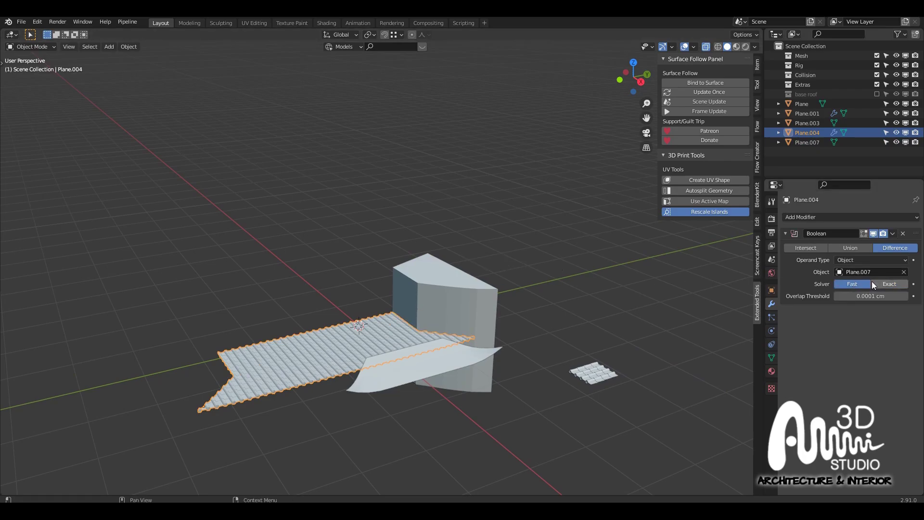
{"action": "left_click", "coordinate": [892, 234]}
{"action": "left_click", "coordinate": [835, 244]}
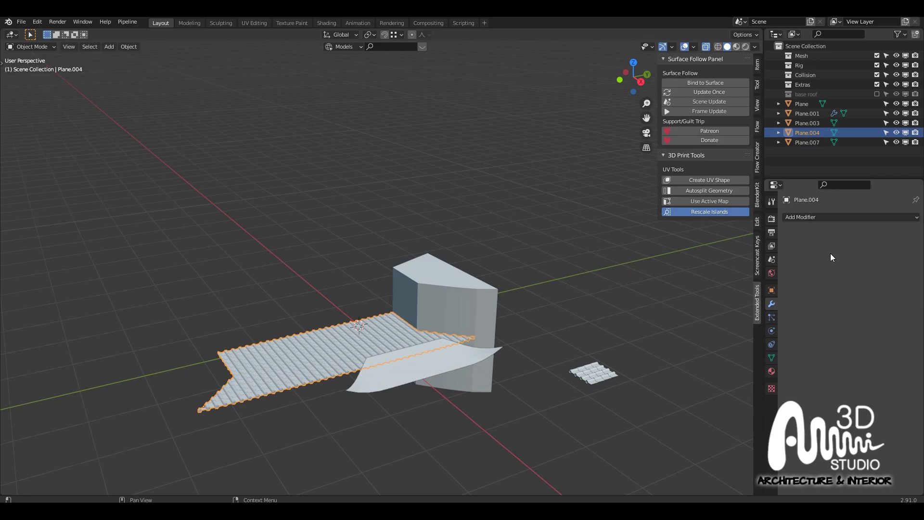
{"action": "left_click", "coordinate": [411, 285]}
{"action": "key", "text": "Delete"}
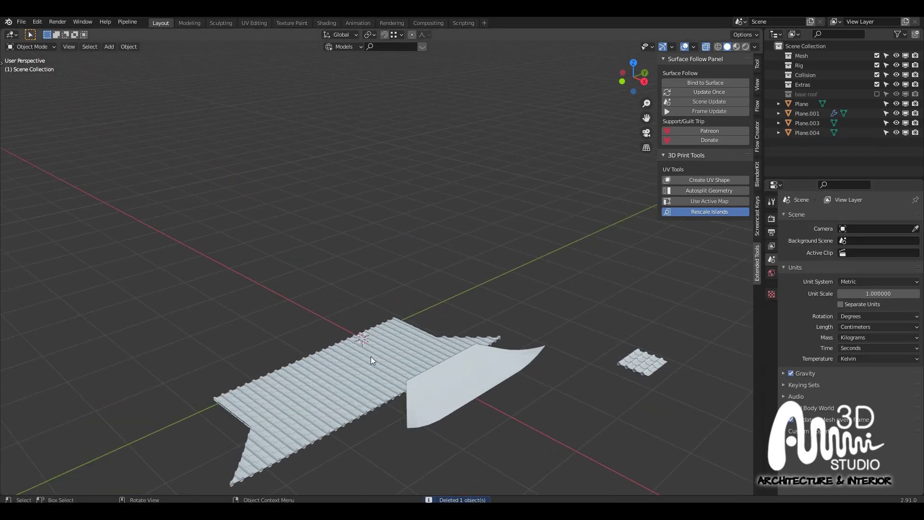
Select the trimmed tile mesh with the flattened roof shape as the active object, and enable Scene Update for Surface Follow
{"action": "left_click", "coordinate": [371, 356]}
{"action": "middle_click_drag", "start_coordinate": [371, 356], "coordinate": [433, 284]}
{"action": "left_click", "coordinate": [320, 331]}
{"action": "left_click", "coordinate": [336, 360]}
{"action": "left_click", "coordinate": [306, 323], "text": "shift"}
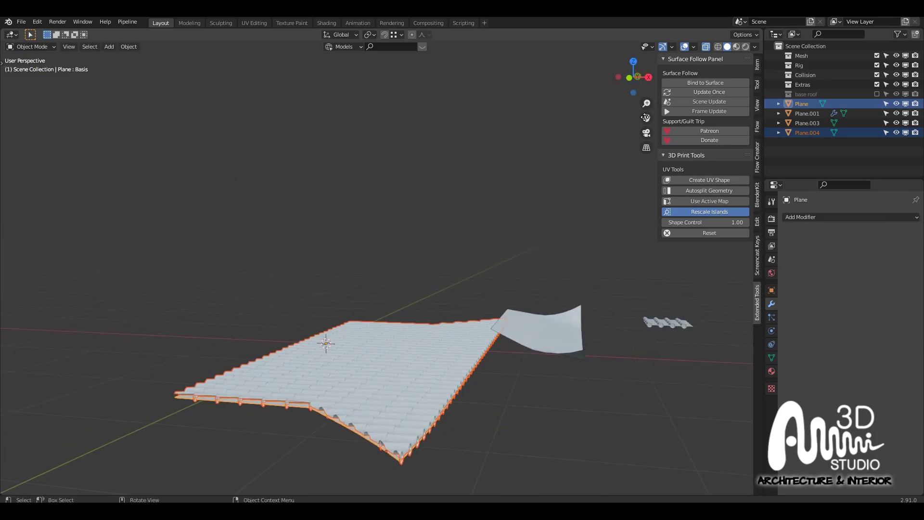
{"action": "left_click", "coordinate": [695, 101]}
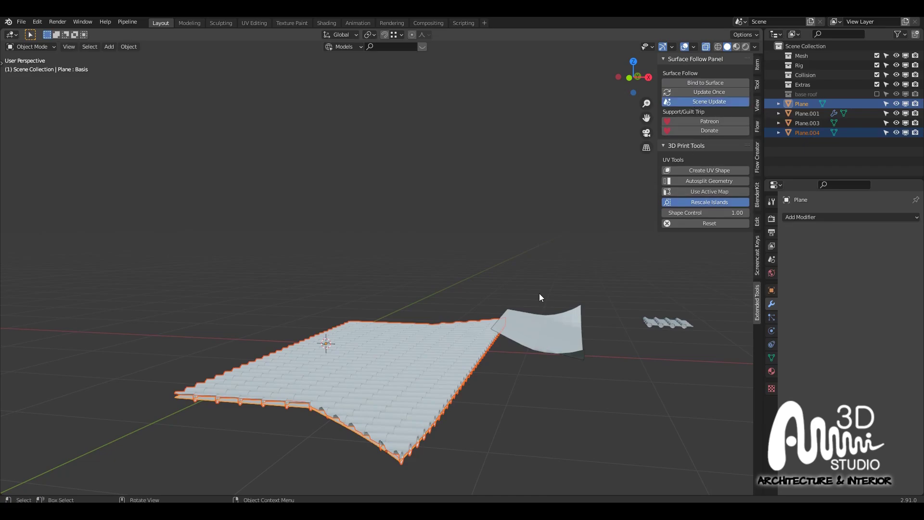
Lower the flattened roof shape's Shape Control until the tiles bend back into the curved roof form
{"action": "middle_click_drag", "start_coordinate": [539, 297], "coordinate": [466, 304]}
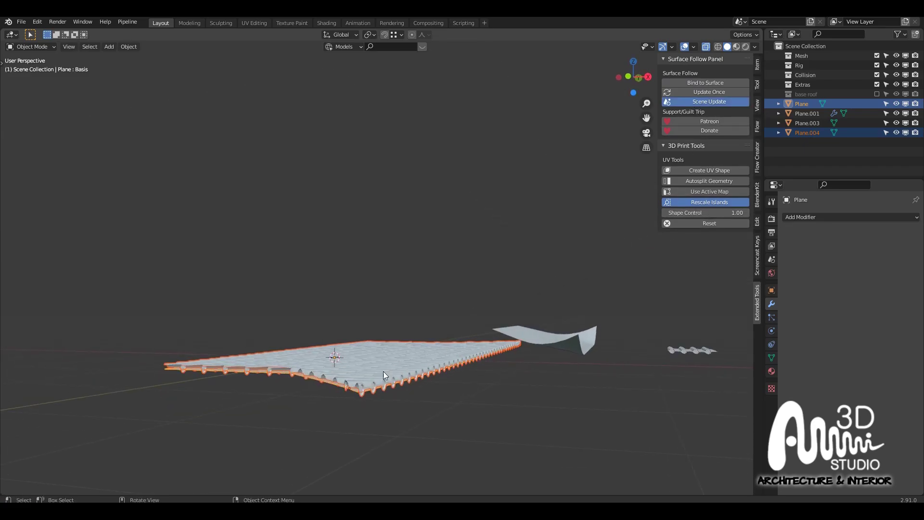
{"action": "middle_click_drag", "start_coordinate": [347, 375], "coordinate": [341, 359]}
{"action": "left_click", "coordinate": [351, 352]}
{"action": "left_click", "coordinate": [305, 327]}
{"action": "middle_click_drag", "start_coordinate": [377, 318], "coordinate": [381, 341]}
{"action": "mouse_move", "coordinate": [710, 213]}
{"action": "left_mouse_down"}
{"action": "mouse_move", "coordinate": [719, 213]}
{"action": "mouse_move", "coordinate": [697, 213]}
{"action": "left_mouse_up"}
{"action": "middle_click_drag", "start_coordinate": [433, 303], "coordinate": [599, 263]}
Hide the finished curved tile mesh together with its underlying roof surface
{"action": "left_click", "coordinate": [450, 353]}
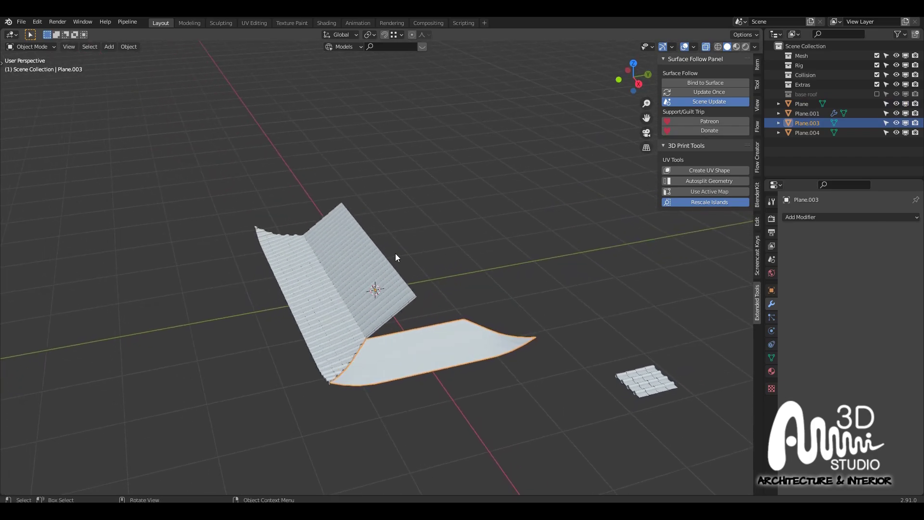
{"action": "left_click", "coordinate": [370, 256]}
{"action": "scroll", "coordinate": [337, 261], "scroll_direction": "up", "scroll_amount": 2}
{"action": "key", "text": "h"}
Create a UV shape from the remaining curved roof piece and raise its Shape Control until the surface lies flat
{"action": "left_click", "coordinate": [478, 318]}
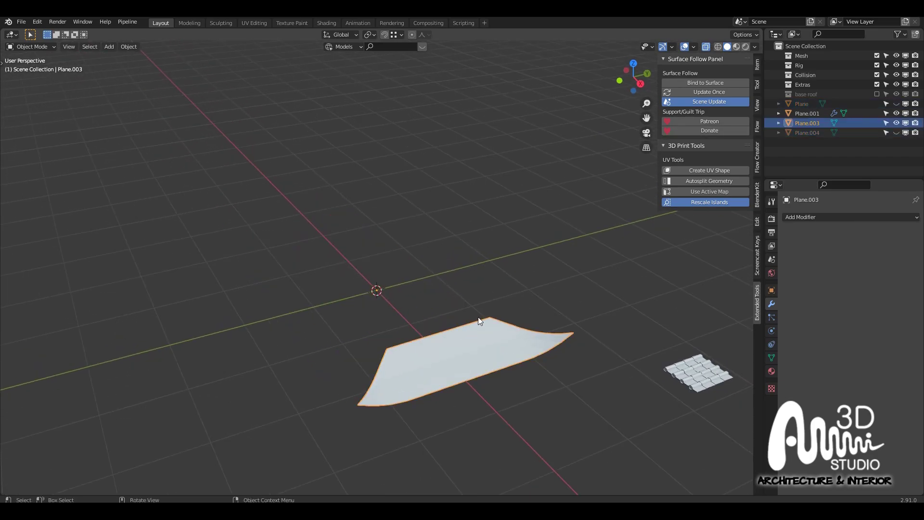
{"action": "middle_click_drag", "start_coordinate": [478, 319], "coordinate": [573, 298]}
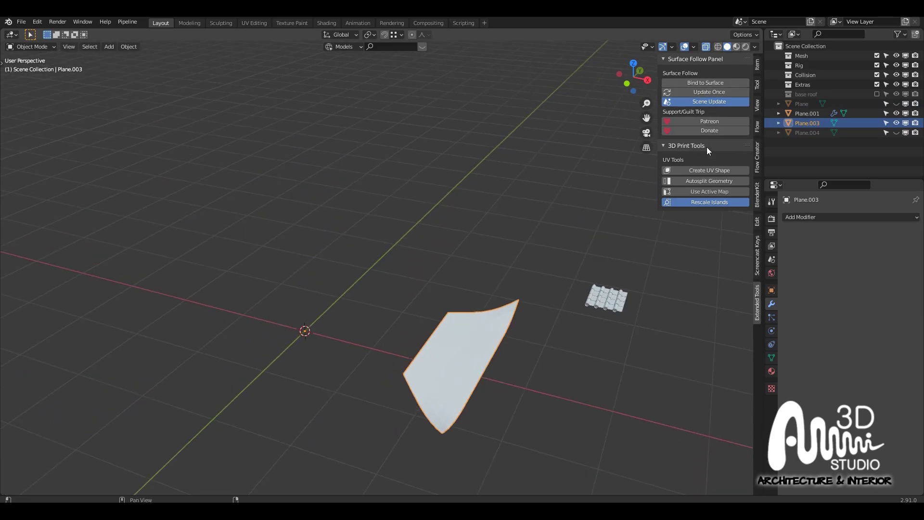
{"action": "left_click", "coordinate": [701, 168]}
{"action": "left_click_drag", "start_coordinate": [703, 212], "coordinate": [749, 212]}
Select the small tile array and move it in top view onto the upper part of the flattened roof shape
{"action": "left_click", "coordinate": [610, 298]}
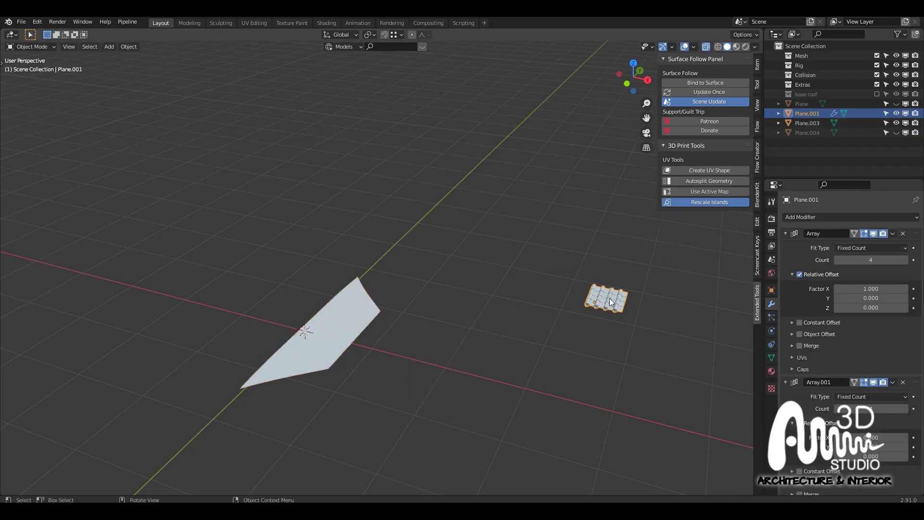
{"action": "key", "text": "KP_7"}
{"action": "scroll", "coordinate": [609, 298], "scroll_direction": "down", "scroll_amount": 3}
{"action": "scroll", "coordinate": [664, 303], "scroll_direction": "up", "scroll_amount": 1}
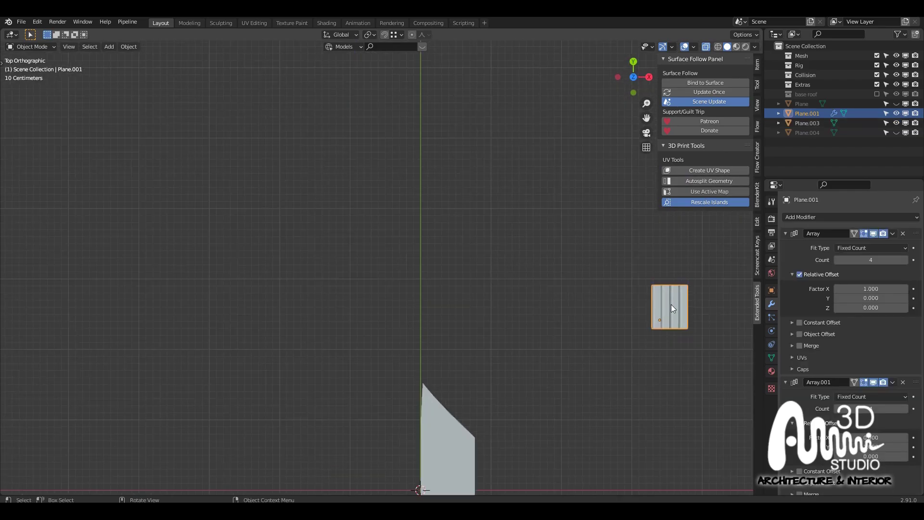
{"action": "left_click_drag", "start_coordinate": [671, 305], "coordinate": [442, 436]}
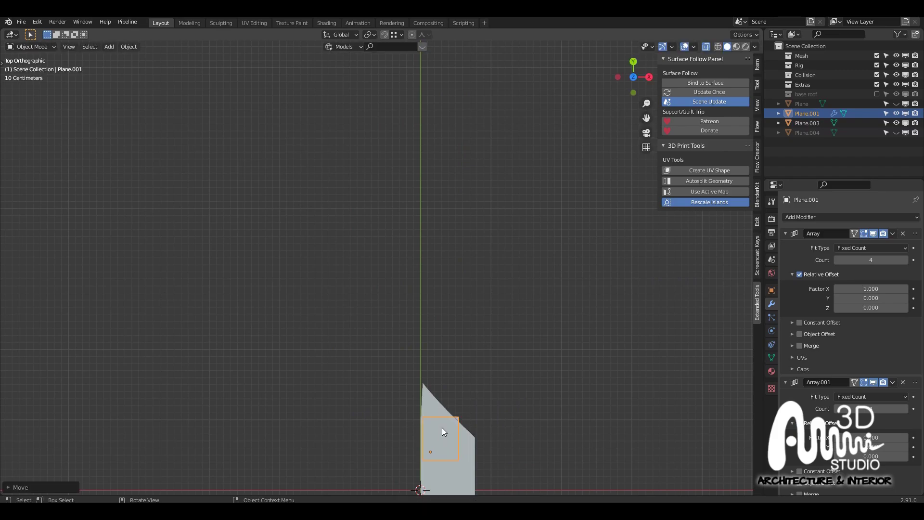
In front view with wireframe shading, raise the tile array along Z to the level of the flattened roof surface
{"action": "key", "text": "KP_1"}
{"action": "scroll", "coordinate": [438, 440], "scroll_direction": "up", "scroll_amount": 5}
{"action": "key", "text": "z"}
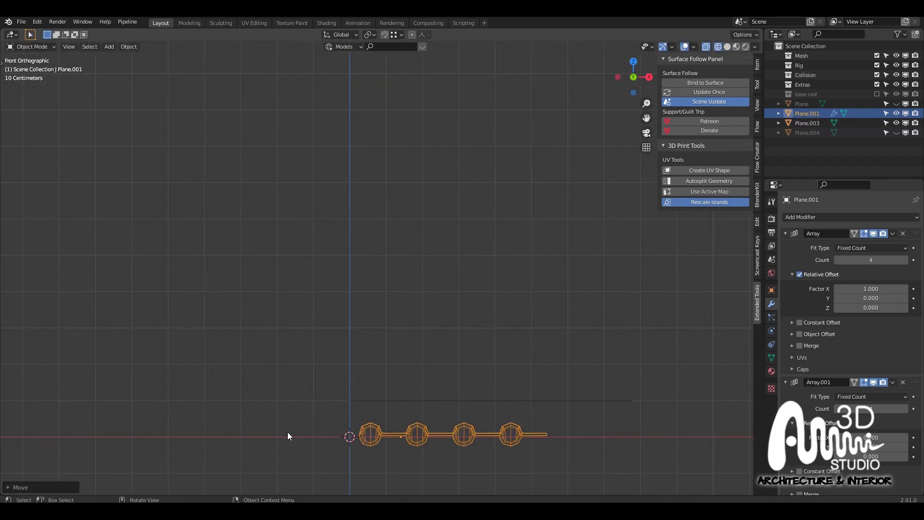
{"action": "scroll", "coordinate": [394, 426], "scroll_direction": "up", "scroll_amount": 3}
{"action": "key", "text": "z"}
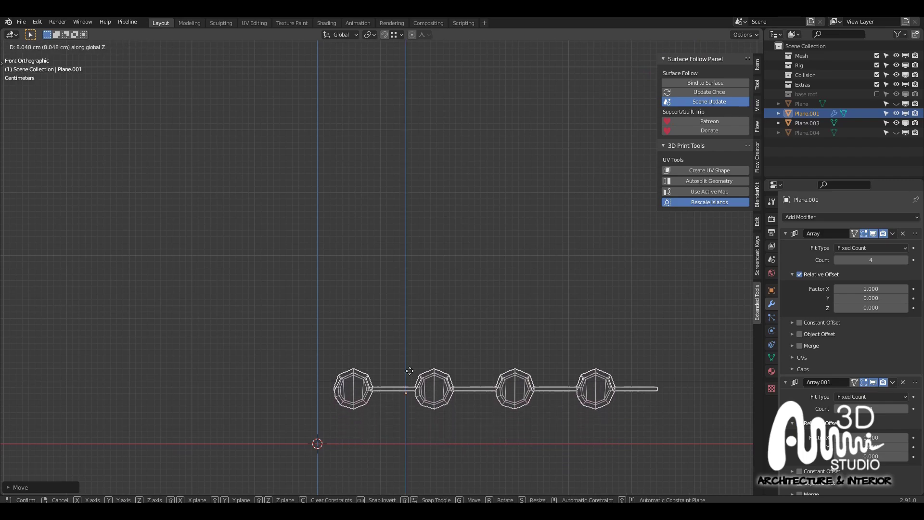
{"action": "left_click", "coordinate": [415, 361]}
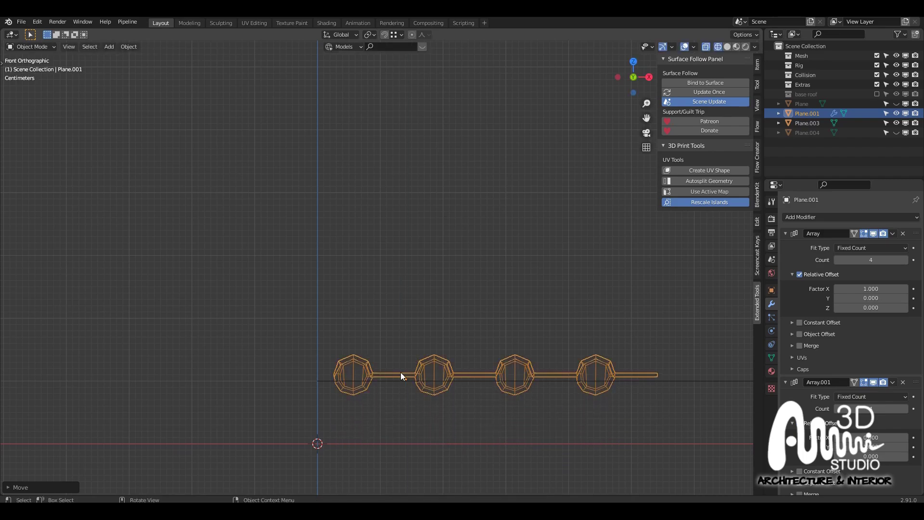
{"action": "scroll", "coordinate": [397, 375], "scroll_direction": "up", "scroll_amount": 4}
{"action": "middle_click_drag", "start_coordinate": [394, 380], "coordinate": [411, 418]}
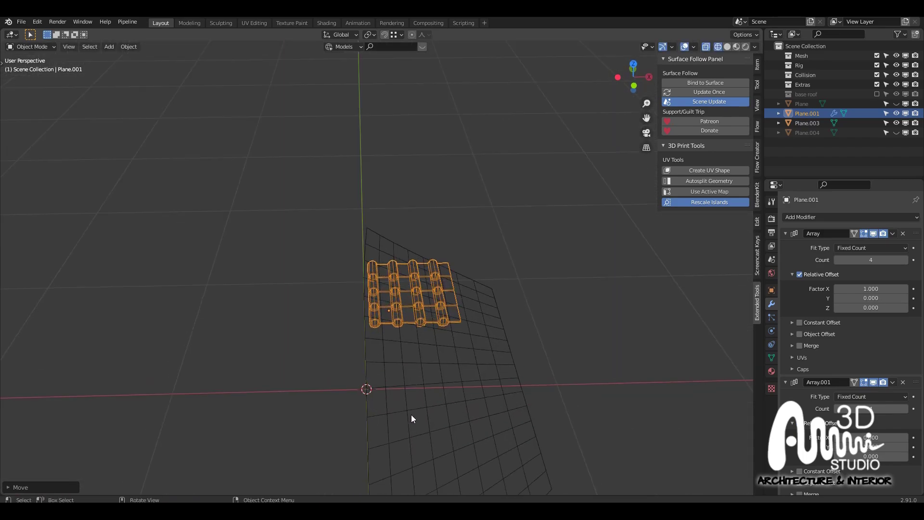
Rotate the tile array by -90° in top view
{"action": "key", "text": "KP_7"}
{"action": "scroll", "coordinate": [413, 412], "scroll_direction": "down", "scroll_amount": 12}
{"action": "scroll", "coordinate": [470, 351], "scroll_direction": "up", "scroll_amount": 1}
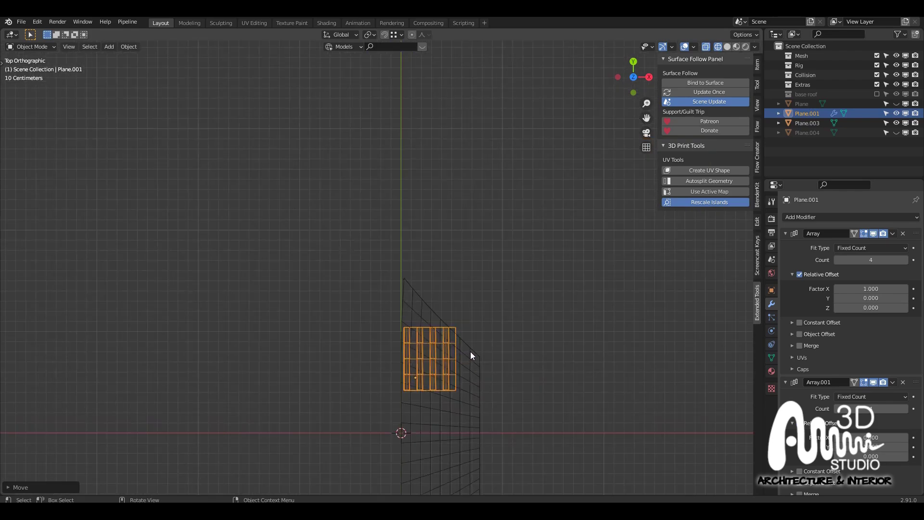
{"action": "key", "text": "r"}
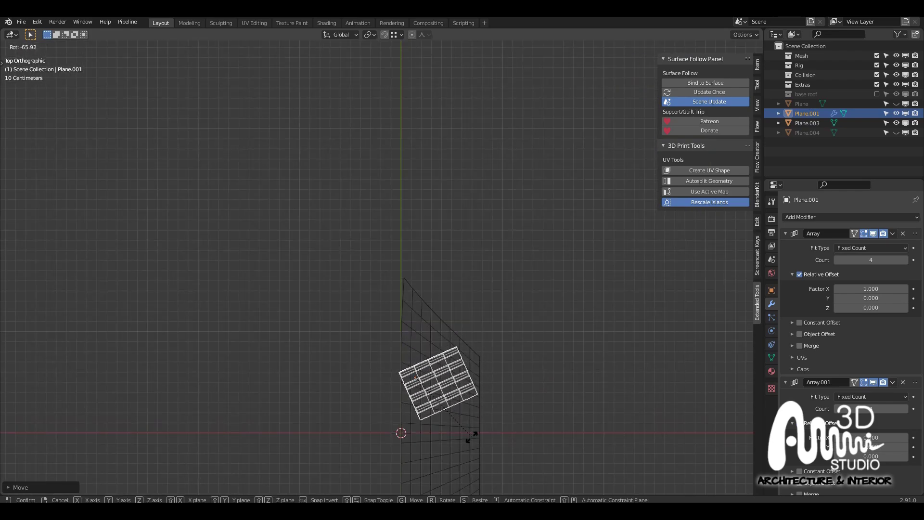
{"action": "type", "text": "-90"}
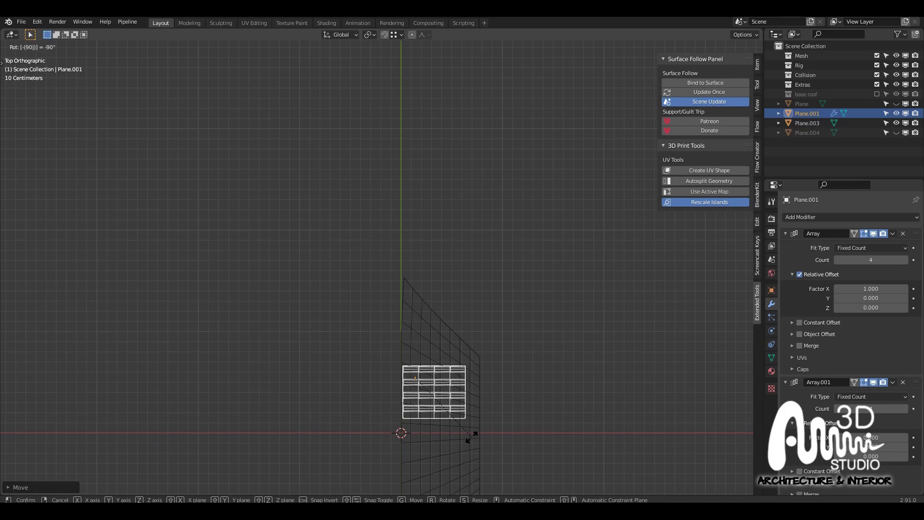
{"action": "key", "text": "Return"}
{"action": "scroll", "coordinate": [439, 365], "scroll_direction": "up", "scroll_amount": 2}
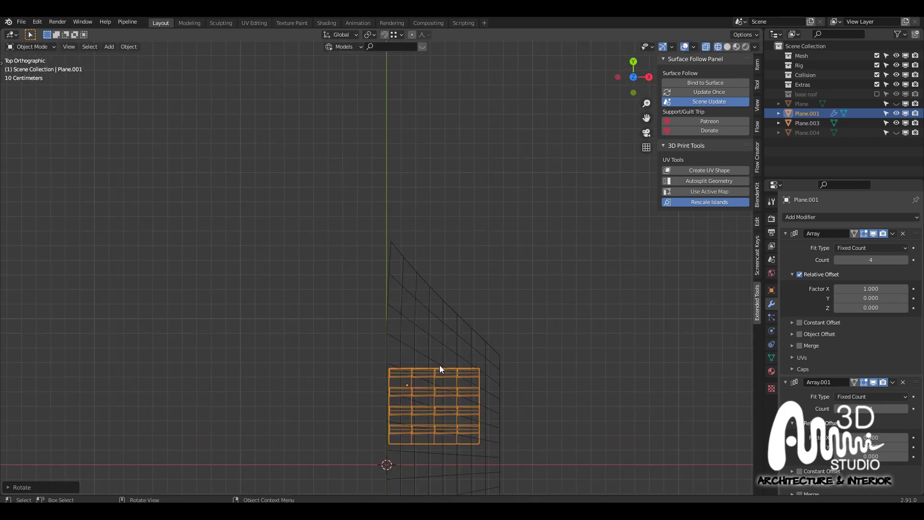
Move the tile array over the flattened roof shape's upper corner and shift it along X to align with the shape's long straight edge
{"action": "key", "text": "g"}
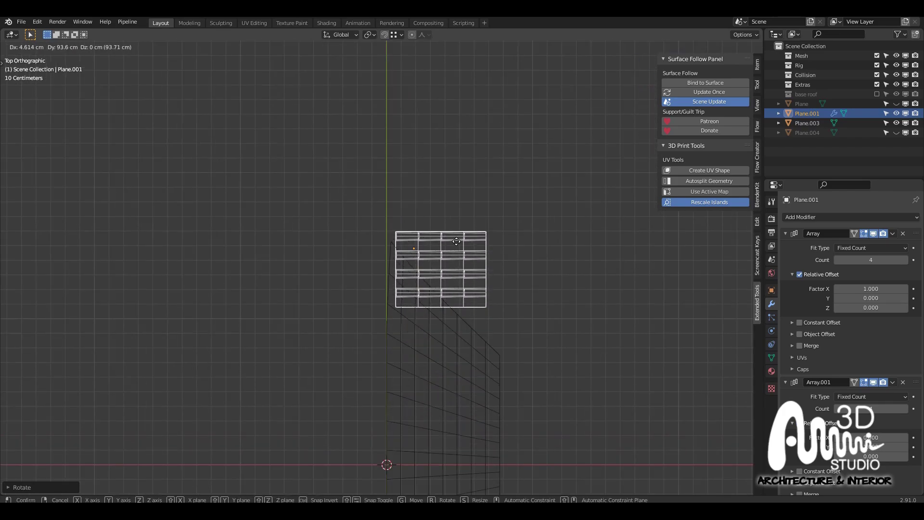
{"action": "left_click", "coordinate": [450, 246]}
{"action": "scroll", "coordinate": [385, 244], "scroll_direction": "up", "scroll_amount": 5}
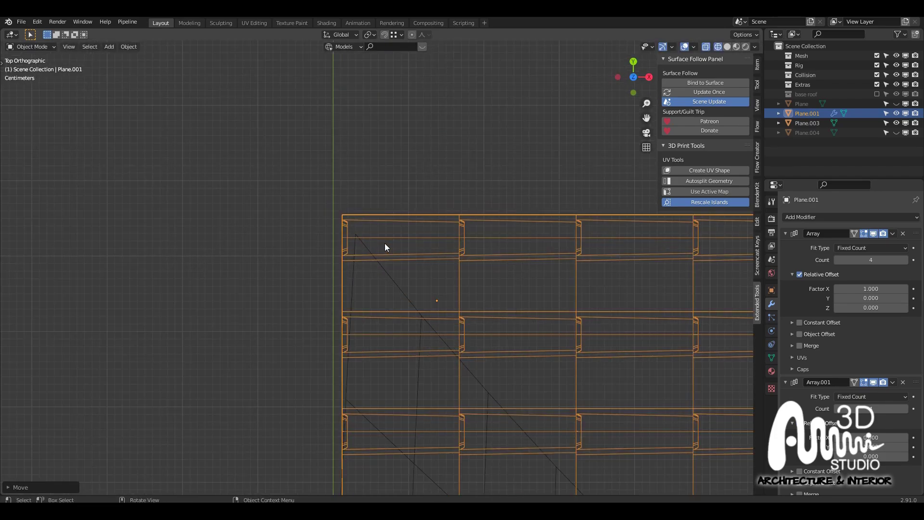
{"action": "key", "text": "g"}
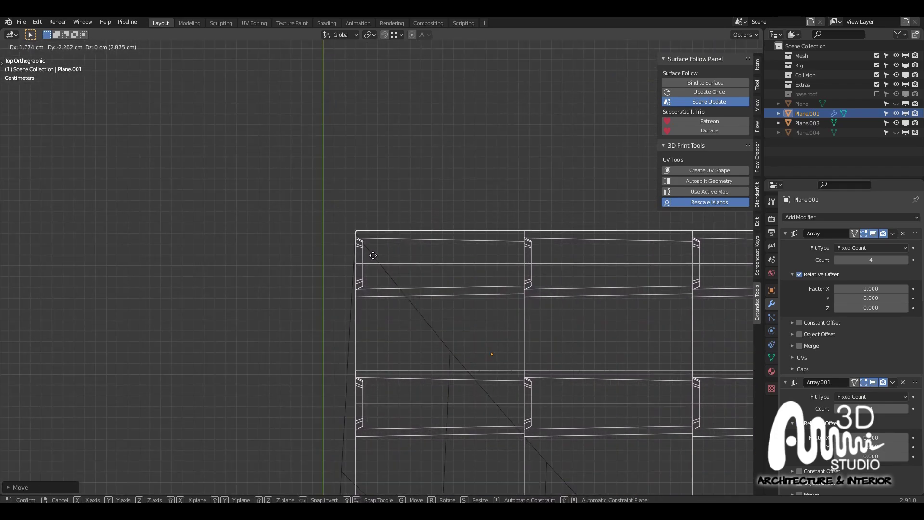
{"action": "left_click", "coordinate": [374, 259]}
{"action": "scroll", "coordinate": [368, 230], "scroll_direction": "down", "scroll_amount": 9}
{"action": "scroll", "coordinate": [378, 348], "scroll_direction": "up", "scroll_amount": 6}
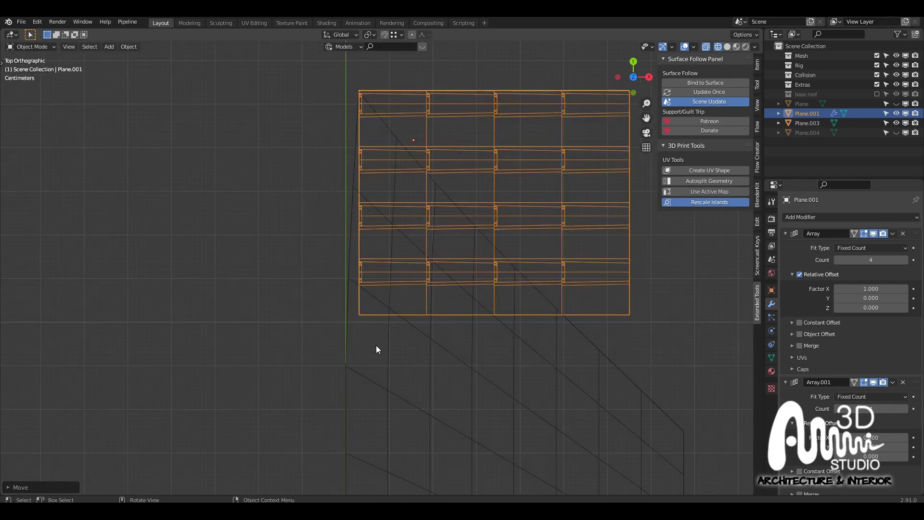
{"action": "key", "text": "g"}
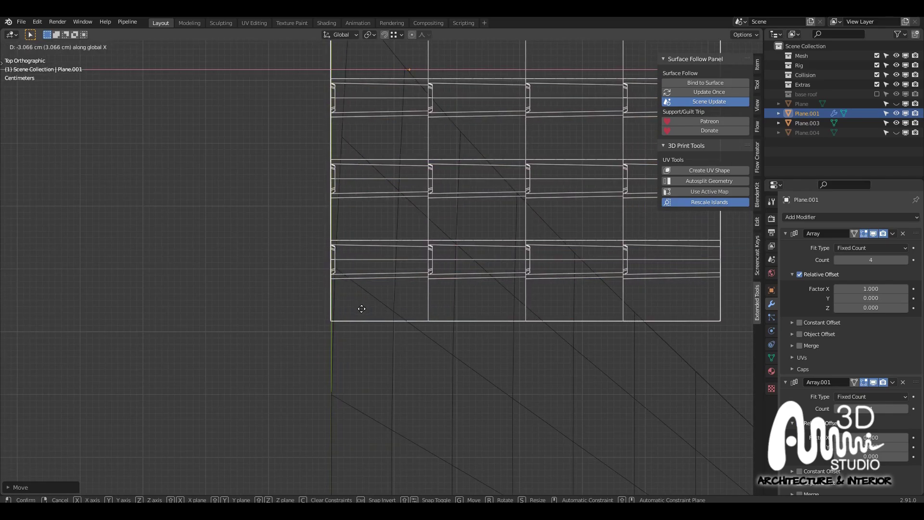
{"action": "left_click", "coordinate": [357, 305]}
{"action": "scroll", "coordinate": [547, 354], "scroll_direction": "down", "scroll_amount": 4}
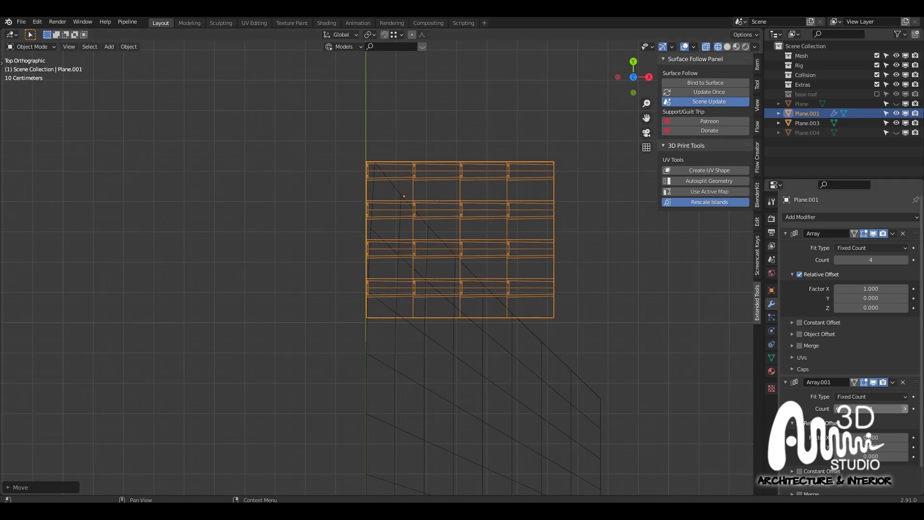
Raise the Array.001 modifier's count by two so the tiles span the full width of the flattened roof shape
{"action": "left_click", "coordinate": [905, 408]}
{"action": "left_click", "coordinate": [905, 408]}
{"action": "scroll", "coordinate": [602, 290], "scroll_direction": "down", "scroll_amount": 8}
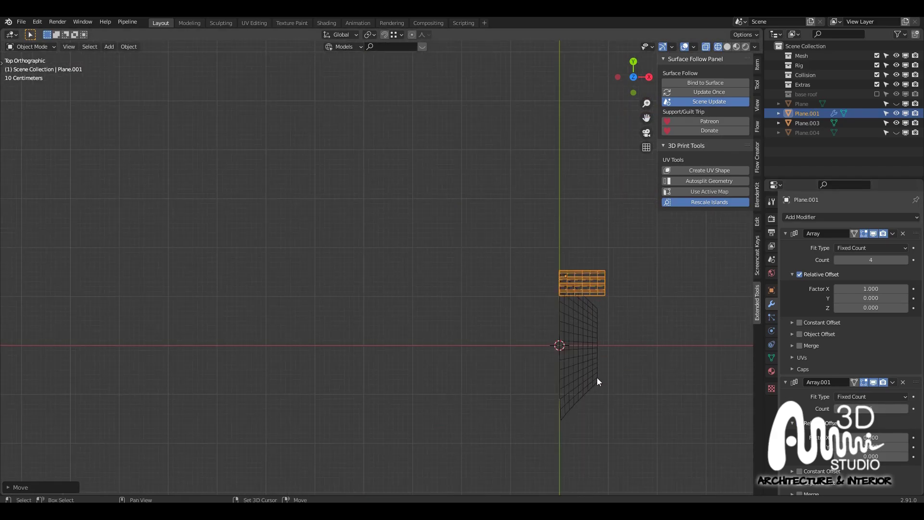
{"action": "middle_click_drag", "start_coordinate": [597, 377], "coordinate": [538, 320], "text": "shift"}
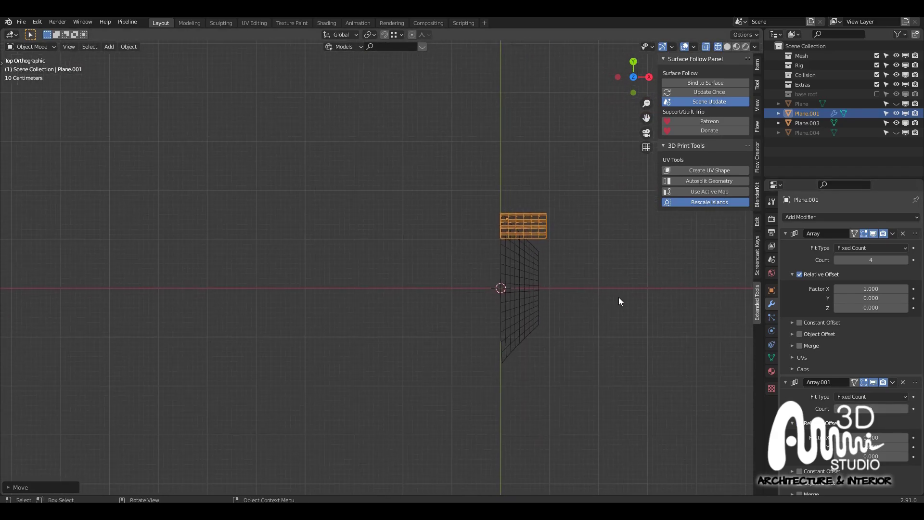
Set the first Array modifier's count to 24 so the tile rows run the full length of the roof shape
{"action": "double_click", "coordinate": [905, 261]}
{"action": "double_click", "coordinate": [905, 261]}
{"action": "double_click", "coordinate": [905, 262]}
{"action": "double_click", "coordinate": [905, 261]}
{"action": "double_click", "coordinate": [905, 261]}
{"action": "left_click", "coordinate": [906, 261]}
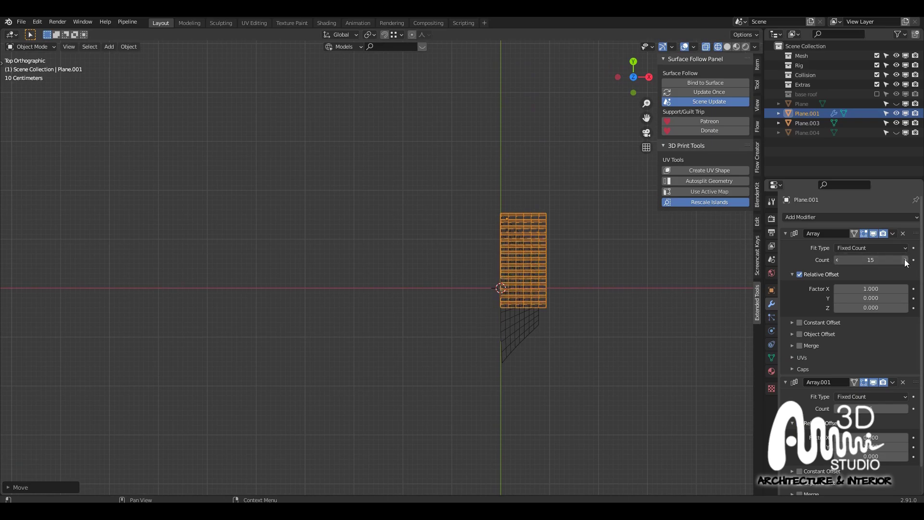
{"action": "double_click", "coordinate": [905, 261]}
{"action": "left_click", "coordinate": [905, 262]}
{"action": "double_click", "coordinate": [905, 261]}
{"action": "left_click", "coordinate": [905, 261]}
{"action": "double_click", "coordinate": [905, 262]}
{"action": "left_click", "coordinate": [905, 261]}
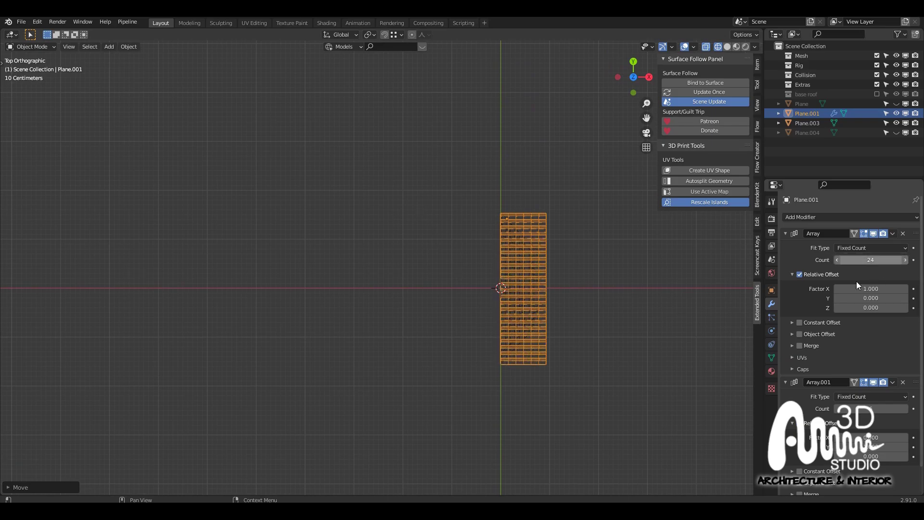
{"action": "scroll", "coordinate": [518, 342], "scroll_direction": "up", "scroll_amount": 5}
{"action": "scroll", "coordinate": [518, 342], "scroll_direction": "down", "scroll_amount": 3}
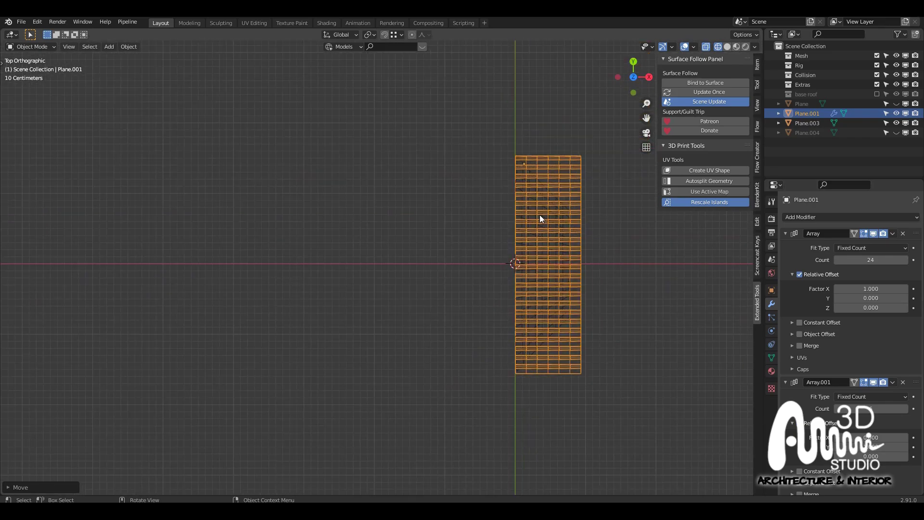
In Edit Mode, move the base tile's lower edge vertices slightly along Y to stretch the tile rows further past the roof shape's lower tip
{"action": "scroll", "coordinate": [518, 144], "scroll_direction": "up", "scroll_amount": 10}
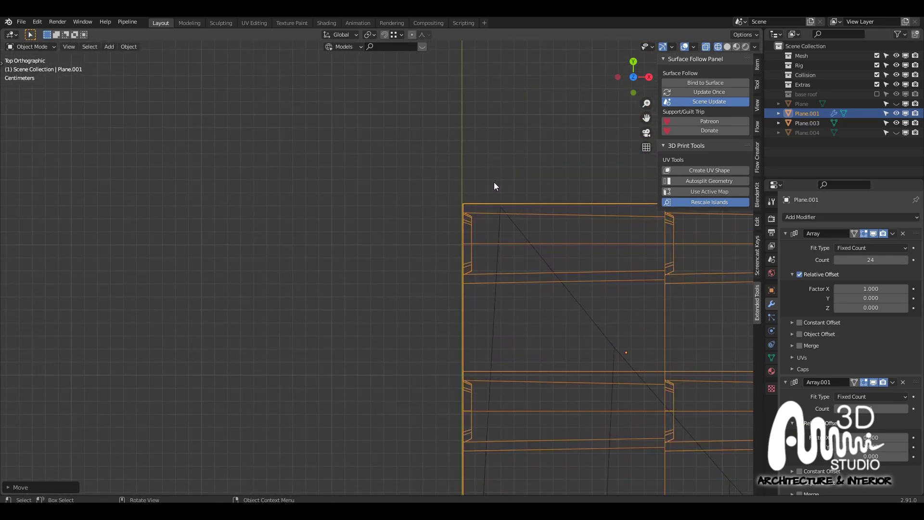
{"action": "scroll", "coordinate": [495, 217], "scroll_direction": "down", "scroll_amount": 10}
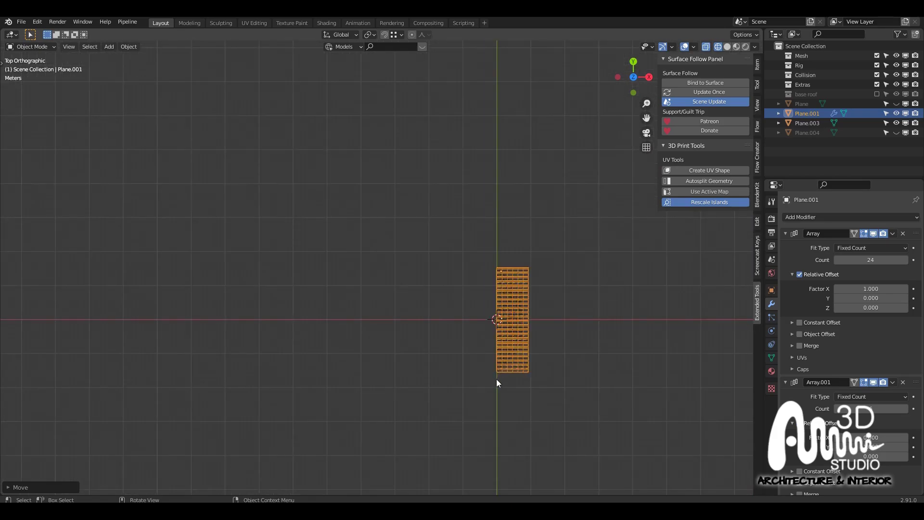
{"action": "scroll", "coordinate": [498, 382], "scroll_direction": "up", "scroll_amount": 12}
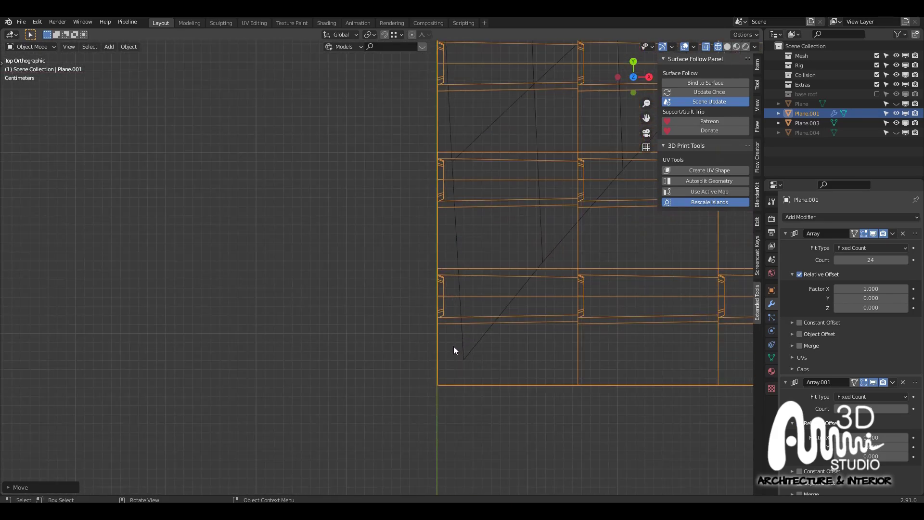
{"action": "key", "text": "Tab"}
{"action": "left_click_drag", "start_coordinate": [423, 381], "coordinate": [510, 416]}
{"action": "scroll", "coordinate": [522, 393], "scroll_direction": "down", "scroll_amount": 6}
{"action": "scroll", "coordinate": [510, 77], "scroll_direction": "up", "scroll_amount": 8}
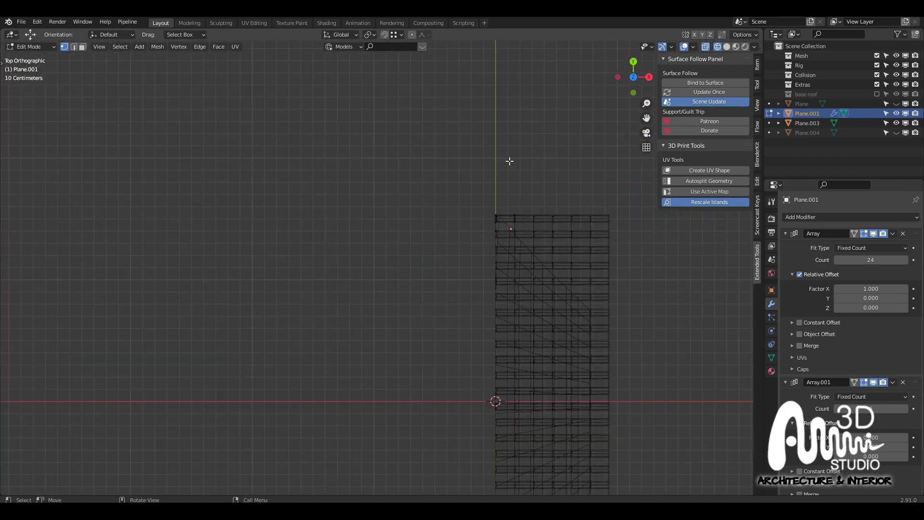
{"action": "scroll", "coordinate": [522, 337], "scroll_direction": "down", "scroll_amount": 10}
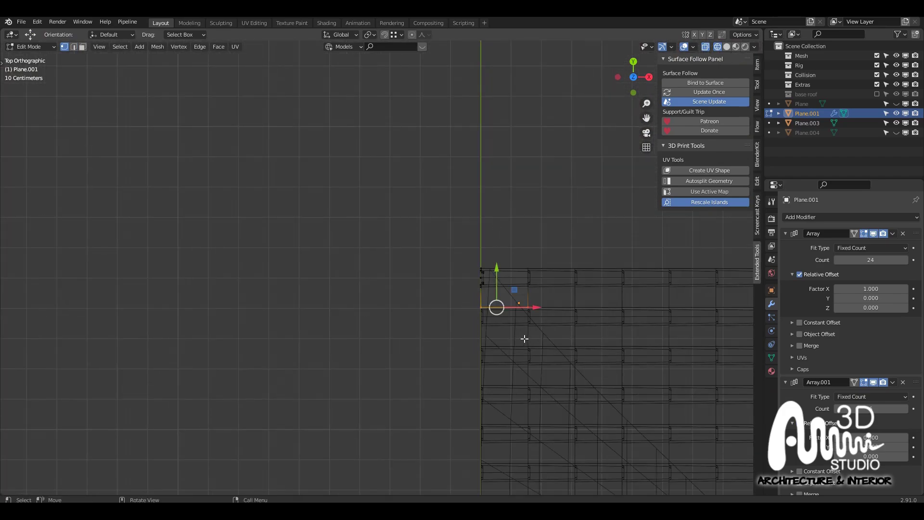
{"action": "scroll", "coordinate": [503, 402], "scroll_direction": "up", "scroll_amount": 6}
{"action": "scroll", "coordinate": [451, 426], "scroll_direction": "up", "scroll_amount": 8}
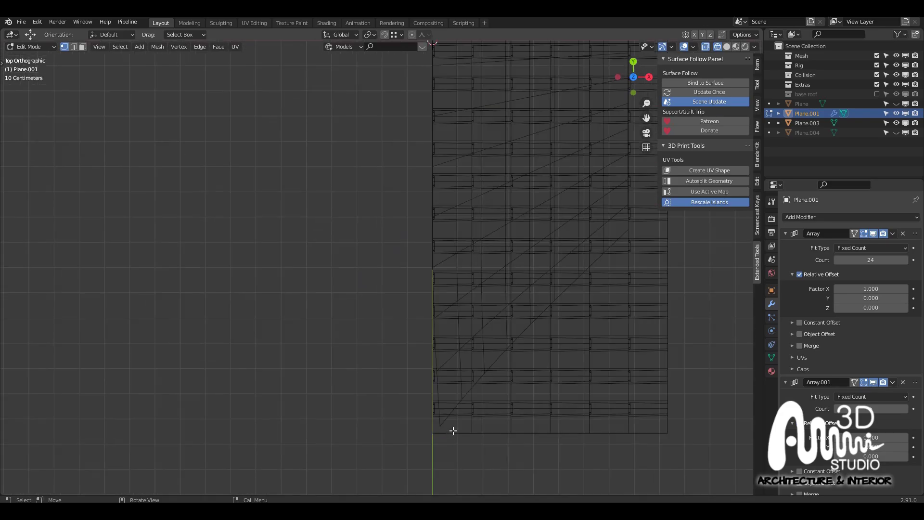
{"action": "key", "text": "g"}
{"action": "key", "text": "y"}
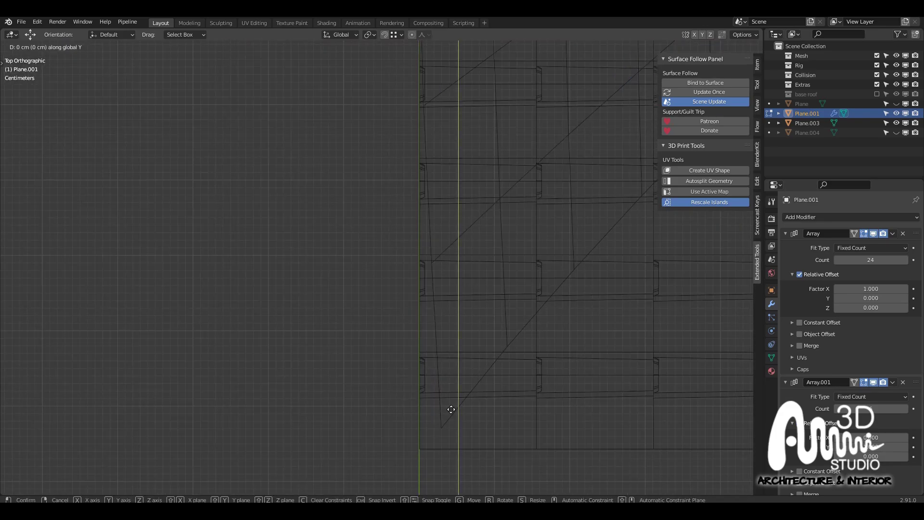
{"action": "left_click", "coordinate": [459, 422]}
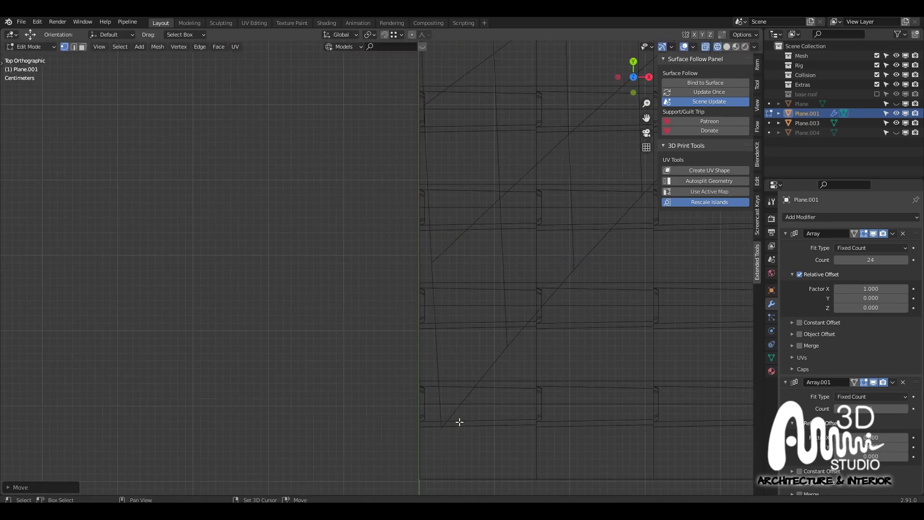
{"action": "scroll", "coordinate": [455, 392], "scroll_direction": "down", "scroll_amount": 8}
{"action": "middle_click_drag", "start_coordinate": [464, 388], "coordinate": [409, 484]}
{"action": "left_click", "coordinate": [486, 348]}
{"action": "scroll", "coordinate": [486, 348], "scroll_direction": "up", "scroll_amount": 4}
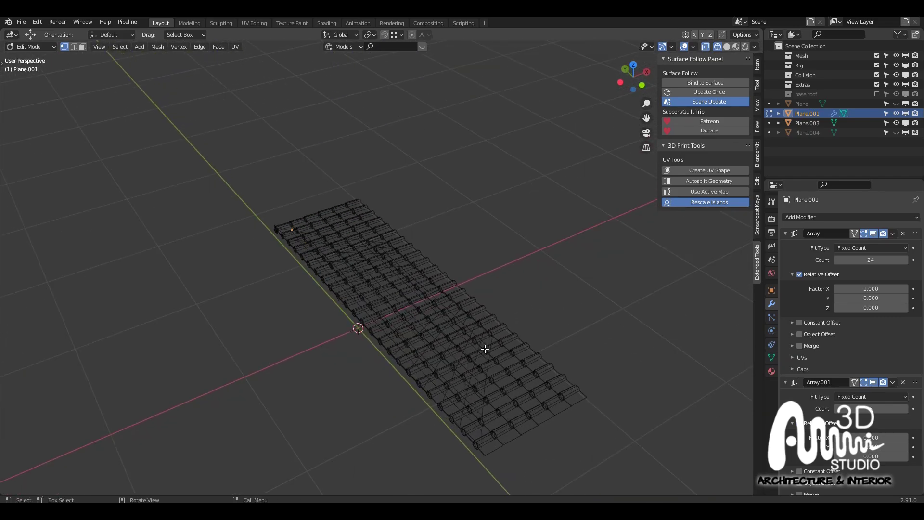
{"action": "key", "text": "Tab"}
Convert the arrayed tile object to a mesh
{"action": "mouse_move", "coordinate": [498, 337]}
{"action": "middle_mouse_down"}
{"action": "mouse_move", "coordinate": [487, 365]}
{"action": "mouse_move", "coordinate": [494, 348]}
{"action": "middle_mouse_up"}
{"action": "middle_click_drag", "start_coordinate": [577, 357], "coordinate": [572, 357]}
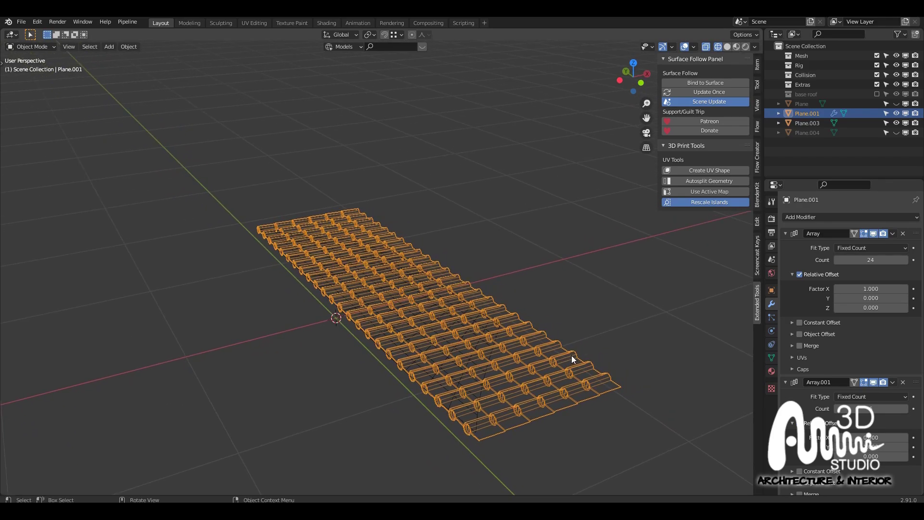
{"action": "left_click", "coordinate": [133, 48]}
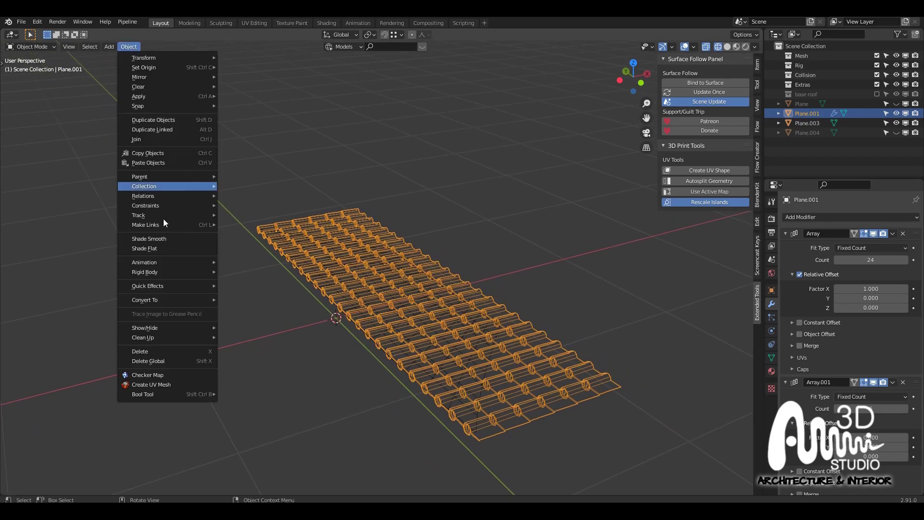
{"action": "mouse_move", "coordinate": [177, 297]}
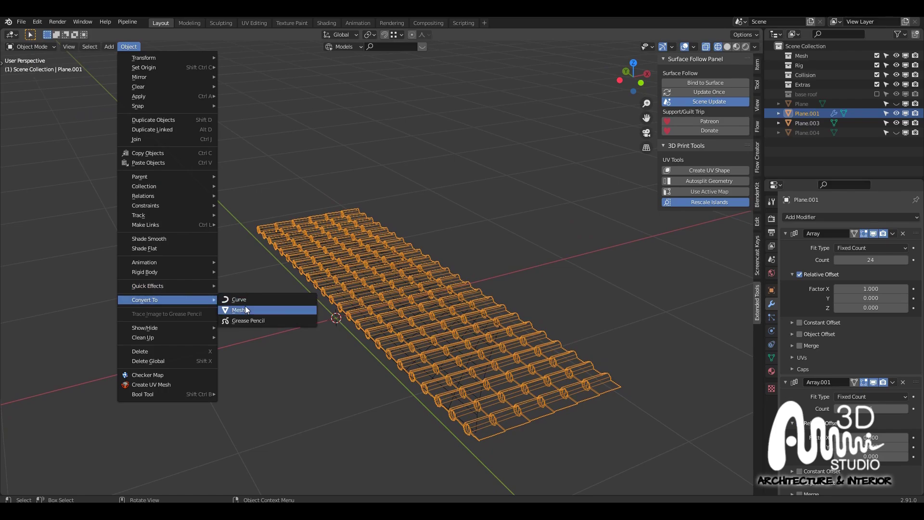
{"action": "left_click", "coordinate": [247, 309]}
{"action": "middle_click_drag", "start_coordinate": [492, 290], "coordinate": [467, 302]}
Merge all vertices of the converted tile mesh by distance in Edit Mode
{"action": "key", "text": "Tab"}
{"action": "key", "text": "a"}
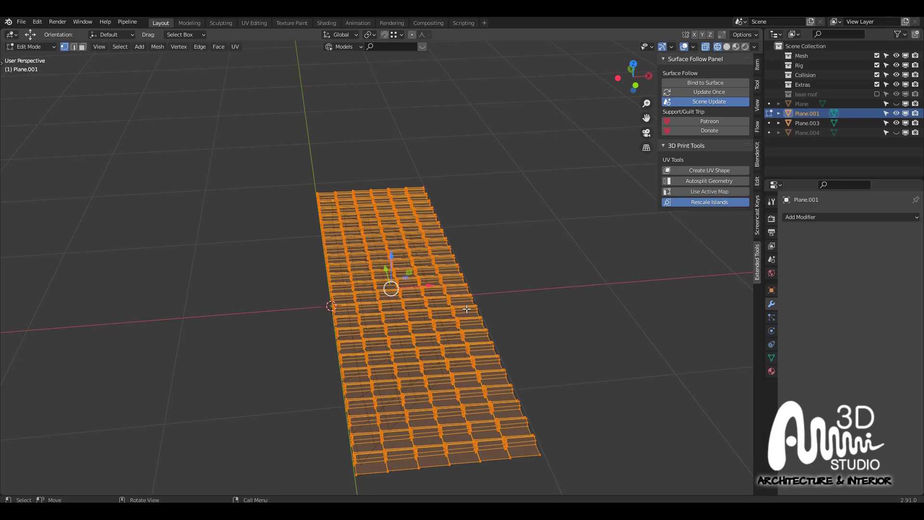
{"action": "key", "text": "m"}
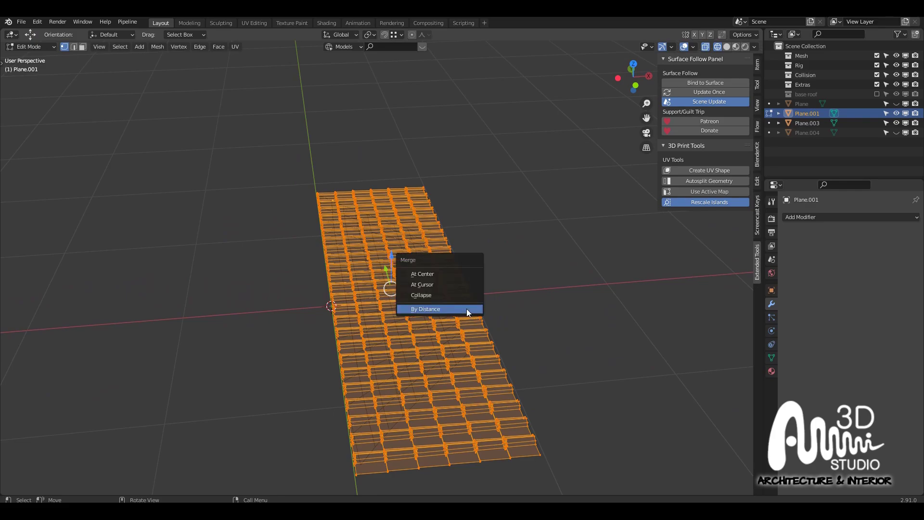
{"action": "left_click", "coordinate": [433, 311]}
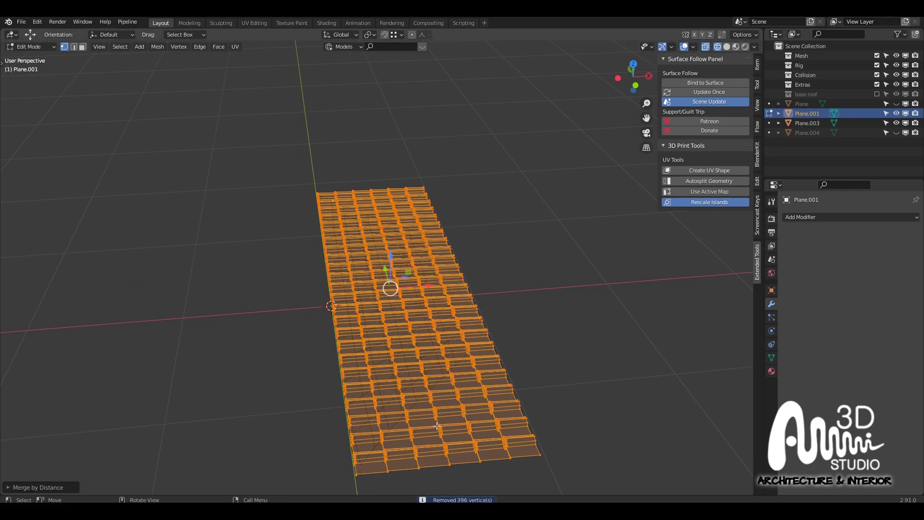
{"action": "middle_click_drag", "start_coordinate": [437, 426], "coordinate": [425, 440]}
Delete the flat faces that extend below the lowest tile row, working from the top view
{"action": "key", "text": "3"}
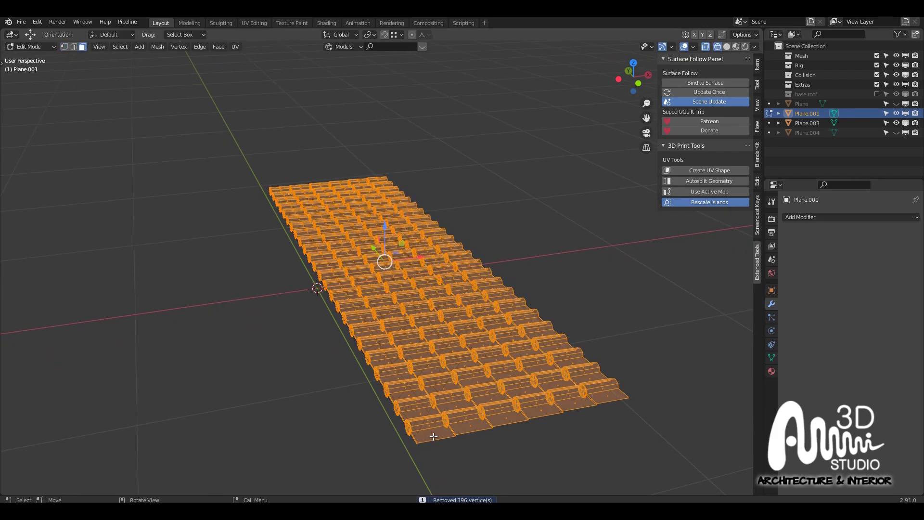
{"action": "left_click", "coordinate": [433, 435]}
{"action": "key", "text": "KP_7"}
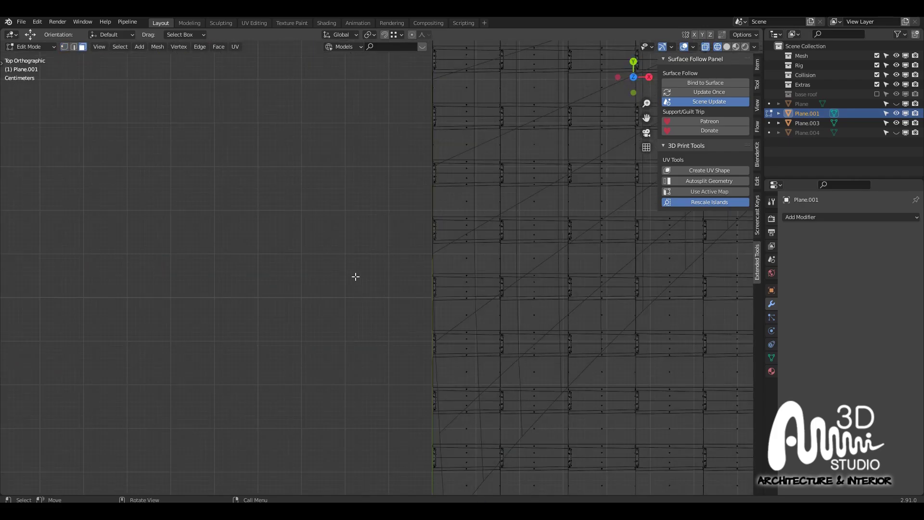
{"action": "scroll", "coordinate": [356, 277], "scroll_direction": "down", "scroll_amount": 5}
{"action": "scroll", "coordinate": [535, 387], "scroll_direction": "up", "scroll_amount": 2}
{"action": "left_click_drag", "start_coordinate": [597, 398], "coordinate": [285, 372]}
{"action": "scroll", "coordinate": [350, 377], "scroll_direction": "up", "scroll_amount": 1}
{"action": "key", "text": "x"}
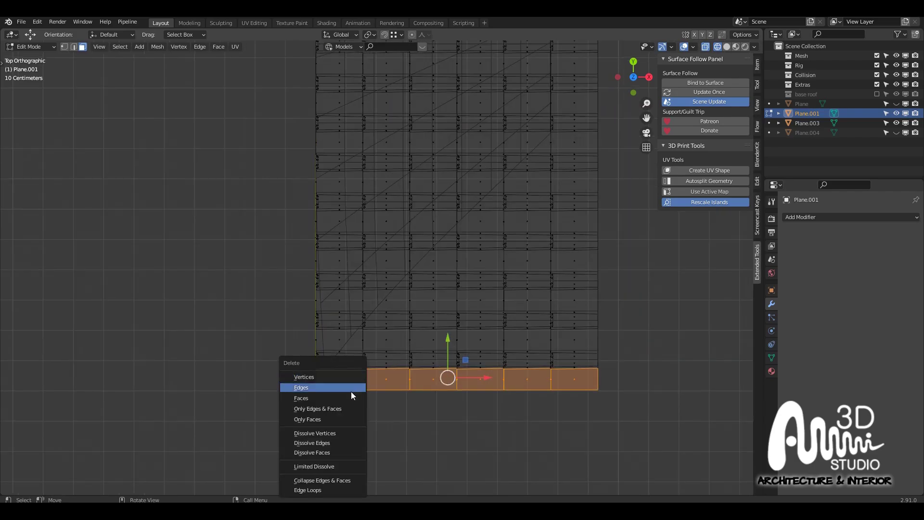
{"action": "left_click", "coordinate": [348, 397]}
Shift the tile mesh's two outer corner vertices about 3.2 cm along X with proportional editing to match the roof shape's tips
{"action": "key", "text": "1"}
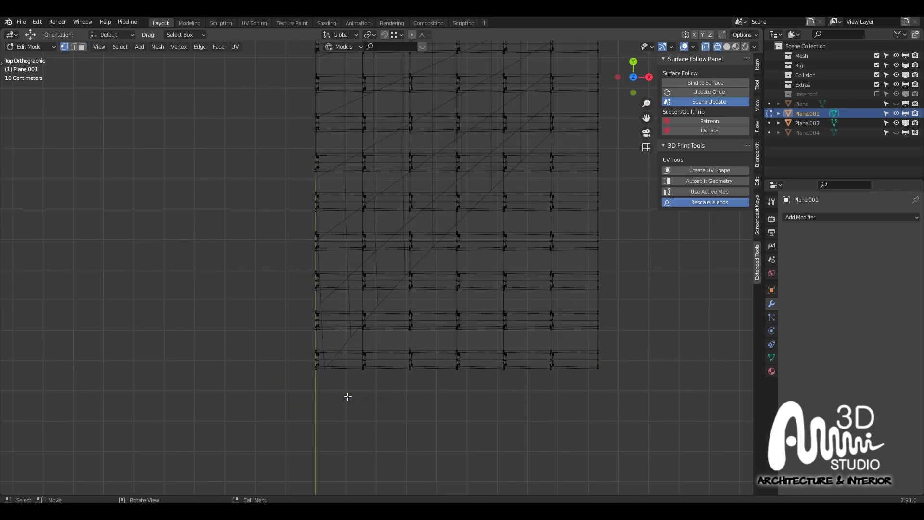
{"action": "scroll", "coordinate": [317, 376], "scroll_direction": "up", "scroll_amount": 5}
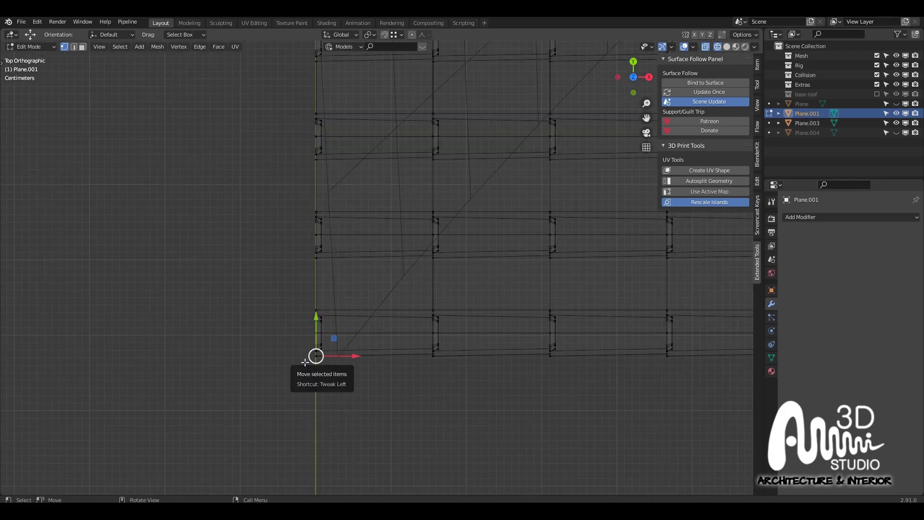
{"action": "scroll", "coordinate": [308, 361], "scroll_direction": "down", "scroll_amount": 3}
{"action": "left_click_drag", "start_coordinate": [312, 356], "coordinate": [300, 358]}
{"action": "scroll", "coordinate": [300, 360], "scroll_direction": "up", "scroll_amount": 6}
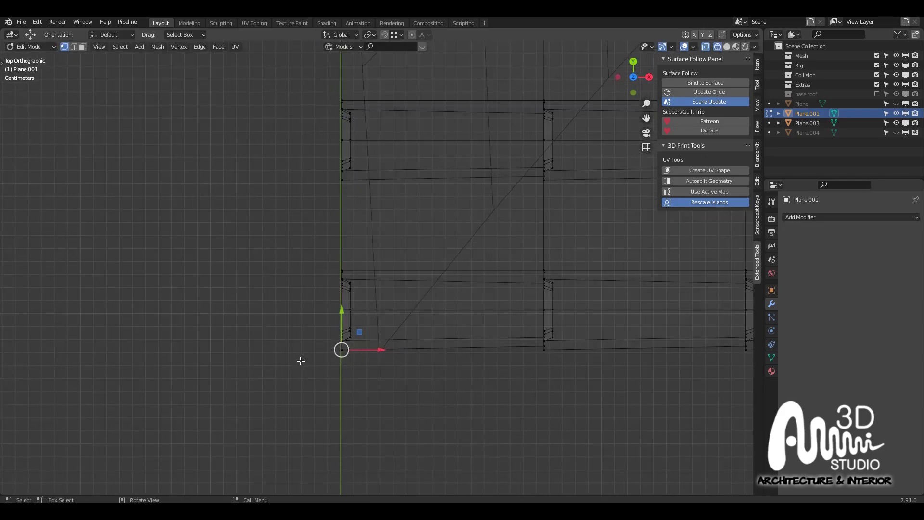
{"action": "left_click_drag", "start_coordinate": [346, 380], "coordinate": [325, 348]}
{"action": "scroll", "coordinate": [342, 355], "scroll_direction": "down", "scroll_amount": 6}
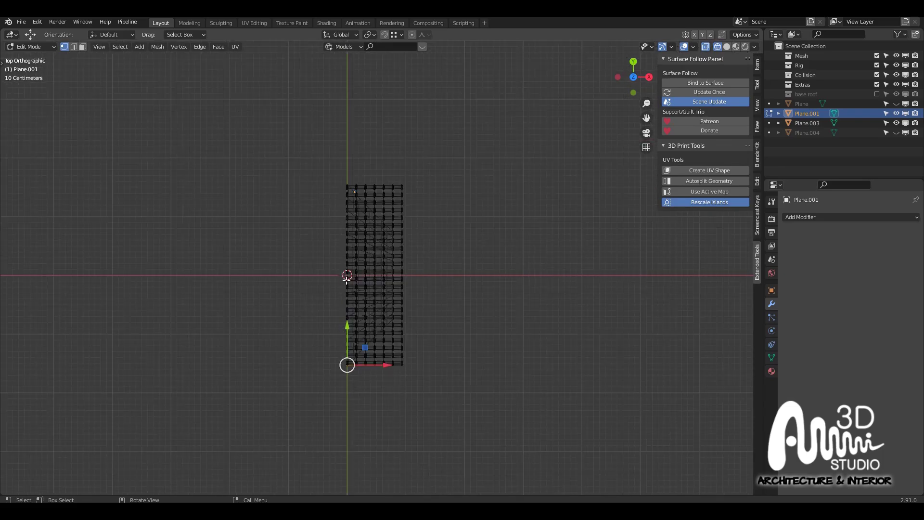
{"action": "scroll", "coordinate": [337, 363], "scroll_direction": "up", "scroll_amount": 6}
{"action": "left_click_drag", "start_coordinate": [394, 309], "coordinate": [439, 361]}
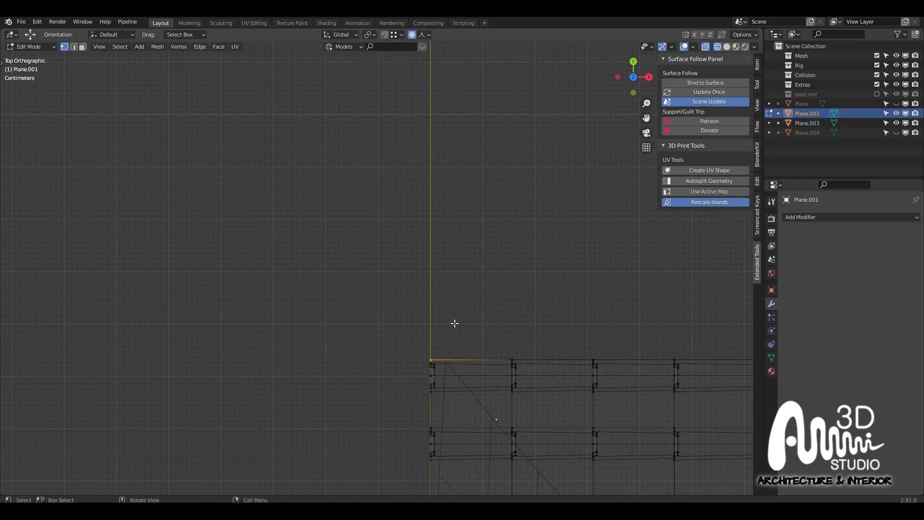
{"action": "key", "text": "g"}
{"action": "key", "text": "x"}
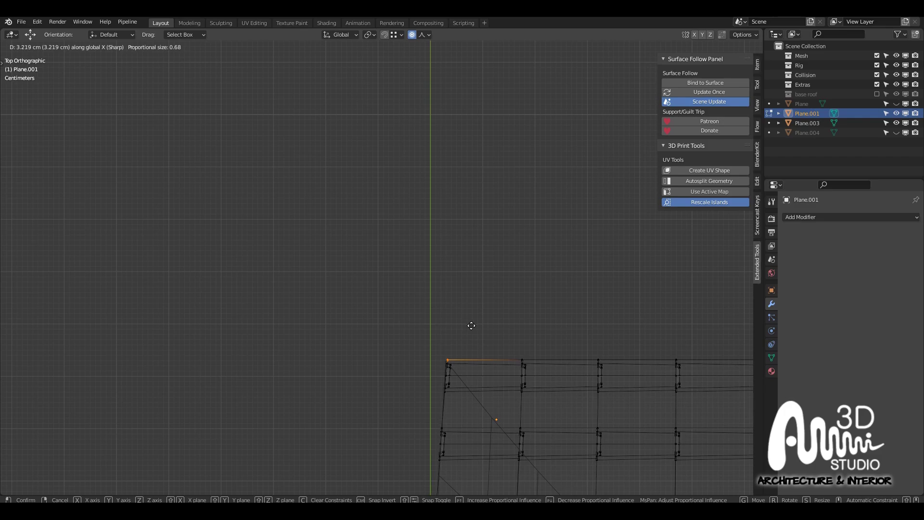
{"action": "left_click", "coordinate": [470, 325]}
{"action": "scroll", "coordinate": [467, 292], "scroll_direction": "down", "scroll_amount": 6}
{"action": "scroll", "coordinate": [476, 278], "scroll_direction": "down", "scroll_amount": 4}
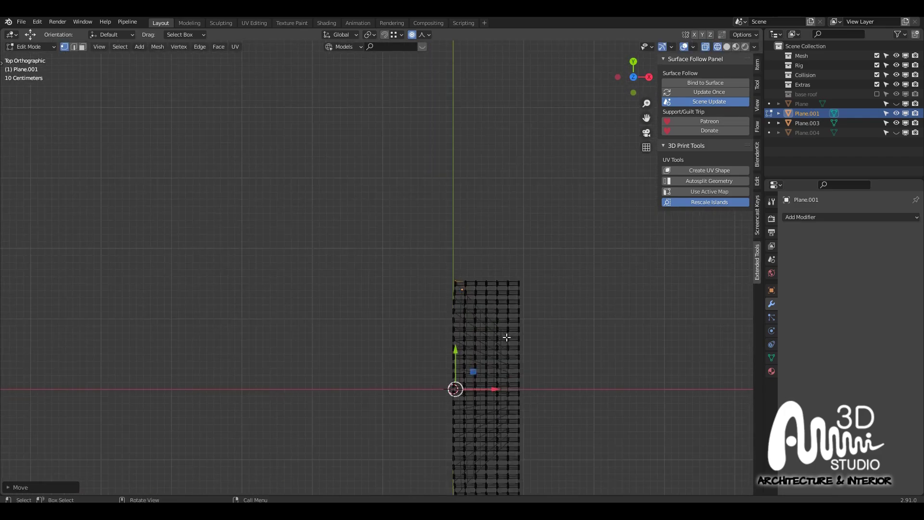
{"action": "scroll", "coordinate": [500, 357], "scroll_direction": "up", "scroll_amount": 2}
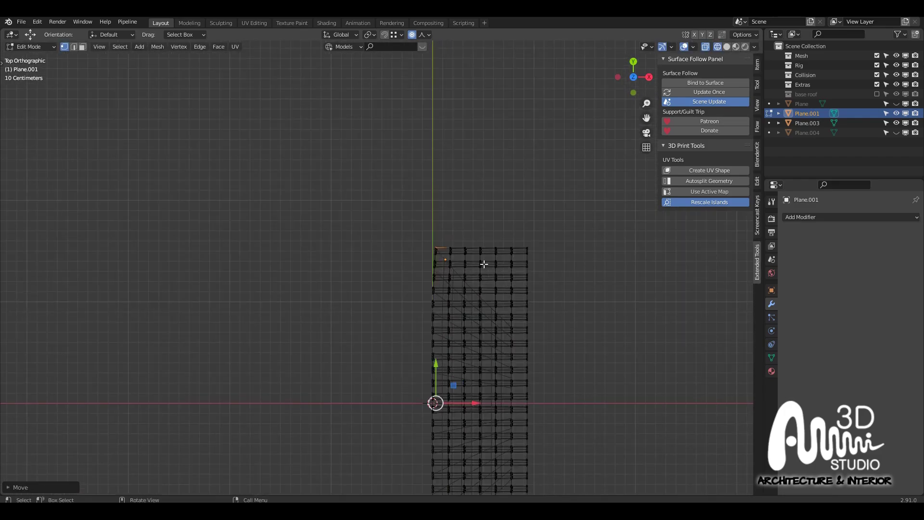
{"action": "scroll", "coordinate": [483, 263], "scroll_direction": "up", "scroll_amount": 1}
Duplicate the flattened roof shape Plane.003 and raise the copy about 93 cm along Z
{"action": "key", "text": "Tab"}
{"action": "left_click", "coordinate": [443, 276]}
{"action": "scroll", "coordinate": [494, 361], "scroll_direction": "down", "scroll_amount": 5}
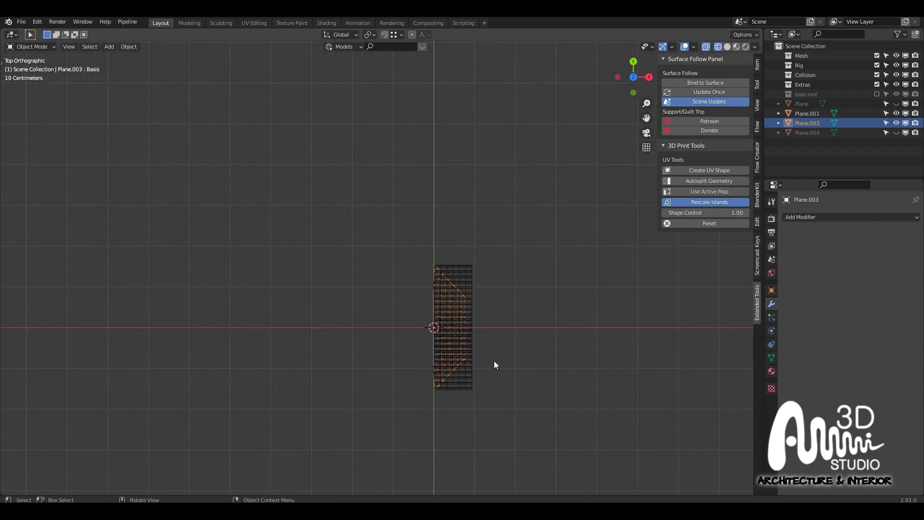
{"action": "middle_click_drag", "start_coordinate": [494, 361], "coordinate": [460, 290]}
{"action": "key", "text": "shift+d"}
{"action": "key", "text": "z"}
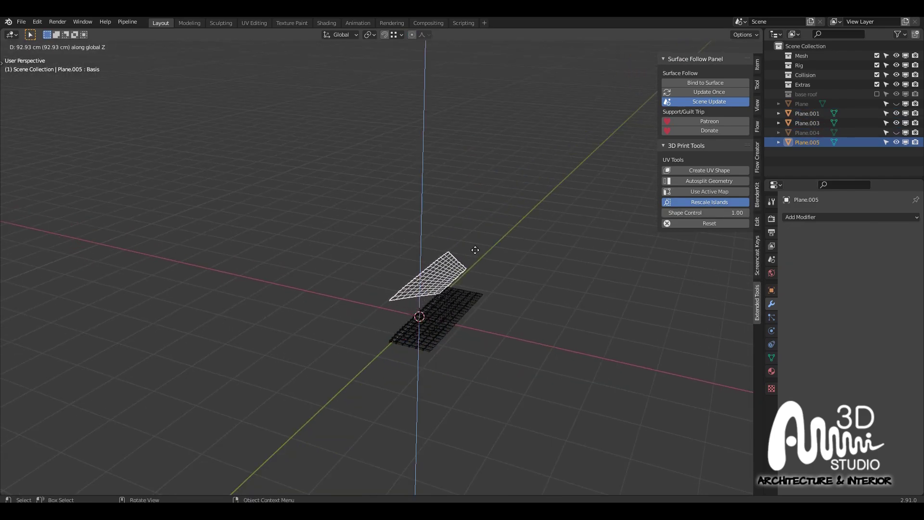
{"action": "left_click", "coordinate": [484, 245]}
Convert the raised copy to a mesh and remove its Basis and UV_Shape_key shape keys
{"action": "left_click", "coordinate": [771, 357]}
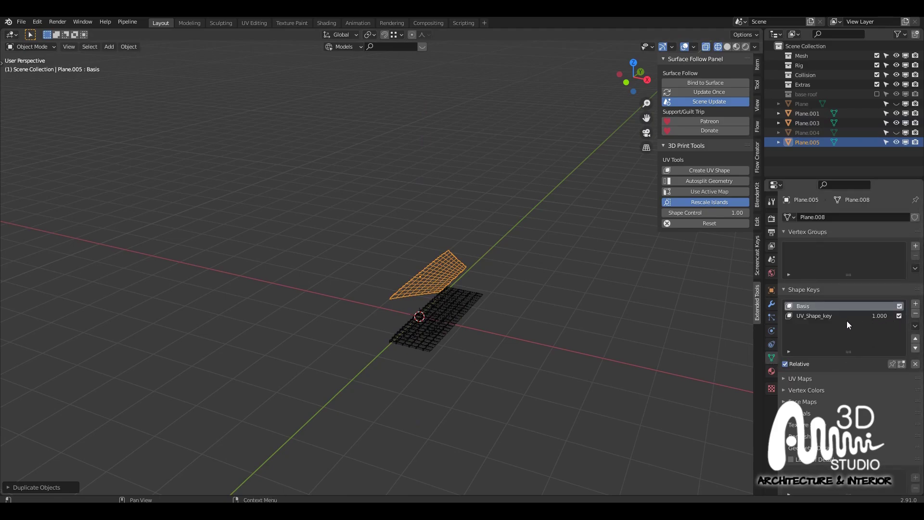
{"action": "scroll", "coordinate": [522, 316], "scroll_direction": "up", "scroll_amount": 2}
{"action": "left_click", "coordinate": [136, 46]}
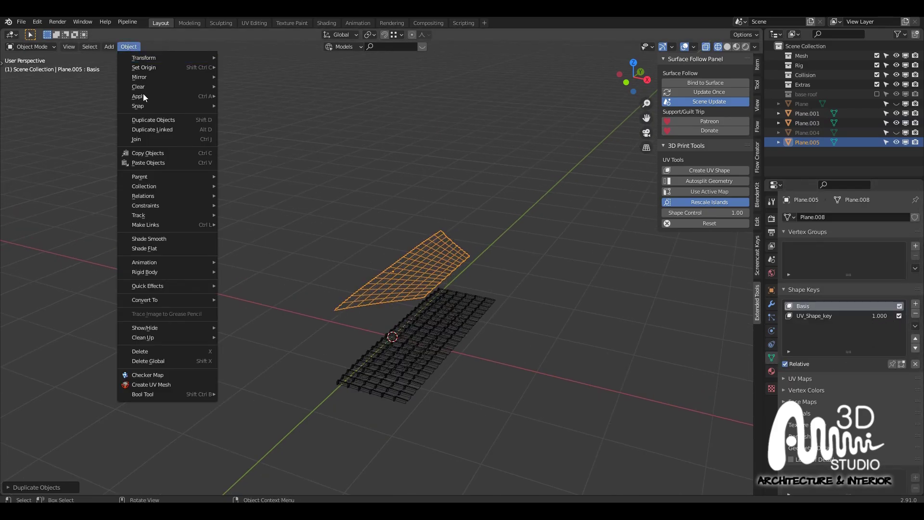
{"action": "mouse_move", "coordinate": [222, 294]}
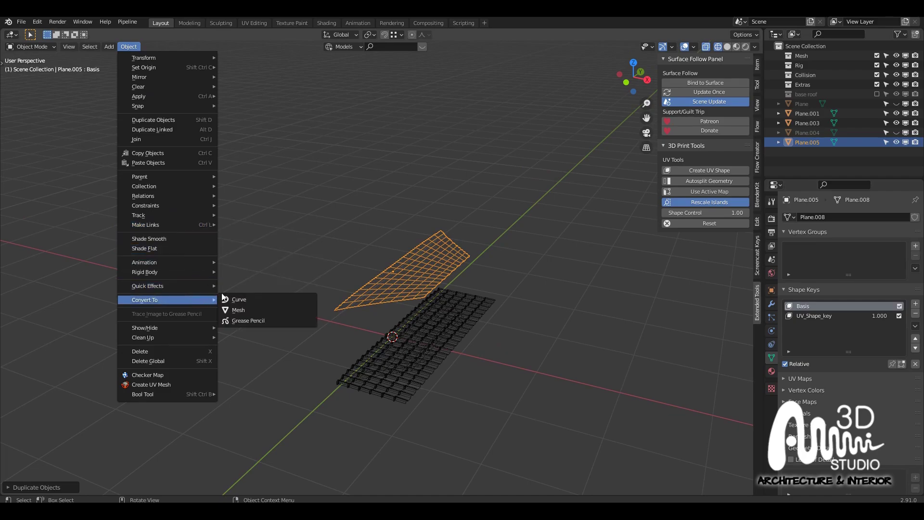
{"action": "left_click", "coordinate": [241, 311]}
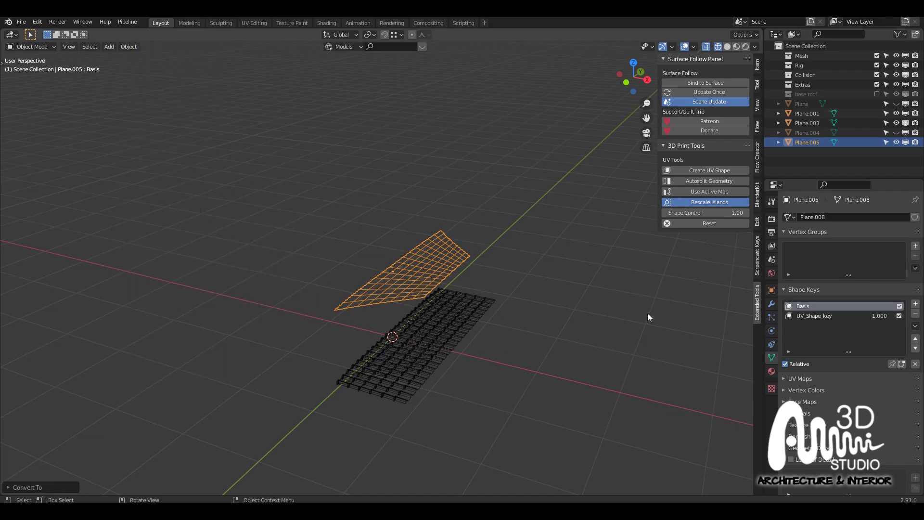
{"action": "left_click", "coordinate": [915, 314]}
{"action": "left_click", "coordinate": [915, 314]}
Separate the two slanted end edge loops of the raised copy into their own object and delete the remaining grid
{"action": "key", "text": "Tab"}
{"action": "scroll", "coordinate": [390, 299], "scroll_direction": "up", "scroll_amount": 3}
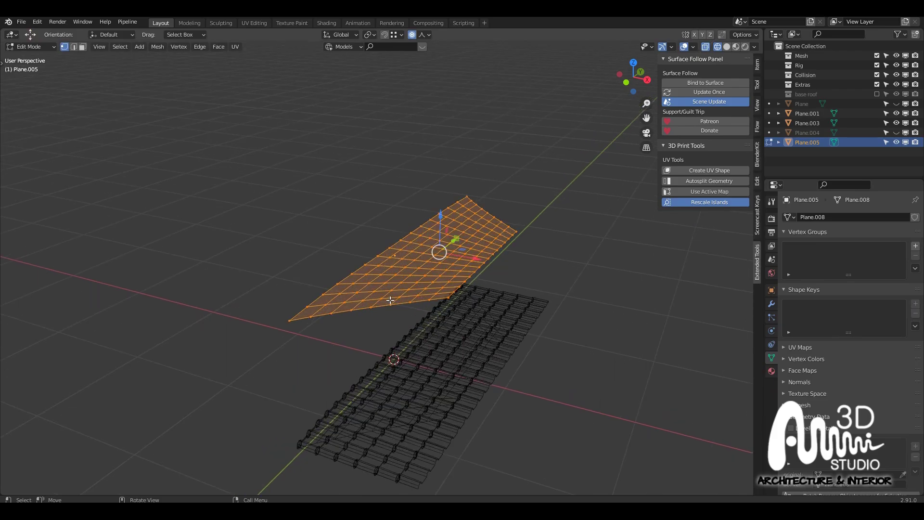
{"action": "left_click", "coordinate": [308, 321]}
{"action": "left_click", "coordinate": [325, 318], "text": "alt"}
{"action": "middle_click_drag", "start_coordinate": [476, 303], "coordinate": [435, 291]}
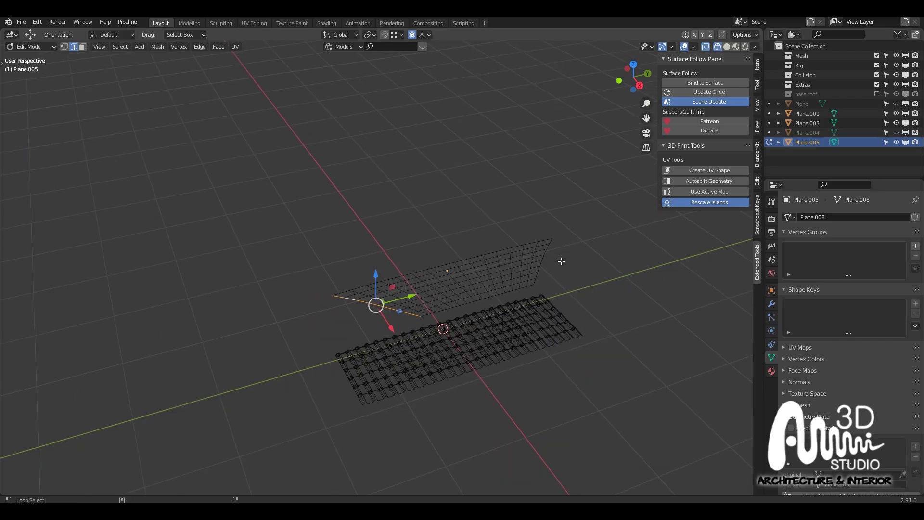
{"action": "left_click", "coordinate": [543, 263], "text": "alt+shift"}
{"action": "middle_click_drag", "start_coordinate": [546, 263], "coordinate": [516, 279]}
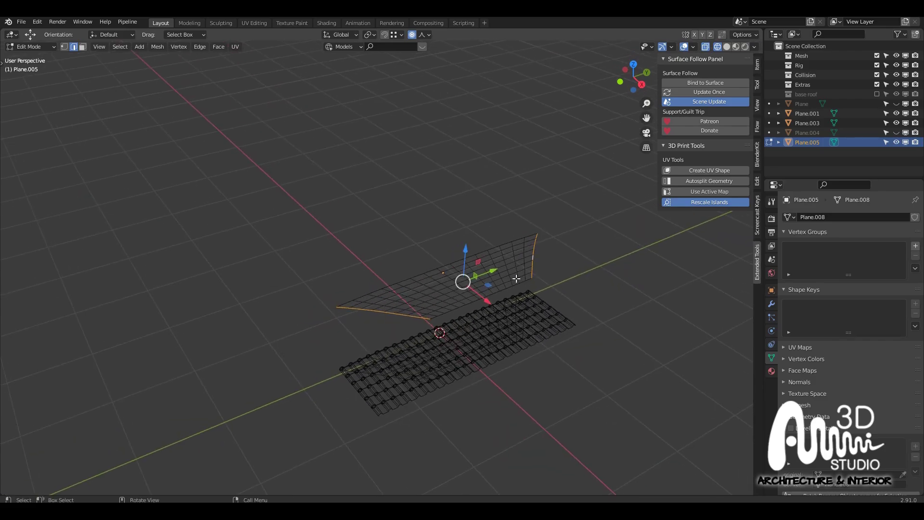
{"action": "key", "text": "p"}
{"action": "left_click", "coordinate": [516, 279]}
{"action": "key", "text": "Tab"}
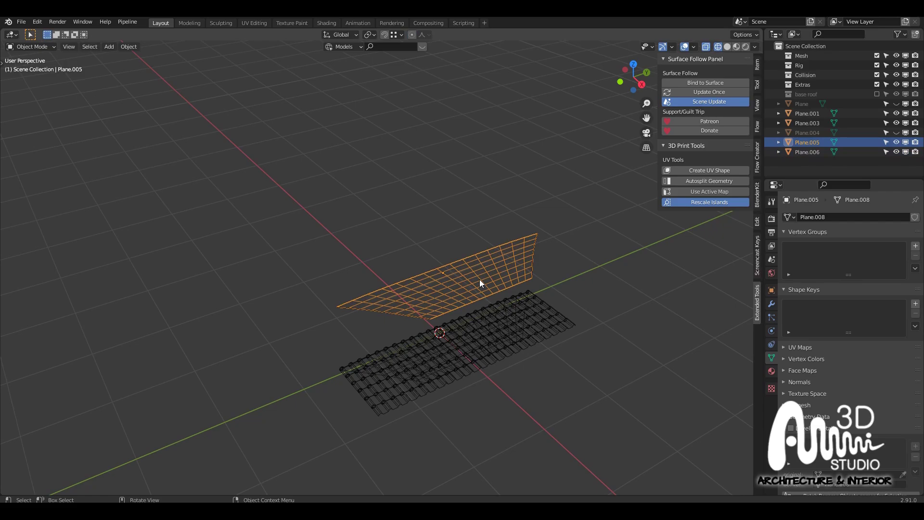
{"action": "key", "text": "Delete"}
Split one of the two slanted edge lines off into a separate object by selecting its linked edges
{"action": "left_click", "coordinate": [400, 312]}
{"action": "key", "text": "Tab"}
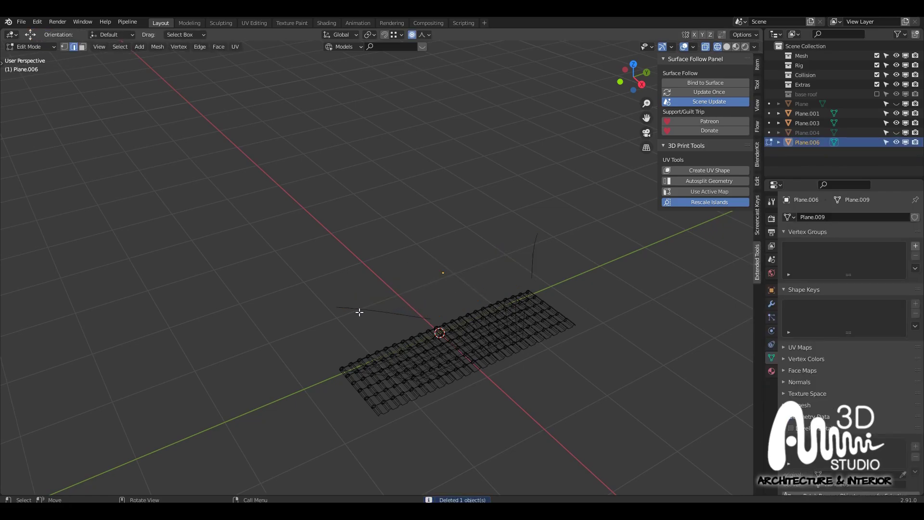
{"action": "left_click", "coordinate": [342, 309]}
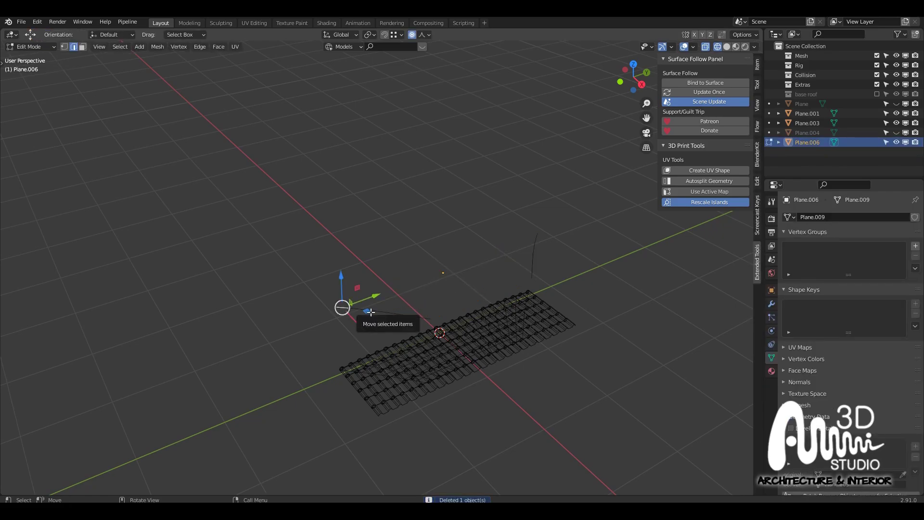
{"action": "key", "text": "ctrl+l"}
{"action": "key", "text": "p"}
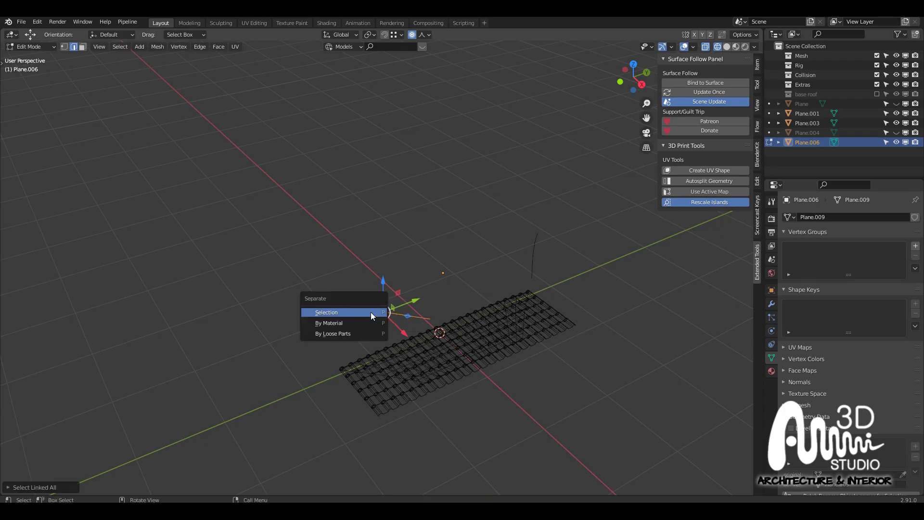
{"action": "left_click", "coordinate": [371, 312]}
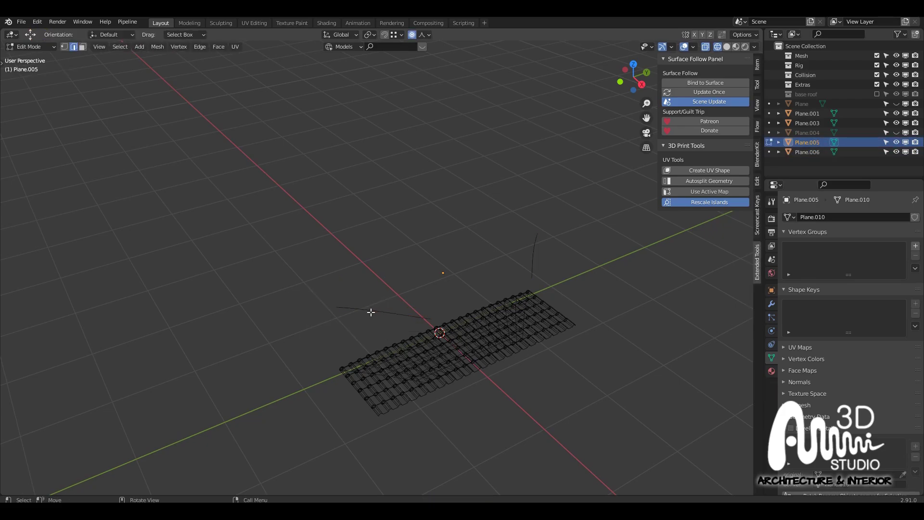
Extrude both end vertices of the lower slanted edge line outward, about 49 cm in X and -47 cm in Y
{"action": "middle_click_drag", "start_coordinate": [430, 324], "coordinate": [450, 378]}
{"action": "key", "text": "KP_7"}
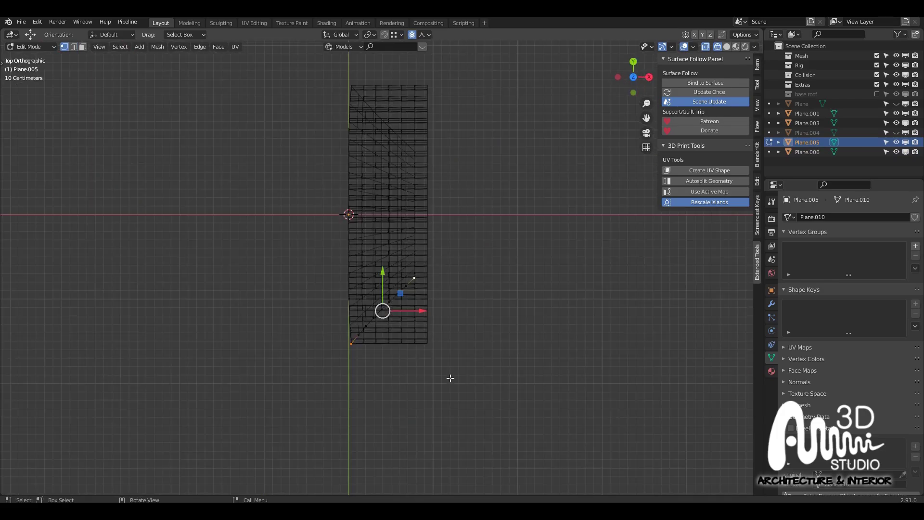
{"action": "scroll", "coordinate": [449, 377], "scroll_direction": "up", "scroll_amount": 2}
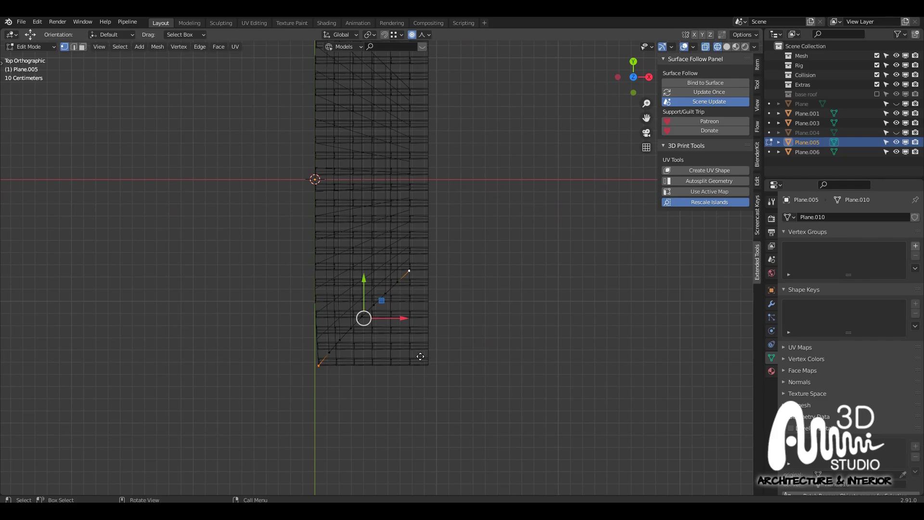
{"action": "key", "text": "g"}
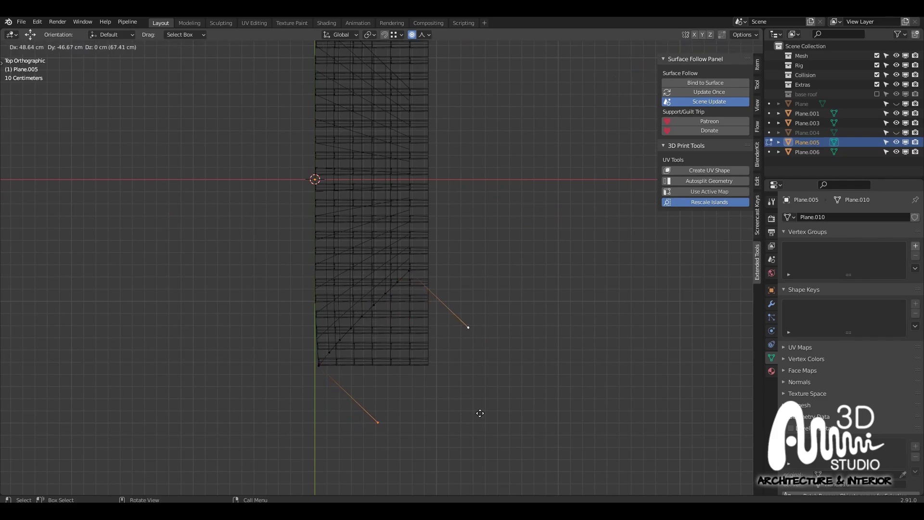
{"action": "left_click", "coordinate": [480, 413]}
{"action": "scroll", "coordinate": [438, 303], "scroll_direction": "up", "scroll_amount": 2}
Delete the outermost column of tile faces along the positive-X long side of the tile mesh Plane.001
{"action": "key", "text": "Tab"}
{"action": "left_click", "coordinate": [409, 320]}
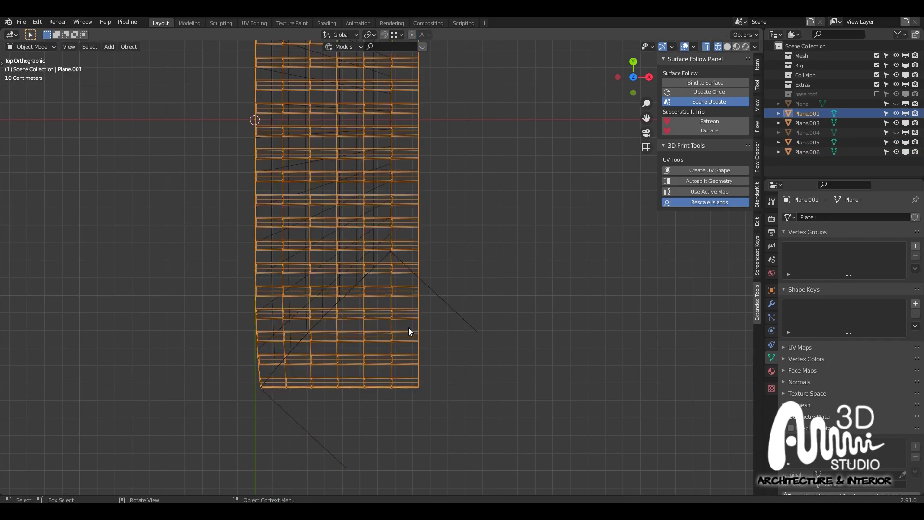
{"action": "scroll", "coordinate": [408, 310], "scroll_direction": "down", "scroll_amount": 4}
{"action": "middle_click_drag", "start_coordinate": [407, 308], "coordinate": [437, 197]}
{"action": "scroll", "coordinate": [377, 182], "scroll_direction": "up", "scroll_amount": 3}
{"action": "key", "text": "Tab"}
{"action": "middle_click_drag", "start_coordinate": [440, 244], "coordinate": [438, 266]}
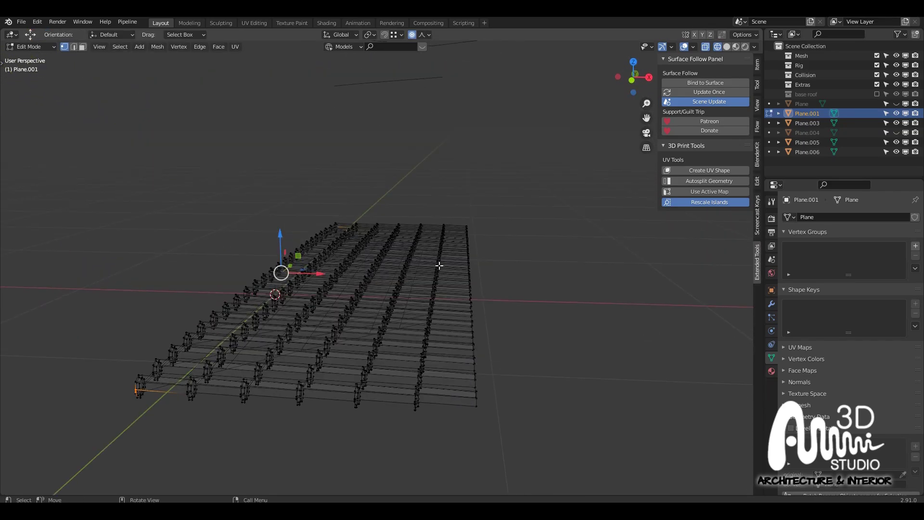
{"action": "key", "text": "KP_7"}
{"action": "scroll", "coordinate": [438, 266], "scroll_direction": "down", "scroll_amount": 5}
{"action": "left_click_drag", "start_coordinate": [472, 405], "coordinate": [441, 159]}
{"action": "scroll", "coordinate": [449, 221], "scroll_direction": "up", "scroll_amount": 1}
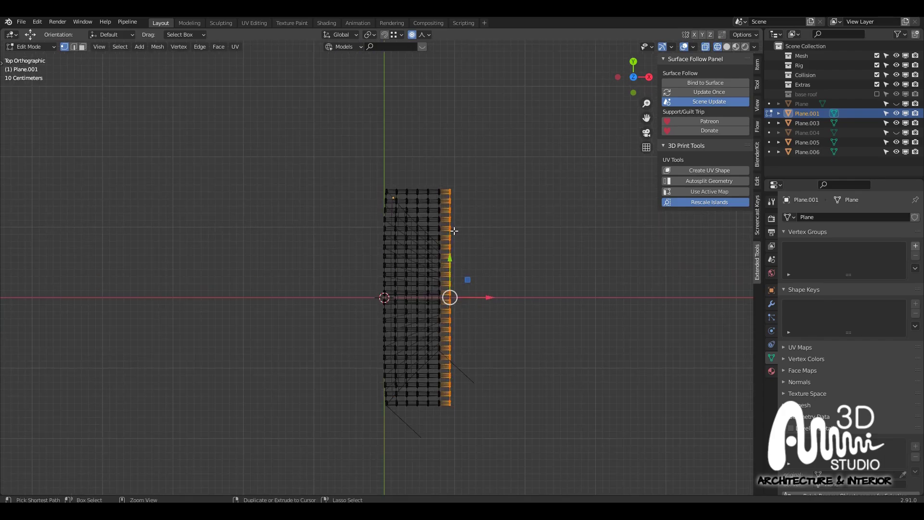
{"action": "key", "text": "ctrl+l"}
{"action": "key", "text": "3"}
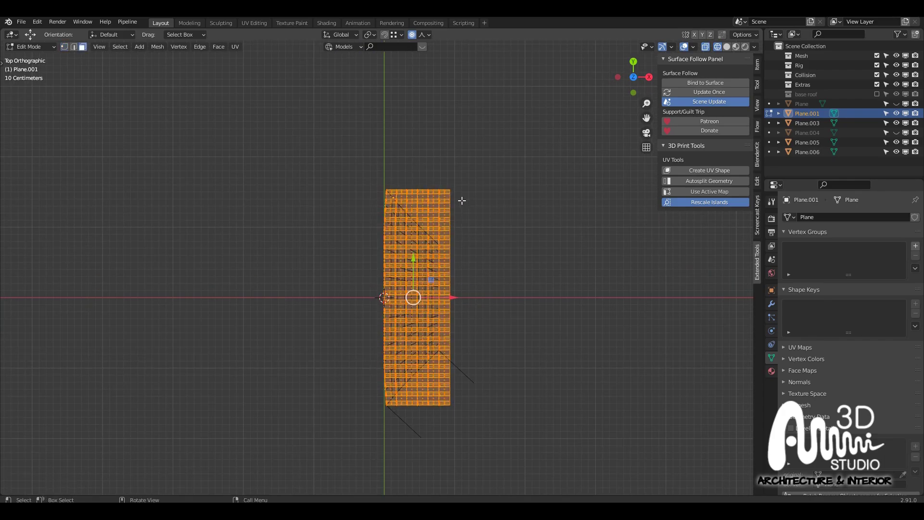
{"action": "left_click_drag", "start_coordinate": [441, 178], "coordinate": [509, 430]}
{"action": "scroll", "coordinate": [438, 368], "scroll_direction": "up", "scroll_amount": 5}
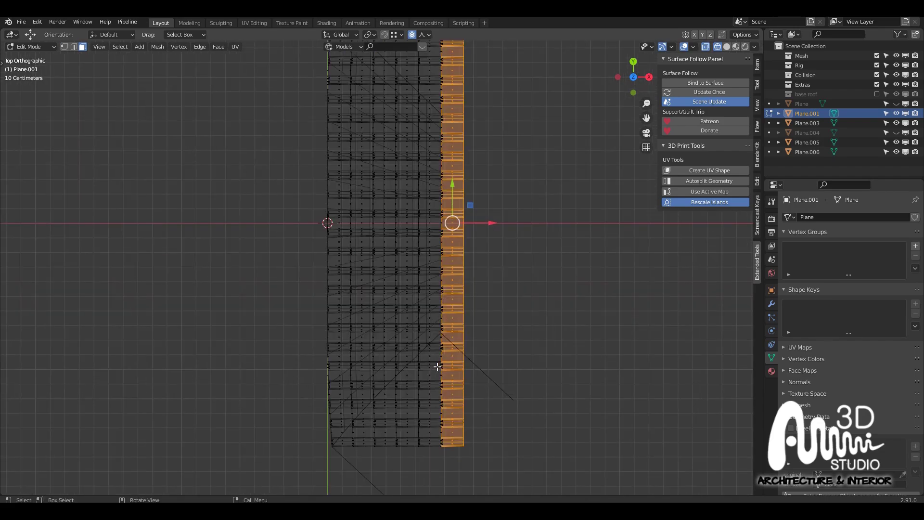
{"action": "key", "text": "x"}
{"action": "left_click", "coordinate": [437, 366]}
{"action": "key", "text": "Tab"}
{"action": "scroll", "coordinate": [452, 318], "scroll_direction": "up", "scroll_amount": 4}
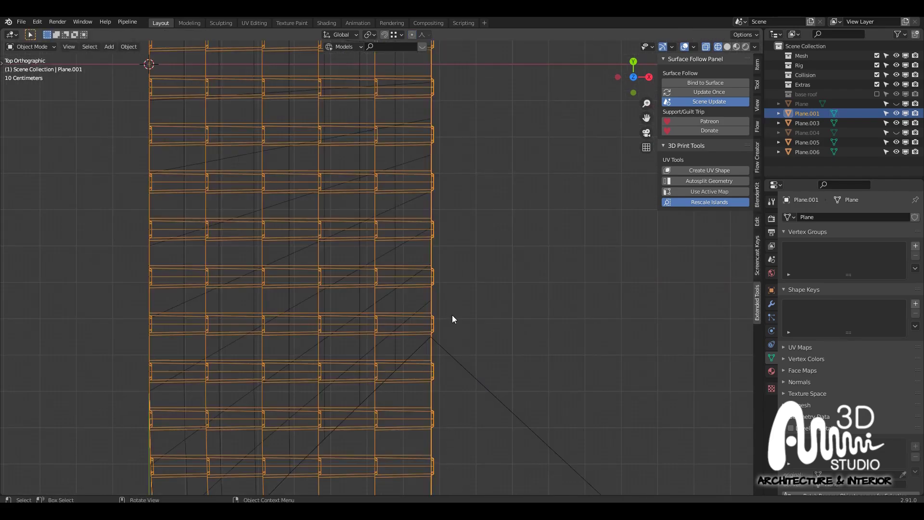
Delete the leftover tile end faces protruding along the trimmed positive-X edge of the tile mesh
{"action": "scroll", "coordinate": [445, 320], "scroll_direction": "down", "scroll_amount": 5}
{"action": "key", "text": "Tab"}
{"action": "left_click_drag", "start_coordinate": [430, 168], "coordinate": [466, 382]}
{"action": "scroll", "coordinate": [440, 350], "scroll_direction": "up", "scroll_amount": 2}
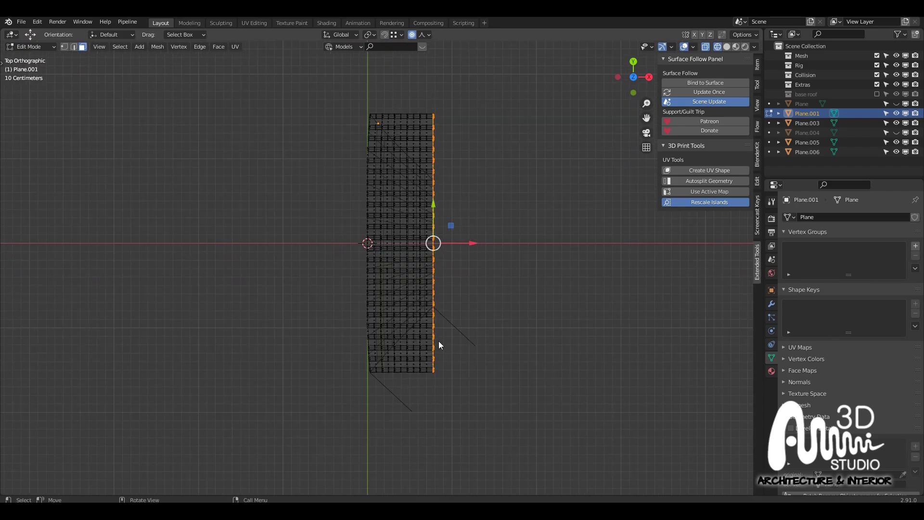
{"action": "key", "text": "x"}
{"action": "left_click", "coordinate": [439, 342]}
{"action": "key", "text": "Tab"}
{"action": "scroll", "coordinate": [436, 337], "scroll_direction": "up", "scroll_amount": 1}
{"action": "middle_click_drag", "start_coordinate": [433, 330], "coordinate": [435, 279]}
{"action": "scroll", "coordinate": [436, 284], "scroll_direction": "down", "scroll_amount": 2}
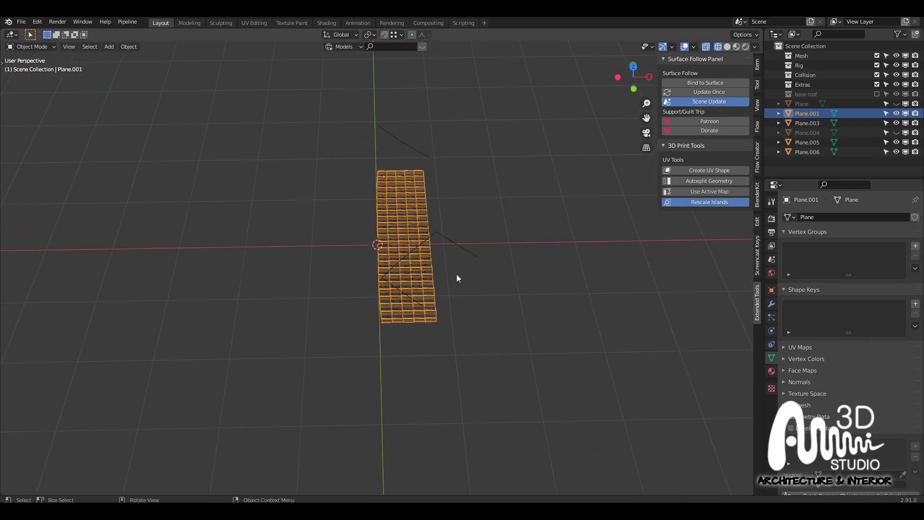
Close the lower slanted outline Plane.005 between its extruded end vertices, fill it and extrude it vertically into a cutter block
{"action": "left_click", "coordinate": [463, 248]}
{"action": "key", "text": "Tab"}
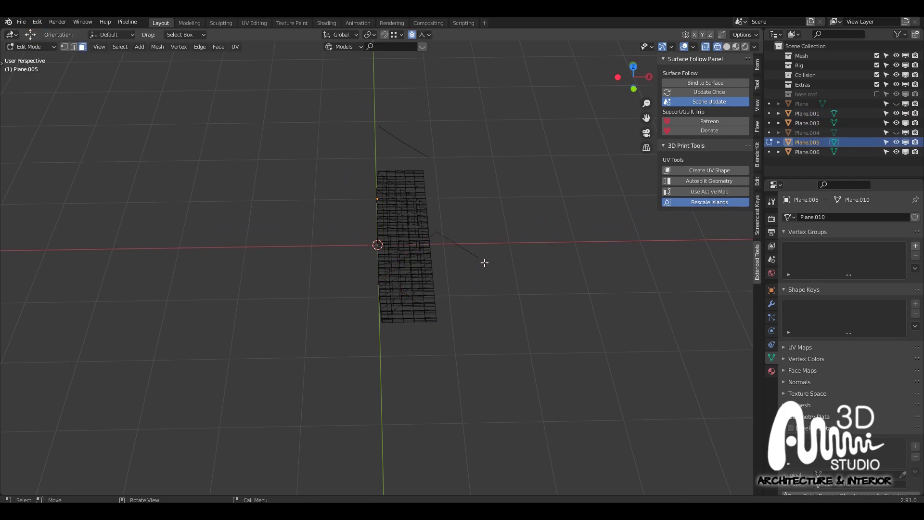
{"action": "left_click", "coordinate": [436, 321], "text": "shift"}
{"action": "middle_click_drag", "start_coordinate": [436, 322], "coordinate": [458, 325]}
{"action": "key", "text": "f"}
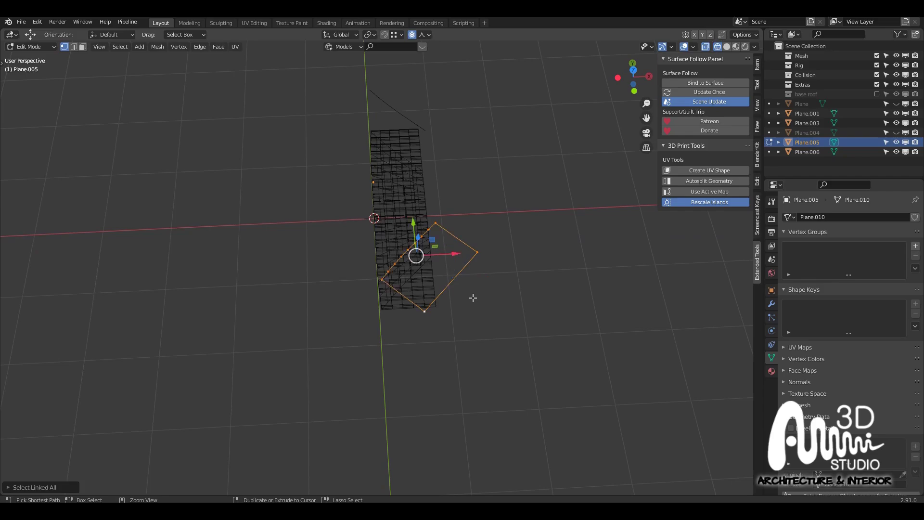
{"action": "middle_click_drag", "start_coordinate": [473, 297], "coordinate": [489, 227]}
{"action": "key", "text": "Tab"}
{"action": "key", "text": "KP_7"}
{"action": "scroll", "coordinate": [459, 220], "scroll_direction": "up", "scroll_amount": 5}
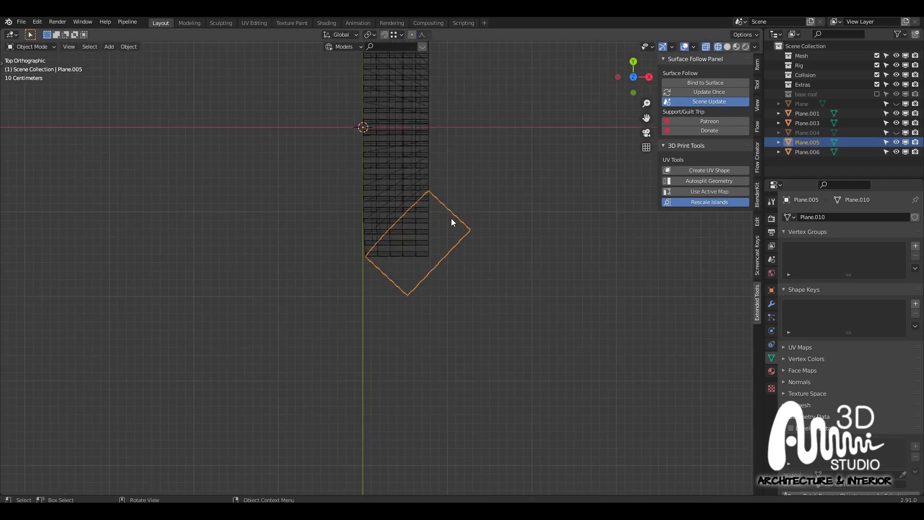
{"action": "scroll", "coordinate": [400, 225], "scroll_direction": "down", "scroll_amount": 8}
{"action": "middle_click_drag", "start_coordinate": [376, 245], "coordinate": [254, 323]}
Open the remaining slanted edge line Plane.006 for vertex editing in an orthographic top view
{"action": "left_click", "coordinate": [400, 251]}
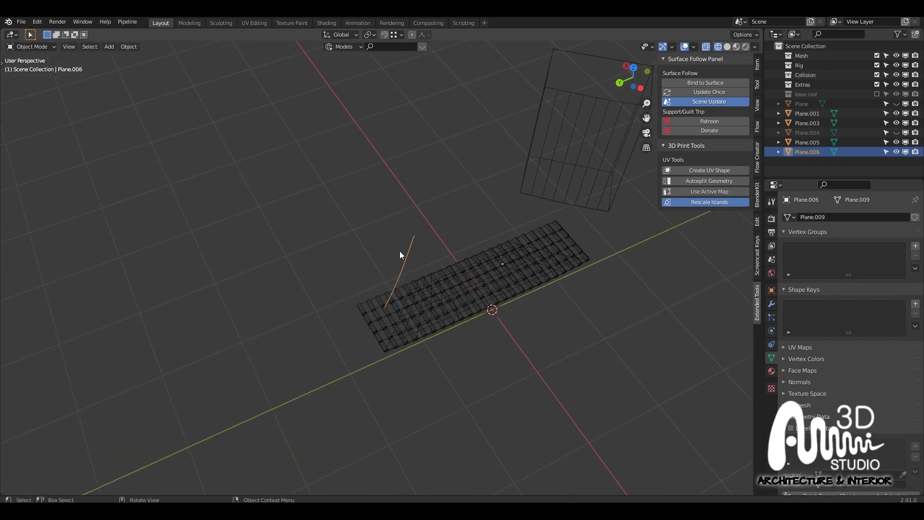
{"action": "key", "text": "Tab"}
{"action": "key", "text": "KP_5"}
{"action": "key", "text": "KP_7"}
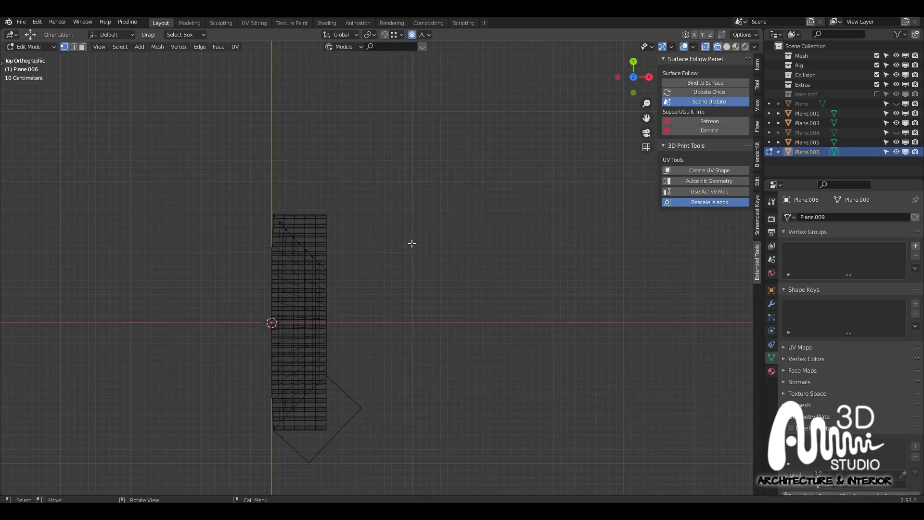
{"action": "left_click_drag", "start_coordinate": [240, 186], "coordinate": [464, 308]}
{"action": "scroll", "coordinate": [312, 218], "scroll_direction": "up", "scroll_amount": 2}
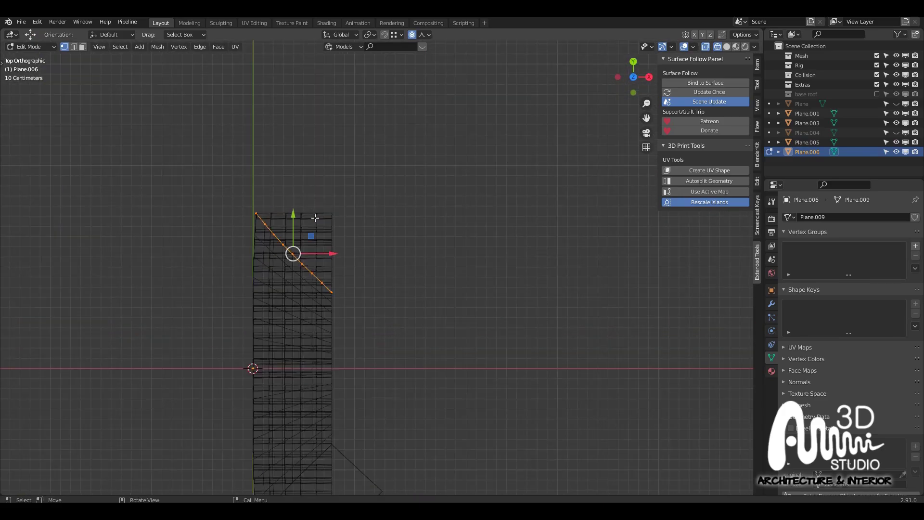
{"action": "key", "text": "e"}
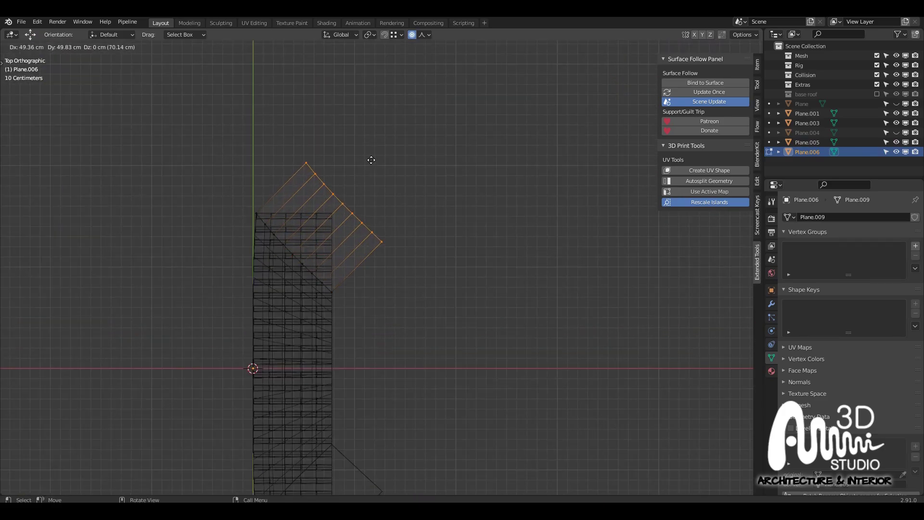
{"action": "left_click", "coordinate": [371, 159]}
{"action": "scroll", "coordinate": [373, 226], "scroll_direction": "down", "scroll_amount": 3}
{"action": "scroll", "coordinate": [372, 220], "scroll_direction": "up", "scroll_amount": 1}
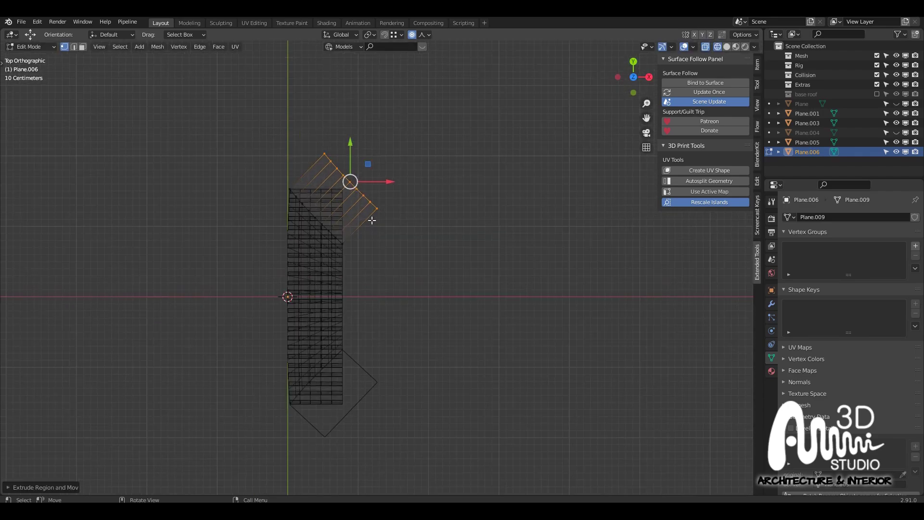
{"action": "key", "text": "ctrl+z"}
{"action": "scroll", "coordinate": [365, 232], "scroll_direction": "up", "scroll_amount": 1}
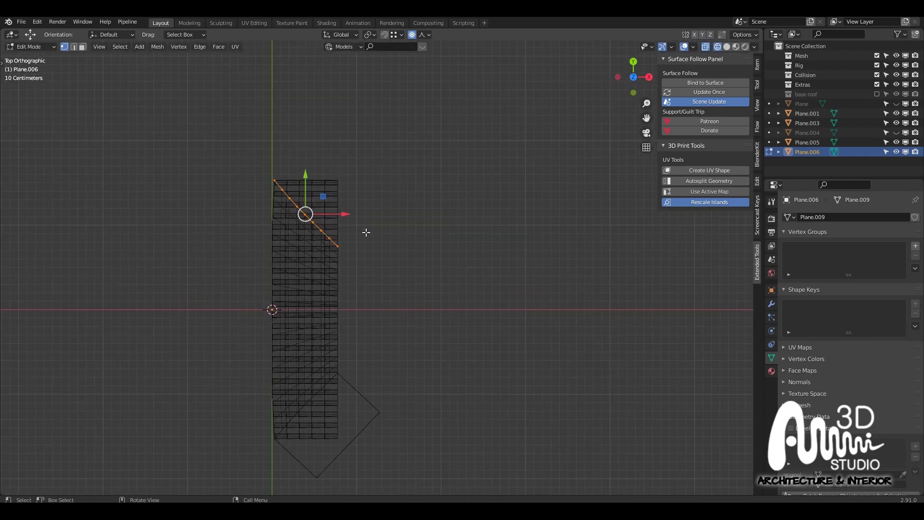
Extrude both end vertices of the upper slanted edge line outward, about 58 cm in X and 54 cm in Y, and connect them
{"action": "left_click", "coordinate": [355, 243]}
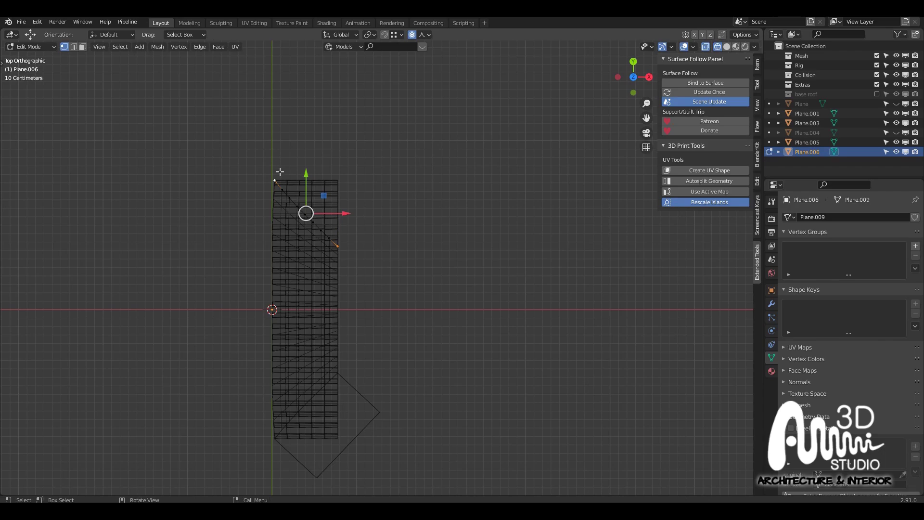
{"action": "key", "text": "e"}
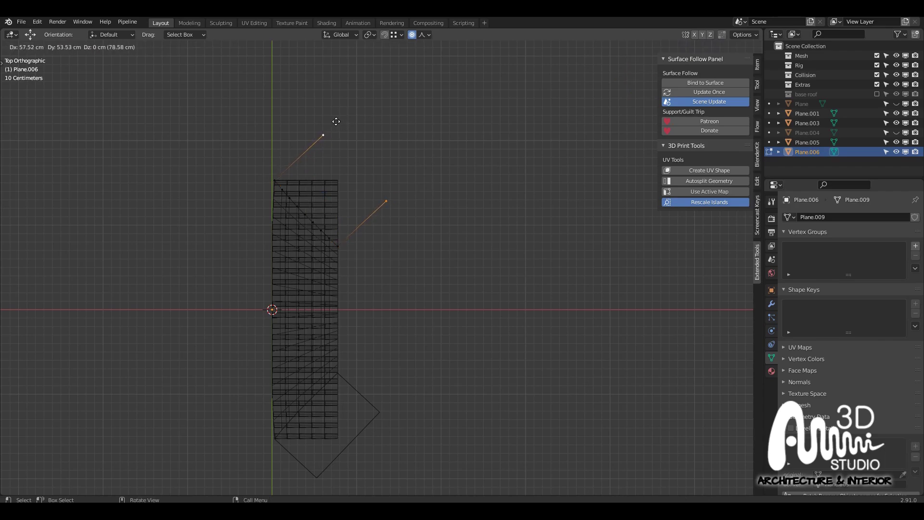
{"action": "left_click", "coordinate": [336, 121]}
{"action": "key", "text": "f"}
Fill the closed outline of Plane.006 with a face and extrude it vertically into a second cutter block
{"action": "mouse_move", "coordinate": [358, 171]}
{"action": "middle_mouse_down"}
{"action": "mouse_move", "coordinate": [373, 163]}
{"action": "mouse_move", "coordinate": [368, 171]}
{"action": "middle_mouse_up"}
{"action": "key", "text": "a"}
{"action": "key", "text": "a"}
{"action": "key", "text": "f"}
{"action": "scroll", "coordinate": [374, 163], "scroll_direction": "down", "scroll_amount": 3}
{"action": "key", "text": "e"}
{"action": "left_click", "coordinate": [362, 113]}
{"action": "key", "text": "Tab"}
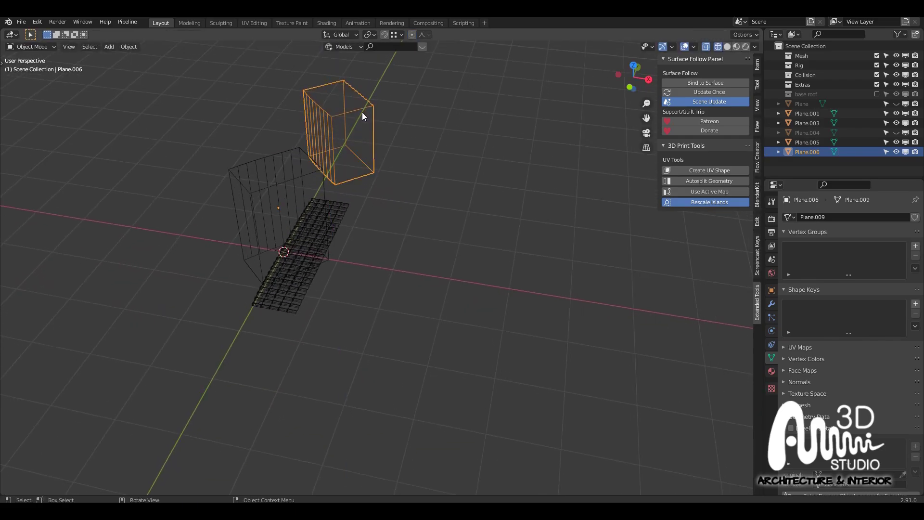
Move the cutter block Plane.005 down along Z until it passes through the end of the tile mesh
{"action": "middle_click_drag", "start_coordinate": [362, 111], "coordinate": [432, 149]}
{"action": "left_click", "coordinate": [411, 153]}
{"action": "key", "text": "g"}
{"action": "key", "text": "z"}
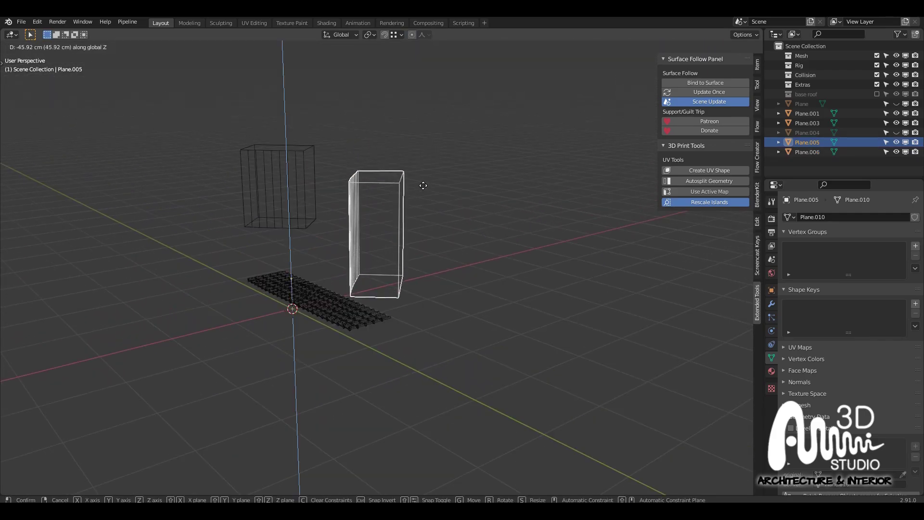
{"action": "left_click", "coordinate": [409, 246]}
{"action": "left_click", "coordinate": [305, 158]}
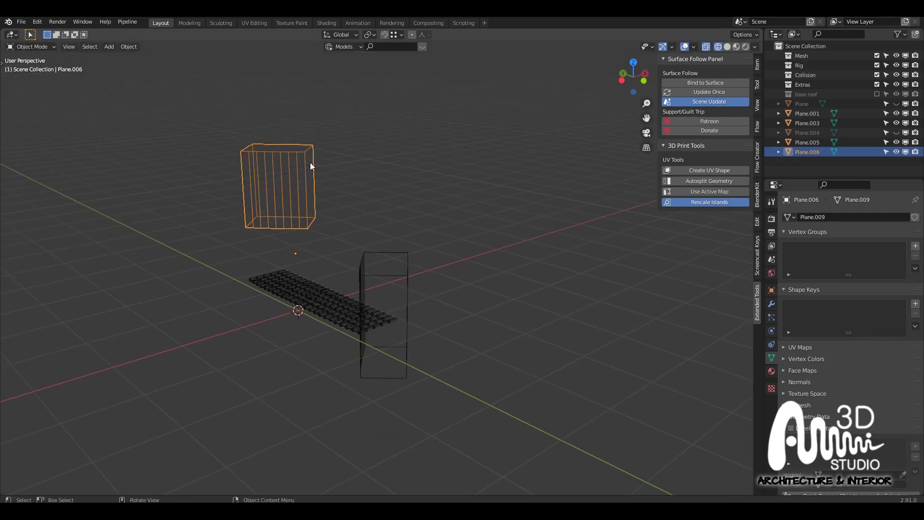
Cut the tile mesh with a Boolean Difference modifier using Plane.005 as the object, and apply the modifier
{"action": "left_click", "coordinate": [333, 317]}
{"action": "scroll", "coordinate": [333, 319], "scroll_direction": "up", "scroll_amount": 3}
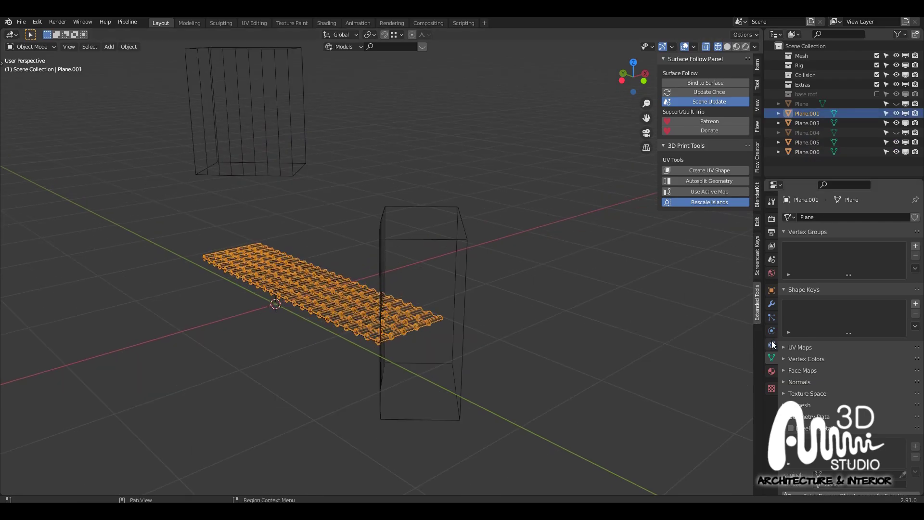
{"action": "left_click", "coordinate": [772, 303]}
{"action": "left_click", "coordinate": [855, 217]}
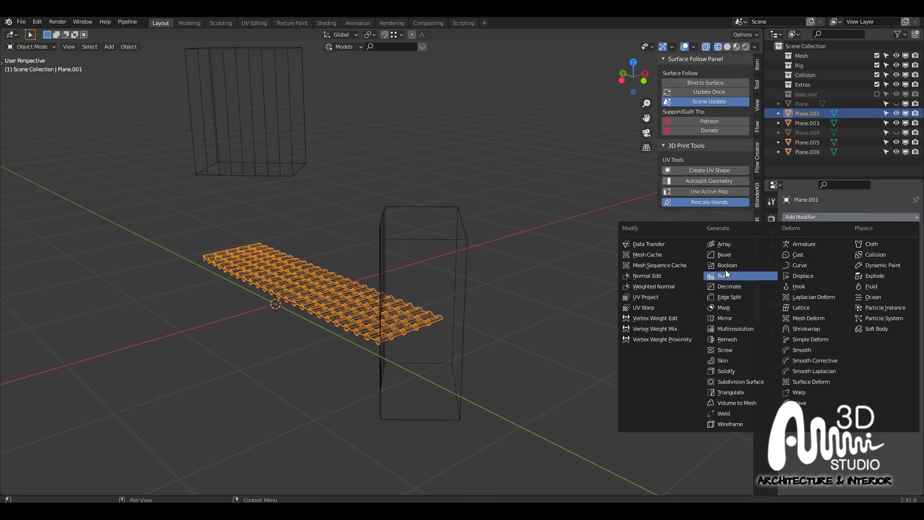
{"action": "left_click", "coordinate": [735, 267]}
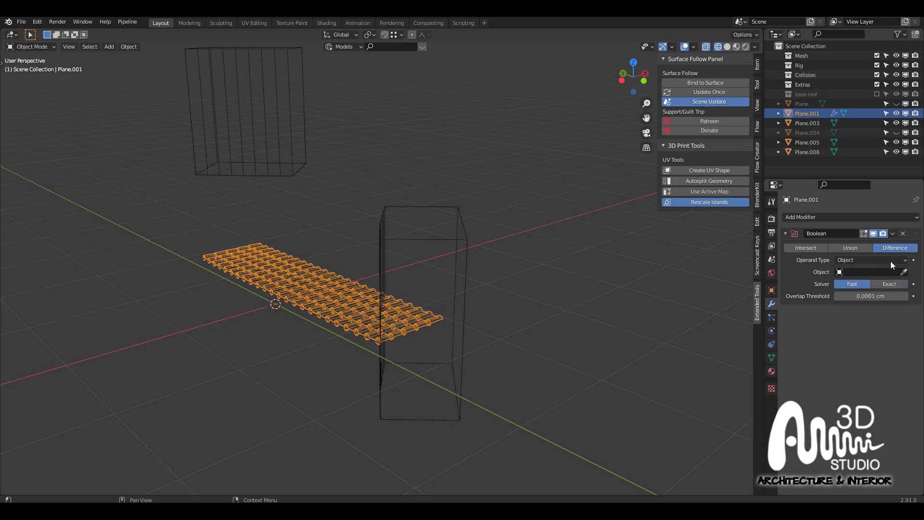
{"action": "left_click", "coordinate": [904, 271]}
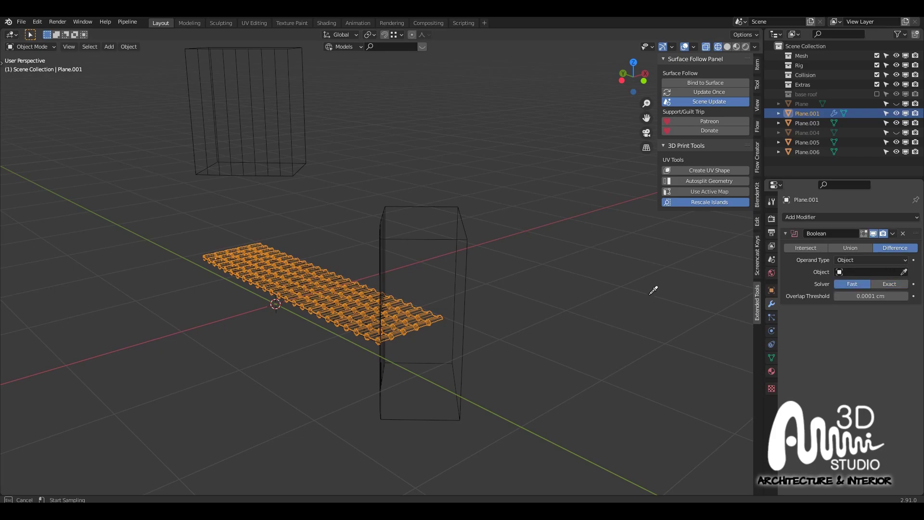
{"action": "left_click", "coordinate": [471, 263]}
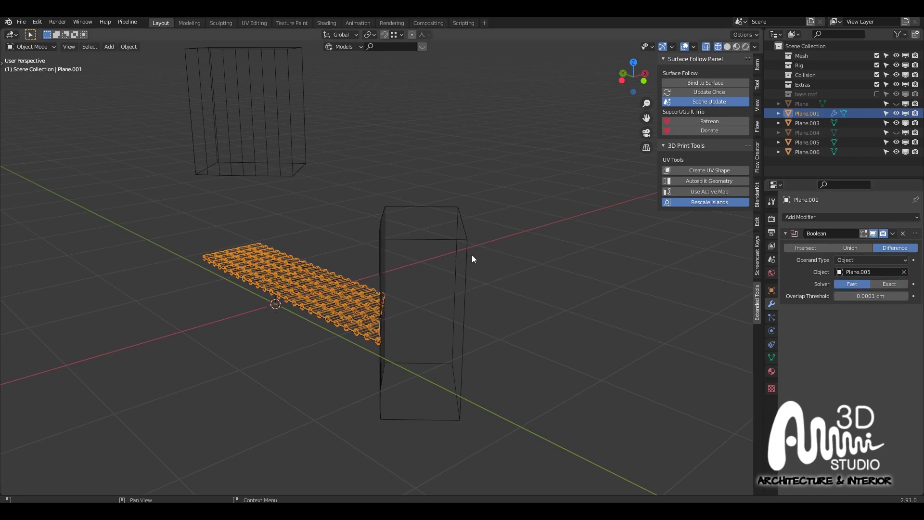
{"action": "left_click", "coordinate": [893, 233]}
{"action": "left_click", "coordinate": [864, 248]}
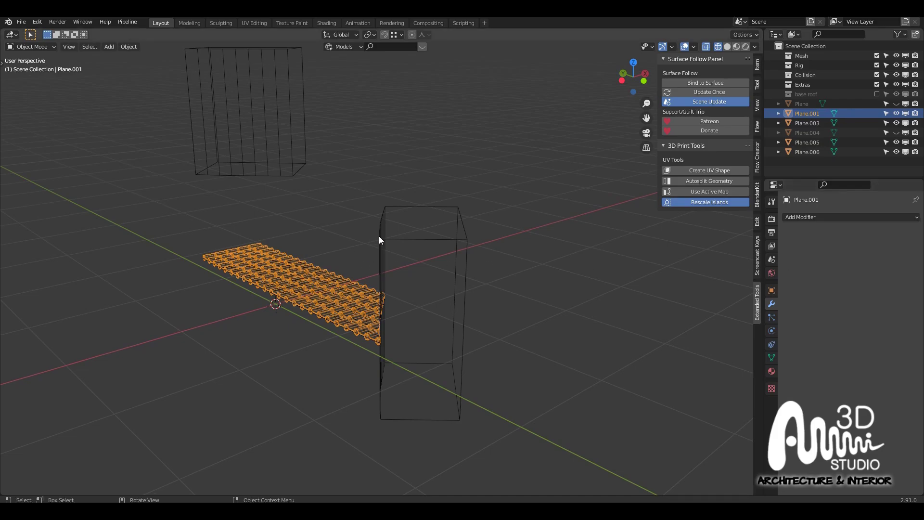
Delete the used cutter block Plane.005 and move Plane.006 down along Z through the uncut end of the tile mesh
{"action": "left_click", "coordinate": [379, 236]}
{"action": "key", "text": "Delete"}
{"action": "left_click", "coordinate": [289, 166]}
{"action": "middle_click_drag", "start_coordinate": [290, 166], "coordinate": [293, 177]}
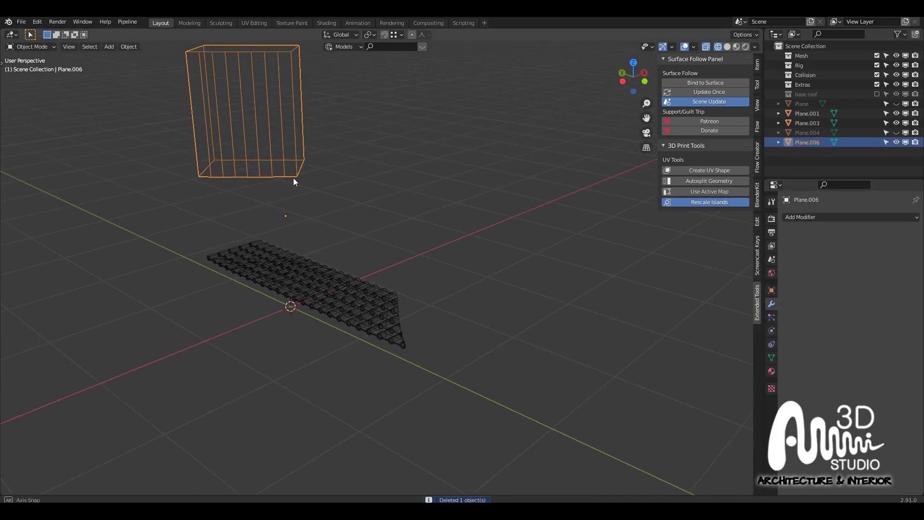
{"action": "key", "text": "g"}
{"action": "key", "text": "z"}
{"action": "left_click", "coordinate": [264, 315]}
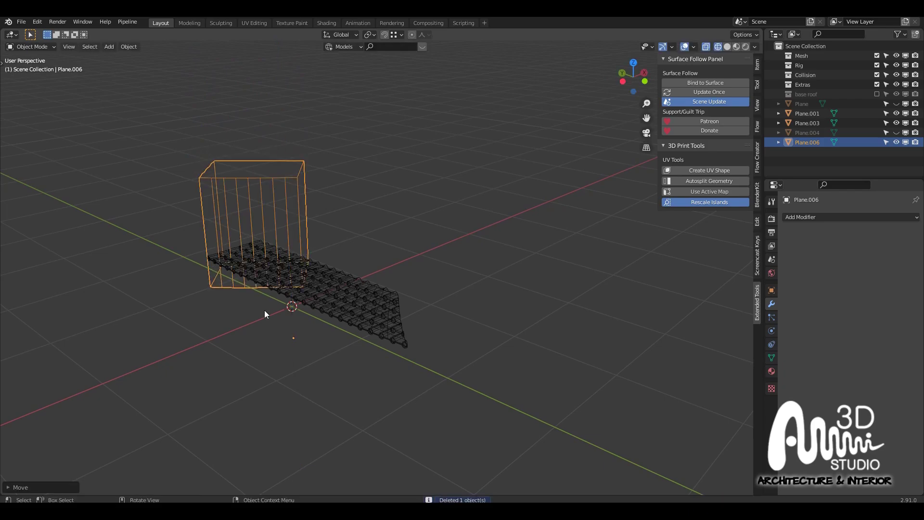
Add a Boolean Difference modifier to the tile mesh with Plane.006 as the object and the Fast solver
{"action": "left_click", "coordinate": [344, 303]}
{"action": "left_click", "coordinate": [859, 216]}
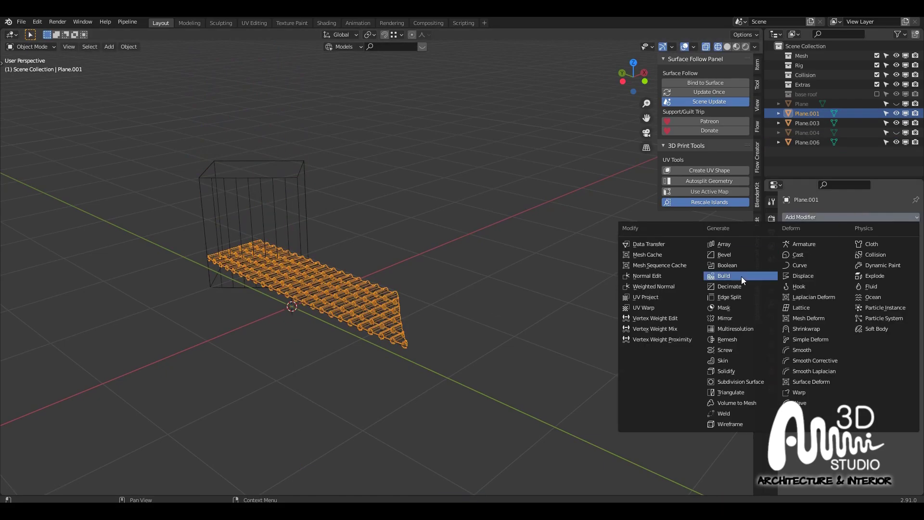
{"action": "left_click", "coordinate": [738, 264]}
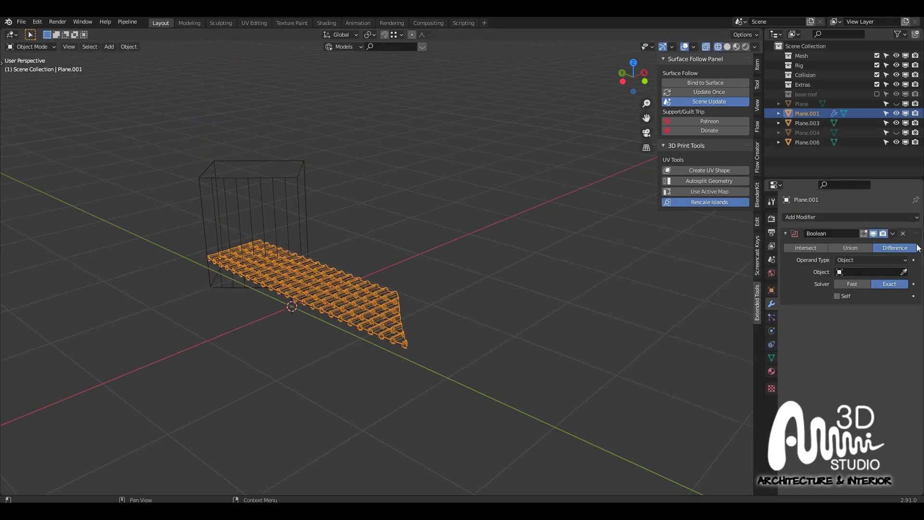
{"action": "left_click", "coordinate": [904, 272]}
{"action": "left_click", "coordinate": [283, 189]}
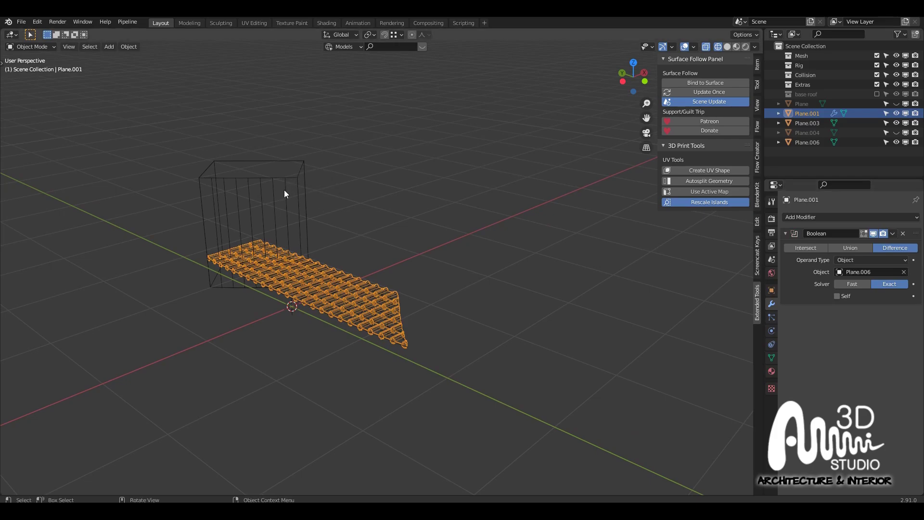
{"action": "left_click", "coordinate": [853, 284]}
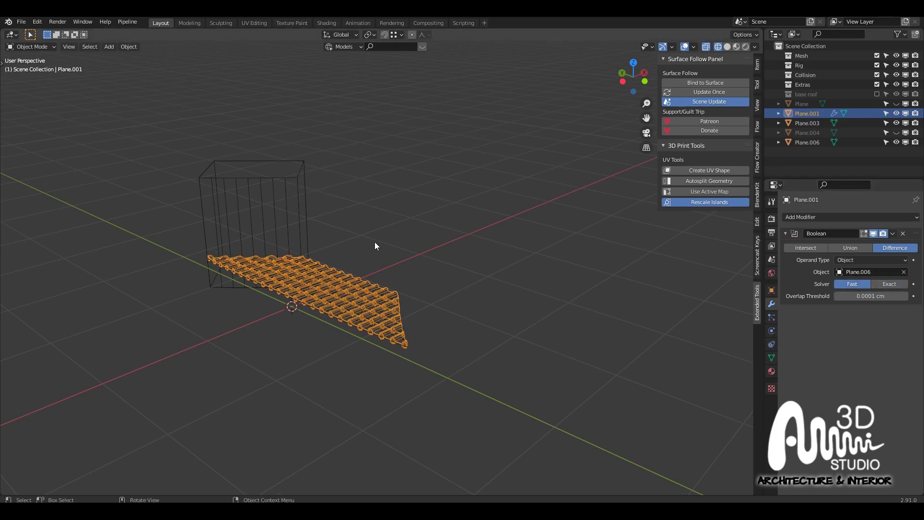
{"action": "middle_click_drag", "start_coordinate": [376, 242], "coordinate": [365, 272]}
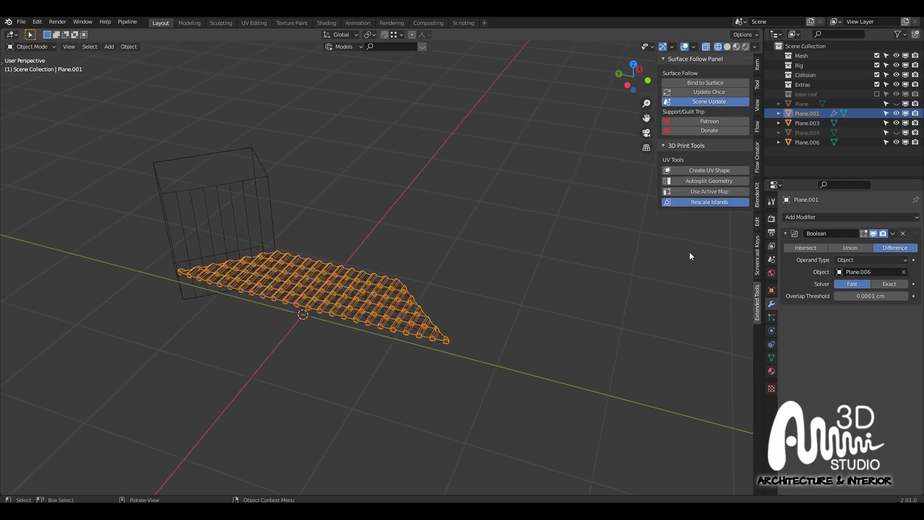
Apply the Boolean modifier on the tile mesh Plane.001 and delete the used cutter block Plane.006
{"action": "key", "text": "ctrl+a"}
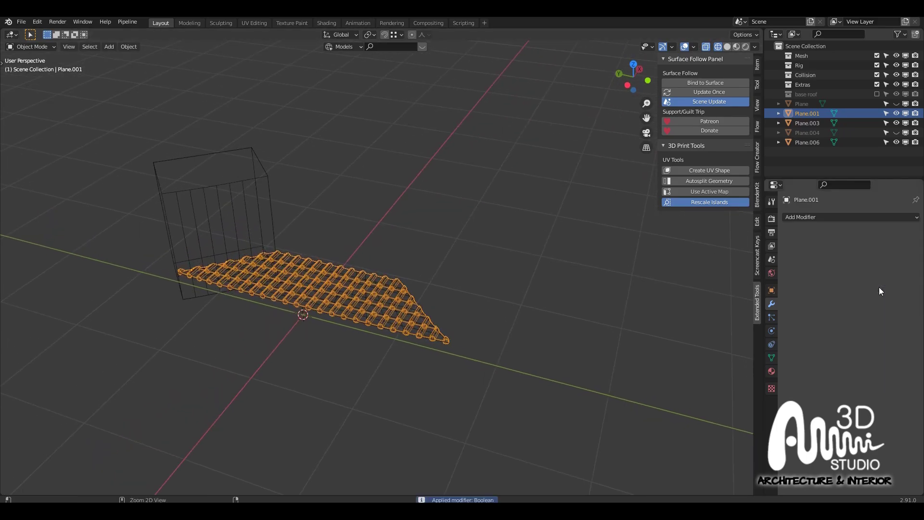
{"action": "left_click", "coordinate": [286, 201]}
{"action": "left_click", "coordinate": [273, 199]}
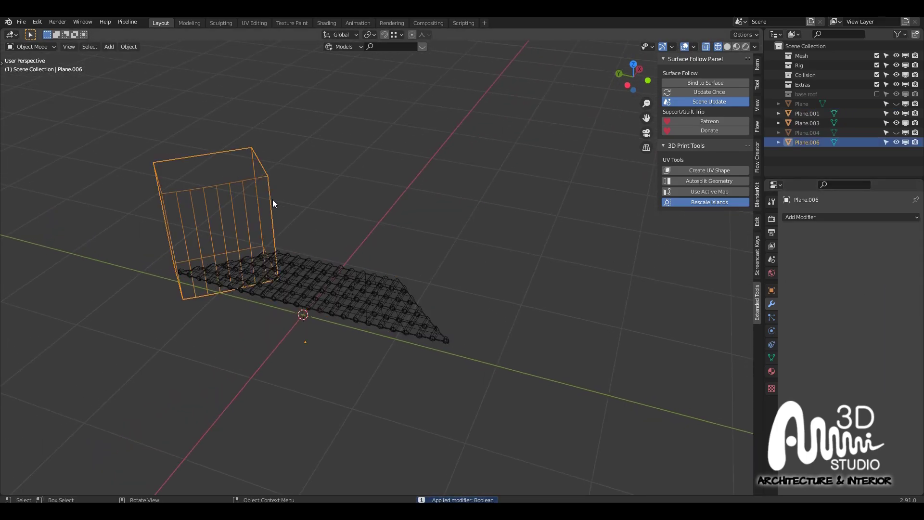
{"action": "key", "text": "Delete"}
Try to move vertices along the edge of the trimmed tile mesh Plane.001 in Edit Mode from the top view
{"action": "left_click", "coordinate": [313, 279]}
{"action": "middle_click_drag", "start_coordinate": [357, 273], "coordinate": [453, 226]}
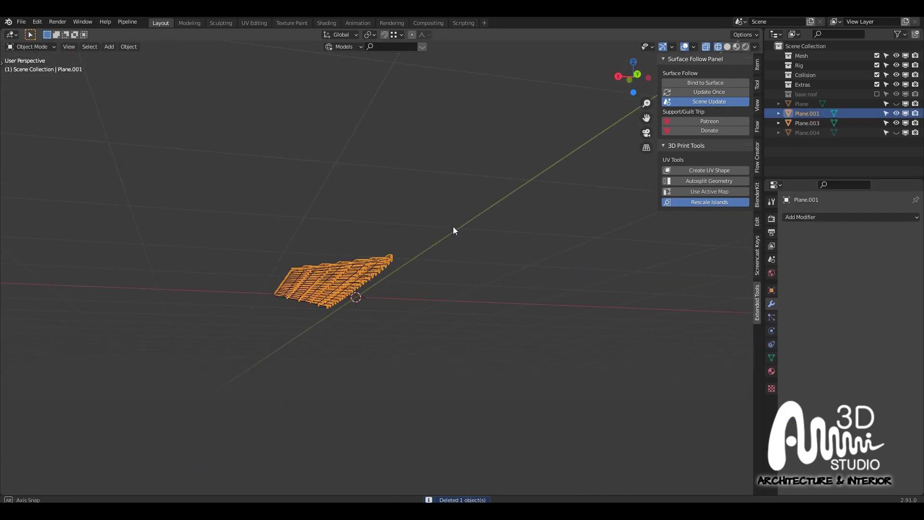
{"action": "key", "text": "KP_Decimal"}
{"action": "key", "text": "Tab"}
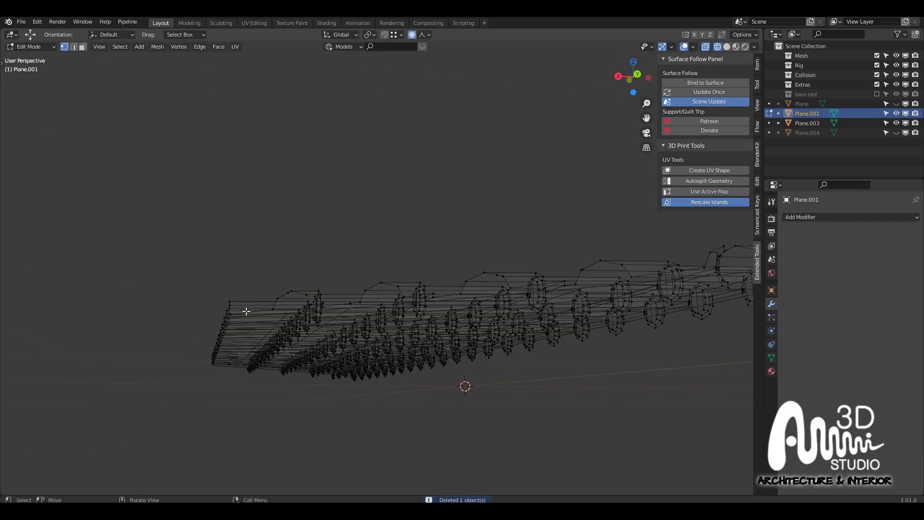
{"action": "key", "text": "KP_7"}
{"action": "key", "text": "KP_Decimal"}
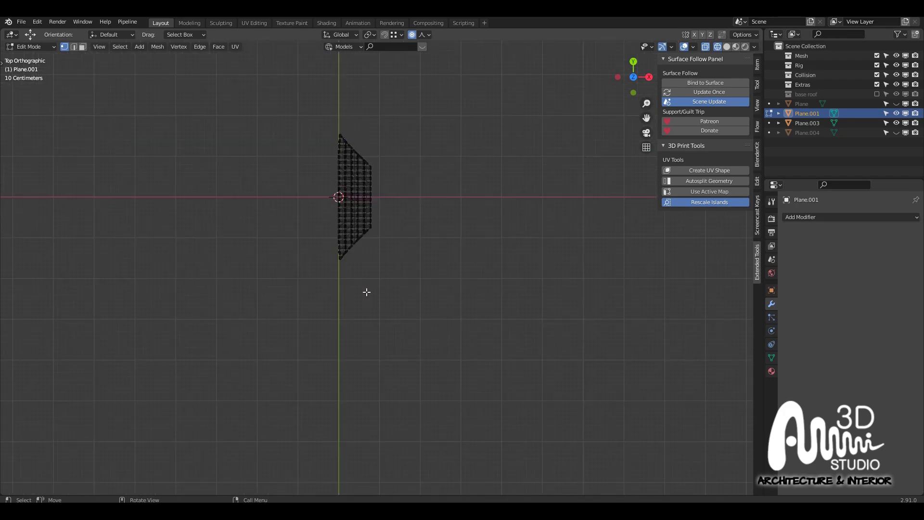
{"action": "scroll", "coordinate": [388, 260], "scroll_direction": "up", "scroll_amount": 5}
{"action": "left_click_drag", "start_coordinate": [418, 434], "coordinate": [388, 169]}
{"action": "scroll", "coordinate": [408, 278], "scroll_direction": "up", "scroll_amount": 3}
{"action": "left_click_drag", "start_coordinate": [432, 334], "coordinate": [420, 339]}
{"action": "key", "text": "ctrl+z"}
{"action": "scroll", "coordinate": [429, 338], "scroll_direction": "up", "scroll_amount": 2}
{"action": "key", "text": "o"}
{"action": "key", "text": "Tab"}
Bind the trimmed tile mesh Plane.001 to the flattened roof surface Plane.003 with Surface Follow
{"action": "scroll", "coordinate": [412, 317], "scroll_direction": "down", "scroll_amount": 6}
{"action": "middle_click_drag", "start_coordinate": [395, 335], "coordinate": [382, 317]}
{"action": "scroll", "coordinate": [382, 316], "scroll_direction": "up", "scroll_amount": 4}
{"action": "left_click", "coordinate": [430, 396], "text": "shift"}
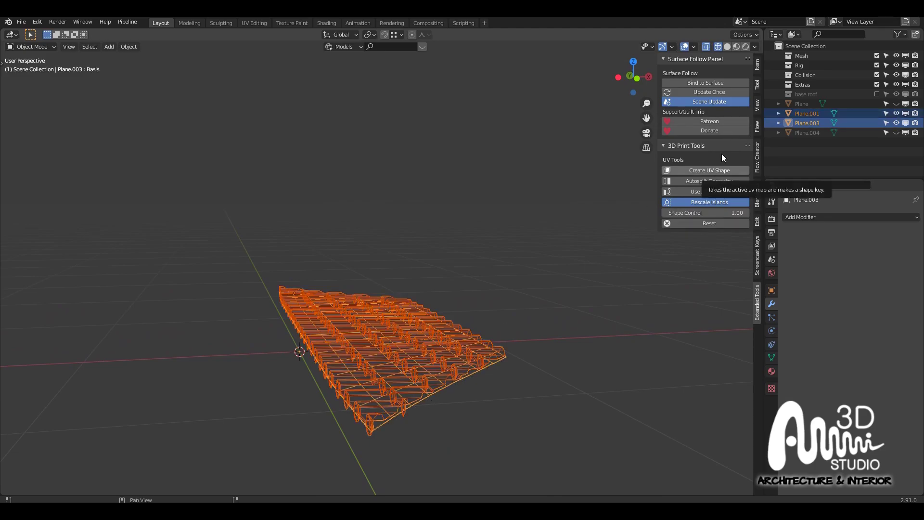
{"action": "left_click", "coordinate": [716, 82]}
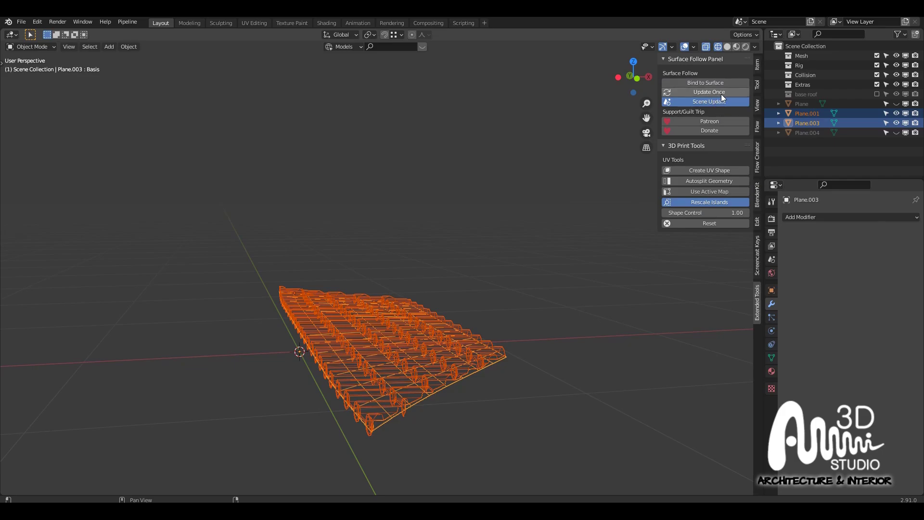
Try returning Plane.003 to its curved shape by setting Shape Control to 0.00 with Scene Update off
{"action": "left_click", "coordinate": [717, 102]}
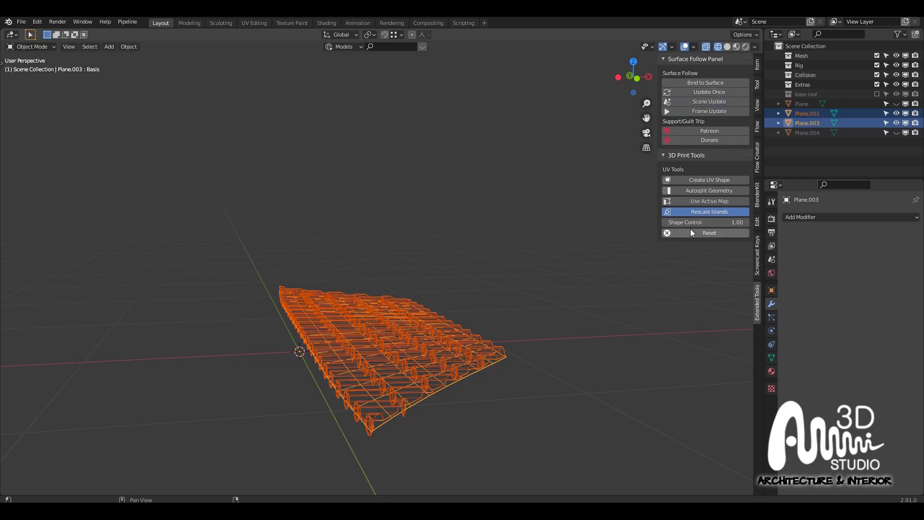
{"action": "left_click_drag", "start_coordinate": [696, 222], "coordinate": [667, 223]}
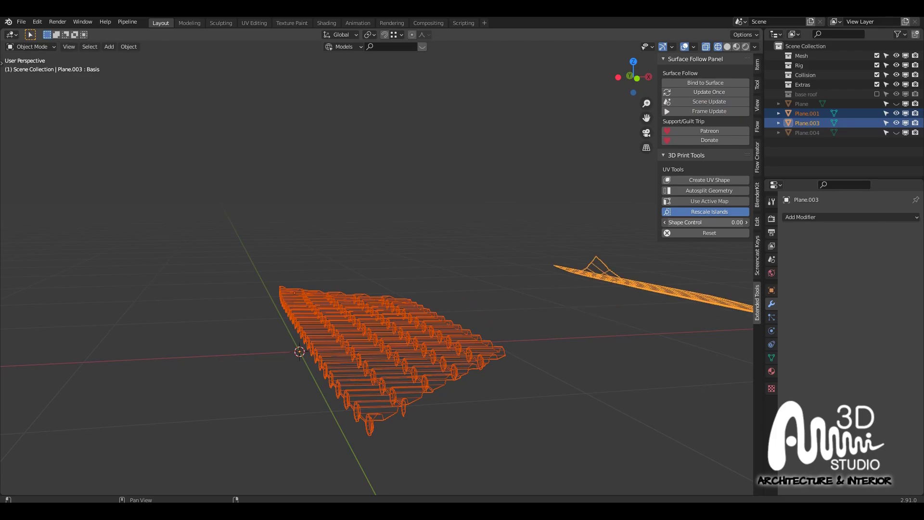
{"action": "key", "text": "ctrl+z"}
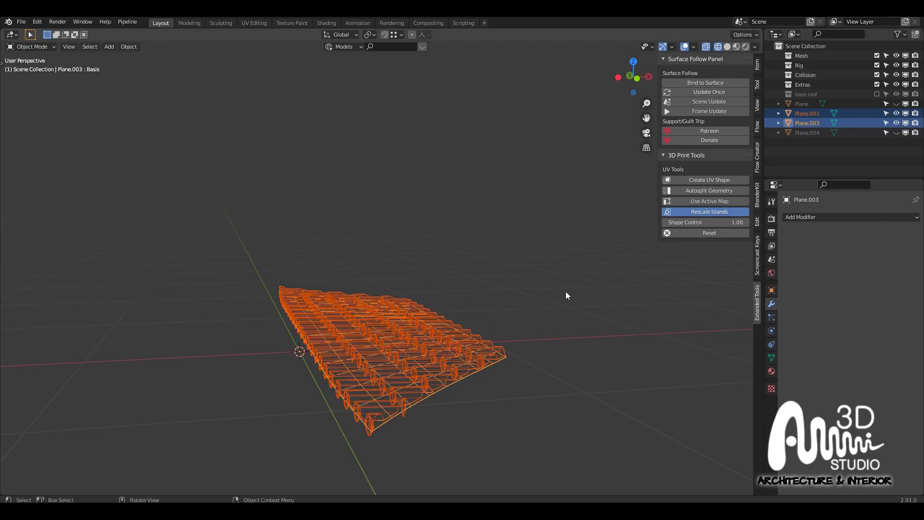
Reselect the tile mesh Plane.001 with Plane.003 as the active object and turn Surface Follow's Scene Update back on
{"action": "left_click", "coordinate": [504, 354]}
{"action": "left_click", "coordinate": [418, 350]}
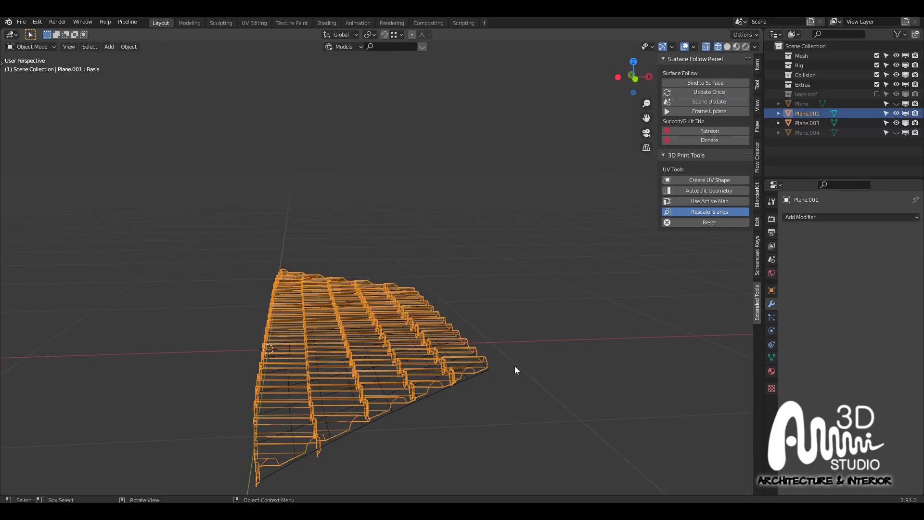
{"action": "middle_click_drag", "start_coordinate": [688, 383], "coordinate": [488, 348]}
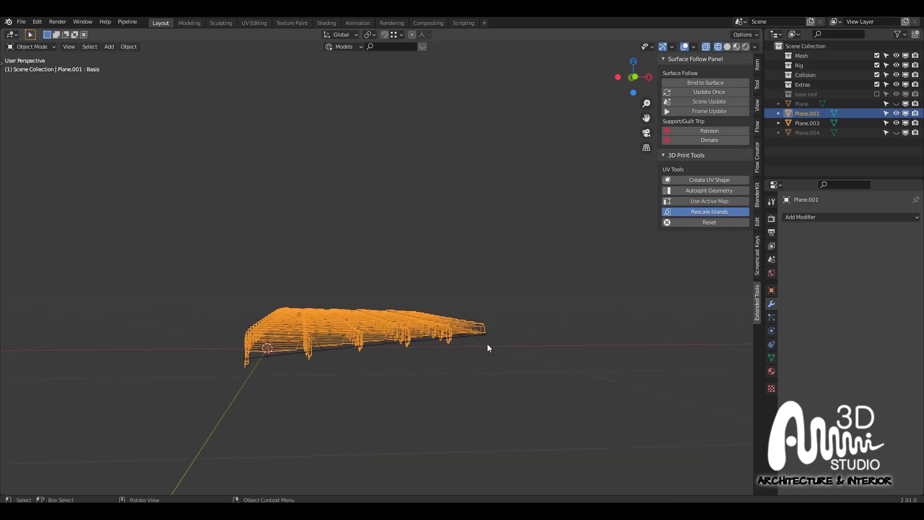
{"action": "left_click", "coordinate": [429, 340], "text": "shift"}
{"action": "middle_click_drag", "start_coordinate": [429, 337], "coordinate": [433, 350]}
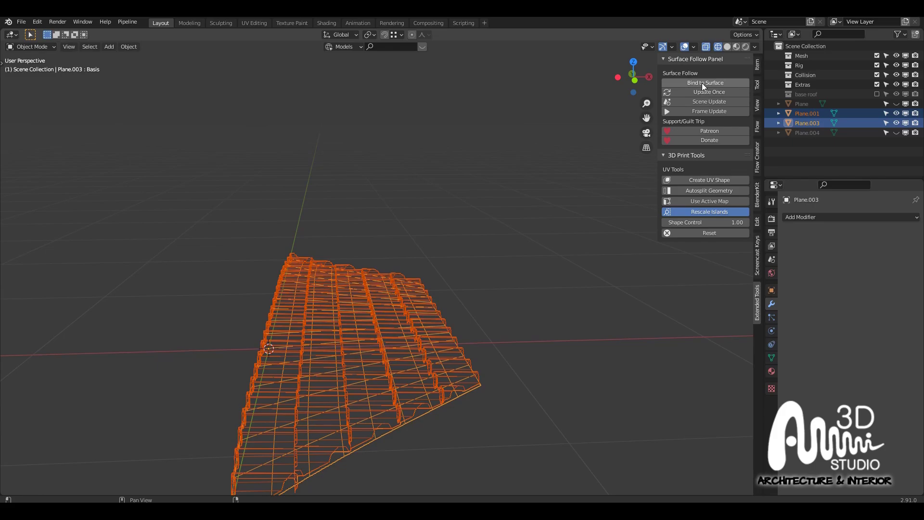
{"action": "left_click", "coordinate": [720, 102]}
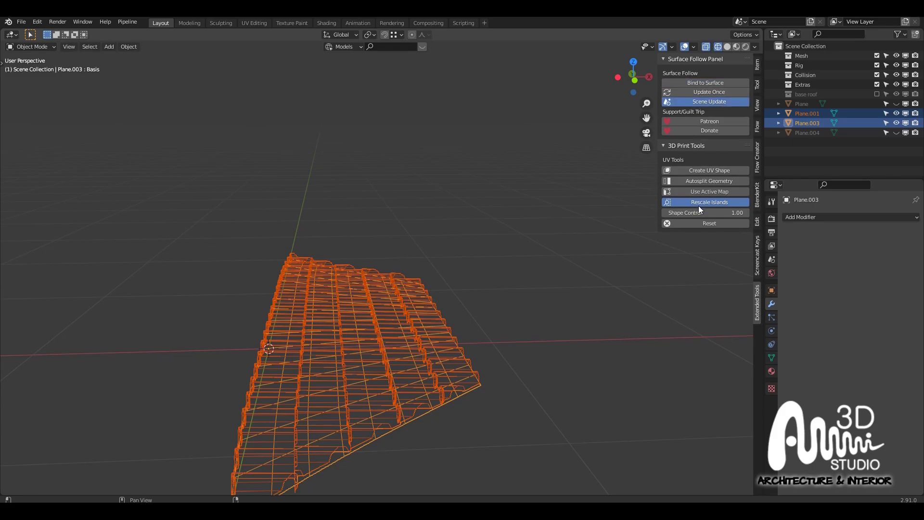
Bend the tiles back onto the curved roof surface by setting Plane.003's Shape Control to 0.00
{"action": "left_click_drag", "start_coordinate": [698, 212], "coordinate": [686, 235]}
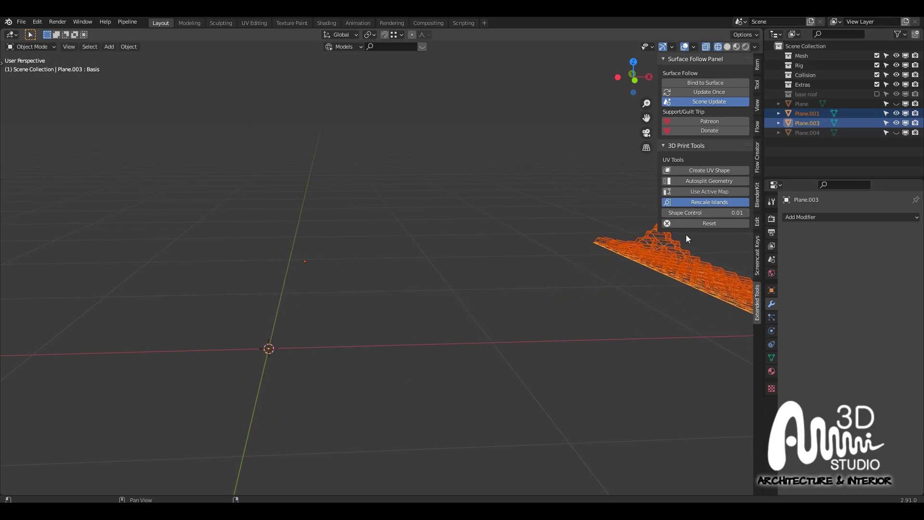
{"action": "middle_click_drag", "start_coordinate": [626, 271], "coordinate": [577, 264]}
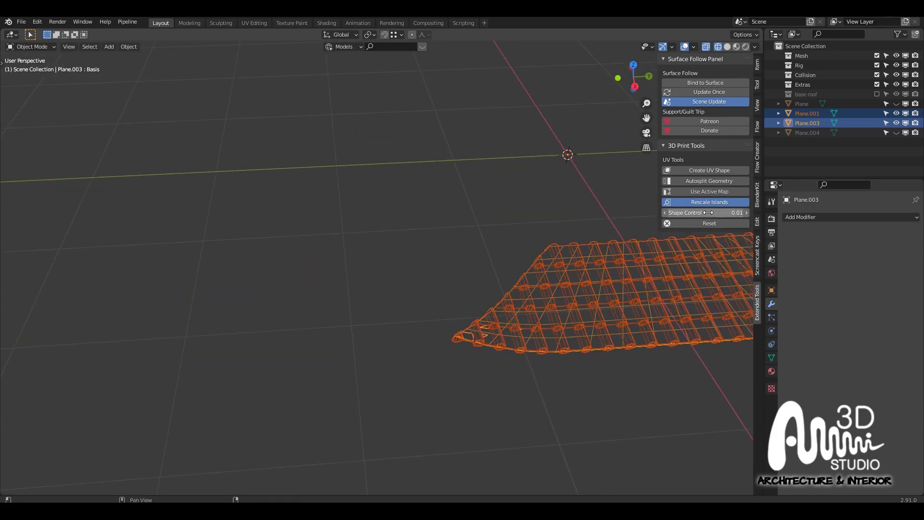
{"action": "left_click_drag", "start_coordinate": [714, 211], "coordinate": [709, 212]}
Switch the viewport to solid shading and unhide the hidden tile sections Plane and Plane.004
{"action": "mouse_move", "coordinate": [524, 209]}
{"action": "middle_mouse_down"}
{"action": "mouse_move", "coordinate": [507, 223]}
{"action": "mouse_move", "coordinate": [565, 221]}
{"action": "mouse_move", "coordinate": [529, 218]}
{"action": "middle_mouse_up"}
{"action": "key", "text": "z"}
{"action": "left_click", "coordinate": [575, 219]}
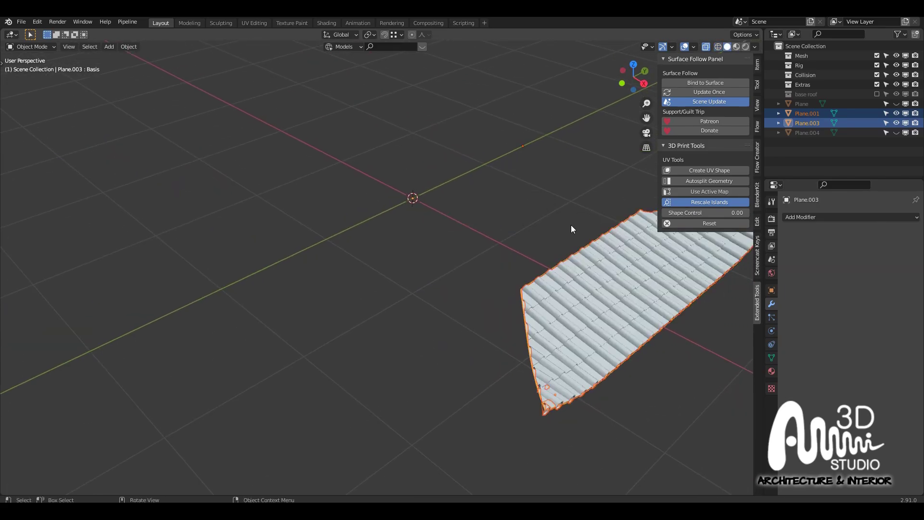
{"action": "left_click", "coordinate": [476, 263]}
{"action": "mouse_move", "coordinate": [477, 264]}
{"action": "middle_mouse_down"}
{"action": "mouse_move", "coordinate": [488, 262]}
{"action": "mouse_move", "coordinate": [438, 229]}
{"action": "mouse_move", "coordinate": [398, 227]}
{"action": "middle_mouse_up"}
{"action": "key", "text": "alt+h"}
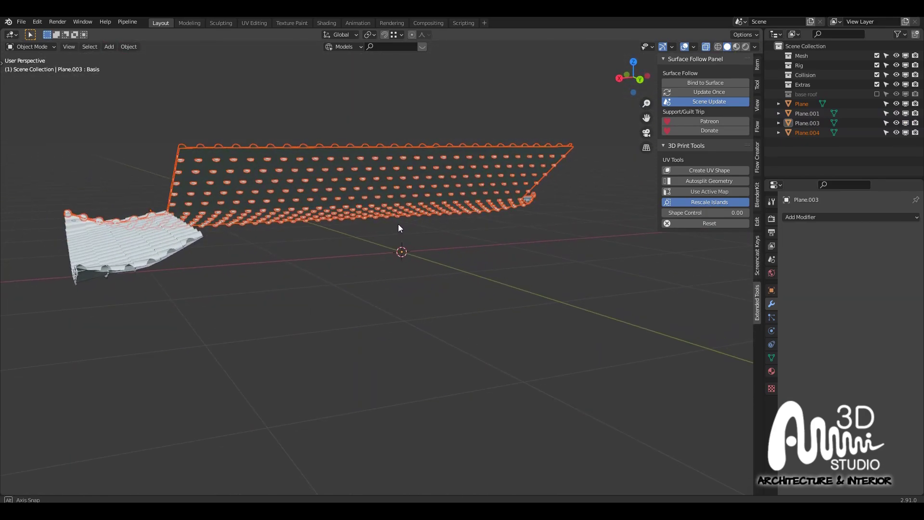
Select the newly bent tile mesh Plane.001 and remove its Basis shape key
{"action": "left_click", "coordinate": [282, 175]}
{"action": "middle_click_drag", "start_coordinate": [274, 178], "coordinate": [483, 272]}
{"action": "left_click", "coordinate": [362, 201]}
{"action": "left_click", "coordinate": [484, 271]}
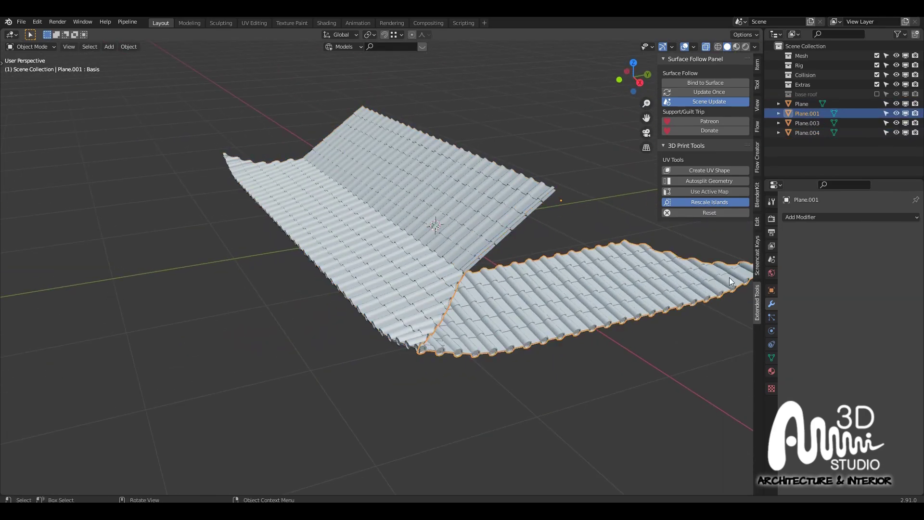
{"action": "left_click", "coordinate": [770, 356]}
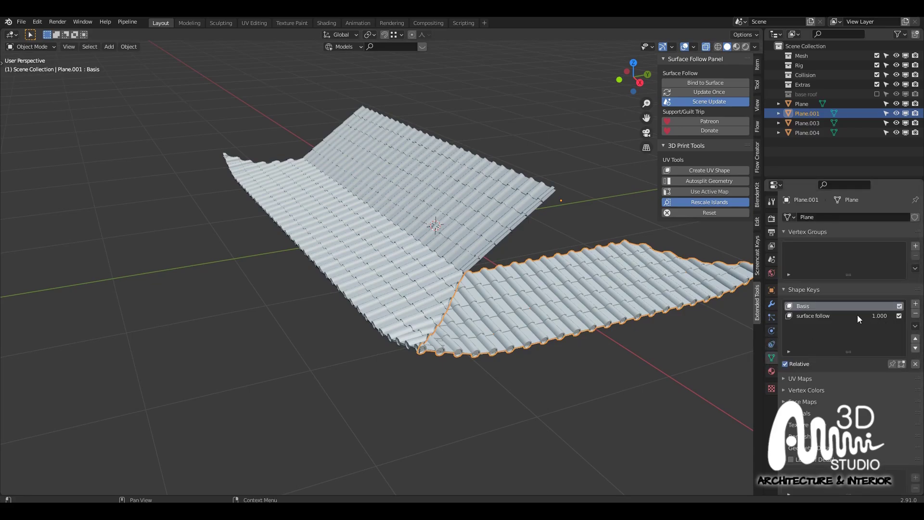
{"action": "left_click", "coordinate": [916, 314]}
Select the curved tile mesh Plane.004
{"action": "left_click", "coordinate": [434, 210]}
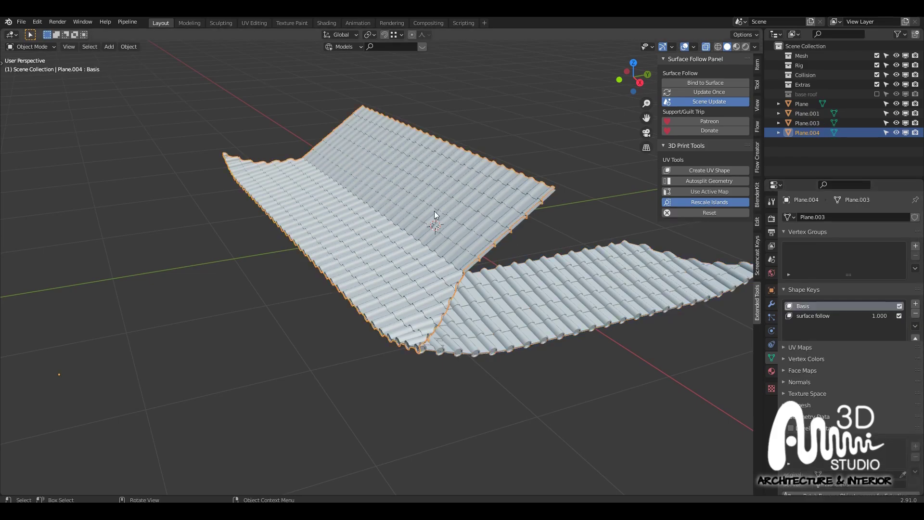
Remove both shape keys from the long side's roof tile mesh
{"action": "left_click", "coordinate": [915, 314]}
{"action": "left_click", "coordinate": [915, 314]}
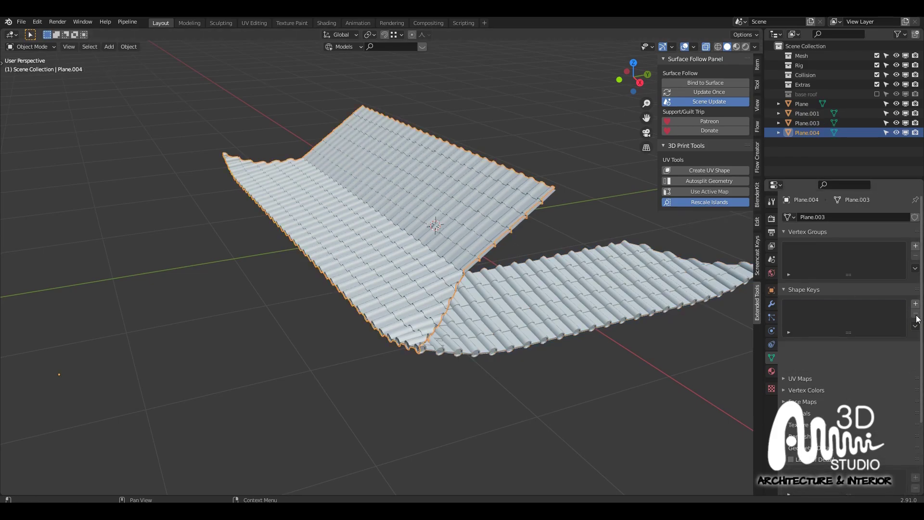
Delete the two flat helper planes, Plane and Plane.003, beneath the roof tiles
{"action": "middle_click_drag", "start_coordinate": [545, 265], "coordinate": [339, 294]}
{"action": "left_click", "coordinate": [254, 301]}
{"action": "middle_click_drag", "start_coordinate": [254, 301], "coordinate": [281, 253]}
{"action": "left_click", "coordinate": [284, 302]}
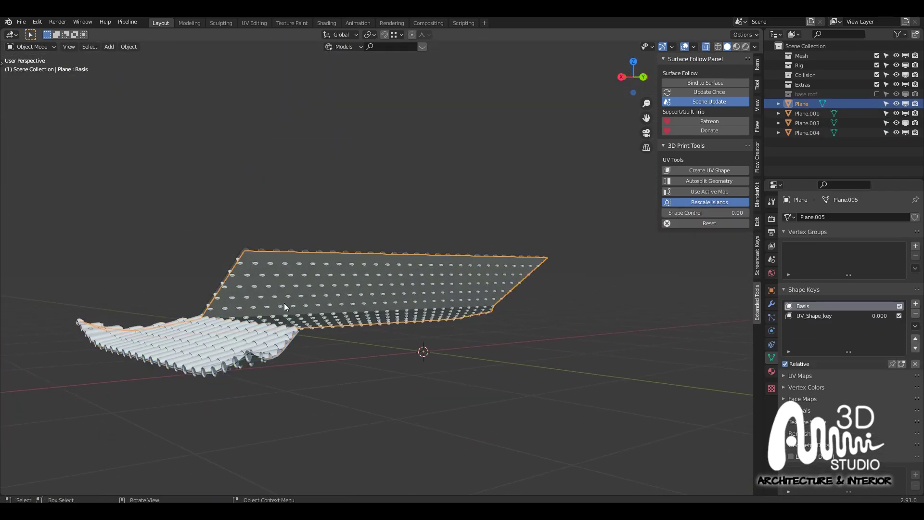
{"action": "key", "text": "Delete"}
{"action": "middle_click_drag", "start_coordinate": [284, 305], "coordinate": [296, 359]}
{"action": "left_click", "coordinate": [232, 329]}
{"action": "key", "text": "Delete"}
Make the hidden base roof collection visible under the tiles
{"action": "left_click", "coordinate": [255, 225]}
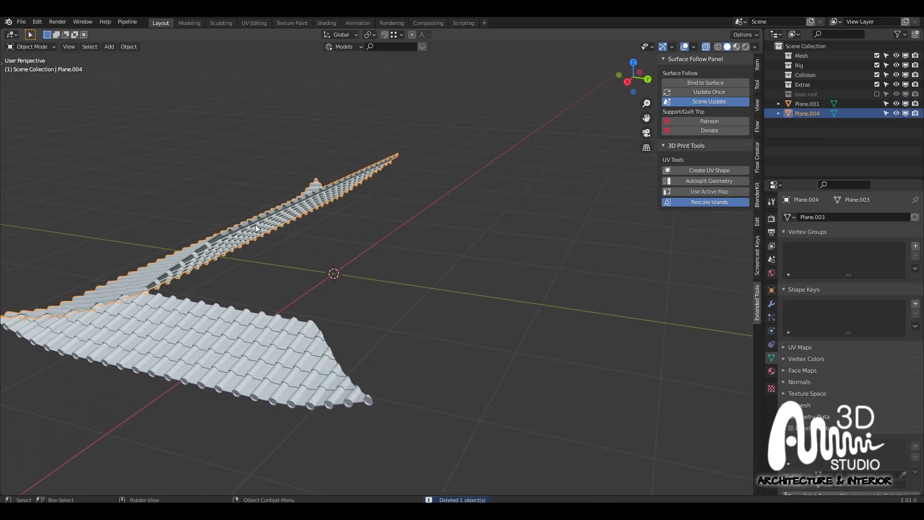
{"action": "middle_click_drag", "start_coordinate": [255, 225], "coordinate": [372, 251]}
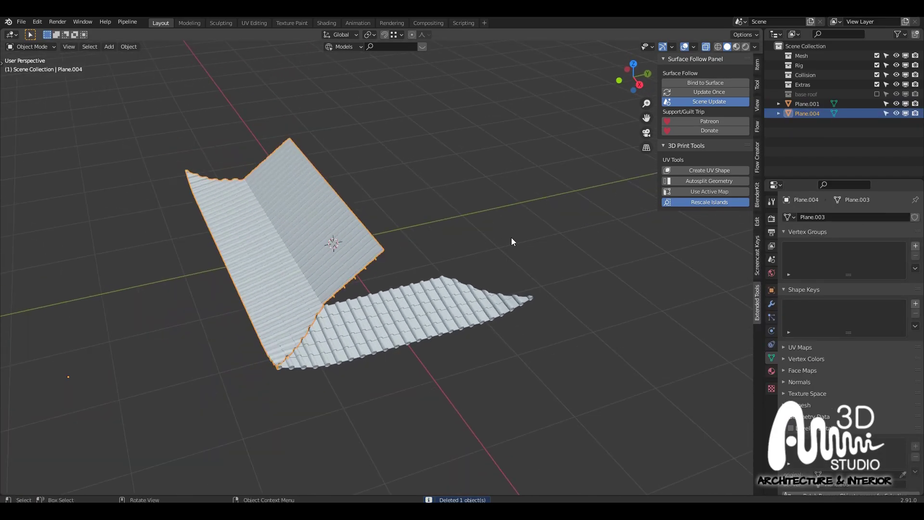
{"action": "middle_click_drag", "start_coordinate": [511, 238], "coordinate": [443, 250]}
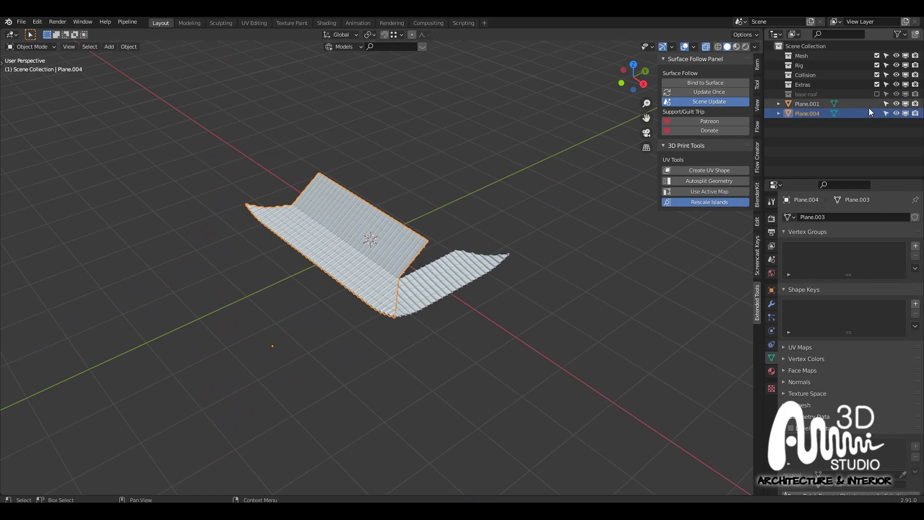
{"action": "left_click", "coordinate": [877, 94]}
{"action": "middle_click_drag", "start_coordinate": [510, 202], "coordinate": [382, 311]}
{"action": "left_click", "coordinate": [371, 267]}
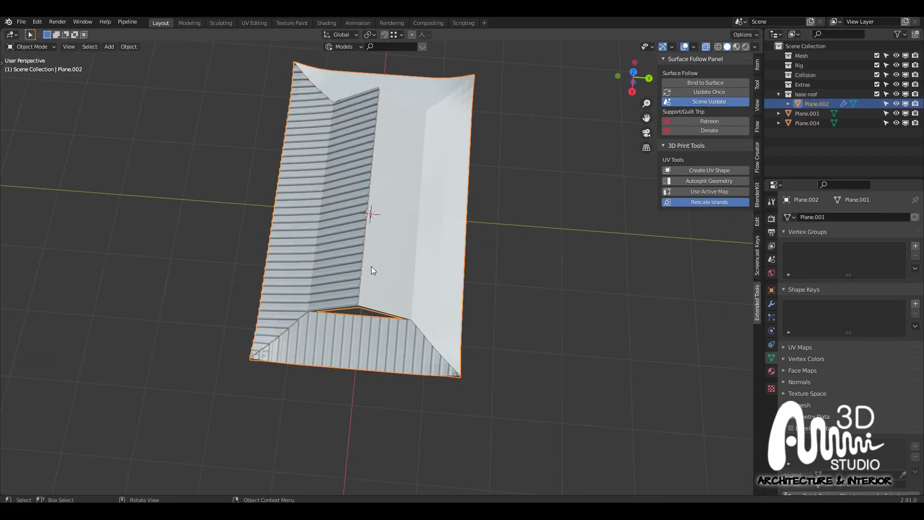
Join the long side's tile mesh and the gable end's tile mesh into a single object
{"action": "middle_click_drag", "start_coordinate": [381, 261], "coordinate": [384, 204]}
{"action": "left_click", "coordinate": [359, 204]}
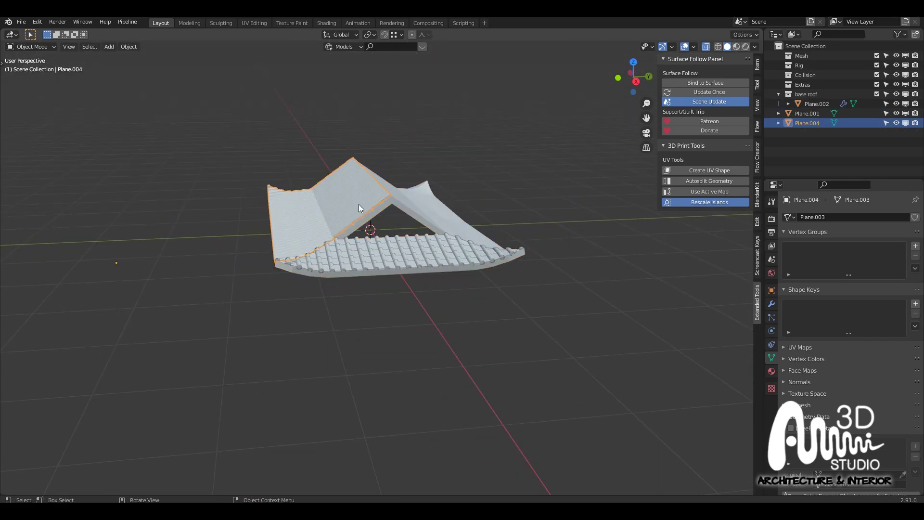
{"action": "scroll", "coordinate": [359, 204], "scroll_direction": "up", "scroll_amount": 1}
{"action": "left_click", "coordinate": [385, 250], "text": "shift"}
{"action": "mouse_move", "coordinate": [408, 251]}
{"action": "middle_mouse_down"}
{"action": "mouse_move", "coordinate": [401, 259]}
{"action": "mouse_move", "coordinate": [422, 212]}
{"action": "mouse_move", "coordinate": [416, 253]}
{"action": "mouse_move", "coordinate": [380, 285]}
{"action": "mouse_move", "coordinate": [389, 243]}
{"action": "mouse_move", "coordinate": [402, 227]}
{"action": "mouse_move", "coordinate": [404, 235]}
{"action": "middle_mouse_up"}
{"action": "left_click", "coordinate": [400, 259]}
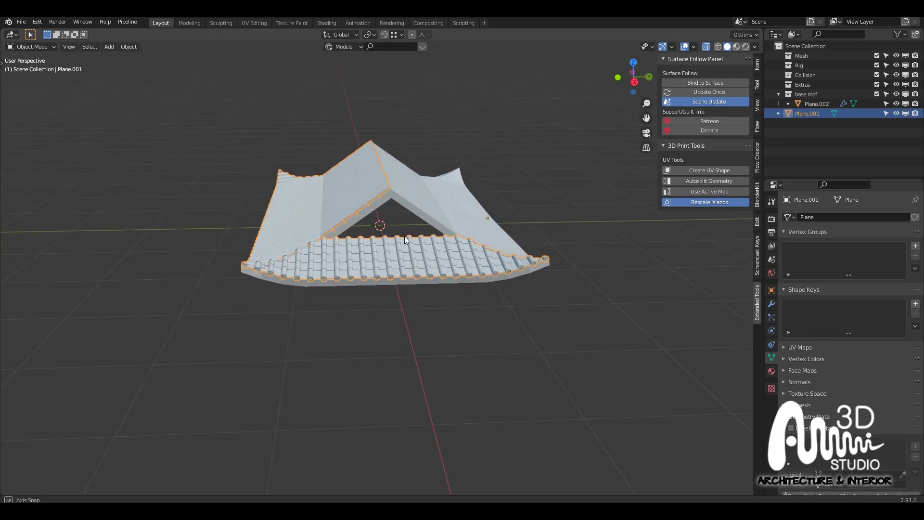
Set the joined tile object's origin to the 3D cursor at the roof's centre
{"action": "scroll", "coordinate": [384, 228], "scroll_direction": "up", "scroll_amount": 2}
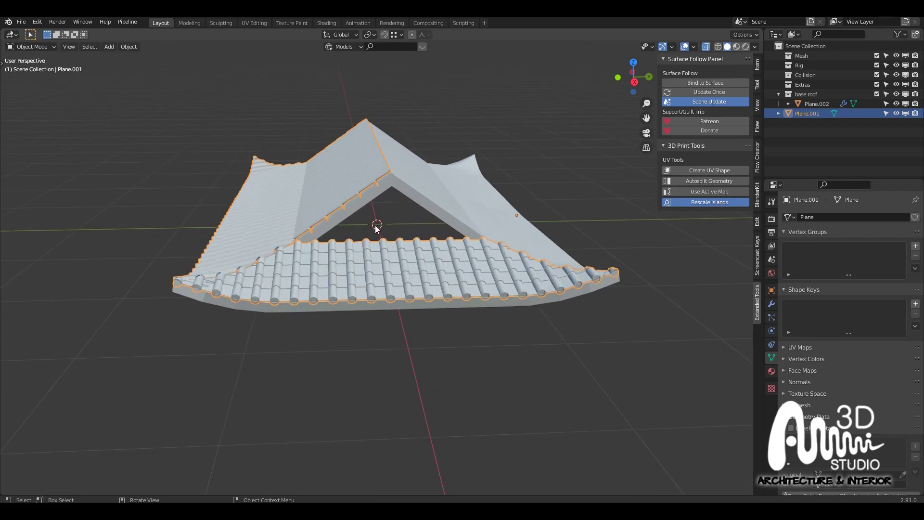
{"action": "middle_click_drag", "start_coordinate": [377, 227], "coordinate": [336, 202]}
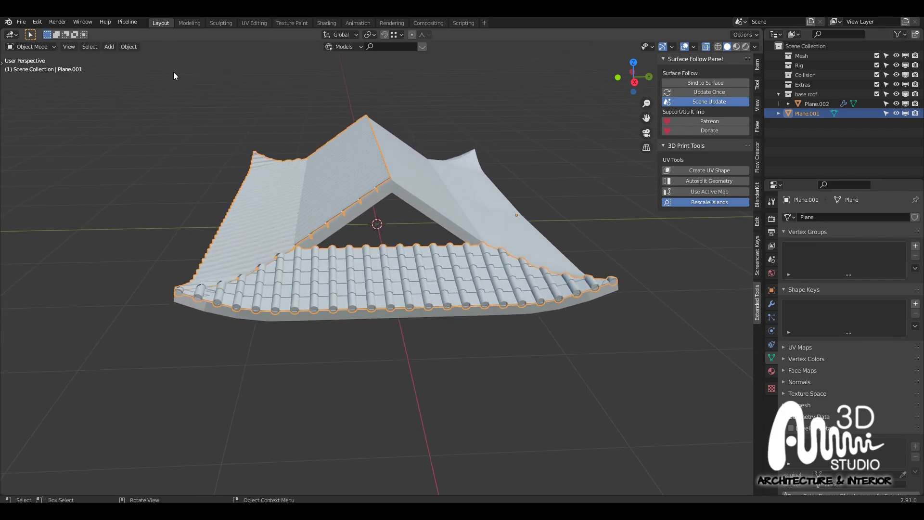
{"action": "left_click", "coordinate": [130, 47]}
{"action": "mouse_move", "coordinate": [160, 67]}
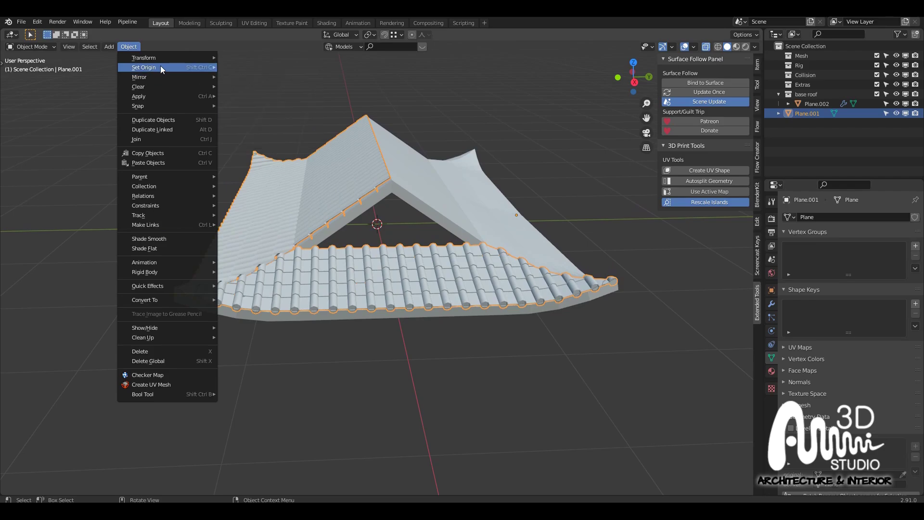
{"action": "left_click", "coordinate": [279, 88]}
Duplicate the joined tiles in top view and rotate the copy 180° to cover the other half of the roof
{"action": "middle_click_drag", "start_coordinate": [281, 89], "coordinate": [431, 204]}
{"action": "key", "text": "KP_7"}
{"action": "scroll", "coordinate": [461, 206], "scroll_direction": "down", "scroll_amount": 3}
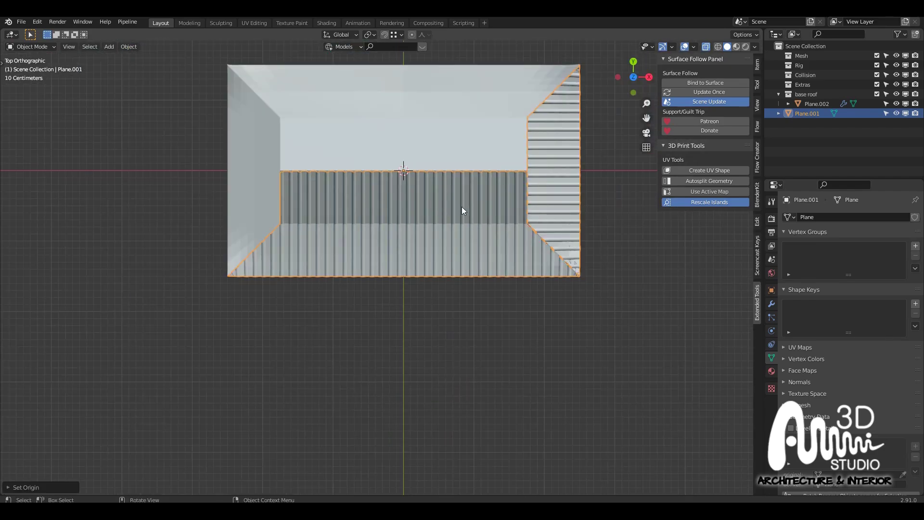
{"action": "key", "text": "shift+d"}
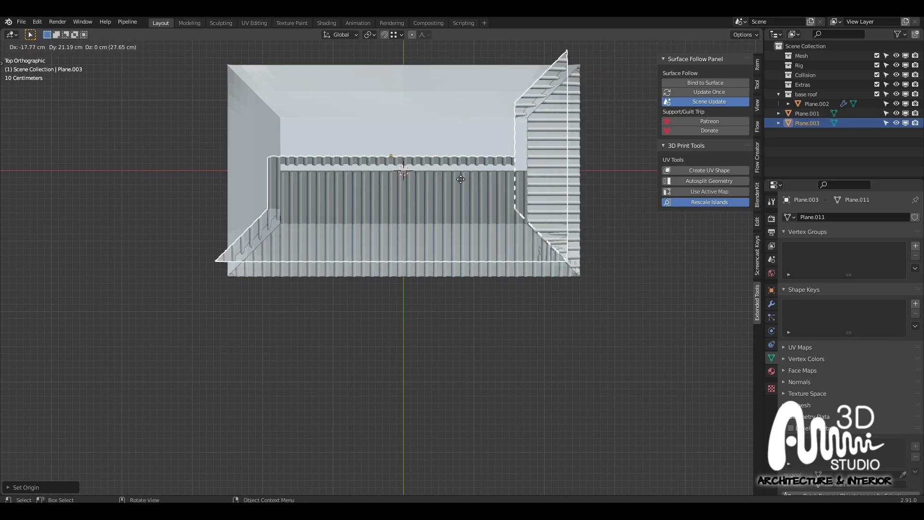
{"action": "key", "text": "r"}
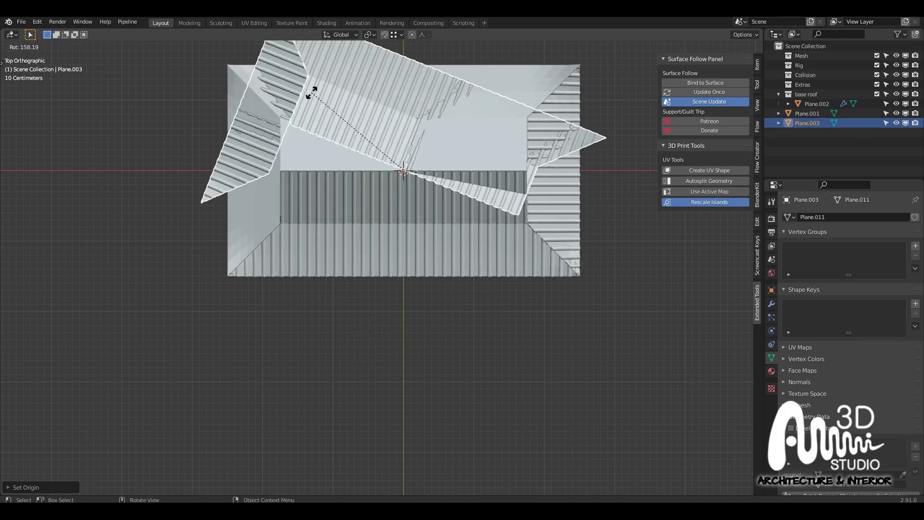
{"action": "type", "text": "180"}
{"action": "key", "text": "Return"}
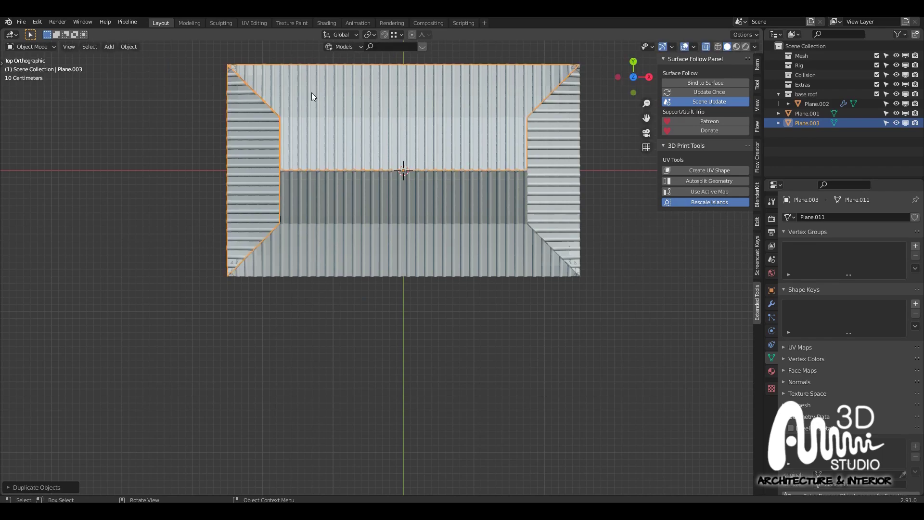
Isolate the base roof in local view and open its mesh in Edit Mode
{"action": "middle_click_drag", "start_coordinate": [467, 279], "coordinate": [375, 209]}
{"action": "left_click", "coordinate": [443, 198]}
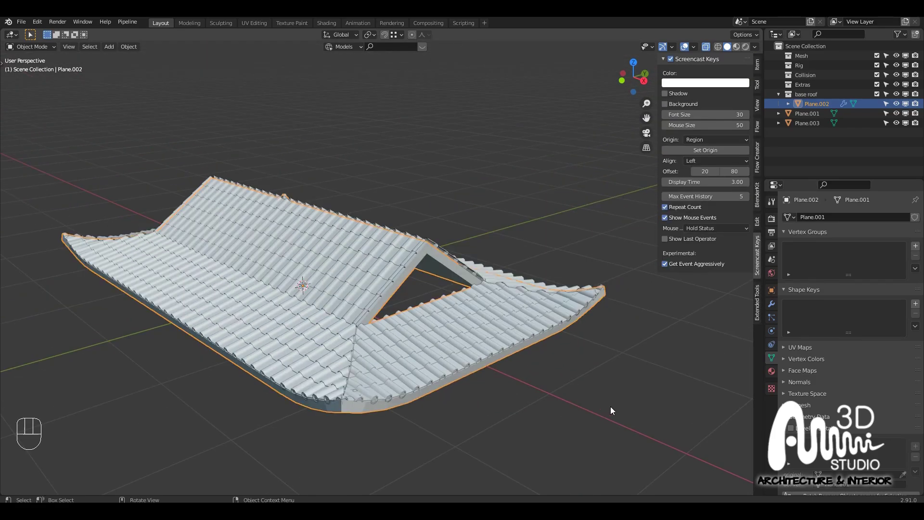
{"action": "middle_click_drag", "start_coordinate": [610, 407], "coordinate": [454, 248]}
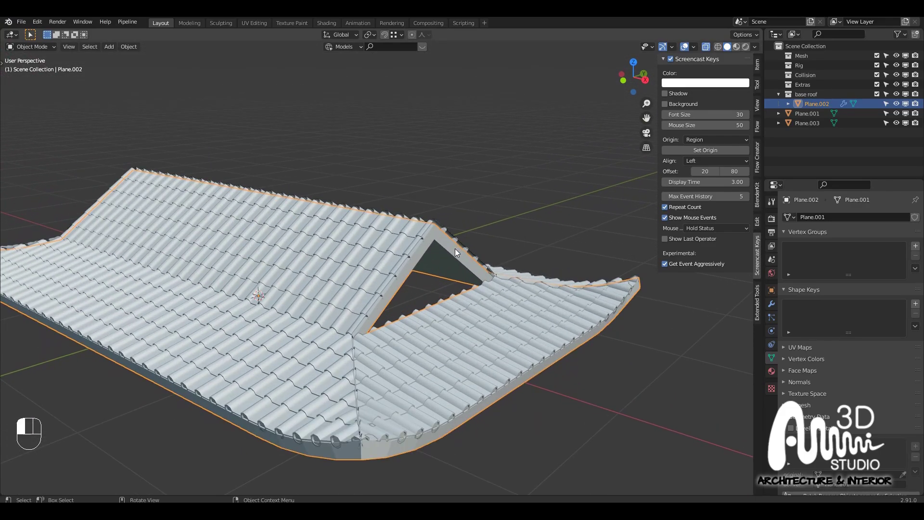
{"action": "scroll", "coordinate": [452, 250], "scroll_direction": "down", "scroll_amount": 5}
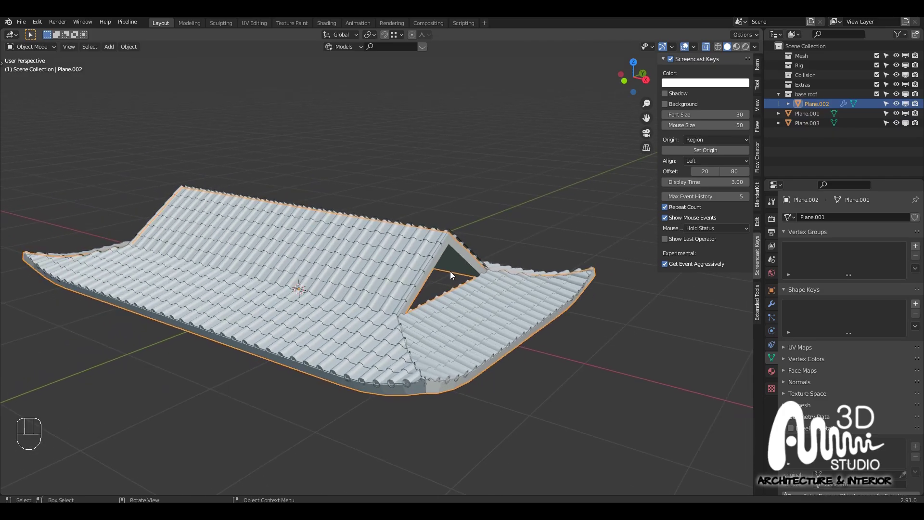
{"action": "key", "text": "KP_Divide"}
{"action": "key", "text": "Tab"}
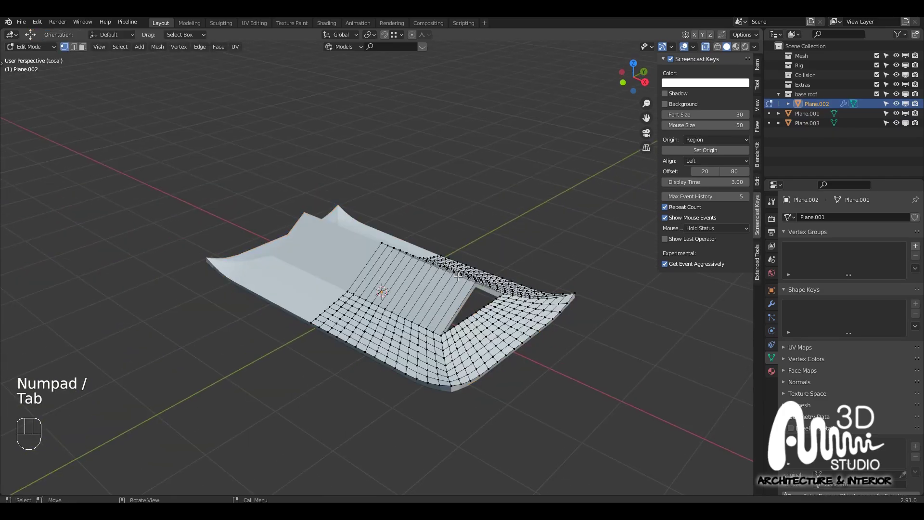
Select the edge loop along the base roof's front hip corner and duplicate it in place
{"action": "middle_click_drag", "start_coordinate": [458, 276], "coordinate": [422, 326]}
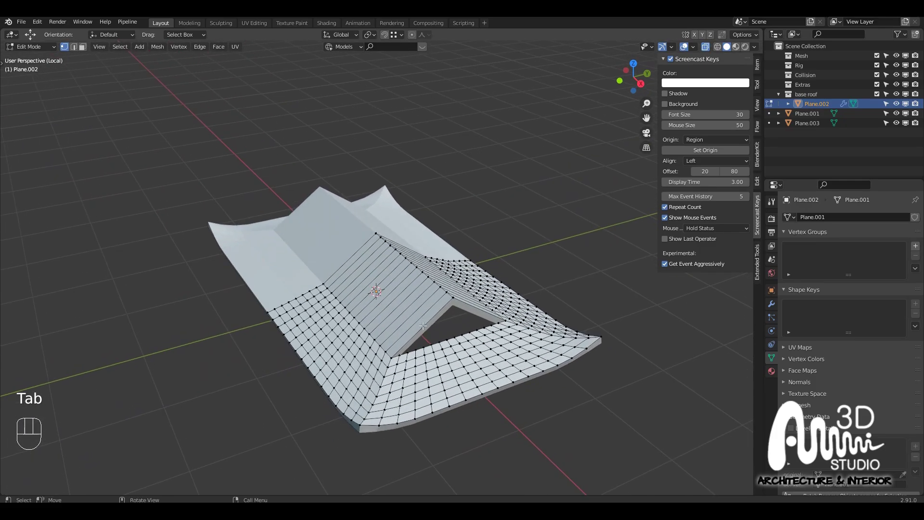
{"action": "key", "text": "2"}
{"action": "scroll", "coordinate": [384, 379], "scroll_direction": "up", "scroll_amount": 1}
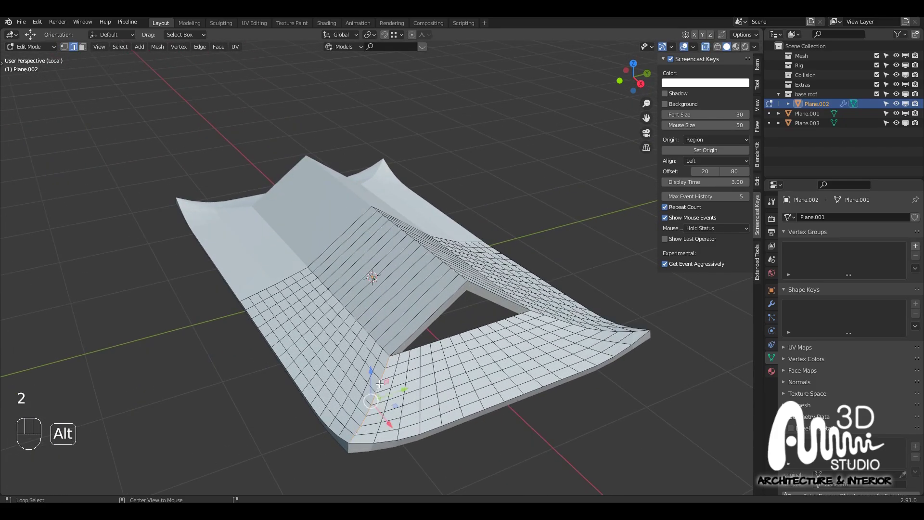
{"action": "middle_click_drag", "start_coordinate": [383, 382], "coordinate": [439, 336]}
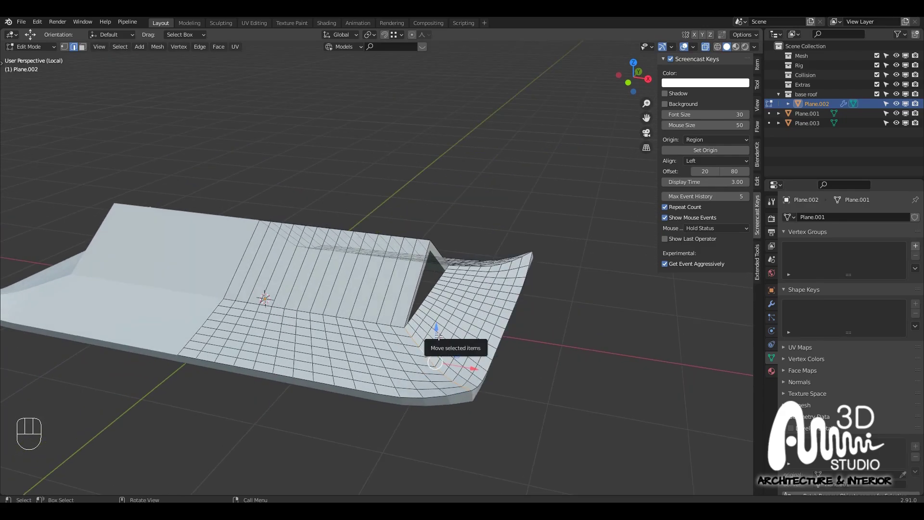
{"action": "key", "text": "shift+d"}
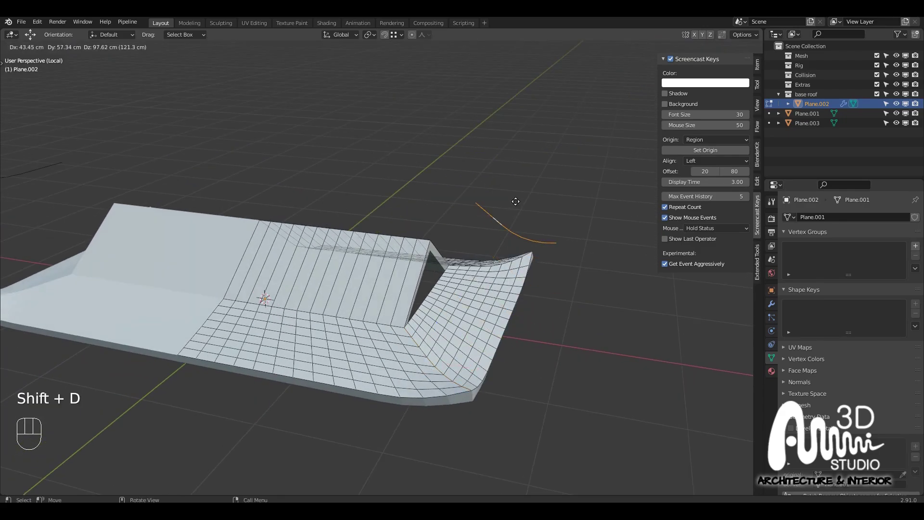
{"action": "right_click", "coordinate": [516, 202]}
Separate the duplicated hip edges into their own object and return to Object Mode
{"action": "middle_click_drag", "start_coordinate": [426, 365], "coordinate": [428, 366]}
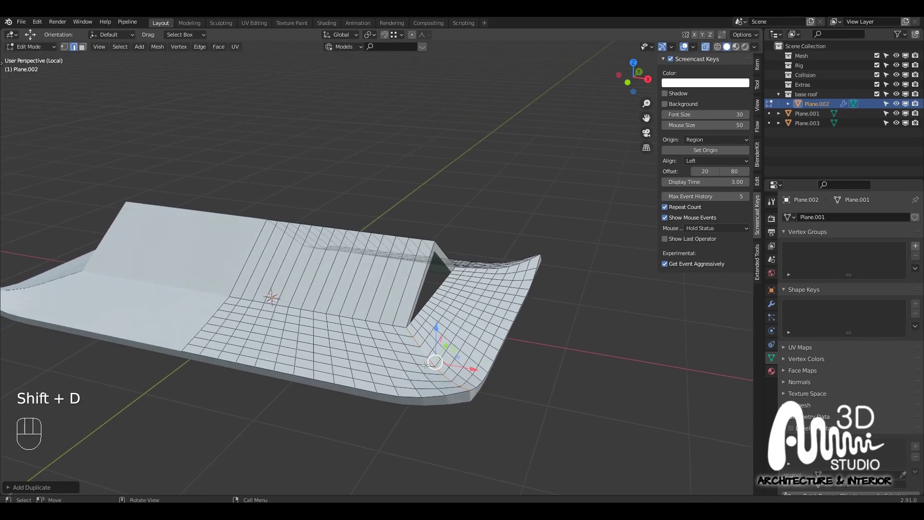
{"action": "key", "text": "p"}
{"action": "left_click", "coordinate": [426, 365]}
{"action": "key", "text": "Tab"}
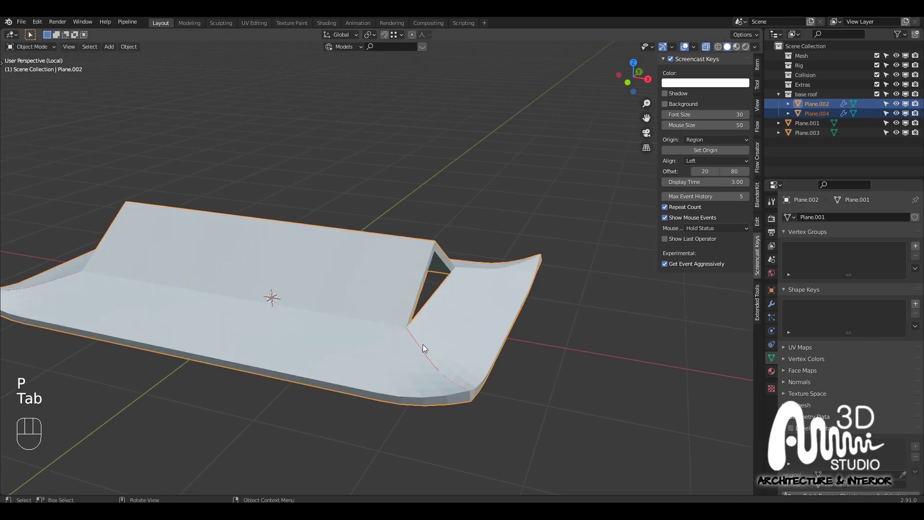
Select all edges of the separated hip curve and extrude them upward along Z by about 9 cm
{"action": "left_click", "coordinate": [419, 344]}
{"action": "middle_click_drag", "start_coordinate": [428, 349], "coordinate": [461, 322]}
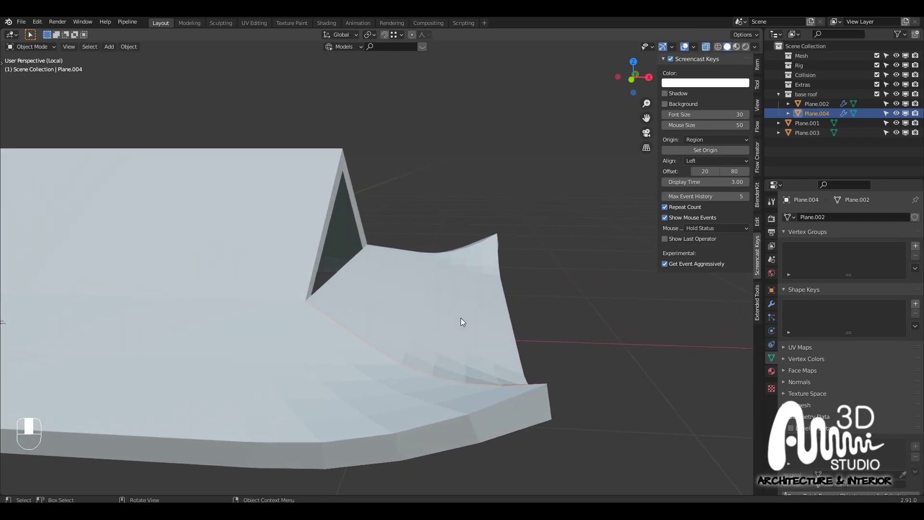
{"action": "key", "text": "Tab"}
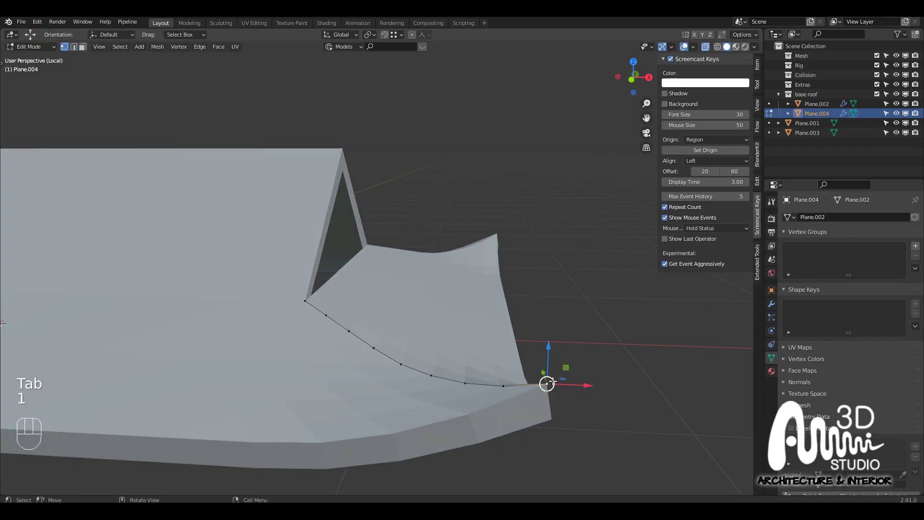
{"action": "key", "text": "e"}
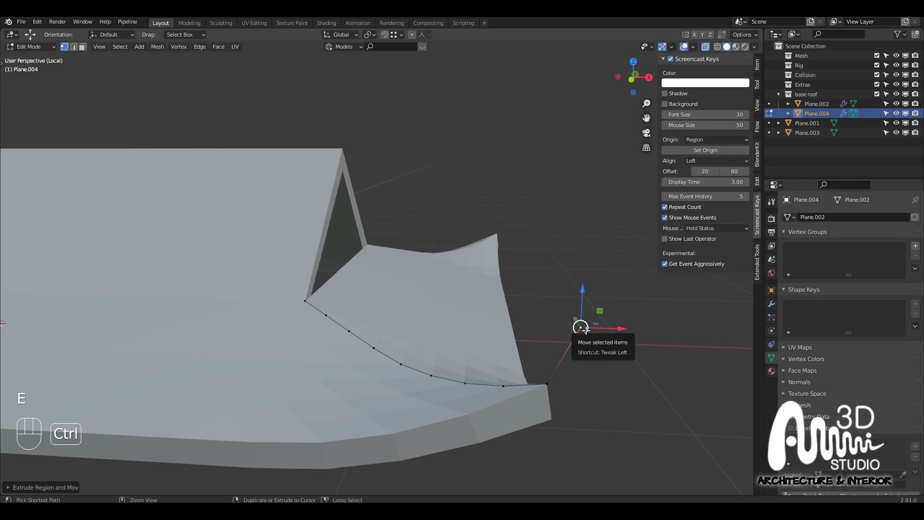
{"action": "key", "text": "ctrl+z"}
{"action": "key", "text": "2"}
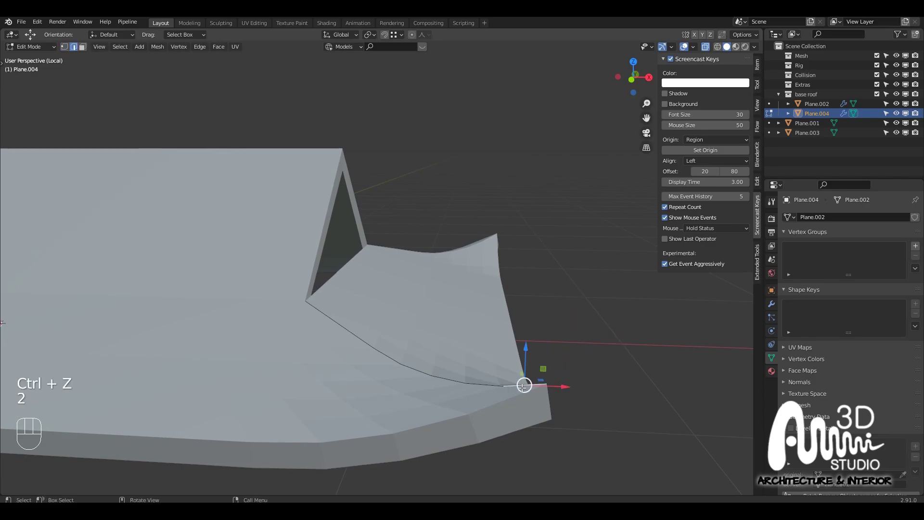
{"action": "right_click", "coordinate": [503, 384], "text": "shift"}
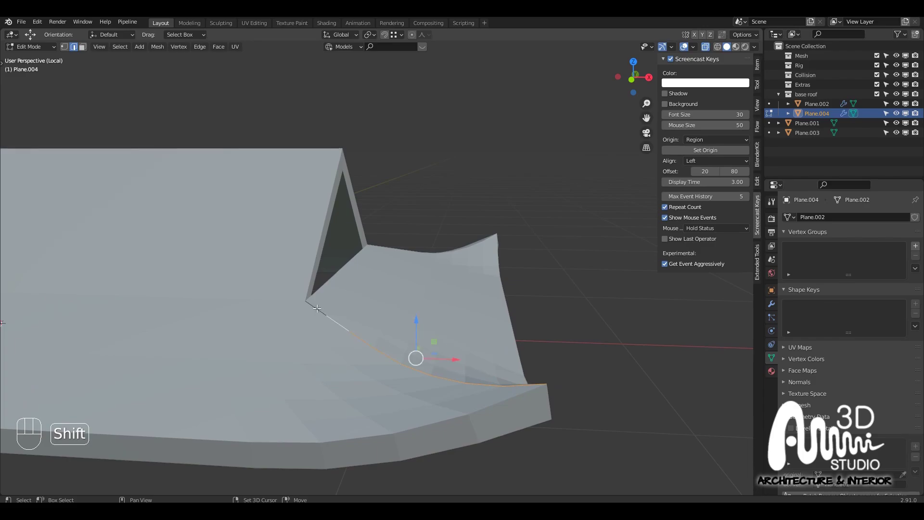
{"action": "middle_click_drag", "start_coordinate": [454, 342], "coordinate": [451, 342]}
{"action": "key", "text": "e"}
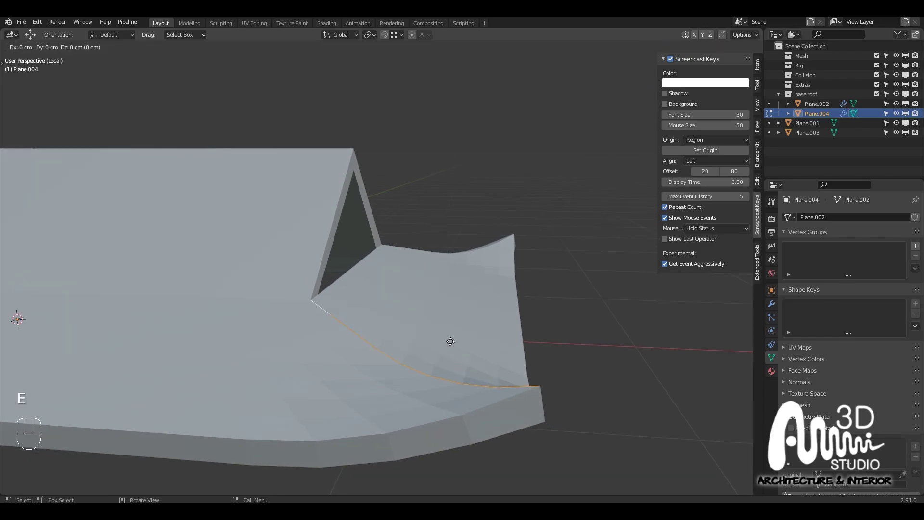
{"action": "key", "text": "z"}
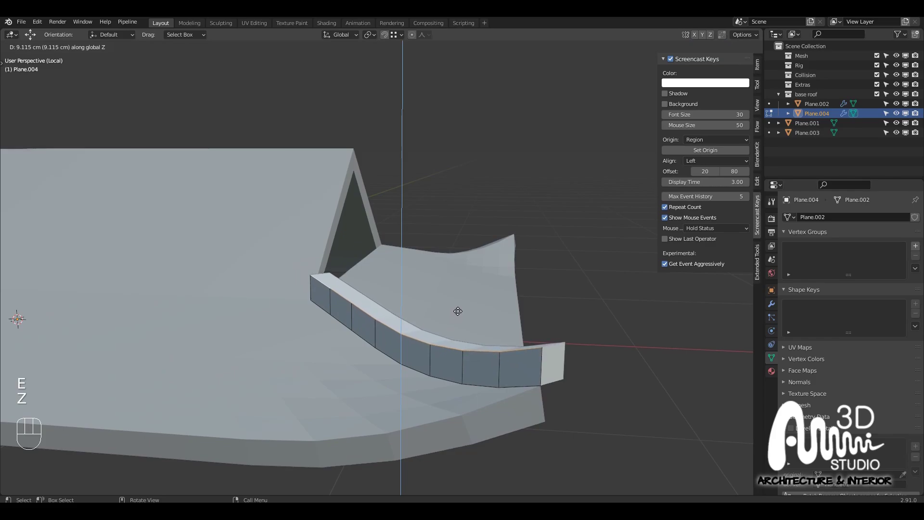
{"action": "left_click", "coordinate": [457, 312]}
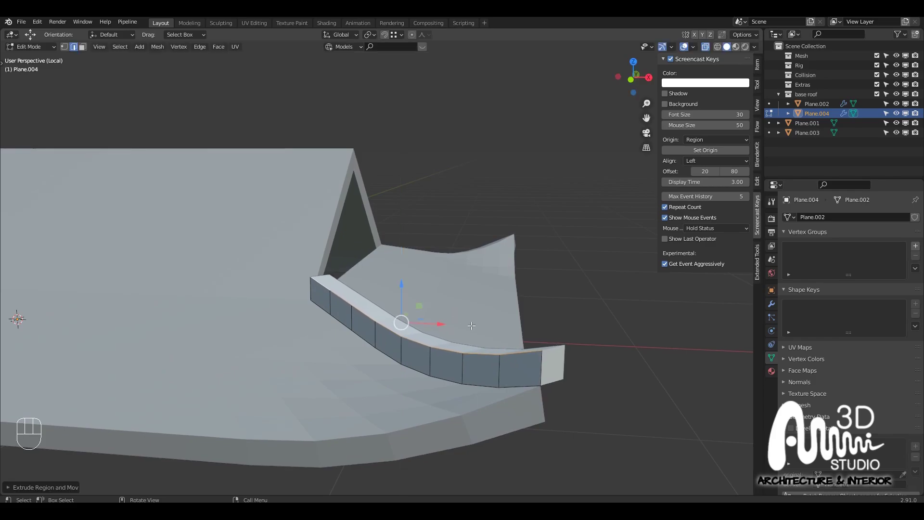
Return the hip ridge to Object Mode and set its Solidify offset to 0
{"action": "middle_click_drag", "start_coordinate": [456, 313], "coordinate": [747, 376]}
{"action": "key", "text": "Tab"}
{"action": "left_click", "coordinate": [771, 305]}
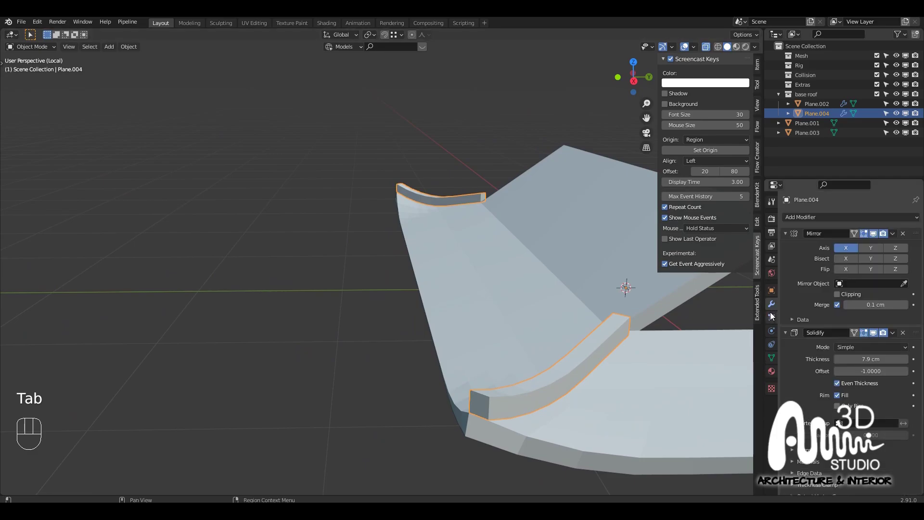
{"action": "middle_click_drag", "start_coordinate": [526, 401], "coordinate": [535, 371]}
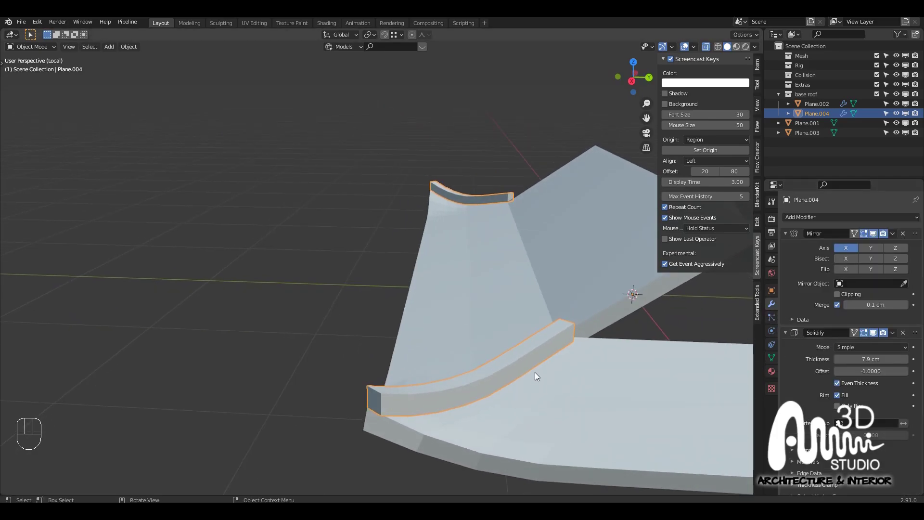
{"action": "middle_click_drag", "start_coordinate": [479, 383], "coordinate": [669, 387]}
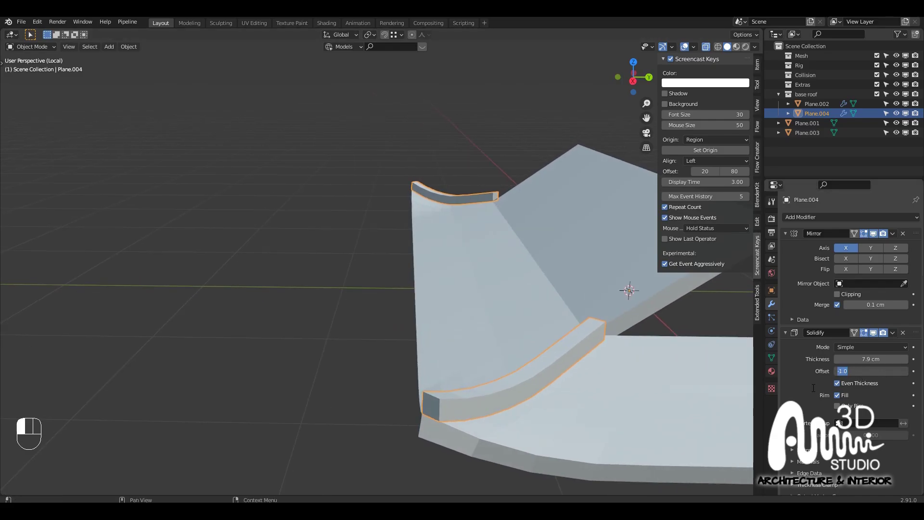
{"action": "type", "text": "0"}
{"action": "key", "text": "Return"}
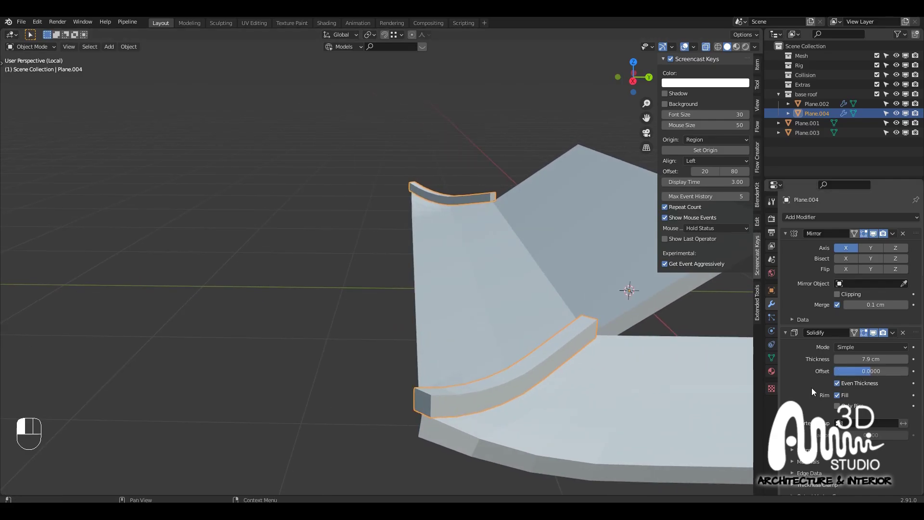
Try Solidify offsets of 1 and -1 on the hip ridge, and set the offset back to 0
{"action": "middle_click_drag", "start_coordinate": [495, 429], "coordinate": [614, 387]}
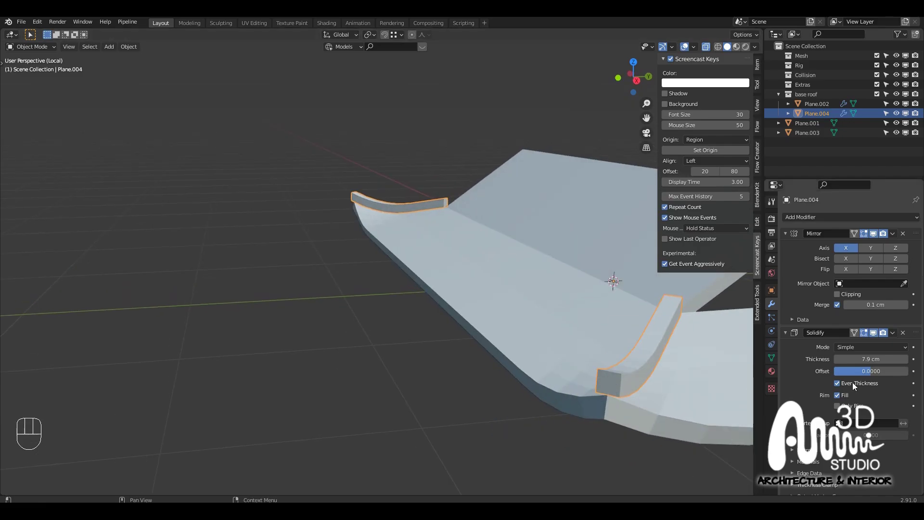
{"action": "key", "text": "KP_1"}
{"action": "key", "text": "KP_Enter"}
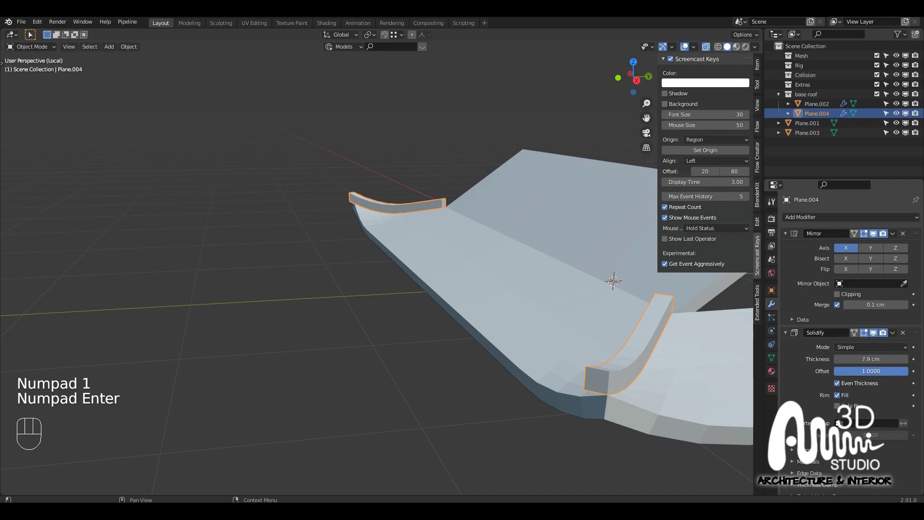
{"action": "left_click", "coordinate": [855, 372]}
{"action": "type", "text": "1"}
{"action": "key", "text": "KP_Enter"}
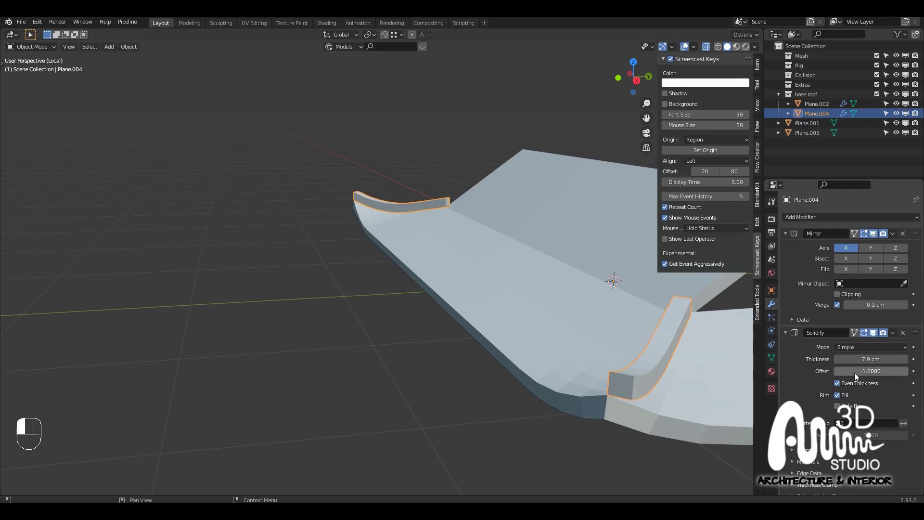
{"action": "left_click", "coordinate": [854, 374]}
{"action": "type", "text": "0"}
{"action": "key", "text": "Return"}
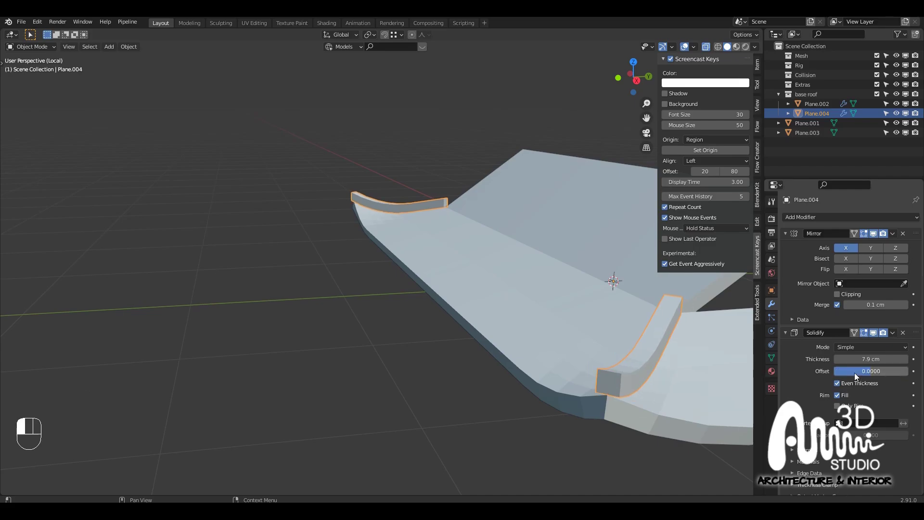
Remove the Mirror modifier from the hip ridge and apply its Solidify modifier
{"action": "middle_click_drag", "start_coordinate": [666, 399], "coordinate": [365, 361]}
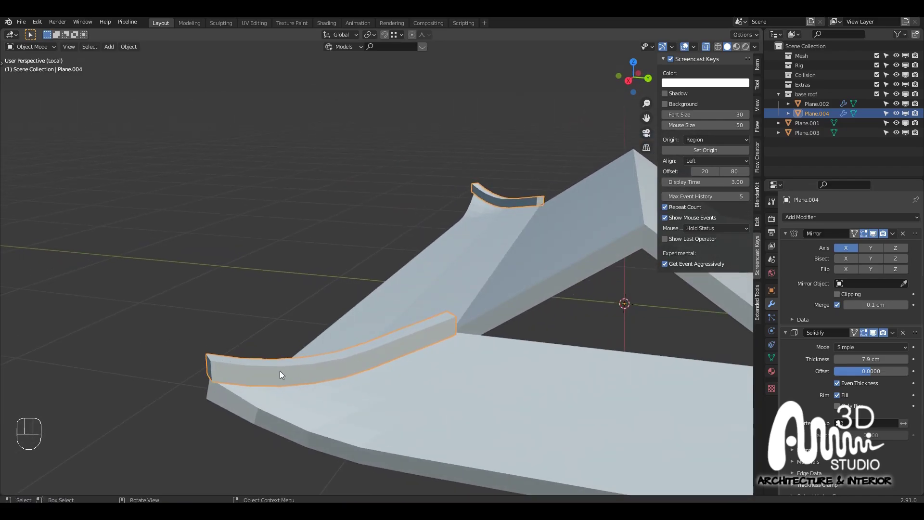
{"action": "middle_click_drag", "start_coordinate": [280, 371], "coordinate": [804, 339]}
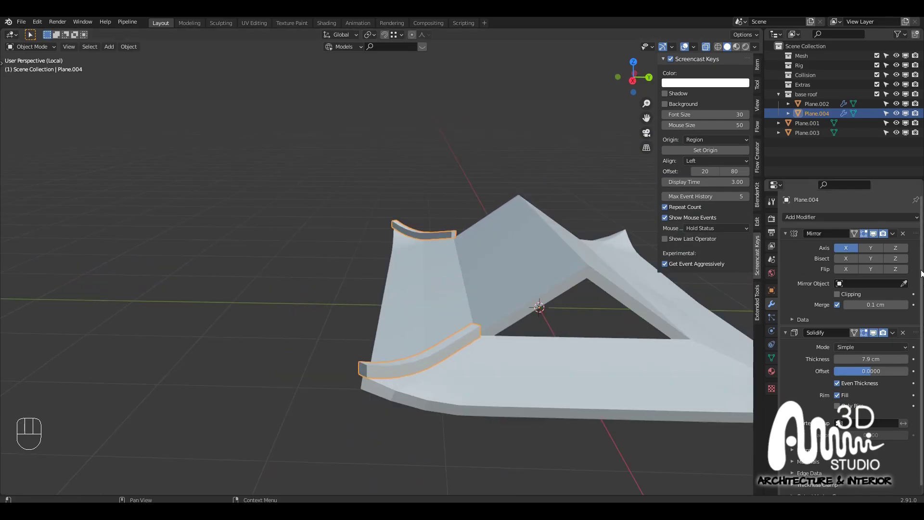
{"action": "left_click", "coordinate": [902, 233]}
{"action": "middle_click_drag", "start_coordinate": [481, 329], "coordinate": [437, 361]}
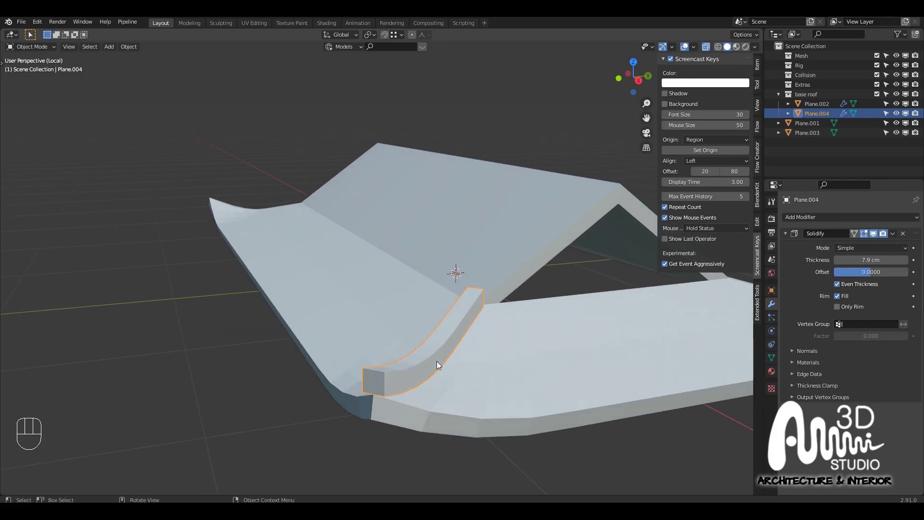
{"action": "left_click", "coordinate": [893, 233]}
{"action": "left_click", "coordinate": [882, 243]}
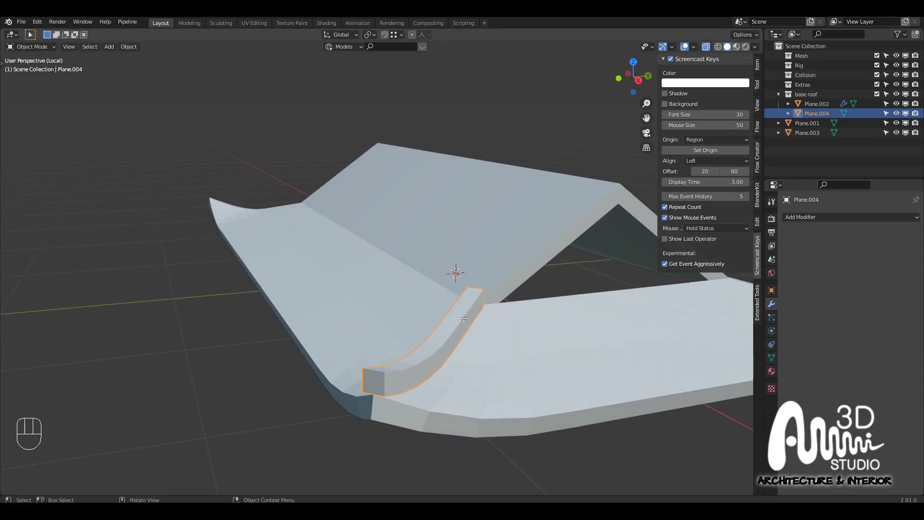
Add one centred loop cut running lengthwise through the hip ridge's mesh
{"action": "key", "text": "Tab"}
{"action": "middle_click_drag", "start_coordinate": [510, 347], "coordinate": [447, 330]}
{"action": "key", "text": "ctrl+r"}
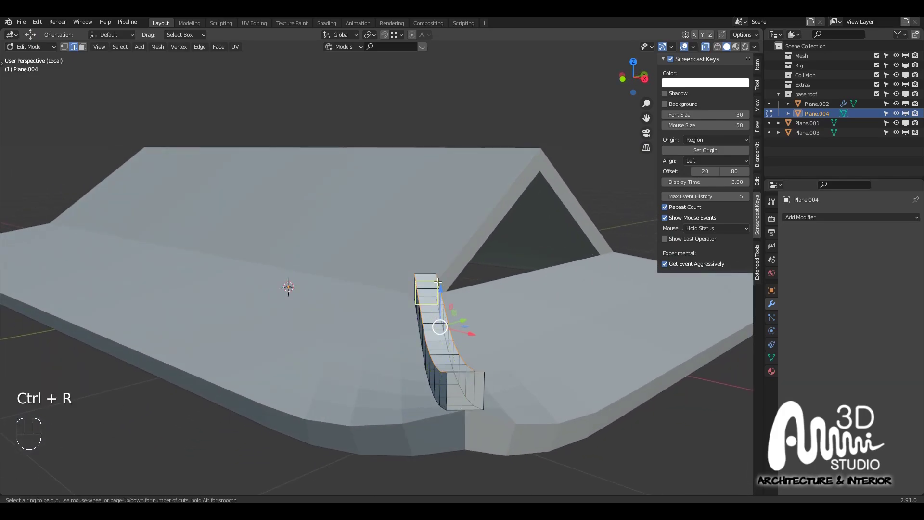
{"action": "left_click", "coordinate": [428, 276]}
{"action": "right_click", "coordinate": [427, 277]}
{"action": "middle_click_drag", "start_coordinate": [428, 276], "coordinate": [443, 312]}
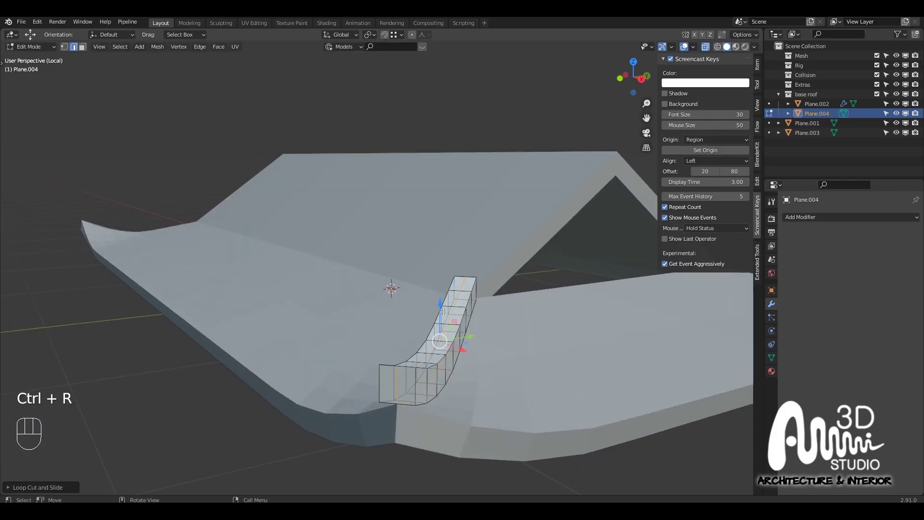
Select the centre edges along the hip ridge's top, raise them slightly into a peak, and return to Object Mode
{"action": "left_click", "coordinate": [451, 315], "text": "alt"}
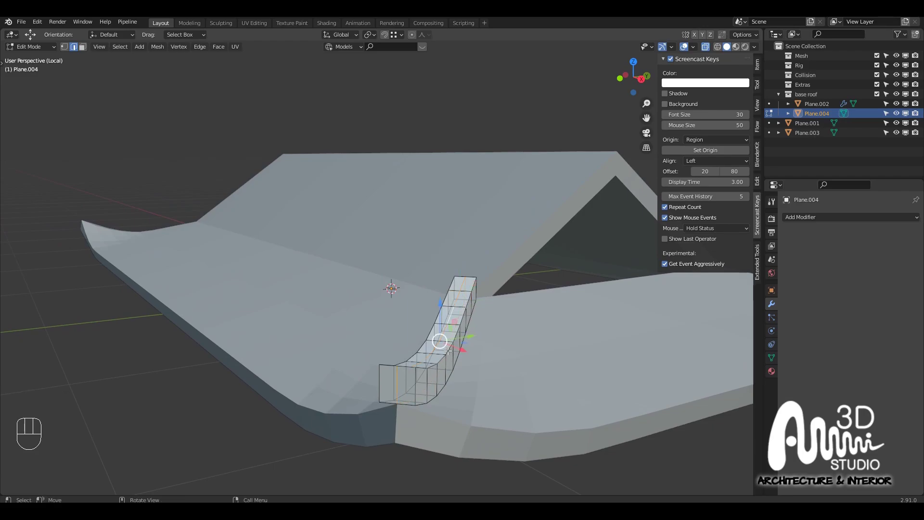
{"action": "middle_click_drag", "start_coordinate": [435, 389], "coordinate": [373, 388]}
{"action": "left_click", "coordinate": [388, 375]}
{"action": "left_click", "coordinate": [374, 388]}
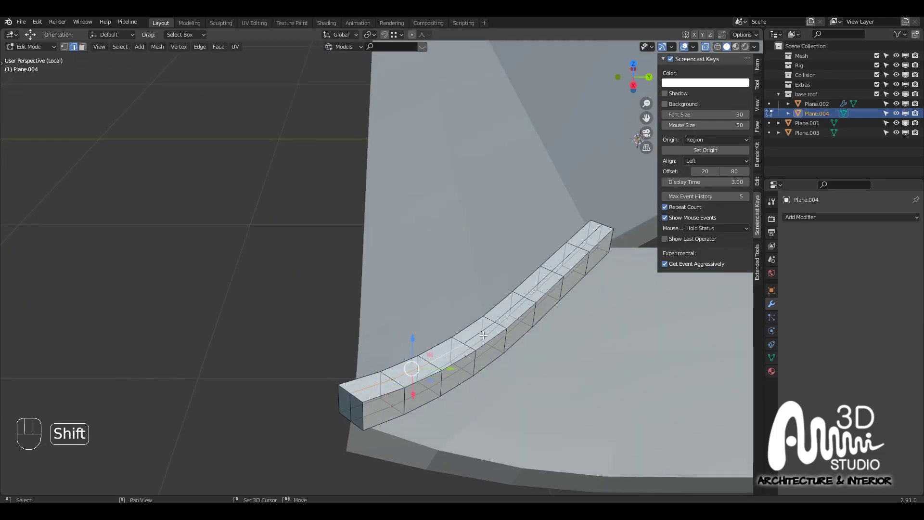
{"action": "left_click", "coordinate": [514, 318], "text": "ctrl"}
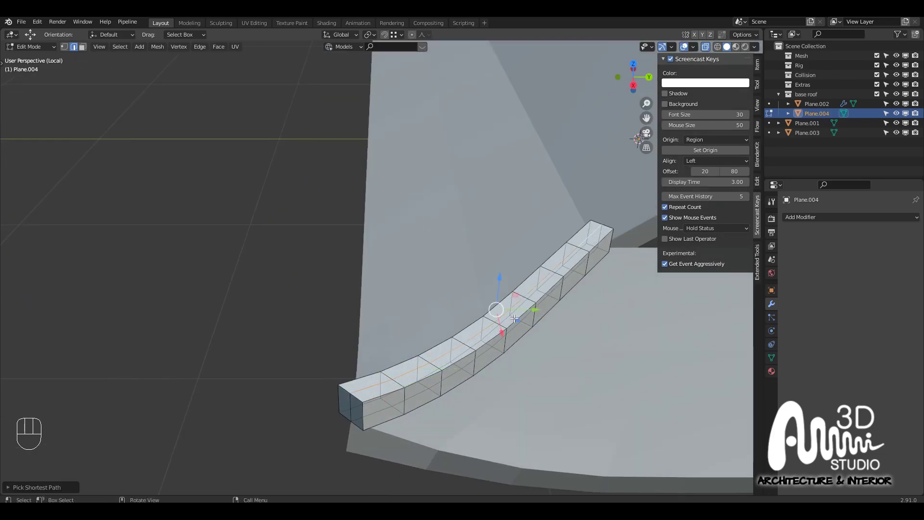
{"action": "middle_click_drag", "start_coordinate": [514, 319], "coordinate": [518, 288]}
{"action": "left_click_drag", "start_coordinate": [489, 287], "coordinate": [489, 269]}
{"action": "scroll", "coordinate": [489, 269], "scroll_direction": "down", "scroll_amount": 2}
{"action": "middle_click_drag", "start_coordinate": [489, 269], "coordinate": [454, 303]}
{"action": "key", "text": "Tab"}
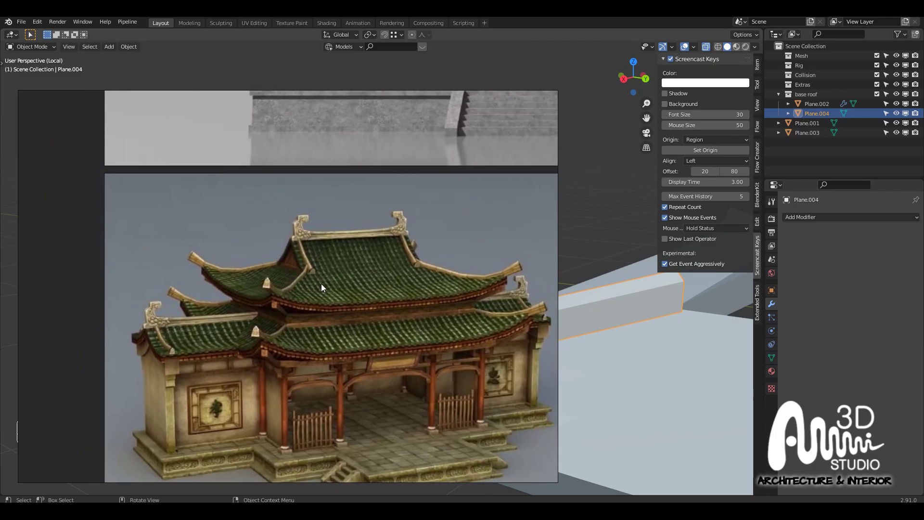
Extrude the hip ridge's outer end face outward about 20 cm and raise the extension along Z
{"action": "middle_click_drag", "start_coordinate": [594, 248], "coordinate": [398, 292]}
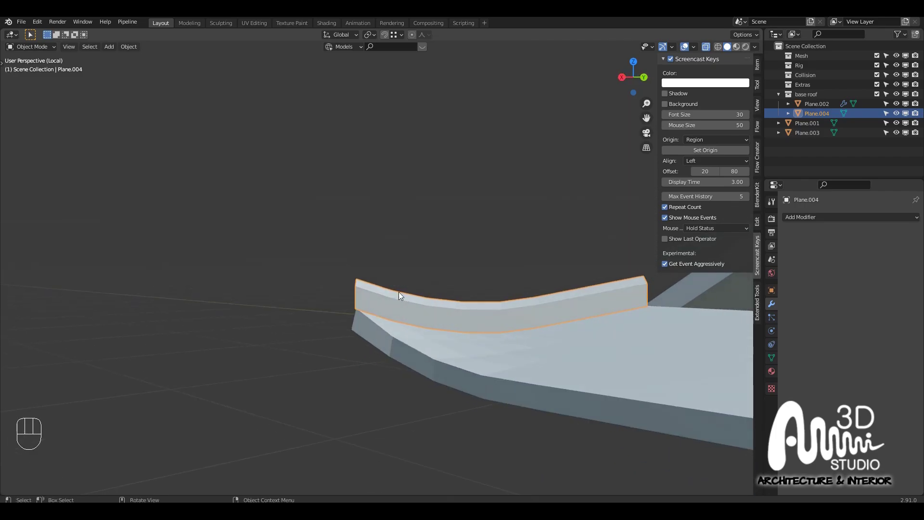
{"action": "key", "text": "Tab"}
{"action": "left_click_drag", "start_coordinate": [333, 252], "coordinate": [369, 323]}
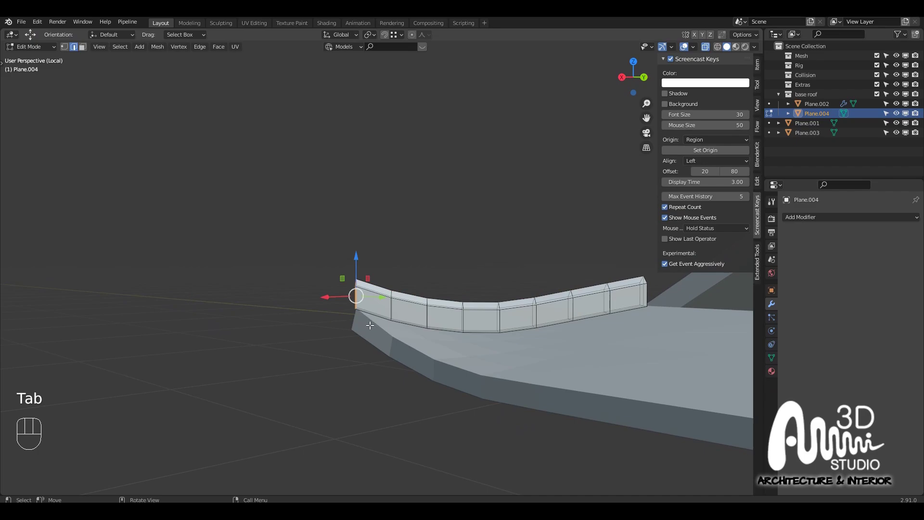
{"action": "key", "text": "e"}
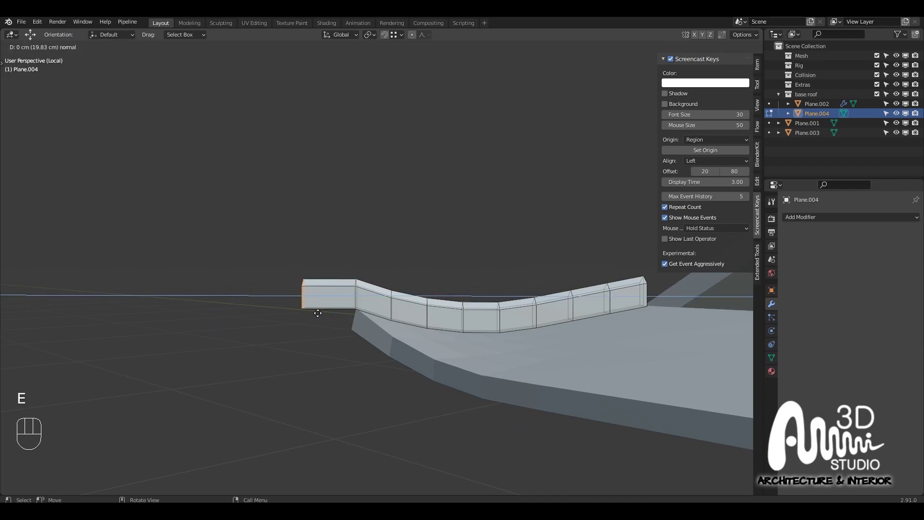
{"action": "left_click", "coordinate": [317, 313]}
{"action": "left_click_drag", "start_coordinate": [305, 259], "coordinate": [309, 235]}
Select the top vertices at the extended tip of the hip ridge and raise them along Z
{"action": "scroll", "coordinate": [353, 272], "scroll_direction": "down", "scroll_amount": 3}
{"action": "middle_click_drag", "start_coordinate": [353, 273], "coordinate": [322, 234]}
{"action": "scroll", "coordinate": [344, 268], "scroll_direction": "up", "scroll_amount": 4}
{"action": "key", "text": "1"}
{"action": "left_click_drag", "start_coordinate": [242, 213], "coordinate": [301, 261]}
{"action": "middle_click_drag", "start_coordinate": [312, 245], "coordinate": [288, 239]}
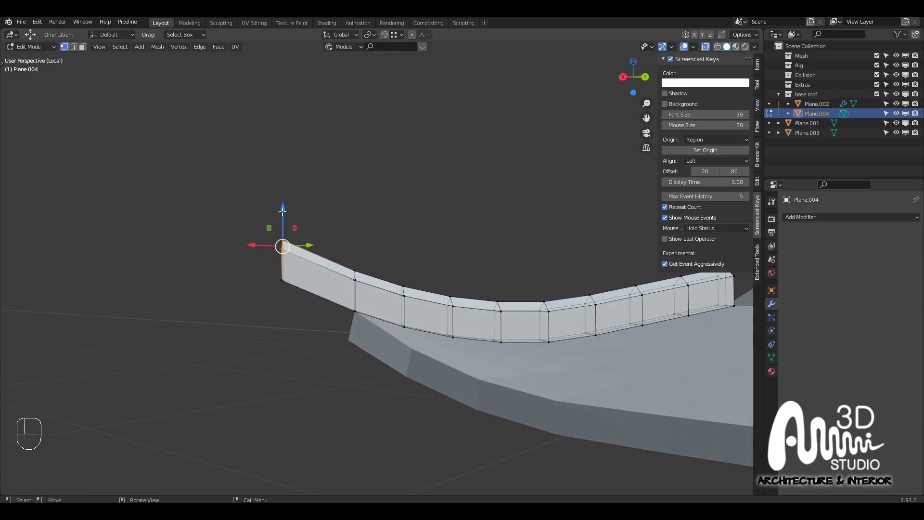
{"action": "left_click_drag", "start_coordinate": [283, 212], "coordinate": [283, 193]}
{"action": "middle_click_drag", "start_coordinate": [382, 273], "coordinate": [347, 242]}
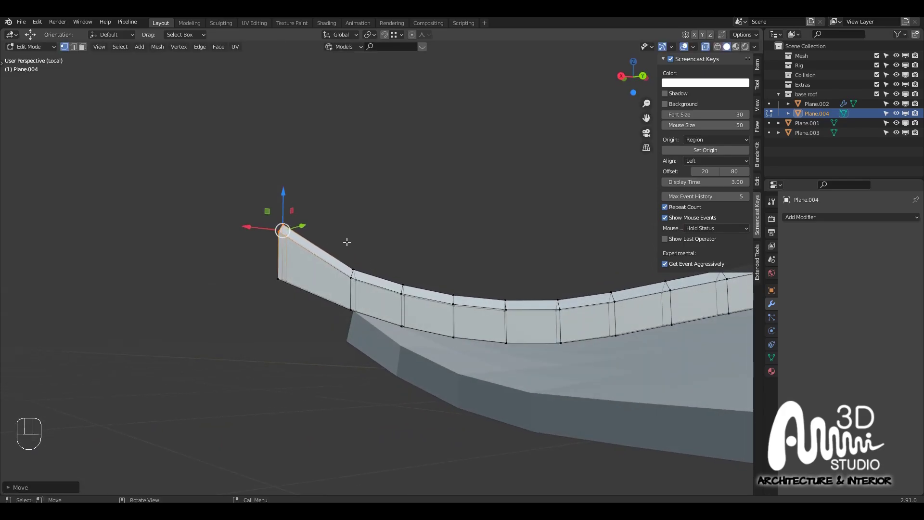
Select the peak vertex where the hip ridge's extension begins and return to Object Mode
{"action": "mouse_move", "coordinate": [341, 241]}
{"action": "left_mouse_down"}
{"action": "mouse_move", "coordinate": [378, 285]}
{"action": "mouse_move", "coordinate": [355, 234]}
{"action": "left_mouse_up"}
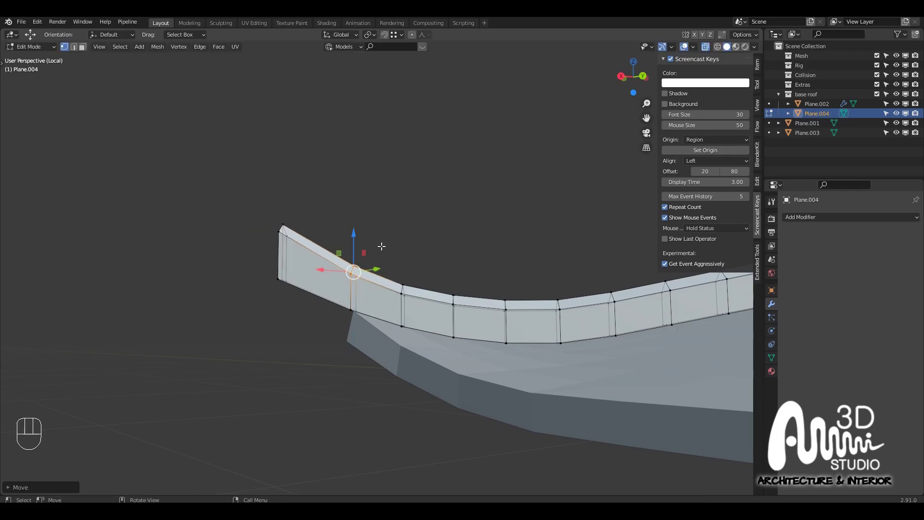
{"action": "mouse_move", "coordinate": [390, 249]}
{"action": "middle_mouse_down"}
{"action": "mouse_move", "coordinate": [432, 266]}
{"action": "mouse_move", "coordinate": [400, 251]}
{"action": "mouse_move", "coordinate": [397, 258]}
{"action": "middle_mouse_up"}
{"action": "scroll", "coordinate": [396, 248], "scroll_direction": "up", "scroll_amount": 3}
{"action": "left_click", "coordinate": [396, 244]}
{"action": "scroll", "coordinate": [404, 250], "scroll_direction": "down", "scroll_amount": 1}
{"action": "left_click_drag", "start_coordinate": [338, 231], "coordinate": [359, 259]}
{"action": "middle_click_drag", "start_coordinate": [409, 262], "coordinate": [435, 166]}
{"action": "key", "text": "Tab"}
Open the base roof's mesh in Edit Mode and select the edge loop along its top ridge
{"action": "scroll", "coordinate": [436, 167], "scroll_direction": "up", "scroll_amount": 4}
{"action": "left_click", "coordinate": [444, 186]}
{"action": "middle_click_drag", "start_coordinate": [515, 225], "coordinate": [471, 241]}
{"action": "key", "text": "Tab"}
{"action": "middle_click_drag", "start_coordinate": [313, 221], "coordinate": [488, 238]}
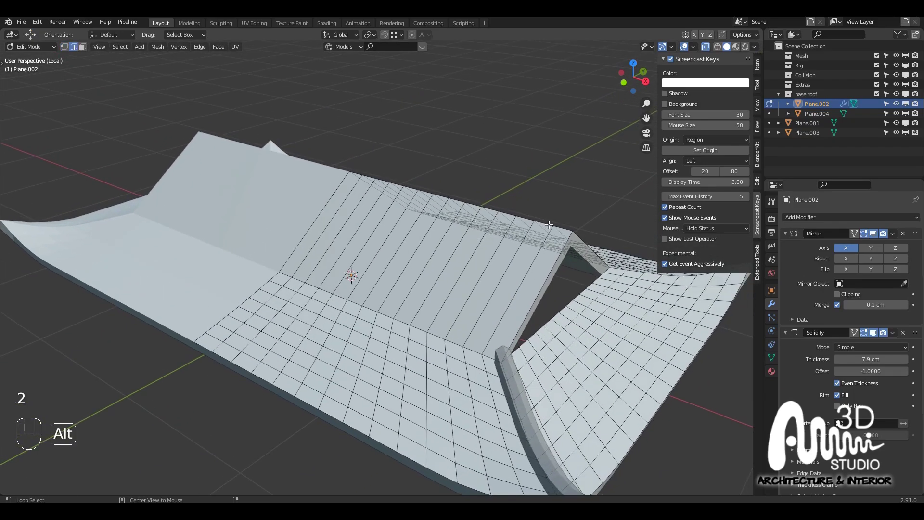
{"action": "middle_click_drag", "start_coordinate": [558, 227], "coordinate": [532, 223]}
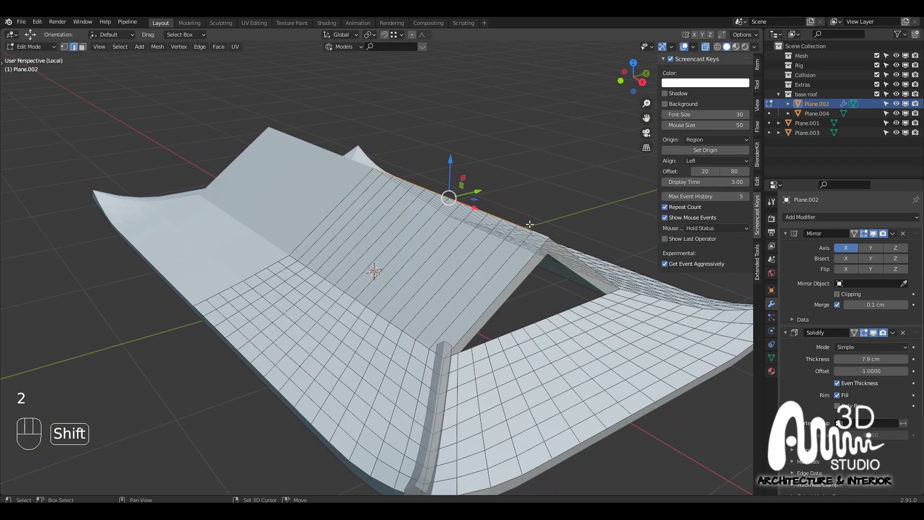
Duplicate the top ridge edges in place, separate them into their own object, and return to Object Mode
{"action": "key", "text": "shift+d"}
{"action": "right_click", "coordinate": [558, 175]}
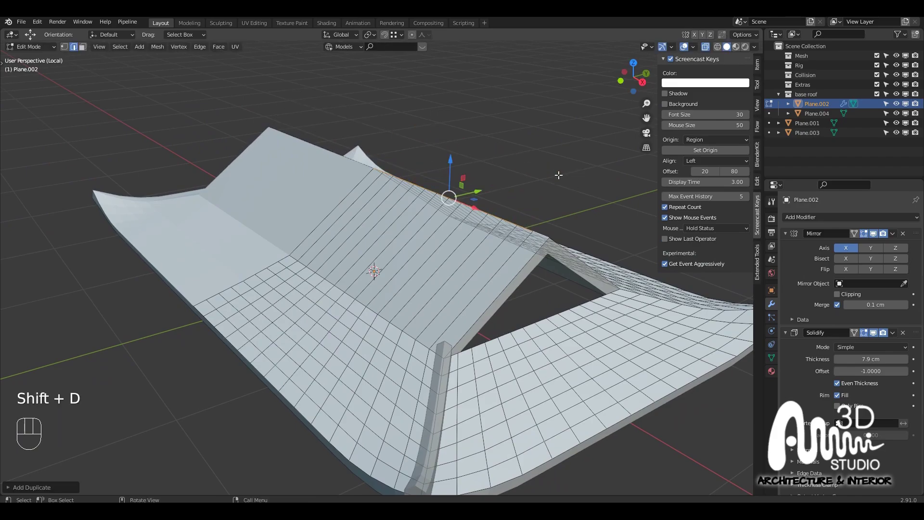
{"action": "key", "text": "p"}
{"action": "left_click", "coordinate": [558, 174]}
{"action": "key", "text": "Tab"}
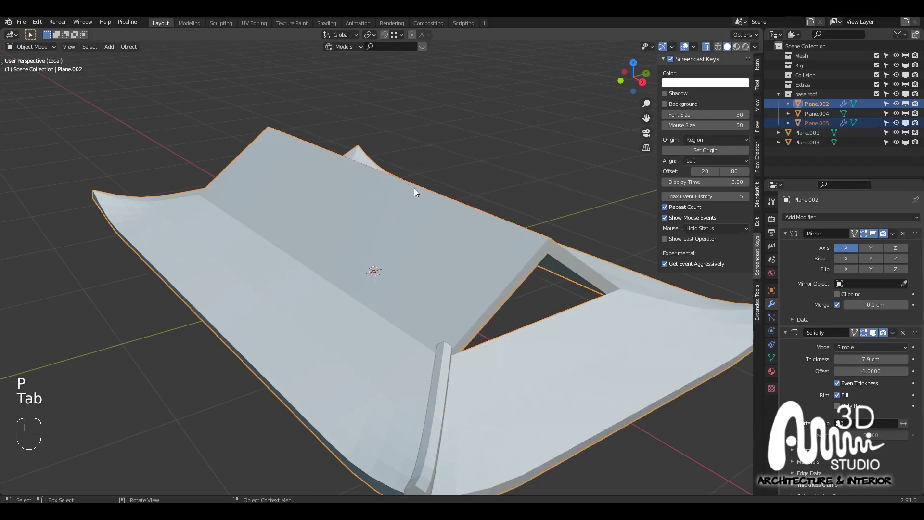
Select all edges of the separated top ridge object and extrude them upward along Z by about 9.6 cm
{"action": "left_click", "coordinate": [414, 188]}
{"action": "left_click", "coordinate": [418, 186]}
{"action": "left_click", "coordinate": [417, 186]}
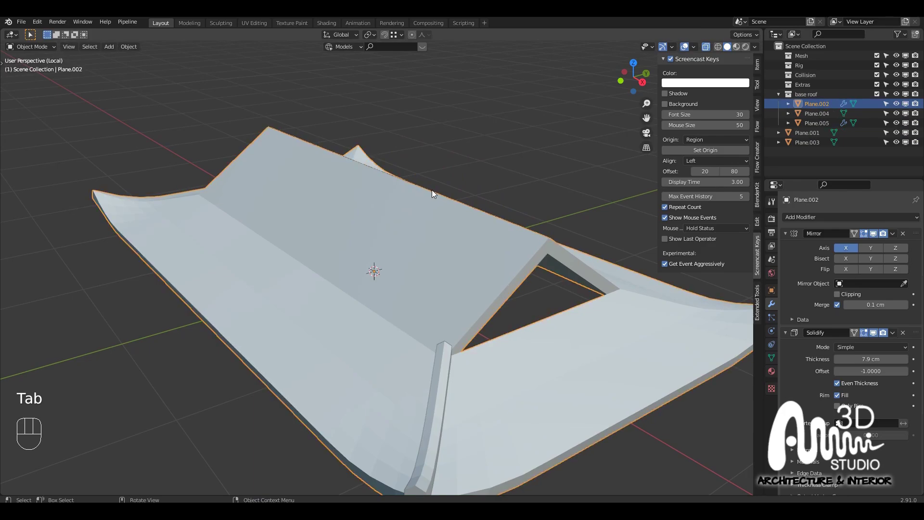
{"action": "left_click", "coordinate": [432, 190]}
{"action": "middle_click_drag", "start_coordinate": [432, 189], "coordinate": [440, 192]}
{"action": "key", "text": "Tab"}
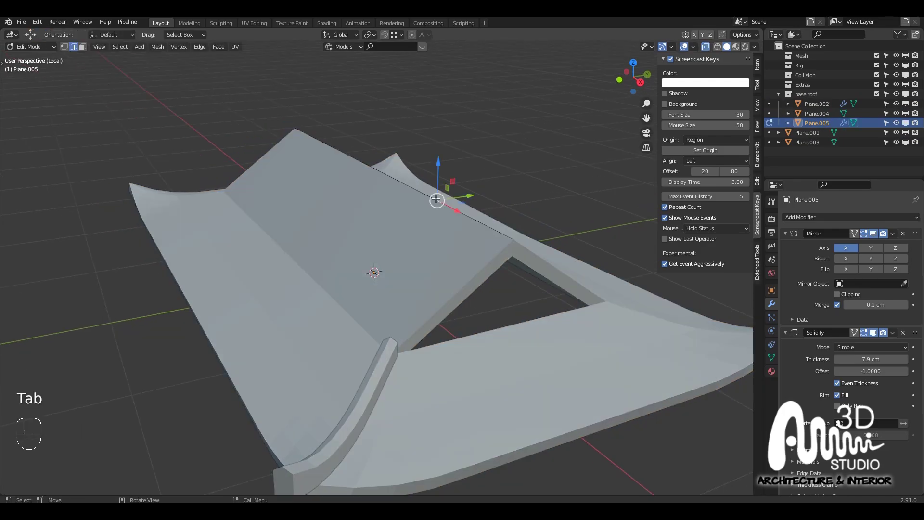
{"action": "key", "text": "a"}
{"action": "key", "text": "a"}
{"action": "middle_click_drag", "start_coordinate": [437, 198], "coordinate": [499, 193]}
{"action": "key", "text": "e"}
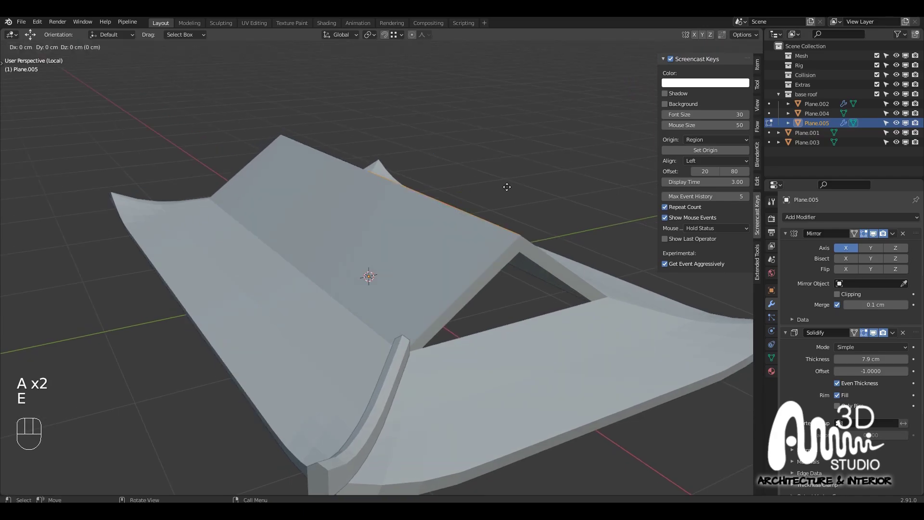
{"action": "key", "text": "z"}
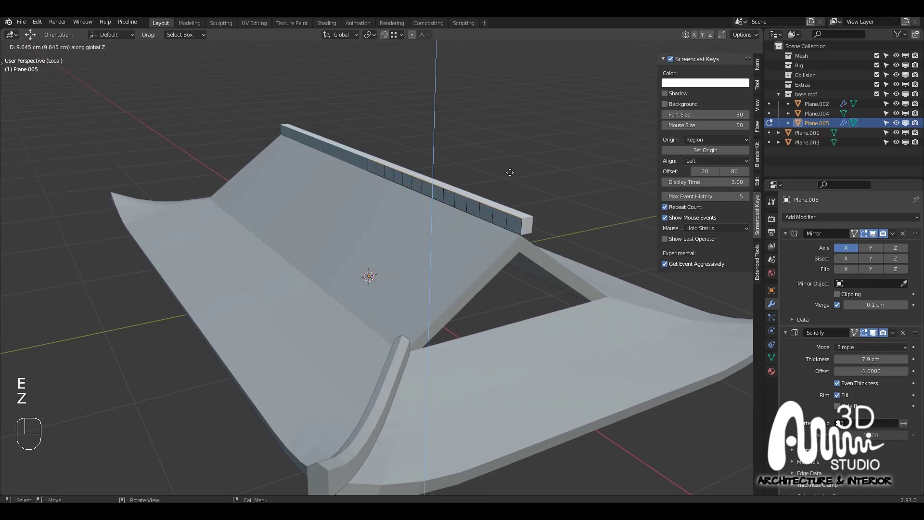
{"action": "left_click", "coordinate": [510, 172]}
{"action": "middle_click_drag", "start_coordinate": [509, 173], "coordinate": [524, 216]}
Return to Object Mode and set the top ridge's Solidify offset to 0
{"action": "key", "text": "Tab"}
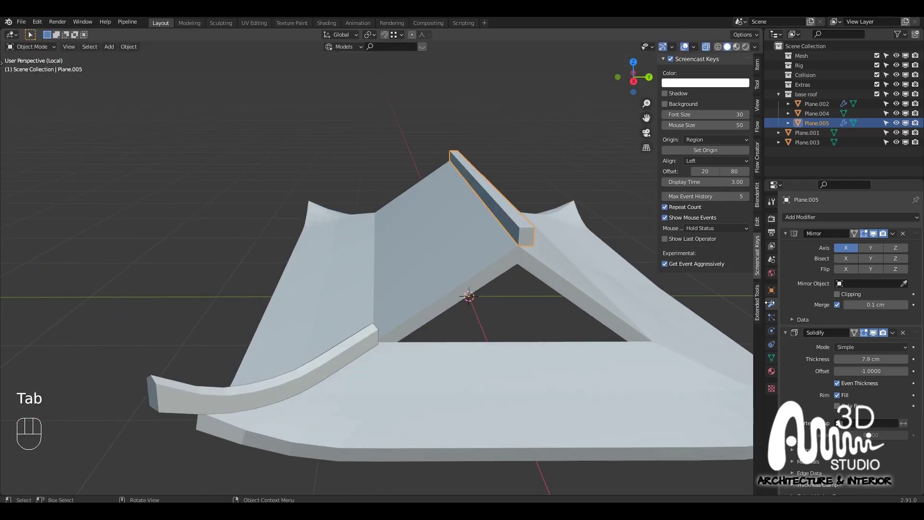
{"action": "left_click", "coordinate": [865, 372]}
{"action": "type", "text": "0"}
{"action": "key", "text": "Return"}
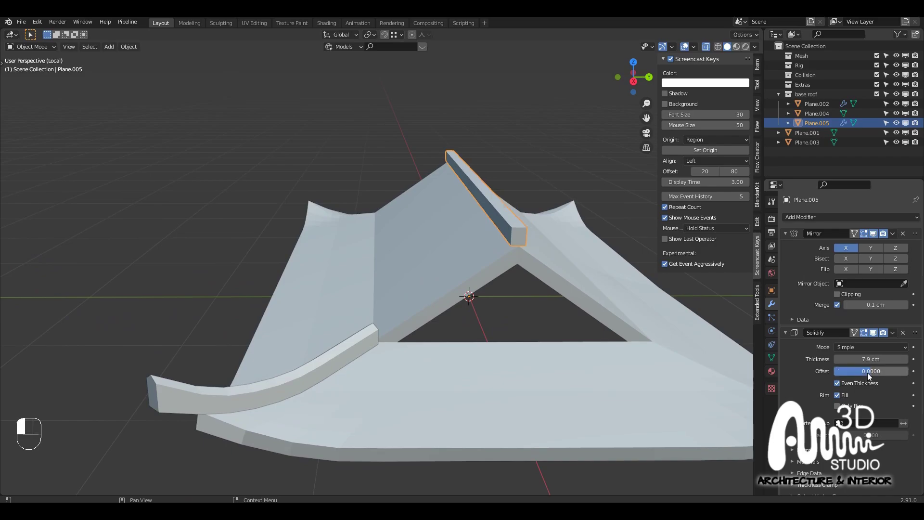
Select the whole top ridge mesh and adjust its height along Z on the roof's peak, then return to Object Mode
{"action": "middle_click_drag", "start_coordinate": [602, 308], "coordinate": [551, 166]}
{"action": "key", "text": "Tab"}
{"action": "key", "text": "a"}
{"action": "key", "text": "a"}
{"action": "left_click_drag", "start_coordinate": [551, 161], "coordinate": [557, 166]}
{"action": "mouse_move", "coordinate": [558, 166]}
{"action": "middle_mouse_down"}
{"action": "mouse_move", "coordinate": [547, 187]}
{"action": "mouse_move", "coordinate": [587, 202]}
{"action": "mouse_move", "coordinate": [552, 172]}
{"action": "middle_mouse_up"}
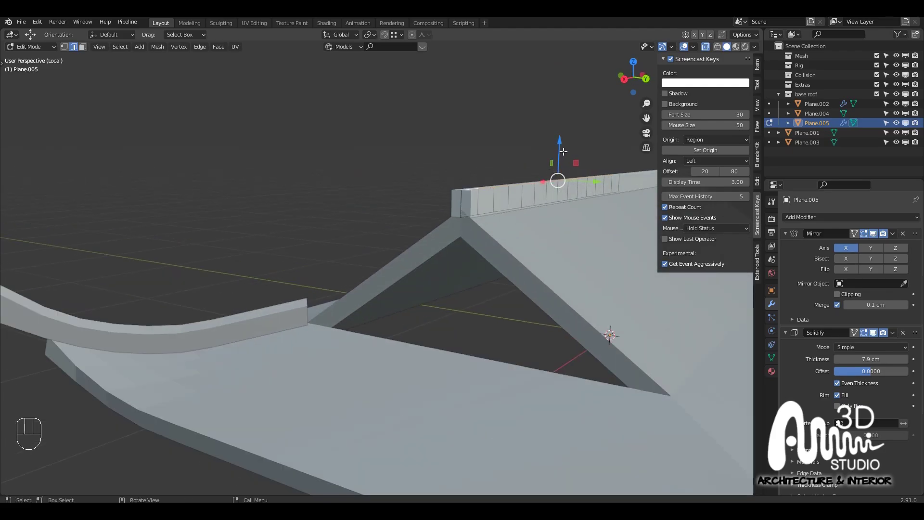
{"action": "left_click_drag", "start_coordinate": [563, 152], "coordinate": [561, 150]}
{"action": "middle_click_drag", "start_coordinate": [561, 149], "coordinate": [561, 207]}
{"action": "key", "text": "Tab"}
{"action": "scroll", "coordinate": [549, 206], "scroll_direction": "up", "scroll_amount": 4}
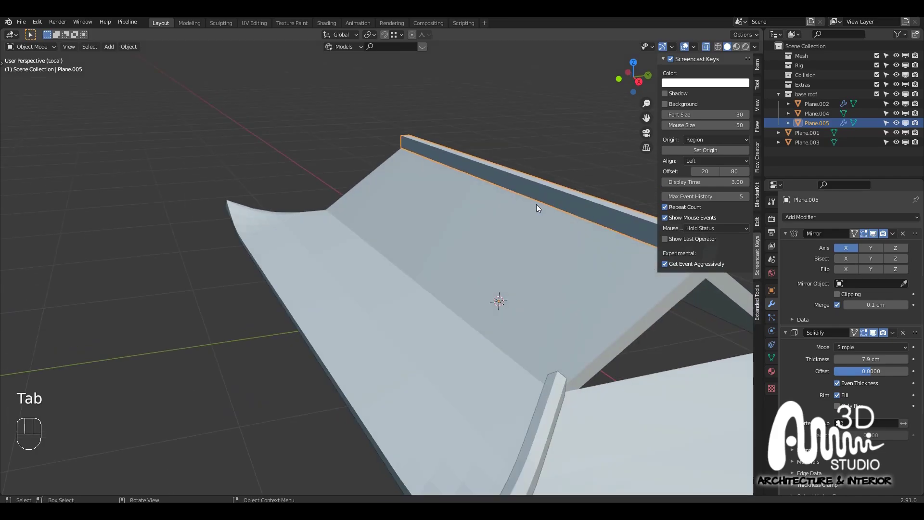
Extend the top ridge's end edge along X past the gable and move the neighbouring edge loop outward as well
{"action": "middle_click_drag", "start_coordinate": [607, 235], "coordinate": [593, 212], "text": "shift"}
{"action": "key", "text": "Tab"}
{"action": "left_click", "coordinate": [572, 242]}
{"action": "left_click_drag", "start_coordinate": [567, 206], "coordinate": [609, 207]}
{"action": "left_click", "coordinate": [503, 205], "text": "alt"}
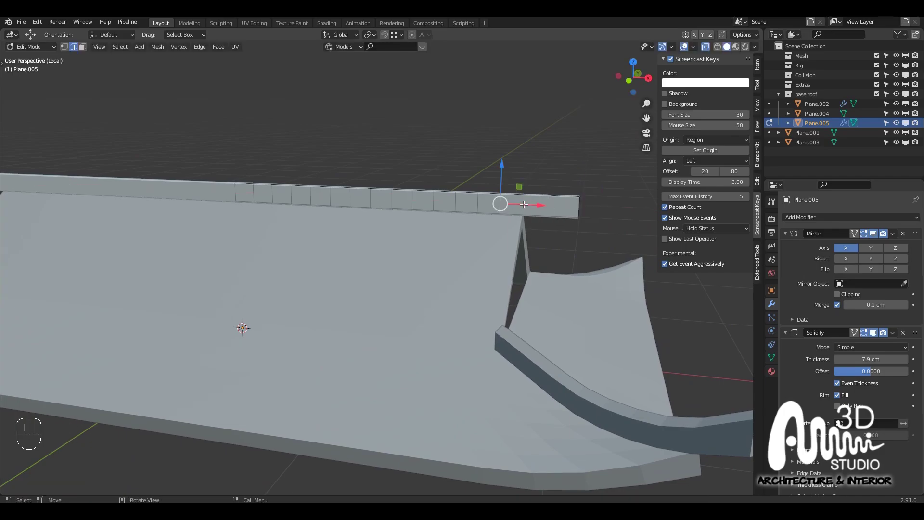
{"action": "left_click_drag", "start_coordinate": [538, 205], "coordinate": [562, 203]}
{"action": "middle_click_drag", "start_coordinate": [570, 198], "coordinate": [577, 197]}
Raise the vertices at the ridge's overhanging end and pull the upper one outward to shape an upturned tip
{"action": "key", "text": "1"}
{"action": "left_click_drag", "start_coordinate": [575, 173], "coordinate": [583, 147]}
{"action": "mouse_move", "coordinate": [515, 164]}
{"action": "left_mouse_down"}
{"action": "mouse_move", "coordinate": [547, 196]}
{"action": "mouse_move", "coordinate": [527, 156]}
{"action": "left_mouse_up"}
{"action": "left_click_drag", "start_coordinate": [590, 223], "coordinate": [607, 195]}
{"action": "middle_click_drag", "start_coordinate": [604, 195], "coordinate": [536, 196], "text": "shift"}
{"action": "left_click_drag", "start_coordinate": [551, 182], "coordinate": [571, 184]}
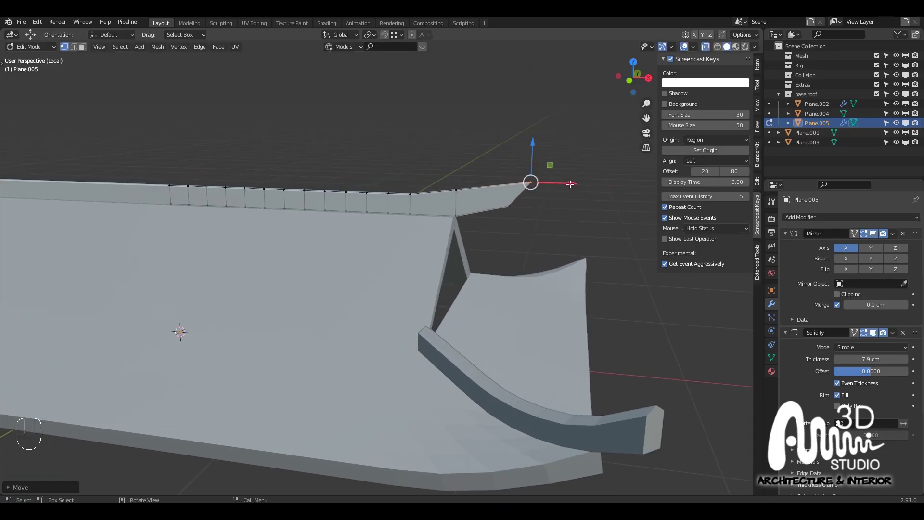
{"action": "left_click_drag", "start_coordinate": [531, 156], "coordinate": [525, 138]}
{"action": "scroll", "coordinate": [518, 138], "scroll_direction": "down", "scroll_amount": 2}
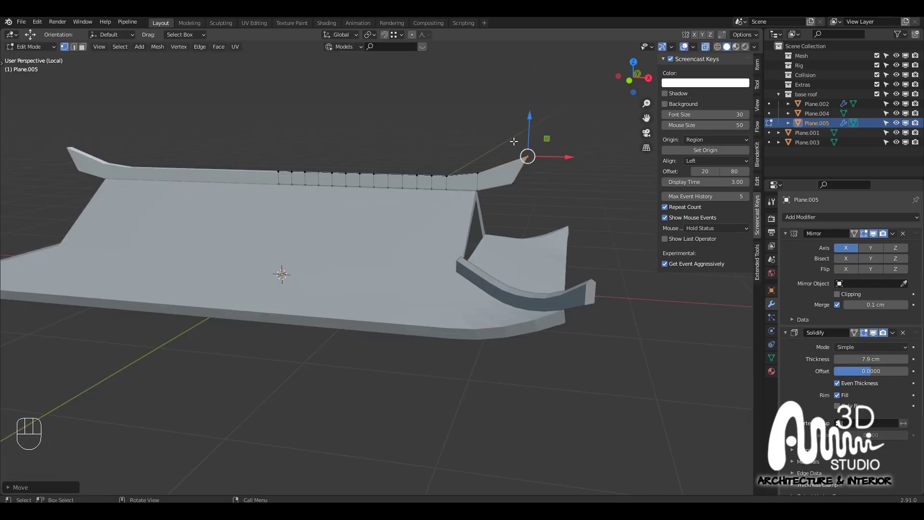
{"action": "key", "text": "Tab"}
{"action": "scroll", "coordinate": [523, 157], "scroll_direction": "up", "scroll_amount": 4}
{"action": "key", "text": "Tab"}
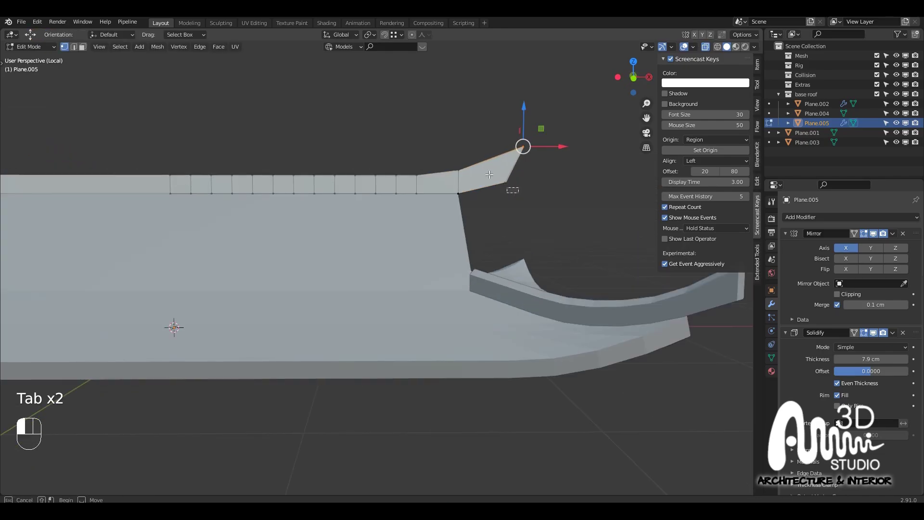
Move the edge loops behind the ridge's upturned tip outward along X, shifting the inner loop by about 21 cm
{"action": "scroll", "coordinate": [499, 180], "scroll_direction": "up", "scroll_amount": 1}
{"action": "middle_click_drag", "start_coordinate": [500, 183], "coordinate": [483, 199]}
{"action": "left_click_drag", "start_coordinate": [477, 207], "coordinate": [385, 155]}
{"action": "key", "text": "g"}
{"action": "key", "text": "g"}
{"action": "left_click", "coordinate": [412, 187]}
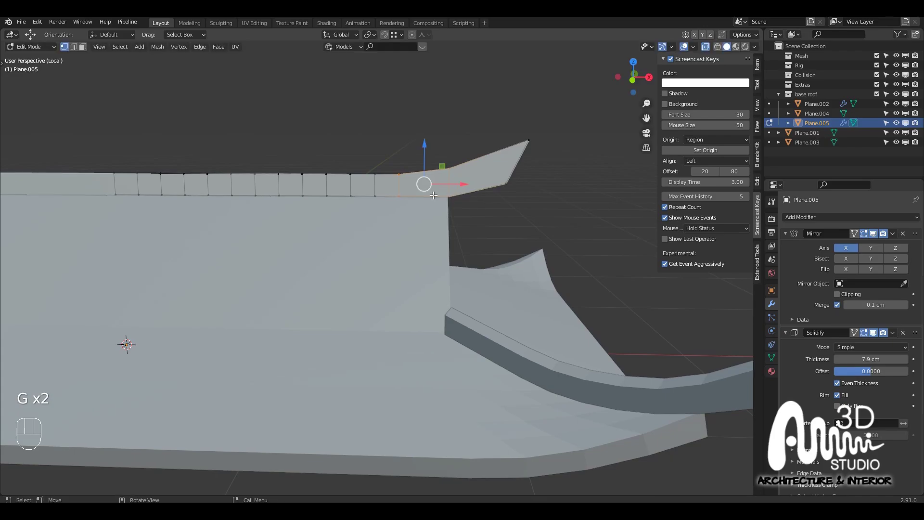
{"action": "key", "text": "g"}
{"action": "key", "text": "x"}
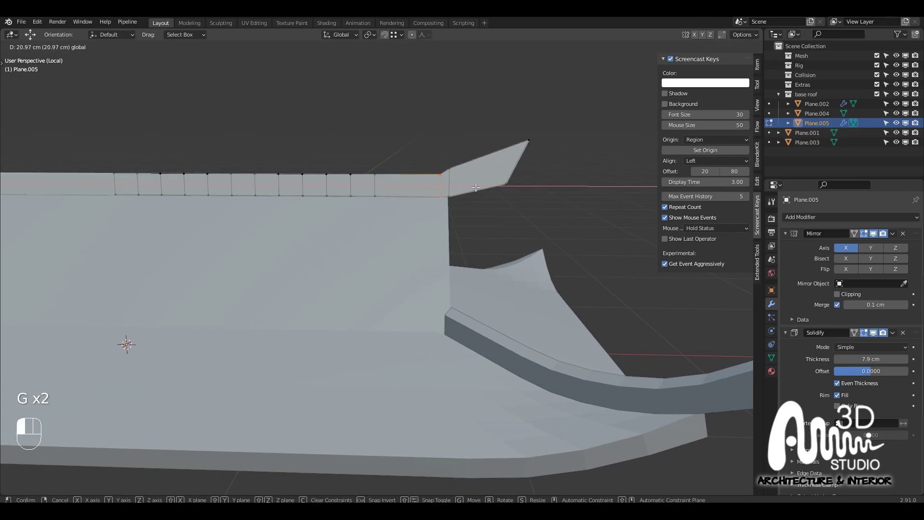
{"action": "left_click_drag", "start_coordinate": [476, 187], "coordinate": [491, 182]}
{"action": "left_click", "coordinate": [449, 184], "text": "alt"}
Lower the tip's bottom vertex by about 2.9 cm, reposition the whole end edge in front view, and return to Object Mode
{"action": "left_click", "coordinate": [503, 177]}
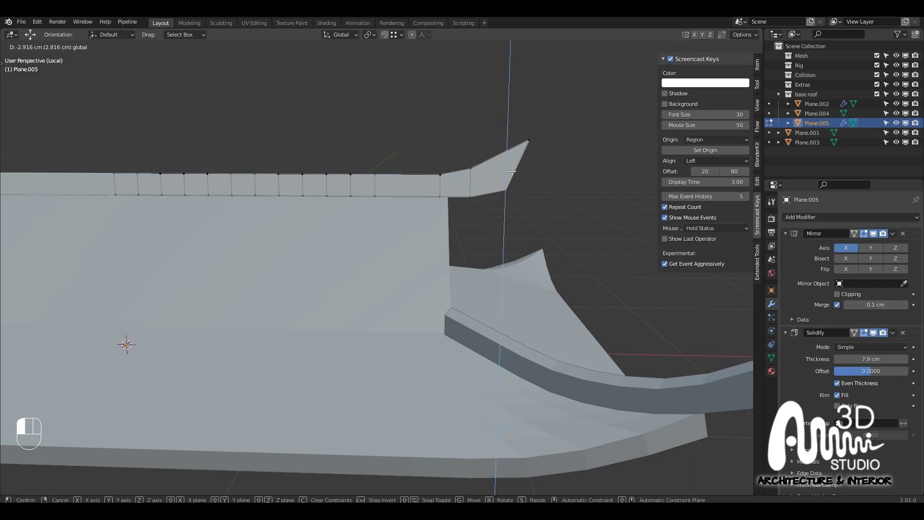
{"action": "left_click", "coordinate": [528, 140]}
{"action": "middle_click_drag", "start_coordinate": [515, 148], "coordinate": [492, 164]}
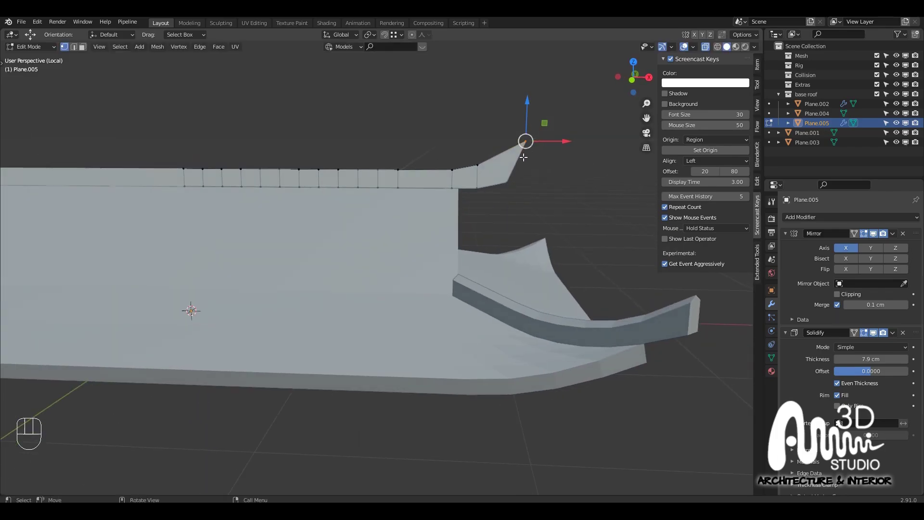
{"action": "left_click", "coordinate": [492, 164], "text": "shift"}
{"action": "key", "text": "KP_1"}
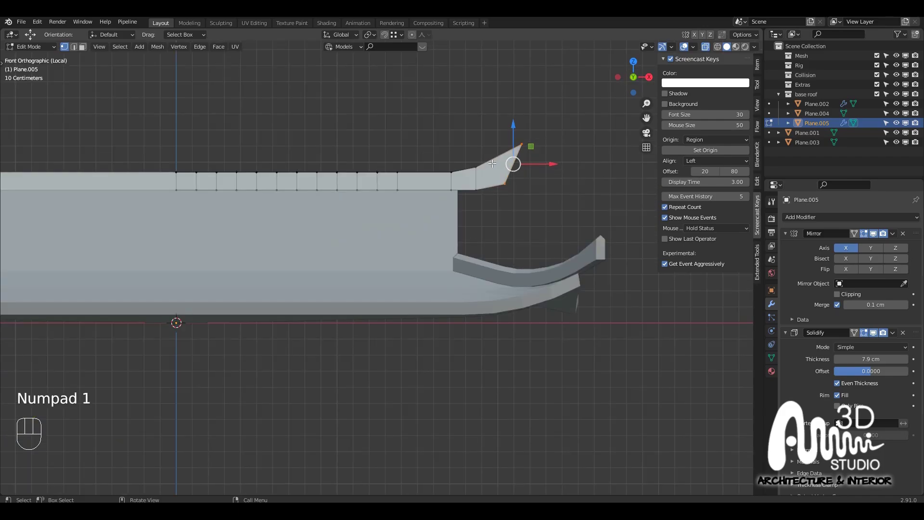
{"action": "mouse_move", "coordinate": [537, 143]}
{"action": "left_mouse_down"}
{"action": "mouse_move", "coordinate": [528, 145]}
{"action": "mouse_move", "coordinate": [531, 125]}
{"action": "left_mouse_up"}
{"action": "key", "text": "Tab"}
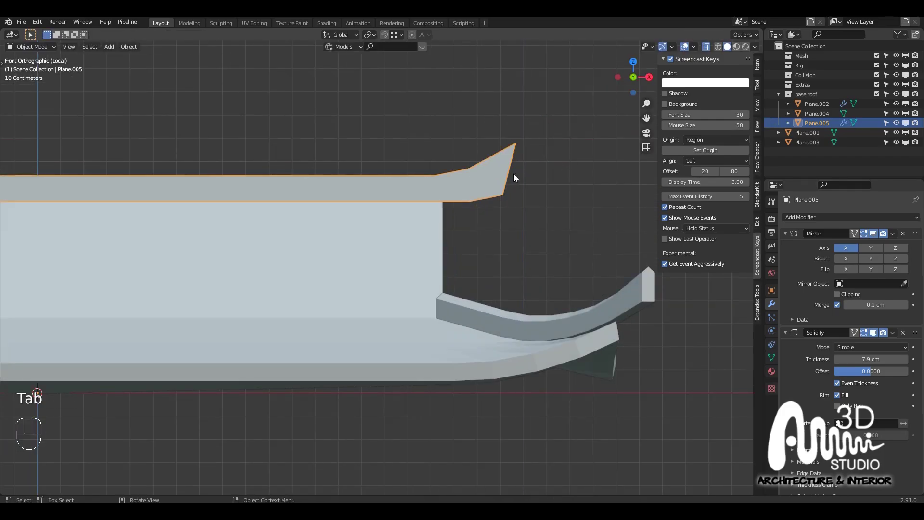
{"action": "scroll", "coordinate": [508, 195], "scroll_direction": "down", "scroll_amount": 2}
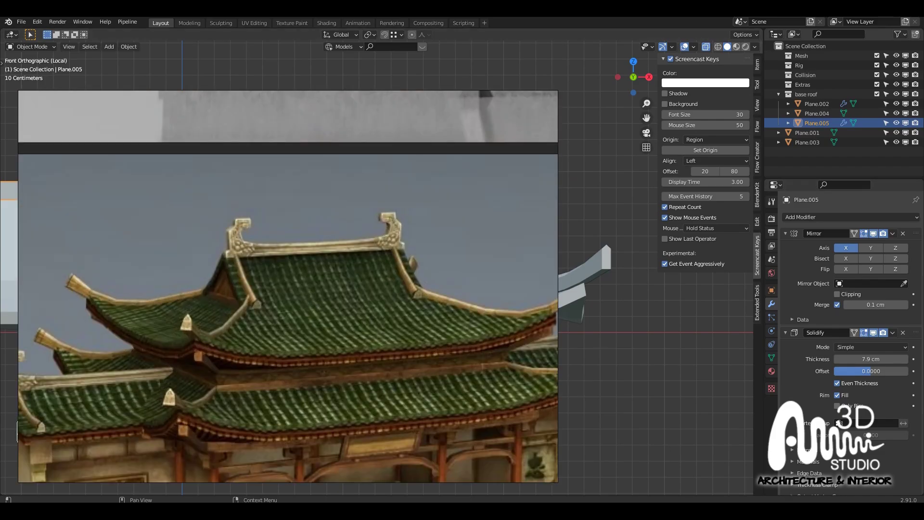
Move the ridge tip's upper vertex about 2.7 cm inward and 3.9 cm down in front view
{"action": "middle_click_drag", "start_coordinate": [254, 448], "coordinate": [480, 188]}
{"action": "key", "text": "KP_1"}
{"action": "key", "text": "Tab"}
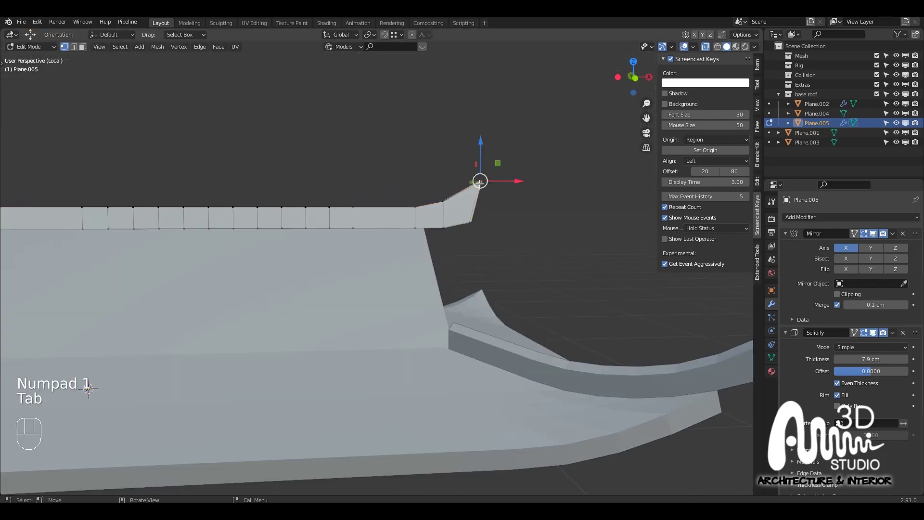
{"action": "left_click_drag", "start_coordinate": [480, 188], "coordinate": [495, 176]}
{"action": "key", "text": "ctrl+z"}
{"action": "key", "text": "KP_3"}
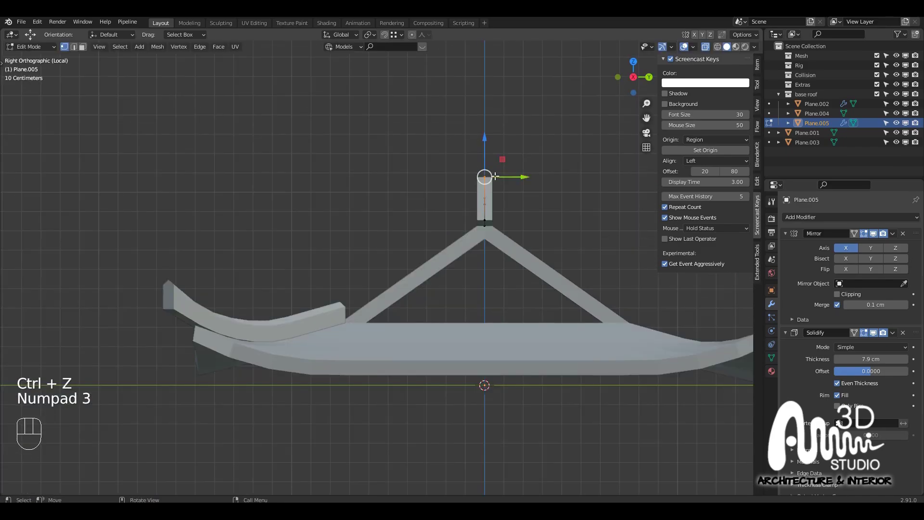
{"action": "key", "text": "KP_1"}
{"action": "key", "text": "Tab"}
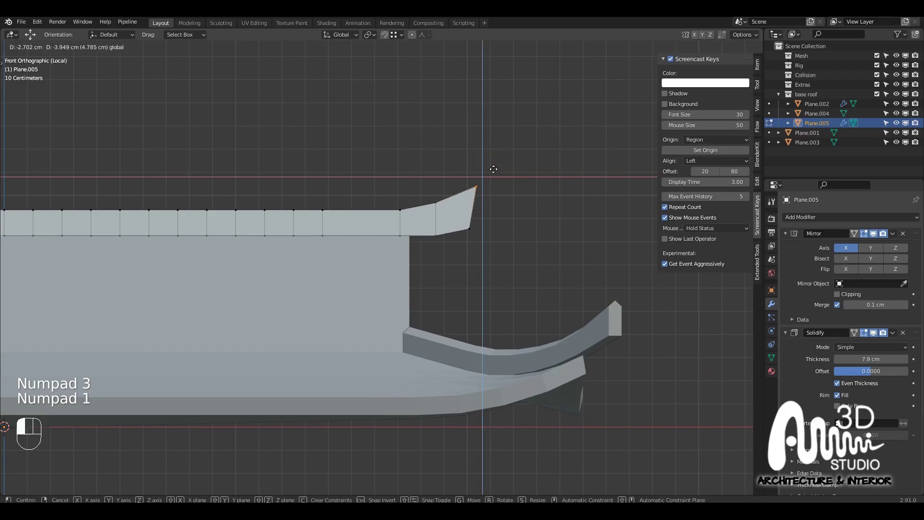
{"action": "key", "text": "Tab"}
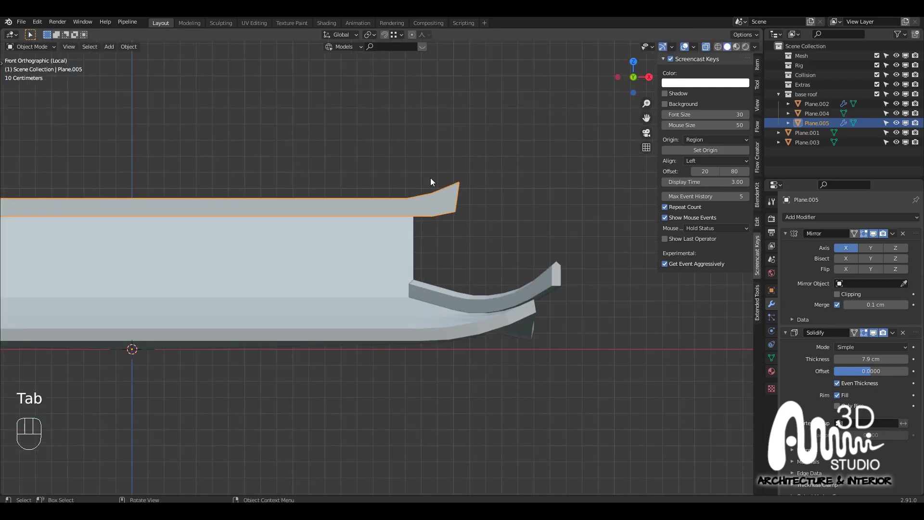
Duplicate the ridge tip's upper vertex, place the copy above the ridge, and separate it into its own object
{"action": "key", "text": "shift"}
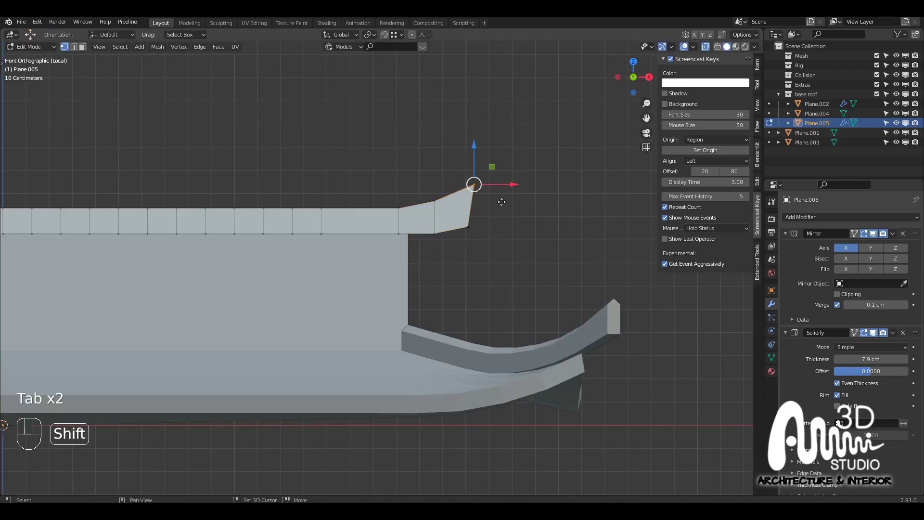
{"action": "key", "text": "shift+d"}
{"action": "left_click", "coordinate": [416, 191]}
{"action": "scroll", "coordinate": [409, 176], "scroll_direction": "up", "scroll_amount": 1}
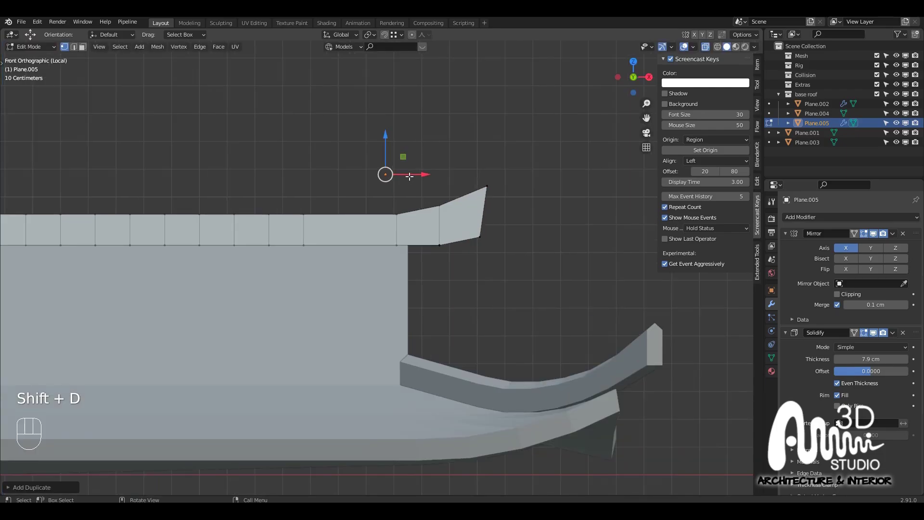
{"action": "key", "text": "p"}
{"action": "left_click", "coordinate": [407, 176]}
{"action": "key", "text": "Tab"}
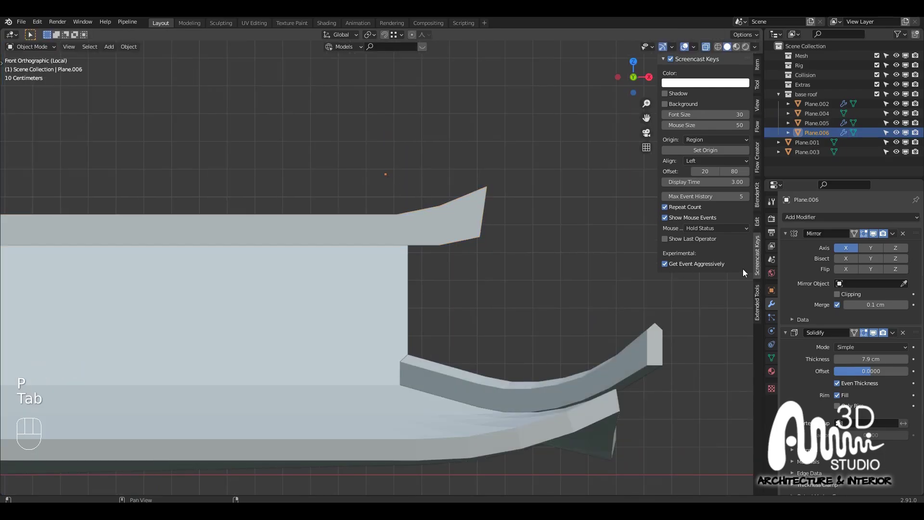
Remove the Mirror and Solidify modifiers from the separated vertex object and open it in Edit Mode
{"action": "left_click", "coordinate": [903, 233]}
{"action": "left_click", "coordinate": [903, 233]}
{"action": "key", "text": "Tab"}
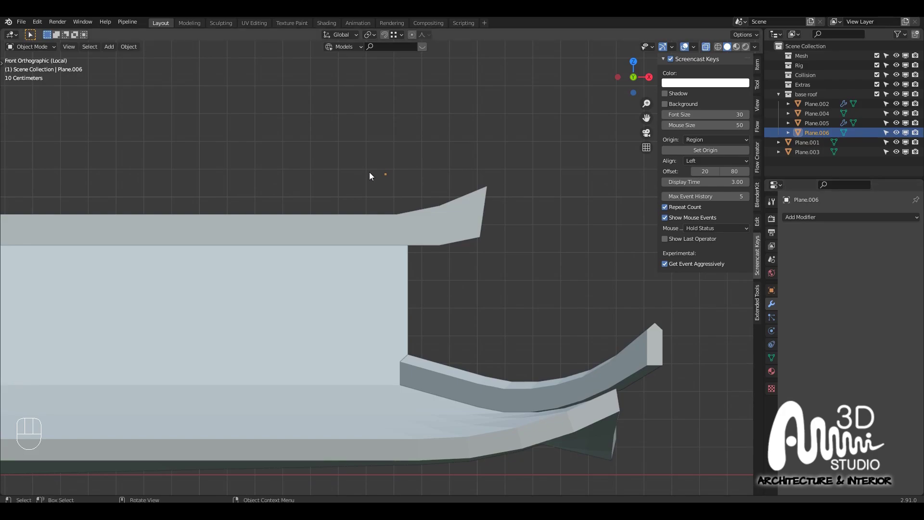
Extrude the vertex four times into an upward curve above the ridge's end for the ornament's upper edge
{"action": "scroll", "coordinate": [386, 171], "scroll_direction": "up", "scroll_amount": 1}
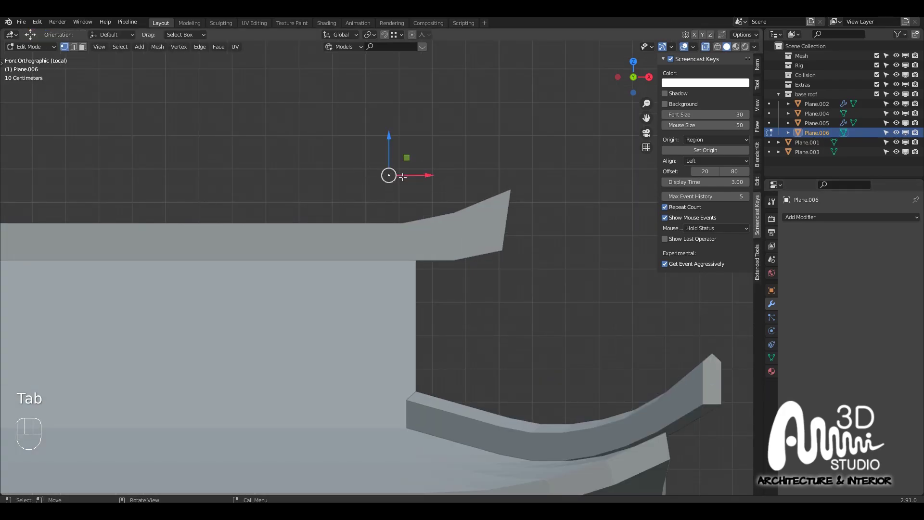
{"action": "key", "text": "e"}
{"action": "left_click", "coordinate": [445, 162]}
{"action": "key", "text": "e"}
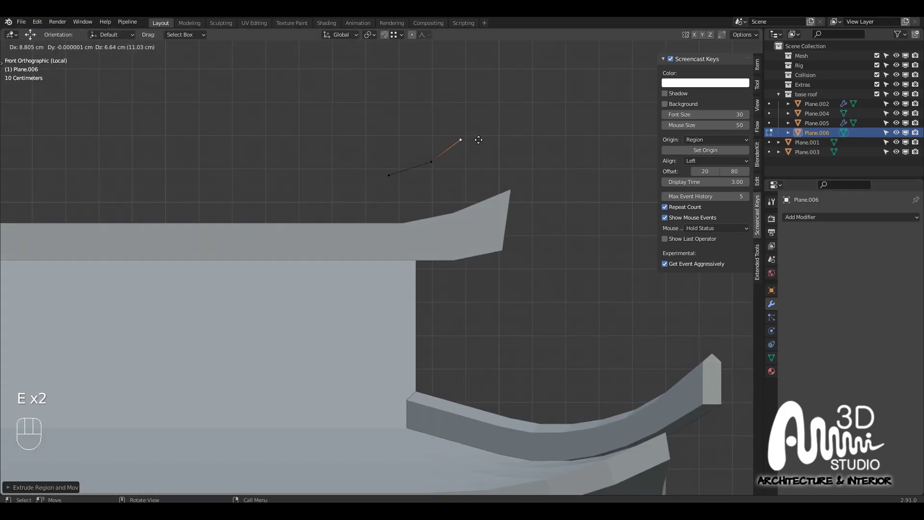
{"action": "left_click", "coordinate": [477, 149]}
{"action": "key", "text": "e"}
{"action": "left_click", "coordinate": [514, 126]}
{"action": "key", "text": "e"}
{"action": "left_click", "coordinate": [537, 107]}
Extrude six more points from the ornament's peak down its outer side, with a small notch near the bottom
{"action": "key", "text": "e"}
{"action": "left_click", "coordinate": [545, 113]}
{"action": "key", "text": "e"}
{"action": "left_click", "coordinate": [544, 133]}
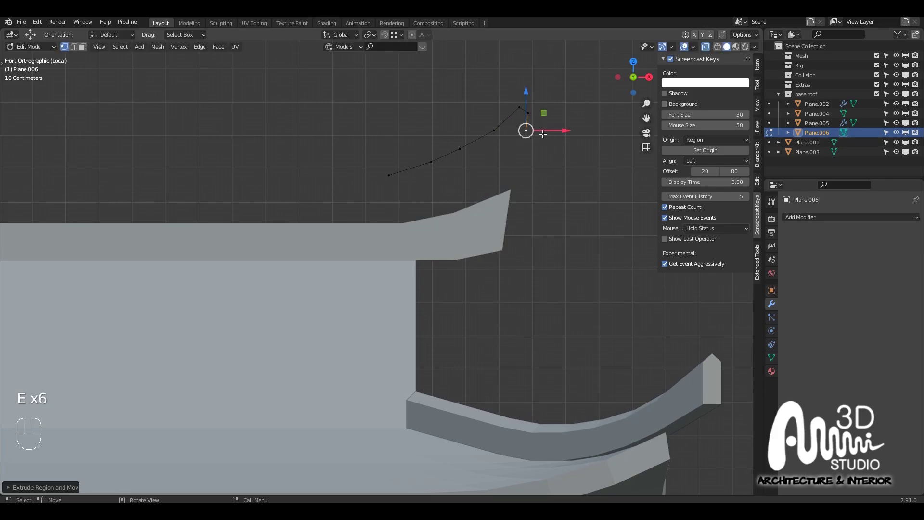
{"action": "key", "text": "e"}
{"action": "left_click", "coordinate": [532, 157]}
{"action": "key", "text": "e"}
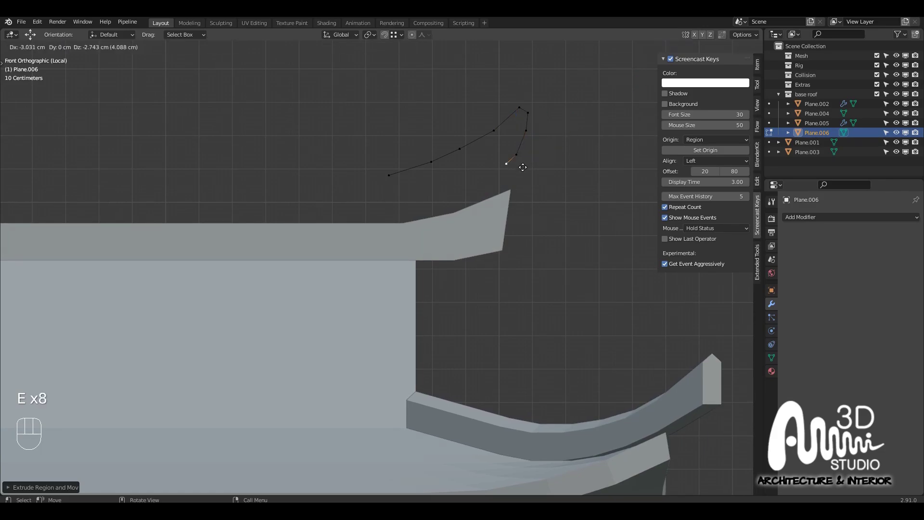
{"action": "left_click", "coordinate": [523, 166]}
{"action": "key", "text": "e"}
{"action": "left_click", "coordinate": [527, 175]}
{"action": "key", "text": "e"}
{"action": "left_click", "coordinate": [526, 182]}
Extrude the outline back along the ridge's upturned top in three segments to form the ornament's lower edge
{"action": "key", "text": "e"}
{"action": "left_click", "coordinate": [511, 195]}
{"action": "key", "text": "e"}
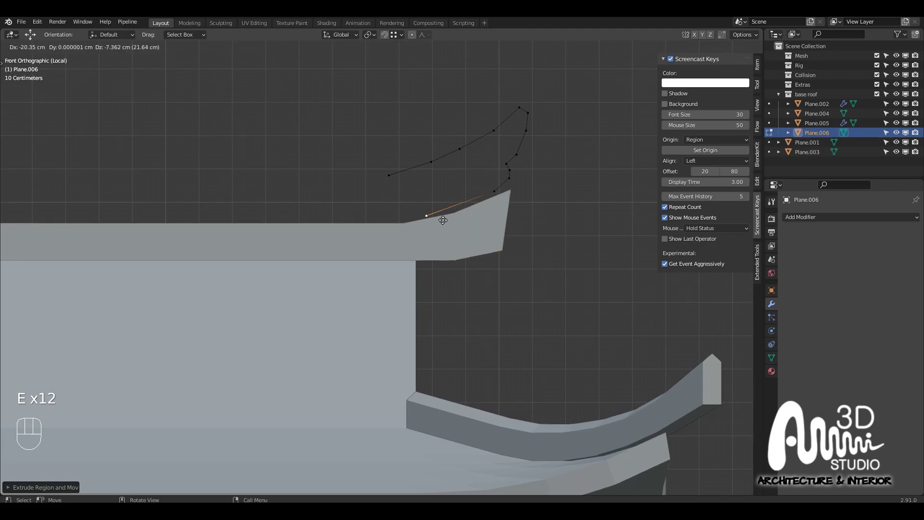
{"action": "left_click", "coordinate": [443, 217]}
{"action": "key", "text": "e"}
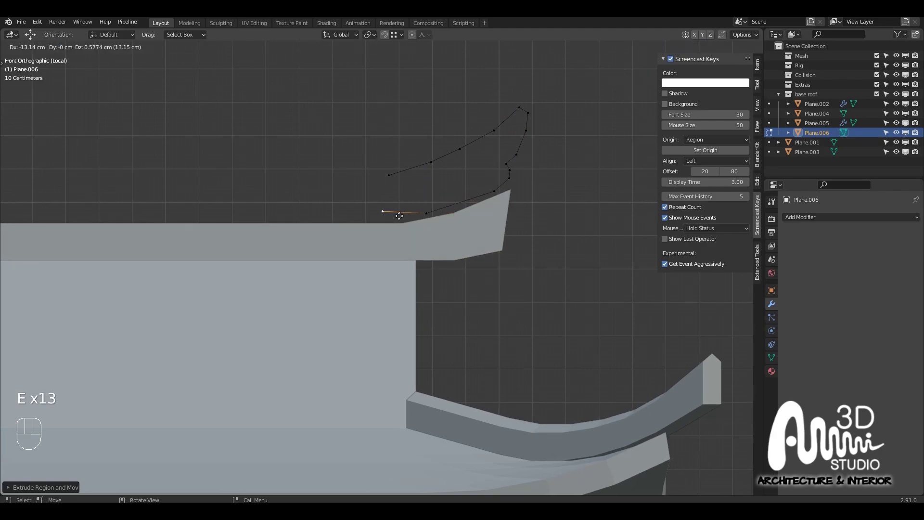
{"action": "left_click", "coordinate": [399, 216]}
Close the ornament outline by joining its two end vertices, and shift the first vertex slightly down and inward
{"action": "left_click", "coordinate": [393, 174], "text": "shift"}
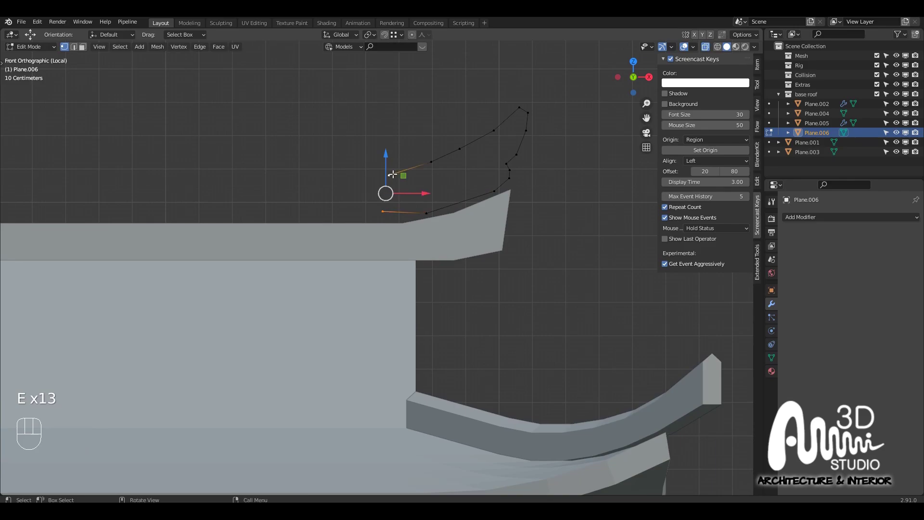
{"action": "left_click_drag", "start_coordinate": [392, 173], "coordinate": [386, 181]}
{"action": "middle_click_drag", "start_coordinate": [433, 152], "coordinate": [421, 161], "text": "shift"}
{"action": "key", "text": "Tab"}
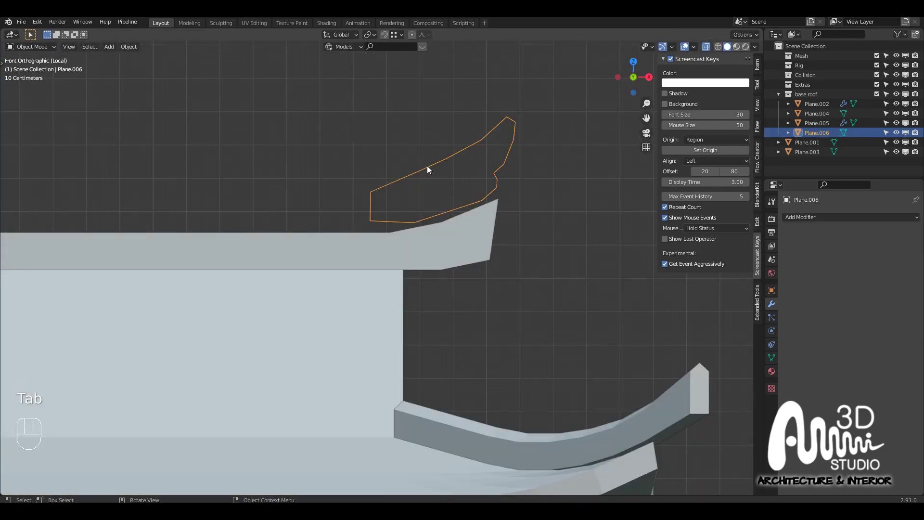
Select all vertices of the ornament outline and fill it with a face
{"action": "key", "text": "Tab"}
{"action": "key", "text": "a"}
{"action": "key", "text": "a"}
{"action": "scroll", "coordinate": [427, 166], "scroll_direction": "up", "scroll_amount": 1}
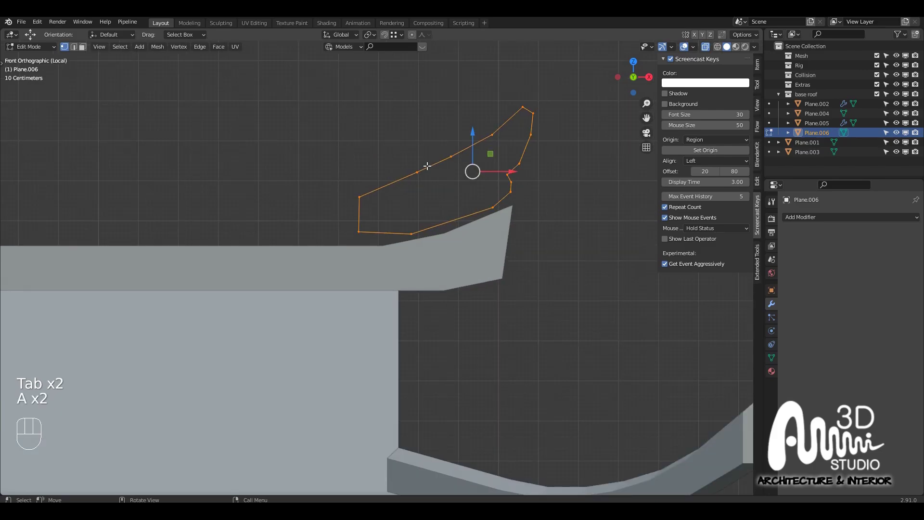
{"action": "key", "text": "f"}
Lower the two middle vertices of the ornament's upper edge to give it a concave curve
{"action": "left_click", "coordinate": [417, 172]}
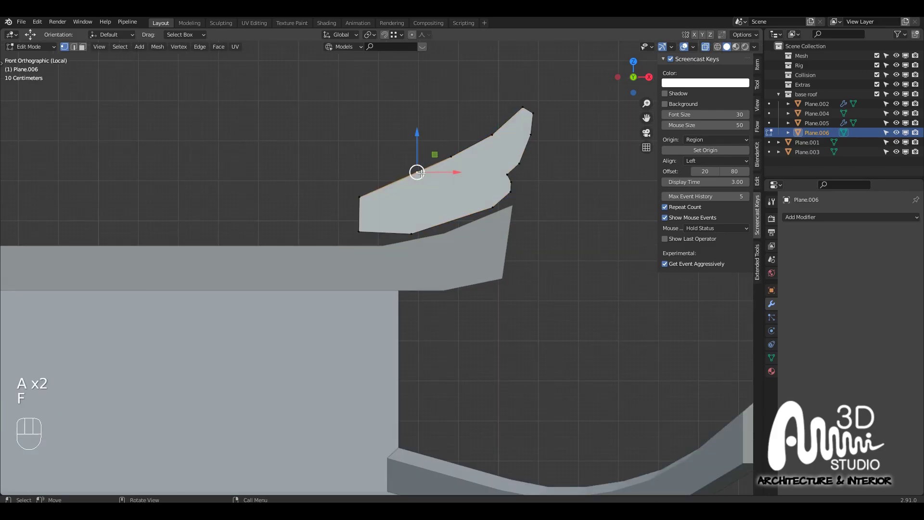
{"action": "left_click_drag", "start_coordinate": [416, 172], "coordinate": [398, 184]}
{"action": "left_click", "coordinate": [451, 157]}
{"action": "left_click_drag", "start_coordinate": [451, 156], "coordinate": [446, 164]}
{"action": "left_click", "coordinate": [398, 184]}
{"action": "left_click_drag", "start_coordinate": [398, 185], "coordinate": [394, 190]}
Subdivide the ornament's short inner edge, pull the new midpoint along X toward the ridge's centre into a point, and return to Object Mode
{"action": "left_click", "coordinate": [359, 231]}
{"action": "left_click", "coordinate": [360, 197], "text": "shift"}
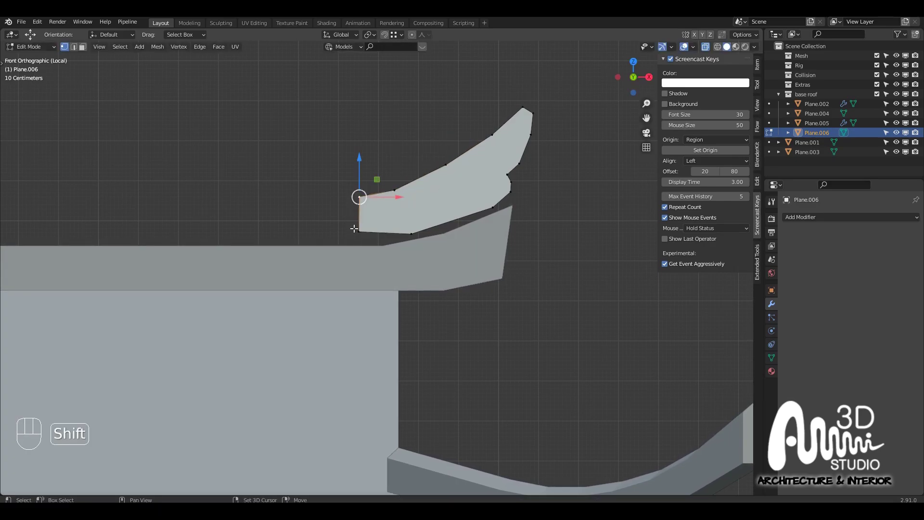
{"action": "key", "text": "ctrl+e"}
{"action": "left_click", "coordinate": [357, 230]}
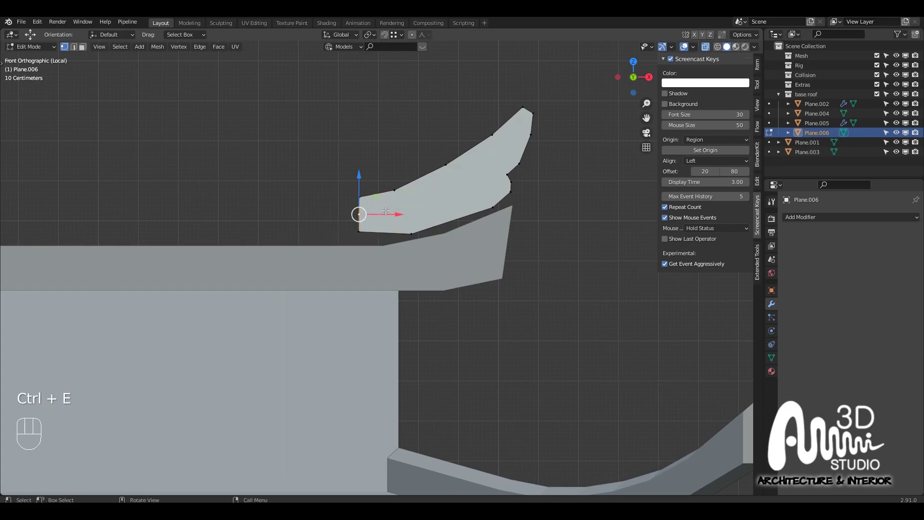
{"action": "left_click_drag", "start_coordinate": [383, 208], "coordinate": [372, 206]}
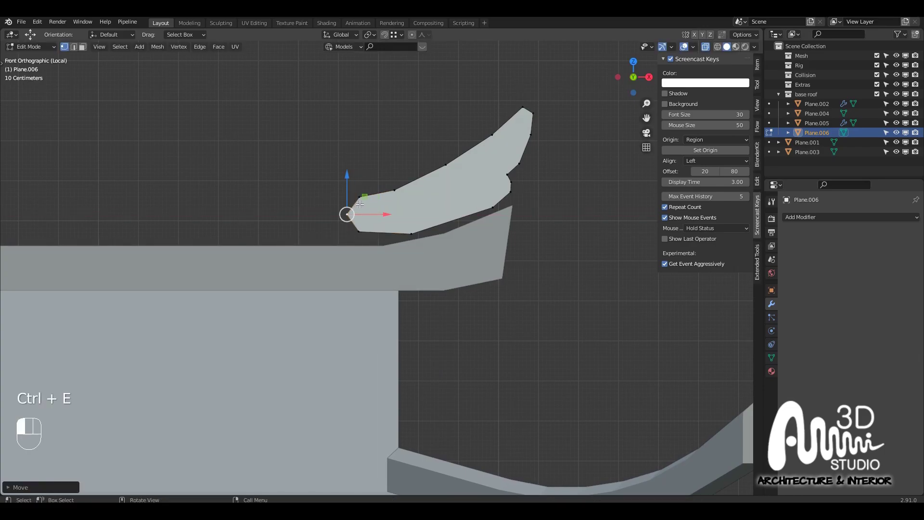
{"action": "left_click", "coordinate": [360, 204]}
{"action": "scroll", "coordinate": [392, 196], "scroll_direction": "down", "scroll_amount": 3}
{"action": "key", "text": "Tab"}
{"action": "middle_click_drag", "start_coordinate": [392, 215], "coordinate": [426, 201]}
{"action": "scroll", "coordinate": [76, 381], "scroll_direction": "down", "scroll_amount": 3}
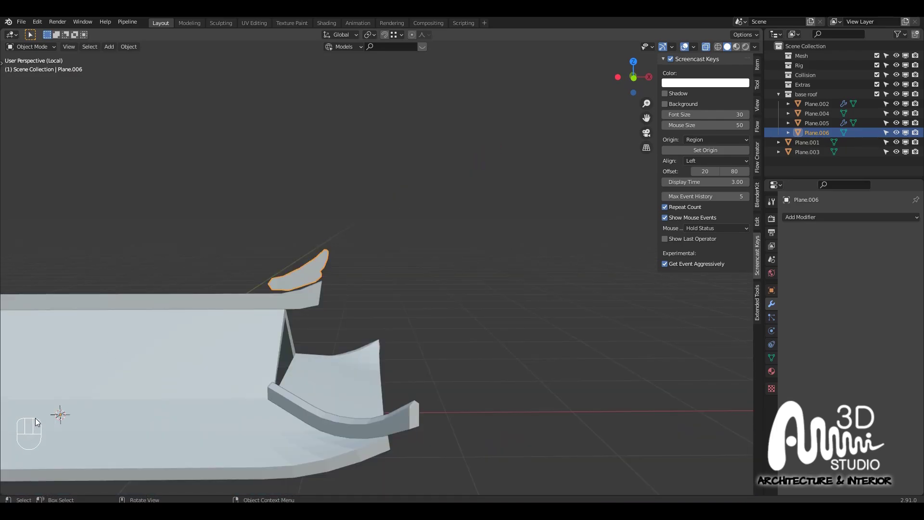
Lower the middle vertices near the ornament's inner end to reshape its upper and lower edges
{"action": "scroll", "coordinate": [38, 418], "scroll_direction": "up", "scroll_amount": 6}
{"action": "scroll", "coordinate": [462, 216], "scroll_direction": "down", "scroll_amount": 3}
{"action": "middle_click_drag", "start_coordinate": [489, 201], "coordinate": [473, 249], "text": "shift"}
{"action": "key", "text": "KP_1"}
{"action": "key", "text": "Tab"}
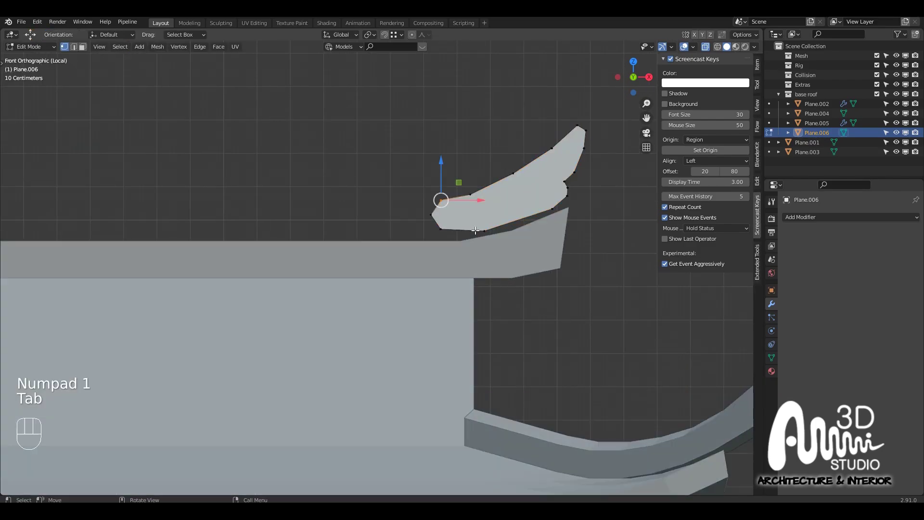
{"action": "left_click_drag", "start_coordinate": [398, 174], "coordinate": [458, 237]}
{"action": "left_click_drag", "start_coordinate": [445, 197], "coordinate": [463, 188]}
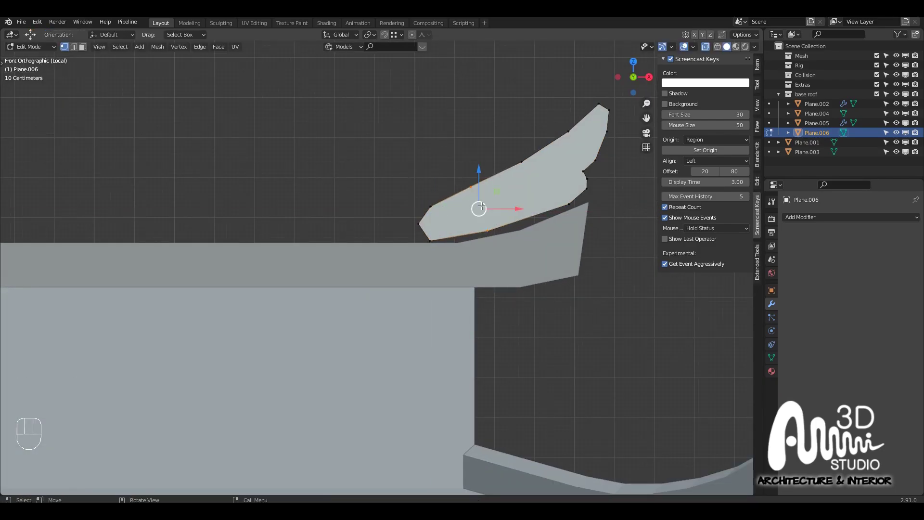
{"action": "key", "text": "g"}
{"action": "left_click_drag", "start_coordinate": [476, 224], "coordinate": [476, 224]}
Shift the ornament's inner bottom corner and outer bottom vertex onto the ridge's top edge, and return to Object Mode
{"action": "mouse_move", "coordinate": [418, 236]}
{"action": "left_mouse_down"}
{"action": "mouse_move", "coordinate": [437, 244]}
{"action": "mouse_move", "coordinate": [427, 245]}
{"action": "left_mouse_up"}
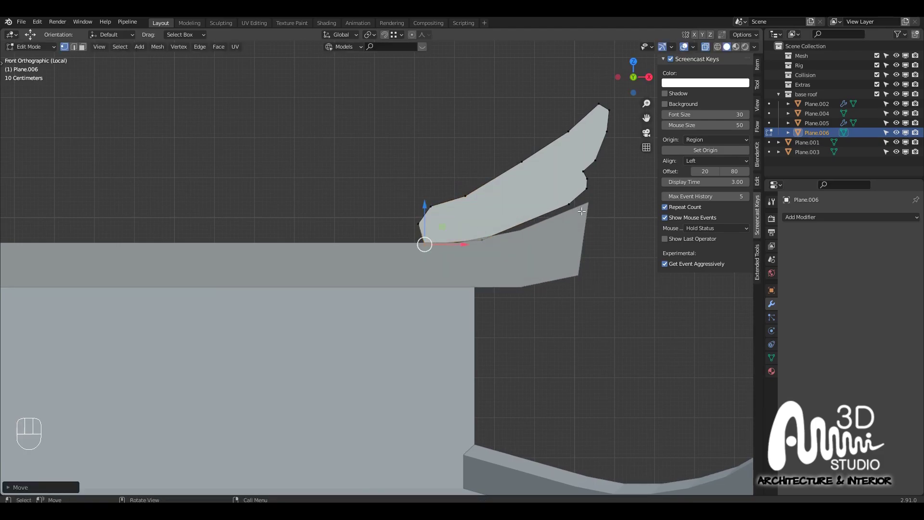
{"action": "left_click_drag", "start_coordinate": [581, 212], "coordinate": [559, 216]}
{"action": "scroll", "coordinate": [540, 212], "scroll_direction": "down", "scroll_amount": 6}
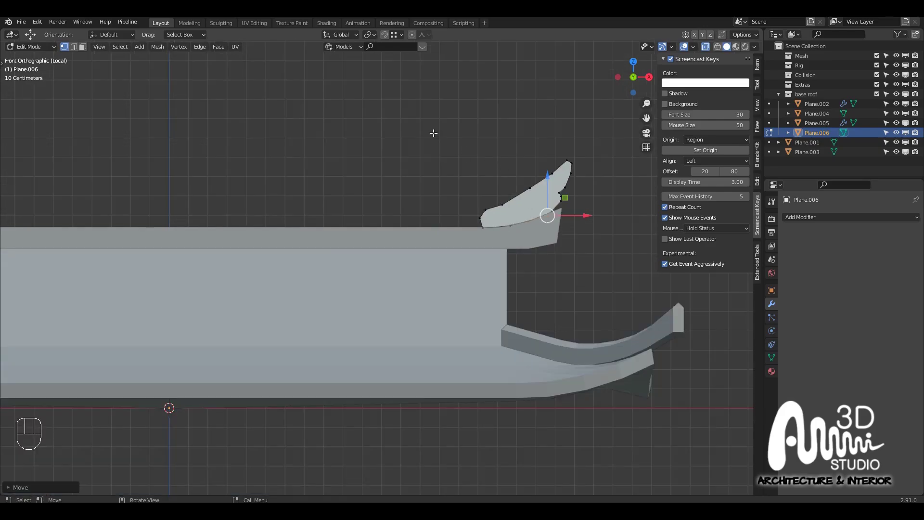
{"action": "left_click_drag", "start_coordinate": [433, 132], "coordinate": [609, 238]}
{"action": "scroll", "coordinate": [546, 229], "scroll_direction": "down", "scroll_amount": 1}
{"action": "middle_click_drag", "start_coordinate": [545, 228], "coordinate": [432, 221]}
{"action": "key", "text": "Tab"}
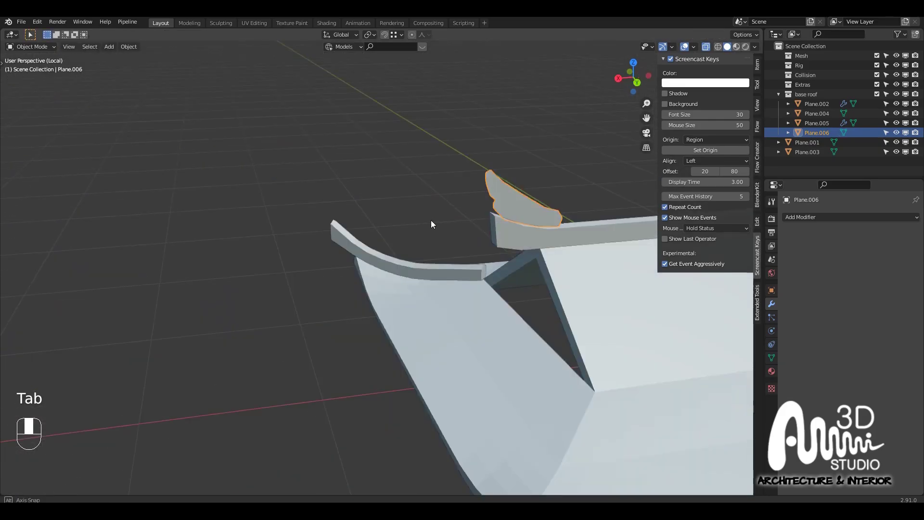
Dissolve the extra edges crossing the straight middle section of the top ridge, and return to Object Mode
{"action": "left_click", "coordinate": [593, 232]}
{"action": "middle_click_drag", "start_coordinate": [592, 232], "coordinate": [412, 189], "text": "shift"}
{"action": "key", "text": "Tab"}
{"action": "key", "text": "Tab"}
{"action": "key", "text": "2"}
{"action": "left_click_drag", "start_coordinate": [413, 191], "coordinate": [615, 288]}
{"action": "middle_click_drag", "start_coordinate": [483, 239], "coordinate": [490, 237]}
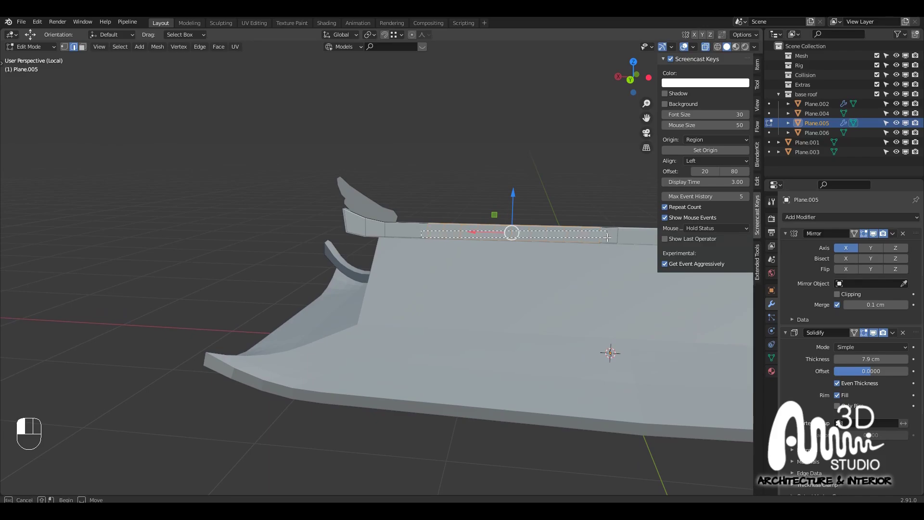
{"action": "left_click_drag", "start_coordinate": [608, 237], "coordinate": [607, 237]}
{"action": "key", "text": "ctrl+x"}
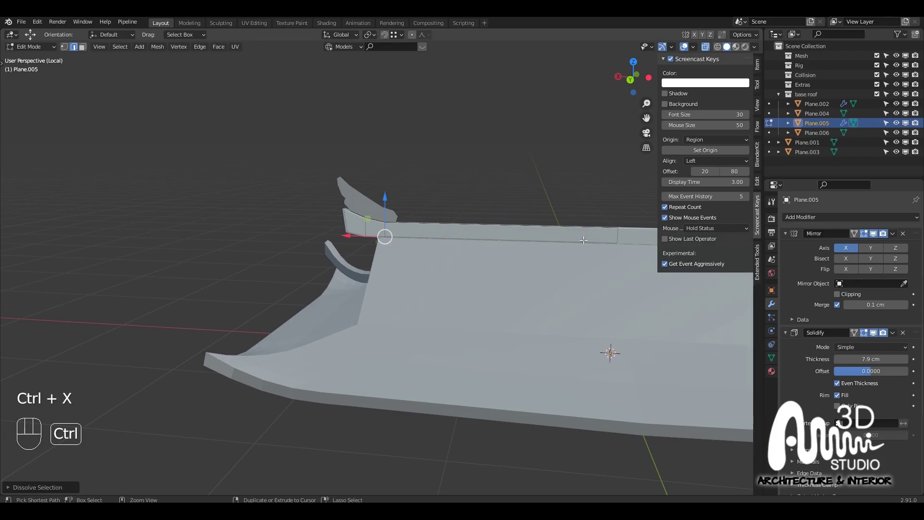
{"action": "middle_click_drag", "start_coordinate": [583, 239], "coordinate": [313, 220]}
{"action": "key", "text": "Tab"}
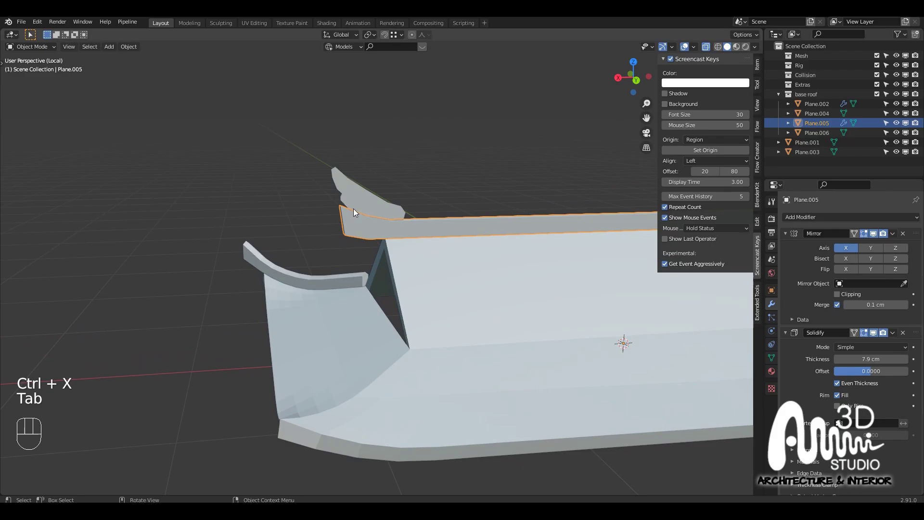
Apply the Solidify modifier of the top ridge
{"action": "left_click", "coordinate": [353, 209]}
{"action": "key", "text": "Tab"}
{"action": "key", "text": "Tab"}
{"action": "left_click", "coordinate": [313, 220]}
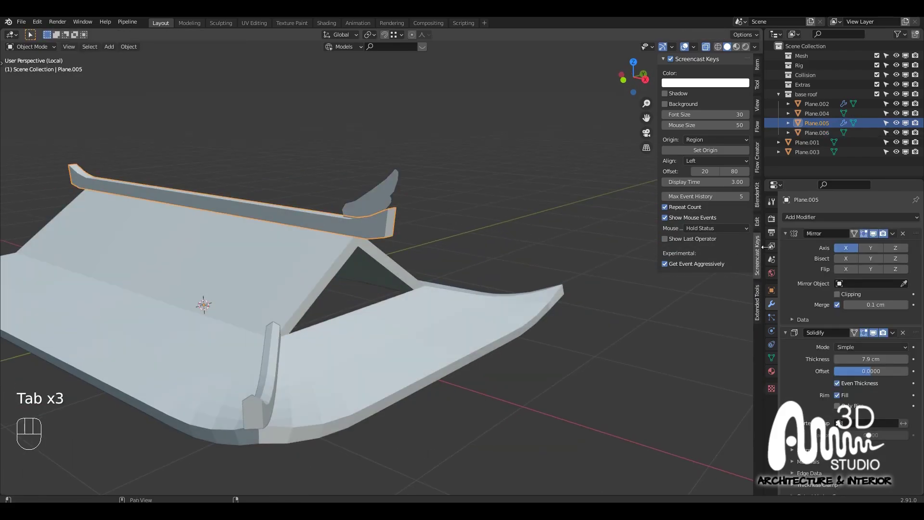
{"action": "left_click", "coordinate": [892, 332]}
{"action": "left_click", "coordinate": [860, 341]}
Add a centred lengthwise loop cut along the top ridge in Edit Mode
{"action": "key", "text": "Tab"}
{"action": "middle_click_drag", "start_coordinate": [319, 212], "coordinate": [390, 230]}
{"action": "key", "text": "ctrl+r"}
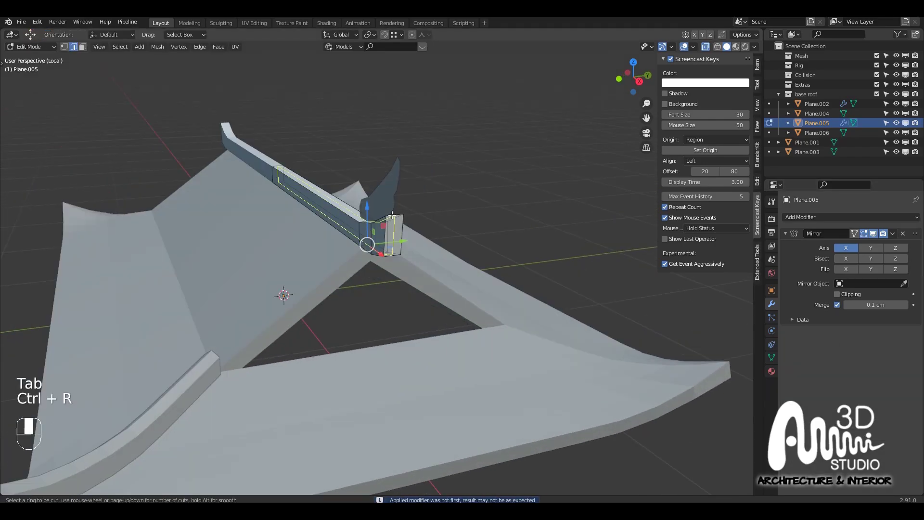
{"action": "left_click", "coordinate": [392, 215]}
{"action": "right_click", "coordinate": [387, 212]}
{"action": "scroll", "coordinate": [384, 209], "scroll_direction": "up", "scroll_amount": 1}
Select the centre edges along the top ridge's upper face, raise them slightly into a peak, and return to Object Mode
{"action": "left_click", "coordinate": [319, 194]}
{"action": "scroll", "coordinate": [383, 212], "scroll_direction": "up", "scroll_amount": 1}
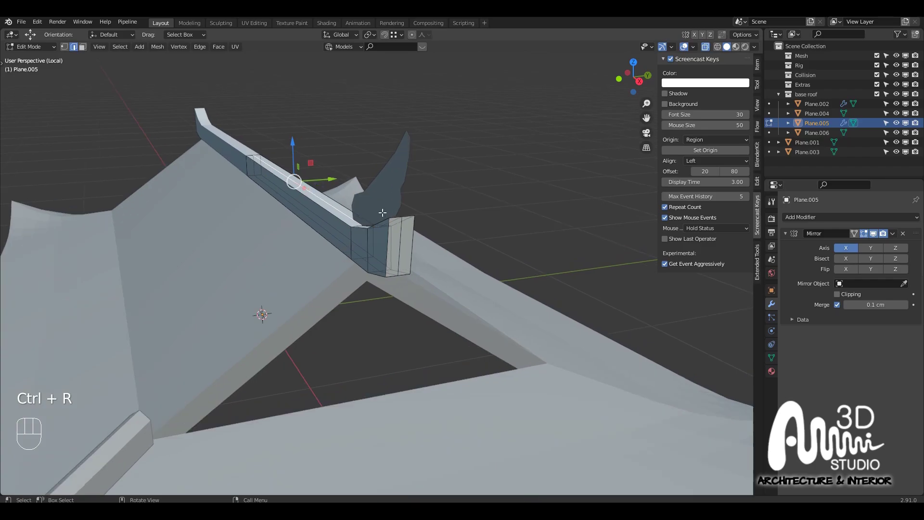
{"action": "middle_click_drag", "start_coordinate": [383, 212], "coordinate": [390, 289]}
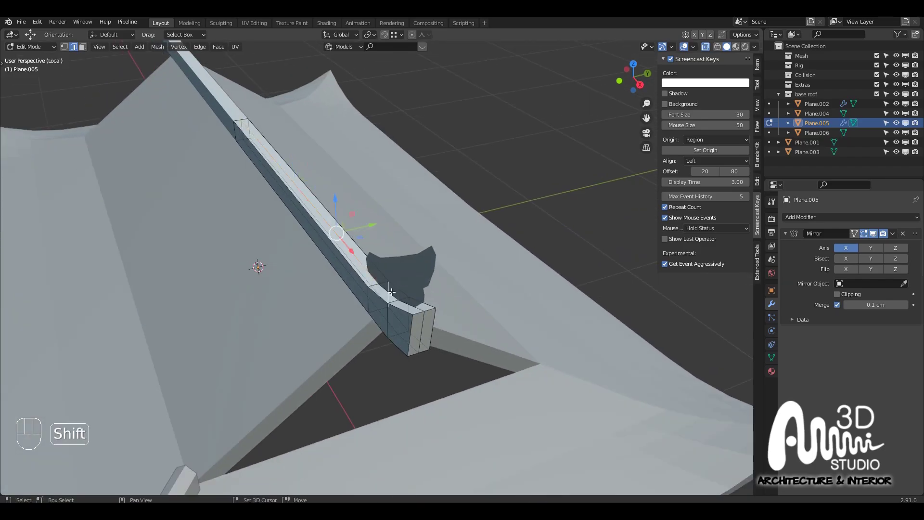
{"action": "key", "text": "ctrl+z"}
{"action": "left_click", "coordinate": [393, 295], "text": "shift"}
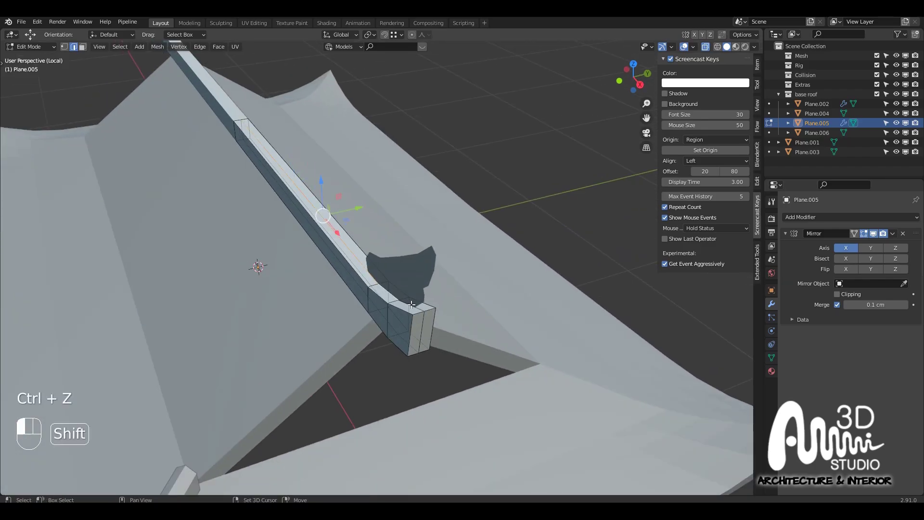
{"action": "left_click", "coordinate": [412, 304], "text": "shift"}
{"action": "middle_click_drag", "start_coordinate": [412, 305], "coordinate": [391, 226]}
{"action": "left_click_drag", "start_coordinate": [346, 206], "coordinate": [345, 192]}
{"action": "key", "text": "Tab"}
Add a Solidify modifier to the ridge-end ornament with a thickness of 11 cm and an offset of 0
{"action": "scroll", "coordinate": [361, 211], "scroll_direction": "down", "scroll_amount": 1}
{"action": "middle_click_drag", "start_coordinate": [361, 212], "coordinate": [520, 231]}
{"action": "middle_click_drag", "start_coordinate": [519, 231], "coordinate": [550, 233], "text": "shift"}
{"action": "left_click", "coordinate": [494, 225]}
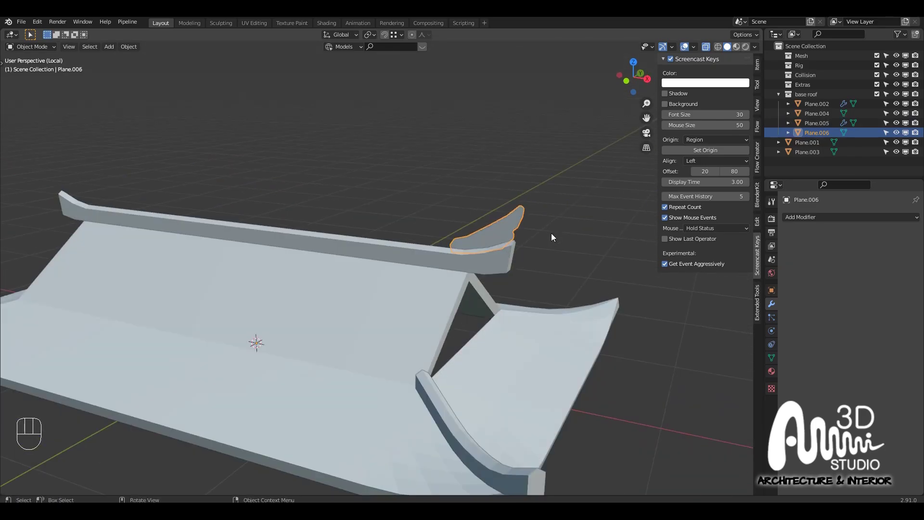
{"action": "key", "text": "KP_1"}
{"action": "scroll", "coordinate": [551, 233], "scroll_direction": "down", "scroll_amount": 1}
{"action": "left_click", "coordinate": [847, 217]}
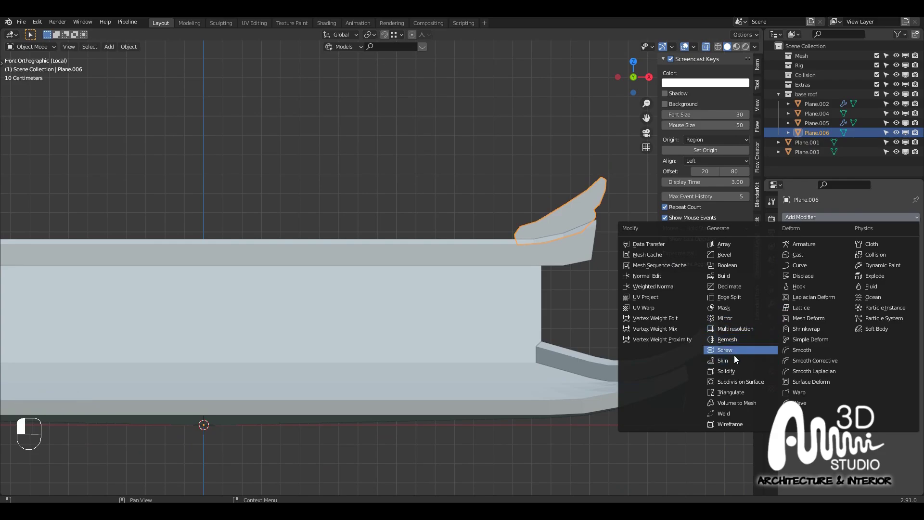
{"action": "left_click", "coordinate": [731, 371]}
{"action": "middle_click_drag", "start_coordinate": [553, 313], "coordinate": [541, 222]}
{"action": "left_click_drag", "start_coordinate": [858, 261], "coordinate": [905, 262], "text": "shift"}
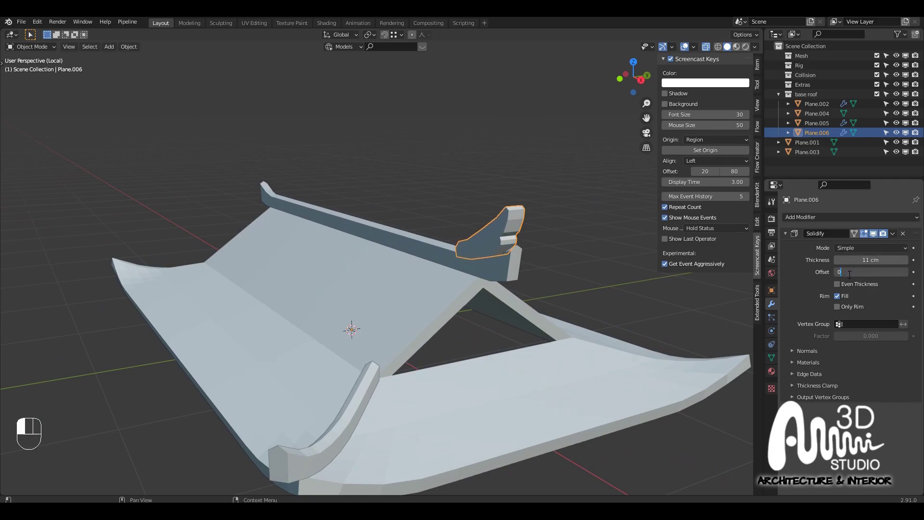
{"action": "key", "text": "Return"}
Move the ornament slightly up and toward the outer end of the ridge in front view
{"action": "middle_click_drag", "start_coordinate": [481, 305], "coordinate": [385, 303]}
{"action": "key", "text": "KP_1"}
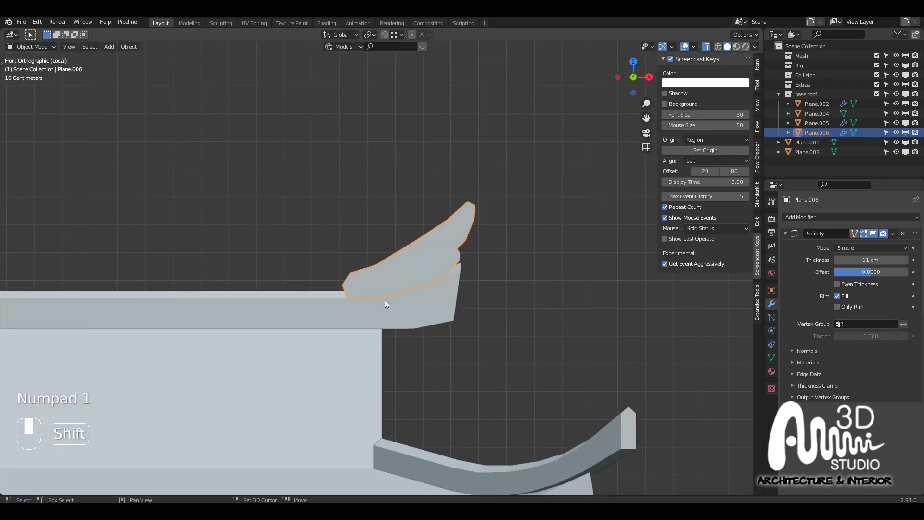
{"action": "key", "text": "g"}
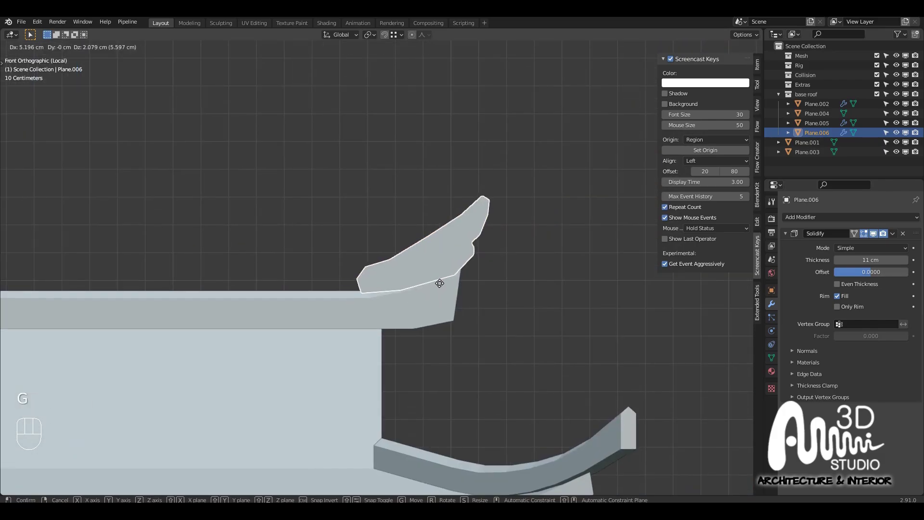
{"action": "left_click", "coordinate": [438, 282]}
Apply the ornament's Solidify modifier and enter Edit Mode
{"action": "middle_click_drag", "start_coordinate": [437, 283], "coordinate": [474, 302]}
{"action": "key", "text": "Tab"}
{"action": "key", "text": "Tab"}
{"action": "key", "text": "ctrl+a"}
{"action": "key", "text": "Tab"}
{"action": "scroll", "coordinate": [474, 303], "scroll_direction": "up", "scroll_amount": 2}
Try to inset the ornament's two large side faces
{"action": "left_click", "coordinate": [394, 270], "text": "alt"}
{"action": "left_click", "coordinate": [381, 256], "text": "alt+shift"}
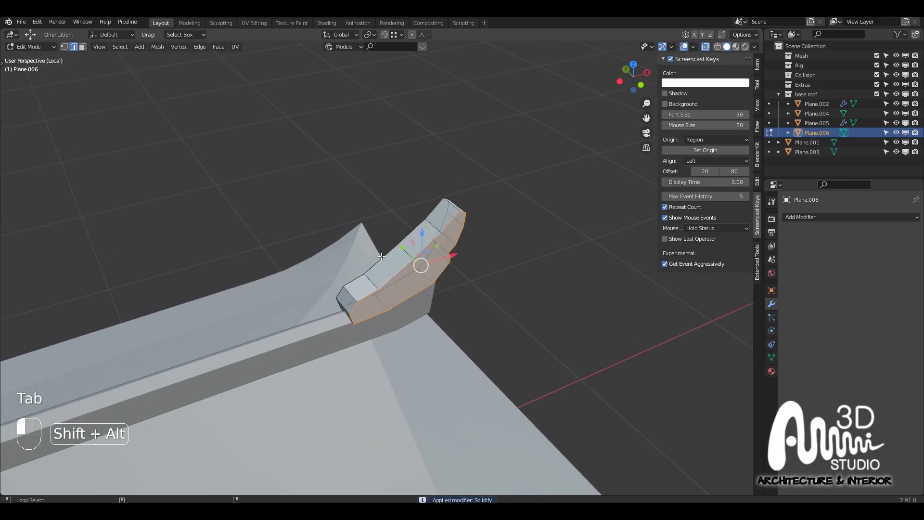
{"action": "middle_click_drag", "start_coordinate": [382, 256], "coordinate": [449, 268]}
{"action": "key", "text": "i"}
{"action": "left_click", "coordinate": [480, 259]}
{"action": "key", "text": "alt+e"}
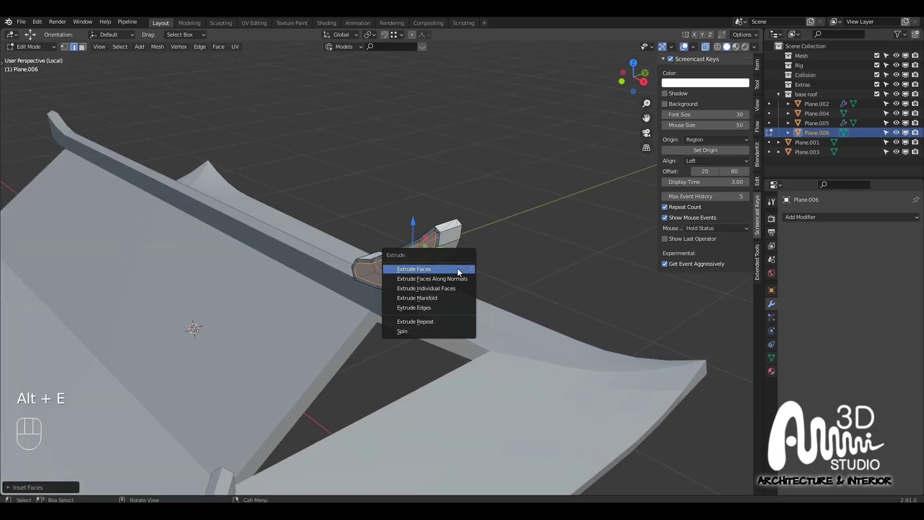
{"action": "key", "text": "Escape"}
{"action": "middle_click_drag", "start_coordinate": [399, 268], "coordinate": [432, 265]}
{"action": "key", "text": "ctrl+z"}
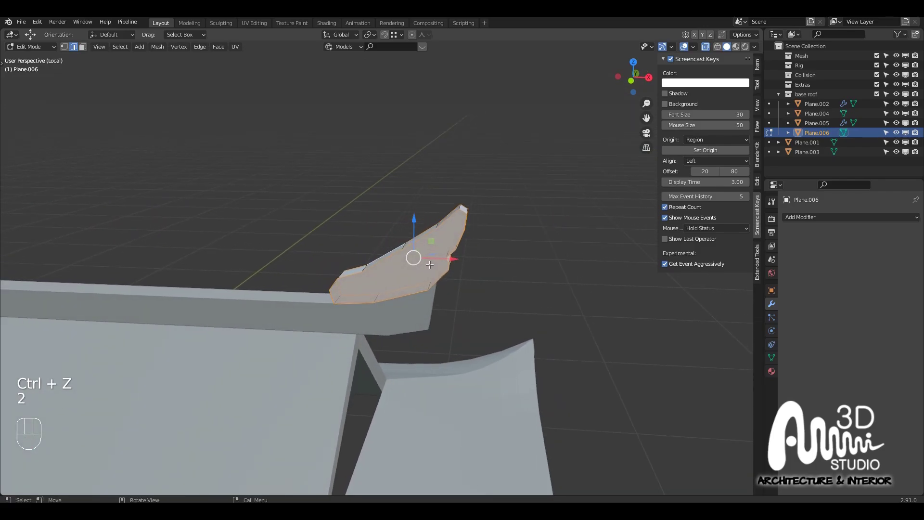
Divide both side faces of the ornament with knife cuts from the upper edge's middle vertex to the lower outer corner
{"action": "left_click", "coordinate": [404, 253]}
{"action": "key", "text": "k"}
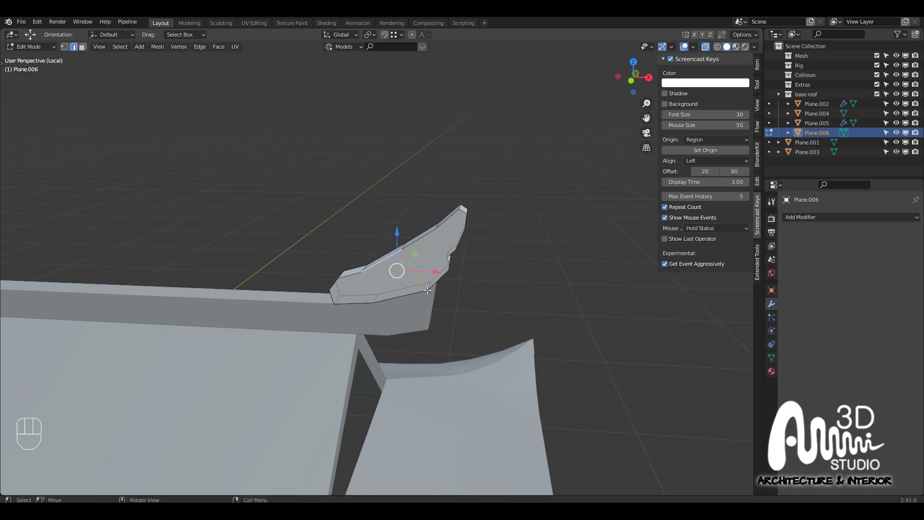
{"action": "middle_click_drag", "start_coordinate": [432, 285], "coordinate": [386, 255]}
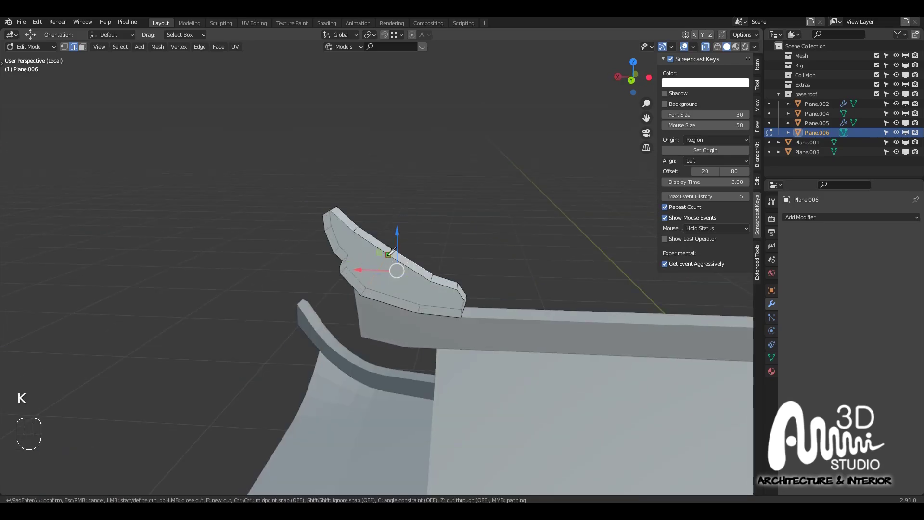
{"action": "left_click", "coordinate": [345, 298]}
{"action": "key", "text": "Return"}
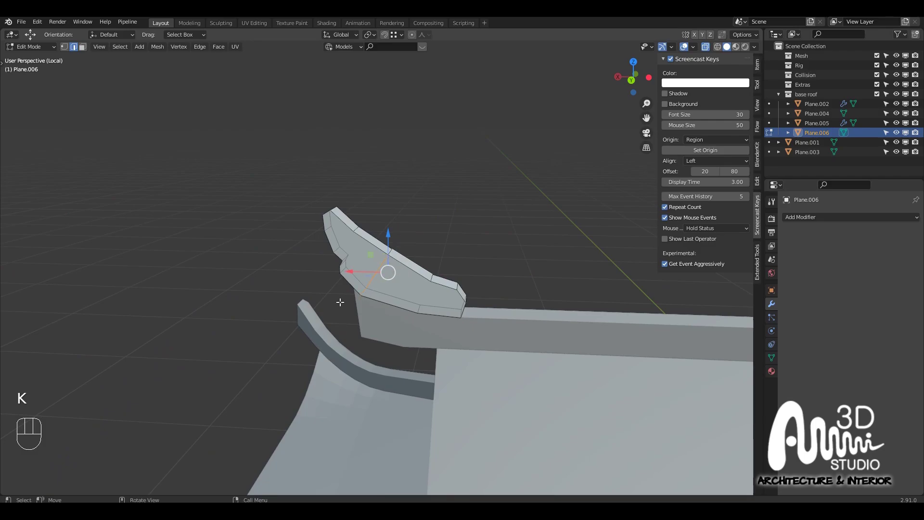
Select the ornament's divided side faces on both sides and inset them individually by 1.961 cm
{"action": "left_click", "coordinate": [347, 247]}
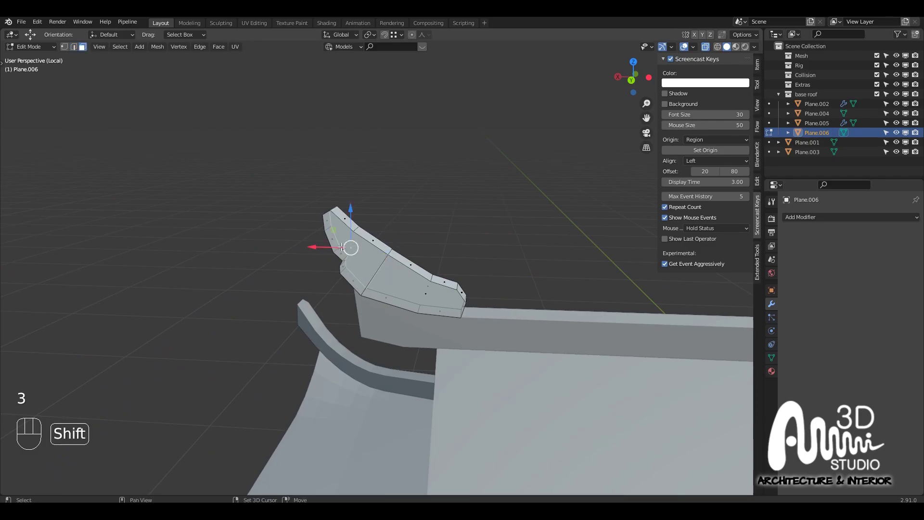
{"action": "left_click", "coordinate": [342, 247], "text": "shift"}
{"action": "left_click", "coordinate": [420, 288], "text": "shift"}
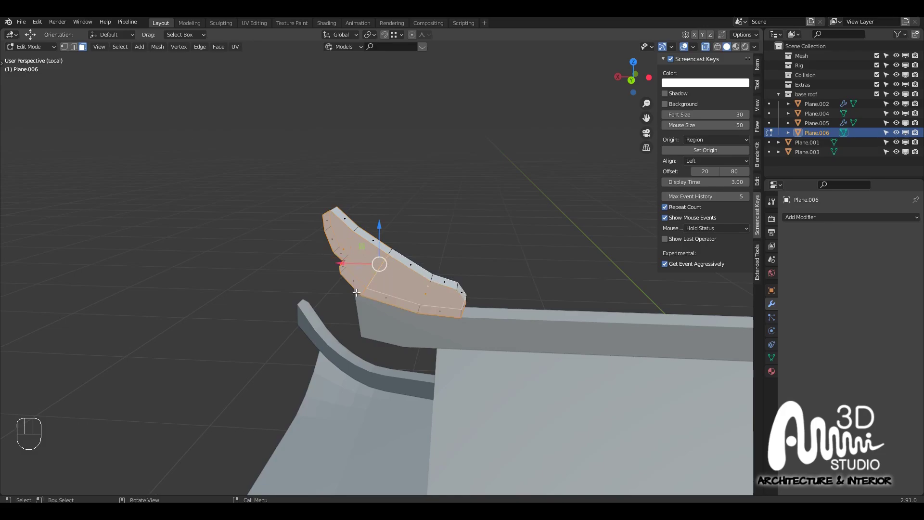
{"action": "middle_click_drag", "start_coordinate": [420, 287], "coordinate": [472, 261]}
{"action": "key", "text": "i"}
{"action": "left_click", "coordinate": [494, 264]}
{"action": "left_click", "coordinate": [24, 490]}
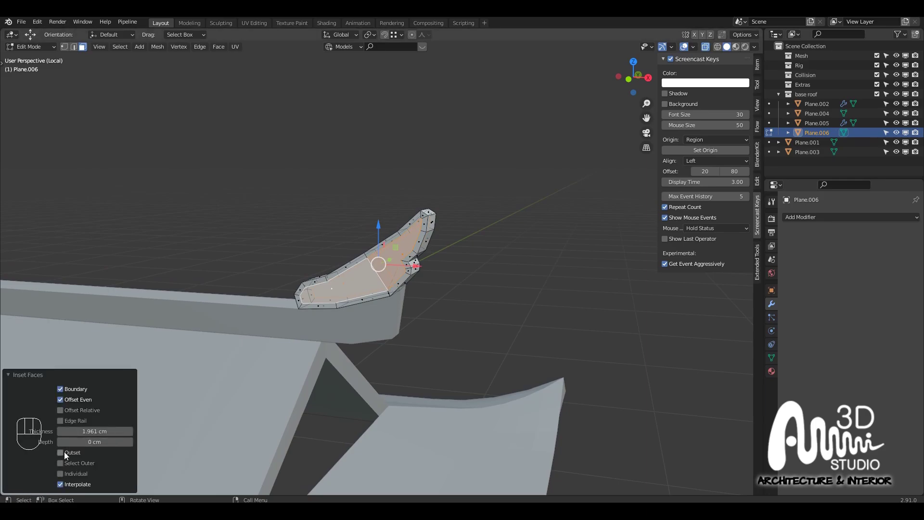
{"action": "left_click", "coordinate": [60, 473]}
Try to reposition the overlapping inset vertices at the outer section's lower corner in front view
{"action": "middle_click_drag", "start_coordinate": [433, 265], "coordinate": [395, 288]}
{"action": "key", "text": "KP_1"}
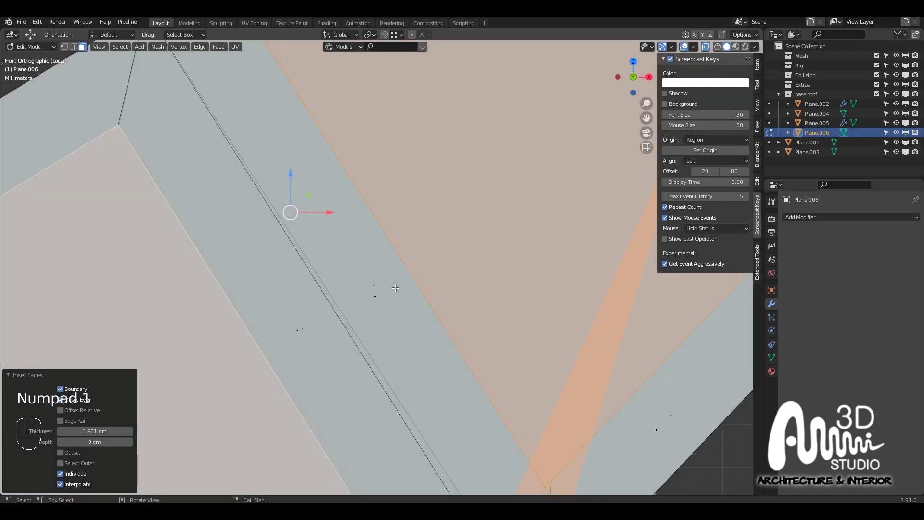
{"action": "scroll", "coordinate": [396, 288], "scroll_direction": "down", "scroll_amount": 6}
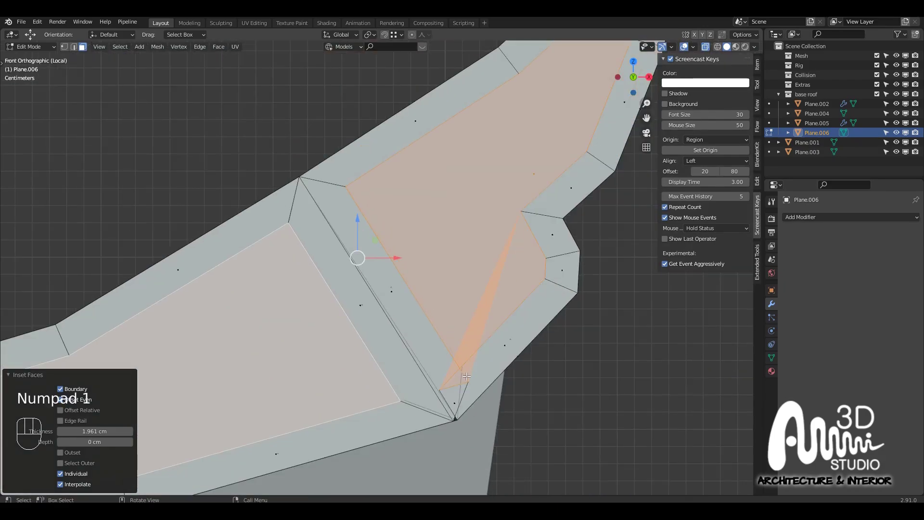
{"action": "key", "text": "1"}
{"action": "mouse_move", "coordinate": [451, 380]}
{"action": "left_mouse_down"}
{"action": "mouse_move", "coordinate": [425, 397]}
{"action": "mouse_move", "coordinate": [482, 354]}
{"action": "mouse_move", "coordinate": [469, 380]}
{"action": "left_mouse_up"}
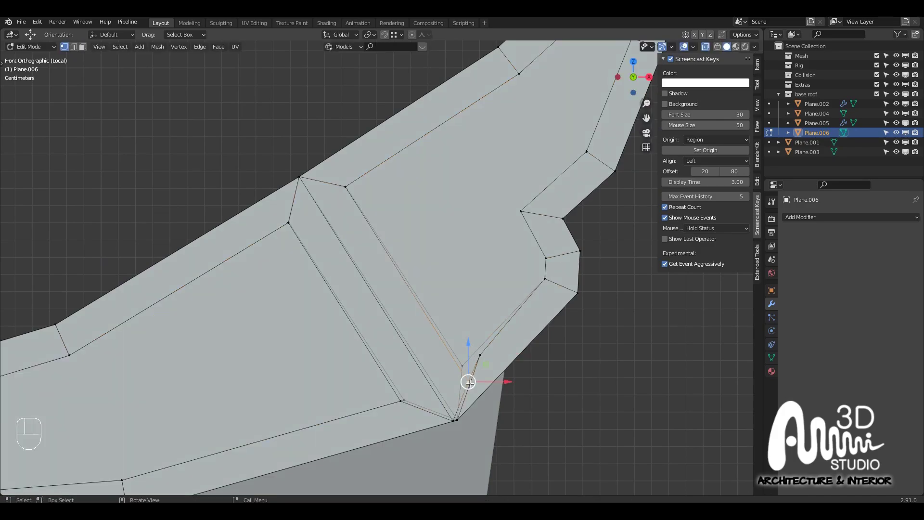
{"action": "key", "text": "KP_1"}
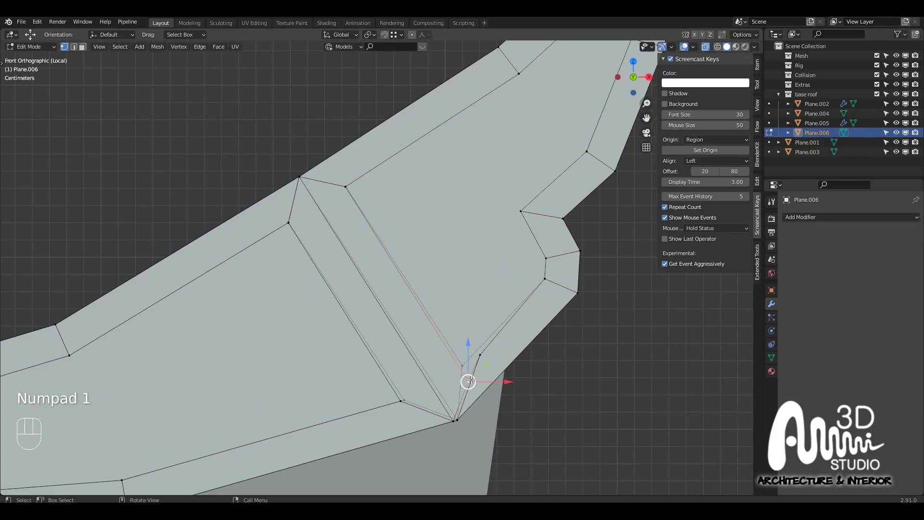
{"action": "key", "text": "ctrl+z"}
{"action": "key", "text": "ctrl+z"}
Try to move the stray inset vertices beside the ornament's divided lower corner so the inset borders stop crossing
{"action": "key", "text": "KP_1"}
{"action": "key", "text": "KP_3"}
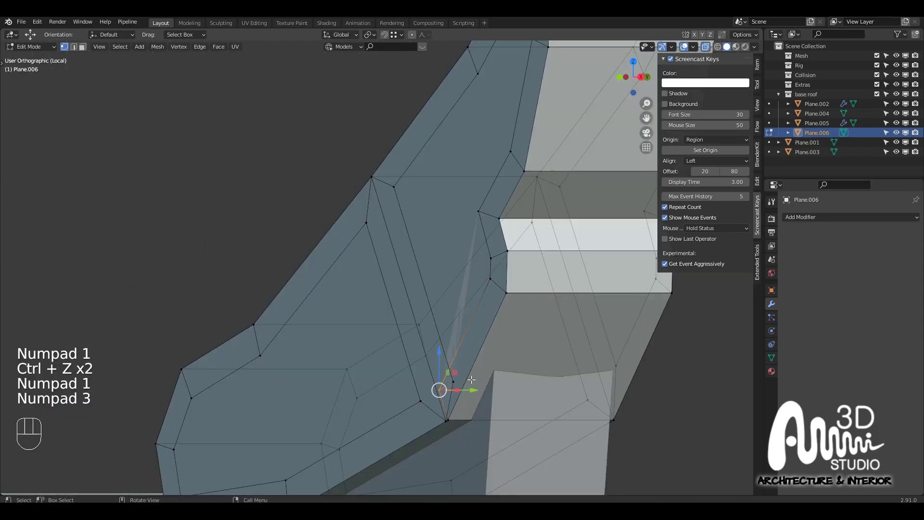
{"action": "key", "text": "KP_1"}
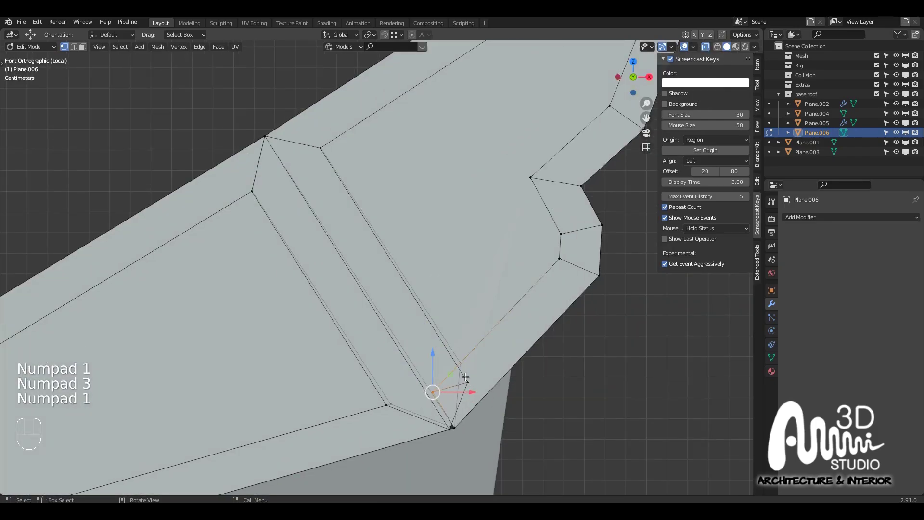
{"action": "scroll", "coordinate": [465, 377], "scroll_direction": "down", "scroll_amount": 4}
{"action": "scroll", "coordinate": [453, 382], "scroll_direction": "up", "scroll_amount": 4}
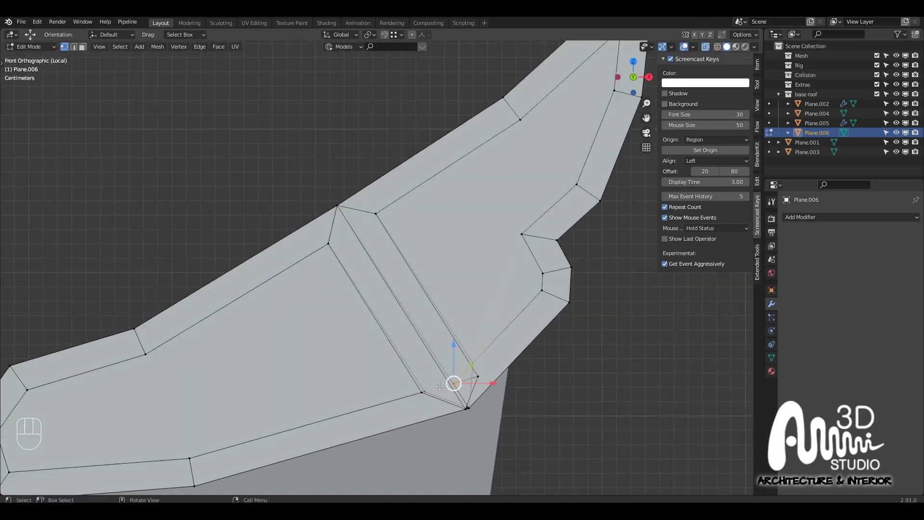
{"action": "left_click_drag", "start_coordinate": [422, 384], "coordinate": [427, 398]}
{"action": "scroll", "coordinate": [433, 365], "scroll_direction": "down", "scroll_amount": 5}
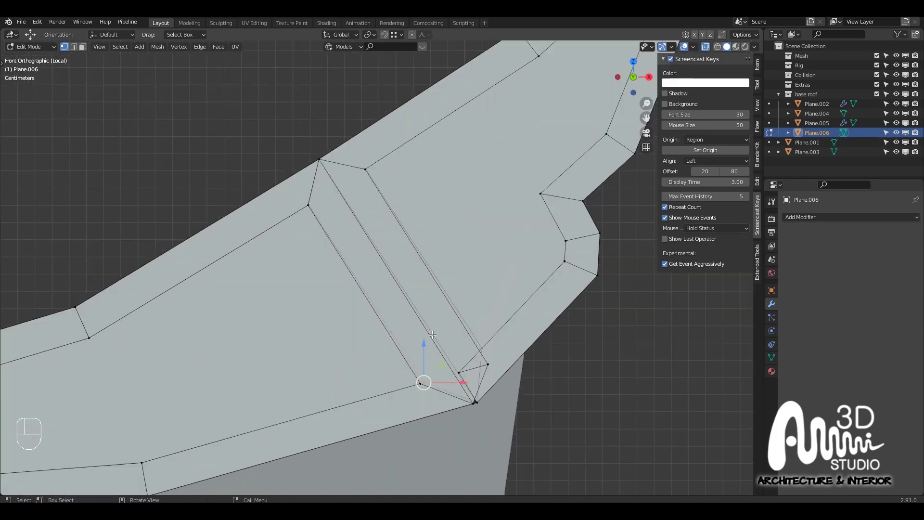
{"action": "scroll", "coordinate": [446, 343], "scroll_direction": "up", "scroll_amount": 3}
{"action": "scroll", "coordinate": [474, 345], "scroll_direction": "up", "scroll_amount": 1}
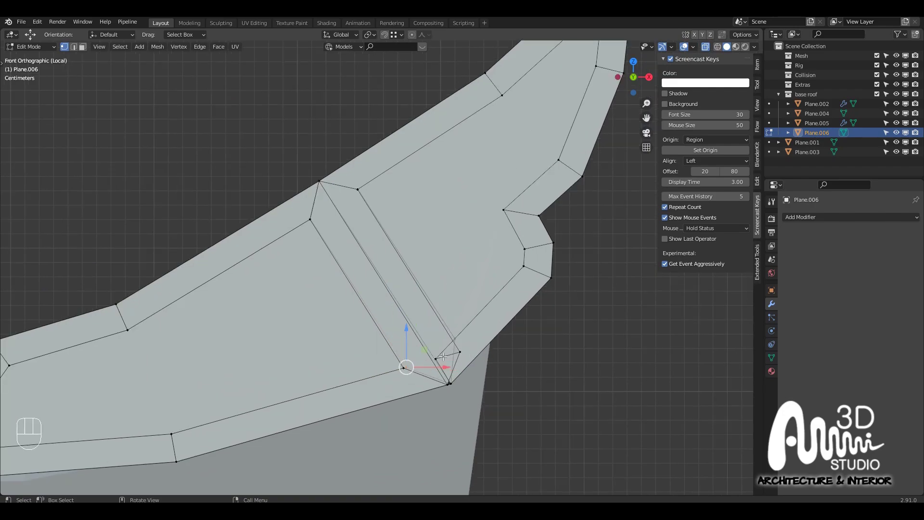
{"action": "left_click_drag", "start_coordinate": [436, 358], "coordinate": [449, 330]}
{"action": "scroll", "coordinate": [483, 372], "scroll_direction": "down", "scroll_amount": 7}
{"action": "middle_click_drag", "start_coordinate": [484, 376], "coordinate": [435, 328]}
{"action": "mouse_move", "coordinate": [394, 297]}
{"action": "middle_mouse_down"}
{"action": "mouse_move", "coordinate": [418, 298]}
{"action": "mouse_move", "coordinate": [401, 301]}
{"action": "middle_mouse_up"}
{"action": "key", "text": "KP_Decimal"}
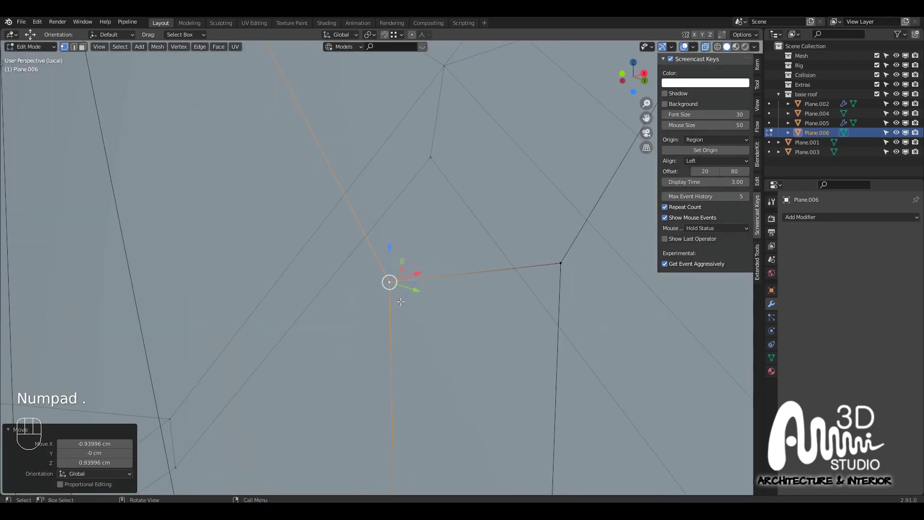
{"action": "middle_click_drag", "start_coordinate": [415, 316], "coordinate": [440, 328]}
{"action": "scroll", "coordinate": [440, 327], "scroll_direction": "down", "scroll_amount": 8}
Undo the inset vertex adjustments and the individual inset of the ornament's side faces
{"action": "key", "text": "ctrl+z"}
{"action": "key", "text": "ctrl+z"}
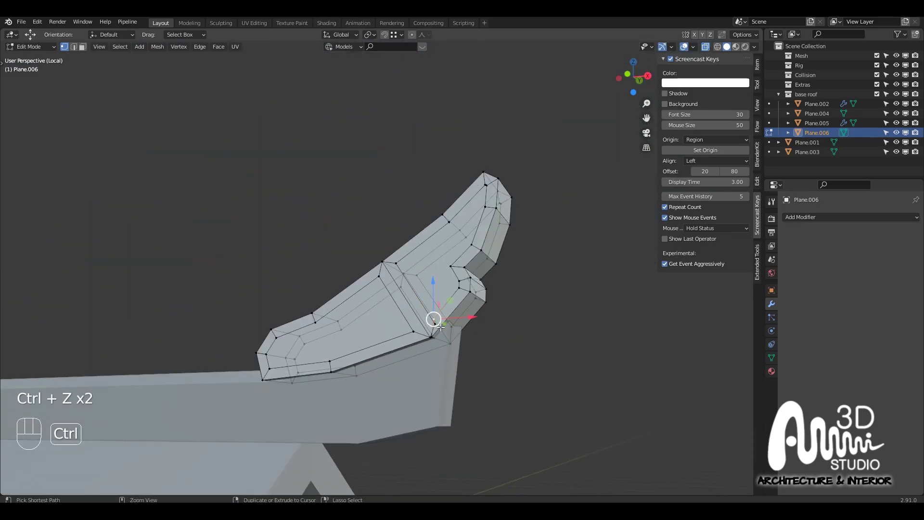
{"action": "key", "text": "ctrl+z"}
{"action": "key", "text": "ctrl+z"}
{"action": "key", "text": "ctrl+z"}
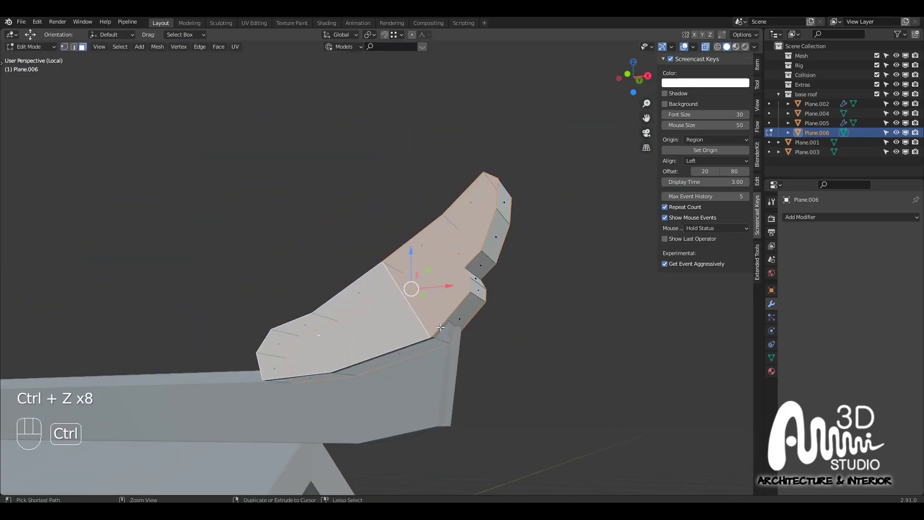
Merge the two nearly coincident vertices at the ornament's lower outer corner using At Last
{"action": "mouse_move", "coordinate": [440, 327]}
{"action": "middle_mouse_down"}
{"action": "mouse_move", "coordinate": [423, 307]}
{"action": "mouse_move", "coordinate": [427, 322]}
{"action": "mouse_move", "coordinate": [435, 320]}
{"action": "middle_mouse_up"}
{"action": "scroll", "coordinate": [426, 317], "scroll_direction": "up", "scroll_amount": 5}
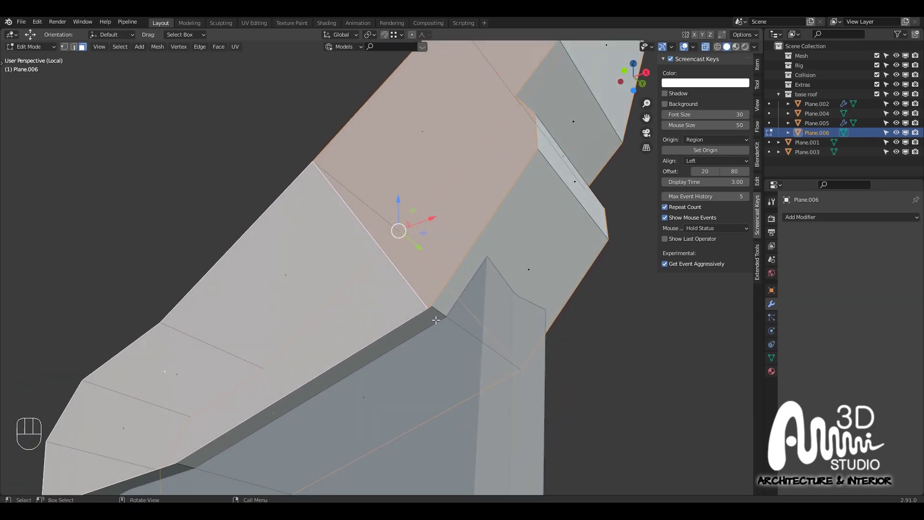
{"action": "key", "text": "1"}
{"action": "left_click", "coordinate": [425, 308]}
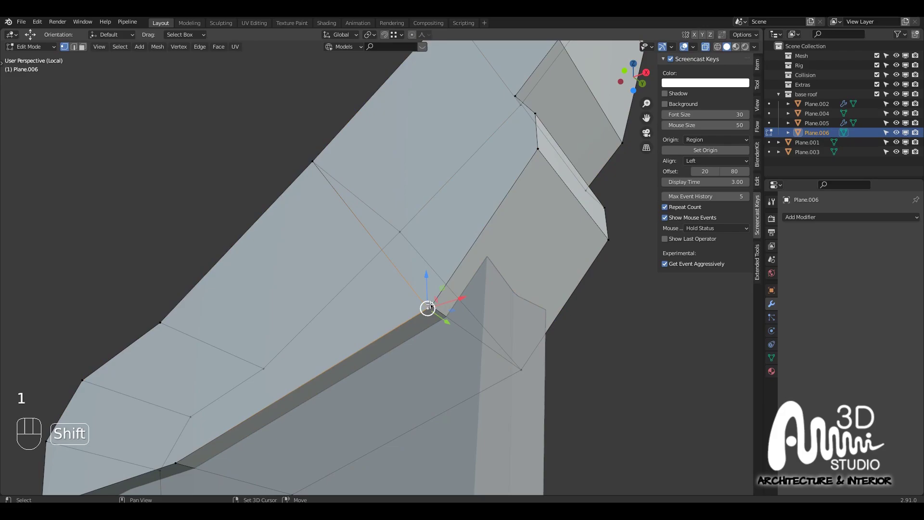
{"action": "key", "text": "m"}
{"action": "left_click", "coordinate": [437, 329]}
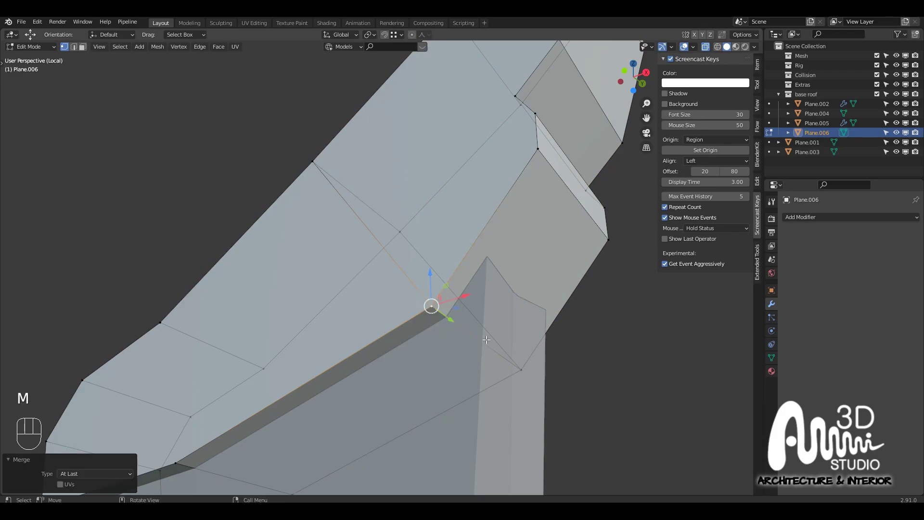
{"action": "middle_click_drag", "start_coordinate": [437, 328], "coordinate": [432, 355]}
{"action": "left_click", "coordinate": [583, 291]}
{"action": "mouse_move", "coordinate": [583, 291]}
{"action": "left_mouse_down"}
{"action": "mouse_move", "coordinate": [593, 285]}
{"action": "mouse_move", "coordinate": [584, 291]}
{"action": "left_mouse_up"}
{"action": "key", "text": "ctrl+z"}
{"action": "middle_click_drag", "start_coordinate": [582, 291], "coordinate": [498, 332]}
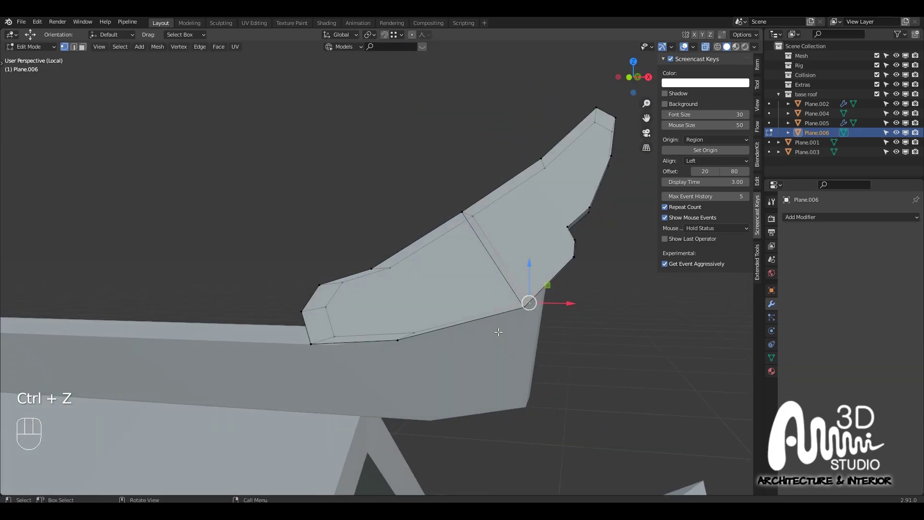
Select the divided side faces on both sides of the ornament and inset them individually by 1.881 cm
{"action": "left_click", "coordinate": [398, 290], "text": "shift"}
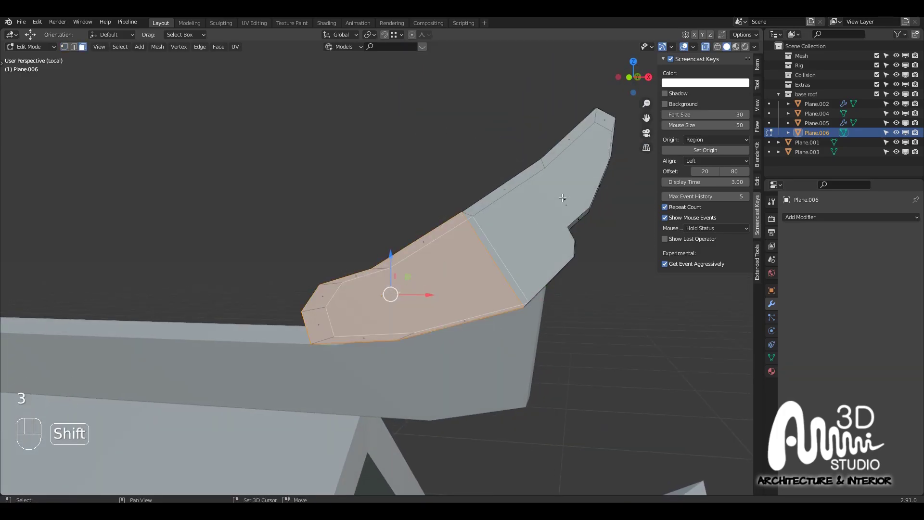
{"action": "left_click", "coordinate": [562, 198], "text": "shift"}
{"action": "key", "text": "i"}
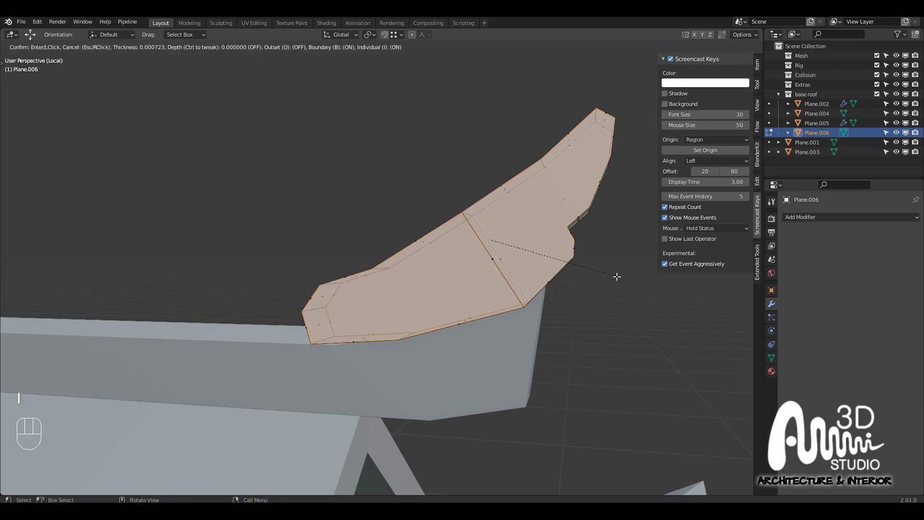
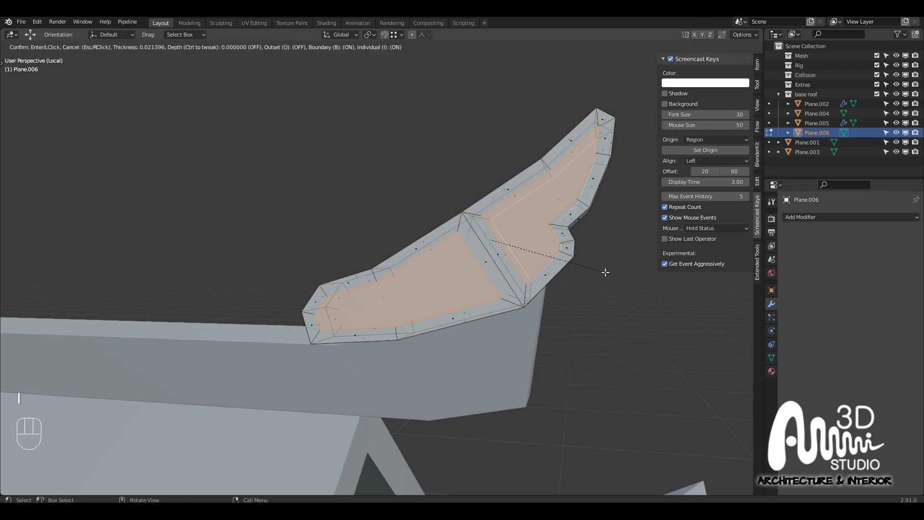
{"action": "left_click", "coordinate": [607, 273]}
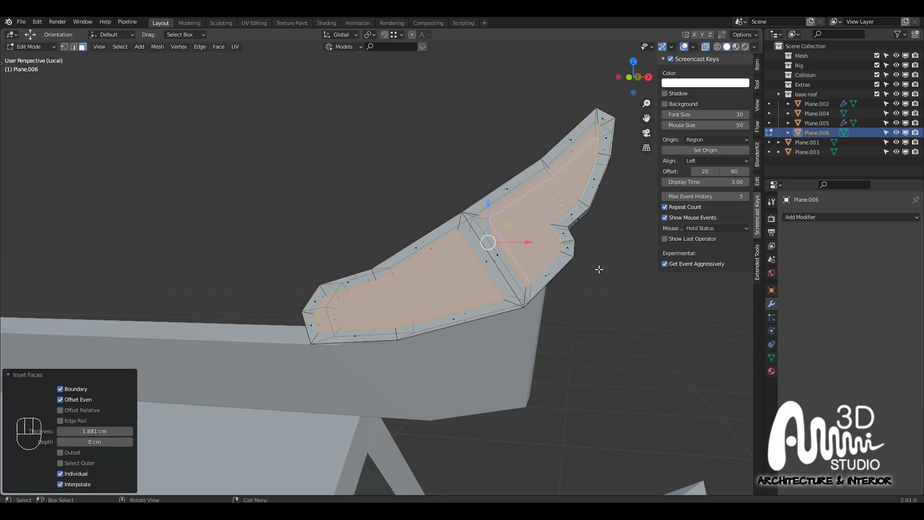
Extrude the ornament's inset side faces along their normals by -2.86 cm to recess the panels, and leave Edit Mode
{"action": "middle_click_drag", "start_coordinate": [598, 268], "coordinate": [557, 290]}
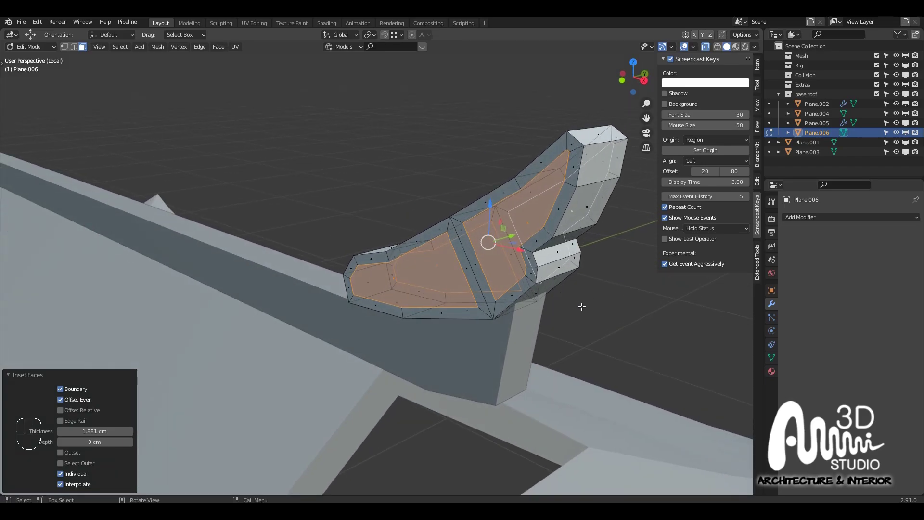
{"action": "key", "text": "alt+e"}
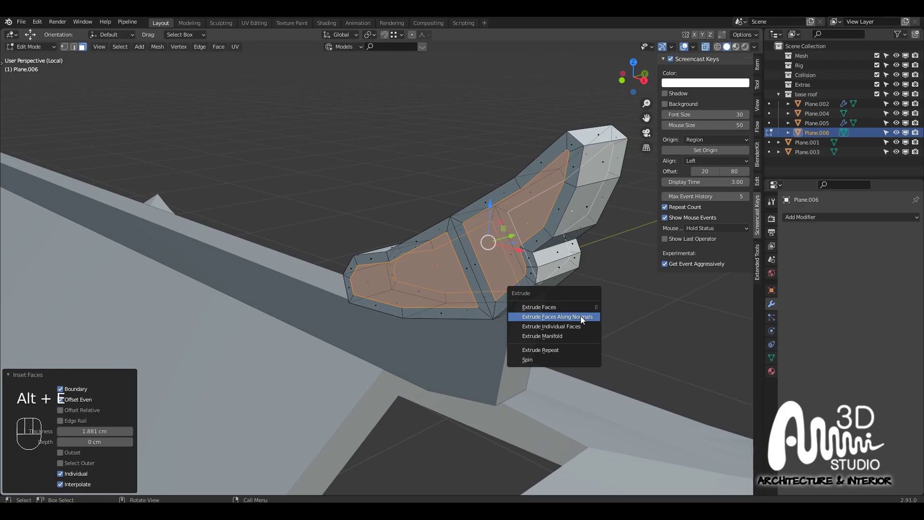
{"action": "left_click", "coordinate": [581, 317]}
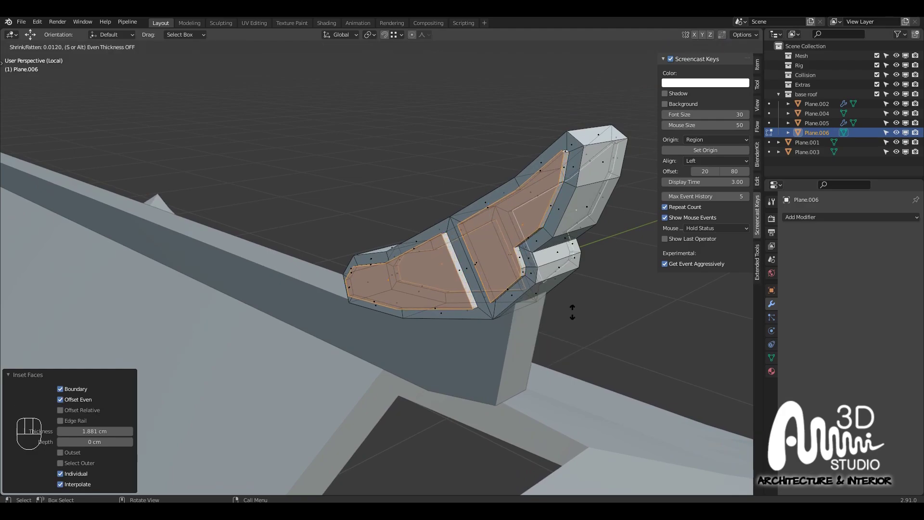
{"action": "left_click", "coordinate": [584, 325]}
{"action": "scroll", "coordinate": [443, 272], "scroll_direction": "down", "scroll_amount": 2}
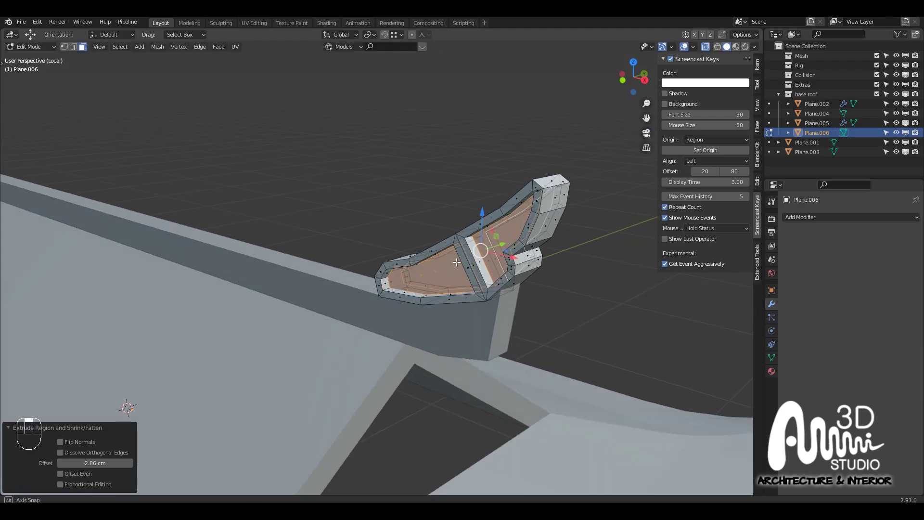
{"action": "middle_click_drag", "start_coordinate": [435, 269], "coordinate": [483, 281]}
{"action": "key", "text": "Tab"}
Give the ornament a level 1 subdivision and shade it smooth
{"action": "scroll", "coordinate": [498, 253], "scroll_direction": "down", "scroll_amount": 3}
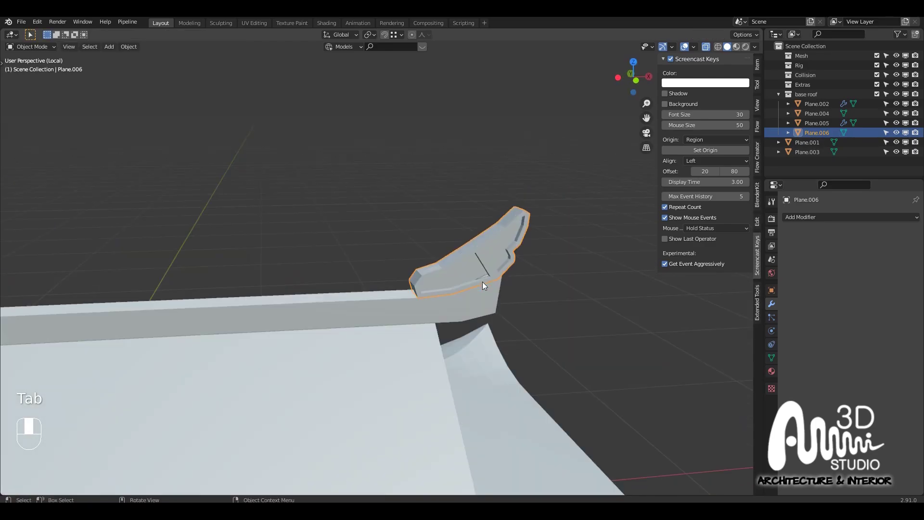
{"action": "scroll", "coordinate": [482, 281], "scroll_direction": "up", "scroll_amount": 2}
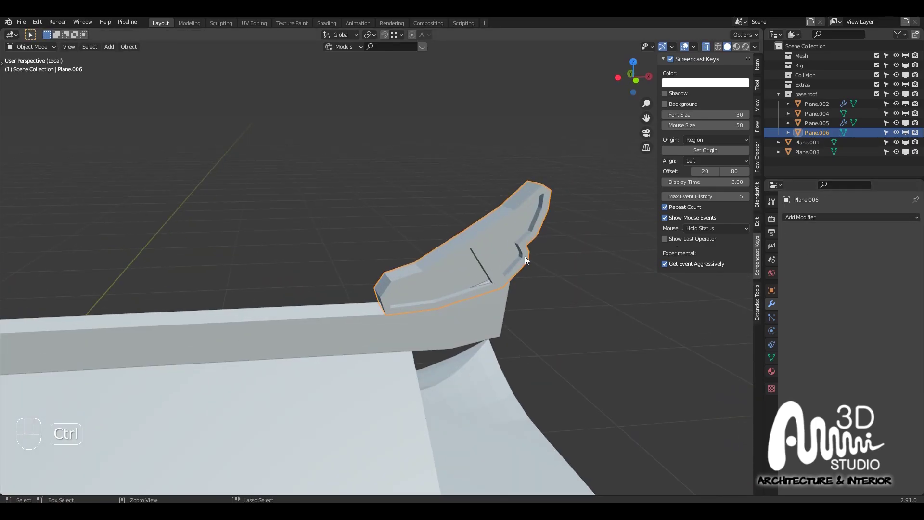
{"action": "key", "text": "ctrl+1"}
{"action": "middle_click_drag", "start_coordinate": [522, 256], "coordinate": [481, 247]}
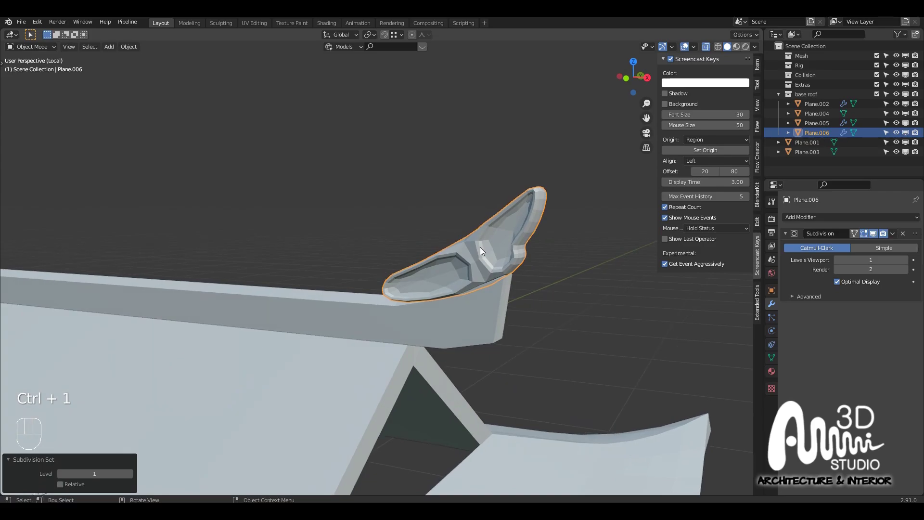
{"action": "right_click", "coordinate": [477, 243]}
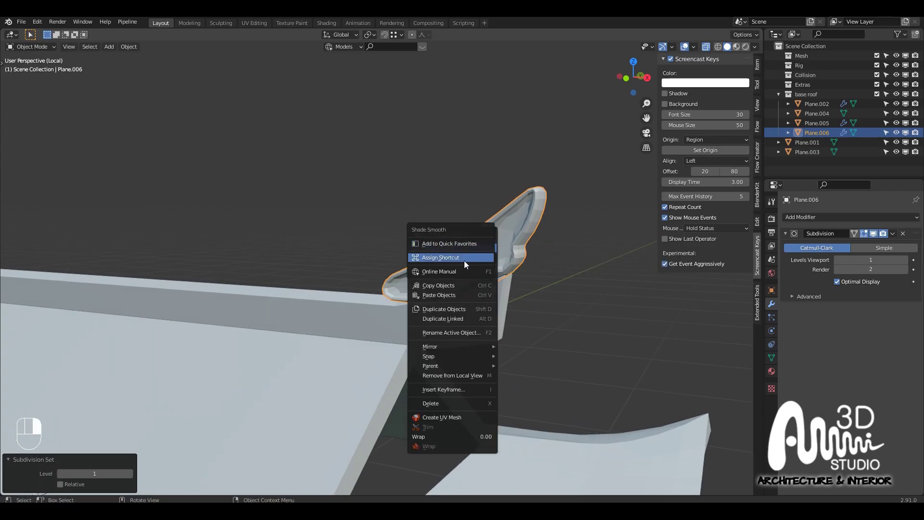
{"action": "key", "text": "Escape"}
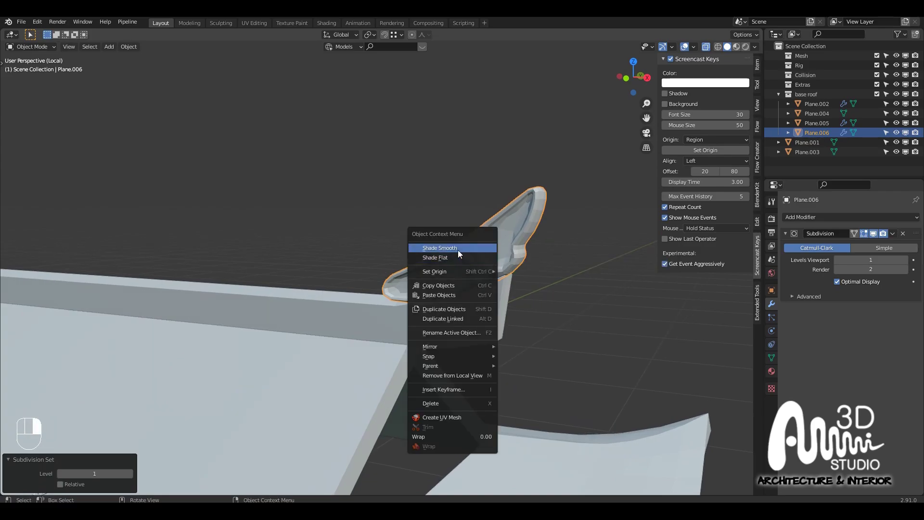
{"action": "left_click", "coordinate": [457, 248]}
Examine the smoothed ornament's recessed panels and edges in both Object Mode and Edit Mode
{"action": "middle_click_drag", "start_coordinate": [458, 249], "coordinate": [396, 265]}
{"action": "key", "text": "Tab"}
{"action": "scroll", "coordinate": [480, 241], "scroll_direction": "down", "scroll_amount": 3}
{"action": "key", "text": "Tab"}
{"action": "scroll", "coordinate": [471, 256], "scroll_direction": "down", "scroll_amount": 4}
{"action": "scroll", "coordinate": [429, 249], "scroll_direction": "up", "scroll_amount": 4}
{"action": "key", "text": "Tab"}
{"action": "scroll", "coordinate": [388, 265], "scroll_direction": "up", "scroll_amount": 4}
{"action": "scroll", "coordinate": [406, 265], "scroll_direction": "down", "scroll_amount": 1}
{"action": "scroll", "coordinate": [394, 266], "scroll_direction": "up", "scroll_amount": 1}
{"action": "key", "text": "Tab"}
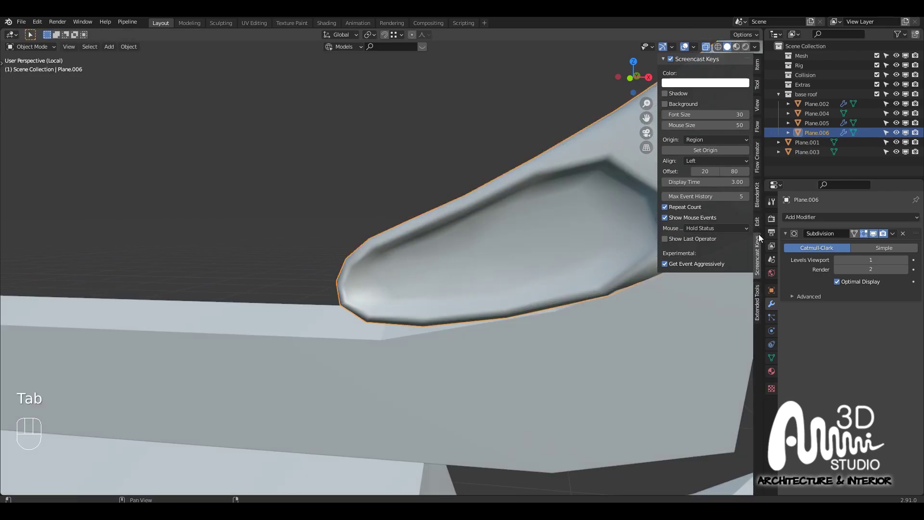
Add a Bevel modifier to the ornament and place it above the Subdivision modifier
{"action": "left_click", "coordinate": [816, 216]}
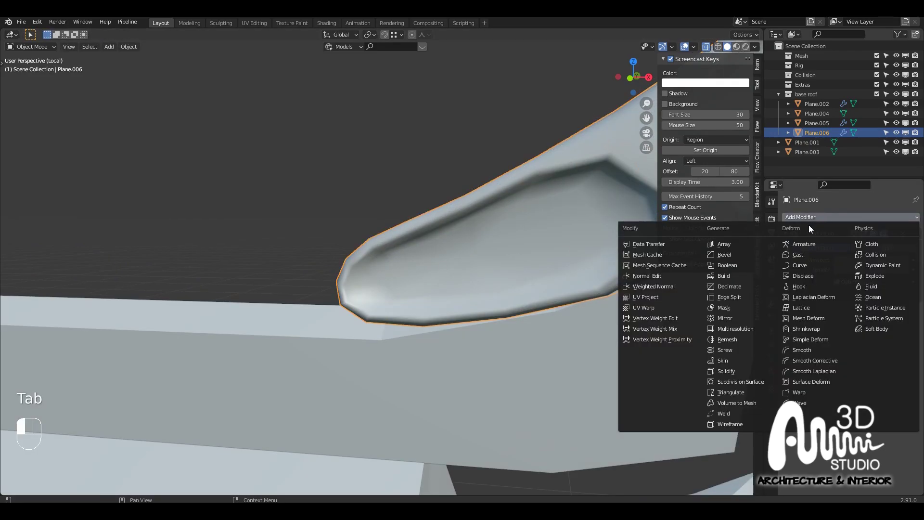
{"action": "left_click", "coordinate": [724, 254]}
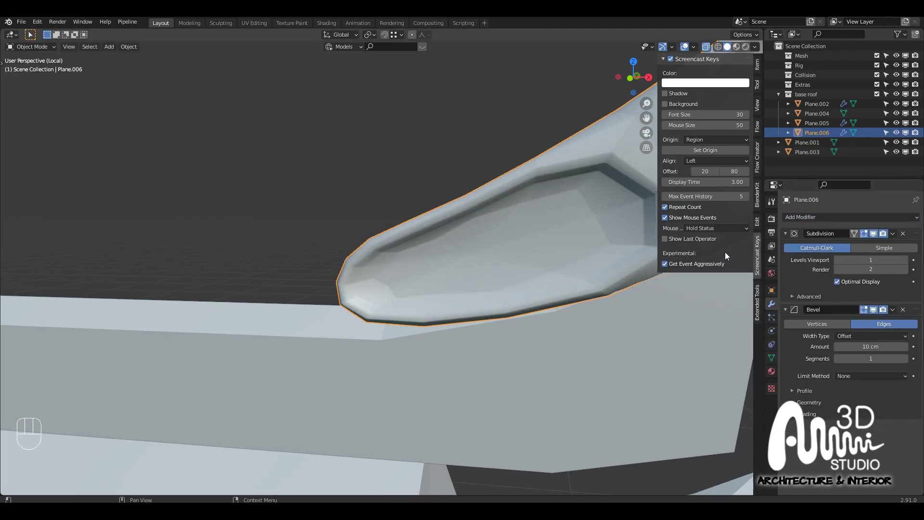
{"action": "left_click_drag", "start_coordinate": [918, 309], "coordinate": [918, 232]}
Set the ornament's Subdivision modifier to 2 viewport levels
{"action": "scroll", "coordinate": [336, 272], "scroll_direction": "down", "scroll_amount": 4}
{"action": "middle_click_drag", "start_coordinate": [316, 282], "coordinate": [554, 207]}
{"action": "scroll", "coordinate": [549, 203], "scroll_direction": "up", "scroll_amount": 3}
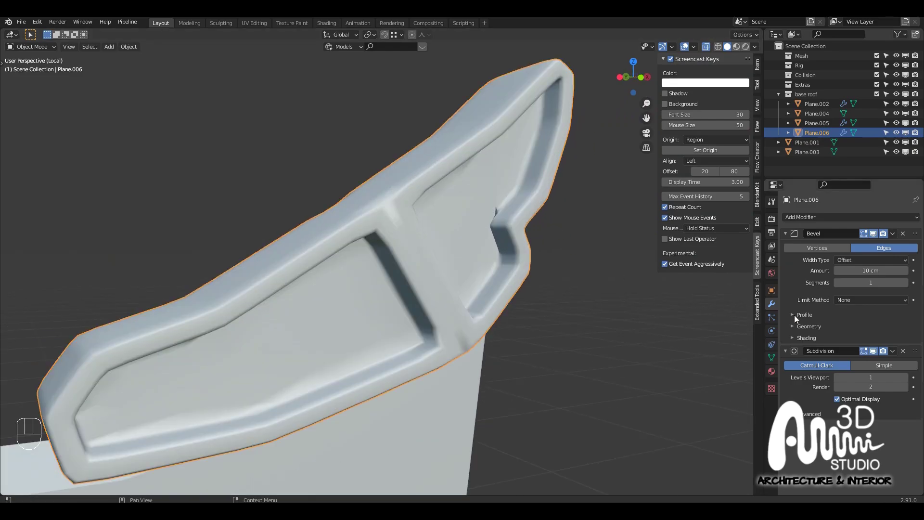
{"action": "left_click", "coordinate": [906, 379]}
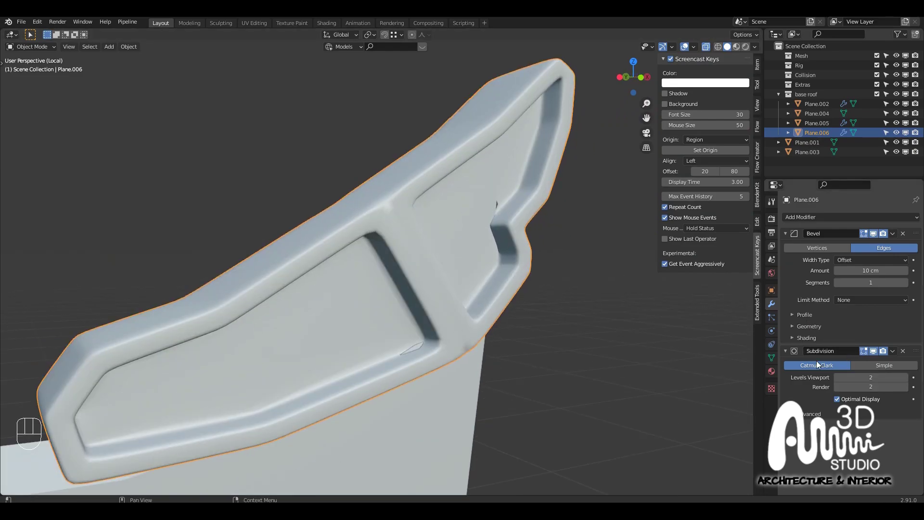
Knife-cut the outer recessed panel from its notch vertex to its upper inner corner to fix the shading artifact, and return to Object Mode
{"action": "key", "text": "Tab"}
{"action": "scroll", "coordinate": [508, 203], "scroll_direction": "up", "scroll_amount": 3}
{"action": "middle_click_drag", "start_coordinate": [508, 204], "coordinate": [477, 228]}
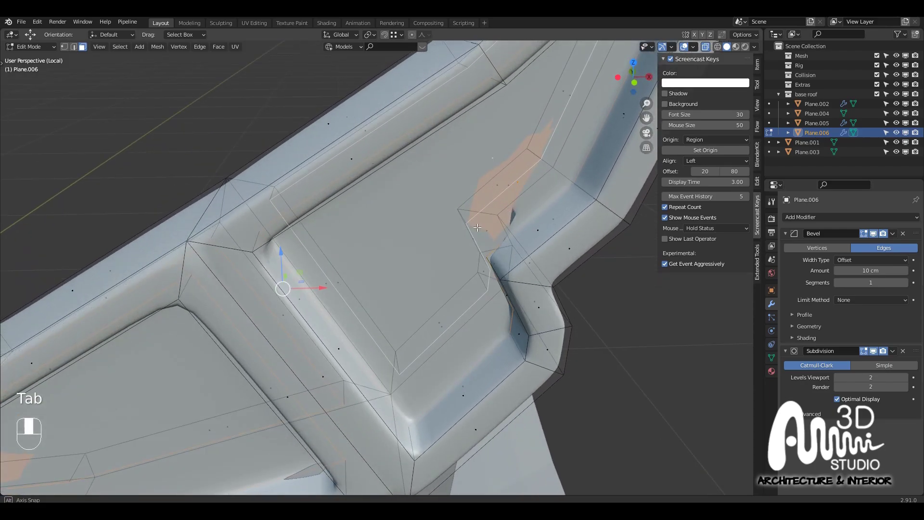
{"action": "left_click", "coordinate": [477, 245]}
{"action": "mouse_move", "coordinate": [476, 258]}
{"action": "middle_mouse_down"}
{"action": "mouse_move", "coordinate": [487, 206]}
{"action": "mouse_move", "coordinate": [482, 236]}
{"action": "mouse_move", "coordinate": [444, 242]}
{"action": "mouse_move", "coordinate": [474, 238]}
{"action": "mouse_move", "coordinate": [495, 256]}
{"action": "middle_mouse_up"}
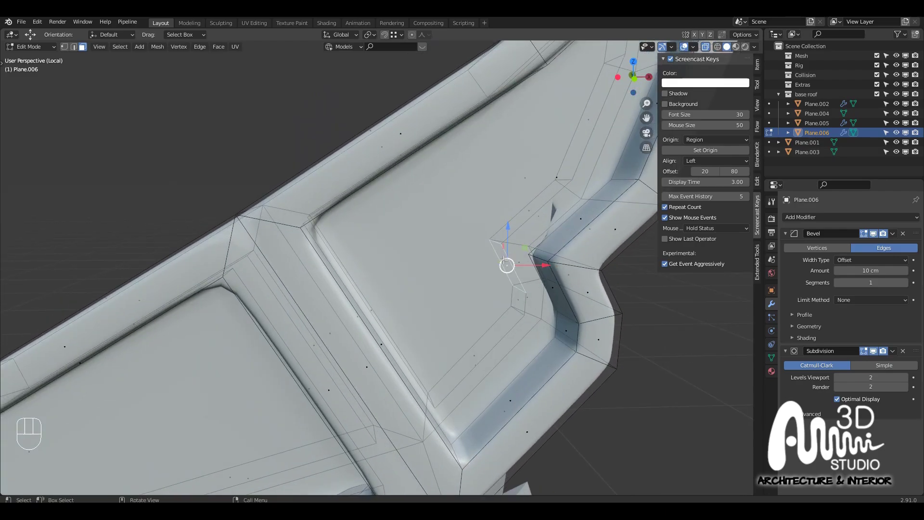
{"action": "key", "text": "k"}
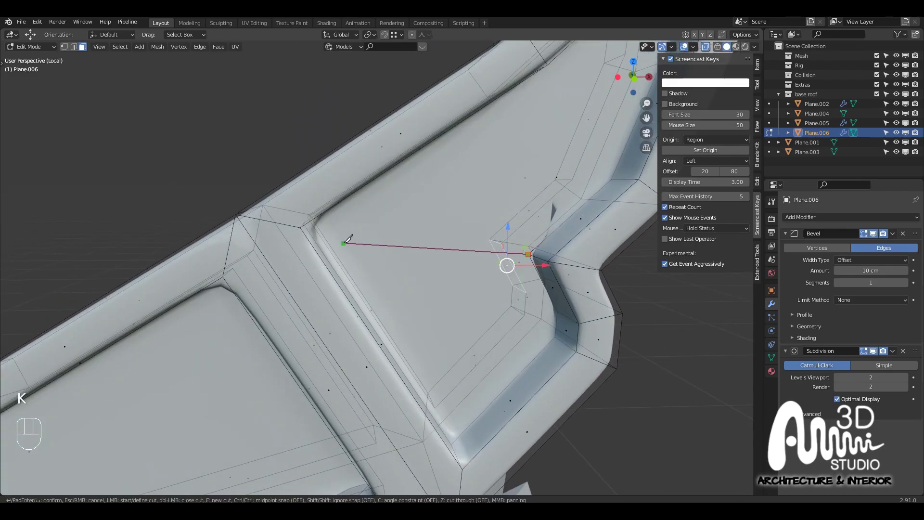
{"action": "middle_click_drag", "start_coordinate": [348, 239], "coordinate": [297, 215]}
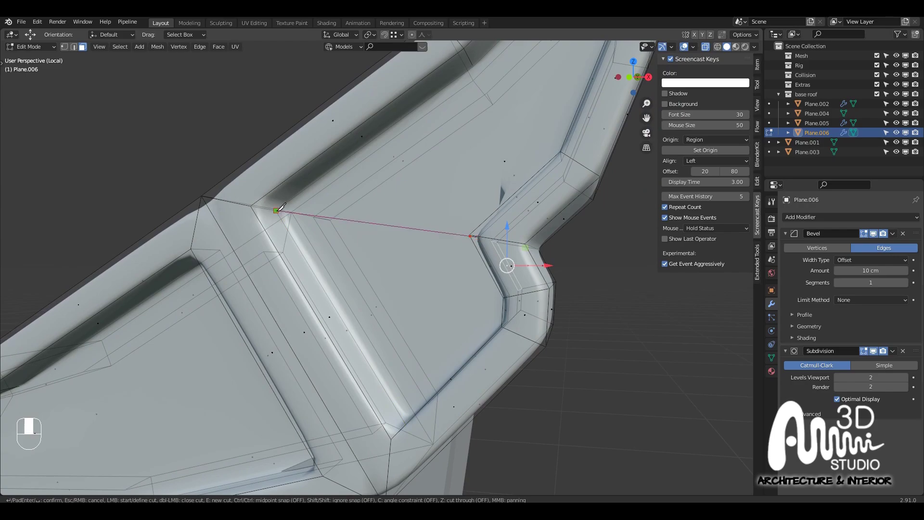
{"action": "key", "text": "Return"}
{"action": "scroll", "coordinate": [426, 235], "scroll_direction": "down", "scroll_amount": 5}
{"action": "middle_click_drag", "start_coordinate": [426, 236], "coordinate": [452, 239]}
{"action": "key", "text": "Tab"}
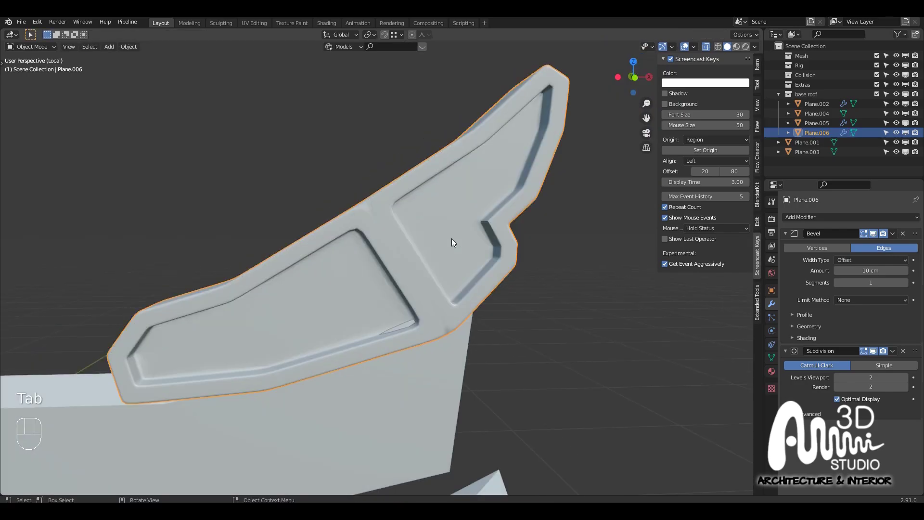
Knife-cut the ornament's inner recessed panel from its upper bend vertex down to the lower bend vertex
{"action": "middle_click_drag", "start_coordinate": [361, 275], "coordinate": [374, 288]}
{"action": "key", "text": "Tab"}
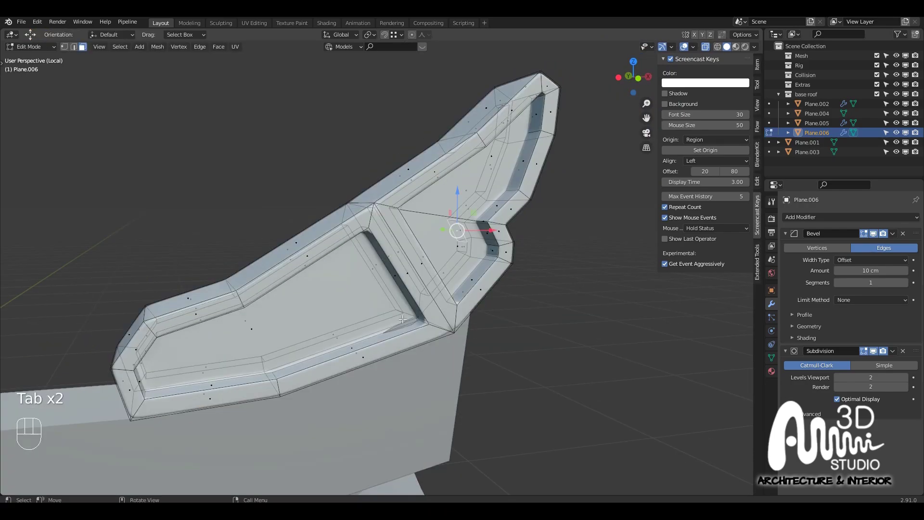
{"action": "middle_click_drag", "start_coordinate": [403, 319], "coordinate": [236, 279]}
{"action": "scroll", "coordinate": [236, 279], "scroll_direction": "up", "scroll_amount": 1}
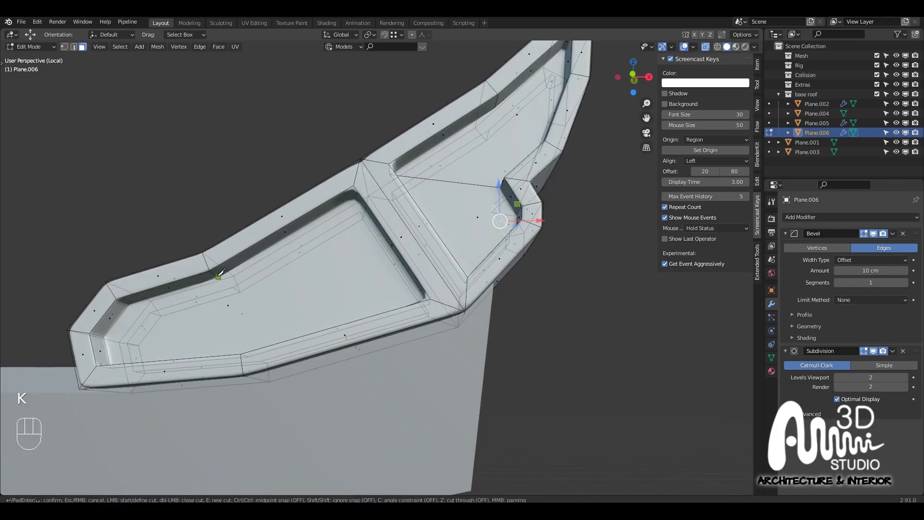
{"action": "middle_click_drag", "start_coordinate": [246, 319], "coordinate": [308, 305]}
{"action": "scroll", "coordinate": [264, 384], "scroll_direction": "down", "scroll_amount": 2}
{"action": "scroll", "coordinate": [299, 318], "scroll_direction": "up", "scroll_amount": 2}
{"action": "scroll", "coordinate": [482, 188], "scroll_direction": "up", "scroll_amount": 2}
{"action": "middle_click_drag", "start_coordinate": [482, 187], "coordinate": [379, 293]}
{"action": "key", "text": "k"}
{"action": "left_click", "coordinate": [460, 161]}
{"action": "scroll", "coordinate": [527, 242], "scroll_direction": "down", "scroll_amount": 3}
{"action": "key", "text": "Tab"}
Add a single centred loop cut running lengthwise around the ornament, splitting it into two equal halves
{"action": "key", "text": "Tab"}
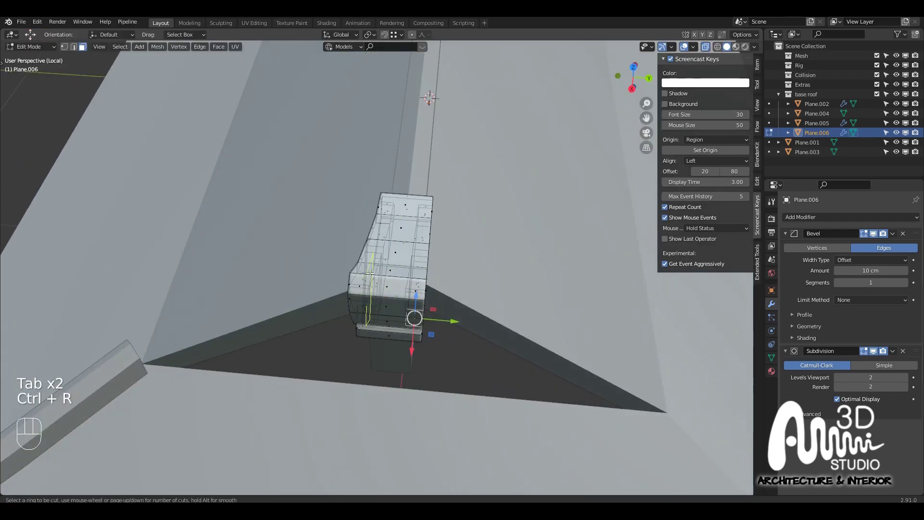
{"action": "left_click", "coordinate": [393, 292]}
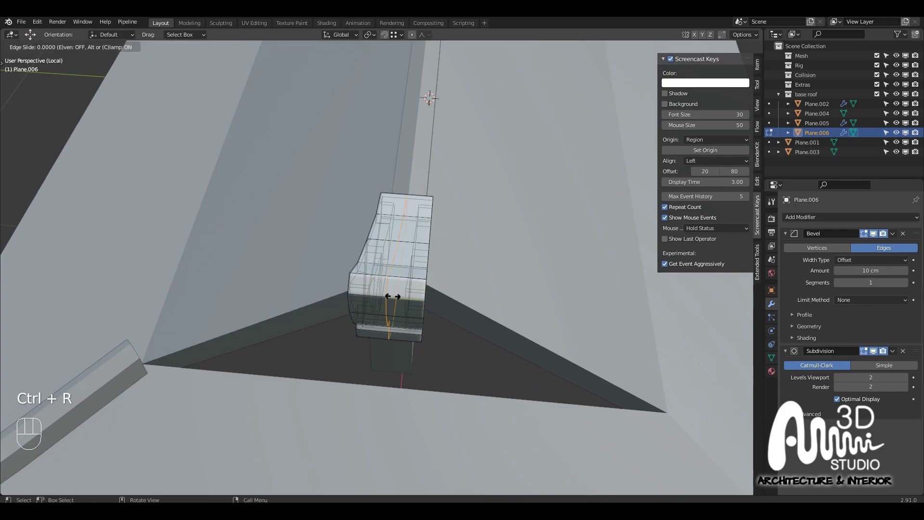
{"action": "right_click", "coordinate": [392, 292]}
{"action": "middle_click_drag", "start_coordinate": [393, 292], "coordinate": [405, 274]}
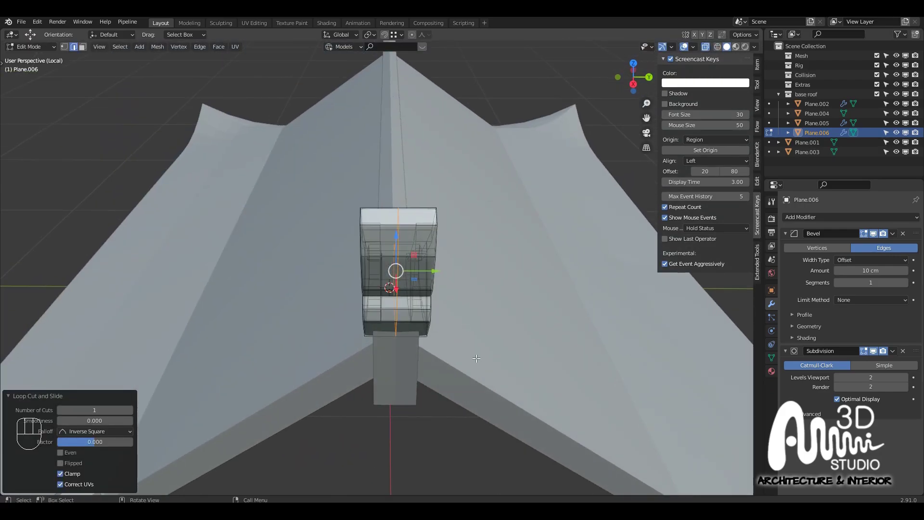
Delete one lengthwise half of the ornament and return to Object Mode
{"action": "left_click_drag", "start_coordinate": [390, 190], "coordinate": [390, 190]}
{"action": "middle_click_drag", "start_coordinate": [389, 190], "coordinate": [493, 264]}
{"action": "key", "text": "x"}
{"action": "left_click", "coordinate": [399, 253]}
{"action": "key", "text": "Tab"}
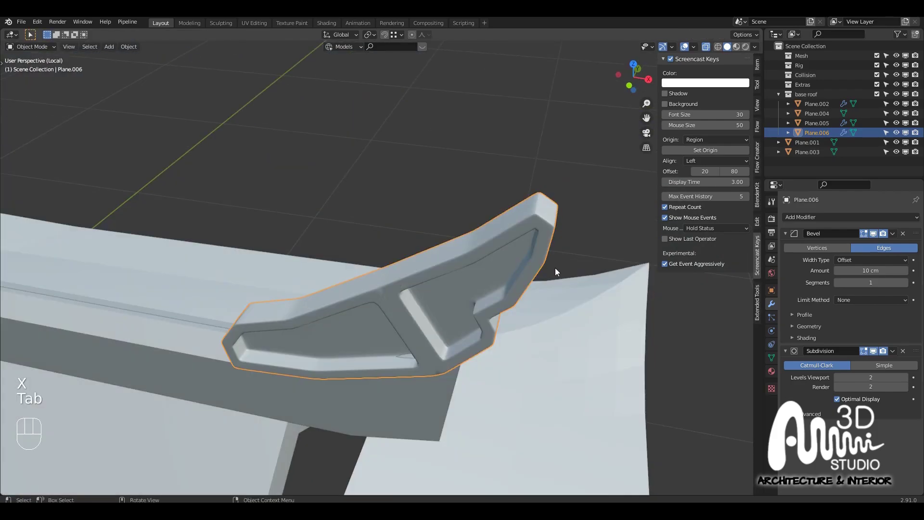
Add a Mirror modifier to the half ornament and switch on its Y axis to rebuild the other side
{"action": "left_click", "coordinate": [843, 218]}
{"action": "left_click", "coordinate": [744, 317]}
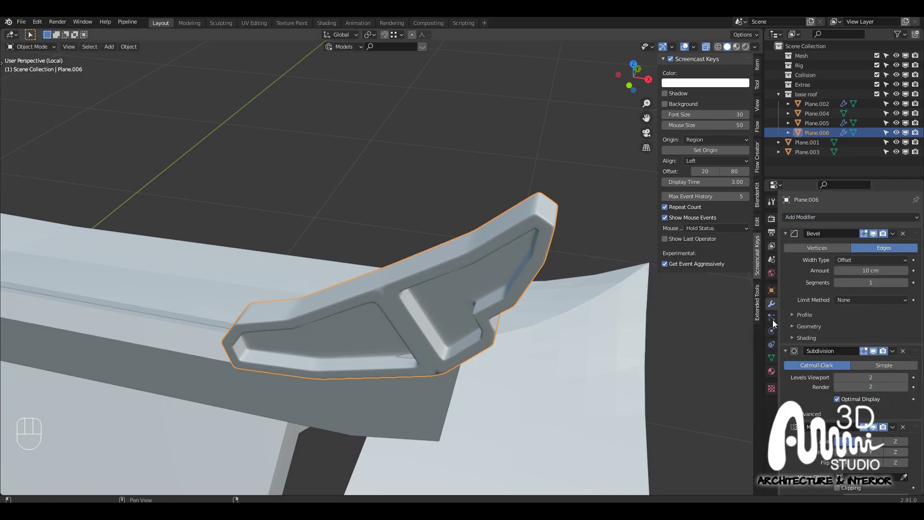
{"action": "scroll", "coordinate": [869, 417], "scroll_direction": "down", "scroll_amount": 2}
{"action": "left_click", "coordinate": [870, 419]}
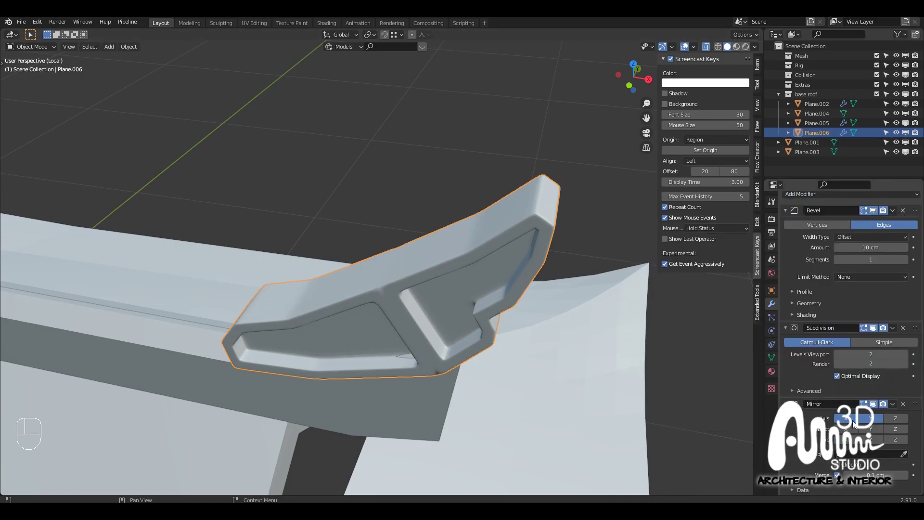
Examine the lower corner of the ornament's inner recessed panel in Edit Mode from the front view
{"action": "middle_click_drag", "start_coordinate": [432, 328], "coordinate": [423, 357]}
{"action": "scroll", "coordinate": [421, 354], "scroll_direction": "up", "scroll_amount": 1}
{"action": "key", "text": "Tab"}
{"action": "key", "text": "KP_1"}
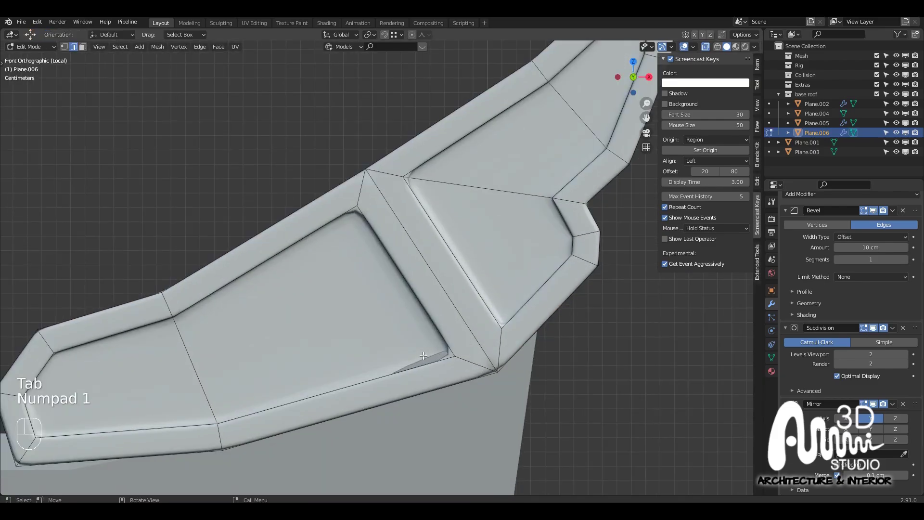
{"action": "left_click_drag", "start_coordinate": [458, 352], "coordinate": [424, 329]}
{"action": "key", "text": "Tab"}
Set the ornament's origin to the 3D cursor and add another Mirror modifier to copy it to the opposite ridge end
{"action": "scroll", "coordinate": [425, 318], "scroll_direction": "down", "scroll_amount": 10}
{"action": "middle_click_drag", "start_coordinate": [426, 318], "coordinate": [491, 263]}
{"action": "left_click", "coordinate": [526, 311]}
{"action": "scroll", "coordinate": [513, 295], "scroll_direction": "down", "scroll_amount": 8}
{"action": "left_click", "coordinate": [478, 289]}
{"action": "middle_click_drag", "start_coordinate": [356, 360], "coordinate": [493, 290]}
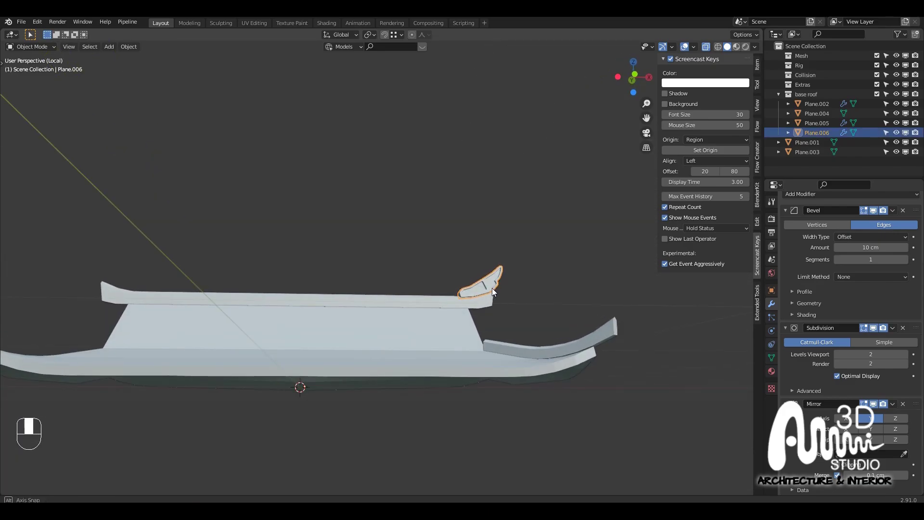
{"action": "mouse_move", "coordinate": [306, 388]}
{"action": "middle_mouse_down"}
{"action": "mouse_move", "coordinate": [296, 370]}
{"action": "mouse_move", "coordinate": [285, 416]}
{"action": "mouse_move", "coordinate": [322, 389]}
{"action": "middle_mouse_up"}
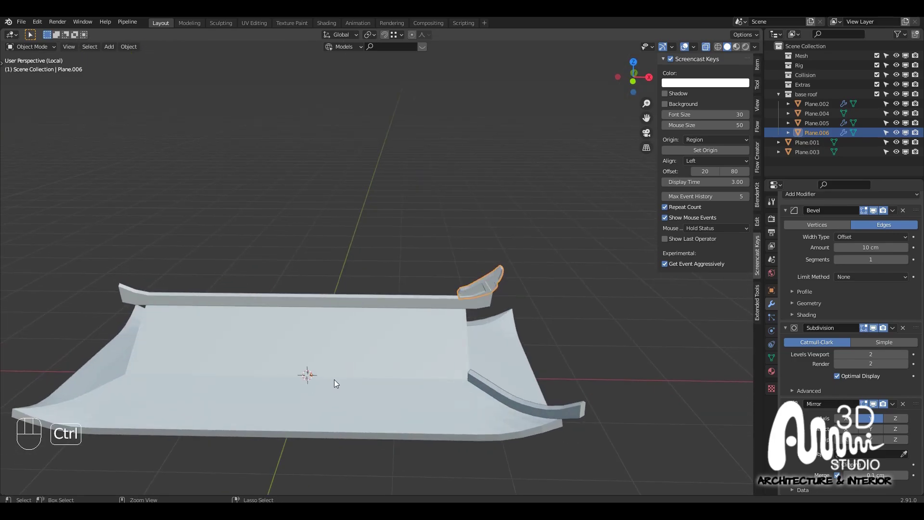
{"action": "key", "text": "shift+ctrl+x"}
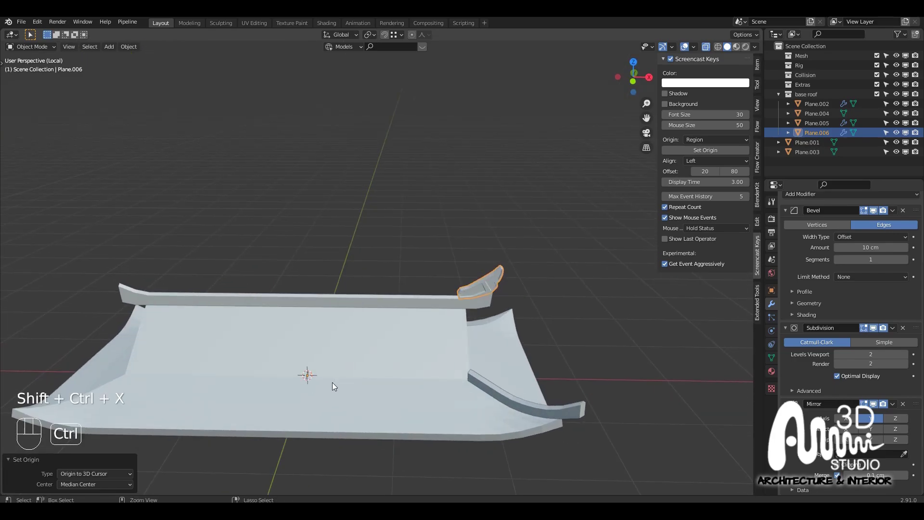
{"action": "left_click", "coordinate": [827, 195]}
{"action": "left_click", "coordinate": [740, 292]}
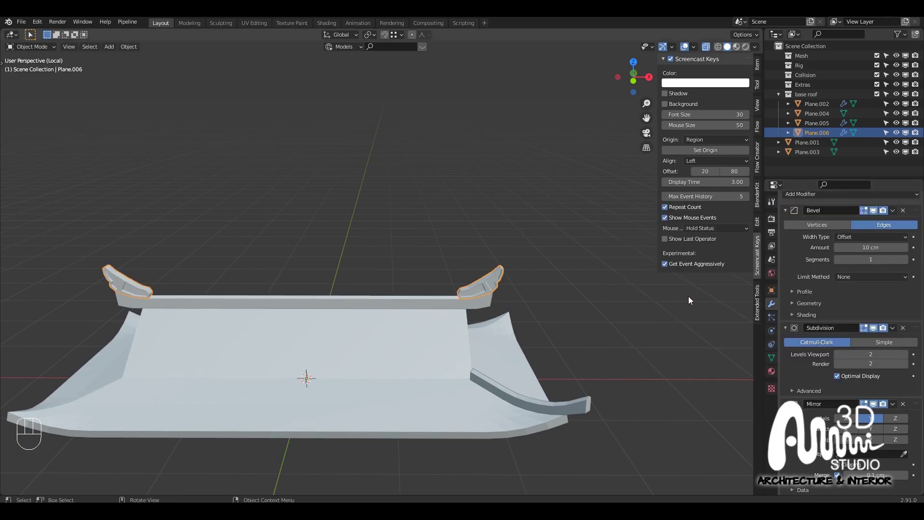
Reveal the hidden objects and leave local view to bring back the tiled roof
{"action": "left_click", "coordinate": [374, 220]}
{"action": "middle_click_drag", "start_coordinate": [374, 220], "coordinate": [396, 291]}
{"action": "scroll", "coordinate": [444, 301], "scroll_direction": "up", "scroll_amount": 4}
{"action": "left_click", "coordinate": [437, 287]}
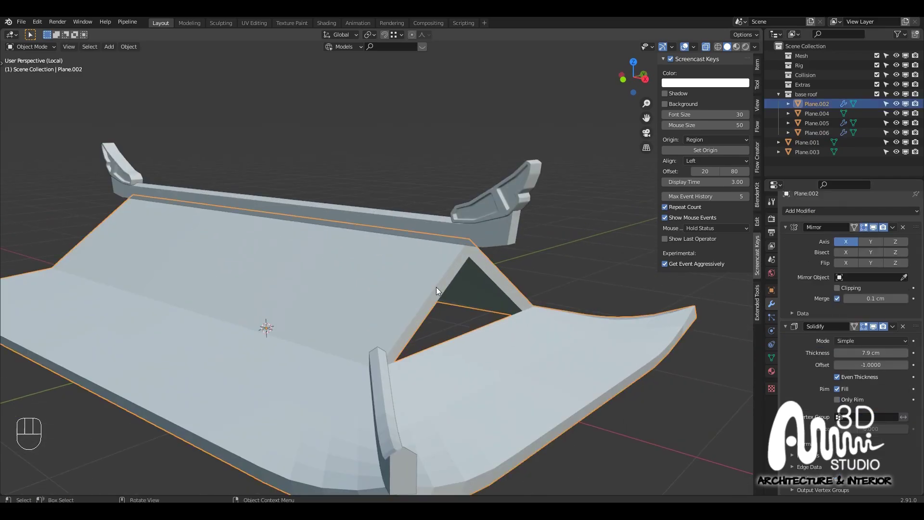
{"action": "scroll", "coordinate": [436, 287], "scroll_direction": "down", "scroll_amount": 3}
{"action": "left_click", "coordinate": [378, 356]}
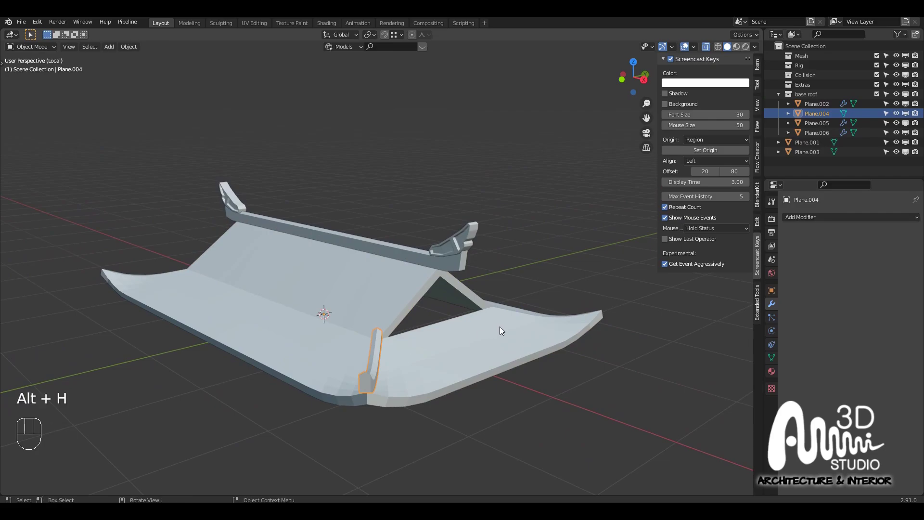
{"action": "key", "text": "KP_Divide"}
{"action": "middle_click_drag", "start_coordinate": [499, 326], "coordinate": [521, 229]}
Adjust the outer end of the top ridge beneath the ornament from the front view in Edit Mode
{"action": "left_click", "coordinate": [420, 250]}
{"action": "middle_click_drag", "start_coordinate": [420, 250], "coordinate": [434, 253]}
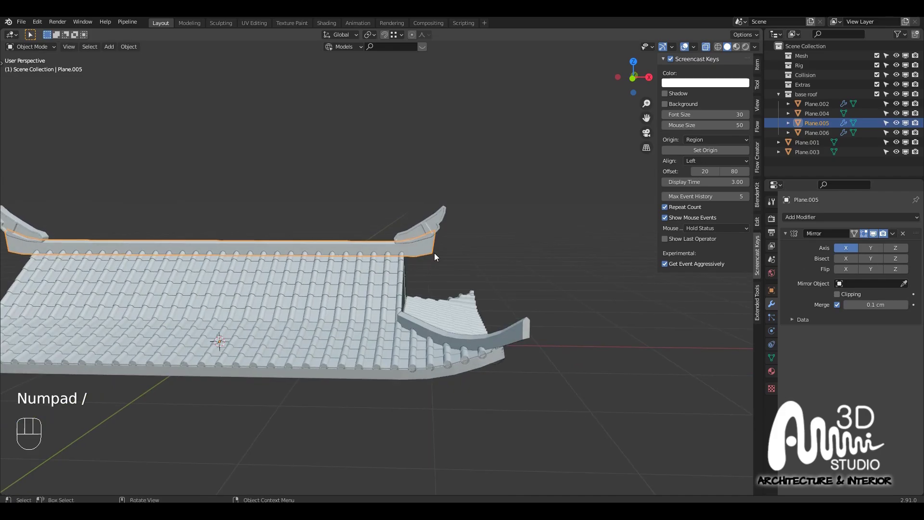
{"action": "key", "text": "KP_1"}
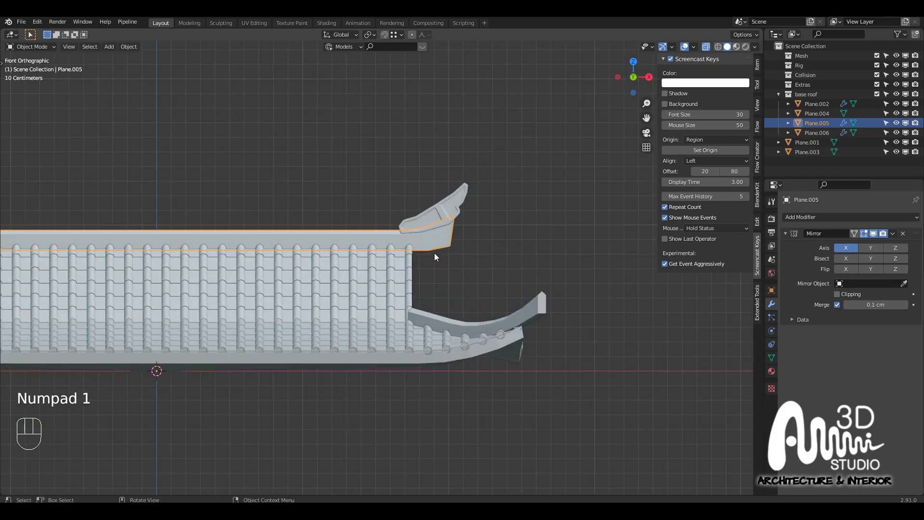
{"action": "key", "text": "Tab"}
{"action": "scroll", "coordinate": [459, 253], "scroll_direction": "up", "scroll_amount": 2}
{"action": "left_click", "coordinate": [448, 239]}
{"action": "left_click_drag", "start_coordinate": [448, 239], "coordinate": [432, 245]}
{"action": "scroll", "coordinate": [432, 245], "scroll_direction": "down", "scroll_amount": 3}
{"action": "key", "text": "Tab"}
Examine the tiled roof's ridges and open gable edge from several angles
{"action": "middle_click_drag", "start_coordinate": [432, 244], "coordinate": [232, 364]}
{"action": "scroll", "coordinate": [417, 242], "scroll_direction": "up", "scroll_amount": 2}
{"action": "scroll", "coordinate": [400, 309], "scroll_direction": "up", "scroll_amount": 1}
{"action": "left_click", "coordinate": [319, 340]}
{"action": "scroll", "coordinate": [243, 346], "scroll_direction": "up", "scroll_amount": 2}
{"action": "scroll", "coordinate": [242, 354], "scroll_direction": "down", "scroll_amount": 3}
{"action": "middle_click_drag", "start_coordinate": [460, 326], "coordinate": [385, 320]}
Duplicate the base roof and place the copy straight above the tiled roof along the Z axis
{"action": "left_click", "coordinate": [359, 353]}
{"action": "scroll", "coordinate": [386, 327], "scroll_direction": "down", "scroll_amount": 3}
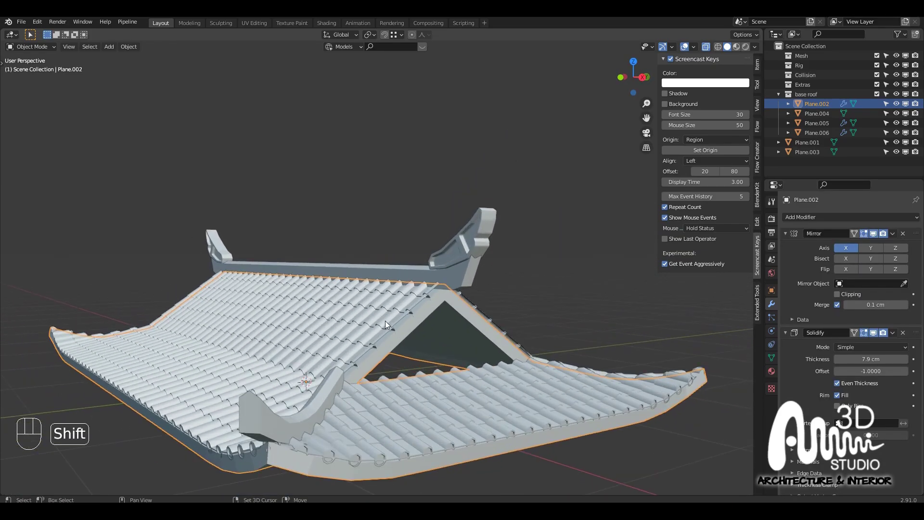
{"action": "key", "text": "shift+d"}
{"action": "key", "text": "z"}
{"action": "left_click", "coordinate": [449, 150]}
{"action": "middle_click_drag", "start_coordinate": [449, 149], "coordinate": [403, 242], "text": "shift"}
Apply the Mirror and Solidify modifiers on the roof copy
{"action": "key", "text": "Tab"}
{"action": "key", "text": "Tab"}
{"action": "key", "text": "ctrl+a"}
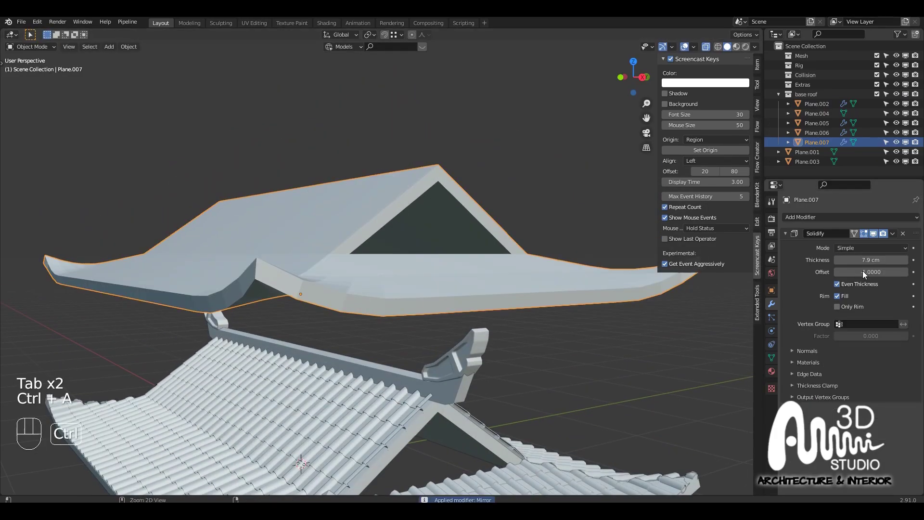
{"action": "key", "text": "ctrl+a"}
Select the roof copy's sloping gable end face and adjoining top face with X-ray off, and separate them by selection
{"action": "key", "text": "Tab"}
{"action": "key", "text": "2"}
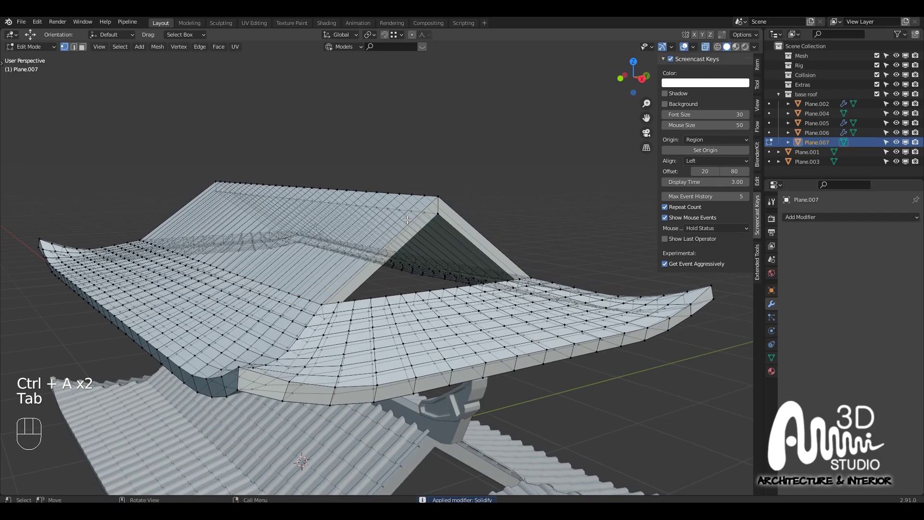
{"action": "left_click", "coordinate": [397, 240]}
{"action": "middle_click_drag", "start_coordinate": [397, 240], "coordinate": [403, 244]}
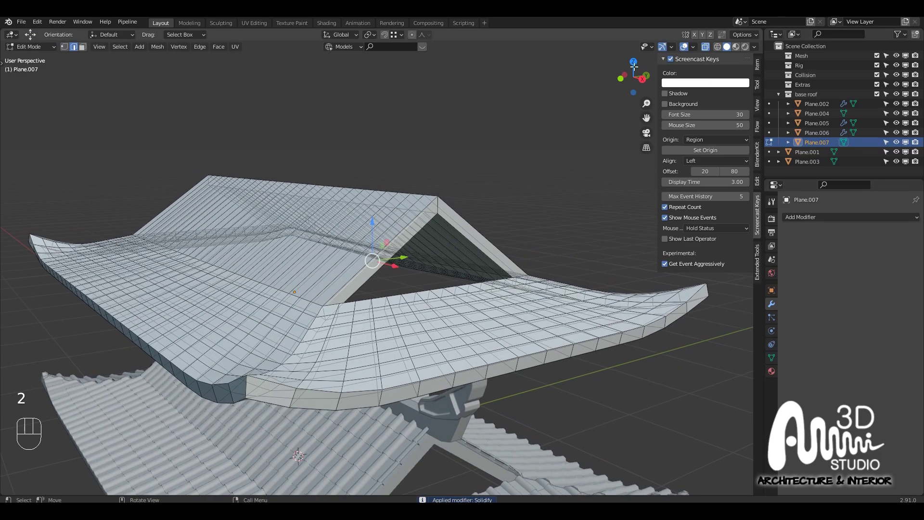
{"action": "left_click", "coordinate": [705, 47]}
{"action": "left_click", "coordinate": [385, 250]}
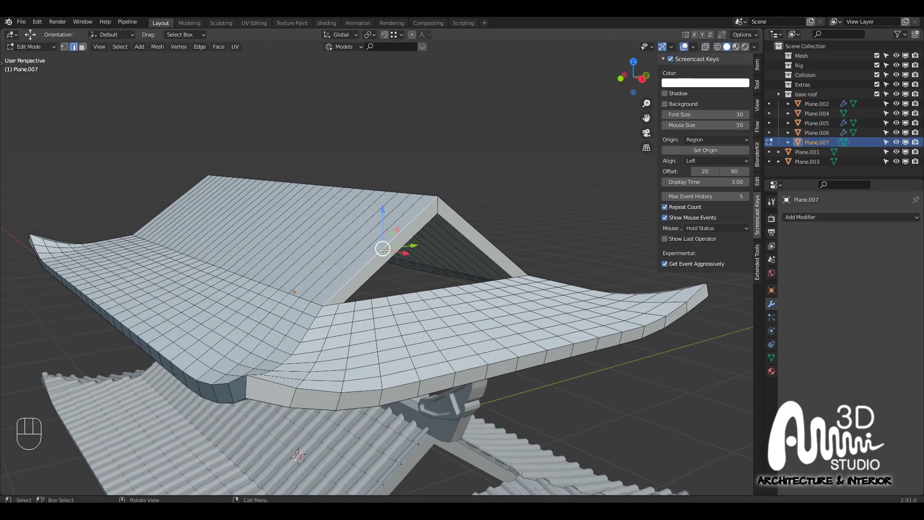
{"action": "key", "text": "3"}
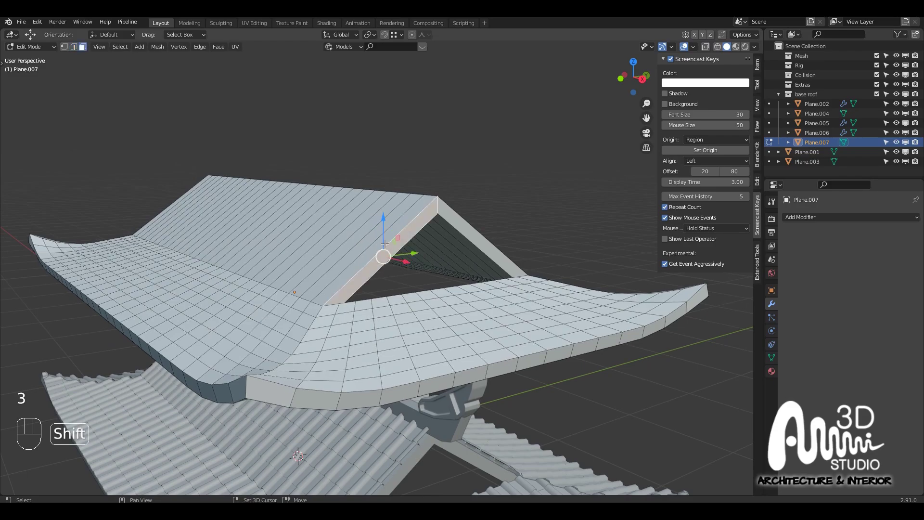
{"action": "left_click", "coordinate": [385, 245], "text": "shift"}
{"action": "key", "text": "p"}
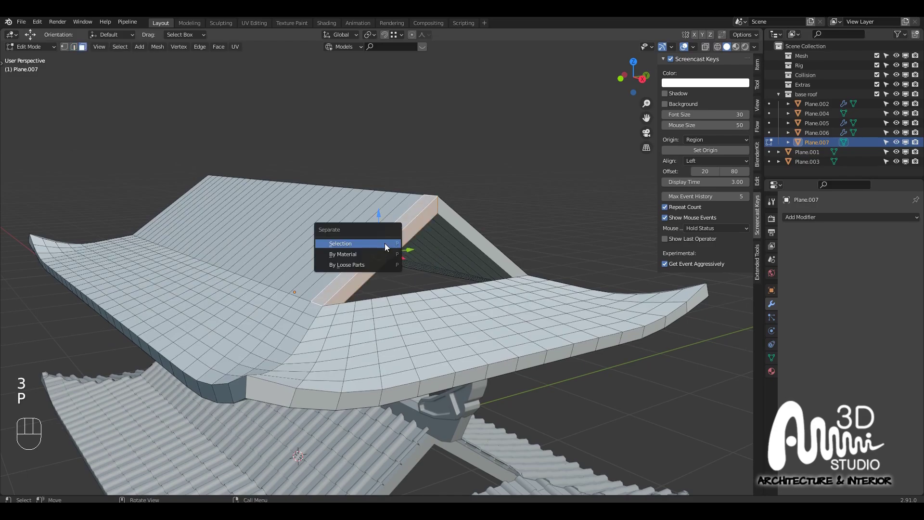
{"action": "left_click", "coordinate": [385, 244]}
{"action": "key", "text": "Tab"}
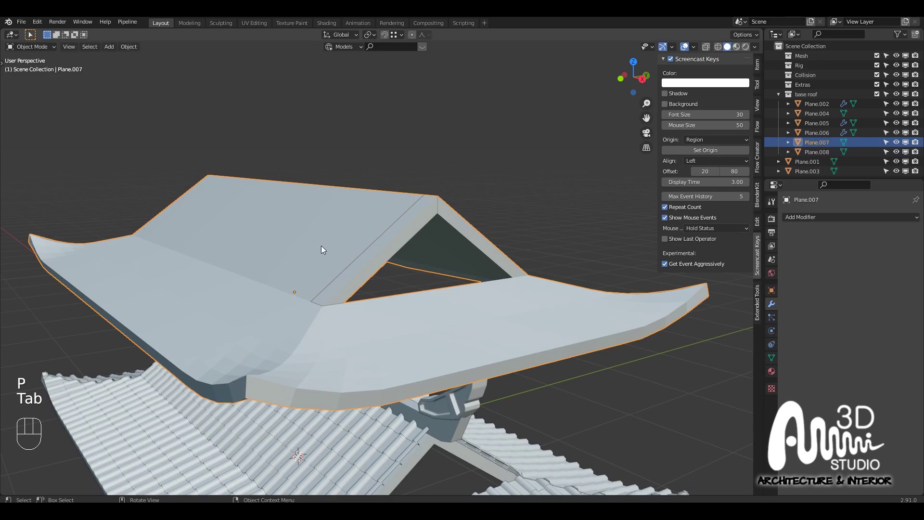
Delete the rest of the roof copy and select the separated gable strip
{"action": "key", "text": "x"}
{"action": "left_click", "coordinate": [322, 245]}
{"action": "left_click", "coordinate": [354, 263]}
{"action": "scroll", "coordinate": [405, 328], "scroll_direction": "down", "scroll_amount": 3}
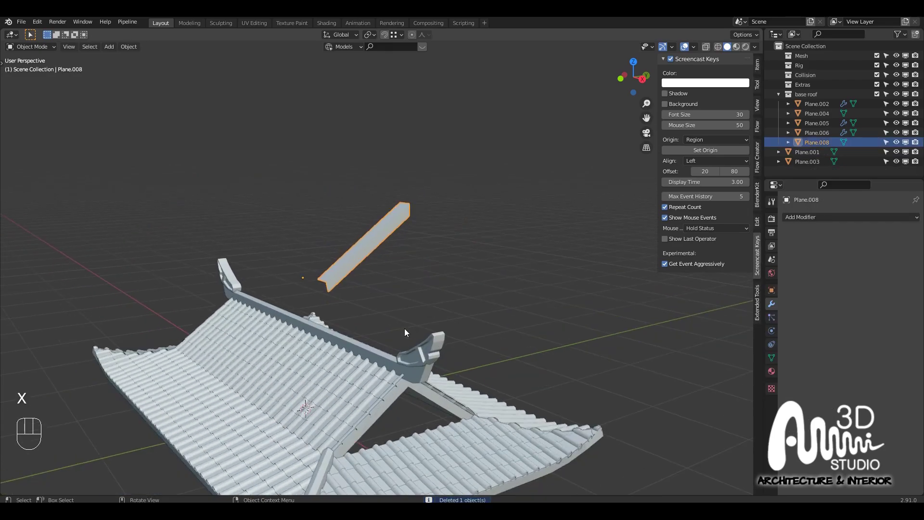
Move the gable strip -136.98 cm along Z onto the tiled roof's gable edge
{"action": "middle_click_drag", "start_coordinate": [400, 300], "coordinate": [403, 224], "text": "shift"}
{"action": "scroll", "coordinate": [417, 234], "scroll_direction": "up", "scroll_amount": 2}
{"action": "key", "text": "g"}
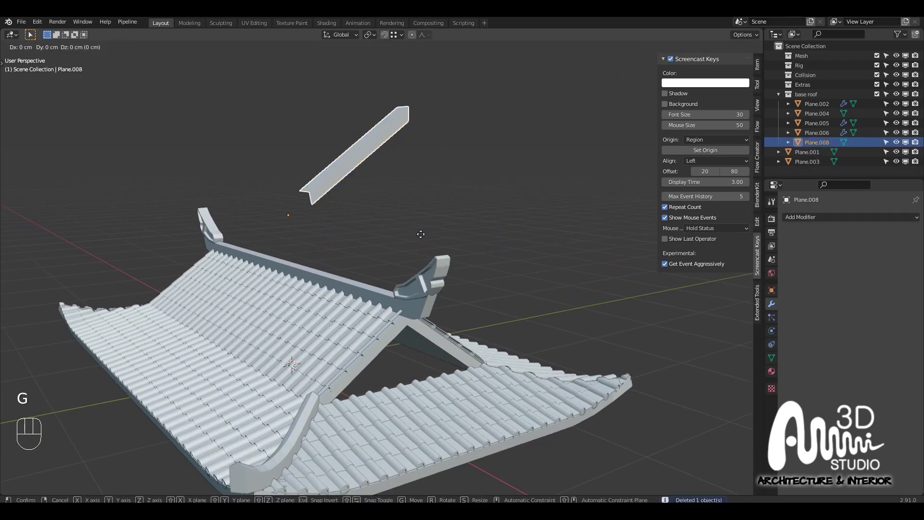
{"action": "key", "text": "z"}
{"action": "key", "text": "ctrl"}
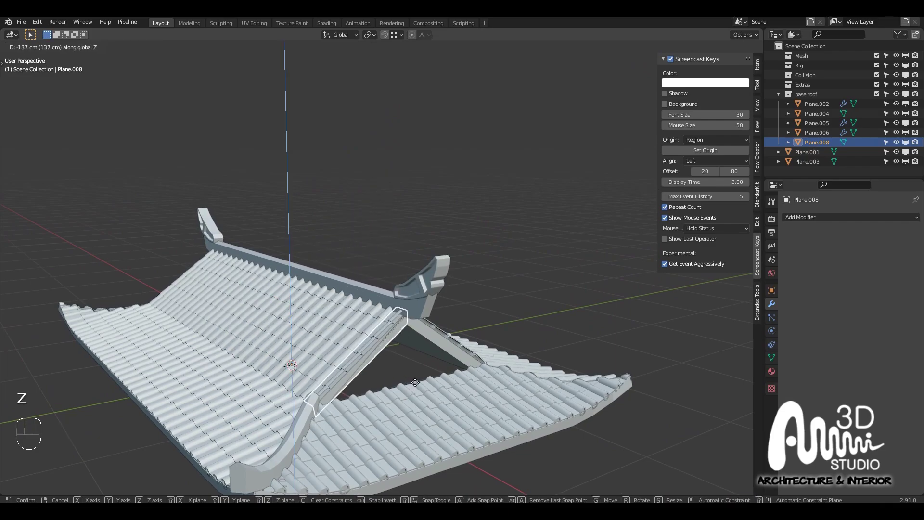
{"action": "left_click", "coordinate": [364, 339]}
Add a Solidify modifier to the gable strip
{"action": "scroll", "coordinate": [364, 339], "scroll_direction": "up", "scroll_amount": 1}
{"action": "middle_click_drag", "start_coordinate": [365, 338], "coordinate": [380, 319]}
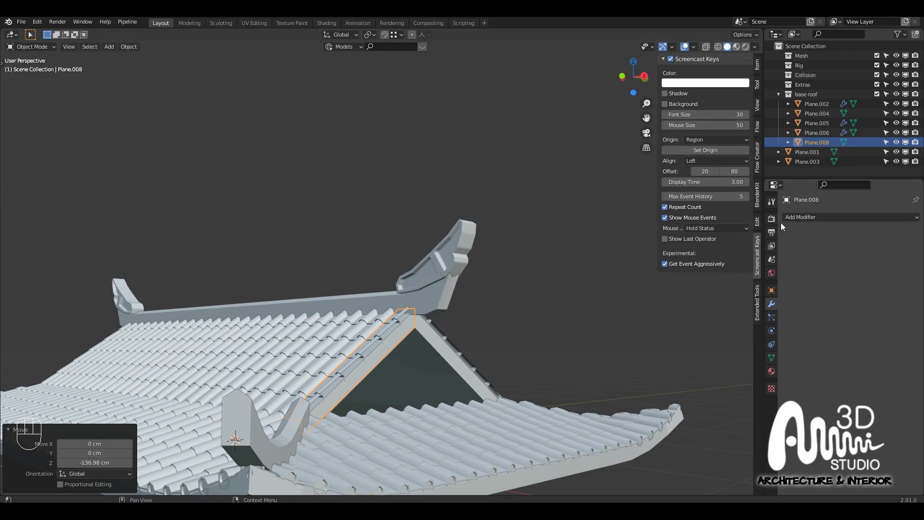
{"action": "left_click", "coordinate": [815, 217]}
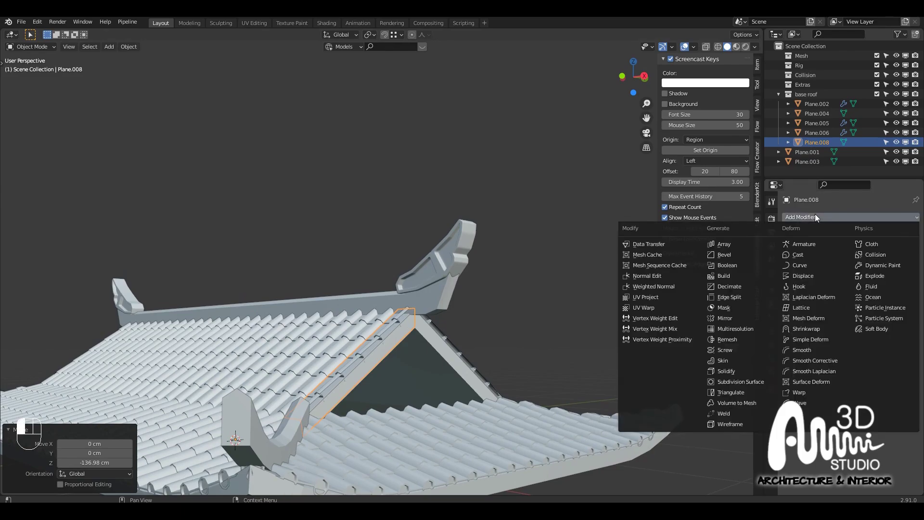
{"action": "left_click", "coordinate": [726, 370]}
{"action": "middle_click_drag", "start_coordinate": [497, 322], "coordinate": [519, 320]}
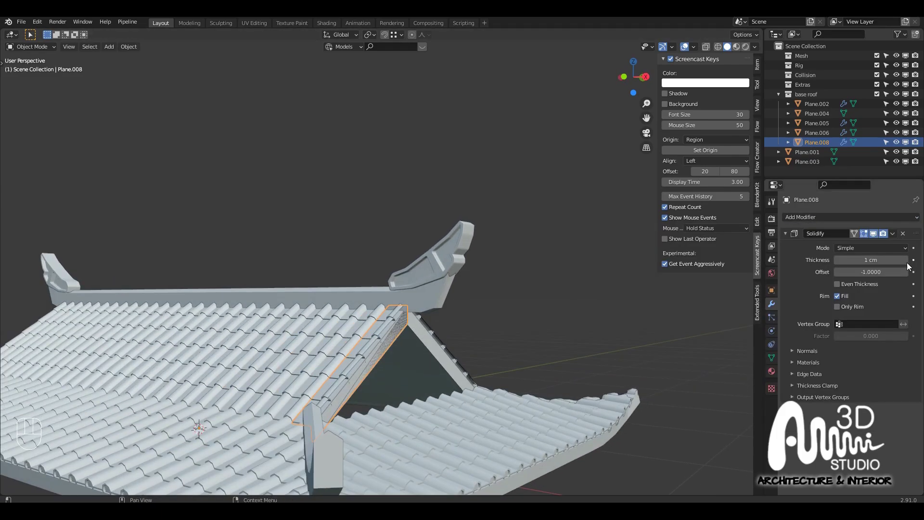
Set the gable strip's Solidify offset to 1 and thickness to 2.2 cm
{"action": "left_click", "coordinate": [866, 271]}
{"action": "type", "text": "1"}
{"action": "key", "text": "Return"}
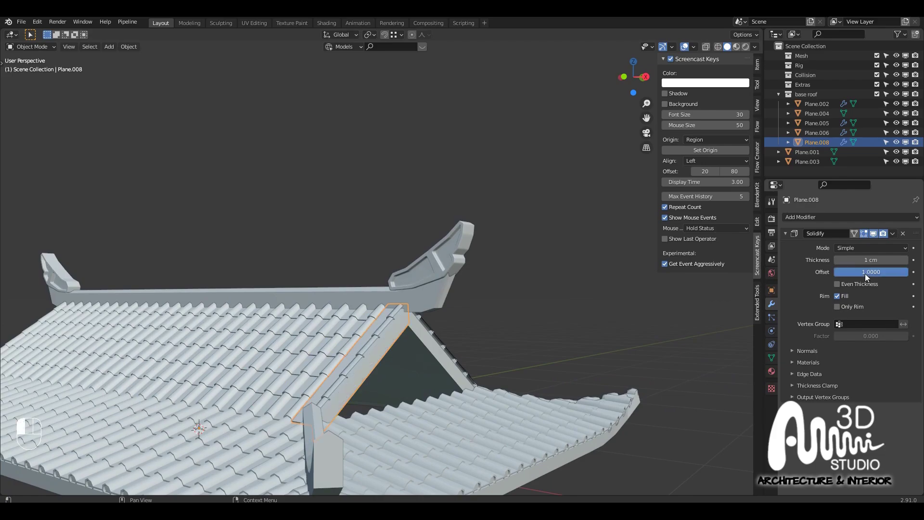
{"action": "mouse_move", "coordinate": [861, 260]}
{"action": "left_mouse_down"}
{"action": "mouse_move", "coordinate": [895, 259]}
{"action": "mouse_move", "coordinate": [864, 260]}
{"action": "left_mouse_up"}
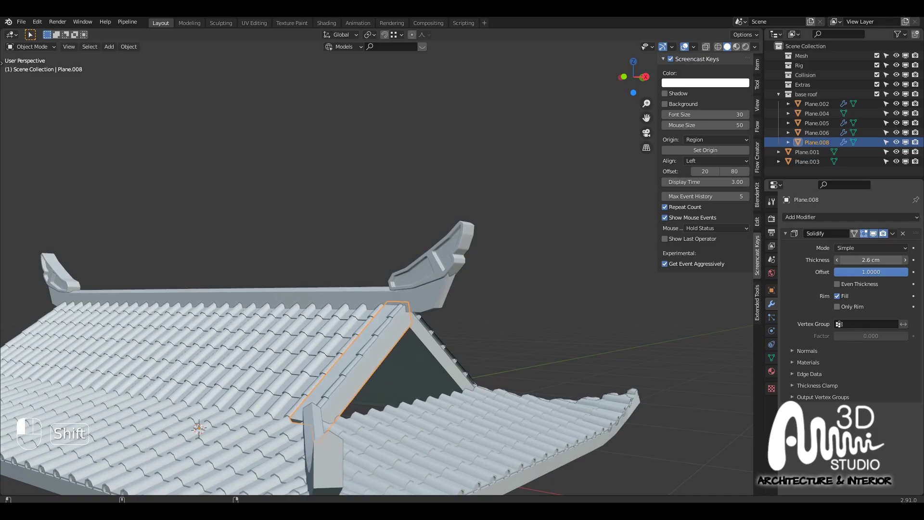
Narrow the gable strip by moving its inner long edge about 7.12 cm along X towards the gable
{"action": "key", "text": "Tab"}
{"action": "middle_click_drag", "start_coordinate": [337, 347], "coordinate": [365, 359]}
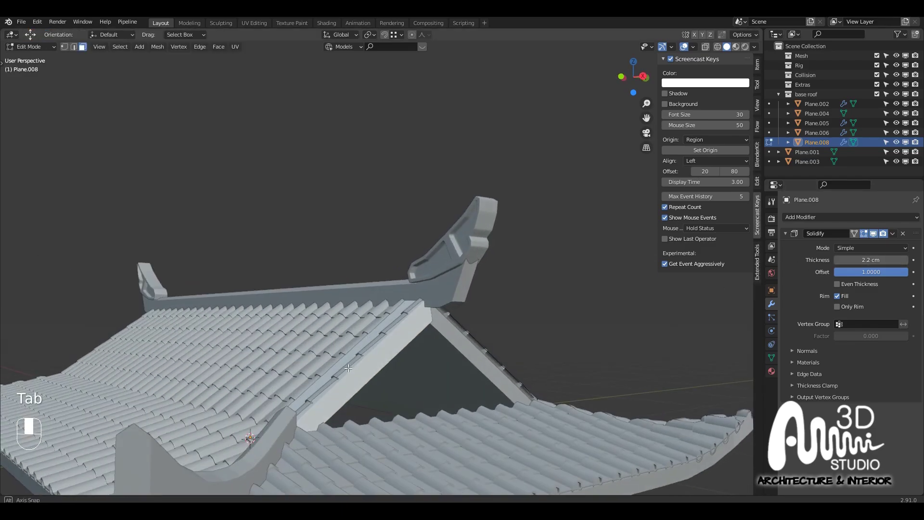
{"action": "key", "text": "3"}
{"action": "scroll", "coordinate": [357, 356], "scroll_direction": "up", "scroll_amount": 1}
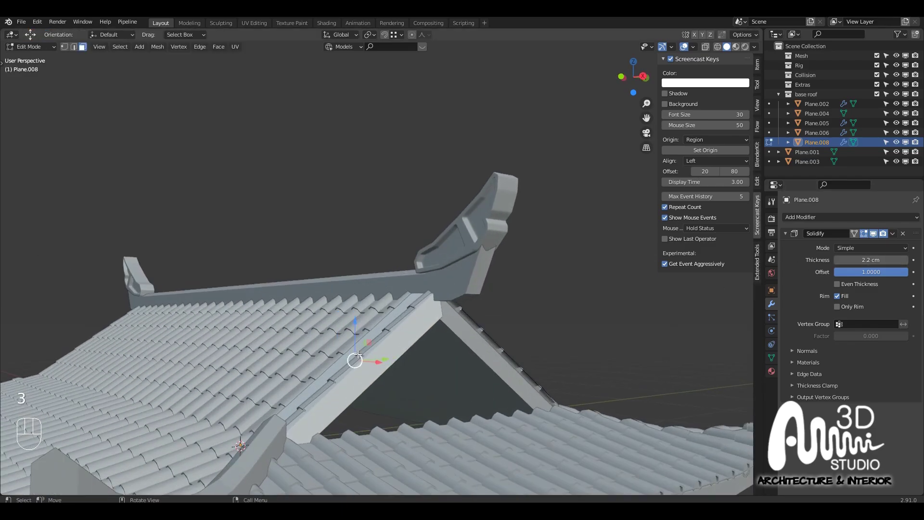
{"action": "middle_click_drag", "start_coordinate": [360, 347], "coordinate": [408, 355]}
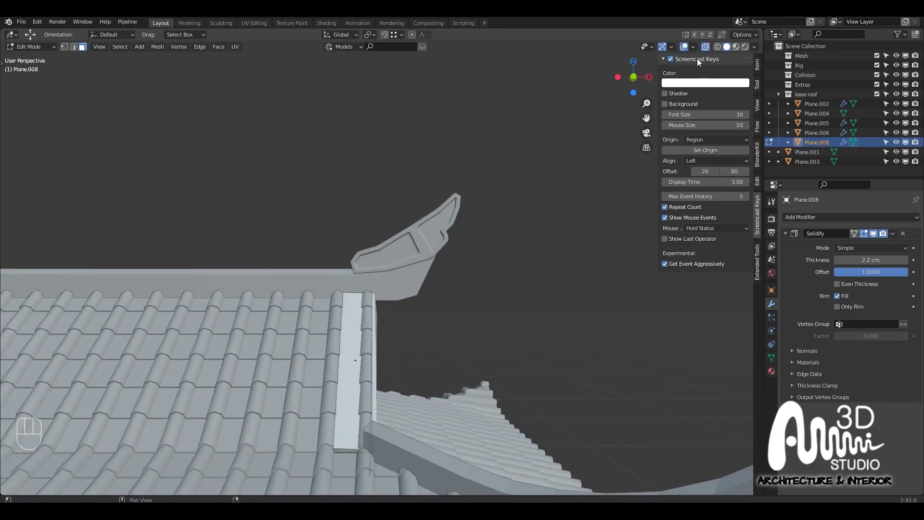
{"action": "left_click", "coordinate": [364, 349]}
{"action": "middle_click_drag", "start_coordinate": [364, 349], "coordinate": [362, 329]}
{"action": "left_click_drag", "start_coordinate": [362, 329], "coordinate": [362, 324]}
{"action": "middle_click_drag", "start_coordinate": [361, 323], "coordinate": [359, 354]}
{"action": "key", "text": "2"}
{"action": "left_click", "coordinate": [337, 355]}
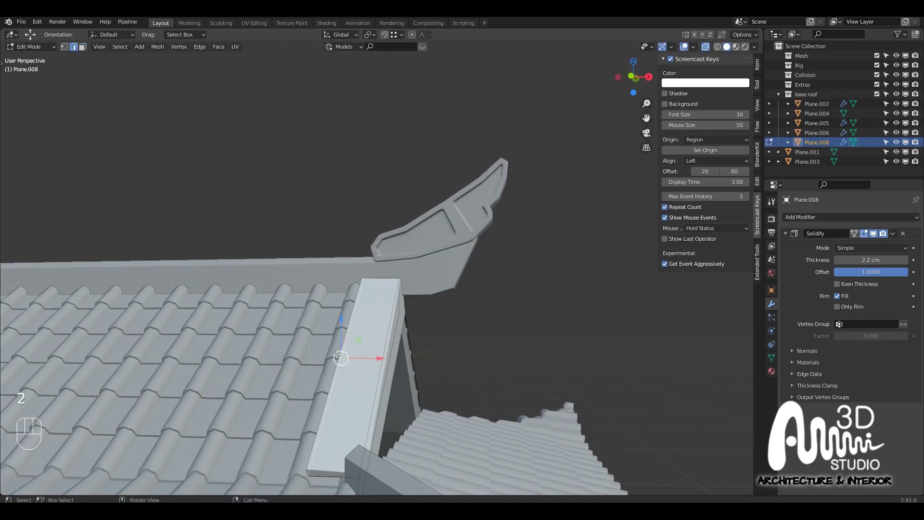
{"action": "left_click_drag", "start_coordinate": [364, 359], "coordinate": [380, 360]}
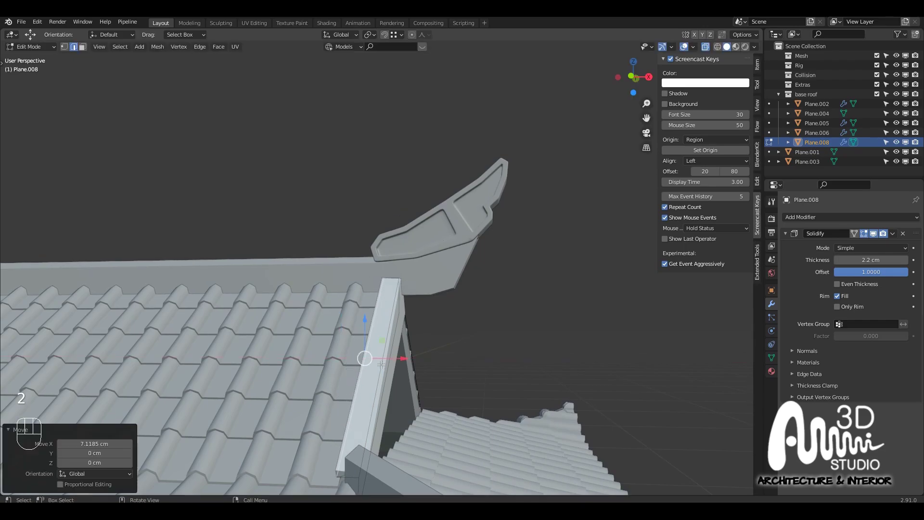
{"action": "middle_click_drag", "start_coordinate": [379, 360], "coordinate": [456, 362]}
{"action": "left_click", "coordinate": [400, 378]}
{"action": "key", "text": "Tab"}
{"action": "scroll", "coordinate": [480, 304], "scroll_direction": "down", "scroll_amount": 2}
{"action": "left_click", "coordinate": [501, 296]}
Add a Mirror modifier to the gable strip, mirroring it across X and Y onto the other gable edges
{"action": "scroll", "coordinate": [501, 296], "scroll_direction": "down", "scroll_amount": 2}
{"action": "middle_click_drag", "start_coordinate": [501, 297], "coordinate": [492, 334]}
{"action": "scroll", "coordinate": [443, 320], "scroll_direction": "up", "scroll_amount": 2}
{"action": "left_click", "coordinate": [444, 321]}
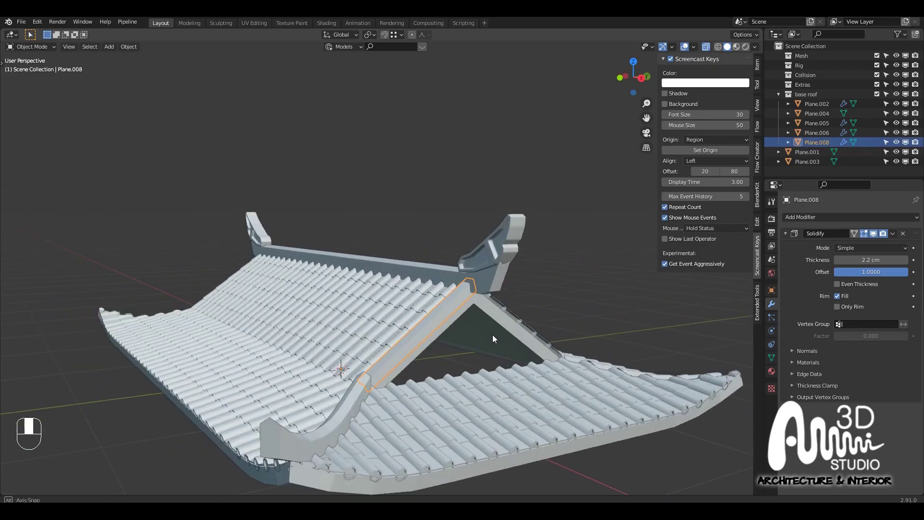
{"action": "left_click", "coordinate": [837, 218]}
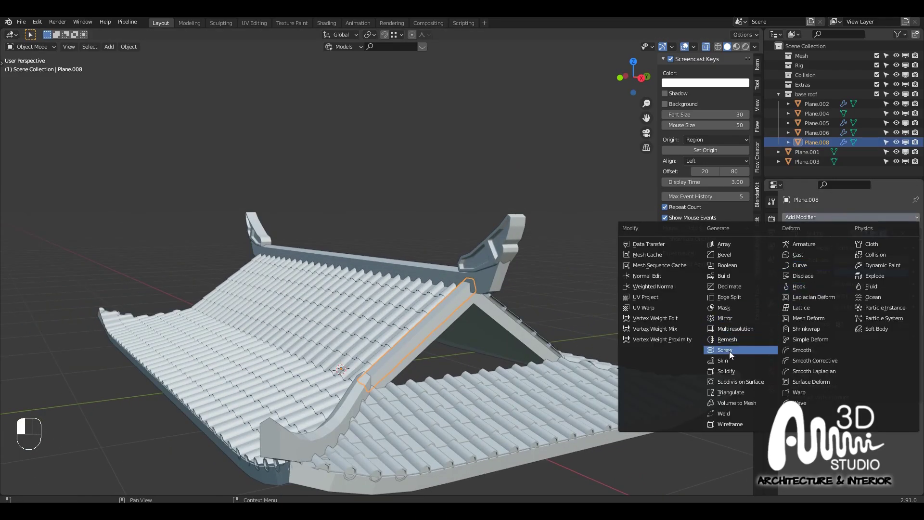
{"action": "left_click", "coordinate": [728, 319]}
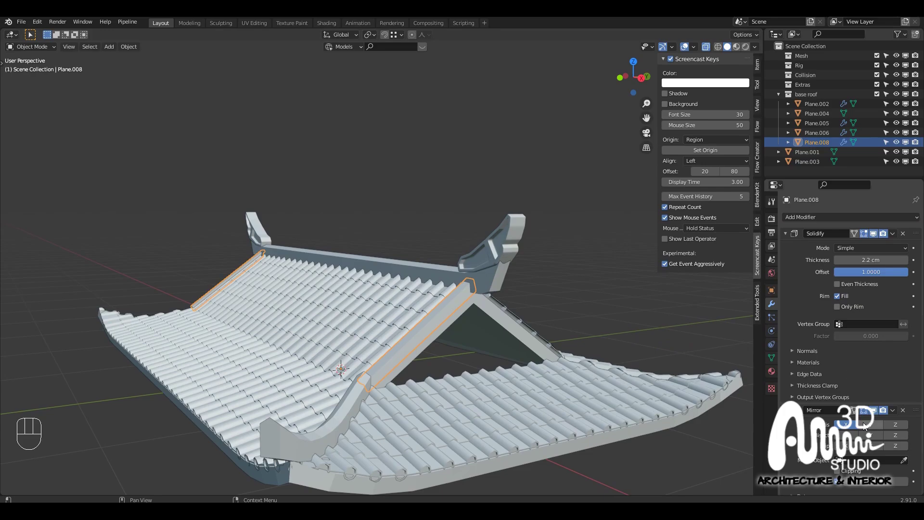
{"action": "left_click", "coordinate": [579, 284]}
Inspect the main ridge's end and the mirrored gable strips around the gable
{"action": "middle_click_drag", "start_coordinate": [580, 284], "coordinate": [413, 274]}
{"action": "scroll", "coordinate": [503, 287], "scroll_direction": "up", "scroll_amount": 5}
{"action": "left_click", "coordinate": [500, 287]}
{"action": "key", "text": "Tab"}
{"action": "key", "text": "Tab"}
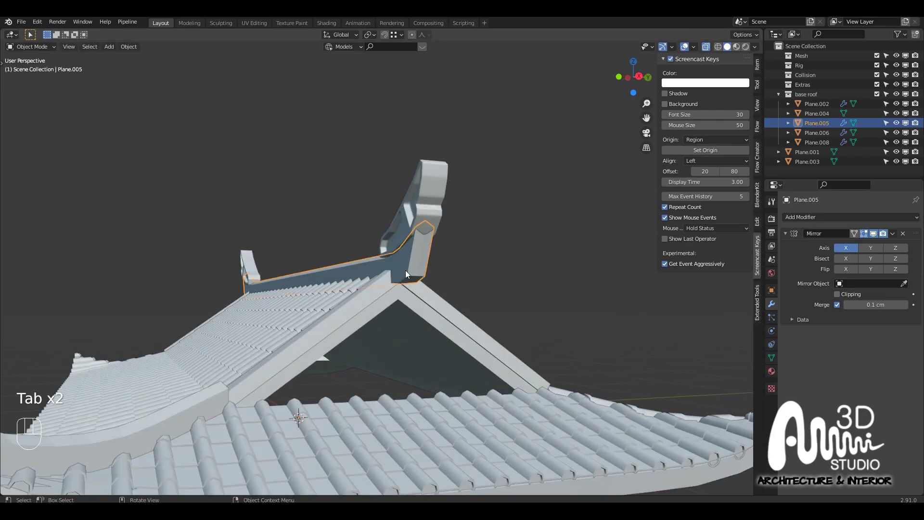
{"action": "middle_click_drag", "start_coordinate": [314, 272], "coordinate": [372, 279]}
{"action": "scroll", "coordinate": [416, 235], "scroll_direction": "down", "scroll_amount": 2}
{"action": "left_click", "coordinate": [417, 235]}
{"action": "middle_click_drag", "start_coordinate": [416, 252], "coordinate": [392, 272]}
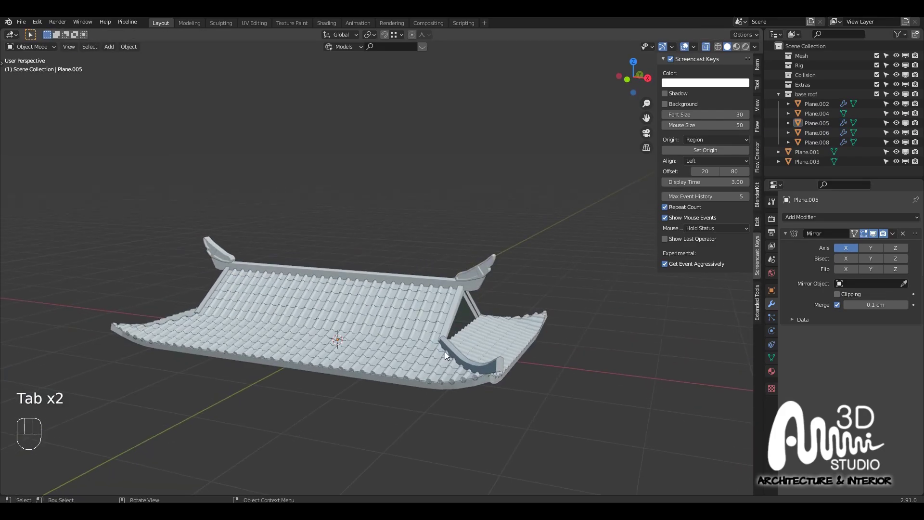
Shorten the curved corner ridge by sliding its outer end vertices inward with a factor of about 0.334
{"action": "scroll", "coordinate": [445, 352], "scroll_direction": "up", "scroll_amount": 1}
{"action": "left_click", "coordinate": [455, 351]}
{"action": "middle_click_drag", "start_coordinate": [473, 353], "coordinate": [590, 356]}
{"action": "scroll", "coordinate": [571, 354], "scroll_direction": "up", "scroll_amount": 1}
{"action": "key", "text": "Tab"}
{"action": "left_click_drag", "start_coordinate": [576, 375], "coordinate": [545, 313]}
{"action": "middle_click_drag", "start_coordinate": [547, 338], "coordinate": [557, 334]}
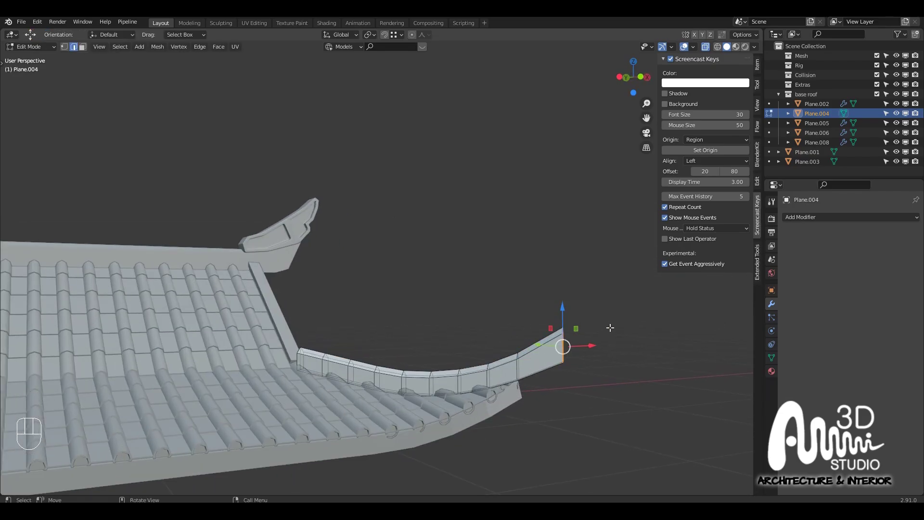
{"action": "key", "text": "g"}
{"action": "key", "text": "g"}
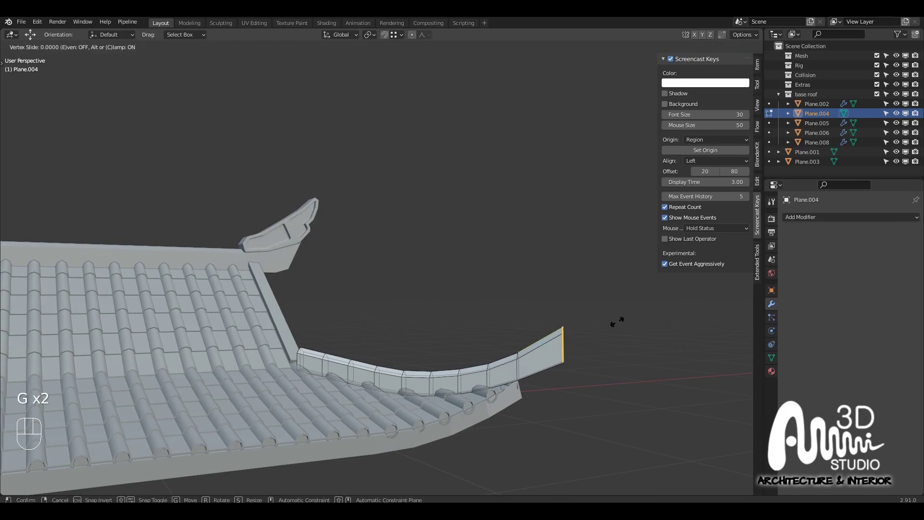
{"action": "left_click", "coordinate": [602, 333]}
{"action": "scroll", "coordinate": [551, 375], "scroll_direction": "up", "scroll_amount": 2}
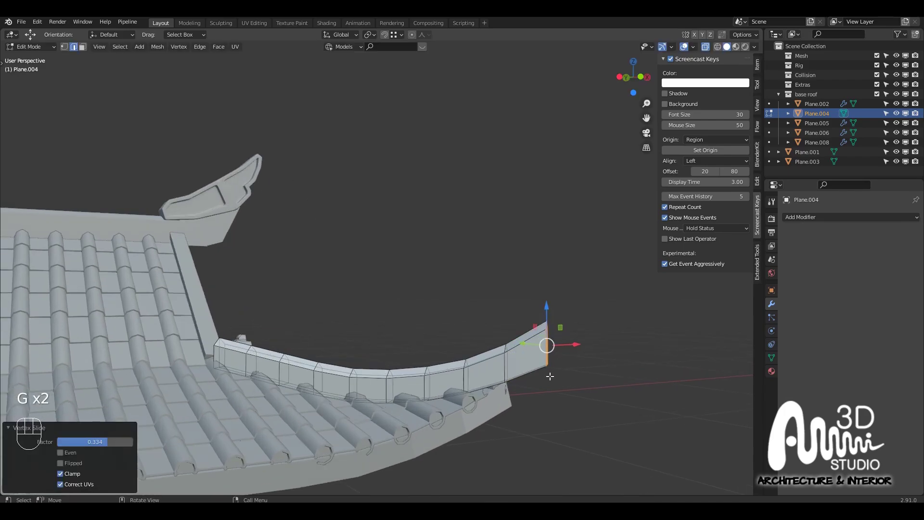
Slide the lower edge of the corner ridge's outer end inward by about 0.15 to slant the tip
{"action": "left_click", "coordinate": [550, 367]}
{"action": "key", "text": "g"}
{"action": "key", "text": "g"}
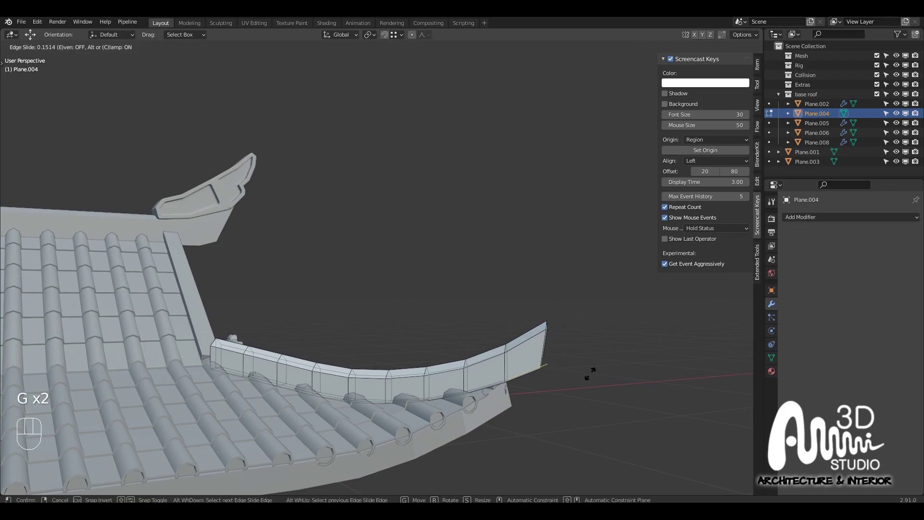
{"action": "left_click", "coordinate": [589, 374]}
{"action": "key", "text": "Tab"}
{"action": "scroll", "coordinate": [521, 406], "scroll_direction": "down", "scroll_amount": 5}
{"action": "scroll", "coordinate": [599, 394], "scroll_direction": "up", "scroll_amount": 4}
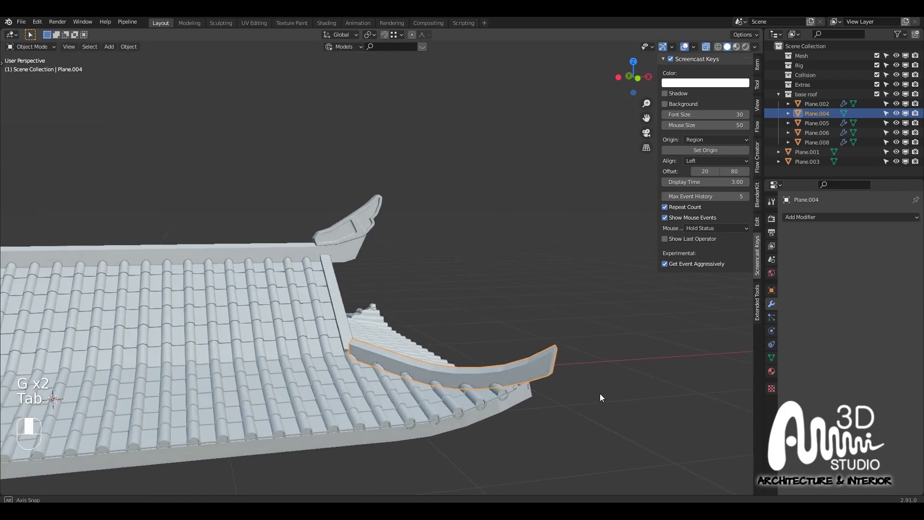
Add a Mirror modifier to the corner ridge across the X and Y axes to cover all four roof corners
{"action": "middle_click_drag", "start_coordinate": [628, 395], "coordinate": [411, 358]}
{"action": "scroll", "coordinate": [510, 386], "scroll_direction": "down", "scroll_amount": 2}
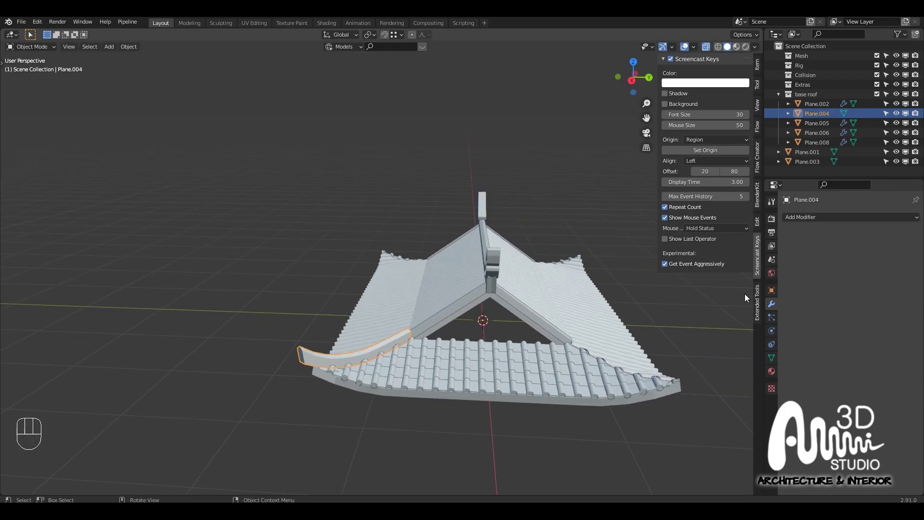
{"action": "left_click", "coordinate": [838, 217]}
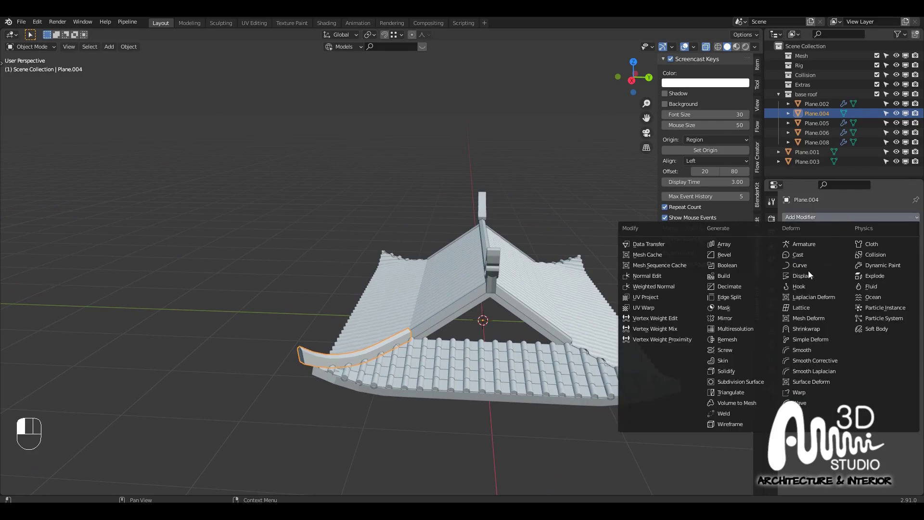
{"action": "left_click", "coordinate": [729, 318]}
{"action": "middle_click_drag", "start_coordinate": [428, 342], "coordinate": [578, 332]}
{"action": "left_click", "coordinate": [869, 247]}
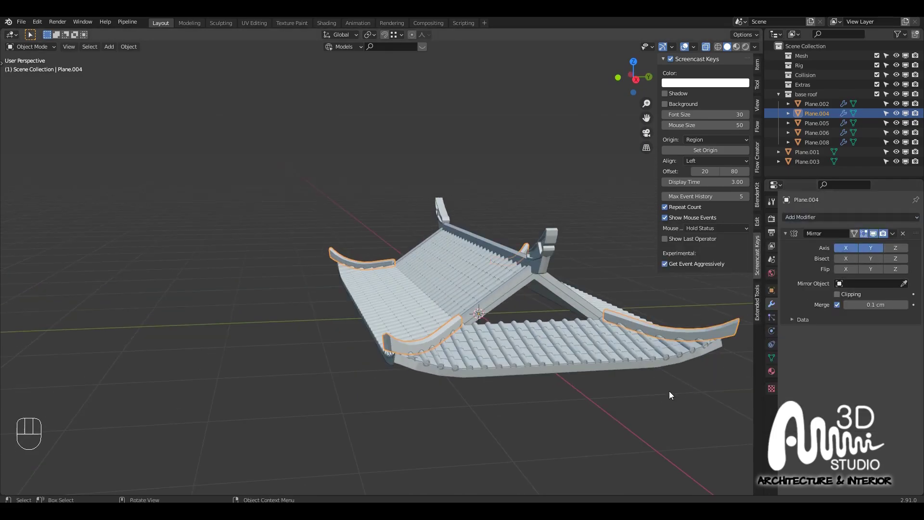
{"action": "left_click", "coordinate": [597, 398]}
{"action": "middle_click_drag", "start_coordinate": [596, 397], "coordinate": [483, 323]}
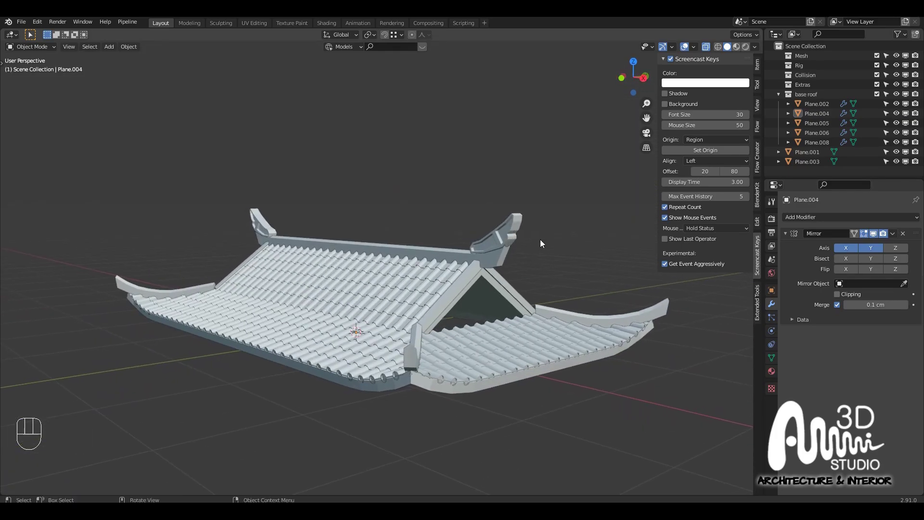
{"action": "middle_click_drag", "start_coordinate": [525, 249], "coordinate": [543, 248]}
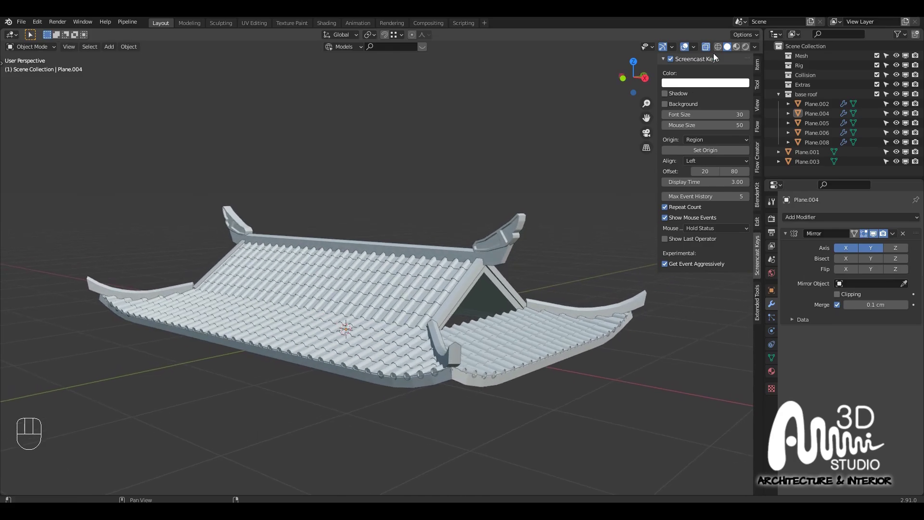
Switch the viewport to Material Preview shading and select the tiled roof to check its textured surface
{"action": "left_click", "coordinate": [745, 46]}
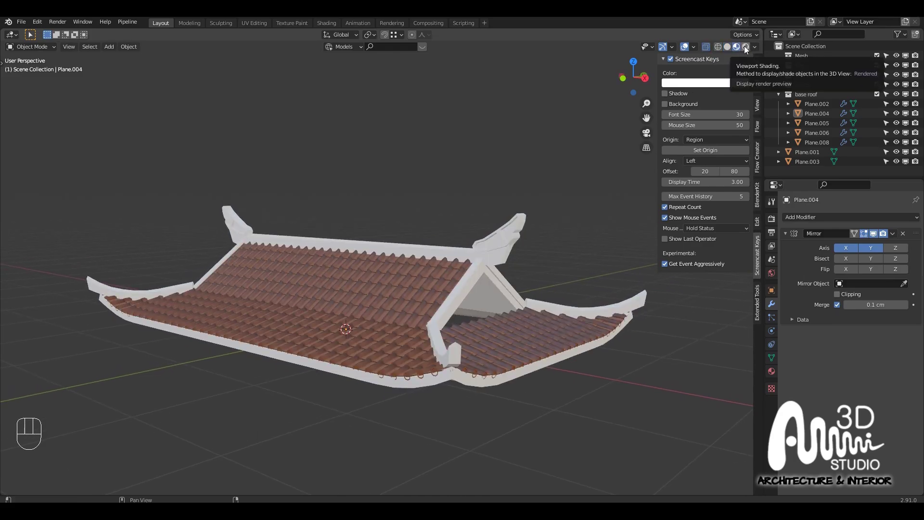
{"action": "middle_click_drag", "start_coordinate": [539, 241], "coordinate": [458, 333]}
{"action": "left_click", "coordinate": [457, 306]}
{"action": "left_click", "coordinate": [444, 363]}
{"action": "left_click", "coordinate": [476, 358]}
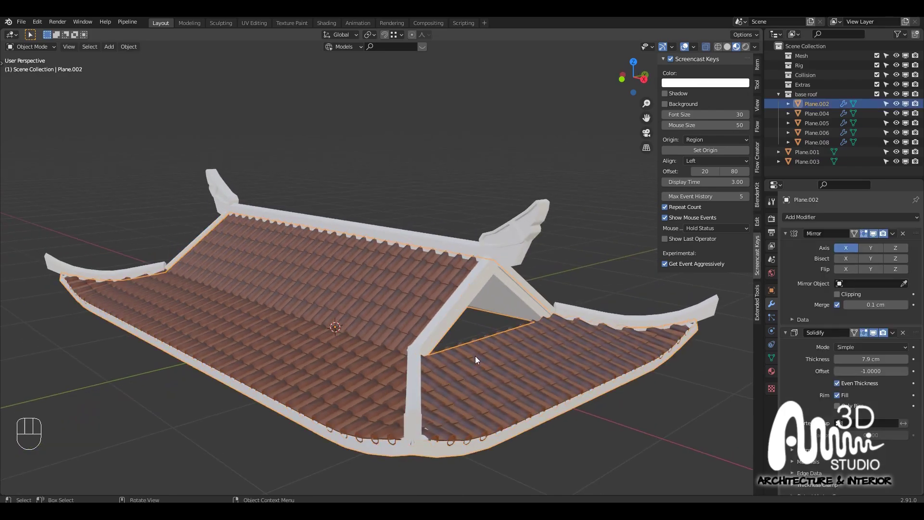
Assign the existing "tile roof" material to the corner ridges
{"action": "middle_click_drag", "start_coordinate": [489, 360], "coordinate": [575, 374]}
{"action": "left_click", "coordinate": [559, 373]}
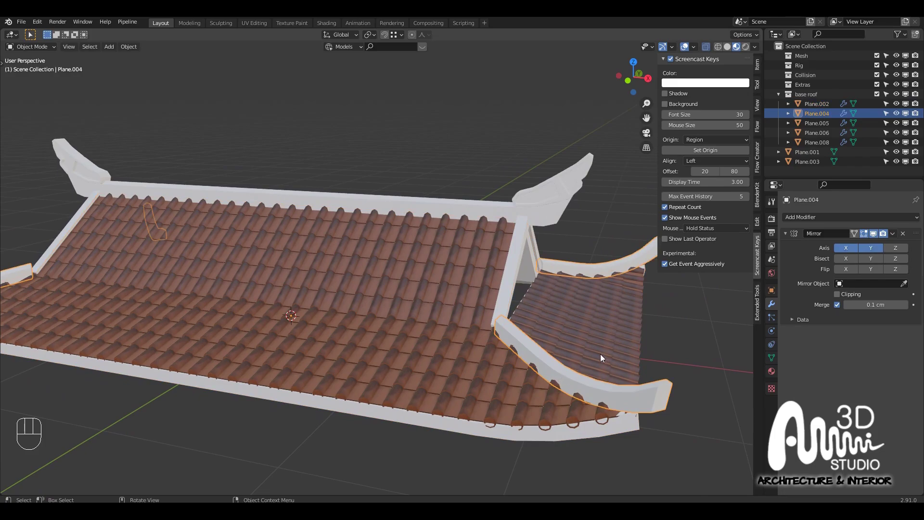
{"action": "left_click", "coordinate": [772, 371]}
{"action": "left_click", "coordinate": [789, 248]}
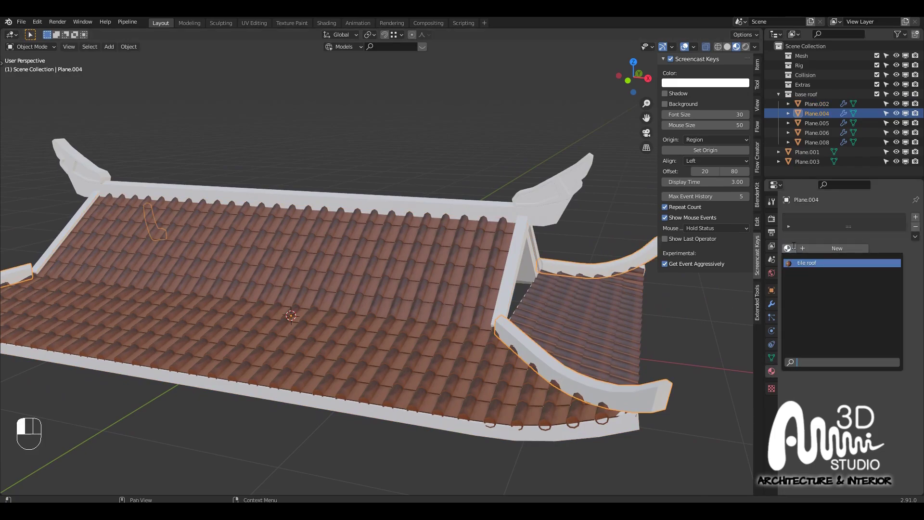
{"action": "left_click", "coordinate": [807, 263]}
{"action": "middle_click_drag", "start_coordinate": [686, 320], "coordinate": [615, 339]}
Unwrap all of the corner ridge's faces with Smart UV Project using a 66° angle limit
{"action": "key", "text": "Tab"}
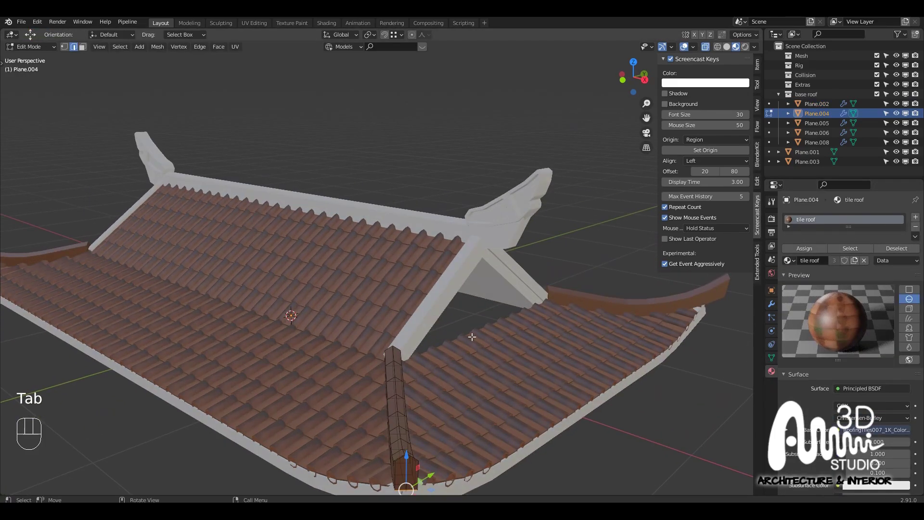
{"action": "key", "text": "a"}
{"action": "key", "text": "a"}
{"action": "middle_click_drag", "start_coordinate": [462, 328], "coordinate": [465, 334]}
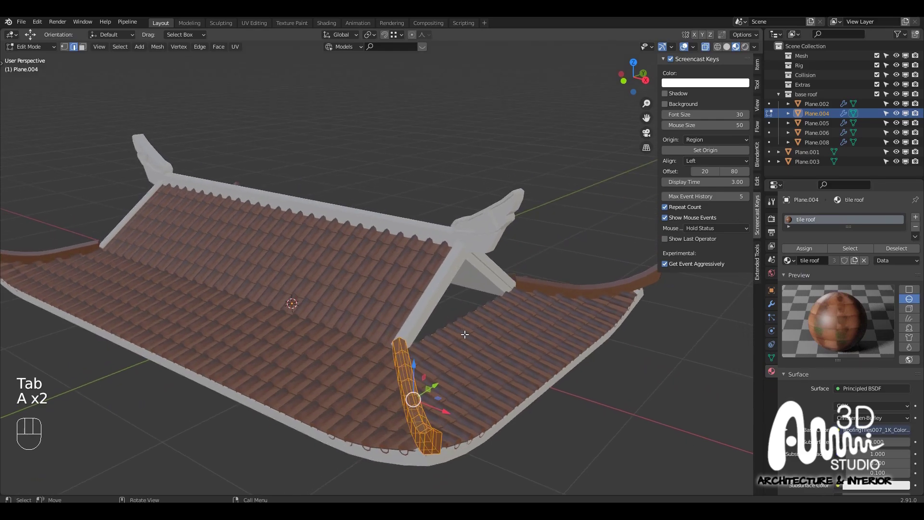
{"action": "key", "text": "u"}
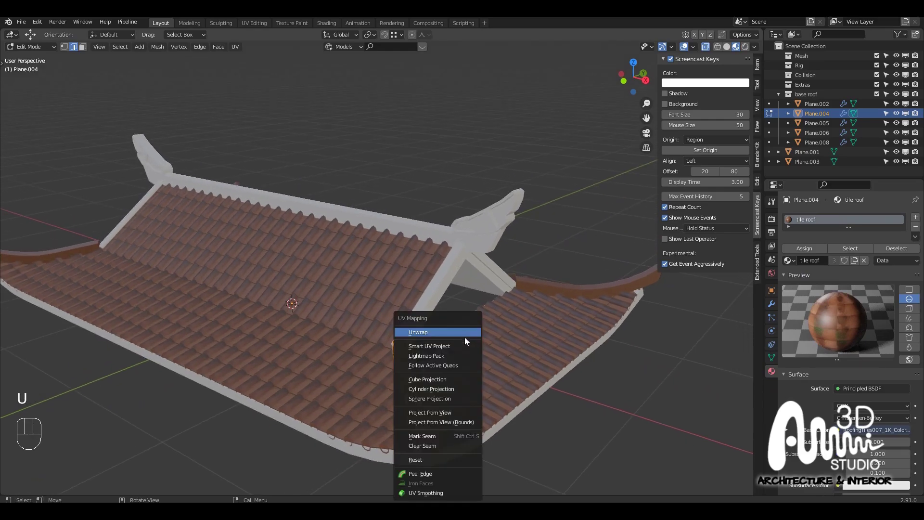
{"action": "left_click", "coordinate": [460, 345]}
{"action": "left_click", "coordinate": [448, 425]}
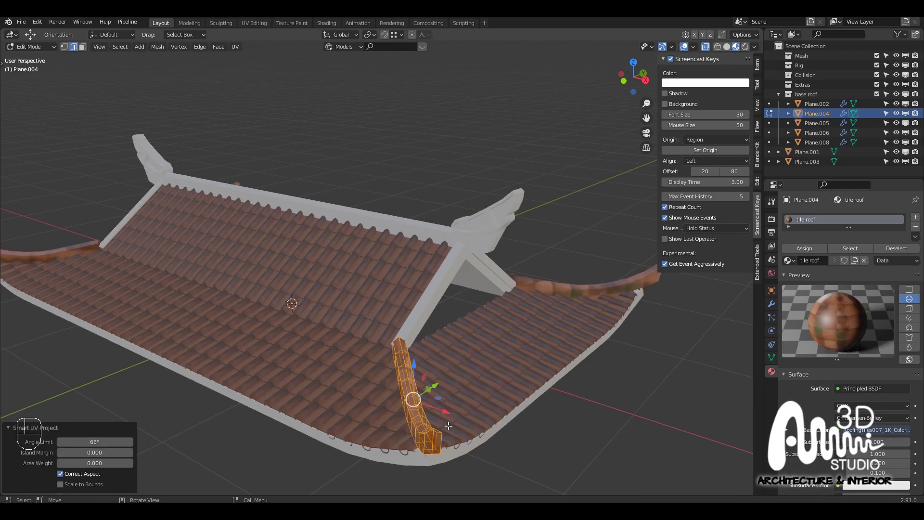
{"action": "key", "text": "Tab"}
{"action": "middle_click_drag", "start_coordinate": [488, 349], "coordinate": [347, 357]}
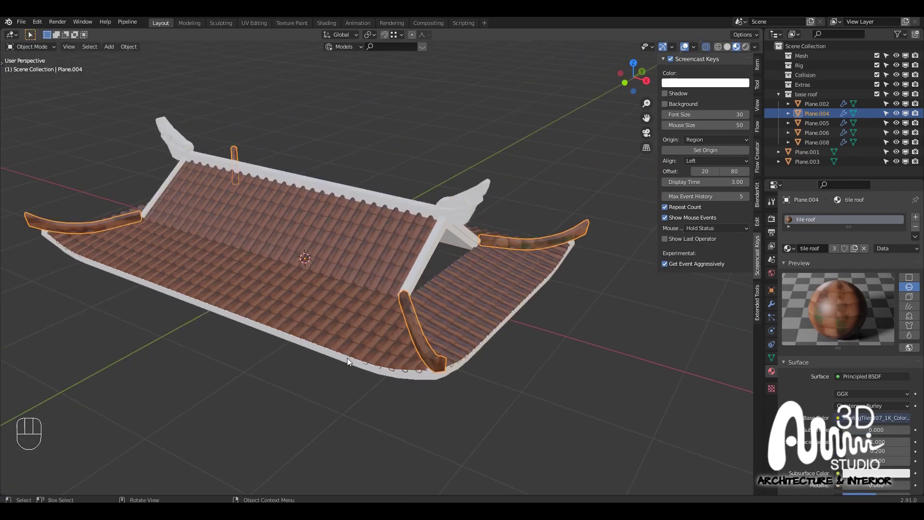
Open a UV Editor beside the 3D view and examine the corner ridge's UV layout over the tile texture
{"action": "left_click", "coordinate": [227, 448]}
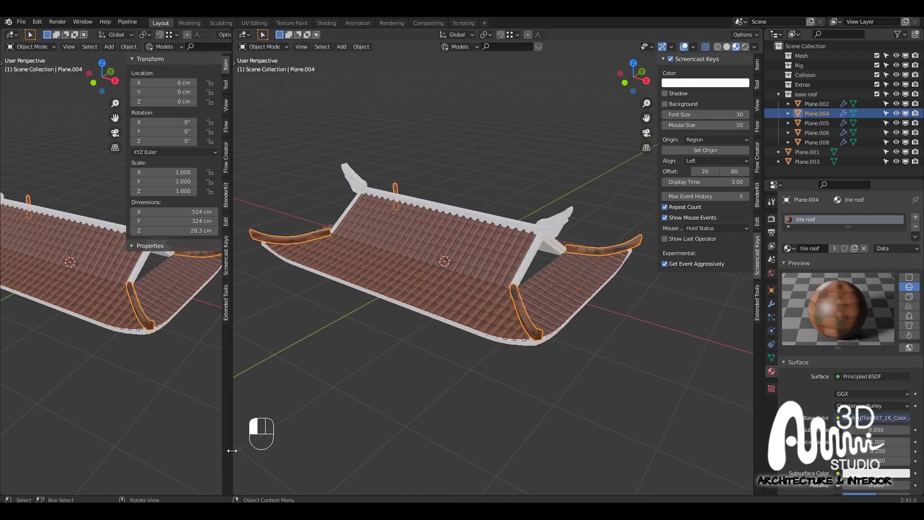
{"action": "left_click", "coordinate": [11, 34]}
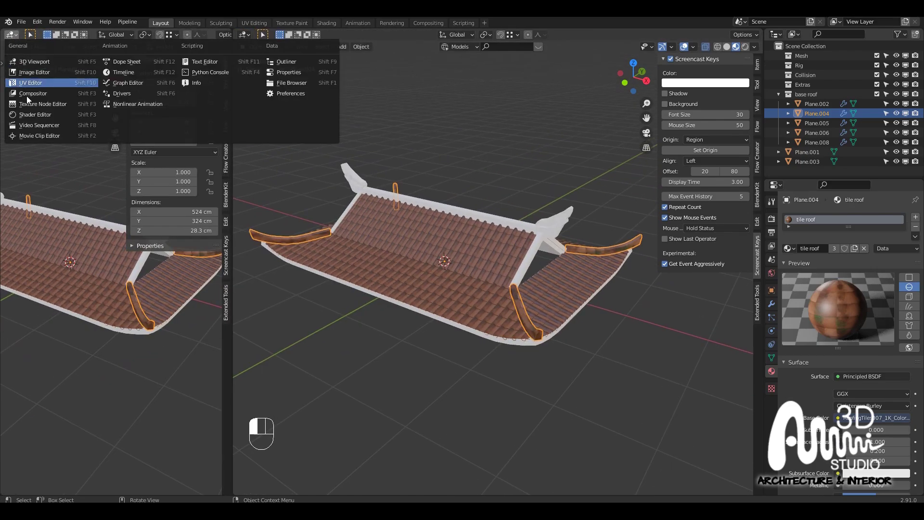
{"action": "left_click", "coordinate": [49, 82]}
{"action": "key", "text": "Tab"}
{"action": "scroll", "coordinate": [607, 275], "scroll_direction": "down", "scroll_amount": 2}
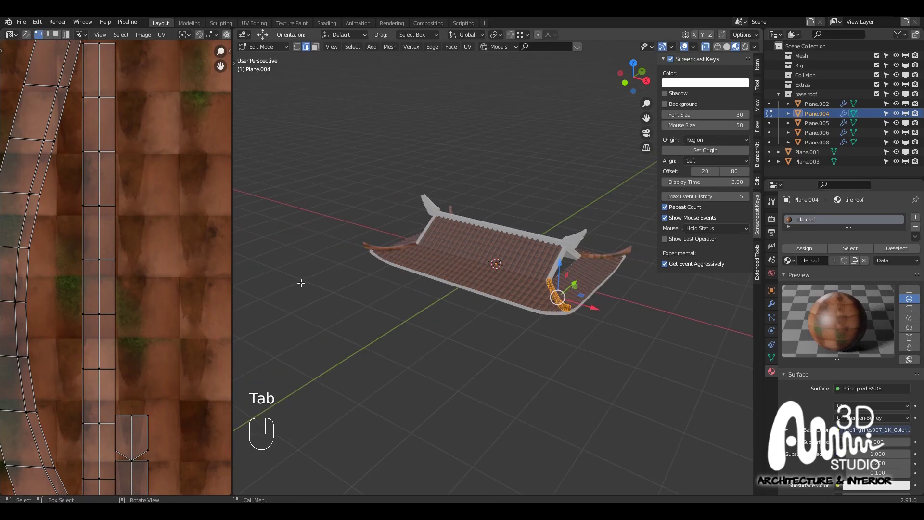
{"action": "scroll", "coordinate": [178, 275], "scroll_direction": "down", "scroll_amount": 4}
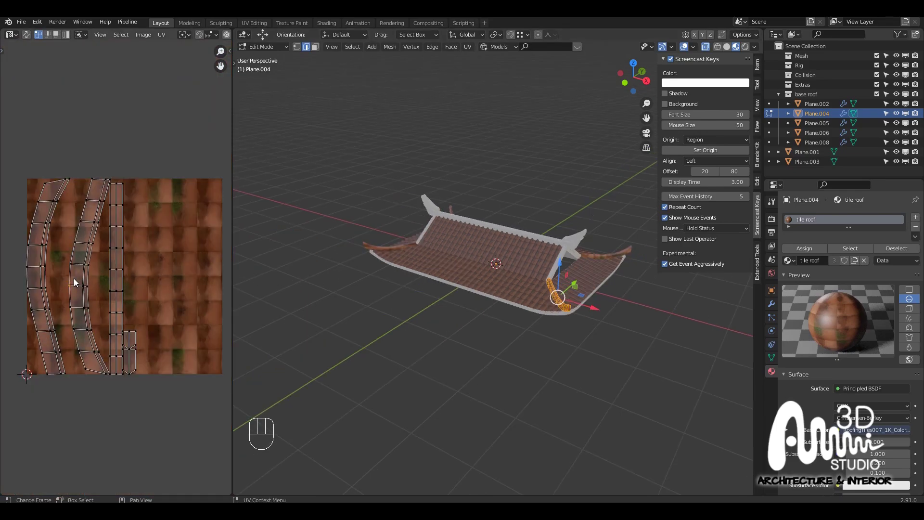
{"action": "scroll", "coordinate": [127, 297], "scroll_direction": "up", "scroll_amount": 2}
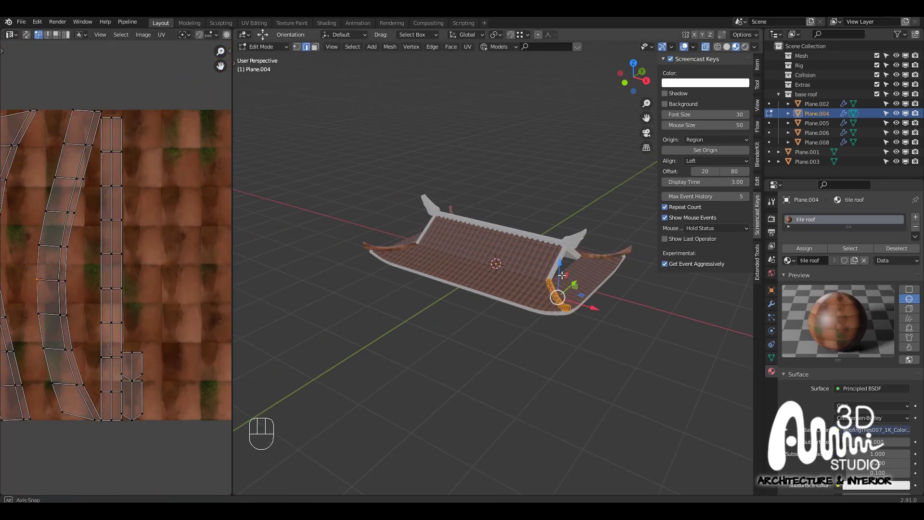
{"action": "mouse_move", "coordinate": [572, 276]}
{"action": "middle_mouse_down"}
{"action": "mouse_move", "coordinate": [564, 297]}
{"action": "mouse_move", "coordinate": [575, 293]}
{"action": "middle_mouse_up"}
{"action": "scroll", "coordinate": [136, 261], "scroll_direction": "up", "scroll_amount": 1}
{"action": "key", "text": "Tab"}
{"action": "scroll", "coordinate": [576, 291], "scroll_direction": "up", "scroll_amount": 5}
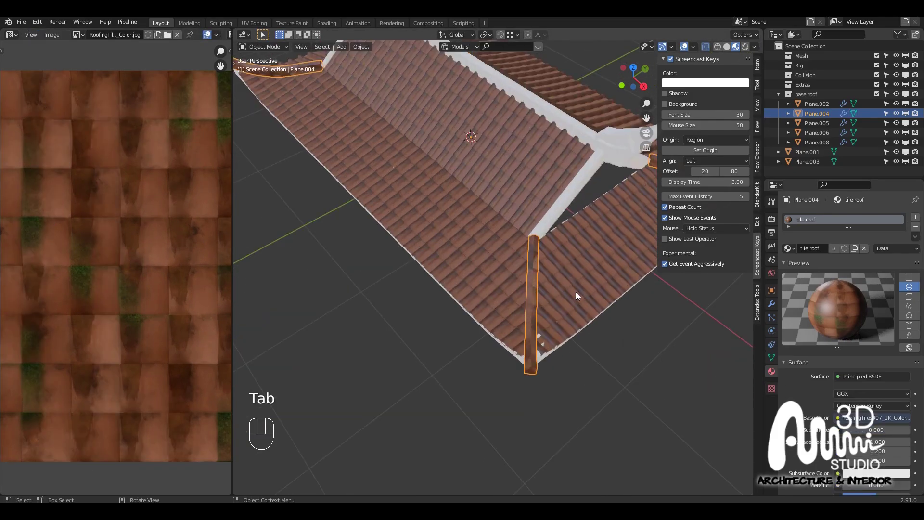
Show the corner ridge's UVs in face selection mode and open the TexTools tools in a widened UV Editor
{"action": "key", "text": "Tab"}
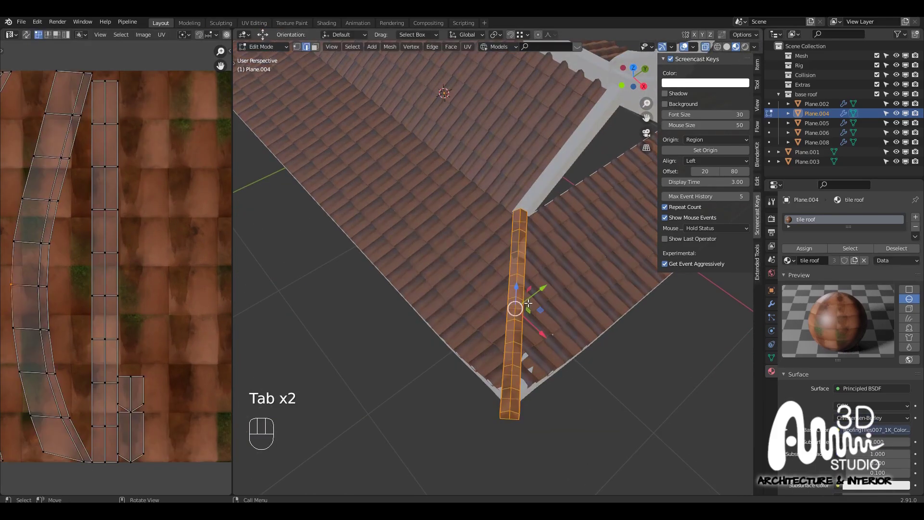
{"action": "scroll", "coordinate": [528, 303], "scroll_direction": "down", "scroll_amount": 1}
{"action": "scroll", "coordinate": [106, 308], "scroll_direction": "down", "scroll_amount": 2}
{"action": "scroll", "coordinate": [106, 307], "scroll_direction": "down", "scroll_amount": 1}
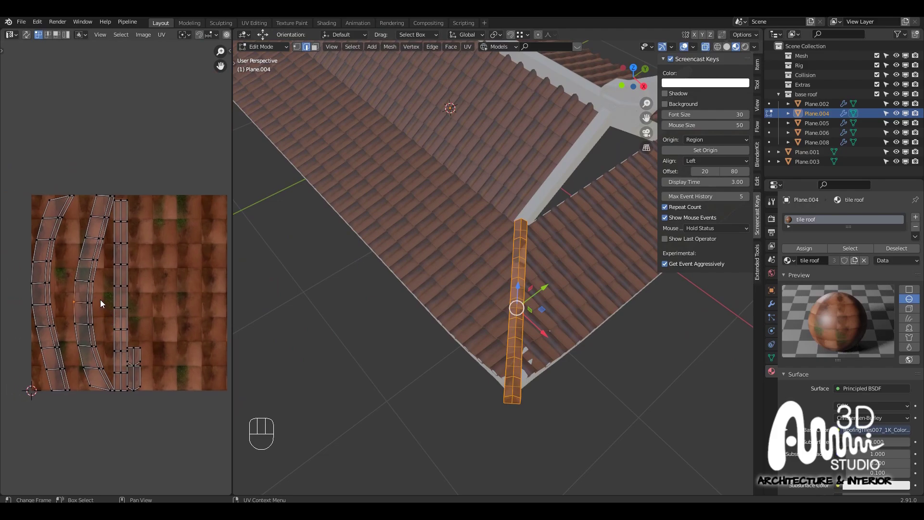
{"action": "key", "text": "3"}
{"action": "left_click", "coordinate": [83, 295]}
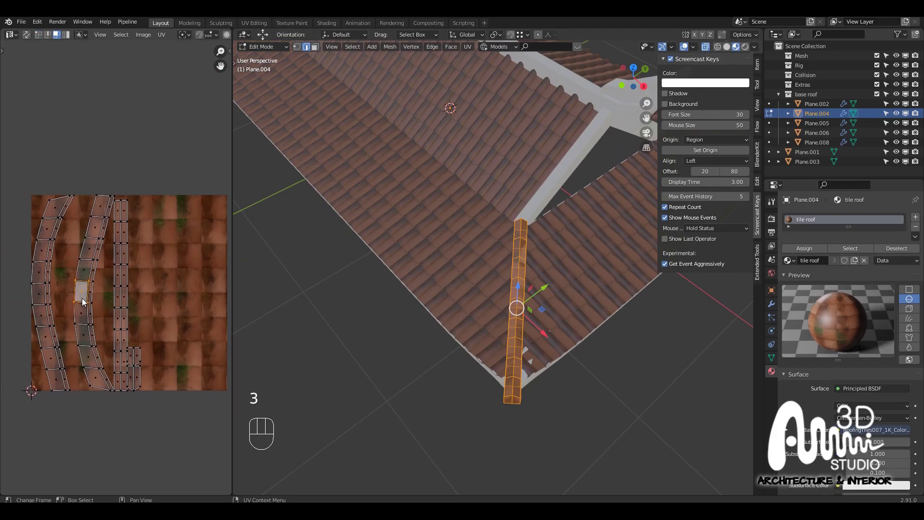
{"action": "scroll", "coordinate": [83, 295], "scroll_direction": "down", "scroll_amount": 1}
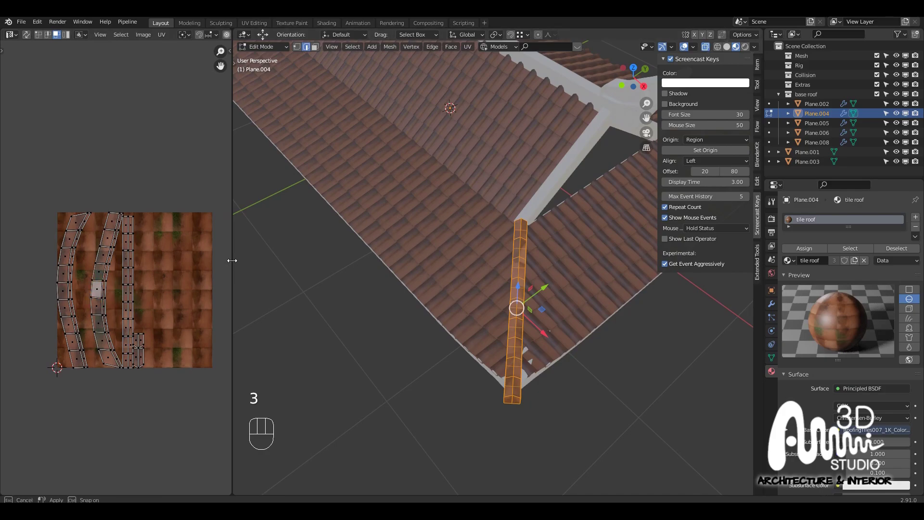
{"action": "left_click_drag", "start_coordinate": [232, 260], "coordinate": [313, 63]}
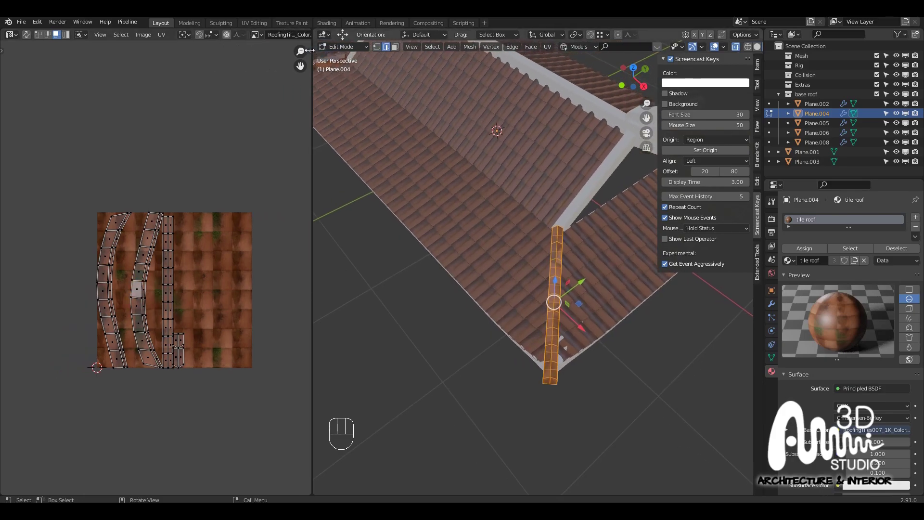
{"action": "left_click", "coordinate": [309, 50]}
{"action": "left_click", "coordinate": [305, 117]}
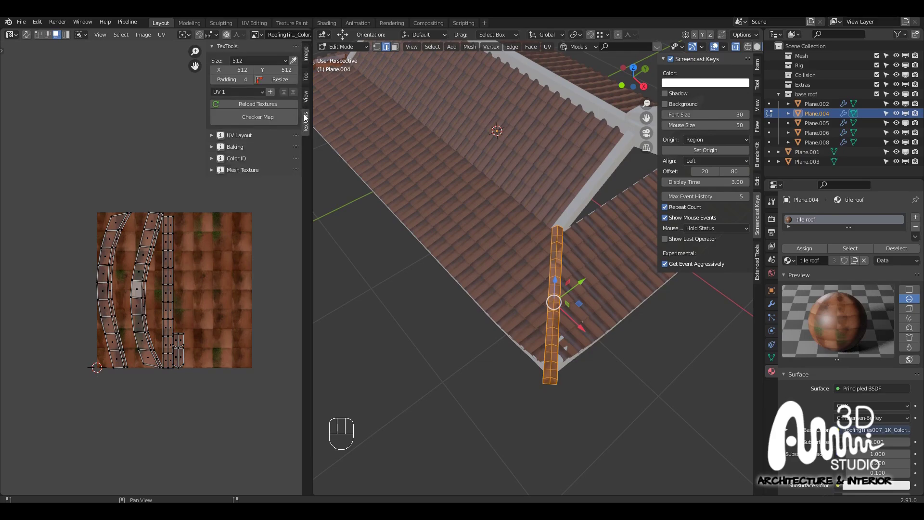
Straighten the corner ridge's two curved UV islands into vertical strips with the TexTools Rectify operation
{"action": "scroll", "coordinate": [145, 260], "scroll_direction": "up", "scroll_amount": 2}
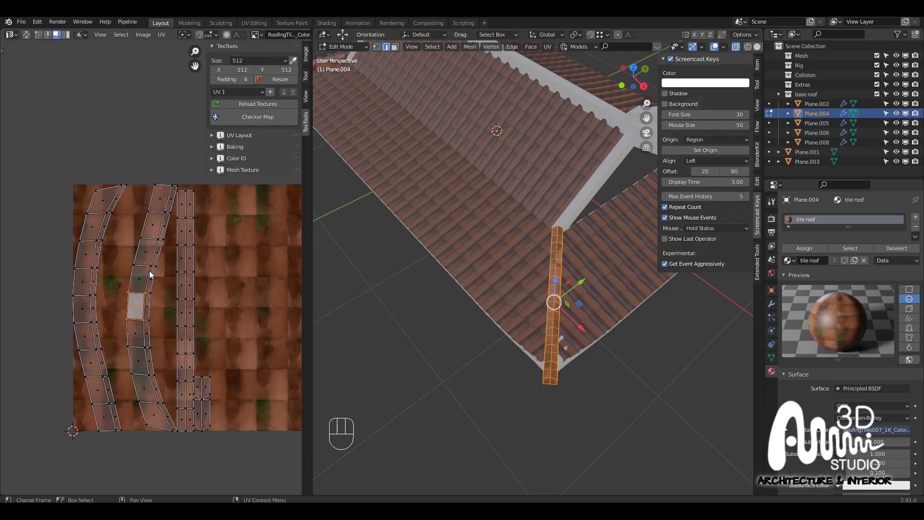
{"action": "key", "text": "l"}
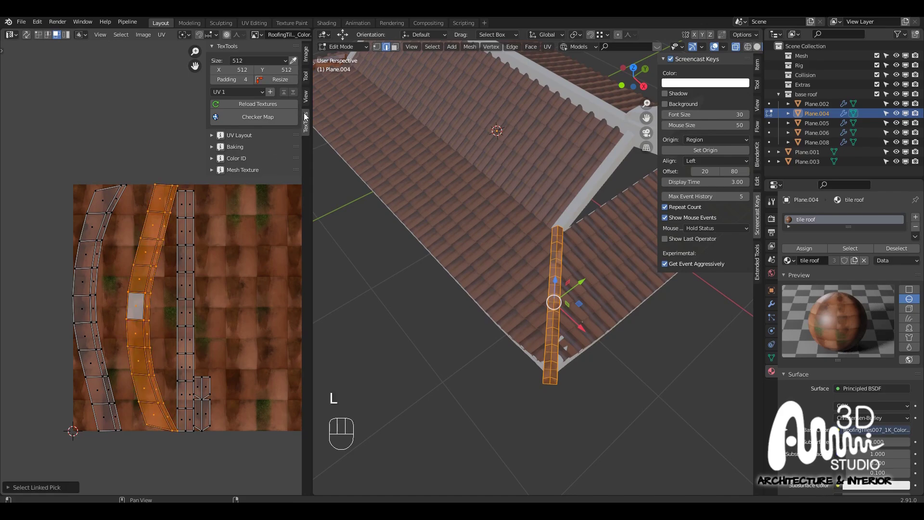
{"action": "left_click", "coordinate": [271, 137]}
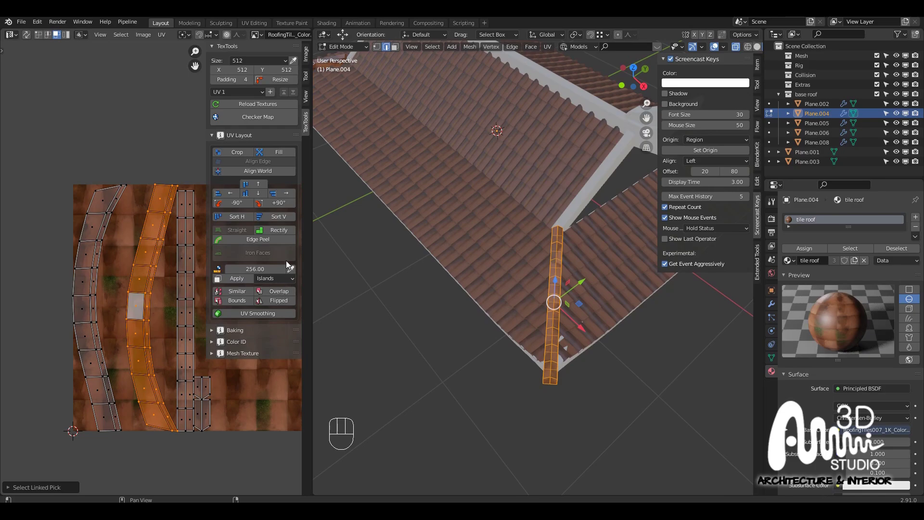
{"action": "left_click", "coordinate": [280, 231]}
{"action": "left_click", "coordinate": [80, 307]}
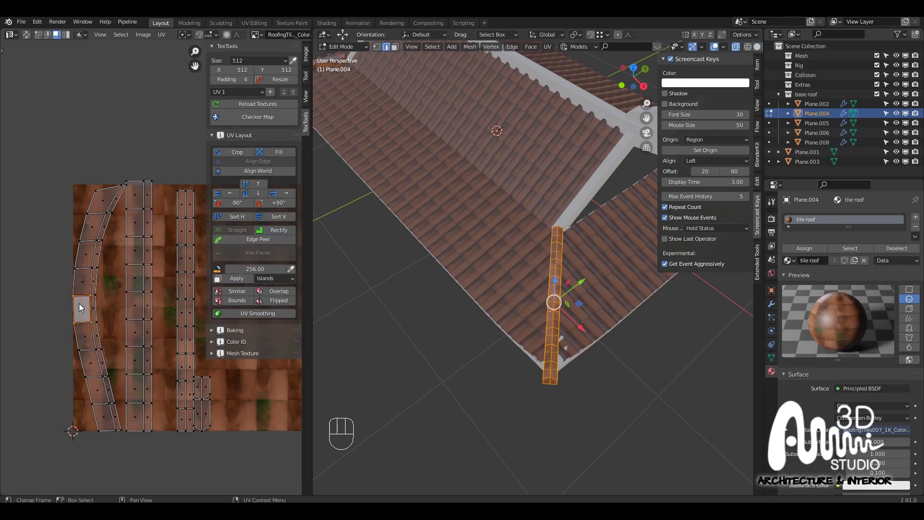
{"action": "key", "text": "l"}
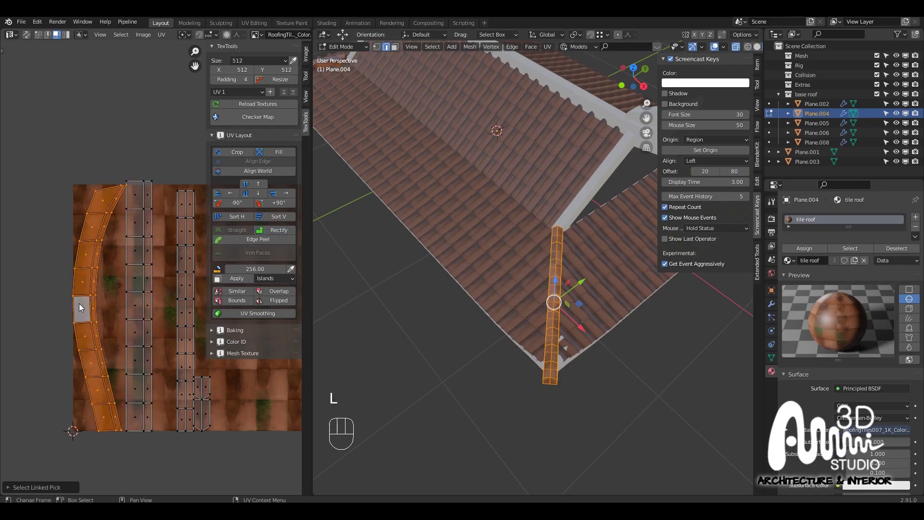
{"action": "left_click", "coordinate": [277, 231]}
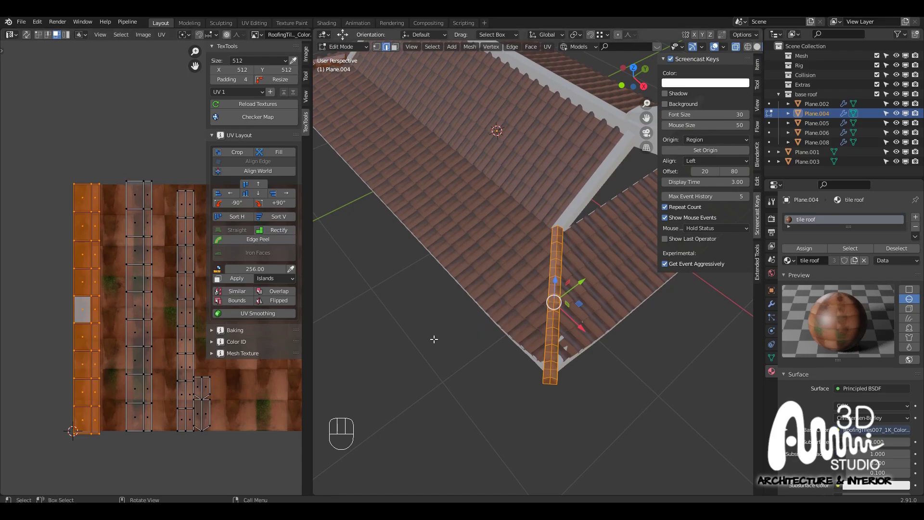
{"action": "middle_click_drag", "start_coordinate": [576, 352], "coordinate": [778, 252]}
{"action": "key", "text": "Tab"}
Assign the existing "tile roof" material to the gable strips and to the main top ridge
{"action": "left_click", "coordinate": [574, 266]}
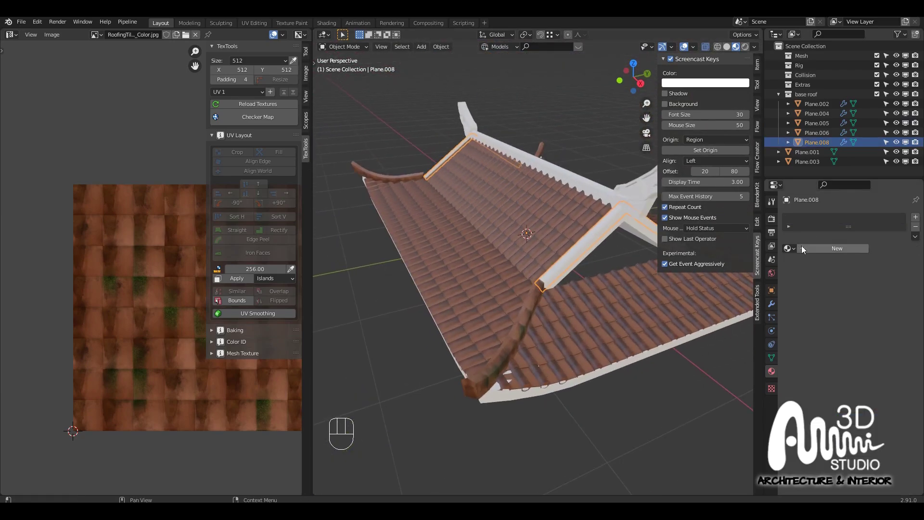
{"action": "left_click", "coordinate": [789, 248]}
{"action": "left_click", "coordinate": [796, 262]}
{"action": "middle_click_drag", "start_coordinate": [677, 277], "coordinate": [518, 243]}
{"action": "left_click", "coordinate": [513, 217]}
{"action": "left_click", "coordinate": [789, 248]}
{"action": "left_click", "coordinate": [790, 262]}
Unwrap all faces of the main top ridge with Smart UV Project using a 66° angle limit
{"action": "key", "text": "Tab"}
{"action": "key", "text": "a"}
{"action": "key", "text": "a"}
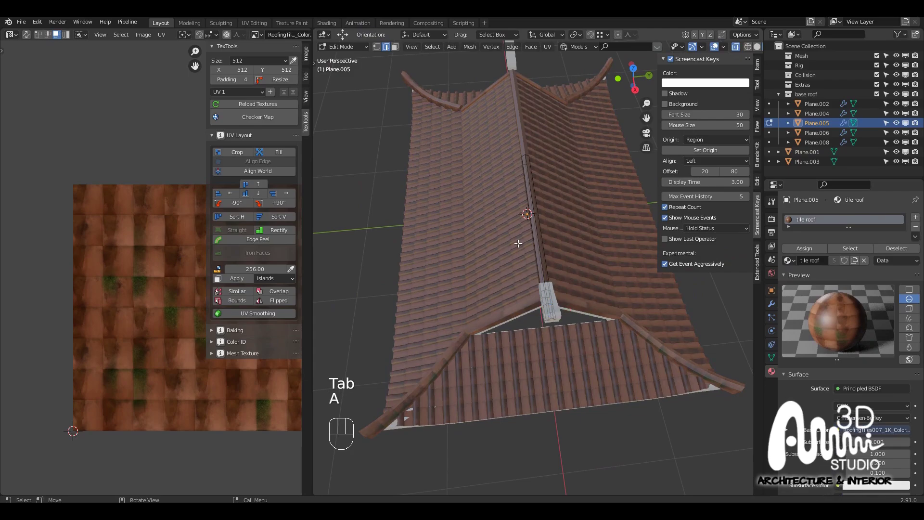
{"action": "key", "text": "u"}
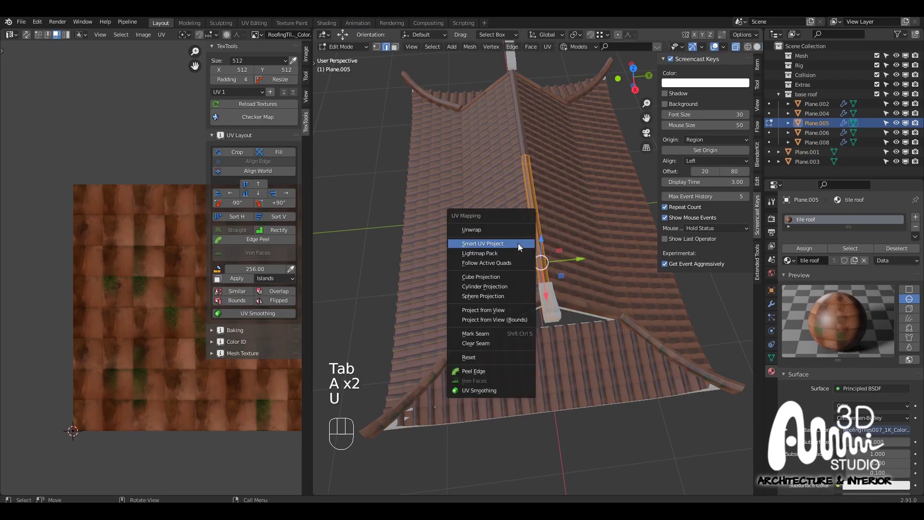
{"action": "left_click", "coordinate": [518, 244]}
{"action": "left_click", "coordinate": [492, 320]}
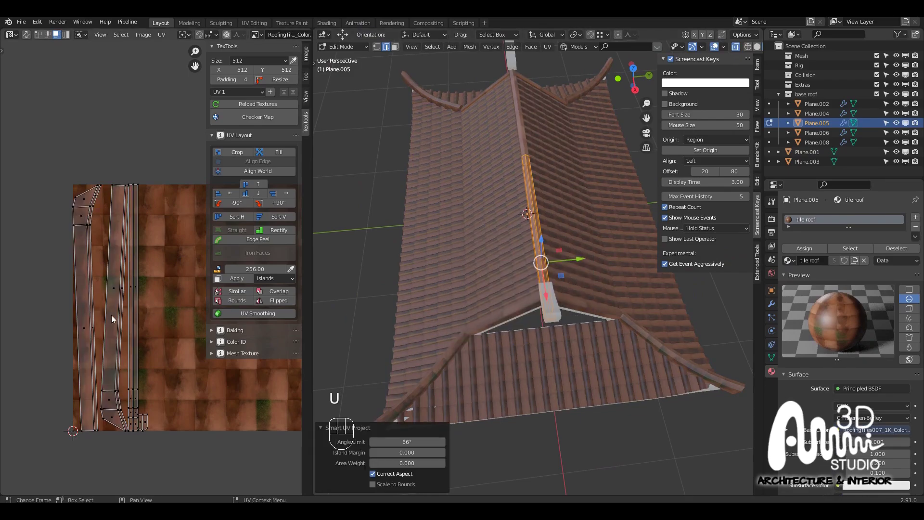
Rectify the main ridge's two slanted UV islands into straight vertical strips and return to Object Mode
{"action": "middle_click_drag", "start_coordinate": [111, 315], "coordinate": [94, 333]}
{"action": "left_click", "coordinate": [94, 314]}
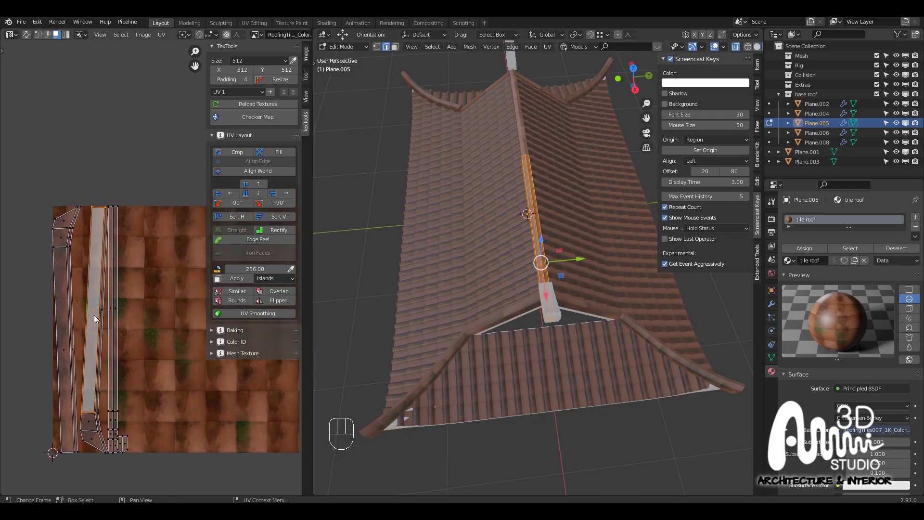
{"action": "key", "text": "l"}
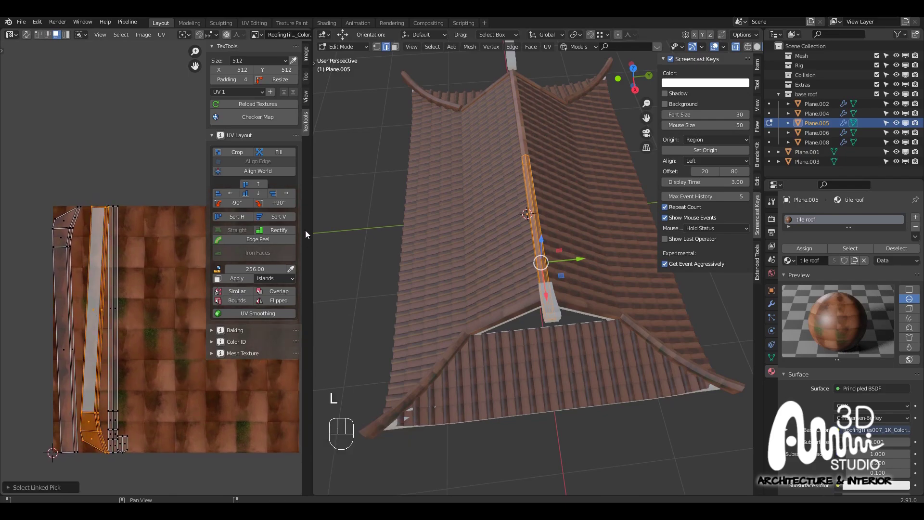
{"action": "left_click", "coordinate": [286, 229]}
{"action": "key", "text": "l"}
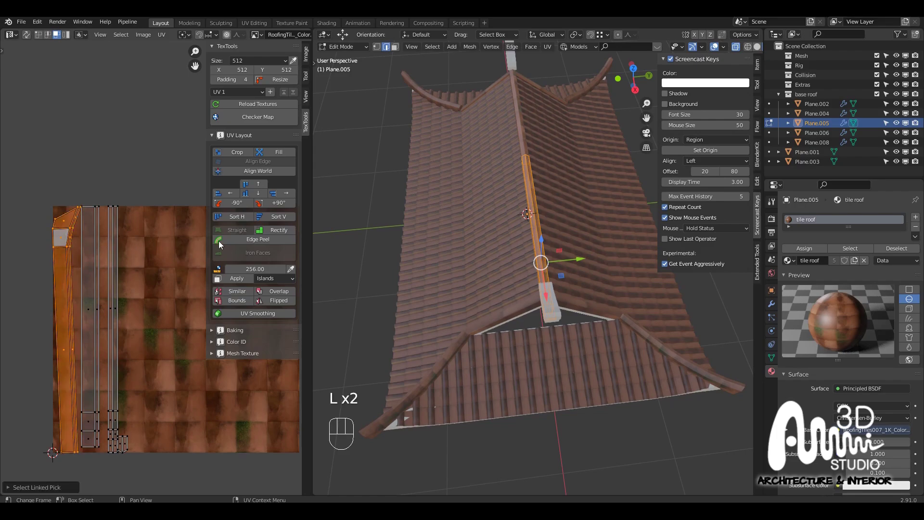
{"action": "left_click", "coordinate": [272, 232]}
{"action": "left_click", "coordinate": [106, 273]}
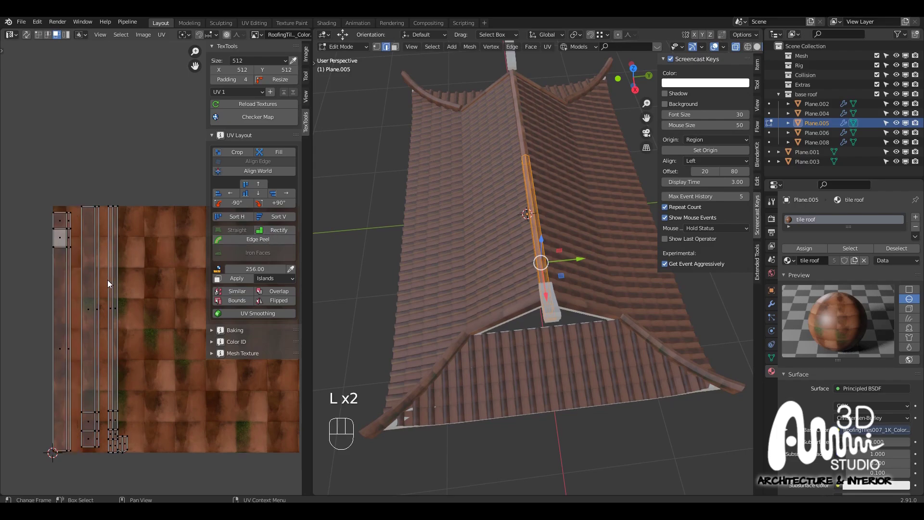
{"action": "left_click", "coordinate": [110, 305]}
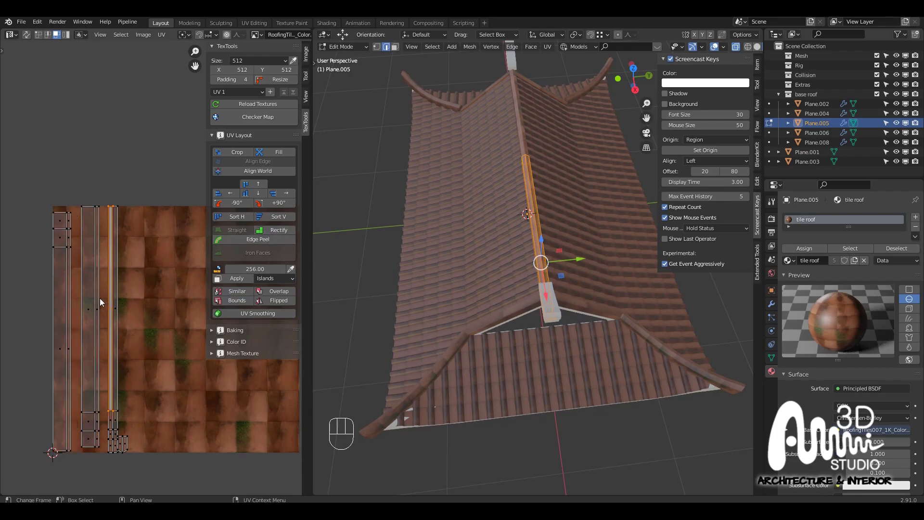
{"action": "key", "text": "Tab"}
Assign the existing "tile roof" material to the upturned ornaments at the ends of the main ridge
{"action": "middle_click_drag", "start_coordinate": [408, 296], "coordinate": [545, 279]}
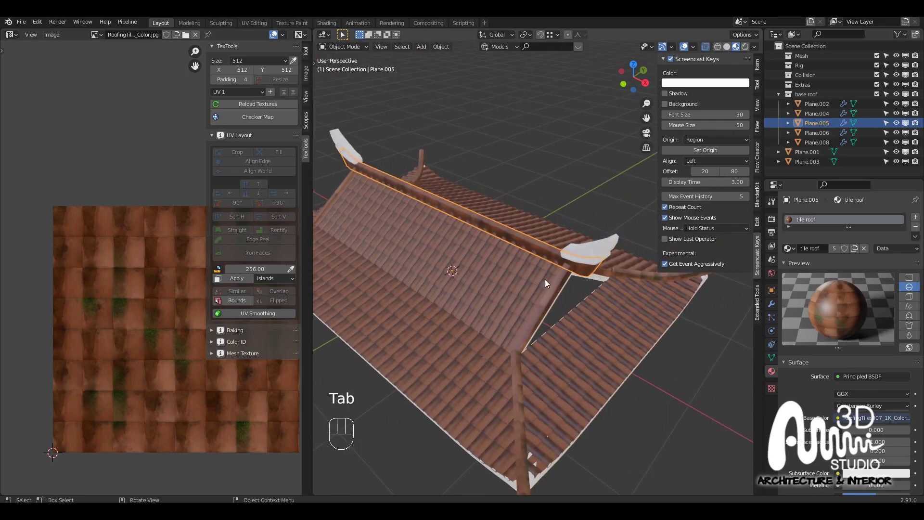
{"action": "left_click", "coordinate": [591, 254]}
{"action": "middle_click_drag", "start_coordinate": [591, 255], "coordinate": [613, 240]}
{"action": "left_click", "coordinate": [793, 248]}
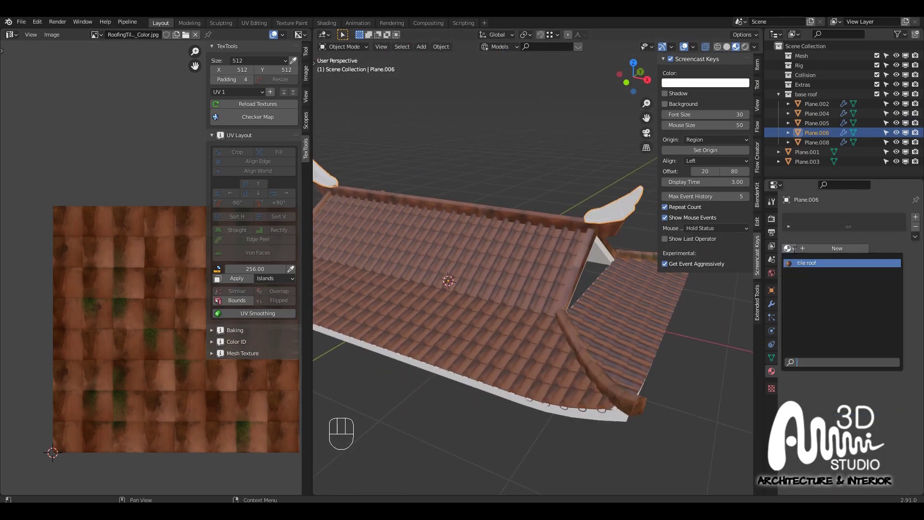
{"action": "left_click", "coordinate": [799, 263]}
Unwrap all faces of the ridge-end ornaments with Smart UV Project and return to Object Mode
{"action": "key", "text": "Tab"}
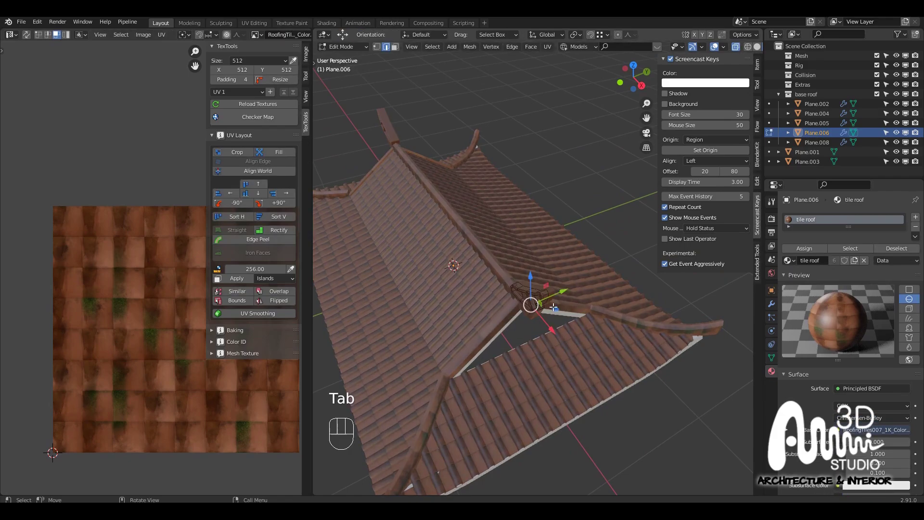
{"action": "key", "text": "a"}
{"action": "middle_click_drag", "start_coordinate": [549, 303], "coordinate": [571, 297]}
{"action": "key", "text": "u"}
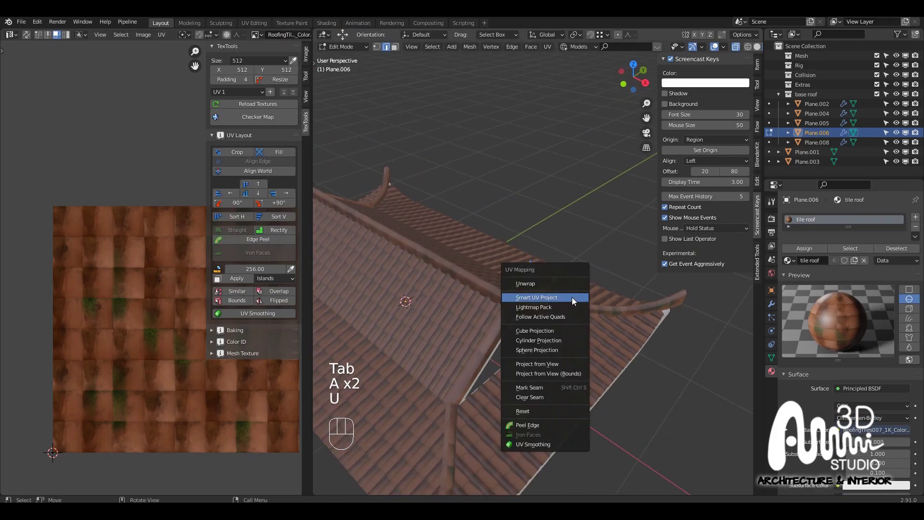
{"action": "left_click", "coordinate": [572, 297]}
{"action": "left_click", "coordinate": [553, 373]}
{"action": "middle_click_drag", "start_coordinate": [532, 322], "coordinate": [523, 288]}
{"action": "key", "text": "Tab"}
Create a material named "wood" on the white roof base with an orange-brown base color of H 0.072, S 0.829, V 0.413
{"action": "left_click", "coordinate": [498, 299]}
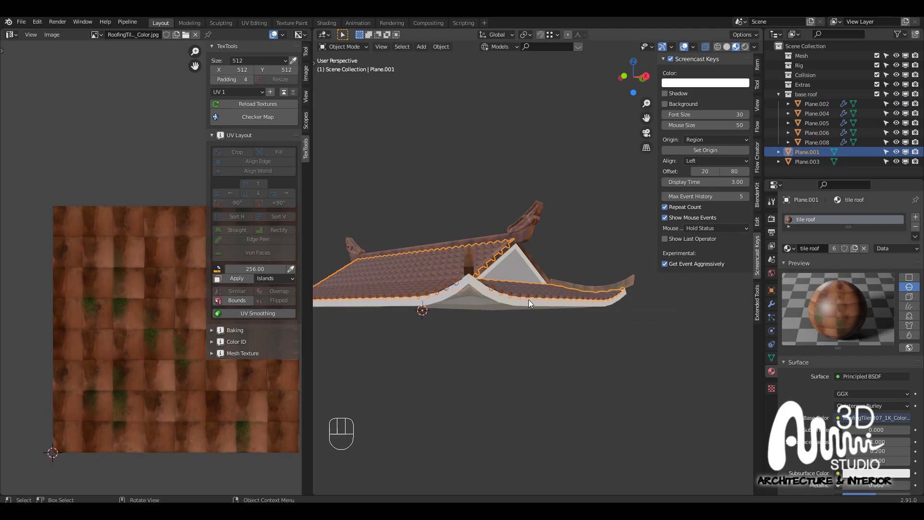
{"action": "left_click", "coordinate": [578, 307]}
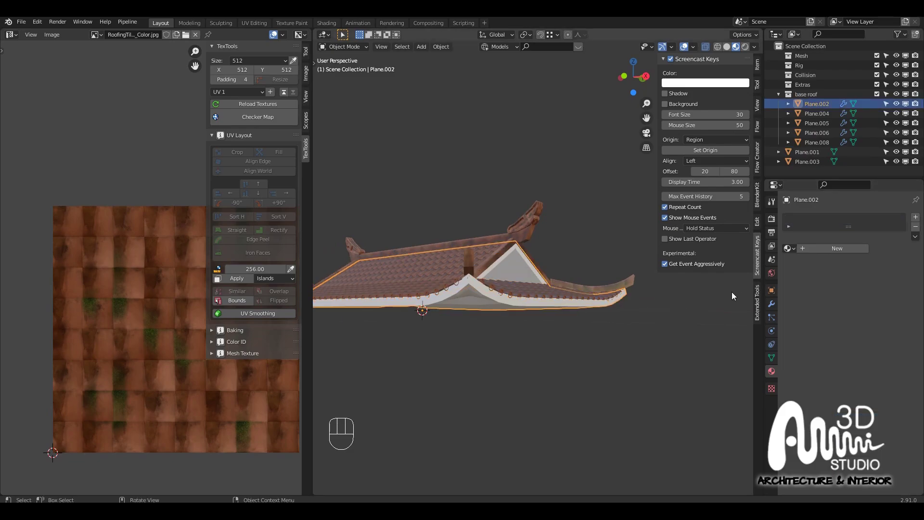
{"action": "left_click", "coordinate": [790, 248]}
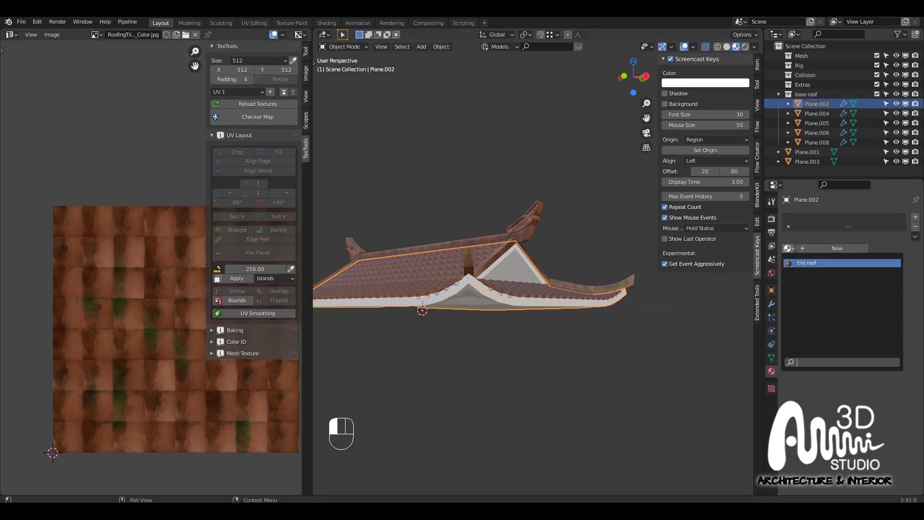
{"action": "left_click", "coordinate": [828, 249]}
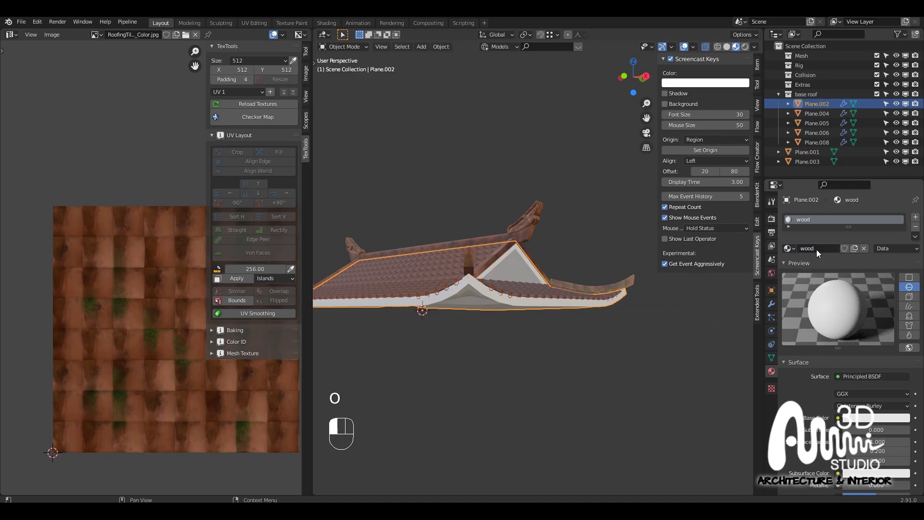
{"action": "left_click", "coordinate": [623, 346]}
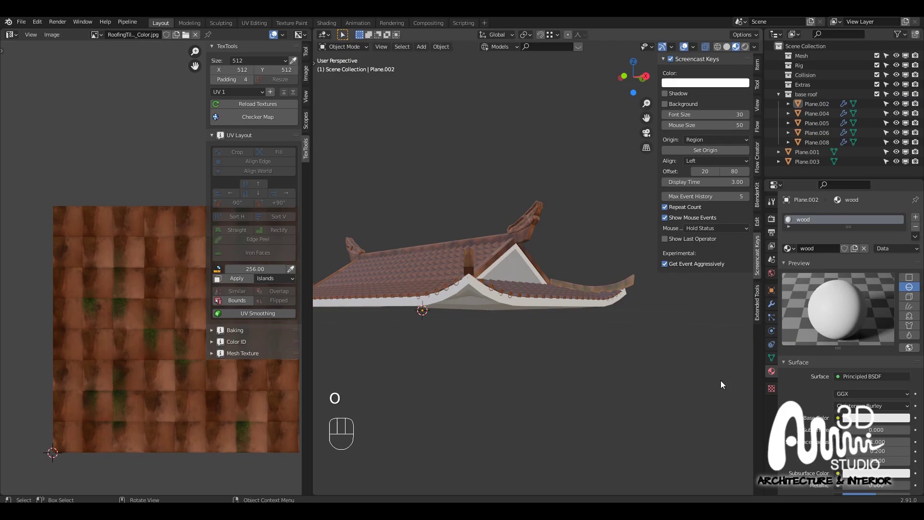
{"action": "left_click", "coordinate": [852, 422]}
{"action": "mouse_move", "coordinate": [904, 298]}
{"action": "left_mouse_down"}
{"action": "mouse_move", "coordinate": [883, 325]}
{"action": "mouse_move", "coordinate": [846, 339]}
{"action": "left_mouse_up"}
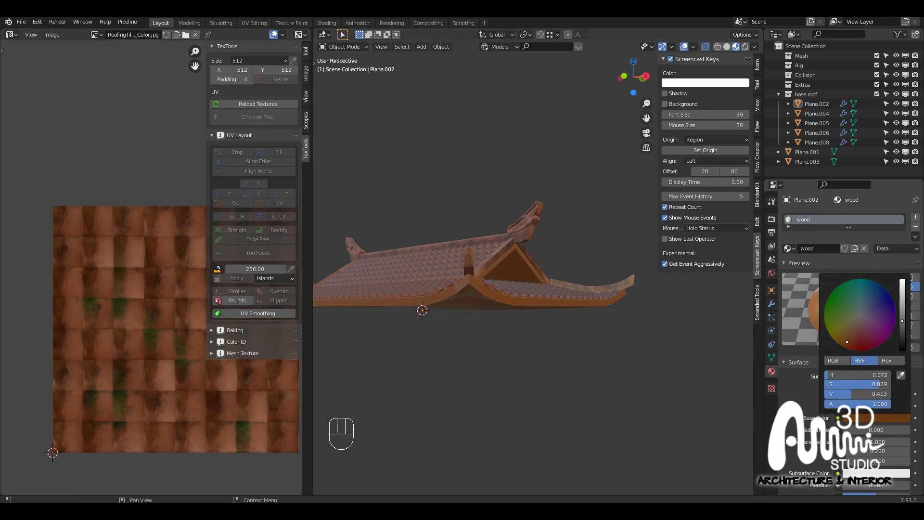
Darken the roof base's wood material by lowering its base color value to 0.307
{"action": "middle_click_drag", "start_coordinate": [618, 359], "coordinate": [562, 328]}
{"action": "key", "text": "Tab"}
{"action": "key", "text": "Tab"}
{"action": "left_click", "coordinate": [587, 295]}
{"action": "scroll", "coordinate": [559, 294], "scroll_direction": "down", "scroll_amount": 4}
{"action": "left_click", "coordinate": [566, 364]}
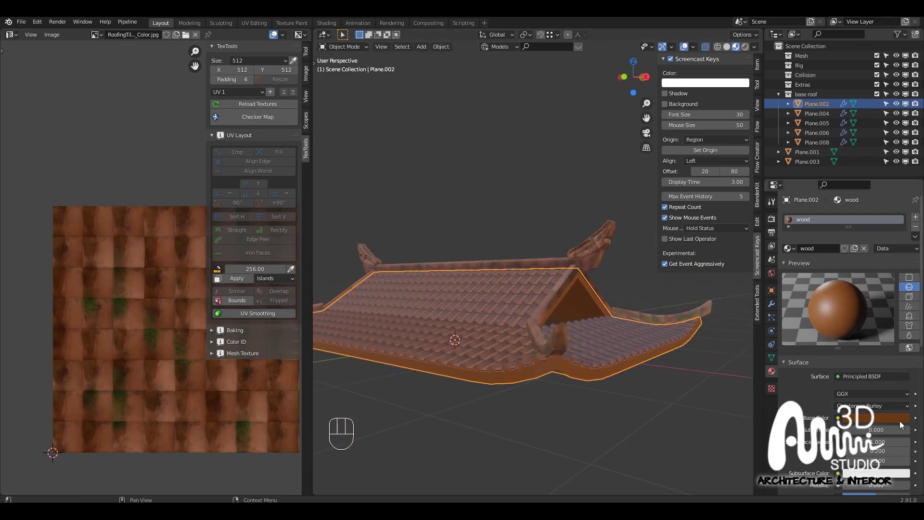
{"action": "left_click", "coordinate": [878, 416]}
{"action": "left_click_drag", "start_coordinate": [902, 321], "coordinate": [903, 329]}
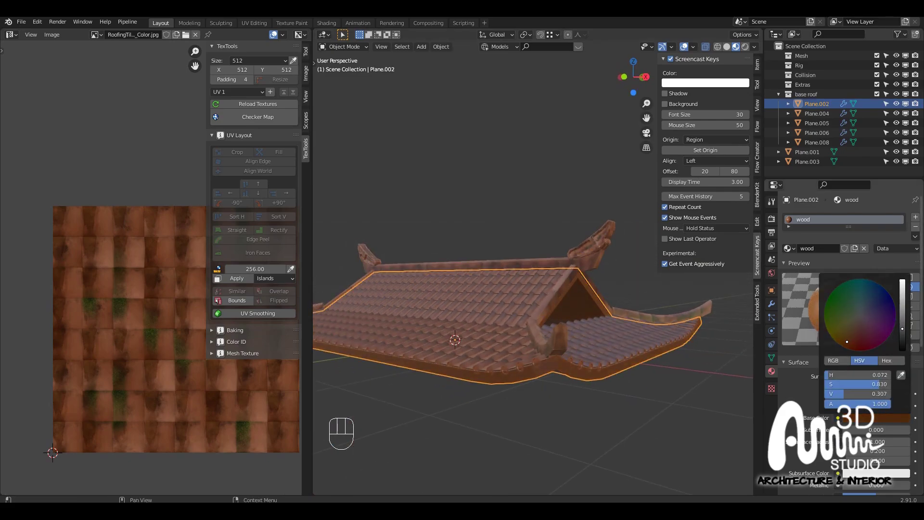
{"action": "left_click", "coordinate": [611, 389]}
Maximize the 3D viewport and examine the textured roof and its tile surface from the side
{"action": "middle_click_drag", "start_coordinate": [611, 389], "coordinate": [597, 257]}
{"action": "key", "text": "ctrl+space"}
{"action": "scroll", "coordinate": [528, 290], "scroll_direction": "up", "scroll_amount": 1}
{"action": "scroll", "coordinate": [579, 252], "scroll_direction": "down", "scroll_amount": 3}
{"action": "scroll", "coordinate": [371, 345], "scroll_direction": "up", "scroll_amount": 2}
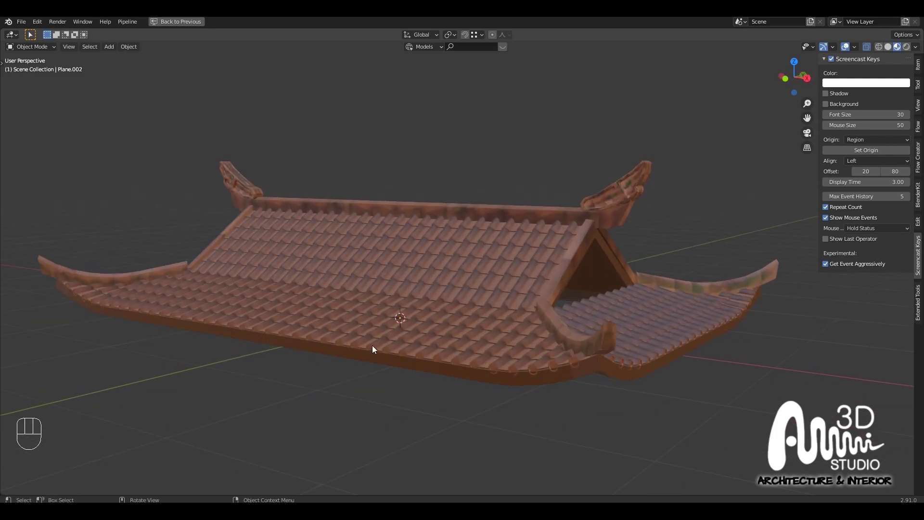
{"action": "scroll", "coordinate": [407, 353], "scroll_direction": "up", "scroll_amount": 2}
{"action": "left_click", "coordinate": [409, 353]}
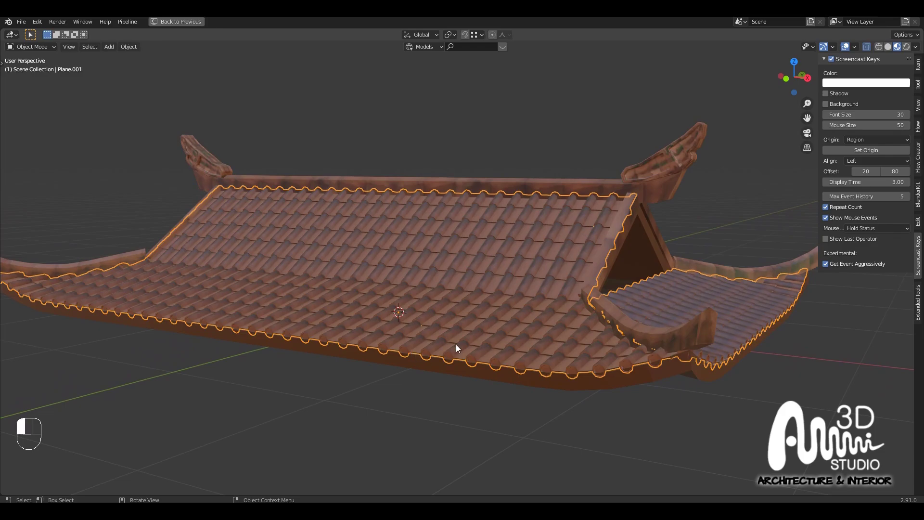
Shift the round tile caps along the long front eave slightly outward along the Y axis
{"action": "key", "text": "Tab"}
{"action": "middle_click_drag", "start_coordinate": [456, 348], "coordinate": [485, 358]}
{"action": "scroll", "coordinate": [421, 350], "scroll_direction": "up", "scroll_amount": 2}
{"action": "key", "text": "KP_1"}
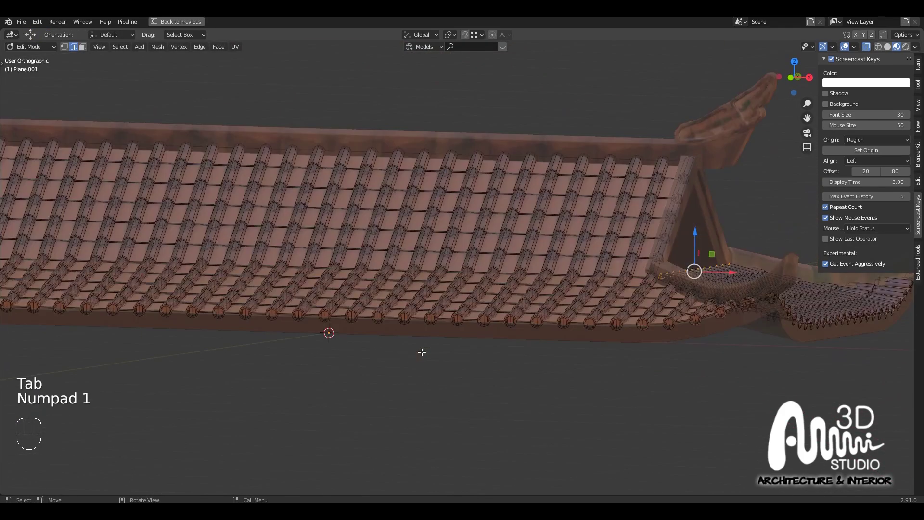
{"action": "key", "text": "KP_3"}
{"action": "left_click_drag", "start_coordinate": [341, 241], "coordinate": [404, 355]}
{"action": "middle_click_drag", "start_coordinate": [404, 355], "coordinate": [480, 316]}
{"action": "scroll", "coordinate": [433, 293], "scroll_direction": "up", "scroll_amount": 4}
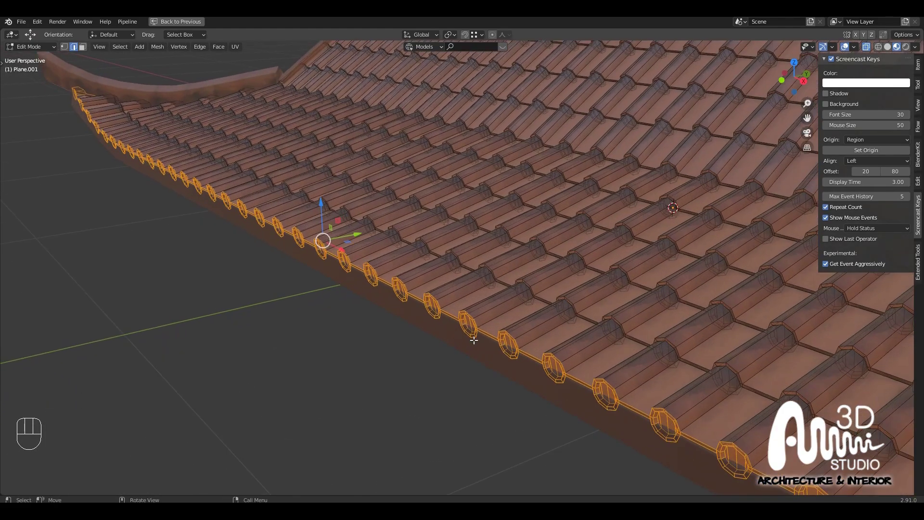
{"action": "left_click_drag", "start_coordinate": [350, 231], "coordinate": [337, 234]}
{"action": "key", "text": "Tab"}
{"action": "scroll", "coordinate": [348, 297], "scroll_direction": "down", "scroll_amount": 1}
{"action": "scroll", "coordinate": [365, 310], "scroll_direction": "down", "scroll_amount": 5}
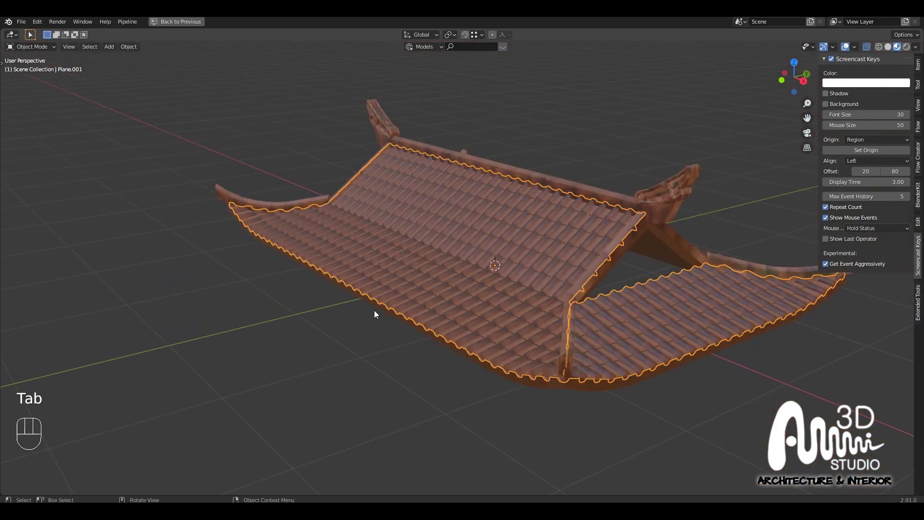
Shift the tile caps along the gable-end eave slightly outward along the X axis
{"action": "middle_click_drag", "start_coordinate": [374, 310], "coordinate": [609, 324]}
{"action": "key", "text": "KP_1"}
{"action": "scroll", "coordinate": [759, 325], "scroll_direction": "down", "scroll_amount": 3}
{"action": "key", "text": "Tab"}
{"action": "scroll", "coordinate": [609, 324], "scroll_direction": "up", "scroll_amount": 8}
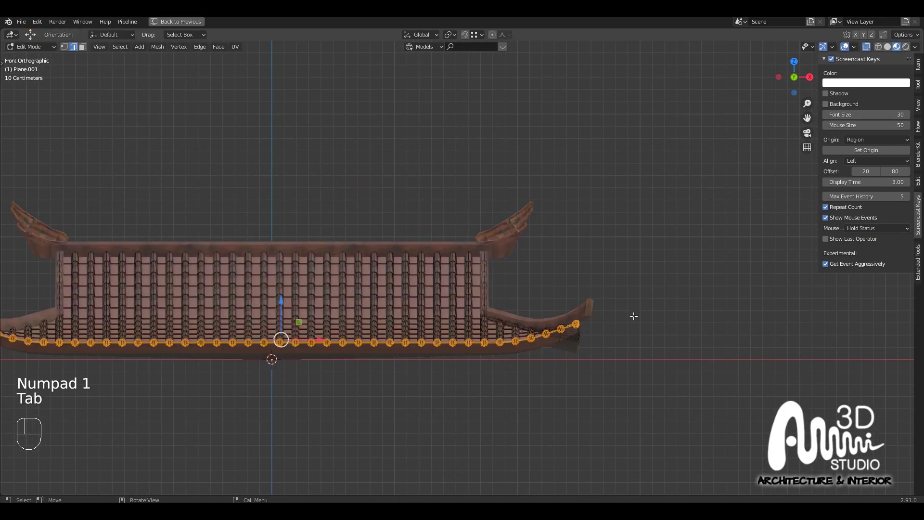
{"action": "left_click_drag", "start_coordinate": [585, 388], "coordinate": [514, 221]}
{"action": "left_click_drag", "start_coordinate": [591, 332], "coordinate": [593, 331]}
{"action": "key", "text": "Tab"}
{"action": "scroll", "coordinate": [593, 331], "scroll_direction": "down", "scroll_amount": 11}
{"action": "middle_click_drag", "start_coordinate": [594, 332], "coordinate": [518, 426]}
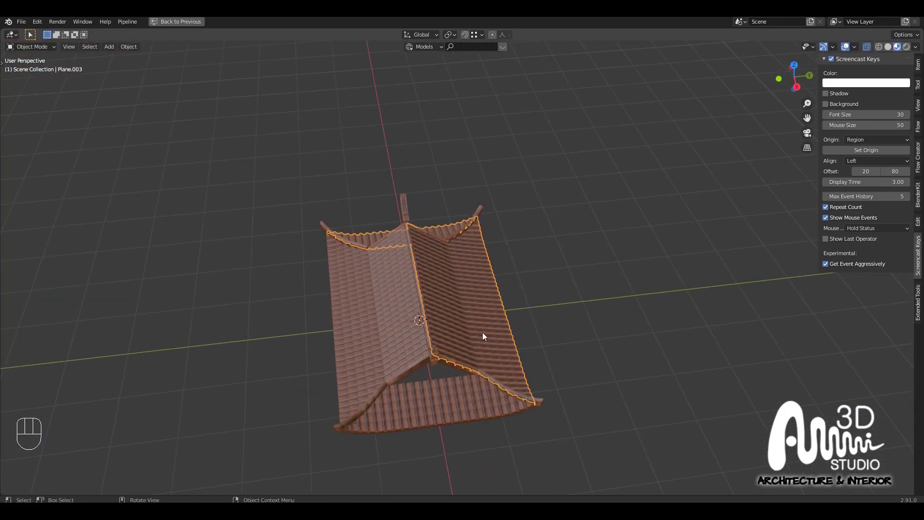
Replace the opposite tile half with a duplicate of the adjusted tiles rotated 180° about Z
{"action": "key", "text": "Delete"}
{"action": "left_click", "coordinate": [375, 348]}
{"action": "middle_click_drag", "start_coordinate": [375, 348], "coordinate": [390, 350]}
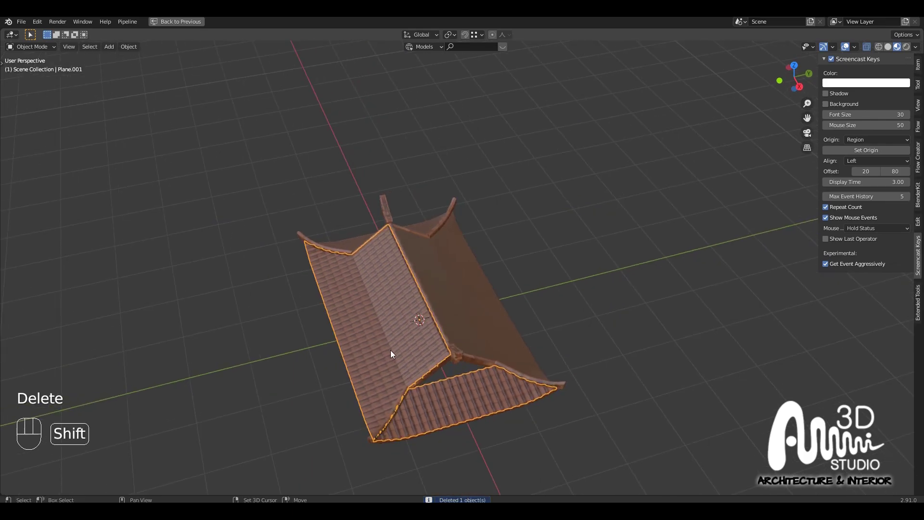
{"action": "key", "text": "shift+d"}
{"action": "right_click", "coordinate": [455, 328]}
{"action": "key", "text": "r"}
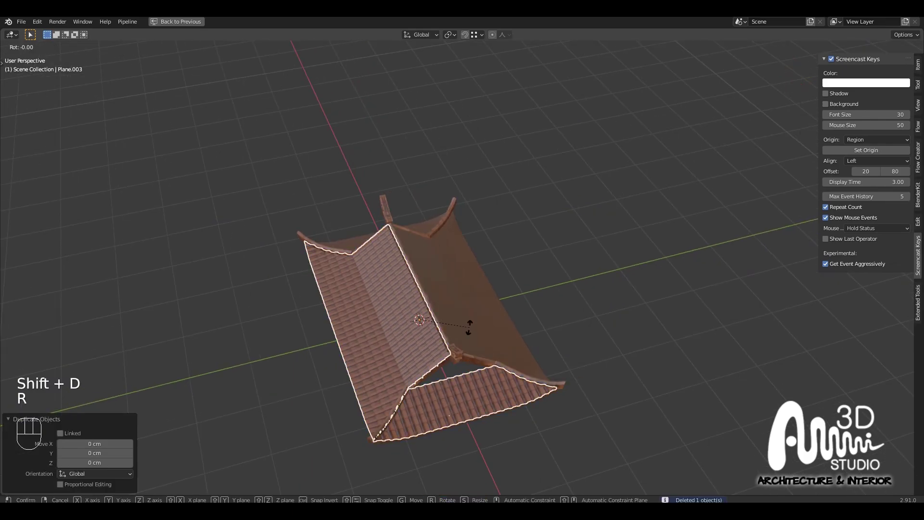
{"action": "type", "text": "z180"}
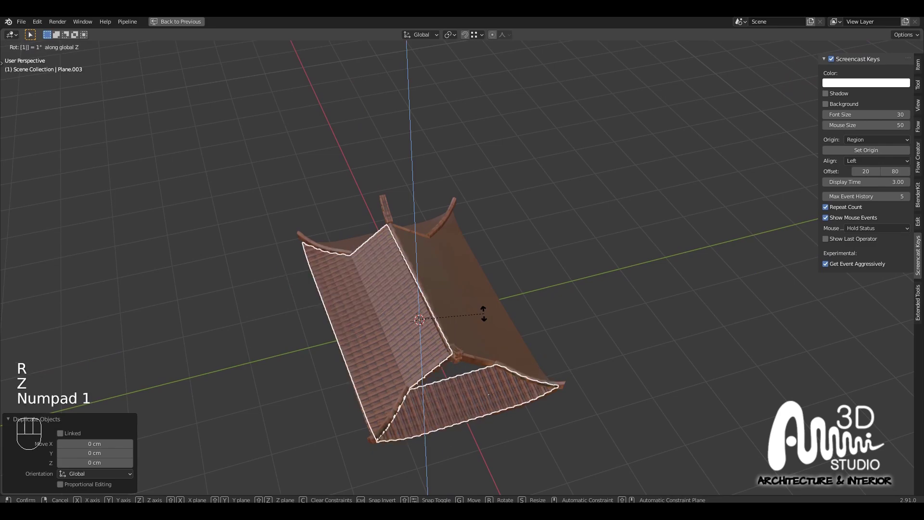
{"action": "key", "text": "KP_Enter"}
Nudge the selected gable-end eave caps of the original tile half a little further outward along X
{"action": "middle_click_drag", "start_coordinate": [569, 423], "coordinate": [620, 357]}
{"action": "left_click", "coordinate": [547, 333]}
{"action": "key", "text": "Tab"}
{"action": "left_click_drag", "start_coordinate": [630, 349], "coordinate": [634, 349]}
{"action": "key", "text": "Tab"}
{"action": "middle_click_drag", "start_coordinate": [635, 349], "coordinate": [431, 328]}
Delete the outdated opposite tile half and recreate it by duplicating the corrected half and rotating the copy 180° about Z
{"action": "left_click", "coordinate": [432, 328]}
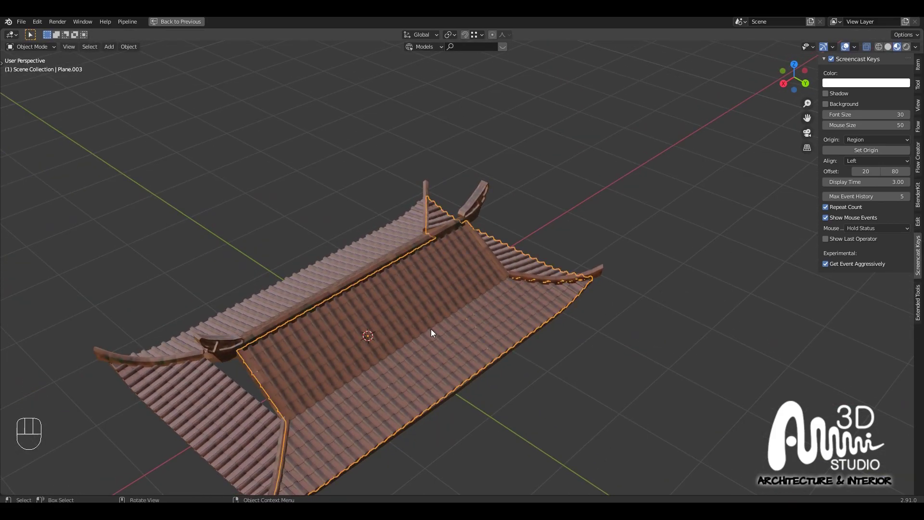
{"action": "key", "text": "Delete"}
{"action": "left_click", "coordinate": [313, 271]}
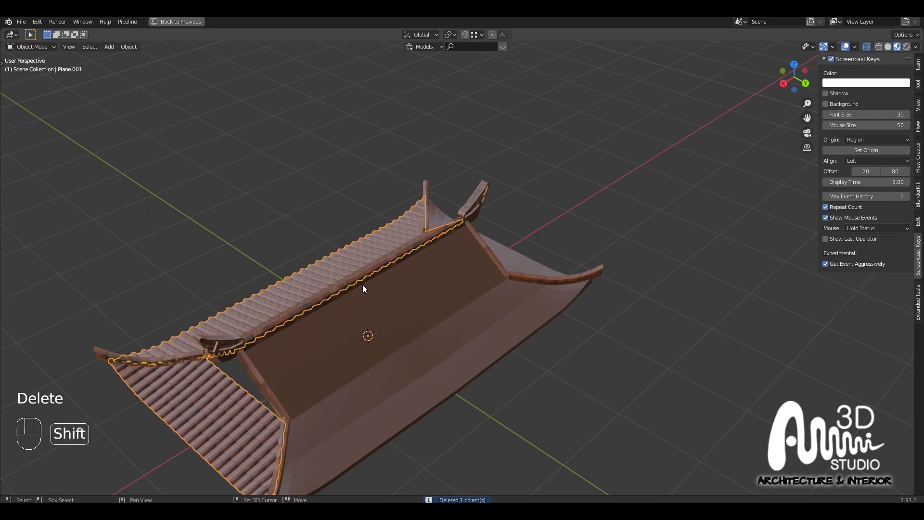
{"action": "key", "text": "shift+d"}
{"action": "key", "text": "r"}
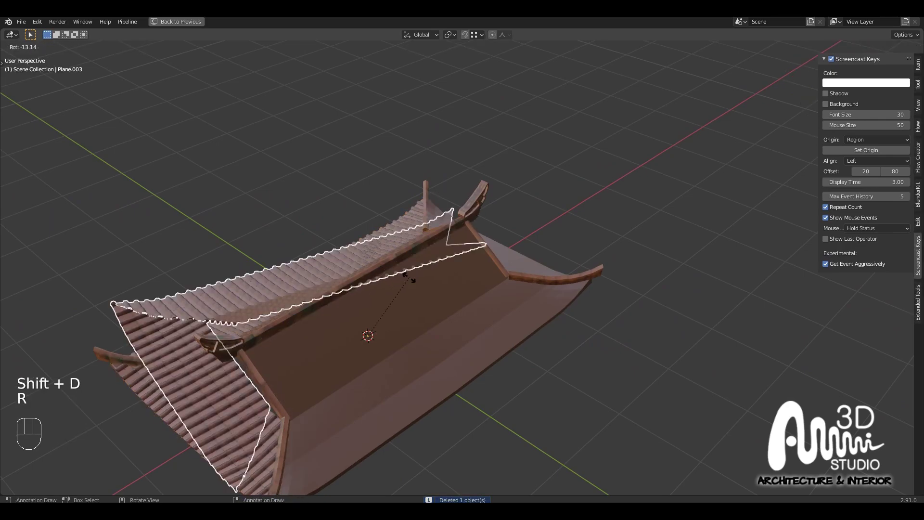
{"action": "key", "text": "z"}
{"action": "key", "text": "KP_1"}
{"action": "key", "text": "KP_8"}
{"action": "key", "text": "KP_0"}
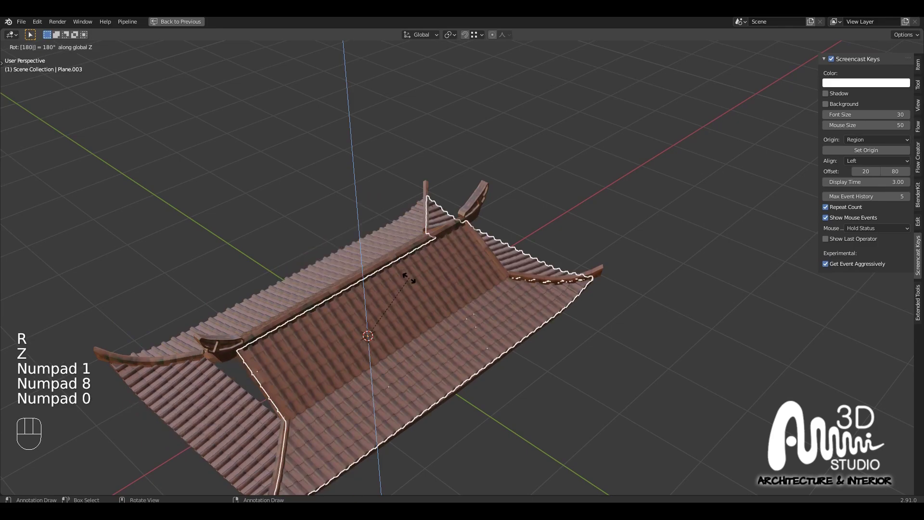
{"action": "key", "text": "KP_Enter"}
Select all geometry of the gable strip and scale its UV island up to nearly the full height of the tile texture
{"action": "middle_click_drag", "start_coordinate": [567, 336], "coordinate": [535, 307]}
{"action": "left_click", "coordinate": [499, 300]}
{"action": "key", "text": "Tab"}
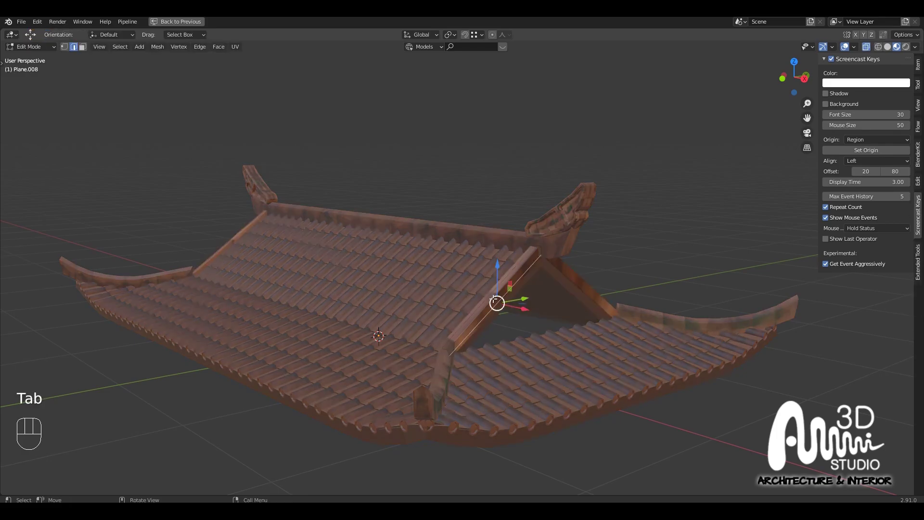
{"action": "key", "text": "a"}
{"action": "key", "text": "a"}
{"action": "key", "text": "ctrl+space"}
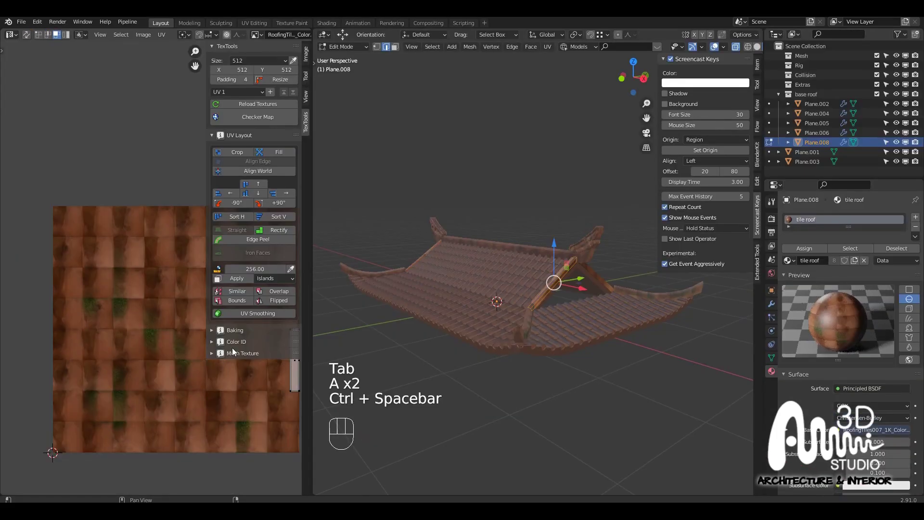
{"action": "scroll", "coordinate": [87, 339], "scroll_direction": "down", "scroll_amount": 2}
{"action": "scroll", "coordinate": [150, 336], "scroll_direction": "up", "scroll_amount": 3}
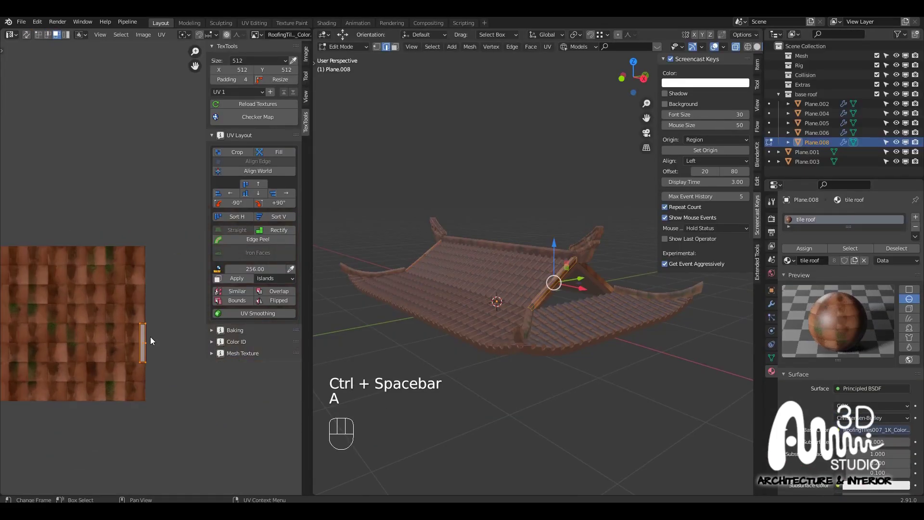
{"action": "key", "text": "a"}
{"action": "scroll", "coordinate": [150, 336], "scroll_direction": "up", "scroll_amount": 2}
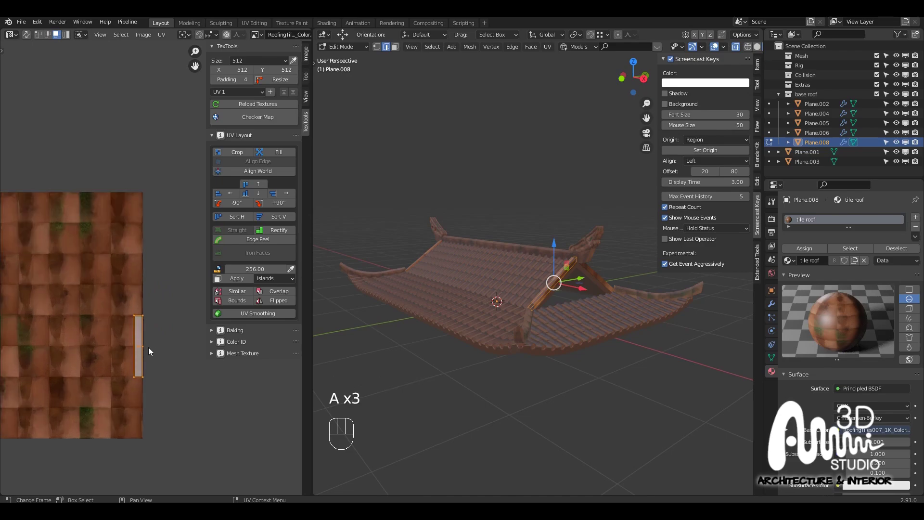
{"action": "key", "text": "s"}
{"action": "left_click", "coordinate": [176, 385]}
Narrow the gable strip's UV island along X, move it within the tile texture's side edge, and check the strip on the roof
{"action": "key", "text": "s"}
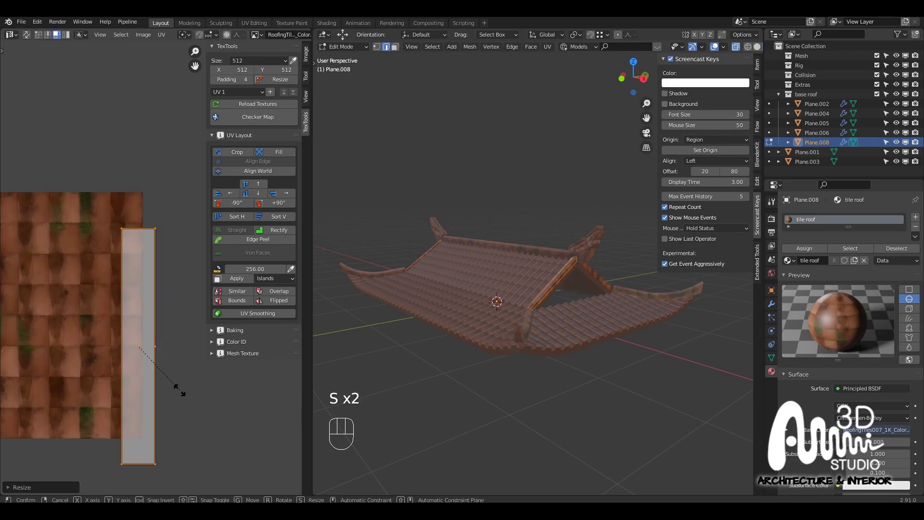
{"action": "key", "text": "x"}
{"action": "left_click", "coordinate": [169, 384]}
{"action": "key", "text": "g"}
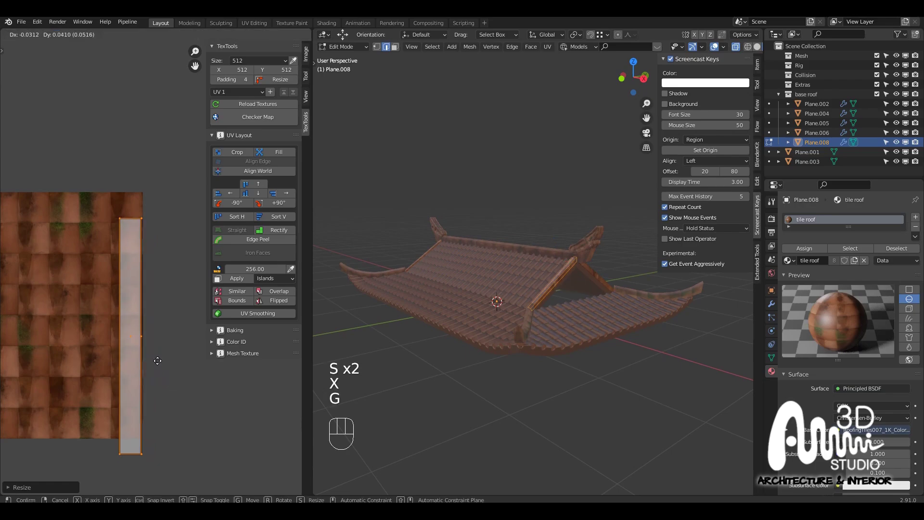
{"action": "left_click", "coordinate": [154, 371]}
{"action": "key", "text": "Tab"}
{"action": "middle_click_drag", "start_coordinate": [487, 287], "coordinate": [504, 313]}
{"action": "left_click", "coordinate": [546, 299]}
{"action": "key", "text": "ctrl+space"}
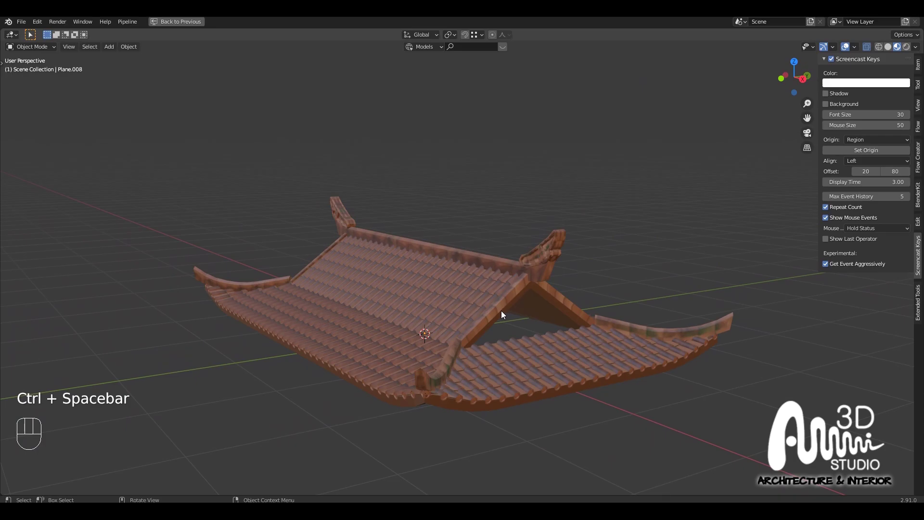